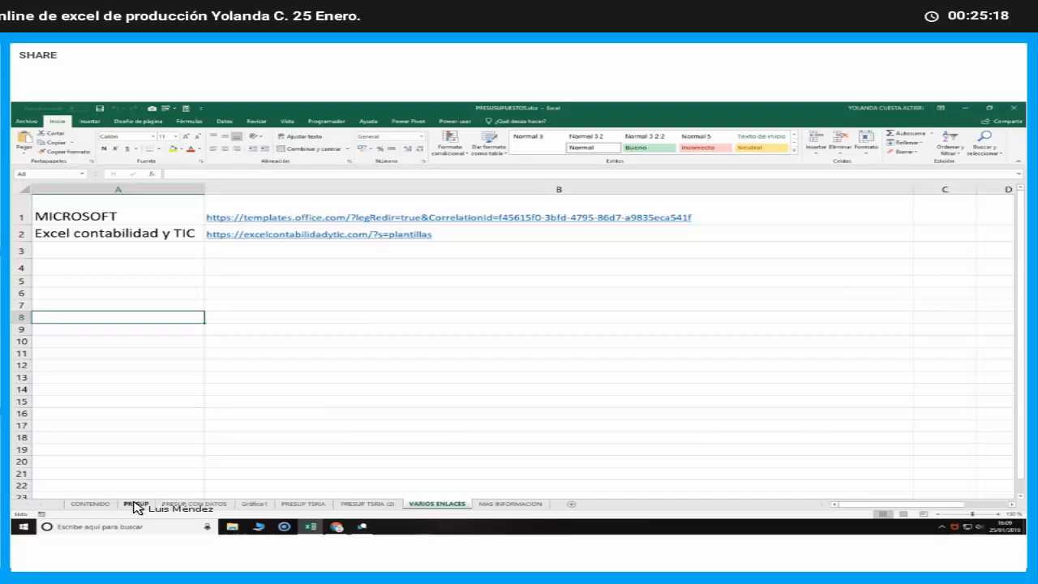
Open the PRESUP sheet, check the webinar chat in the GetResponse browser window, and return to the Excel workbook
click(136, 504)
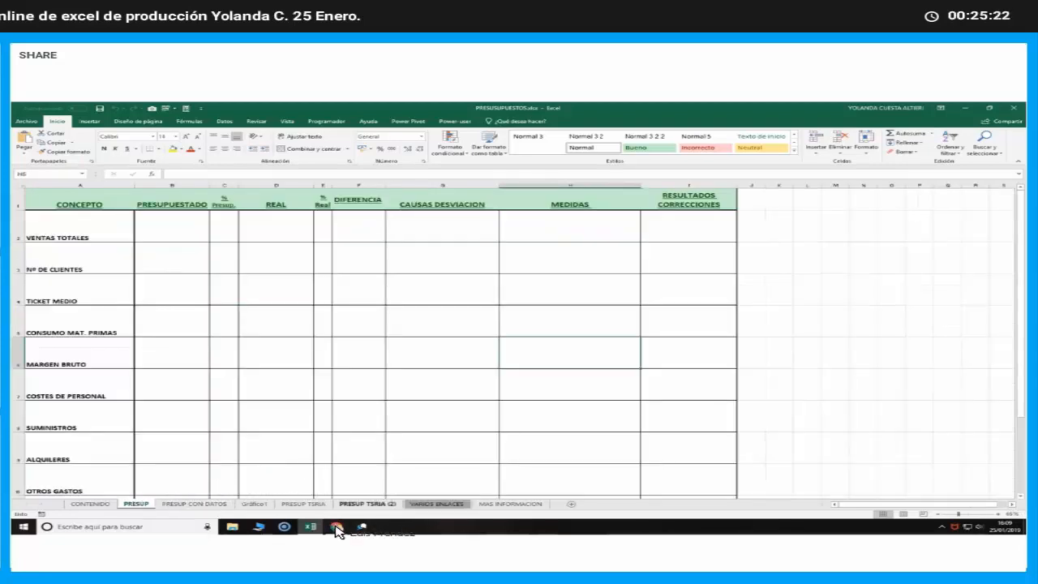
mouse_move(337, 529)
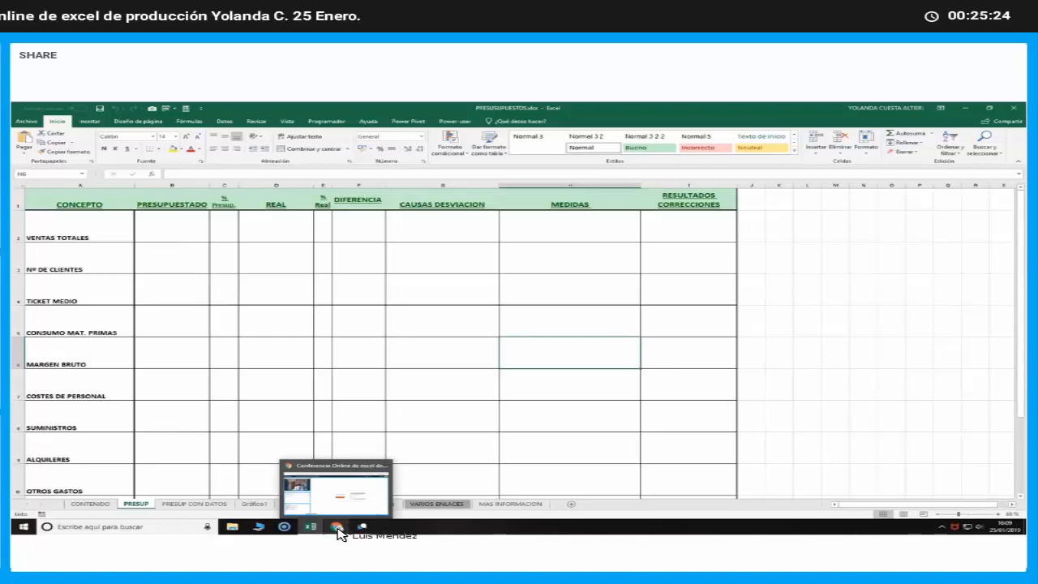
click(336, 527)
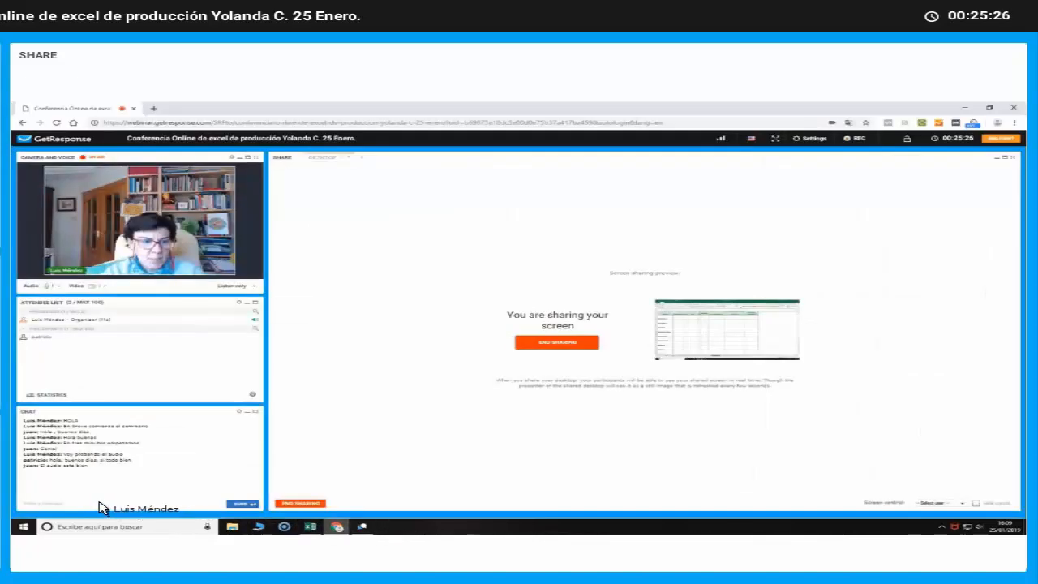
click(97, 505)
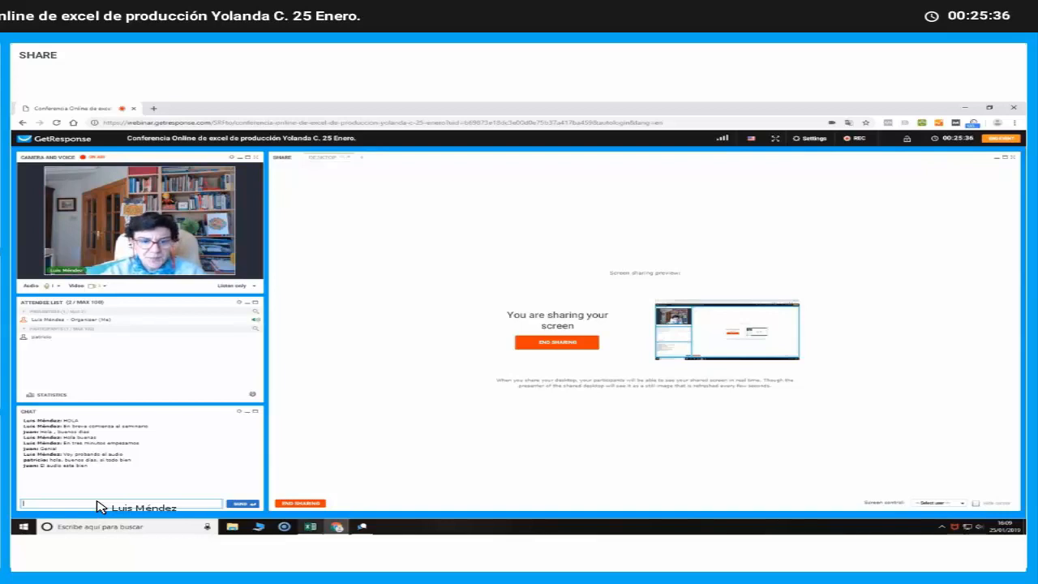
click(309, 527)
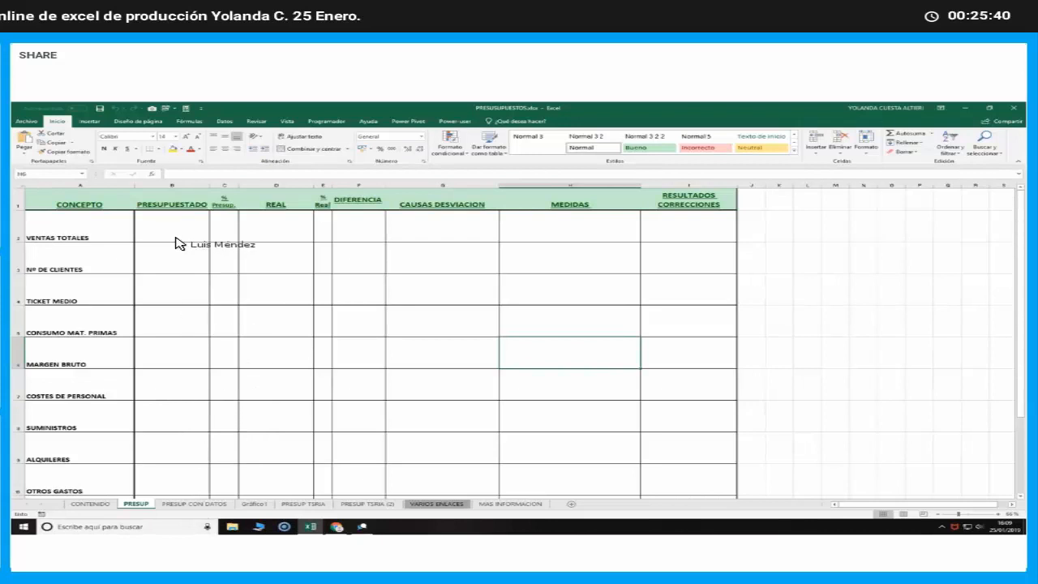
Examine the empty PRESUPUESTADO and REAL columns of the budget template
click(181, 185)
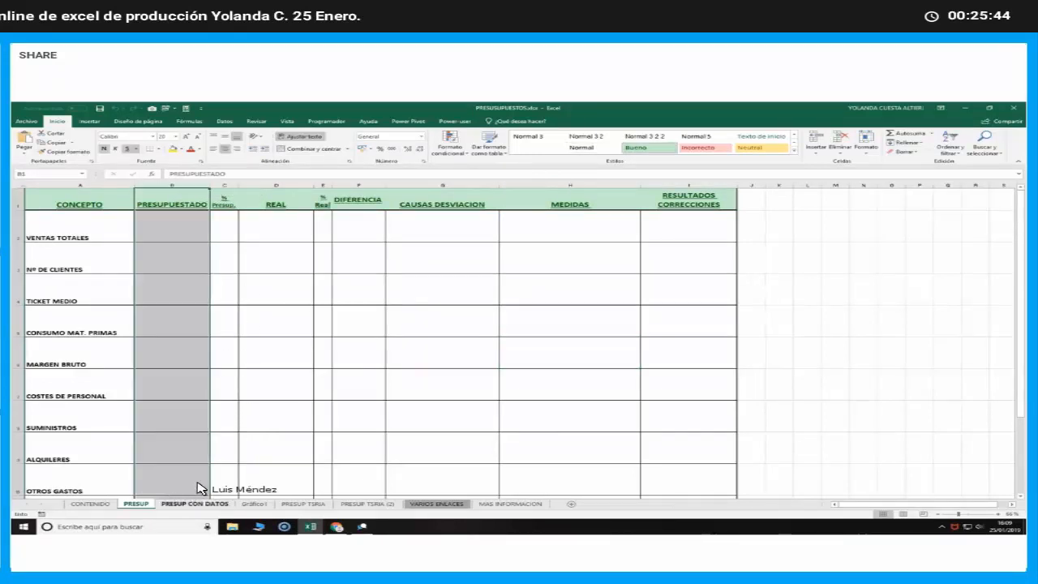
click(279, 186)
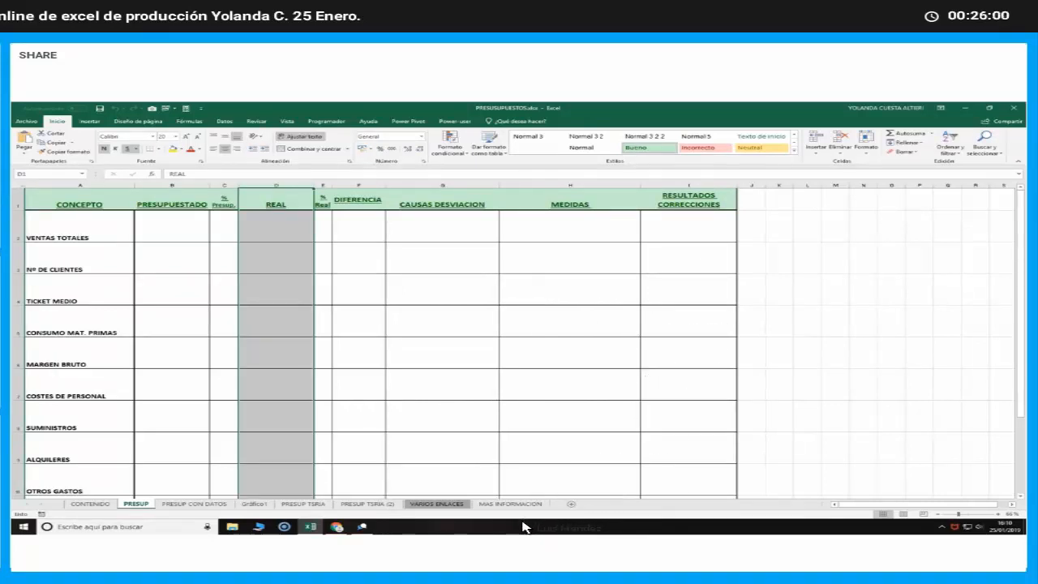
click(170, 229)
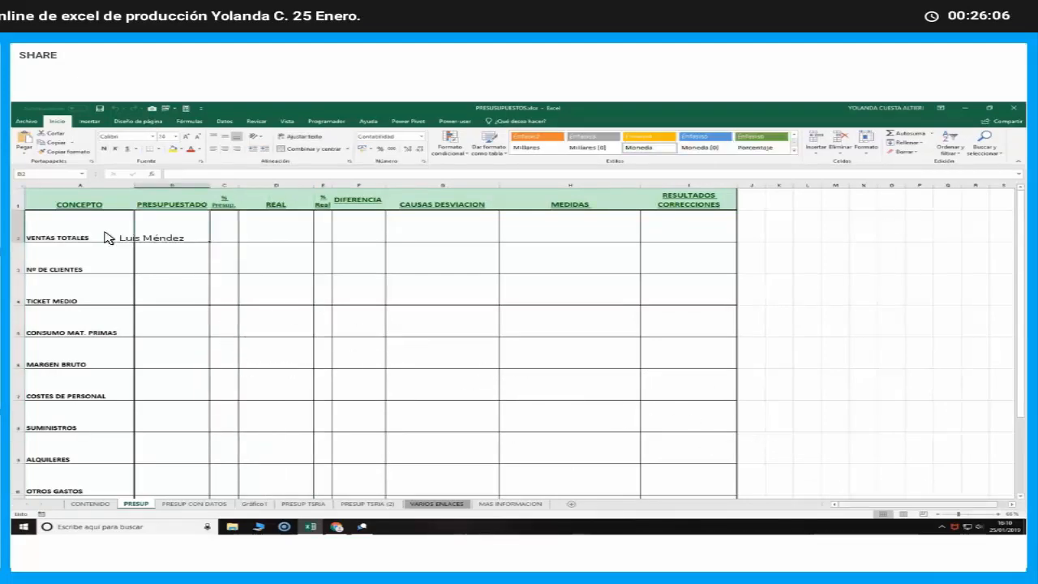
Examine the CONCEPTO rows of the template one by one, from VENTAS TOTALES down to BENEFICIO ANTES IMPUESTOS
click(69, 236)
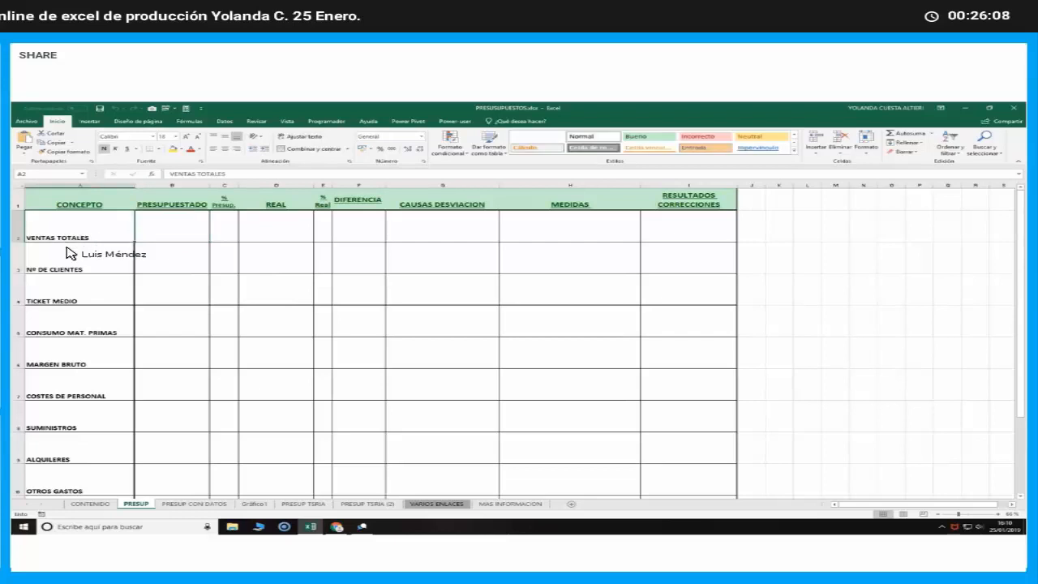
click(76, 294)
click(75, 334)
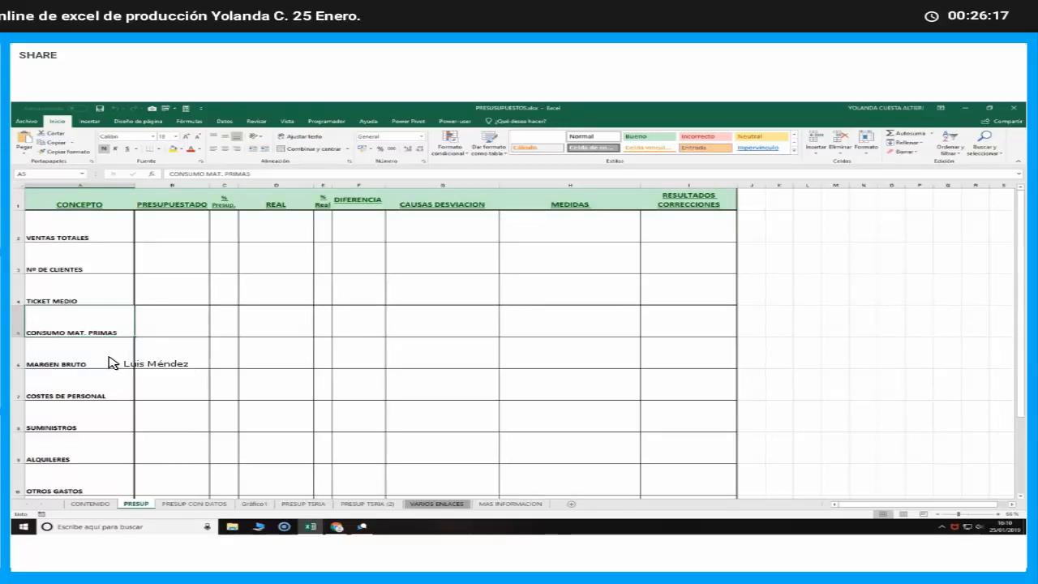
click(106, 362)
click(106, 392)
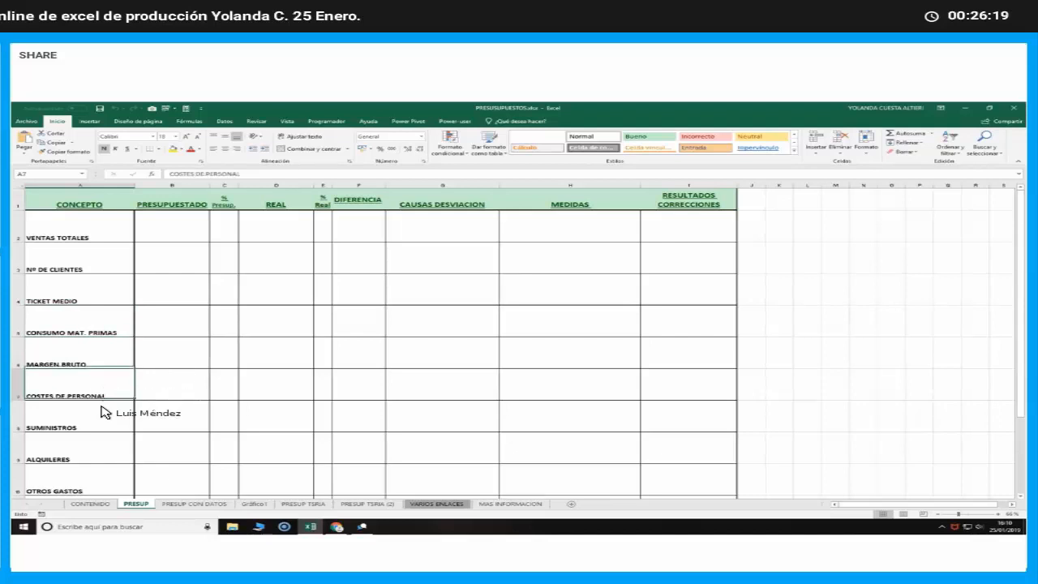
click(98, 422)
click(93, 458)
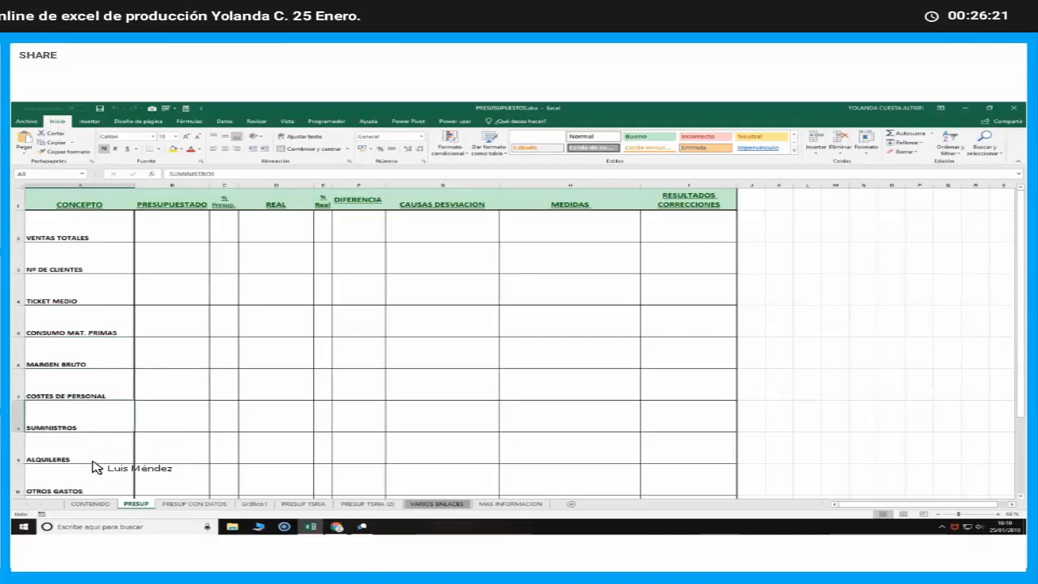
click(96, 484)
scroll(180, 483, down, 2)
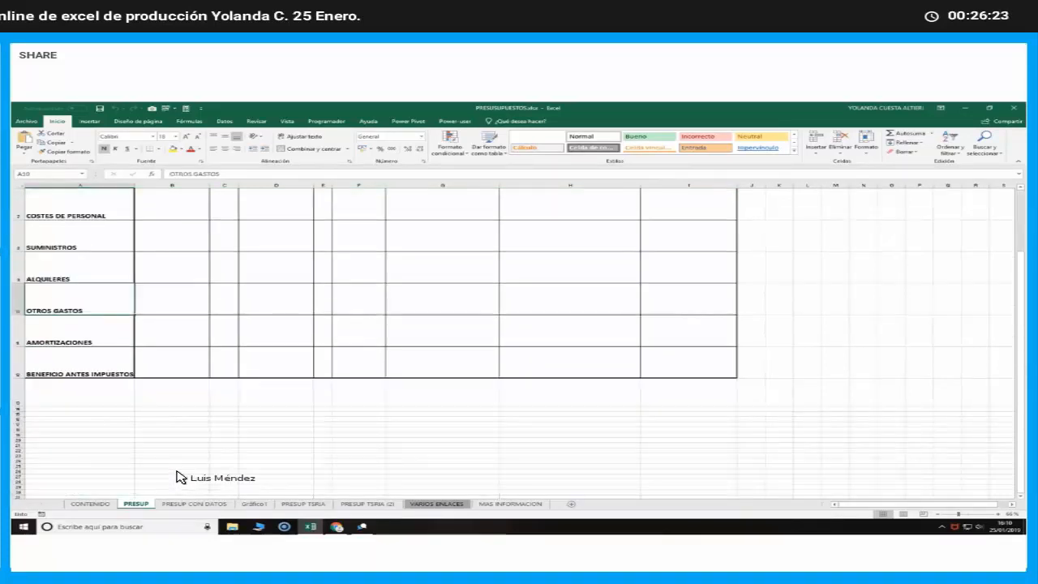
click(93, 340)
click(110, 372)
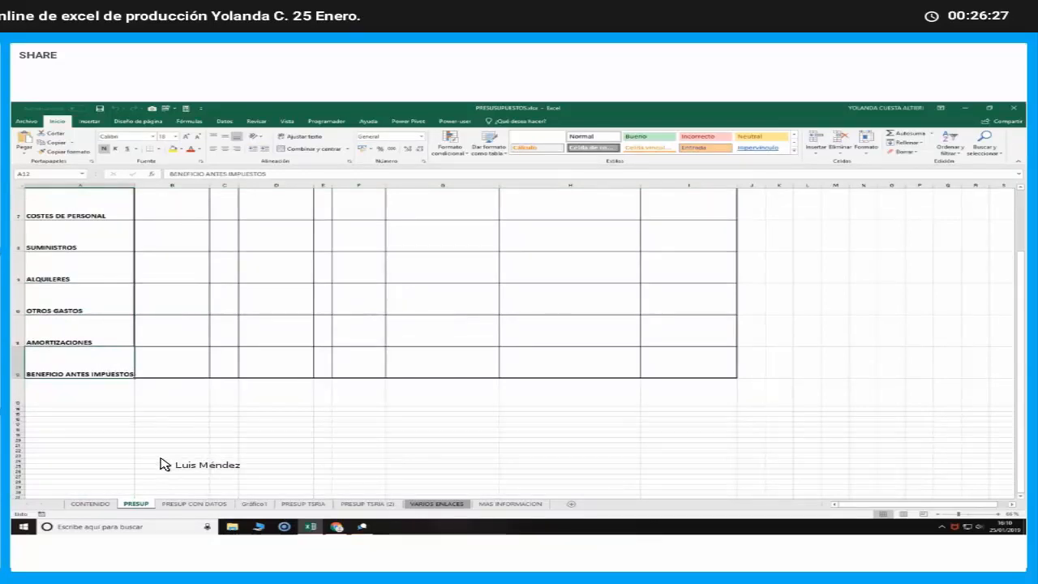
scroll(160, 463, up, 2)
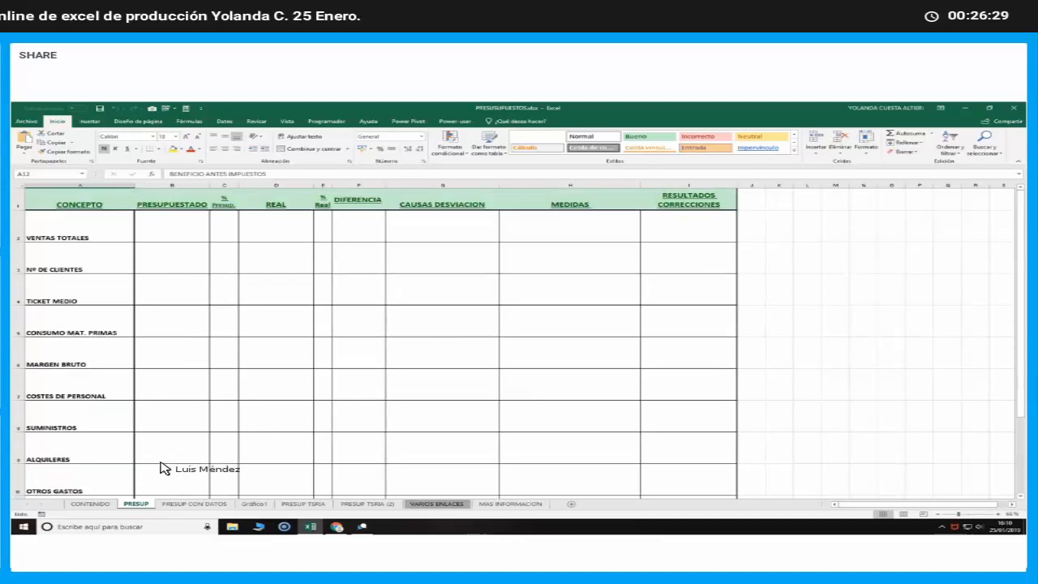
Copy the PRESUPUESTADO values in B2:B12 of the PRESUP CON DATOS sheet
click(183, 503)
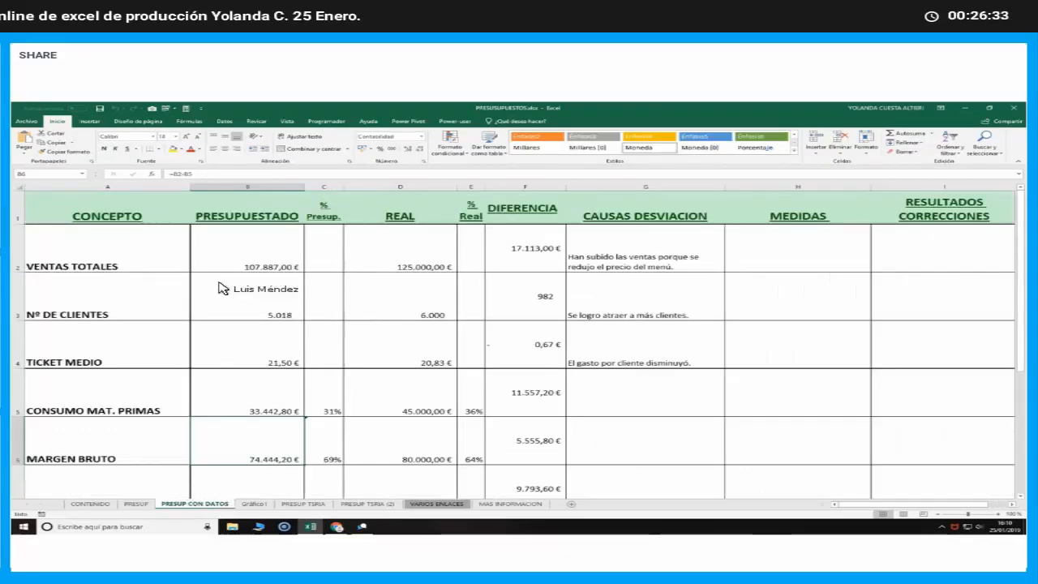
click(251, 252)
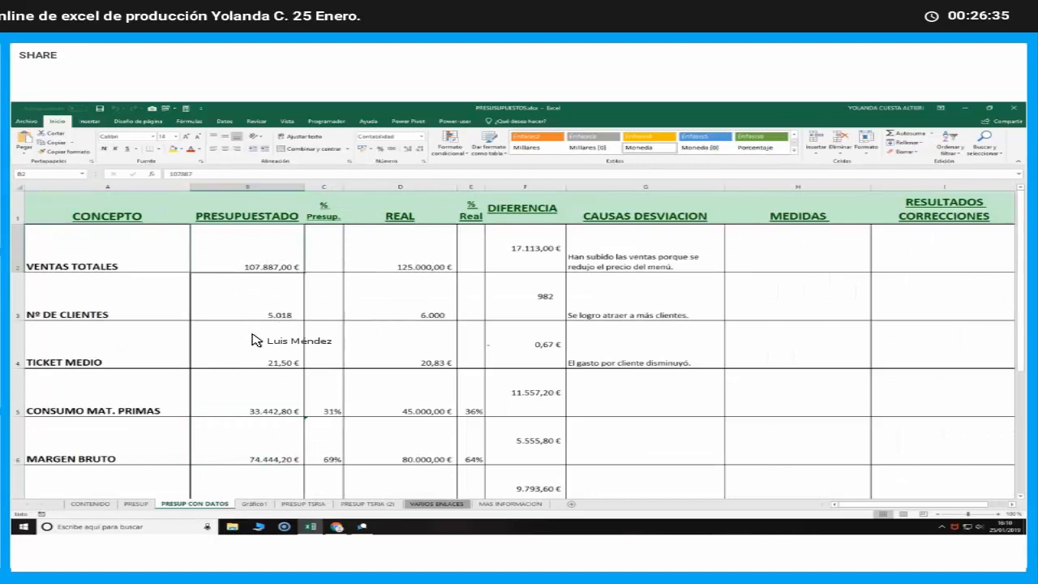
key(Down)
key(Down)
key(Down)
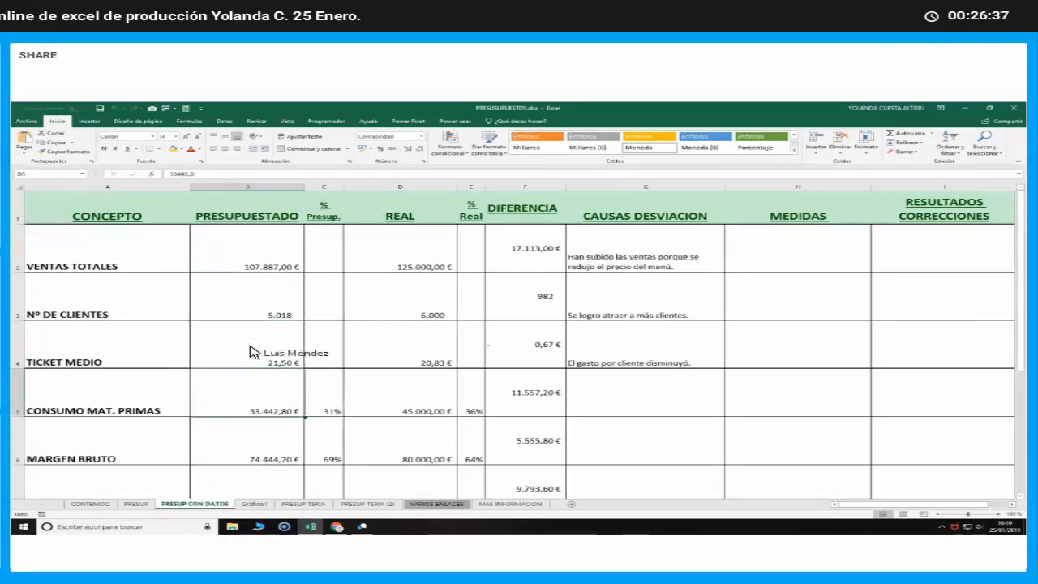
drag(252, 255, 263, 417)
right_click(267, 241)
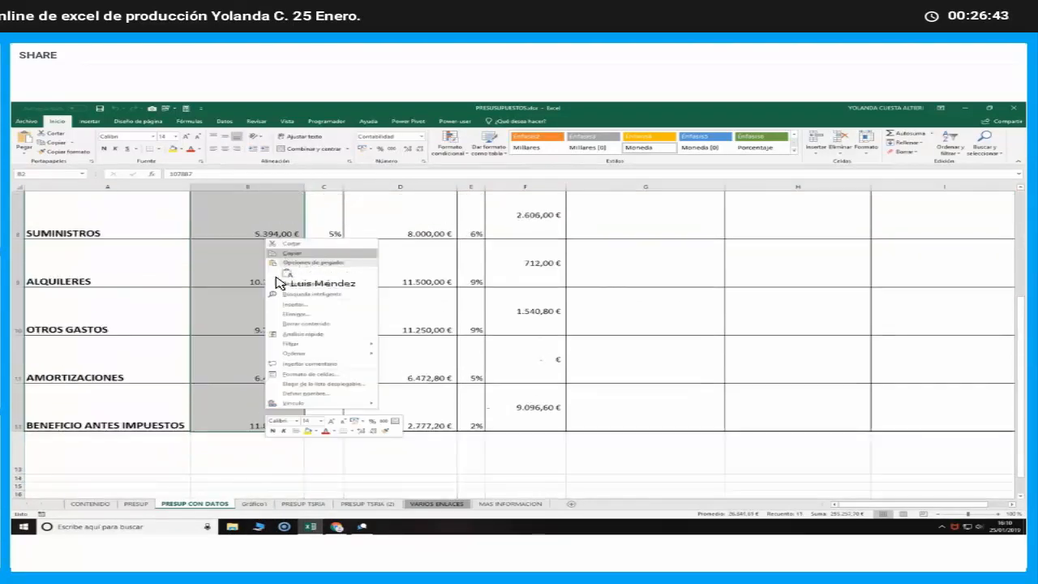
click(280, 253)
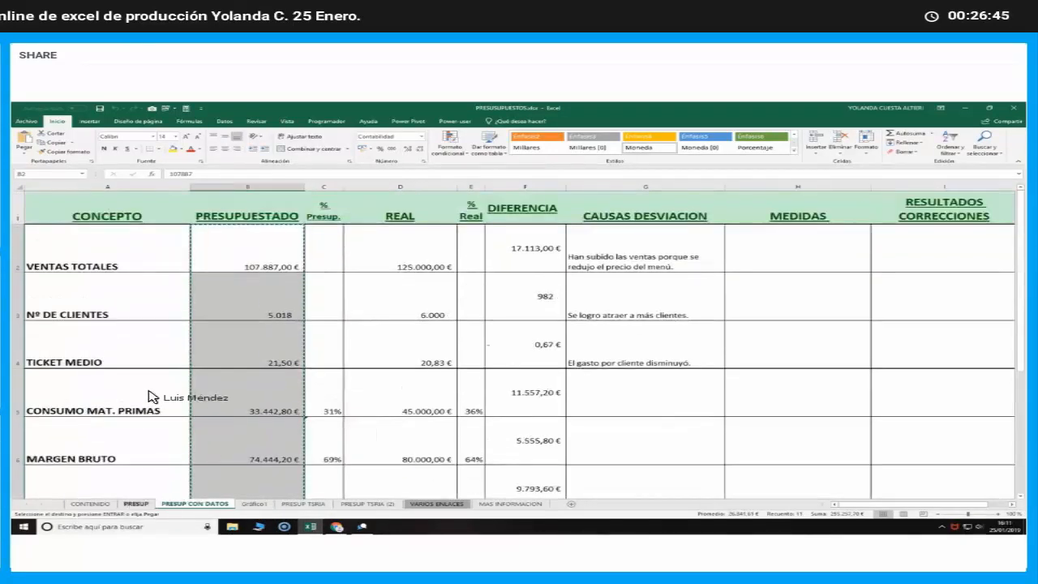
Paste the copied budget values into the PRESUPUESTADO column of the PRESUP sheet, starting at B2
key(ctrl+Page_Up)
click(185, 224)
key(ctrl+v)
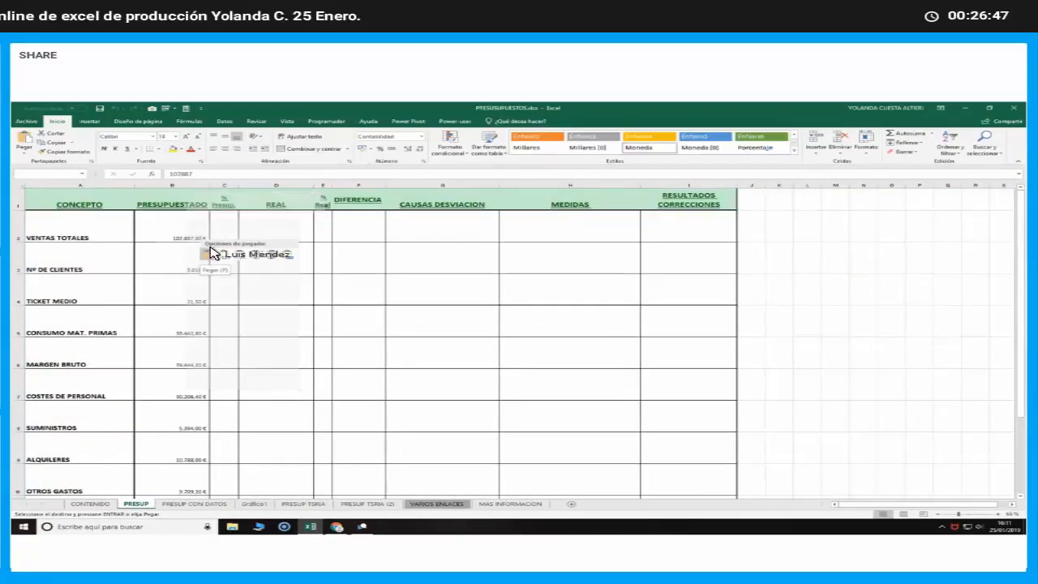
click(175, 318)
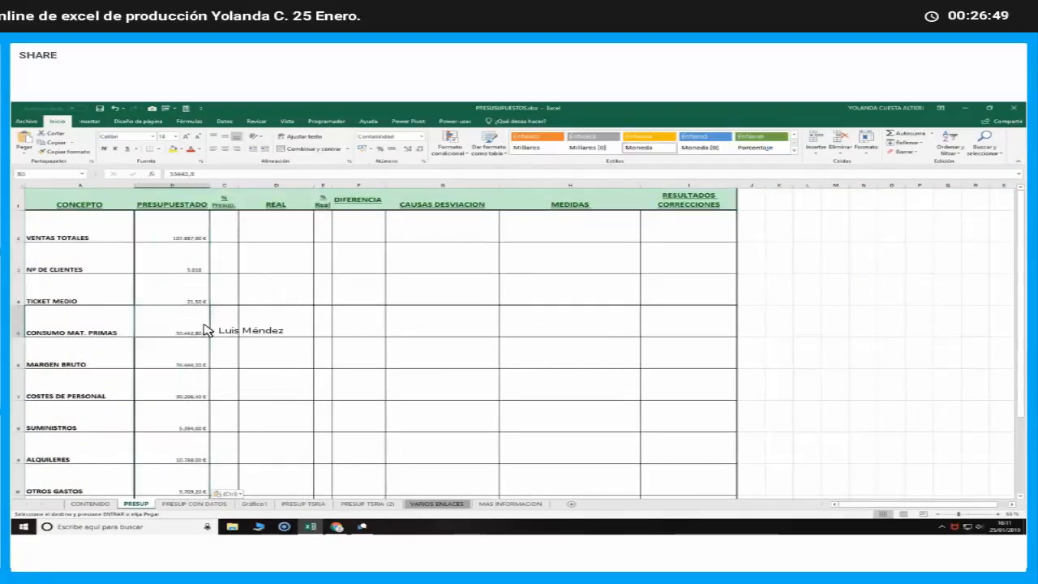
Clear the budgeted TICKET MEDIO in B4 and re-enter it as total sales divided by number of customers, =B2/B3
click(162, 296)
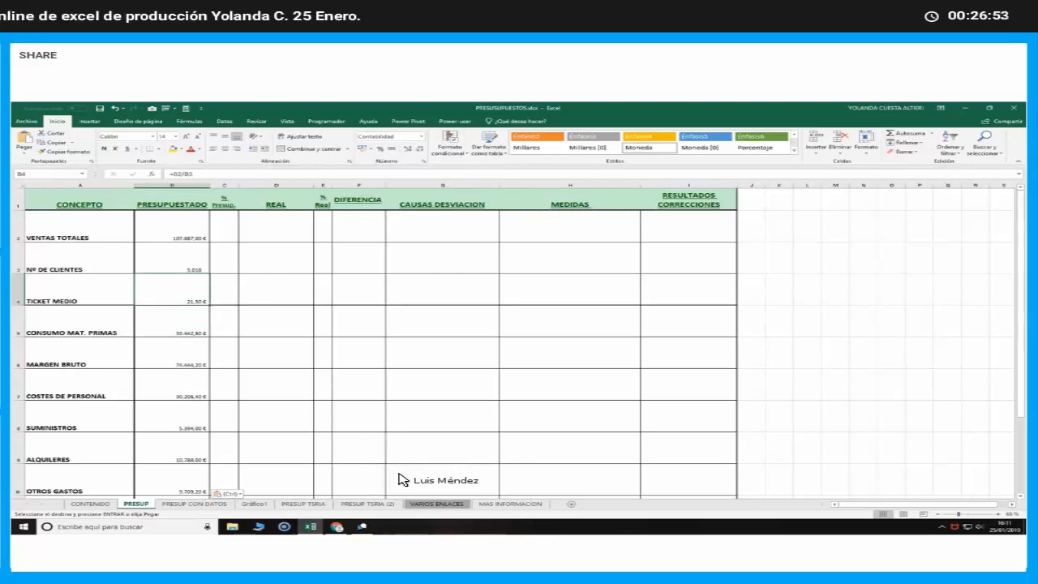
key(Delete)
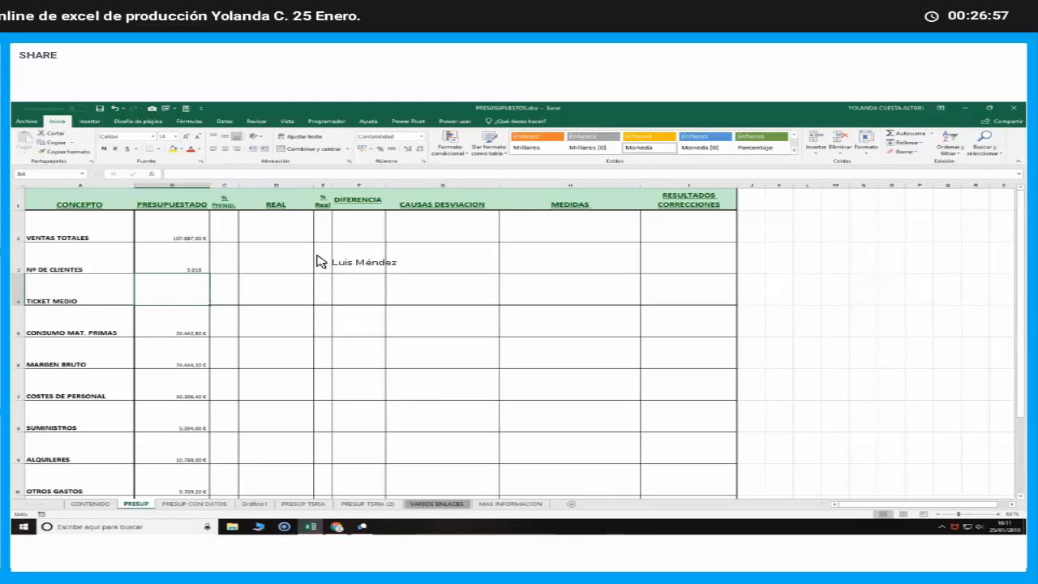
click(291, 175)
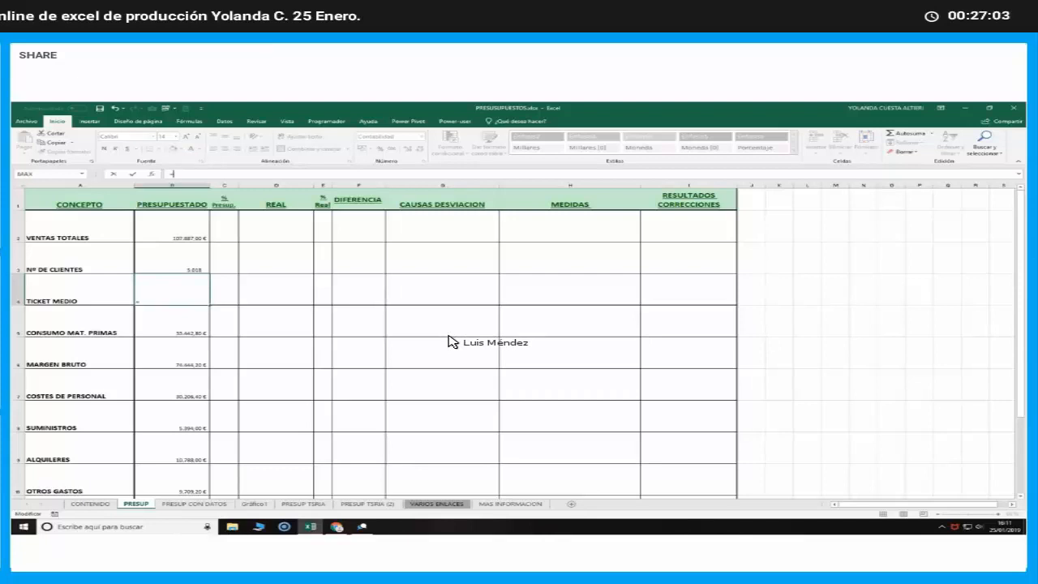
click(192, 239)
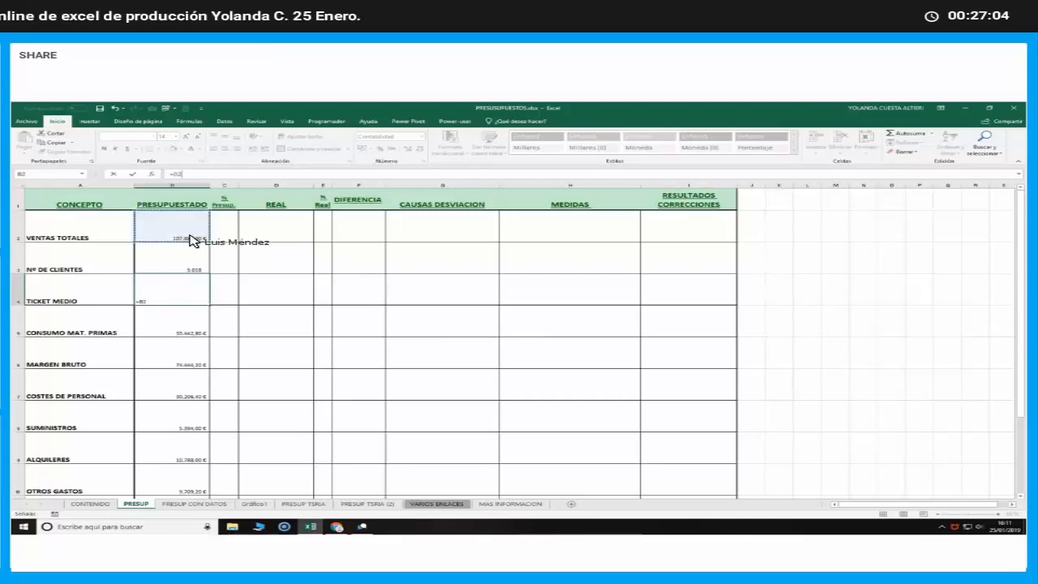
text(/)
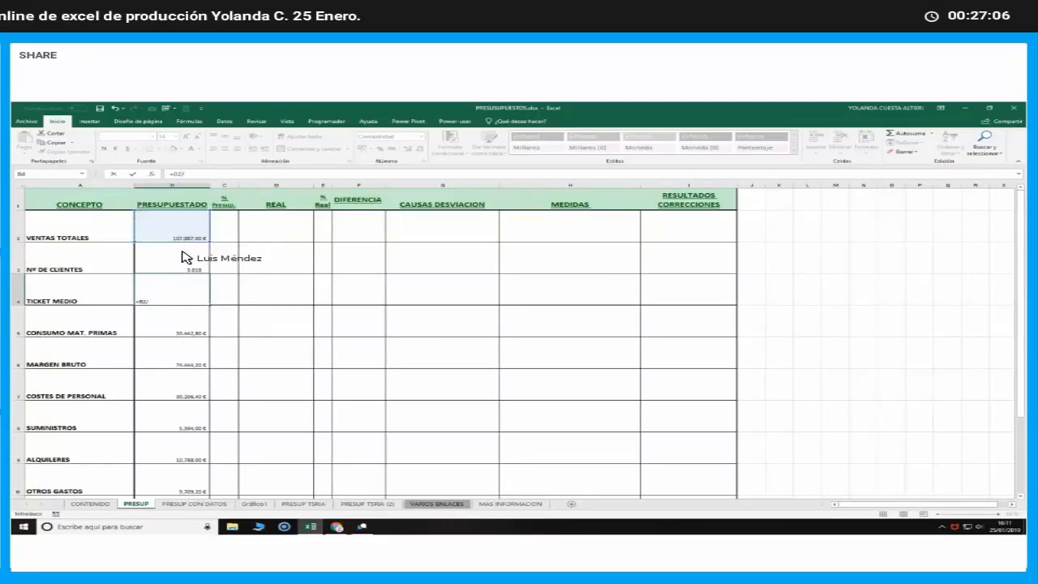
click(183, 260)
key(Return)
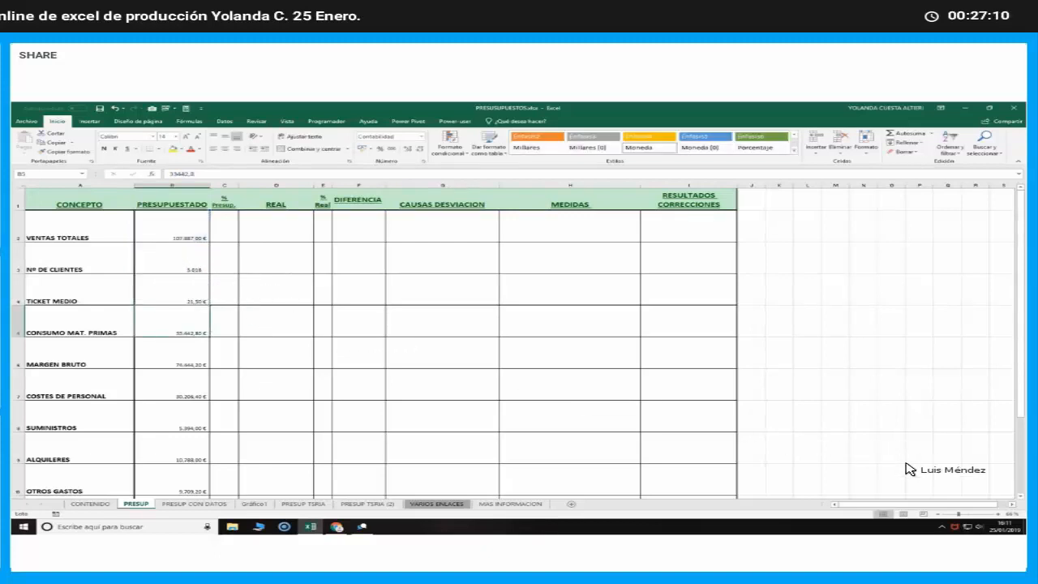
Examine the PRESUPUESTADO figures for raw materials, gross margin and personnel costs, and open the MARGEN BRUTO formula in B6
click(968, 512)
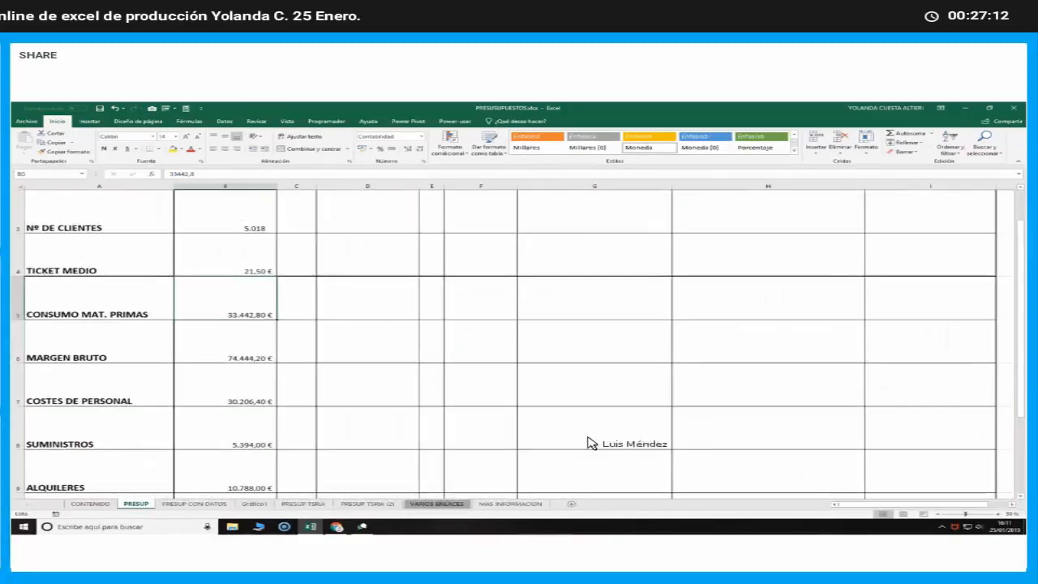
scroll(517, 429, up, 1)
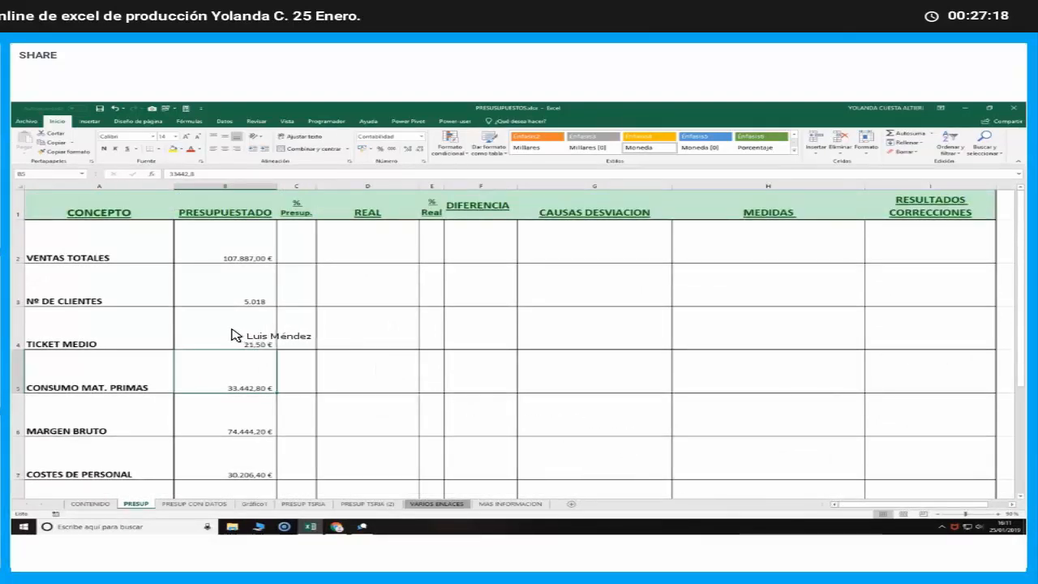
click(243, 186)
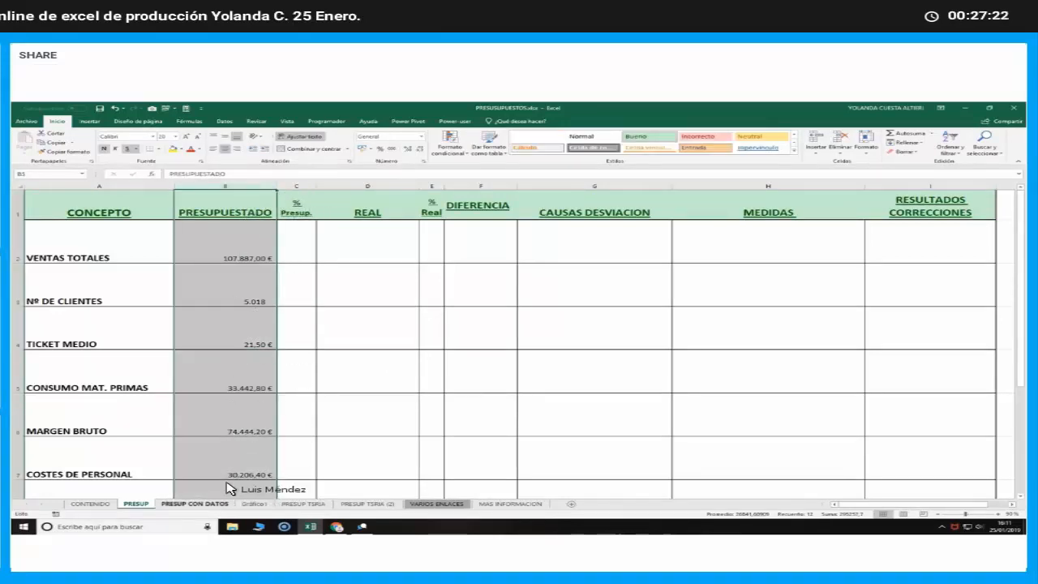
click(231, 372)
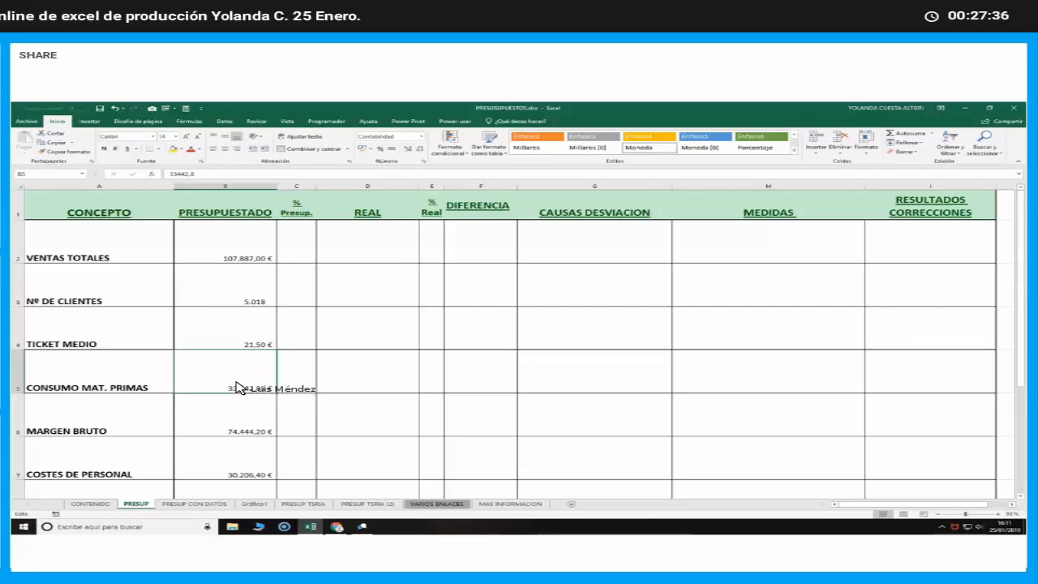
key(Down)
key(Down)
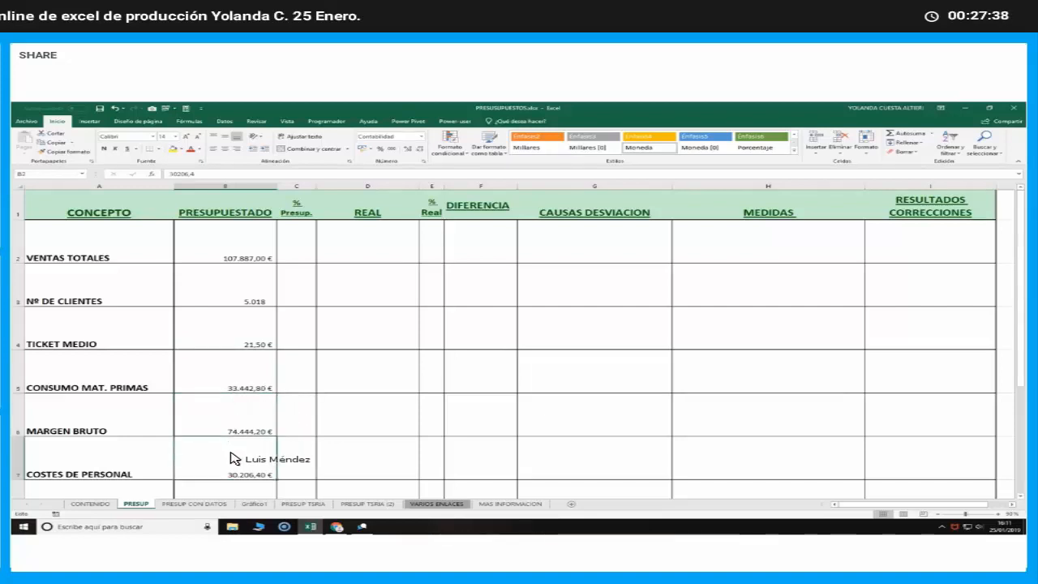
click(229, 425)
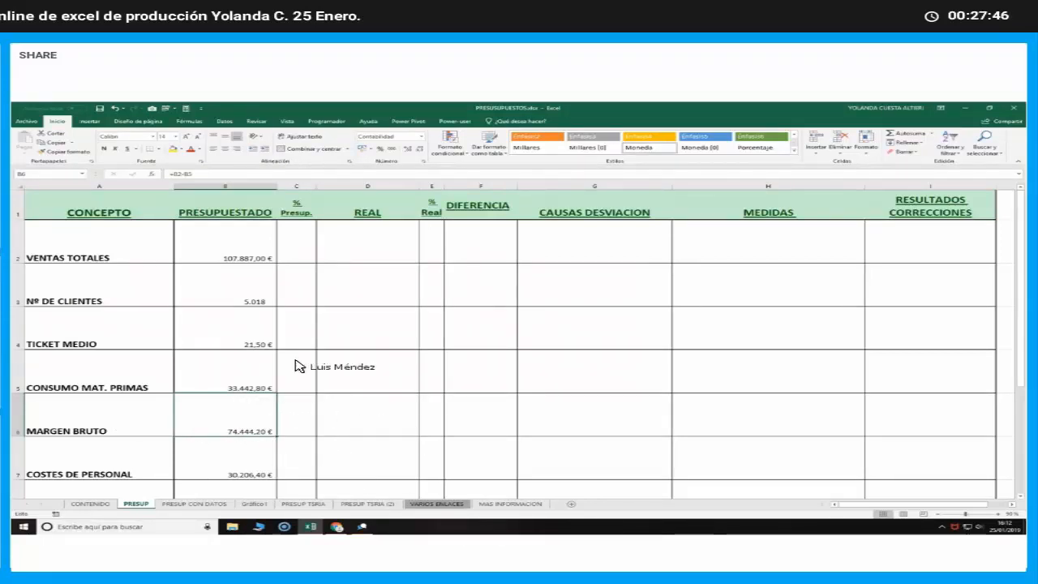
double_click(245, 422)
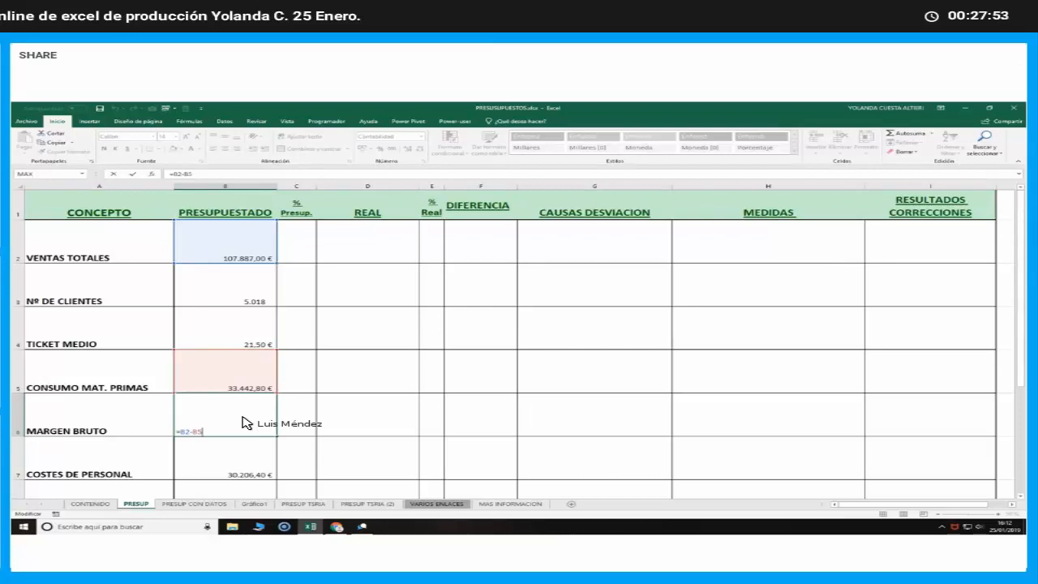
Re-enter the budgeted MARGEN BRUTO in B6 as total sales minus raw materials consumption, =B2-B5
key(Return)
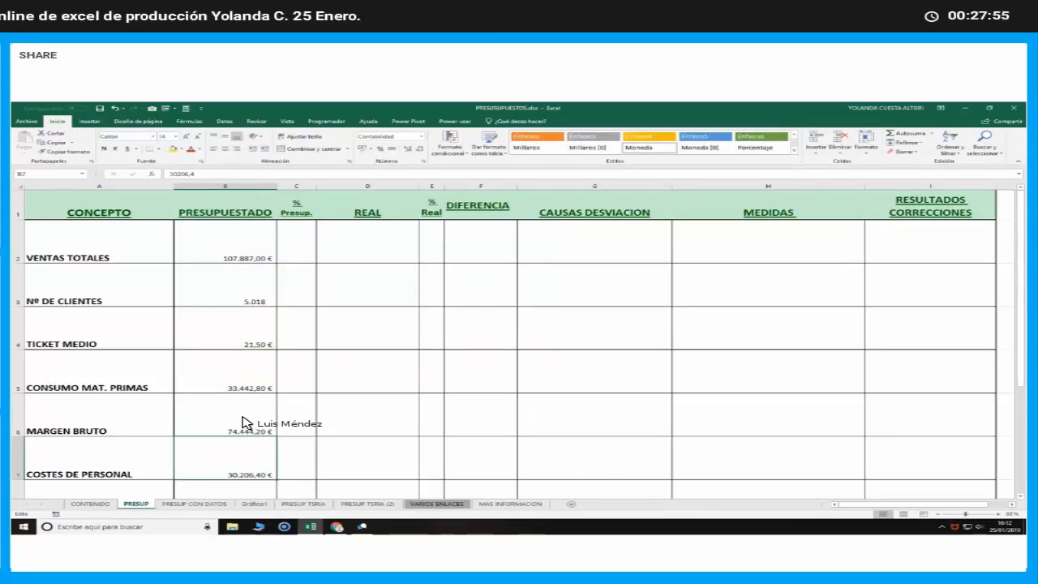
click(241, 422)
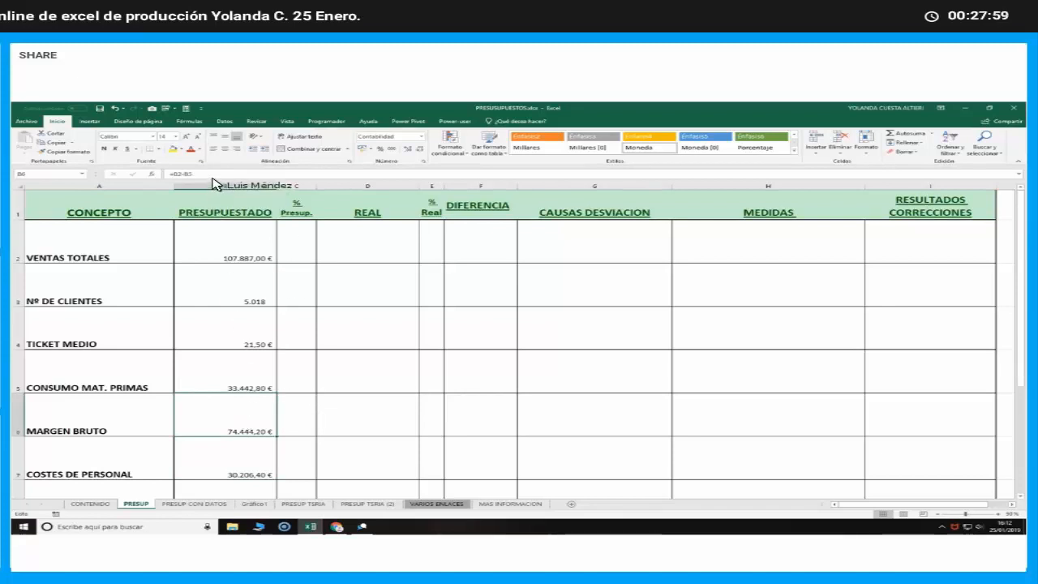
key(F2)
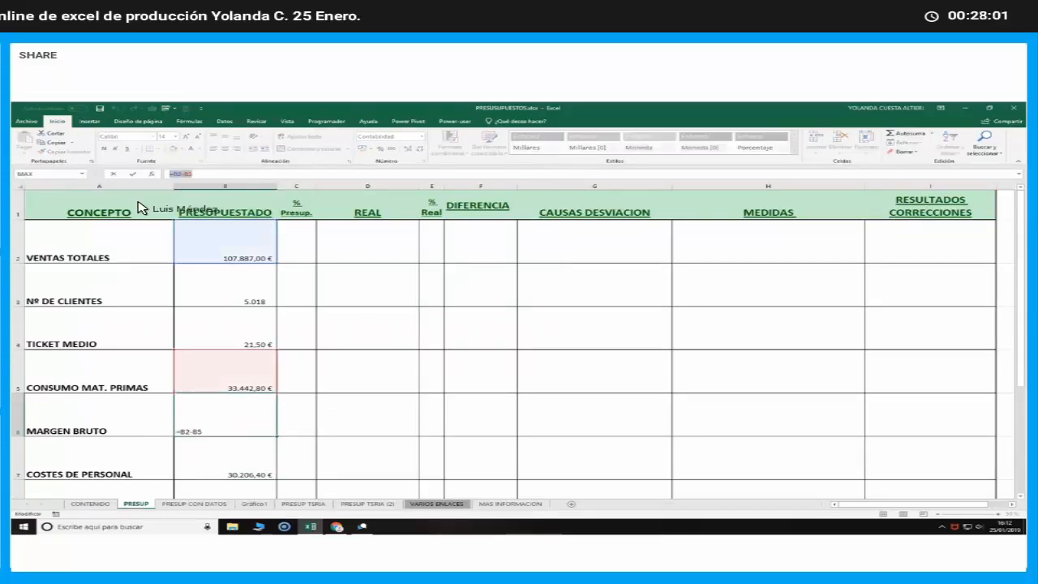
text(=)
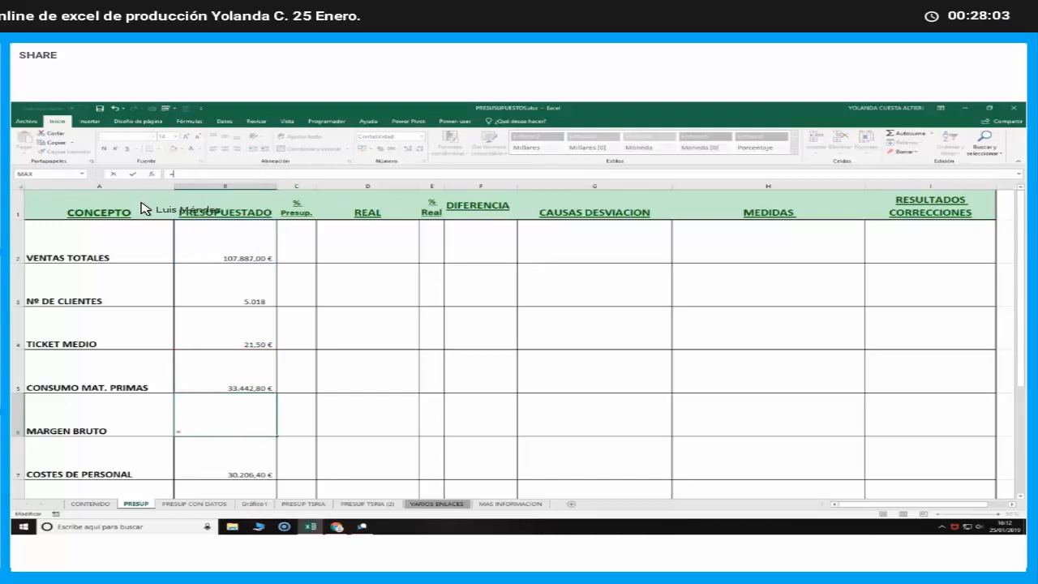
click(247, 245)
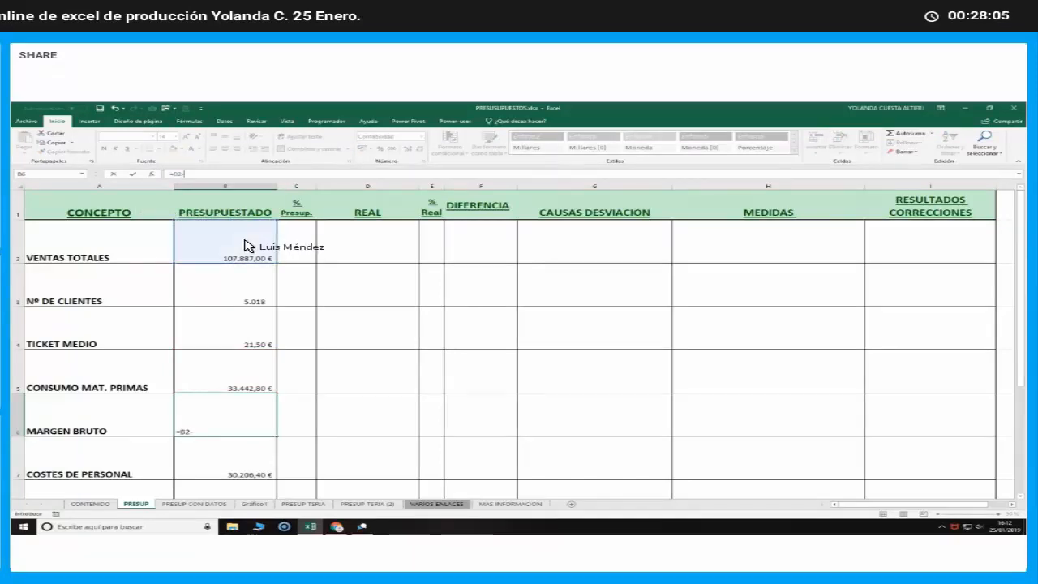
text(-)
click(235, 378)
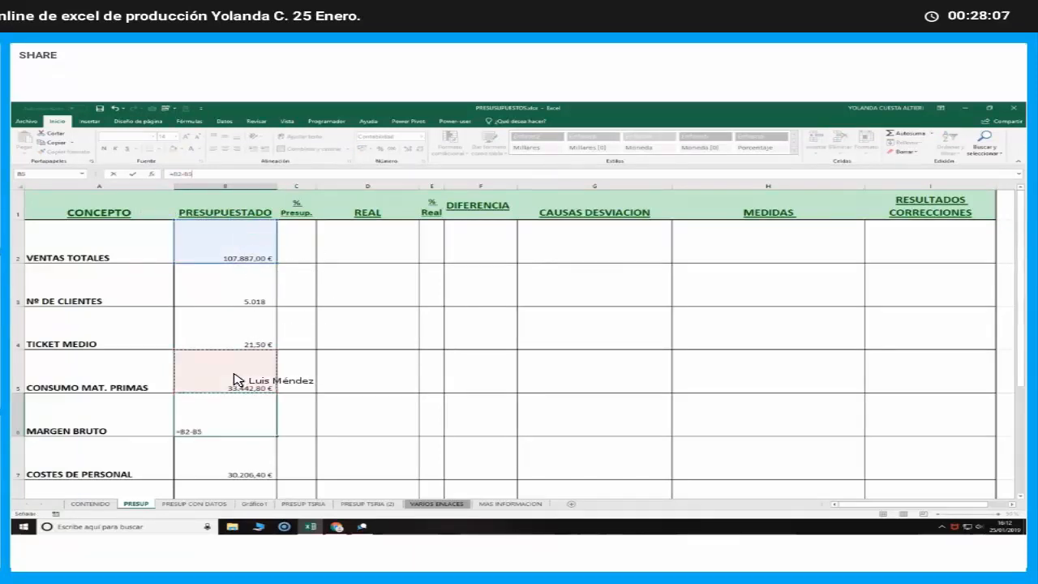
key(Return)
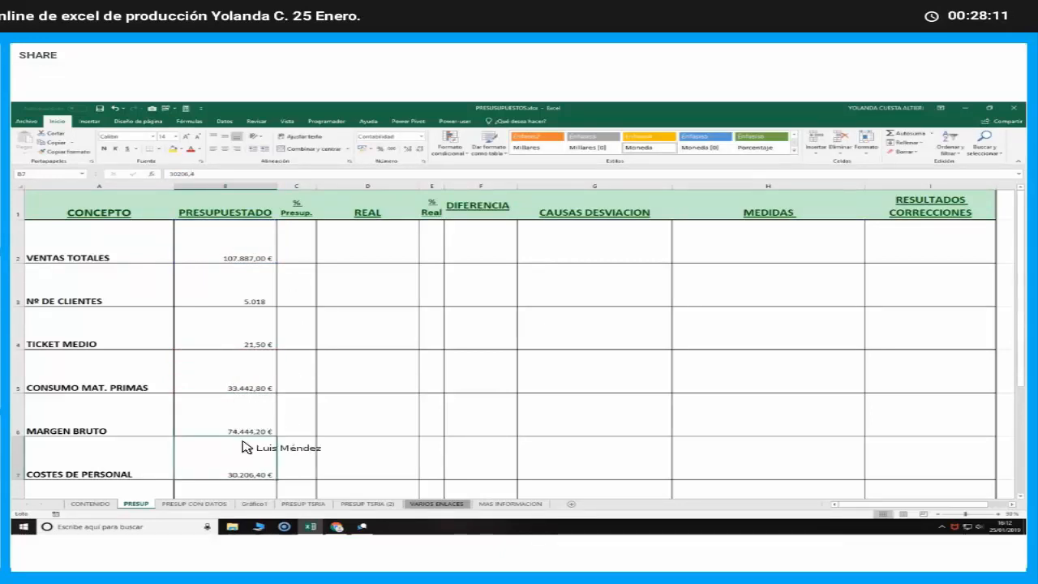
Examine the PRESUPUESTADO figures from COSTES DE PERSONAL down to the BENEFICIO ANTES IMPUESTOS formula in B12
key(Up)
click(256, 469)
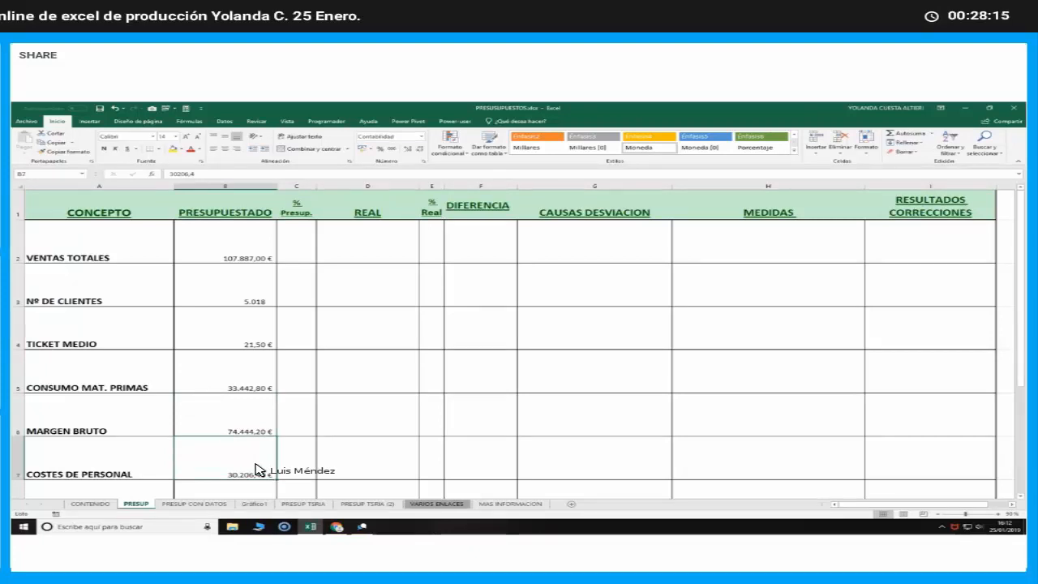
scroll(256, 470, down, 2)
scroll(257, 469, up, 2)
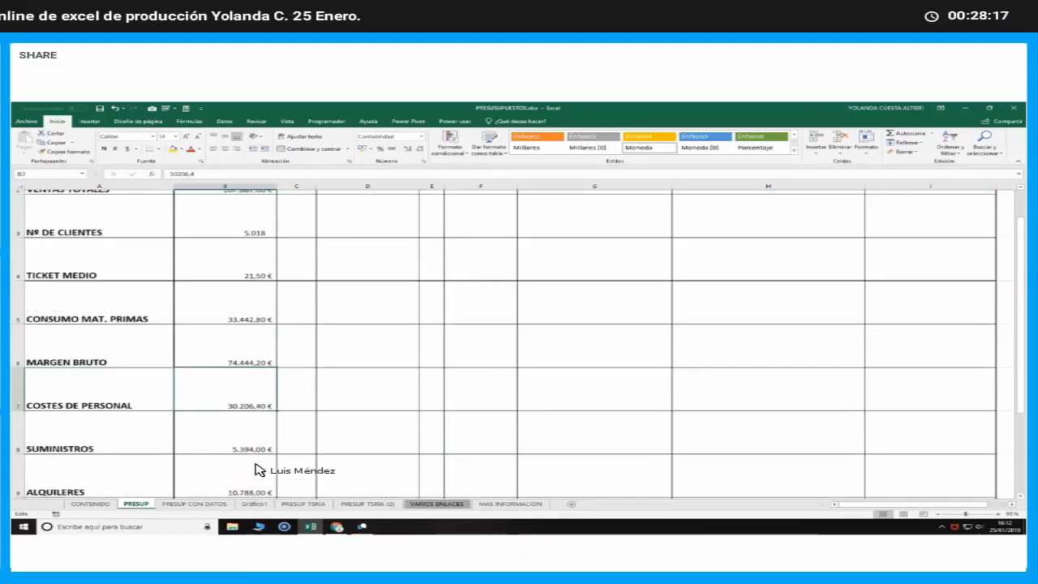
scroll(256, 469, down, 1)
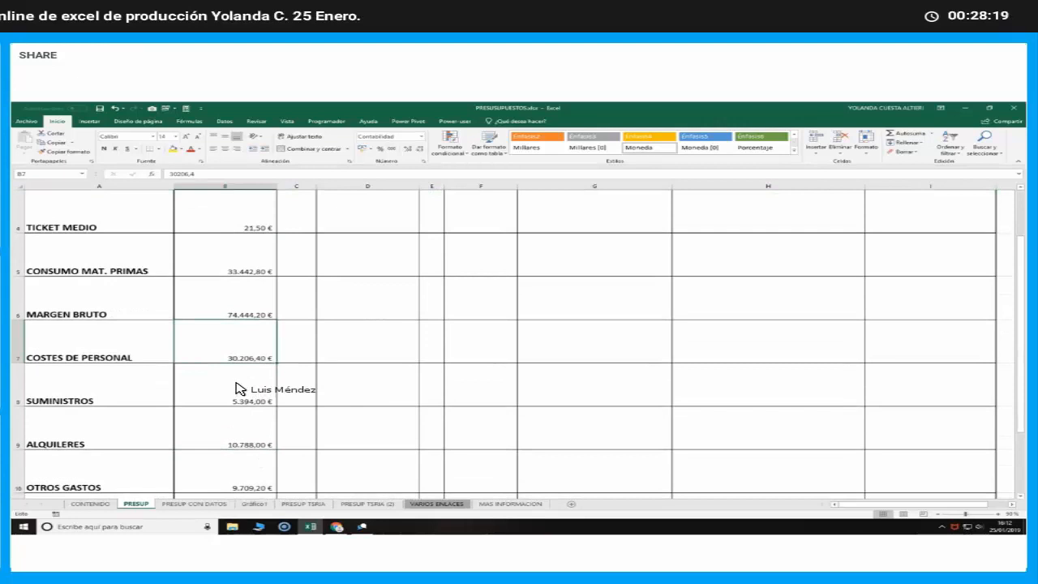
click(233, 436)
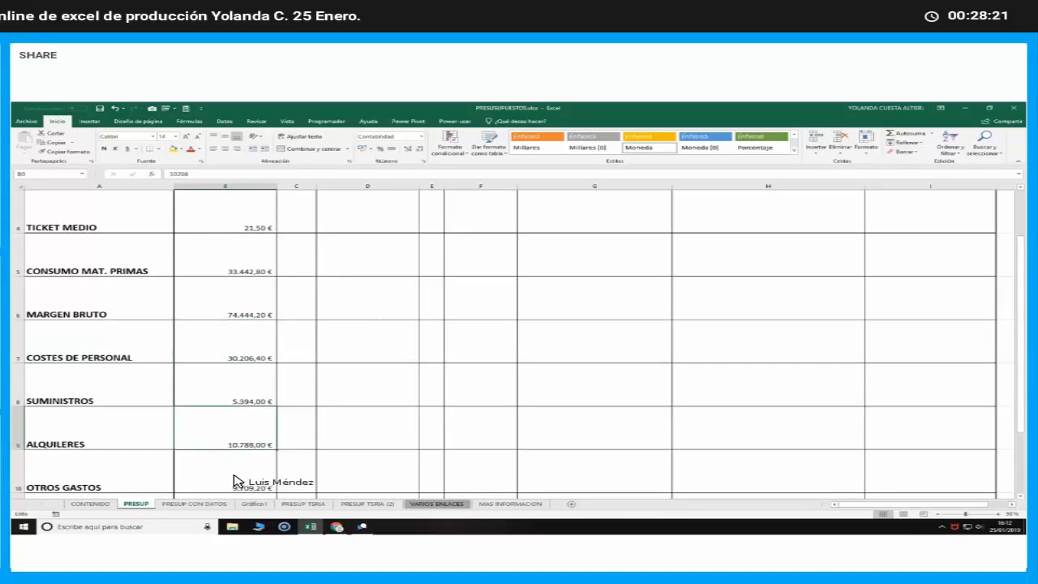
click(236, 480)
scroll(233, 480, down, 1)
click(243, 444)
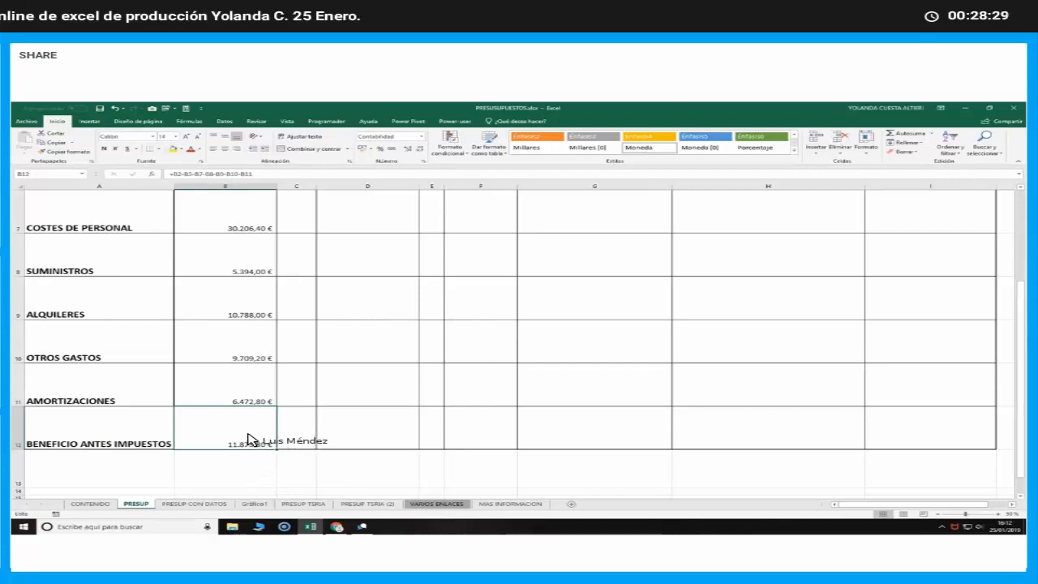
Switch to the GetResponse webinar in the browser and send the chat message "Como se resta en Excel ?"
click(336, 528)
click(140, 506)
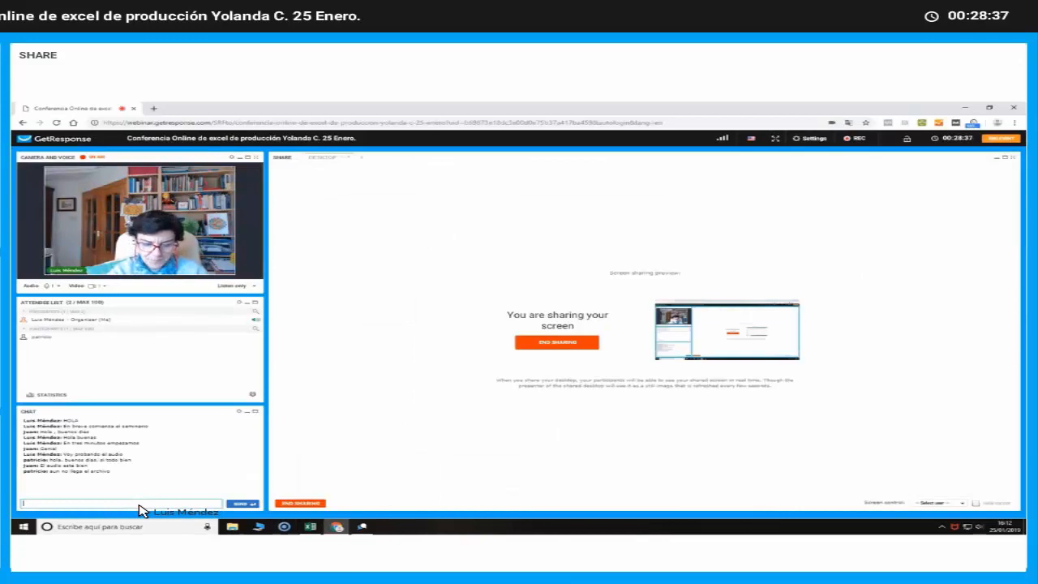
text(Como te reda en Excel)
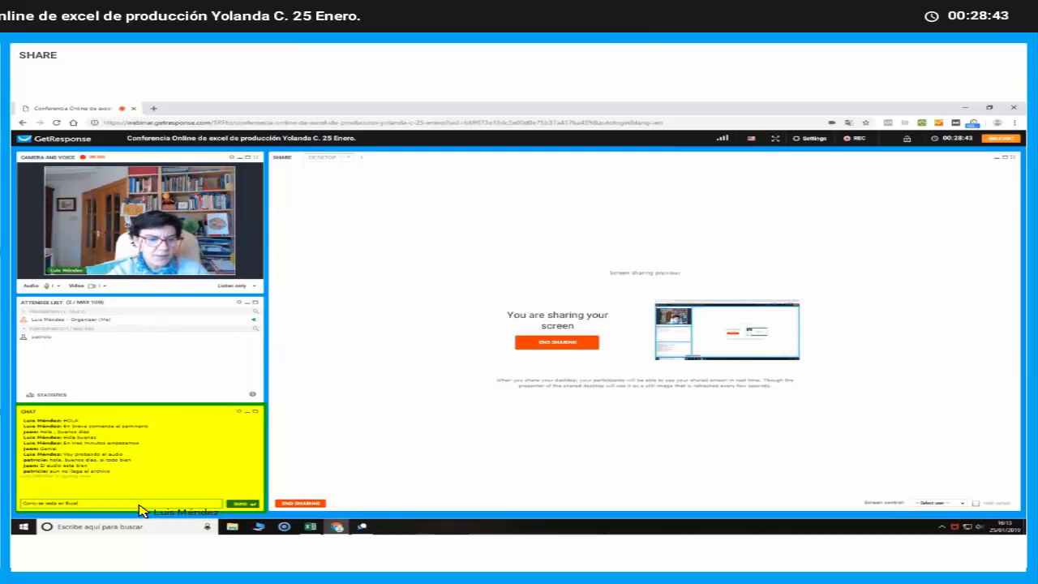
key(Return)
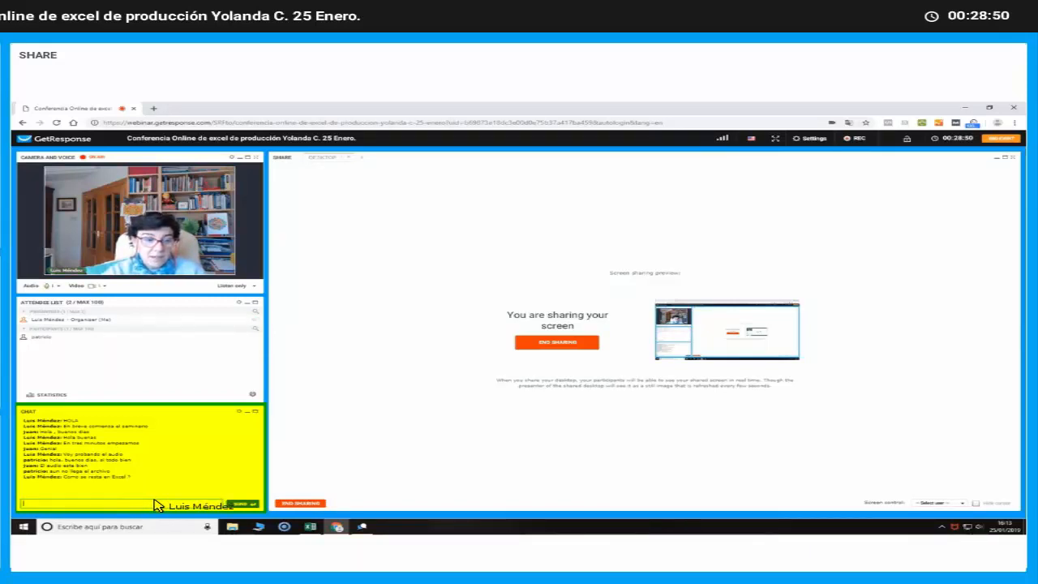
Send the chat message "No termina de llegar el archivo"
text(lo)
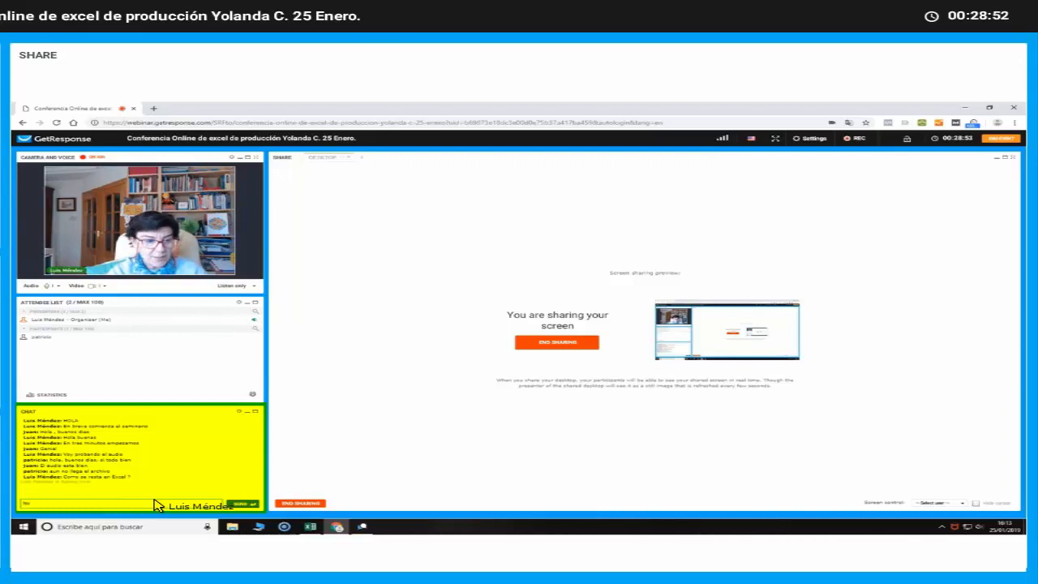
text( termina)
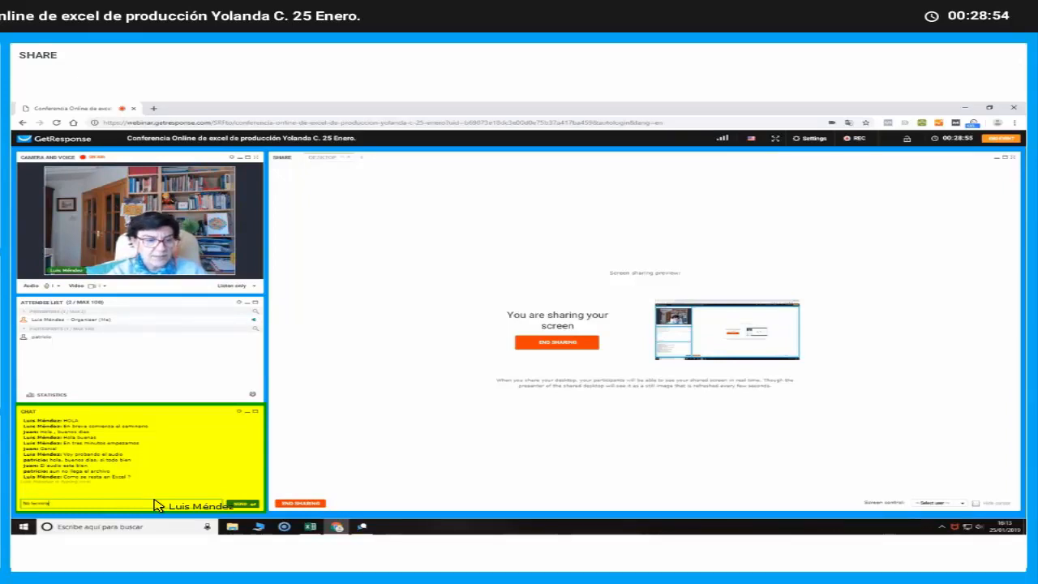
text( de llegar el archi)
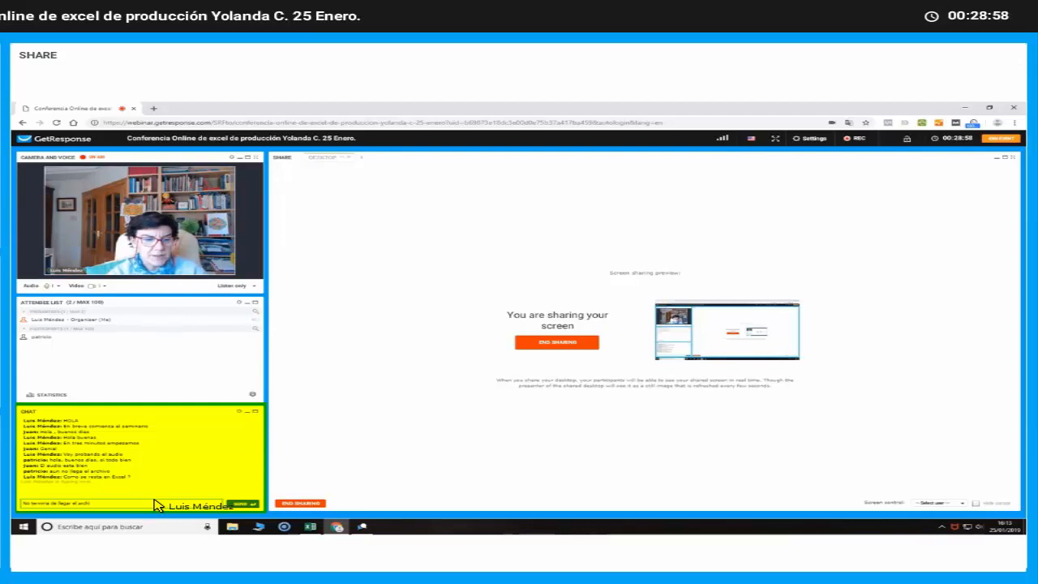
key(Return)
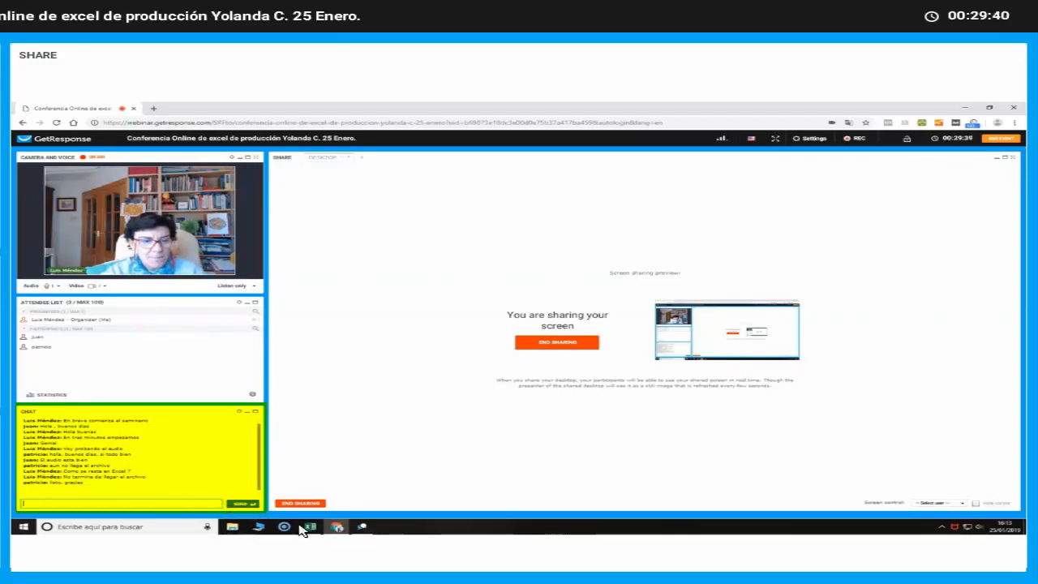
Switch back to Excel and examine which cells the BENEFICIO ANTES IMPUESTOS formula in B12 references
mouse_move(314, 531)
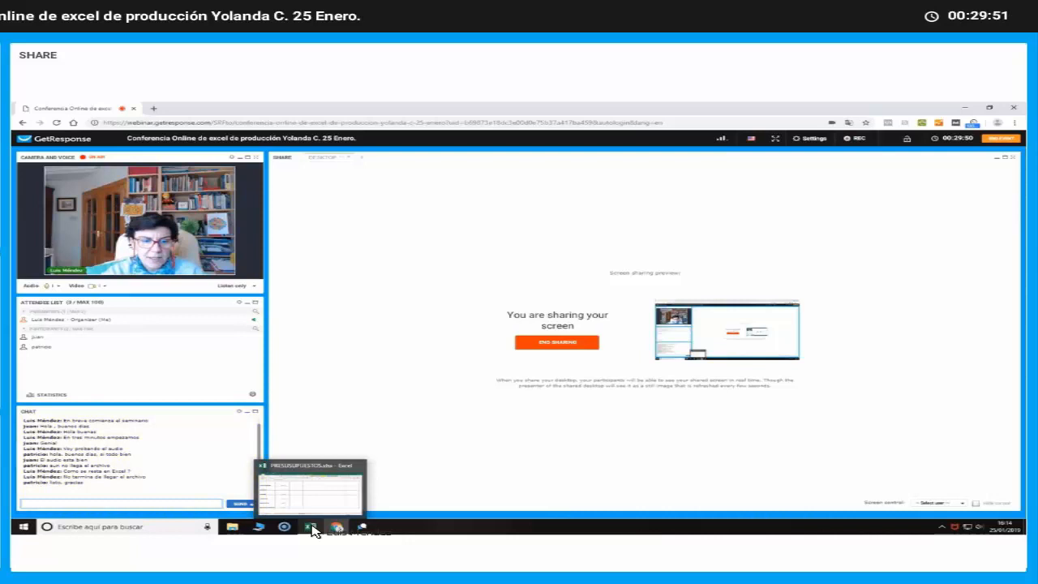
click(313, 528)
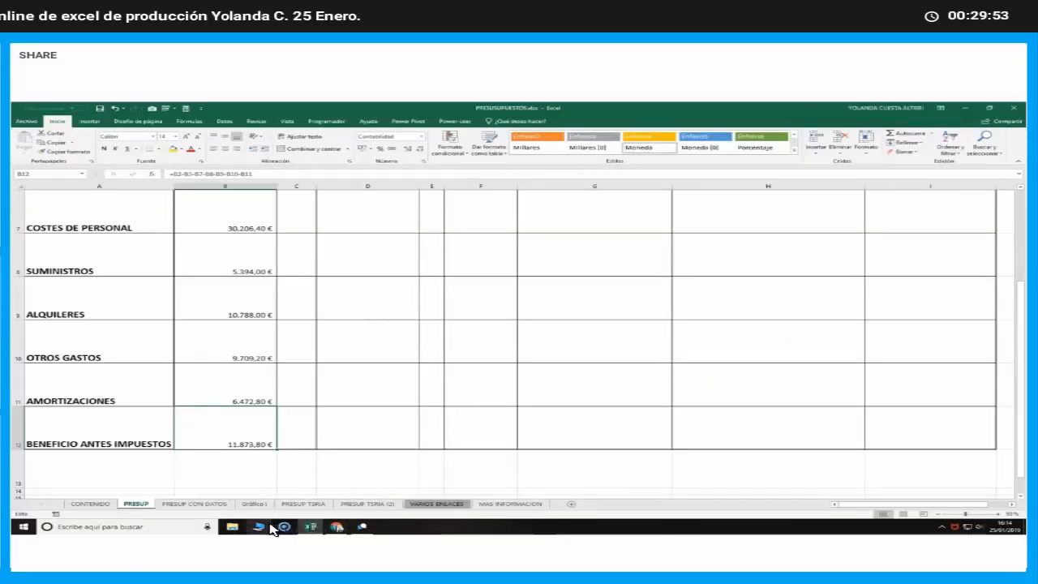
double_click(255, 442)
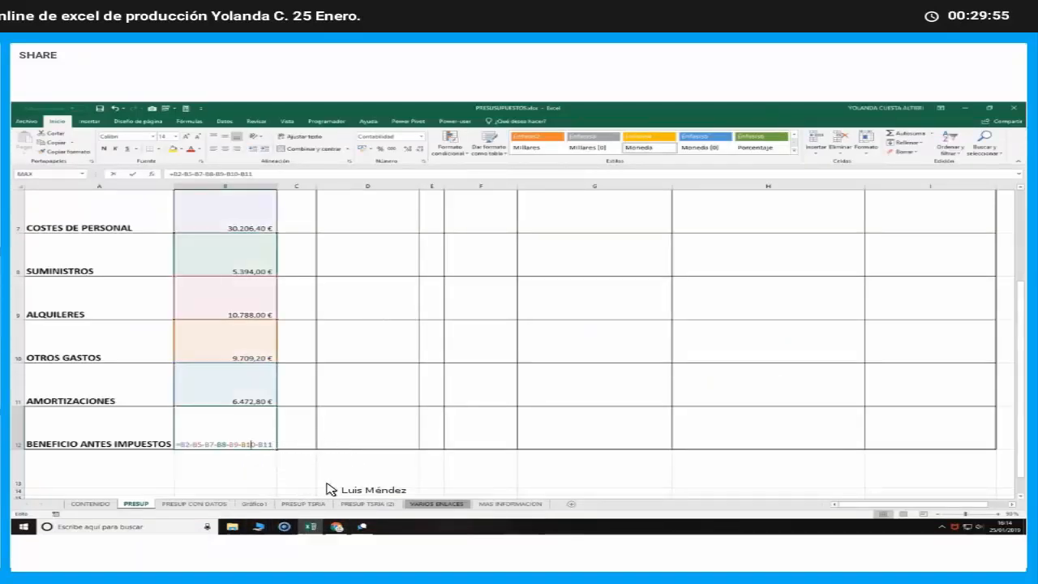
scroll(350, 501, up, 2)
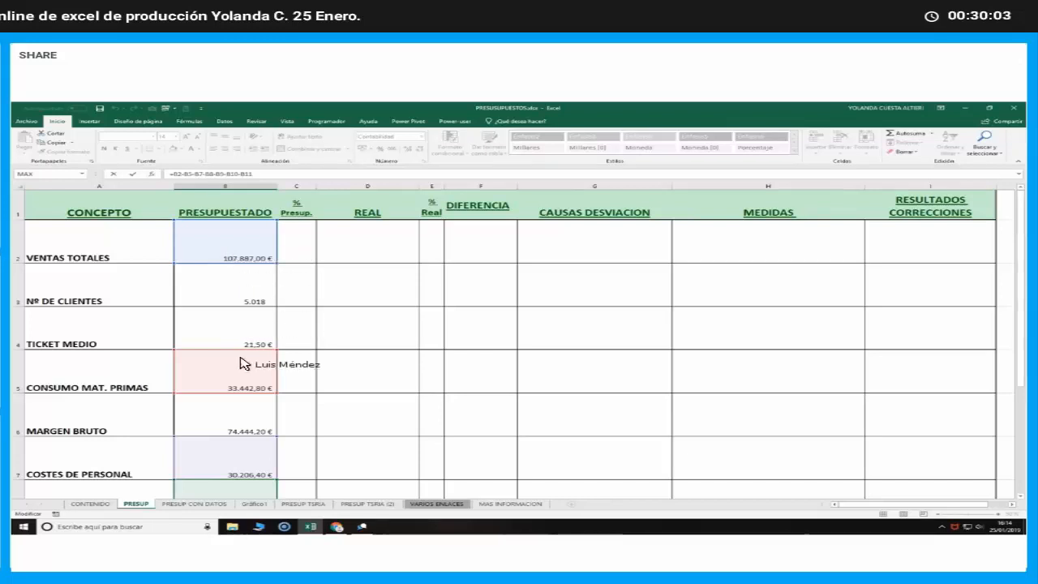
scroll(230, 451, down, 2)
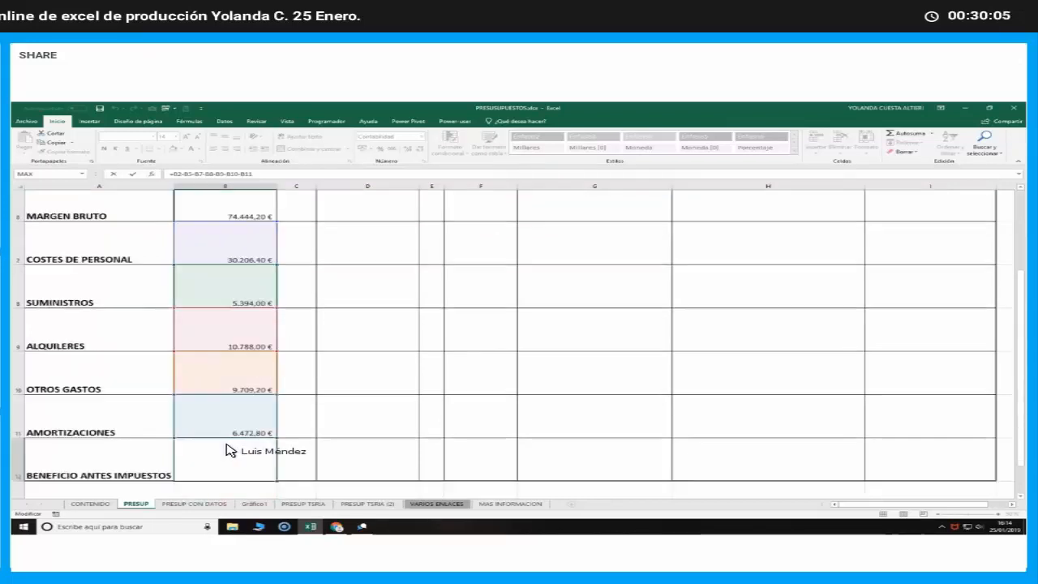
scroll(230, 451, down, 1)
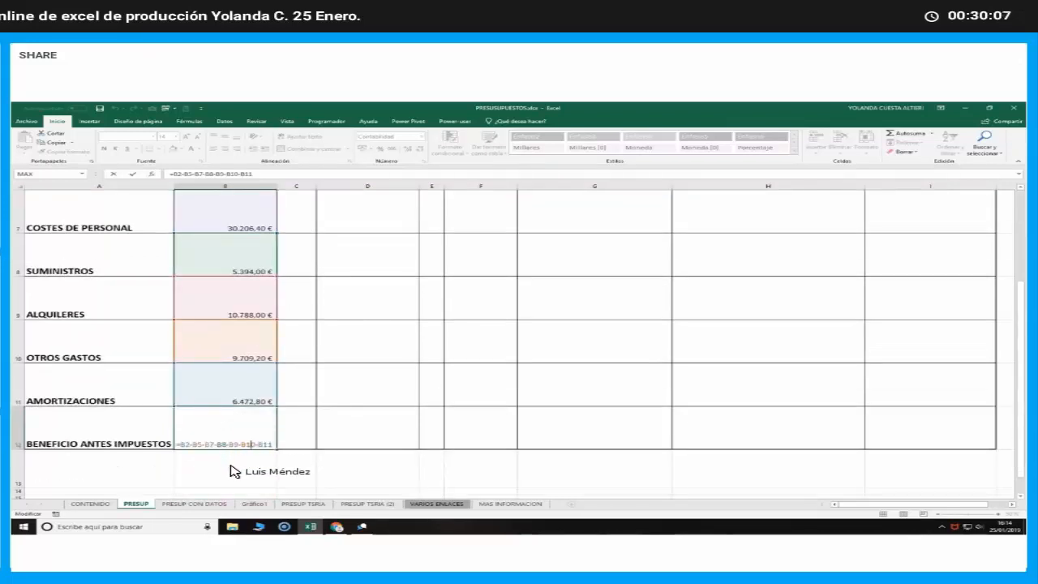
scroll(231, 474, up, 3)
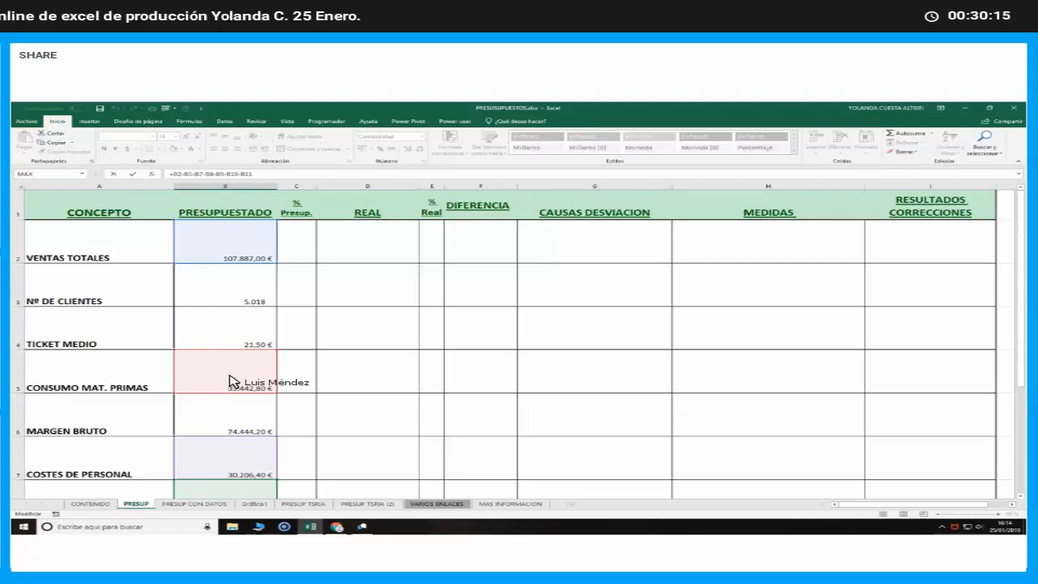
scroll(231, 381, down, 2)
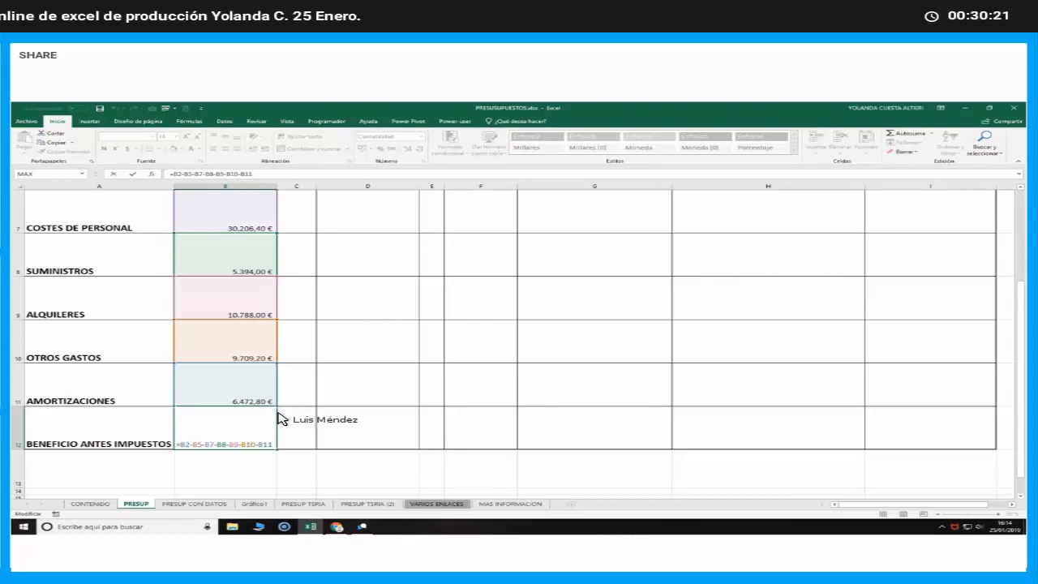
key(ctrl+Return)
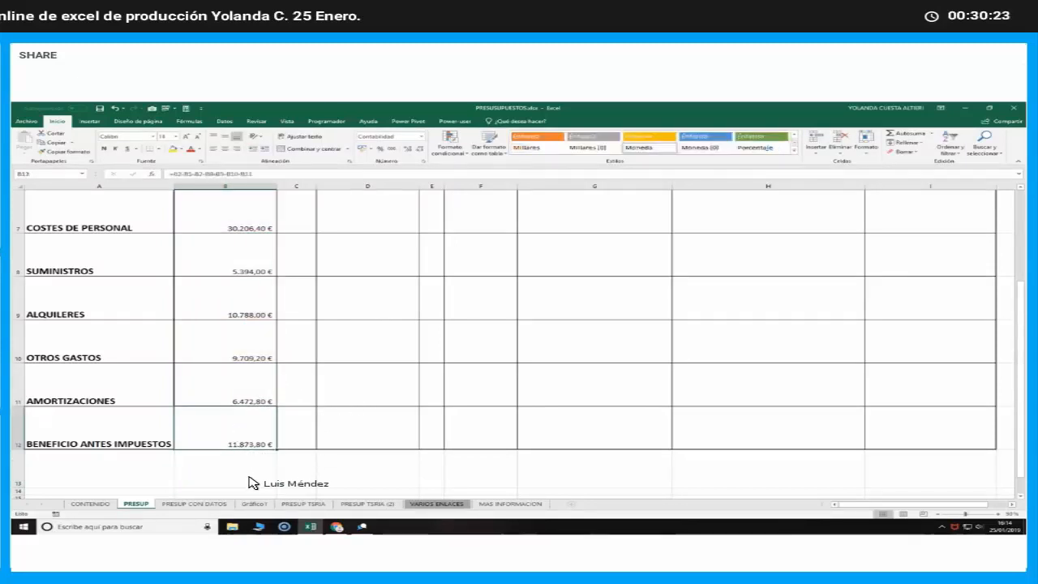
click(254, 483)
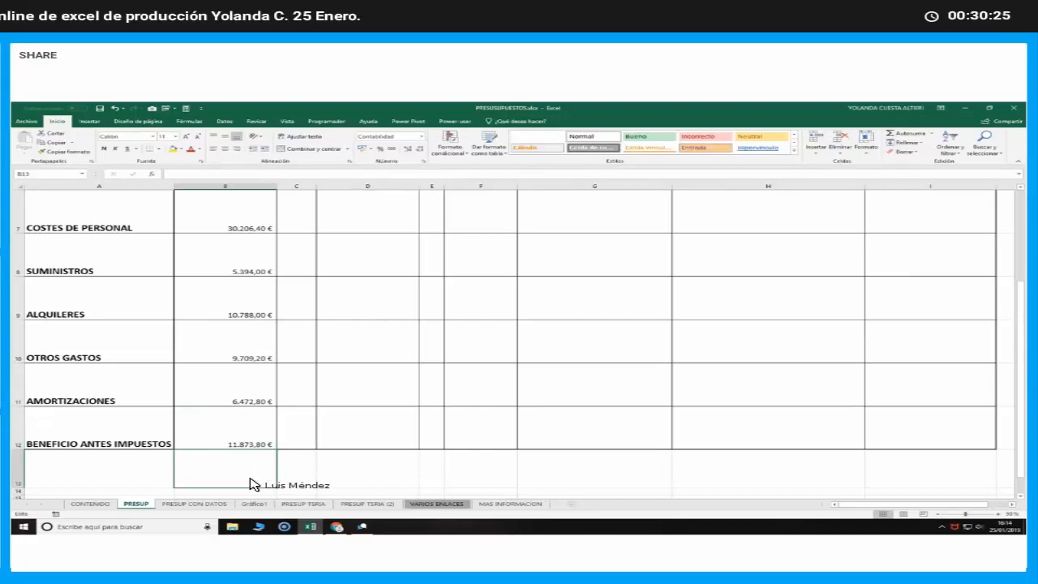
scroll(253, 487, up, 2)
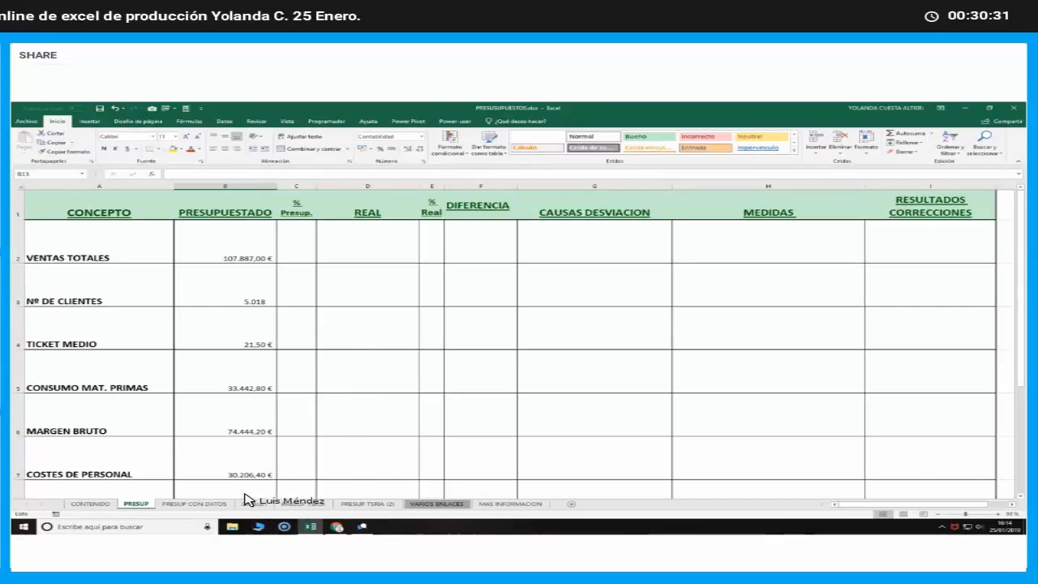
Copy the text of the % Presup. formula for CONSUMO MAT. PRIMAS, =B5/$B$2, from C5 of the PRESUP CON DATOS sheet
click(201, 504)
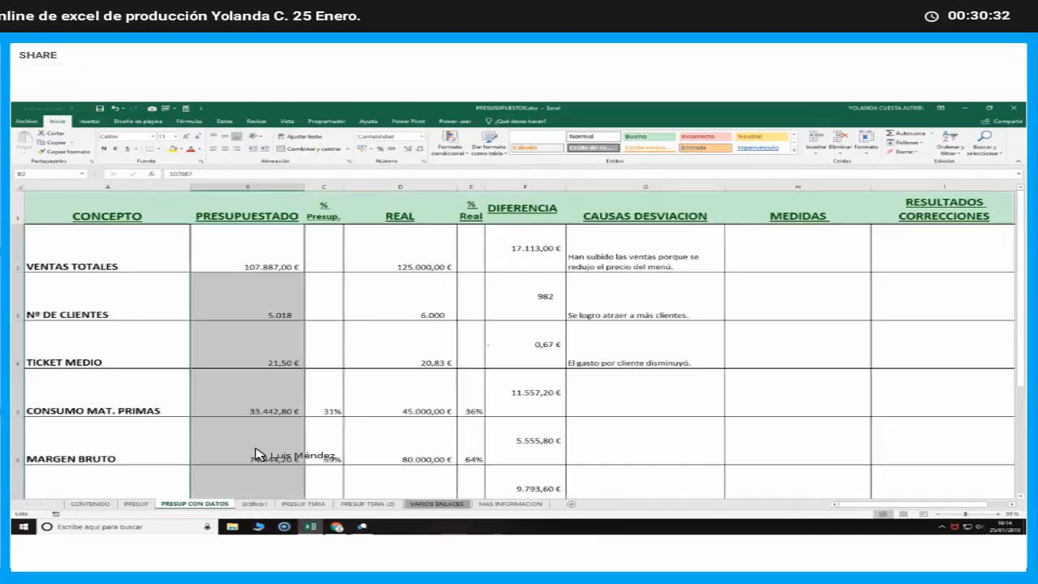
double_click(331, 410)
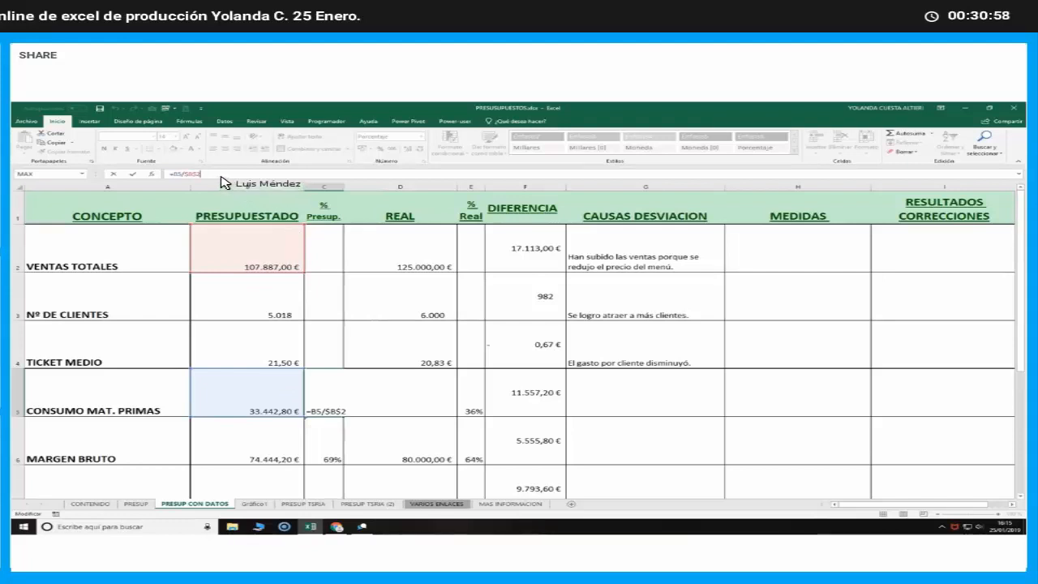
drag(166, 174, 194, 174)
right_click(195, 174)
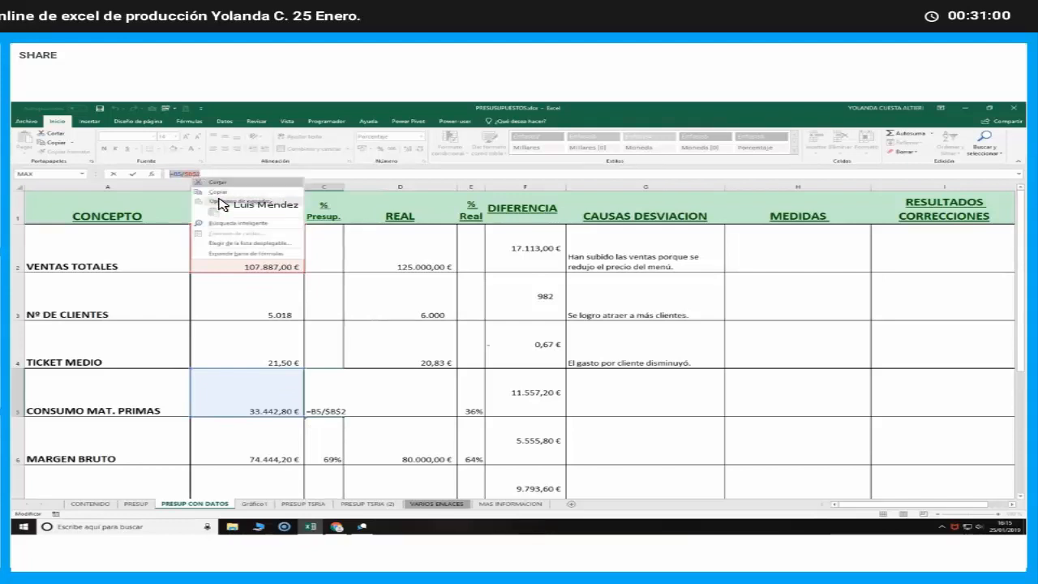
key(Escape)
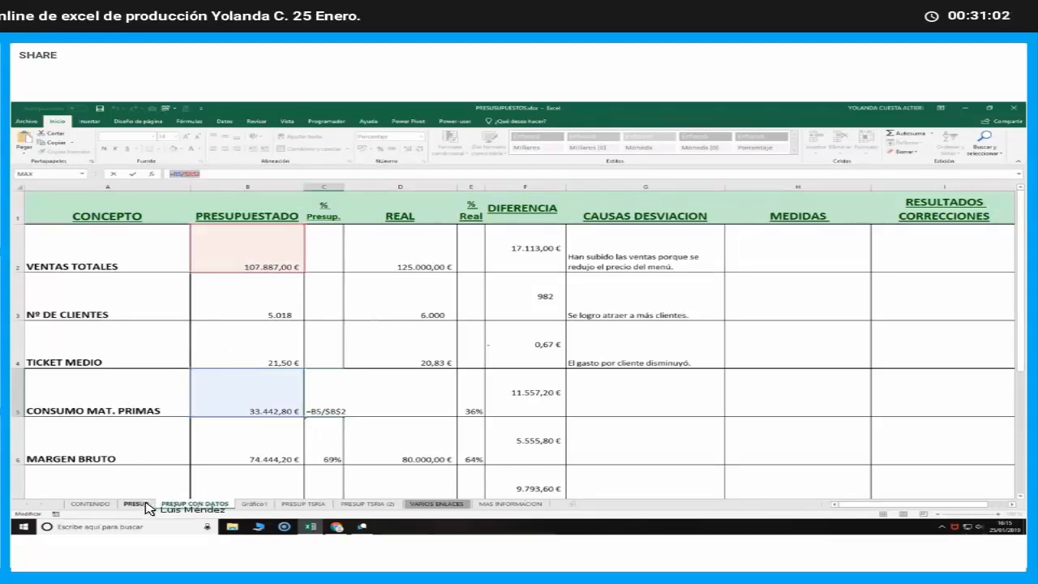
Try to transfer the copied CONSUMO MAT. PRIMAS percentage formula to C5 of the PRESUP sheet
click(145, 505)
click(377, 385)
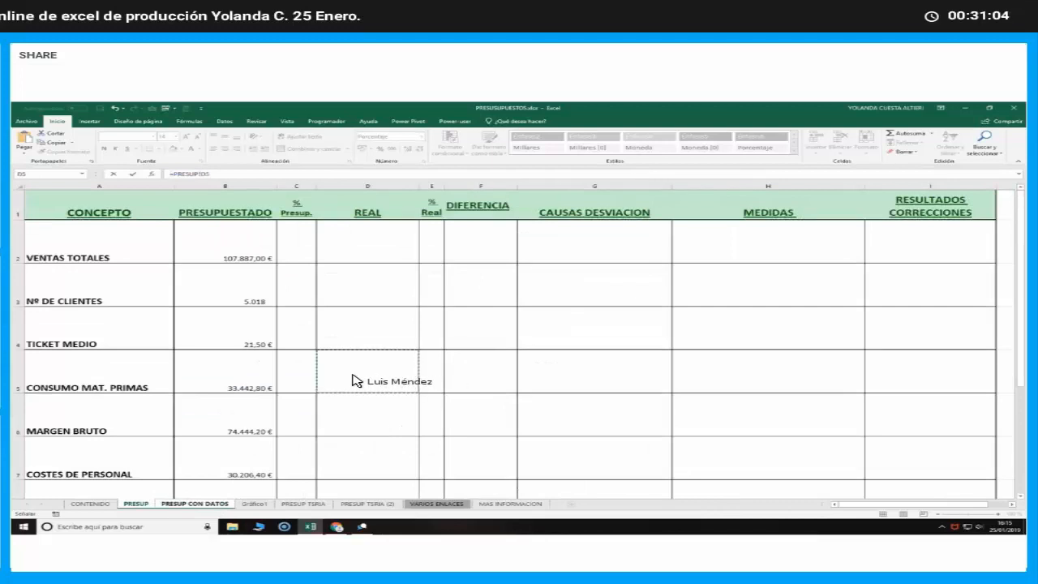
click(307, 383)
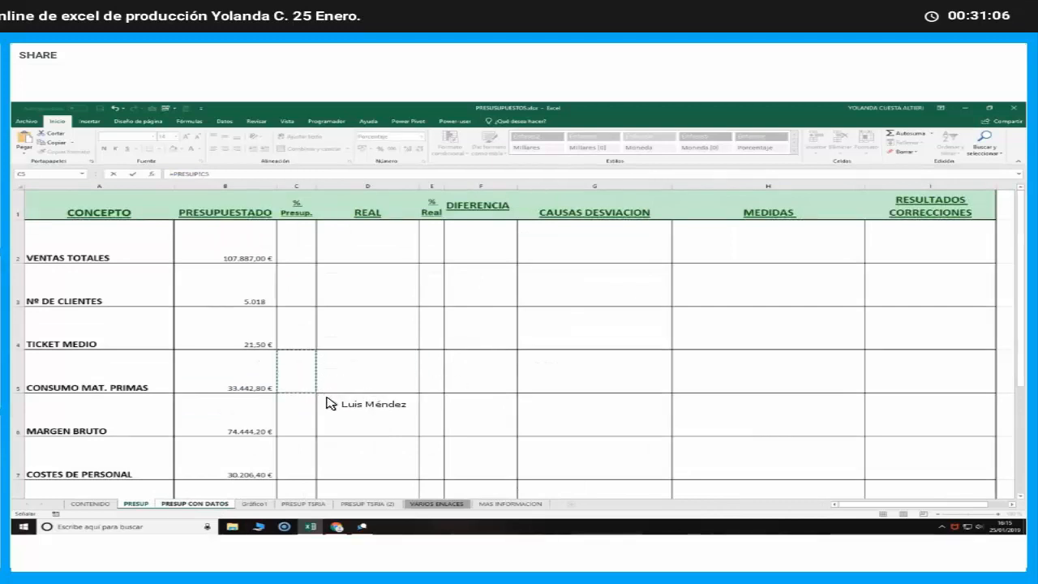
key(Return)
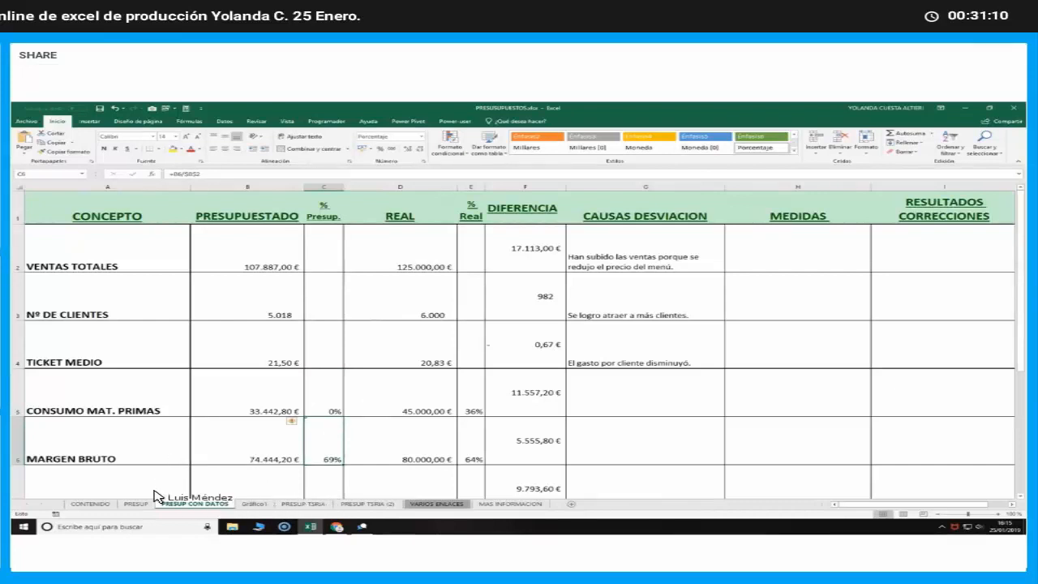
Undo the last two changes in the workbook
click(116, 110)
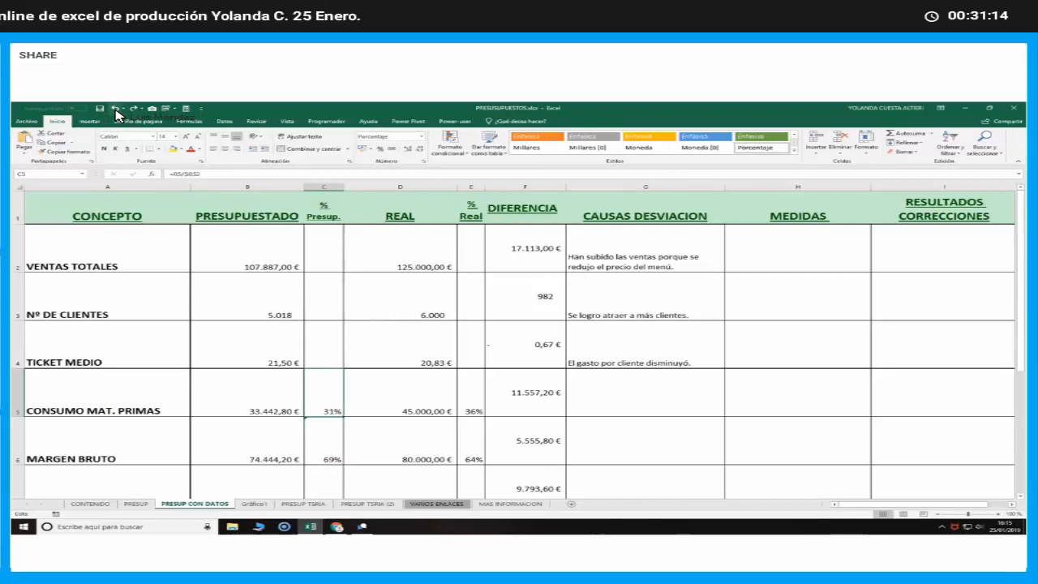
click(116, 110)
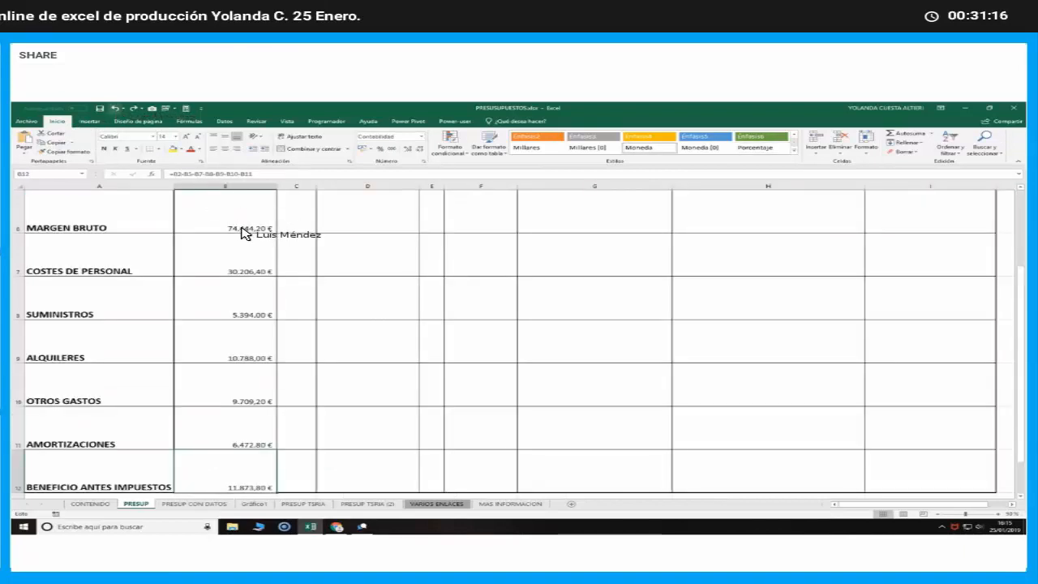
scroll(243, 235, up, 2)
scroll(255, 293, down, 5)
scroll(255, 294, up, 5)
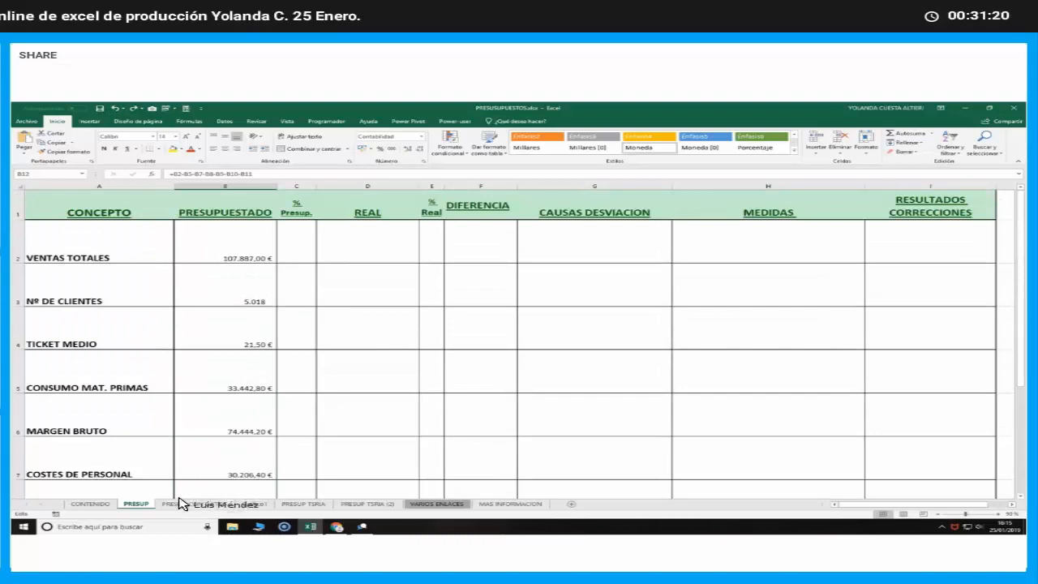
Copy the formula text =B5/$B$2 again from the CONSUMO MAT. PRIMAS % Presup. cell on the PRESUP CON DATOS sheet
click(178, 503)
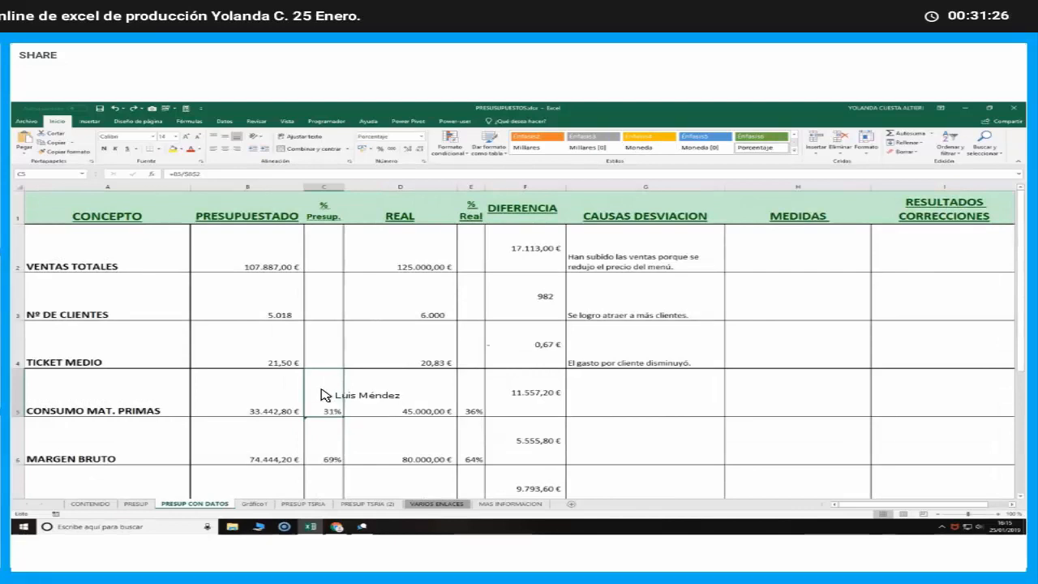
drag(197, 174, 170, 174)
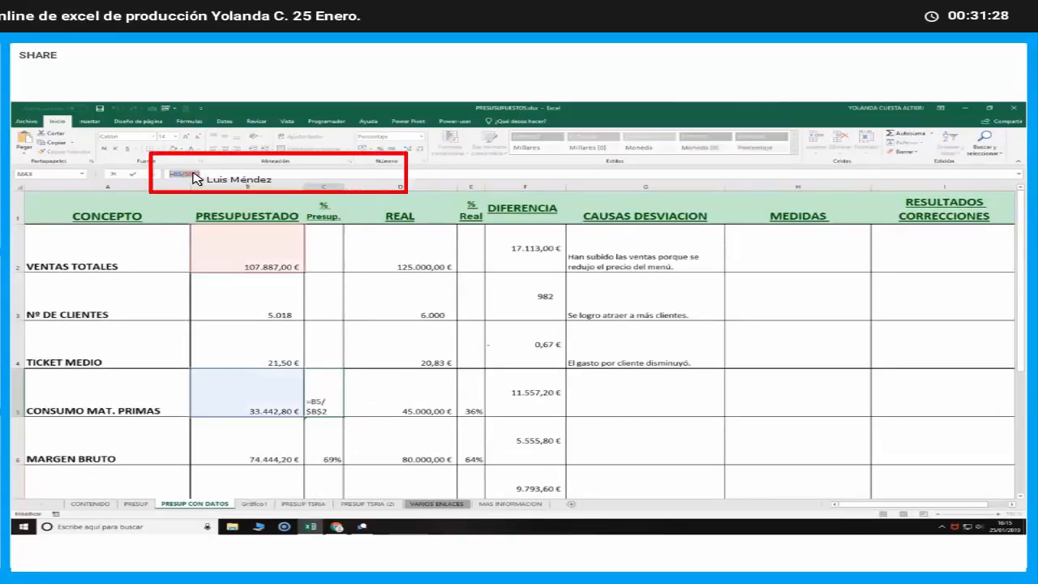
right_click(193, 173)
click(213, 187)
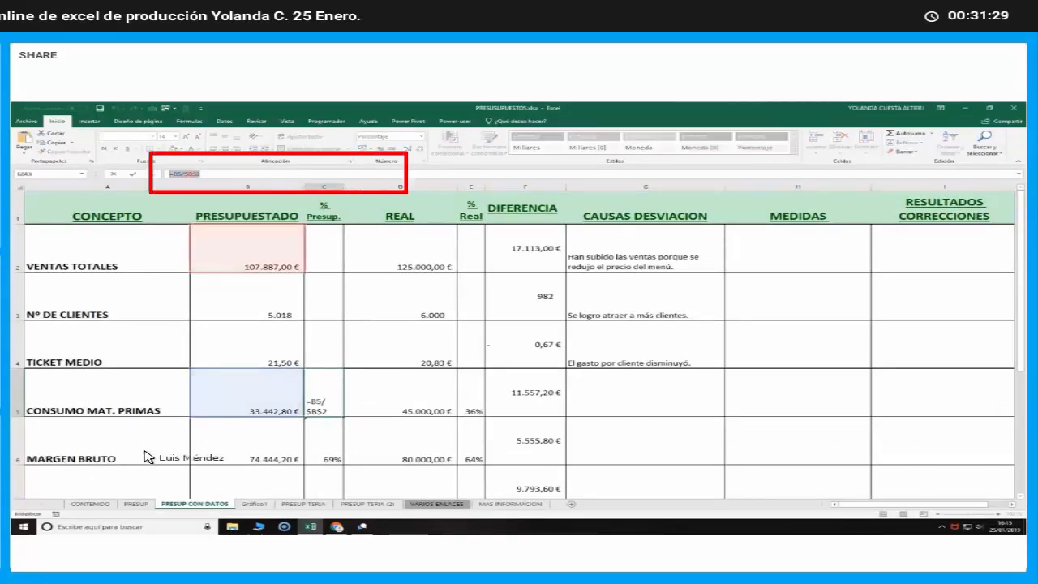
Try to insert the copied formula =B5/$B$2 into C5 of the PRESUP sheet
click(137, 503)
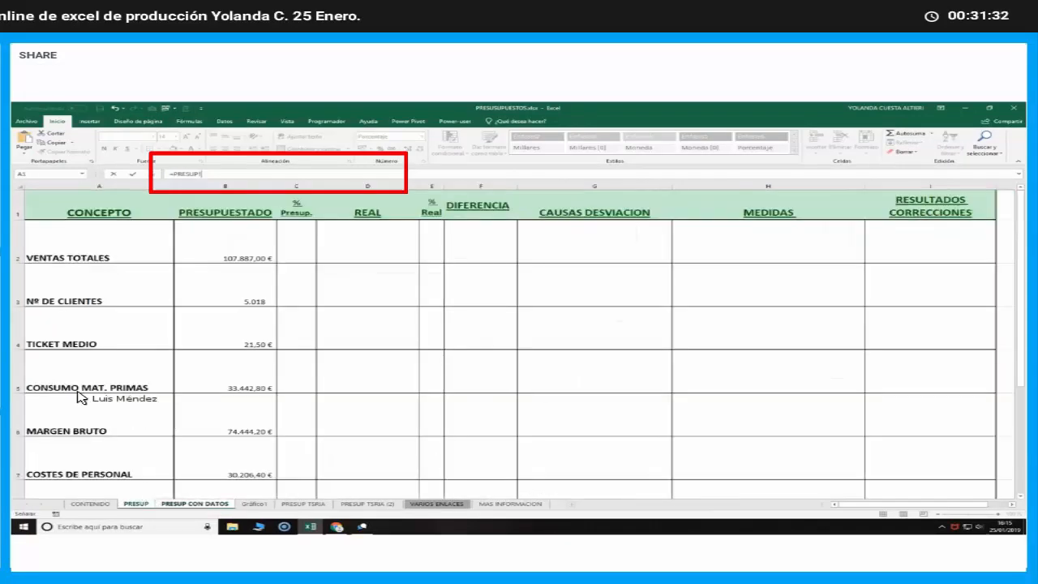
click(293, 376)
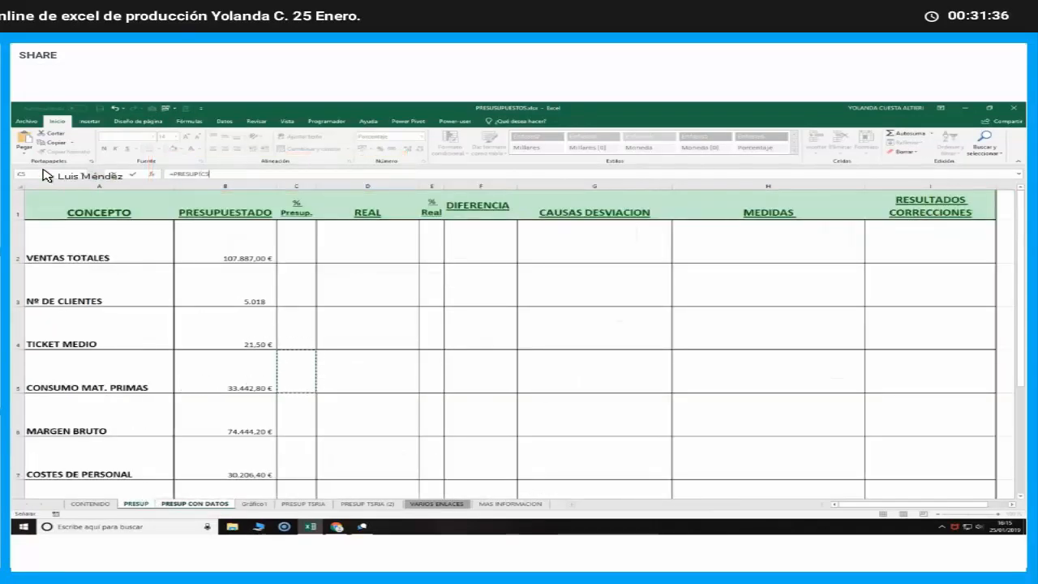
text(/$B$2)
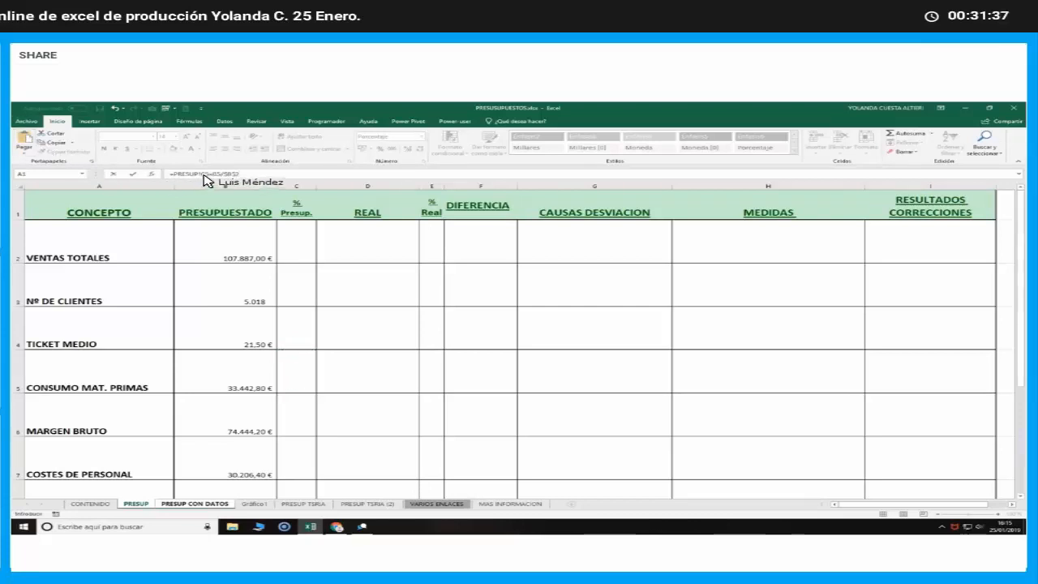
click(209, 173)
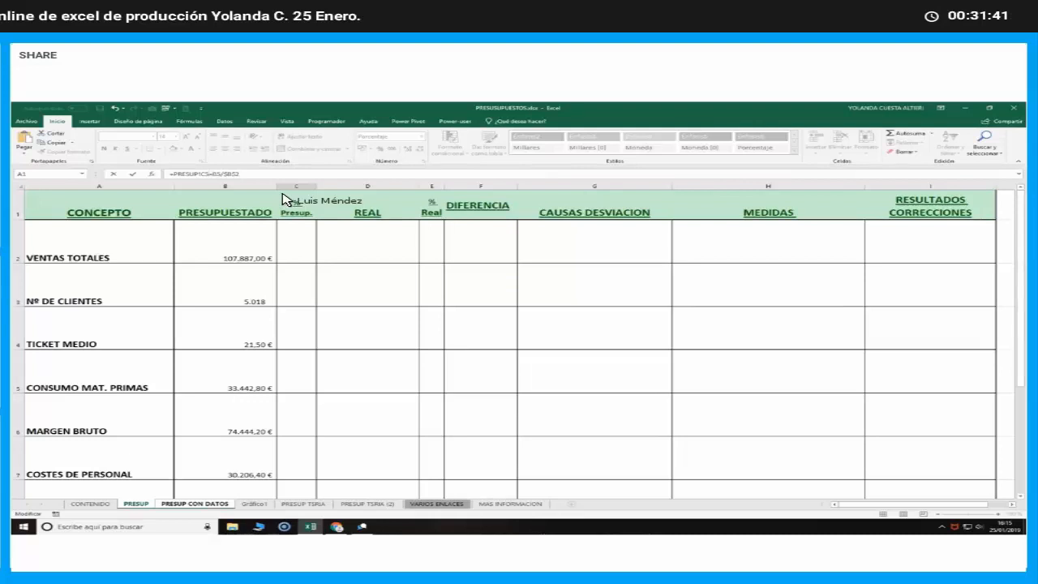
key(BackSpace)
key(BackSpace)
key(BackSpace)
key(BackSpace)
key(BackSpace)
key(BackSpace)
key(BackSpace)
key(BackSpace)
key(BackSpace)
key(Return)
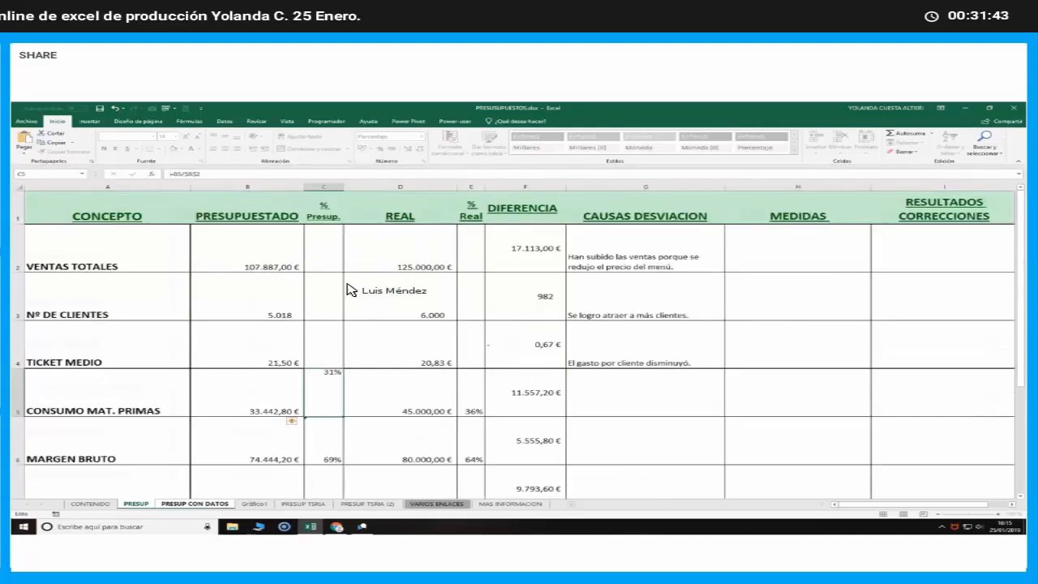
Enter the formula =B5/B2 in the CONSUMO MAT. PRIMAS % Presup. cell, C5, of the PRESUP sheet
click(136, 504)
click(301, 380)
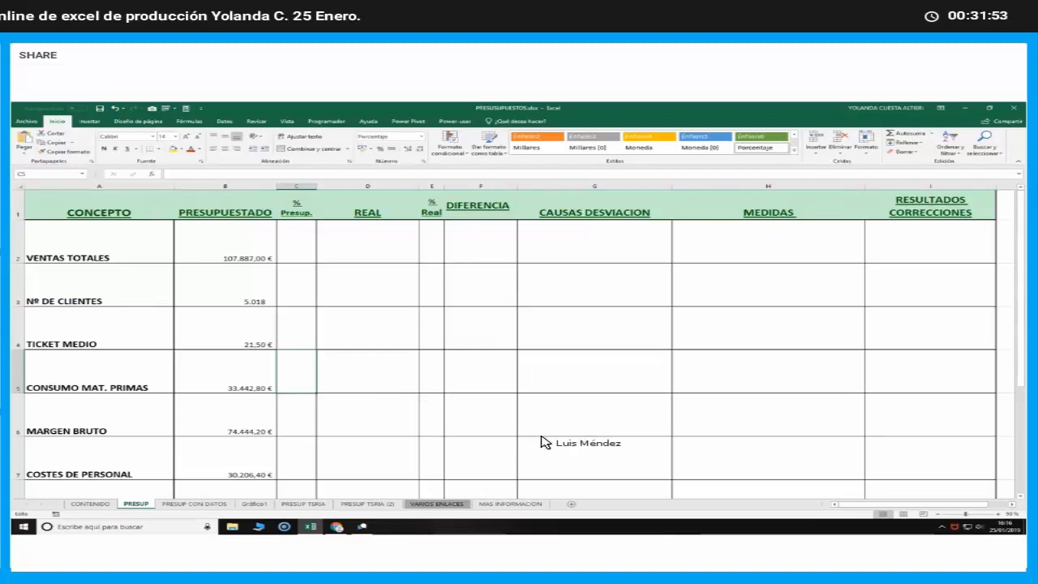
text(=)
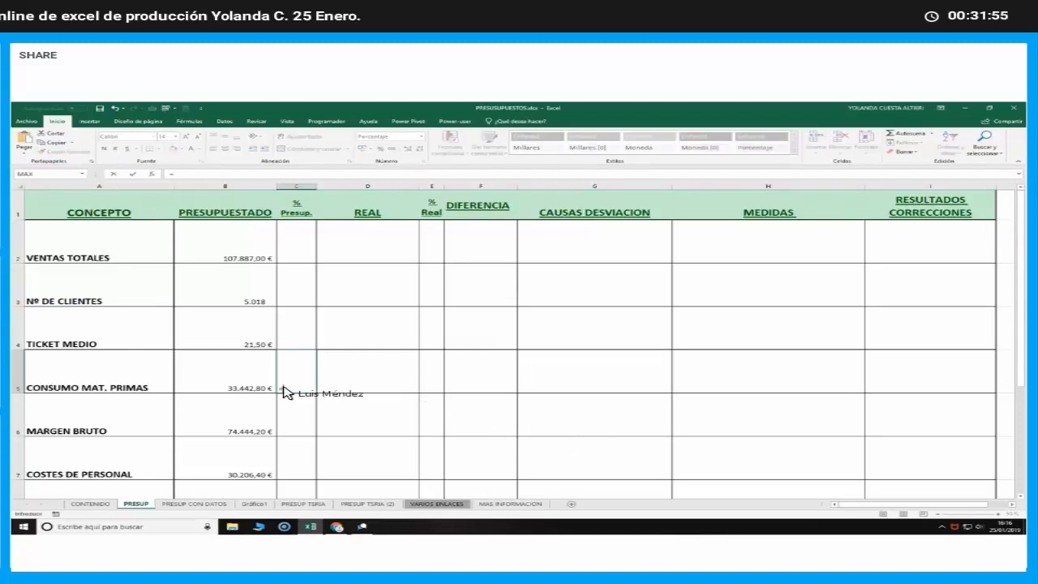
click(201, 378)
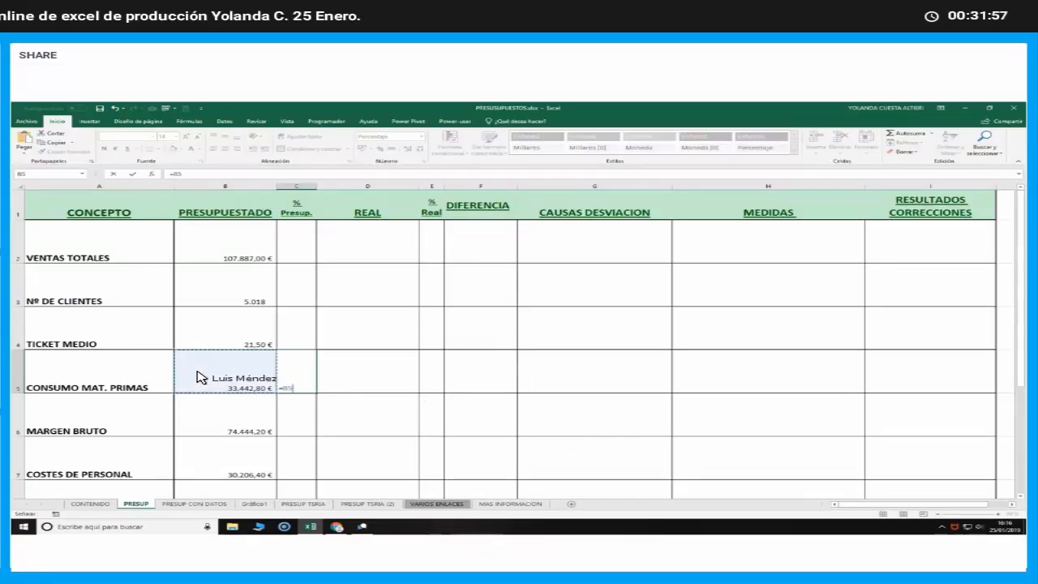
text(/)
click(214, 252)
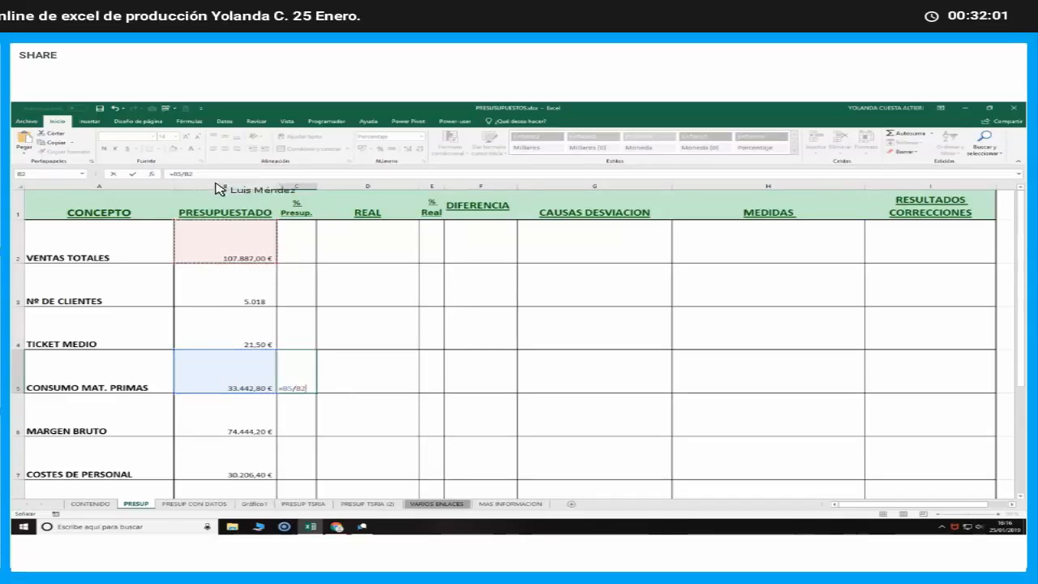
key(Return)
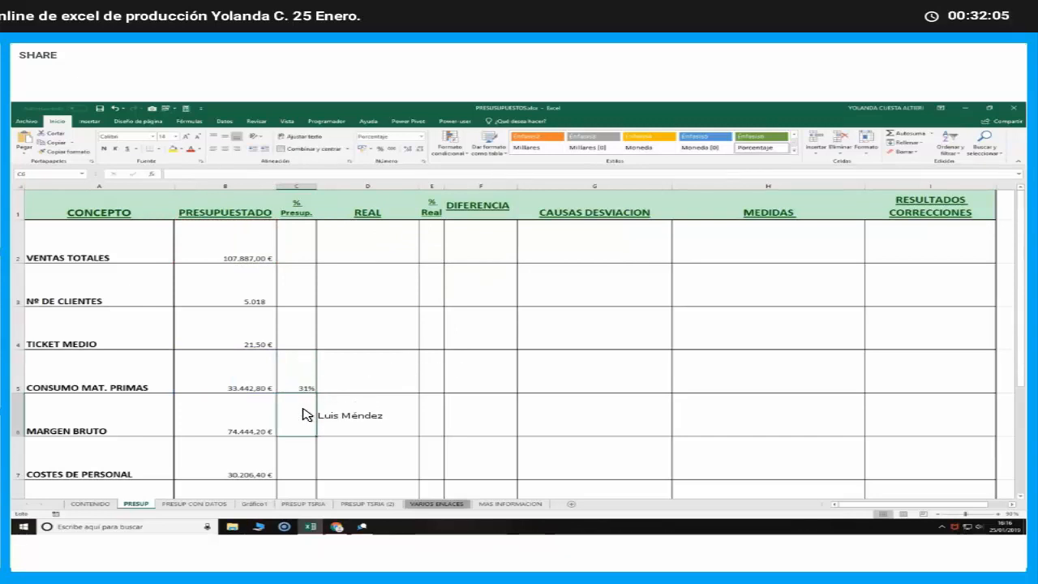
Check the cells referenced by the C5 formula and fill it down through COSTES DE PERSONAL in C7
key(Up)
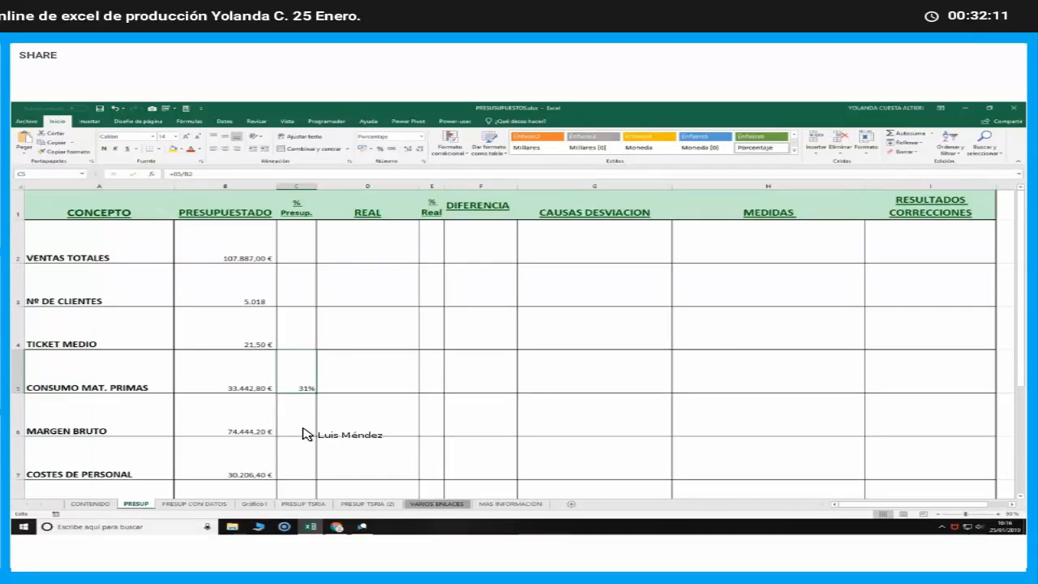
double_click(296, 380)
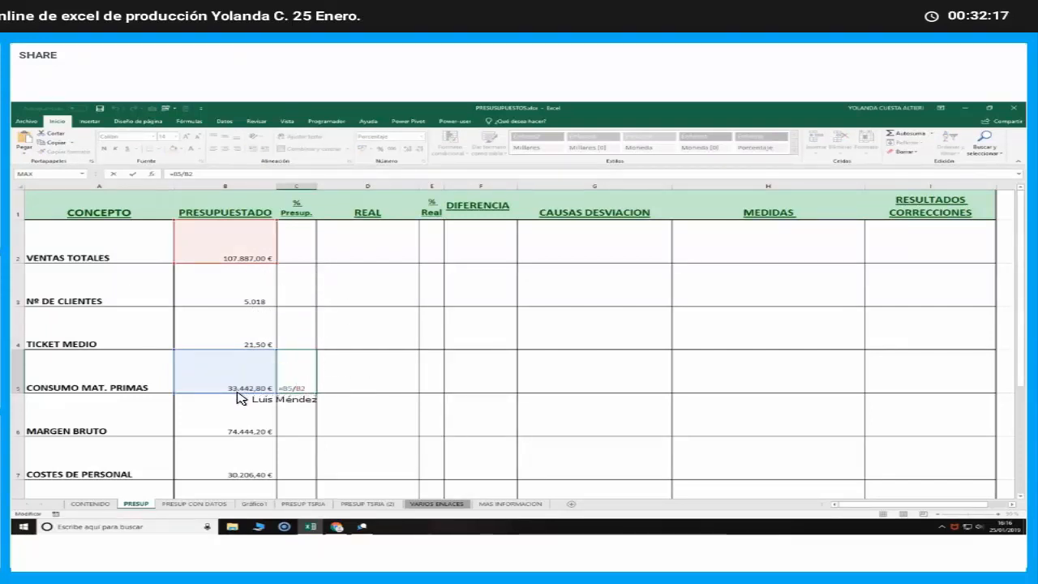
key(Return)
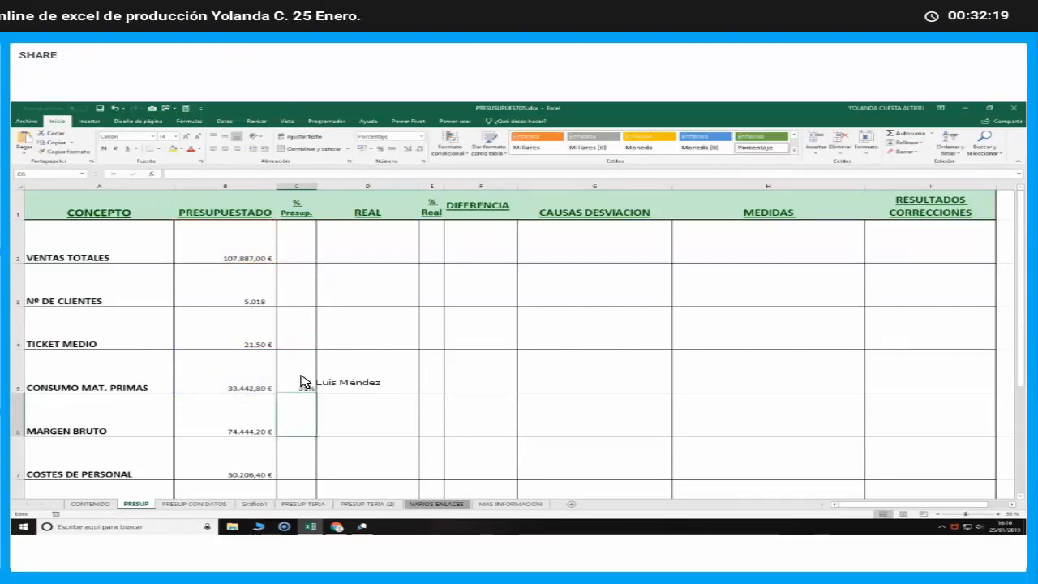
drag(312, 379, 319, 397)
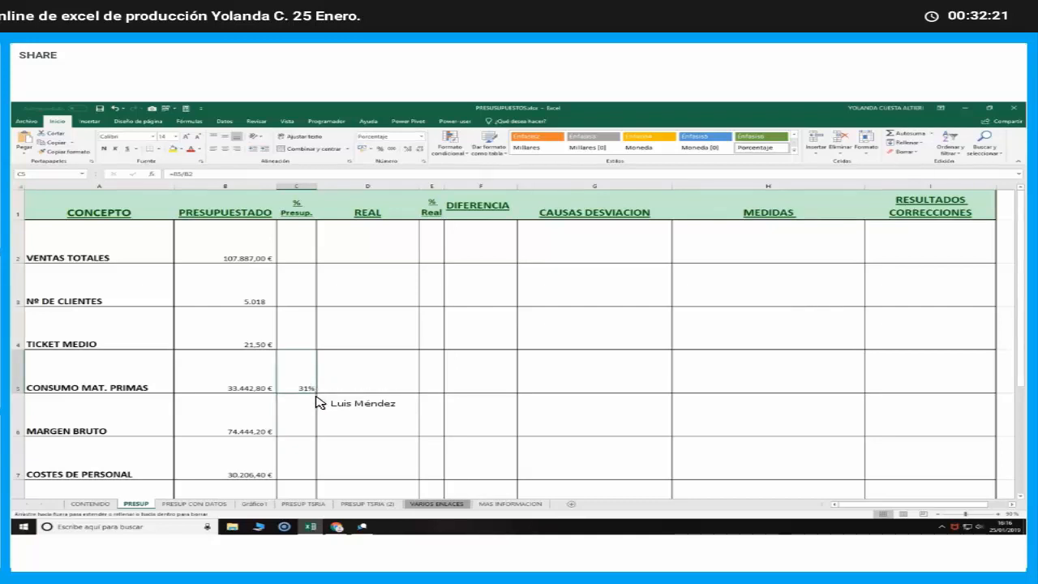
drag(319, 470, 319, 473)
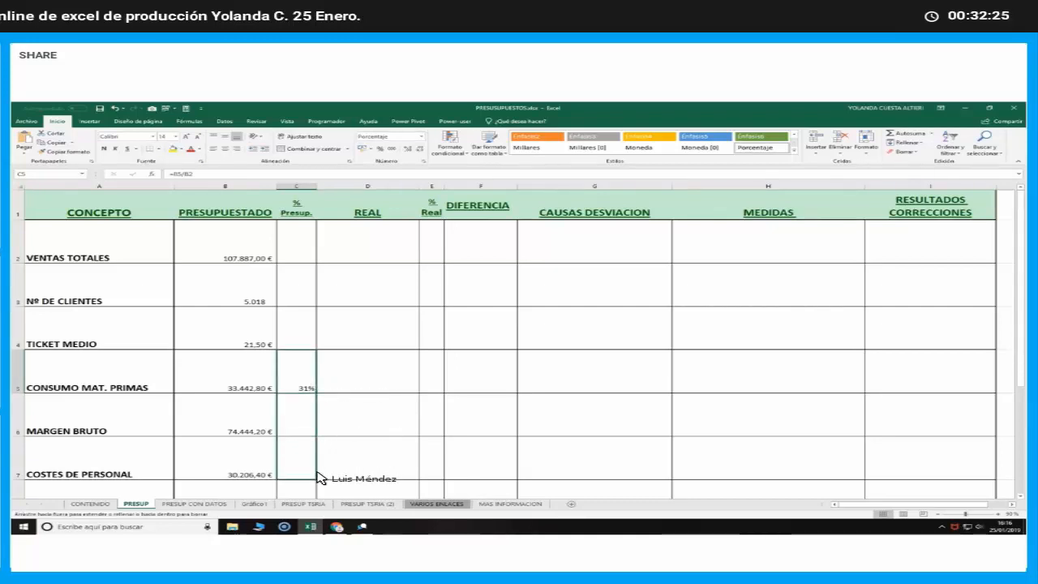
drag(318, 479, 317, 479)
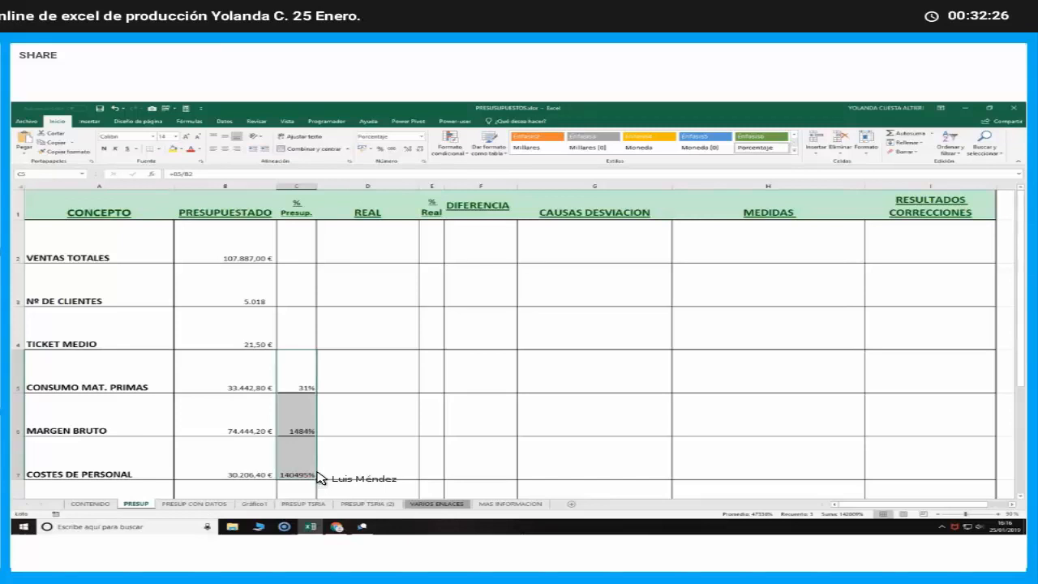
Examine which cells the filled % Presup. formulas in C6 and C7 reference, comparing them with the formula in C5
click(297, 423)
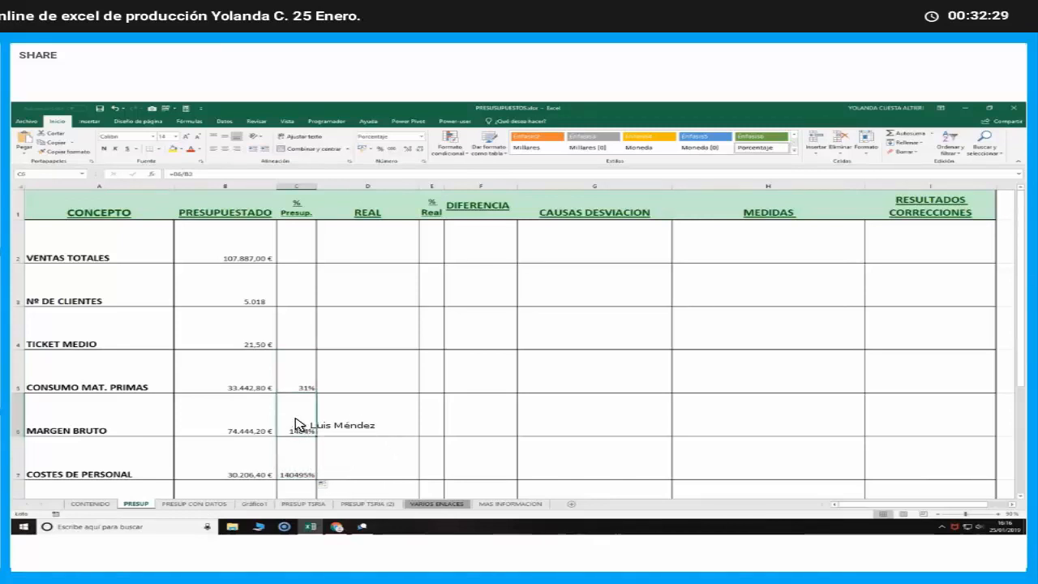
double_click(297, 423)
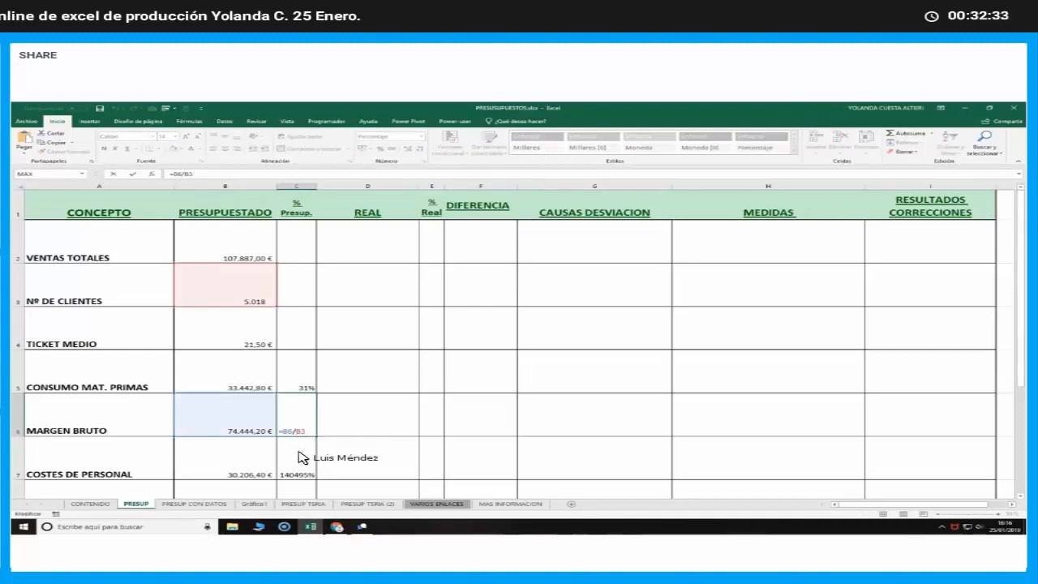
click(296, 456)
double_click(299, 460)
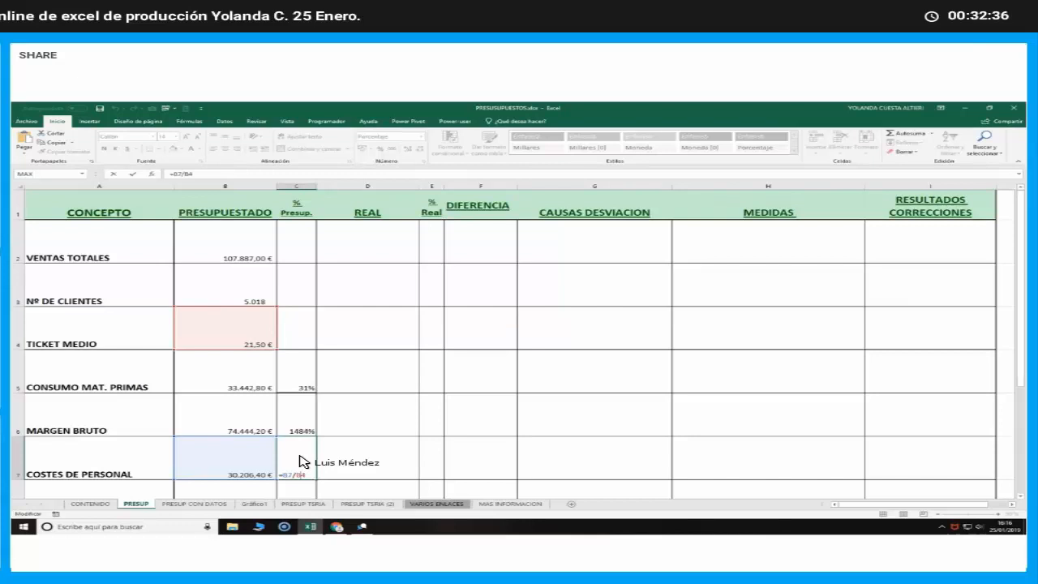
key(Return)
click(302, 349)
scroll(302, 373, up, 1)
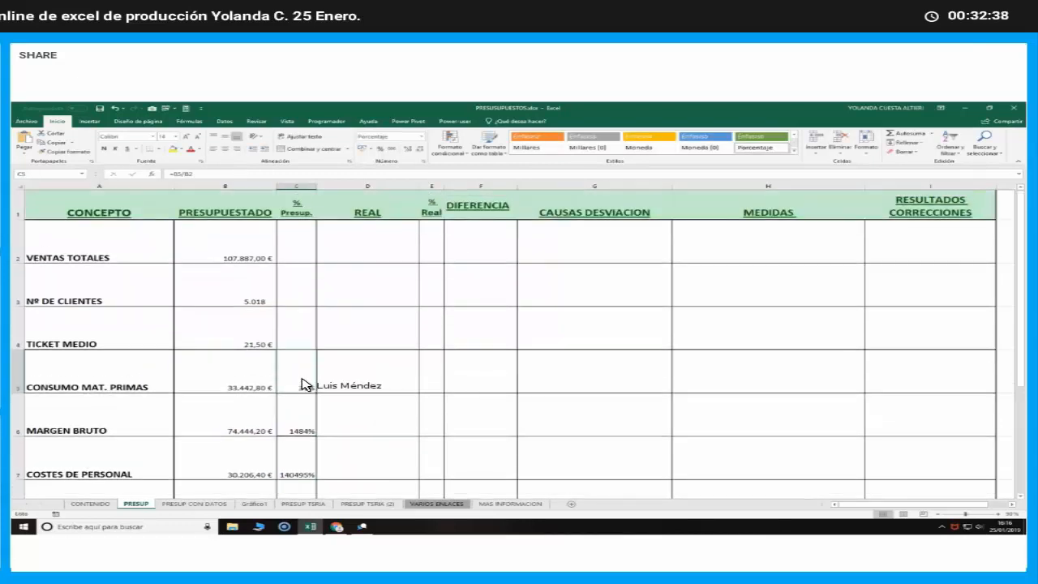
double_click(303, 386)
key(Return)
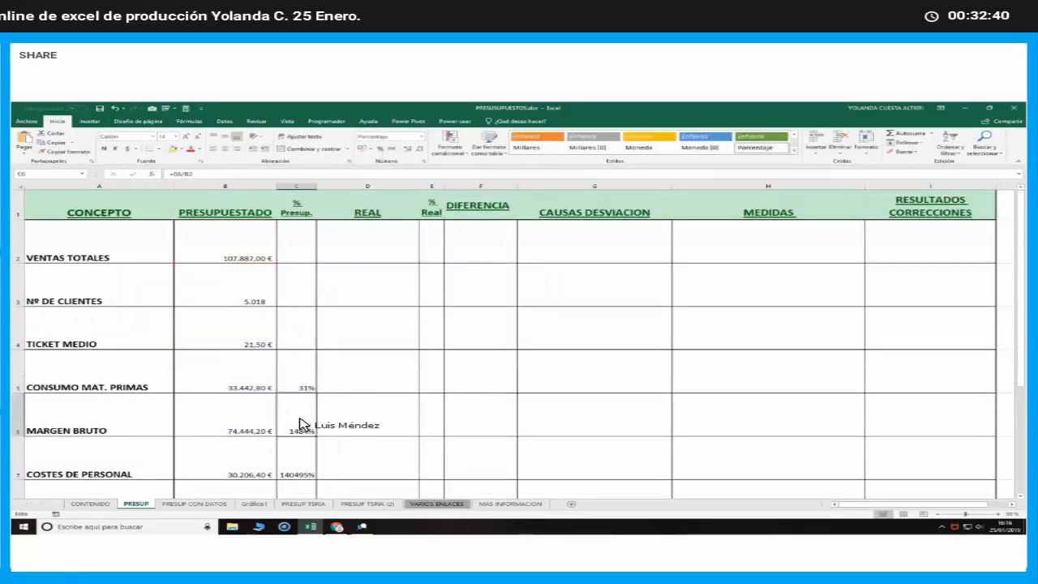
double_click(299, 429)
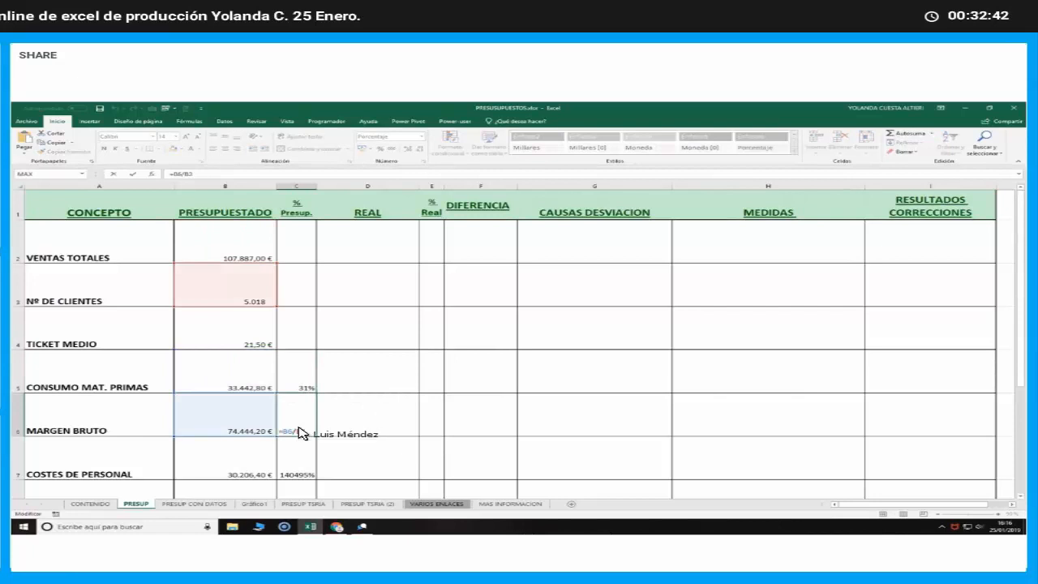
click(299, 459)
double_click(302, 461)
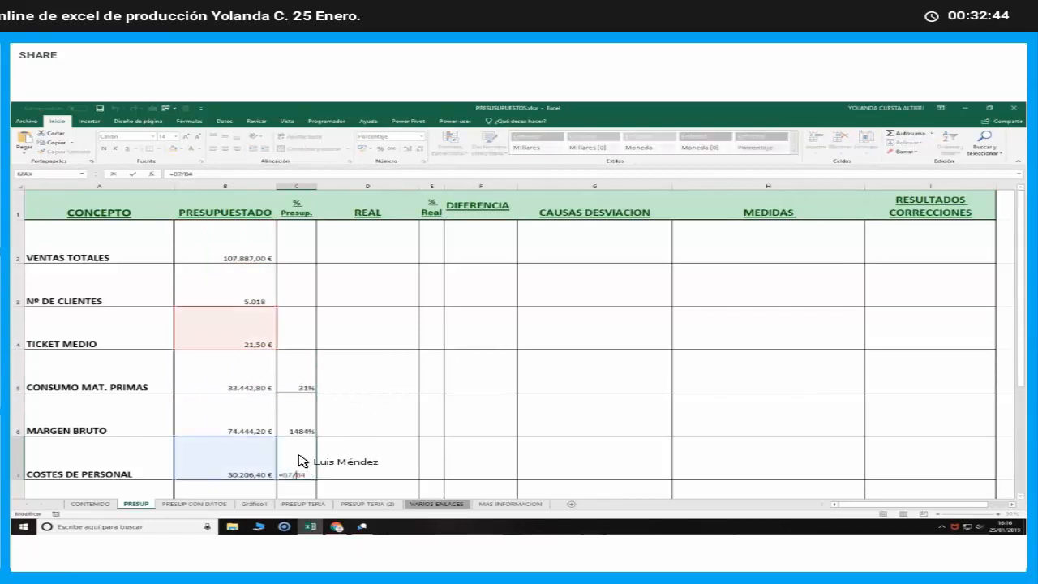
key(Return)
Make the VENTAS TOTALES reference absolute in the CONSUMO MAT. PRIMAS % Presup. formula, so C5 reads =B5/$B$2
click(310, 351)
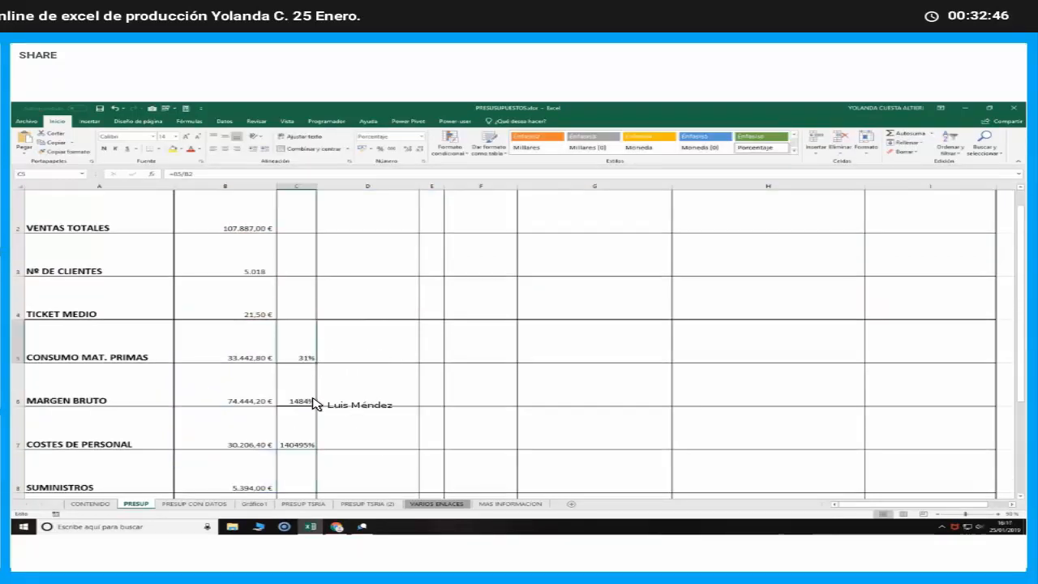
scroll(317, 412, up, 1)
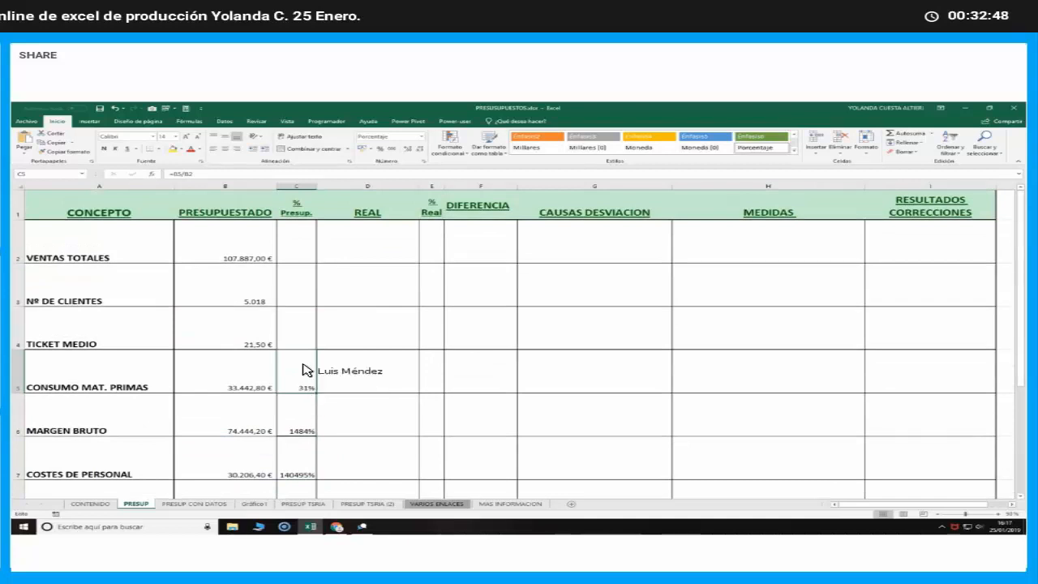
click(186, 178)
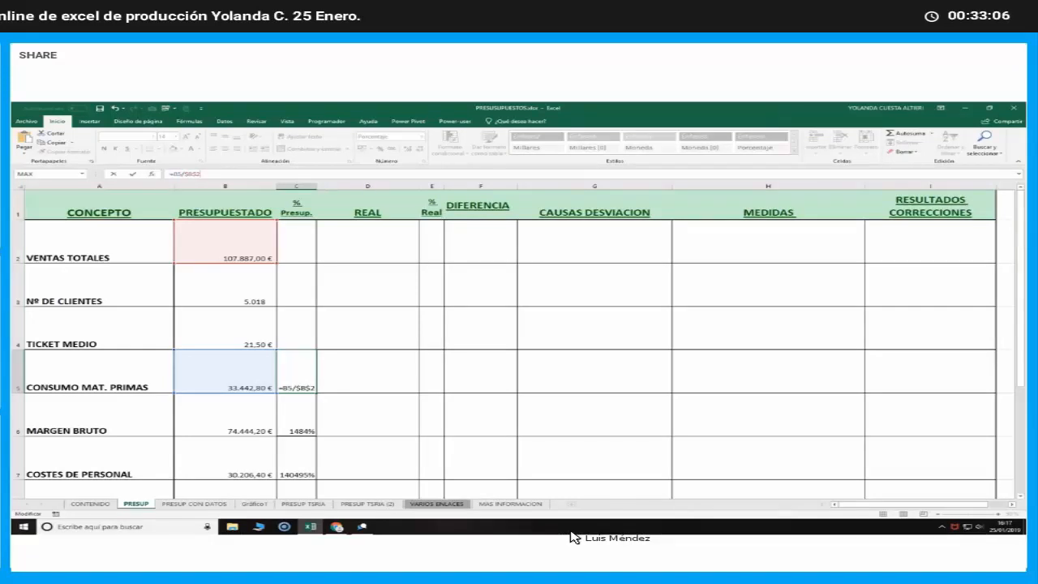
key(Return)
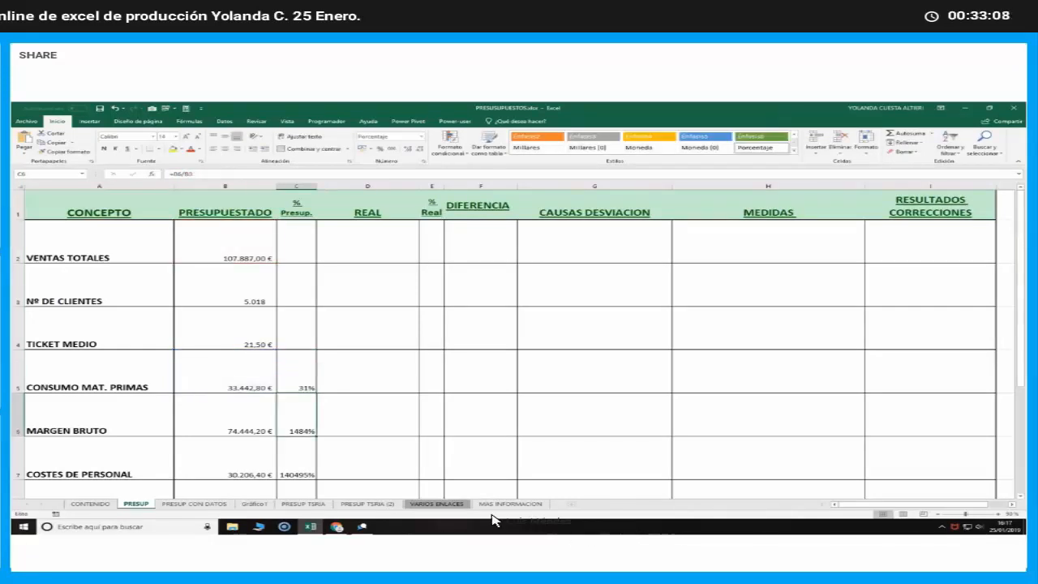
Fill the C5 percentage formula down the % Presup. column through BENEFICIO ANTES IMPUESTOS in C12
click(311, 383)
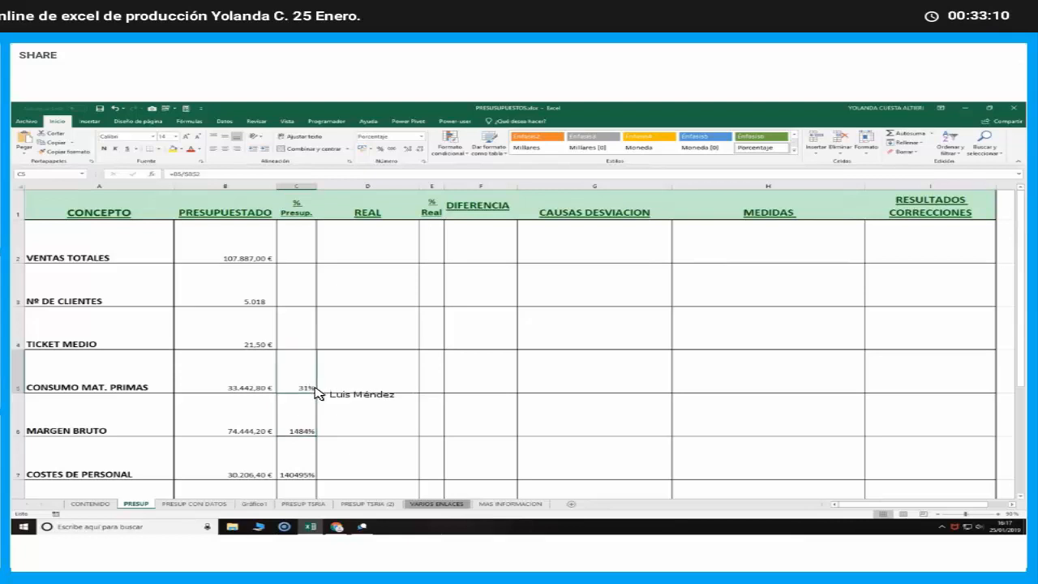
drag(315, 393, 298, 480)
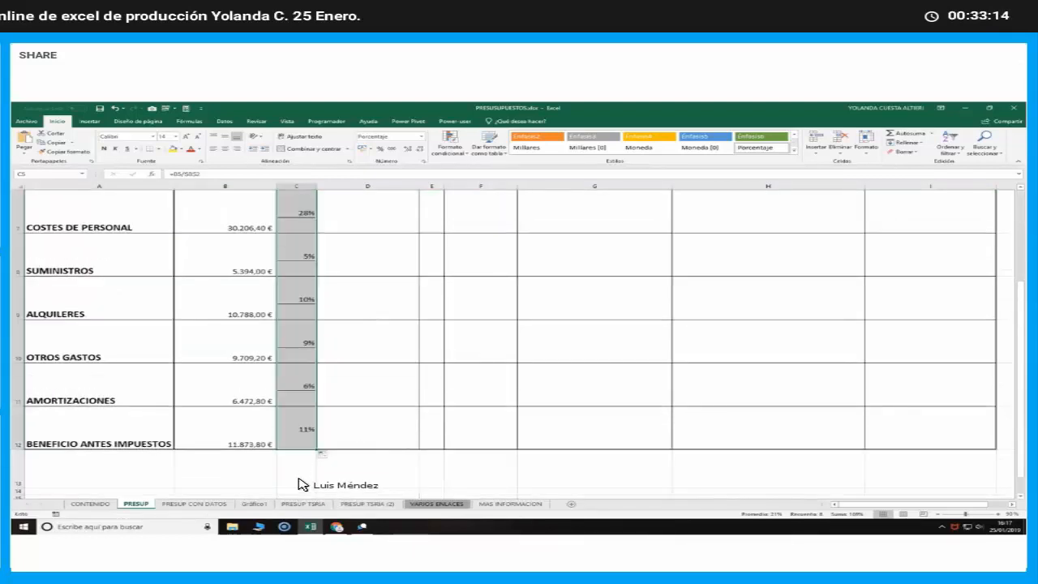
scroll(300, 479, up, 2)
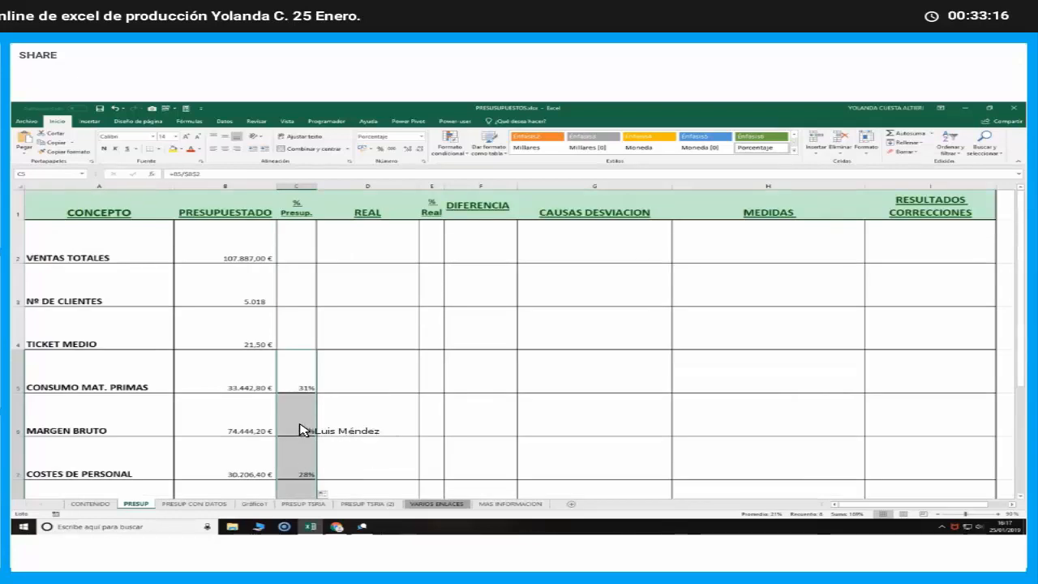
Check which cells the filled % Presup. formulas reference for MARGEN BRUTO, COSTES DE PERSONAL and AMORTIZACIONES
double_click(302, 433)
click(302, 468)
double_click(302, 468)
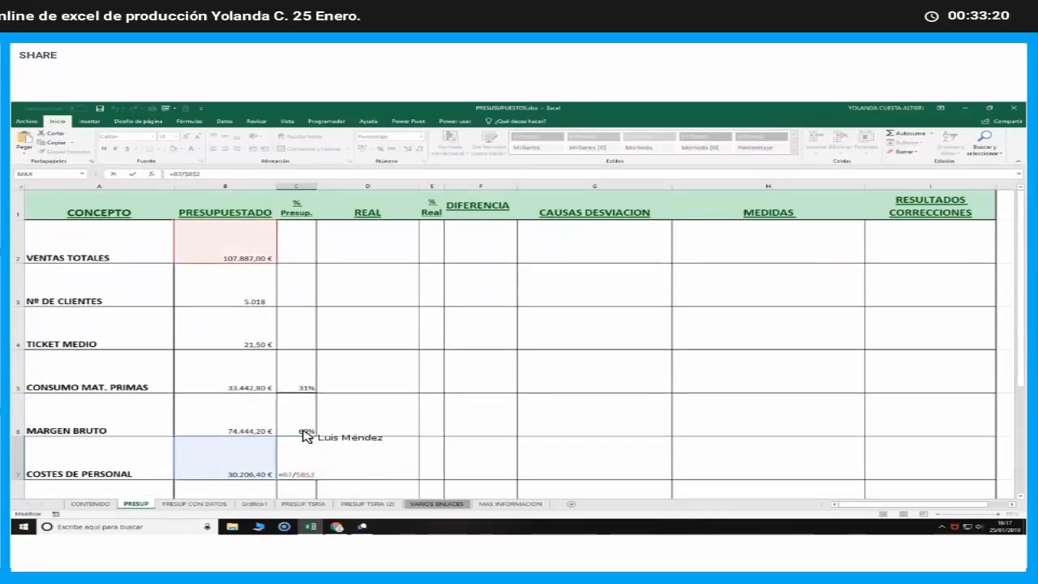
scroll(300, 413, down, 2)
double_click(299, 398)
scroll(297, 395, up, 2)
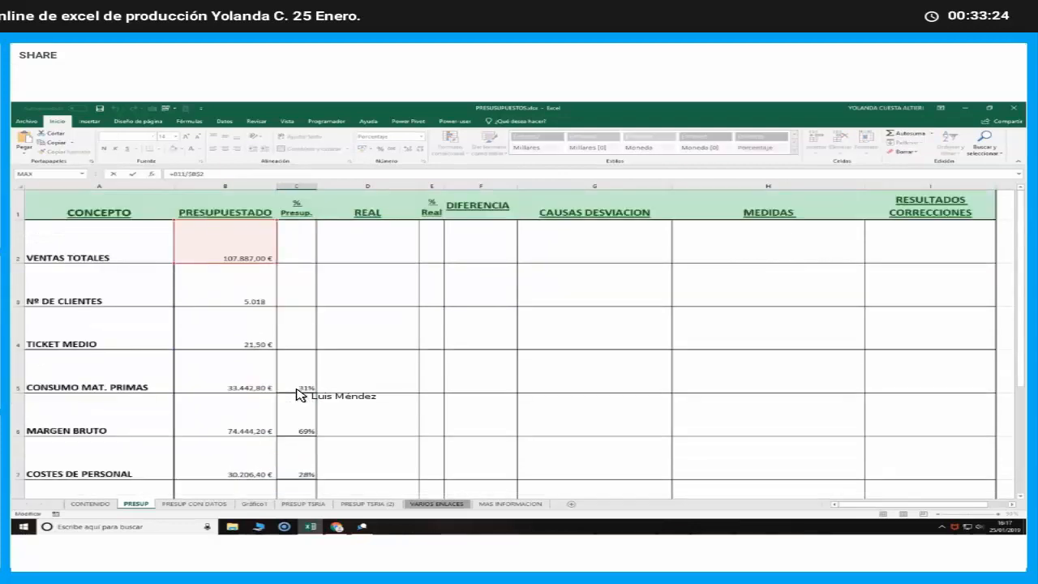
key(Return)
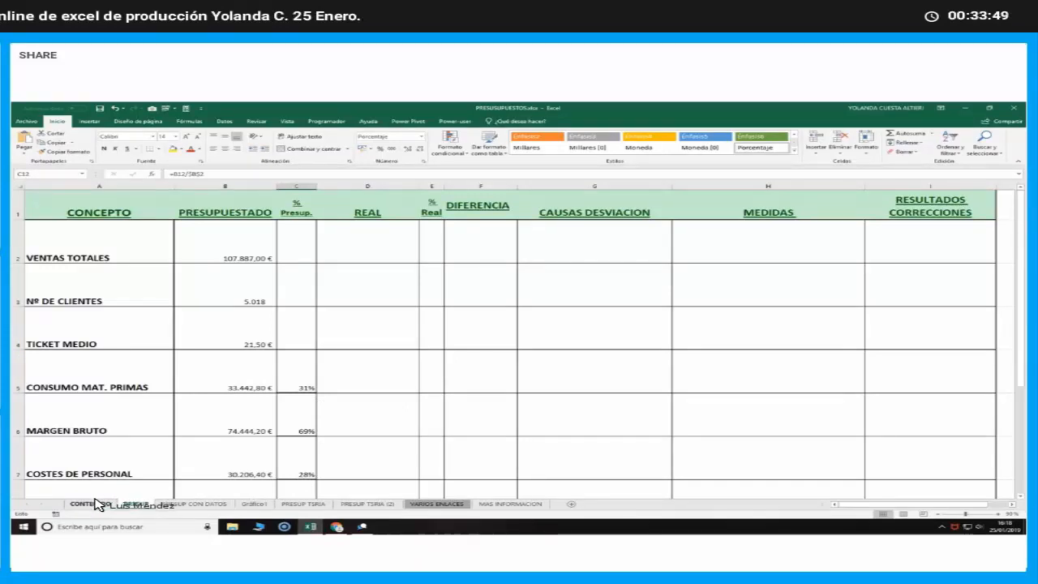
Review the REAL, CAUSAS DESVIACION, MEDIDAS and RESULTADOS CORRECCIONES columns of the PRESUP sheet
click(136, 504)
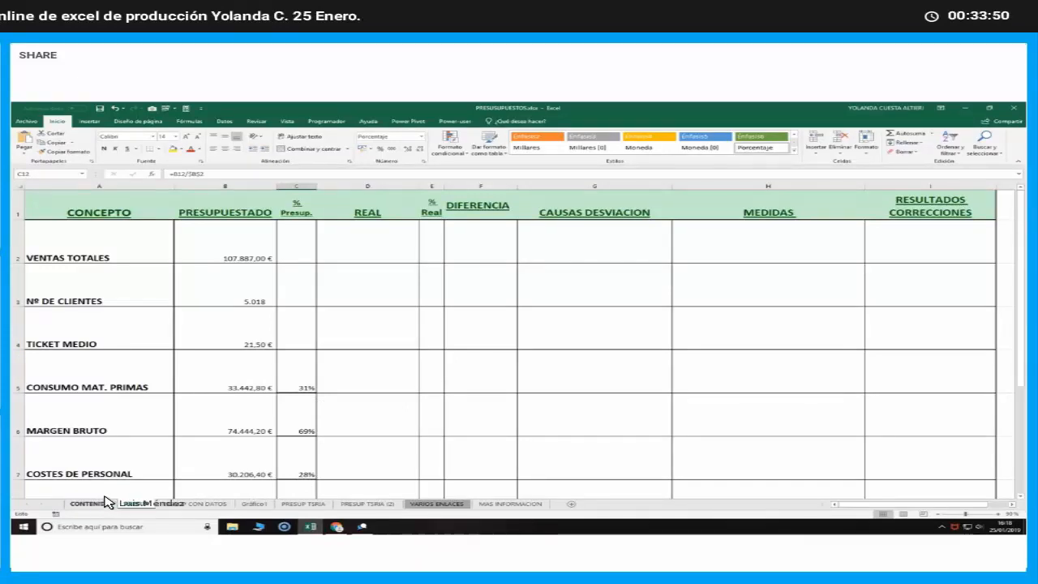
click(375, 378)
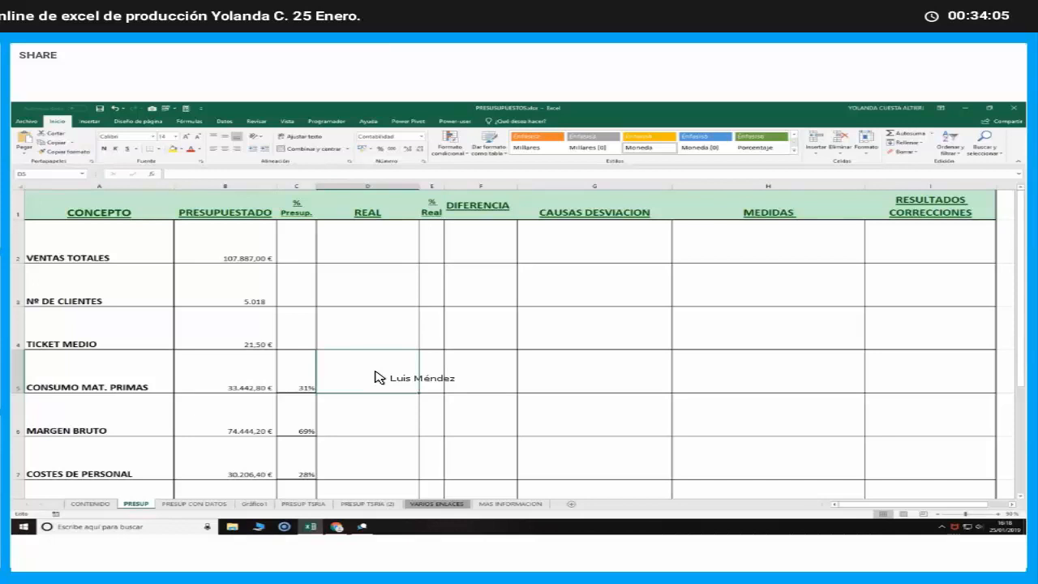
scroll(375, 377, down, 1)
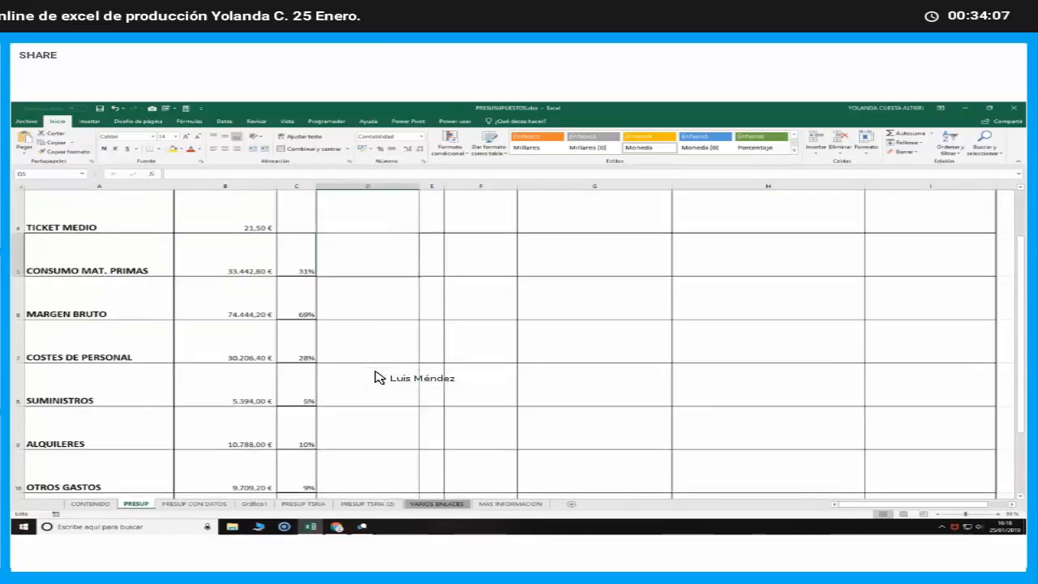
scroll(375, 377, up, 1)
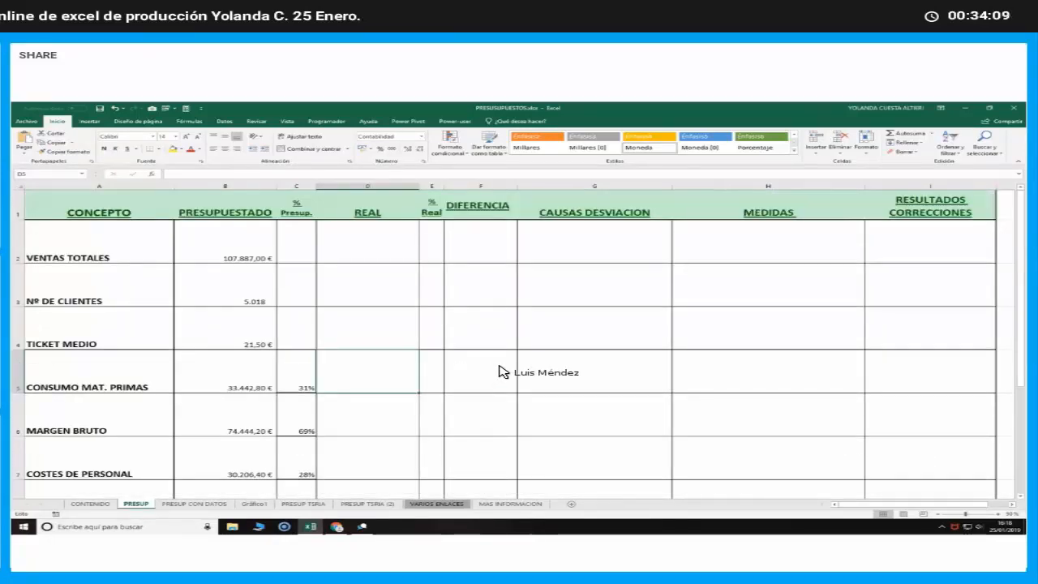
click(619, 188)
click(855, 187)
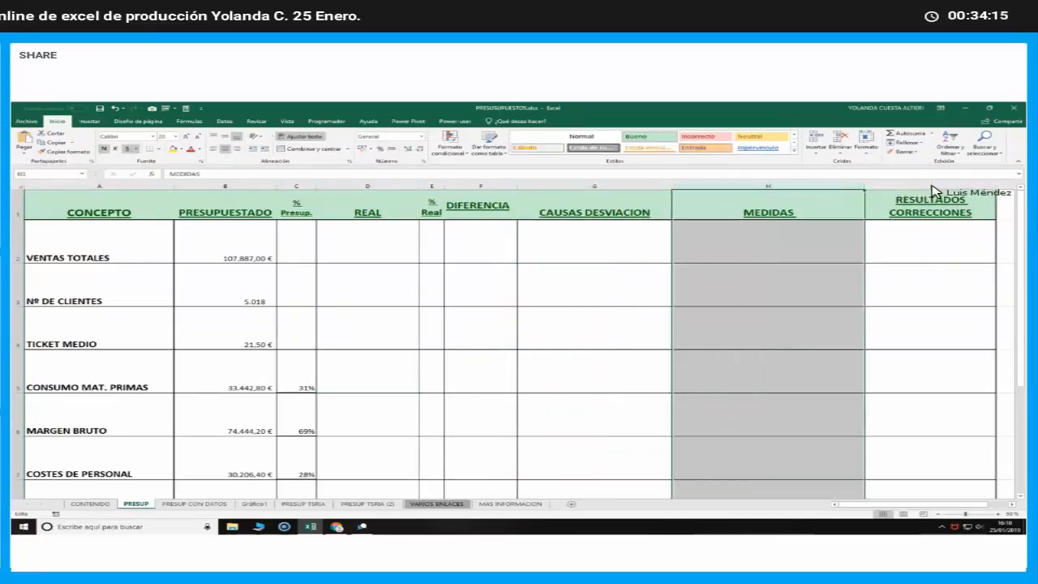
click(938, 189)
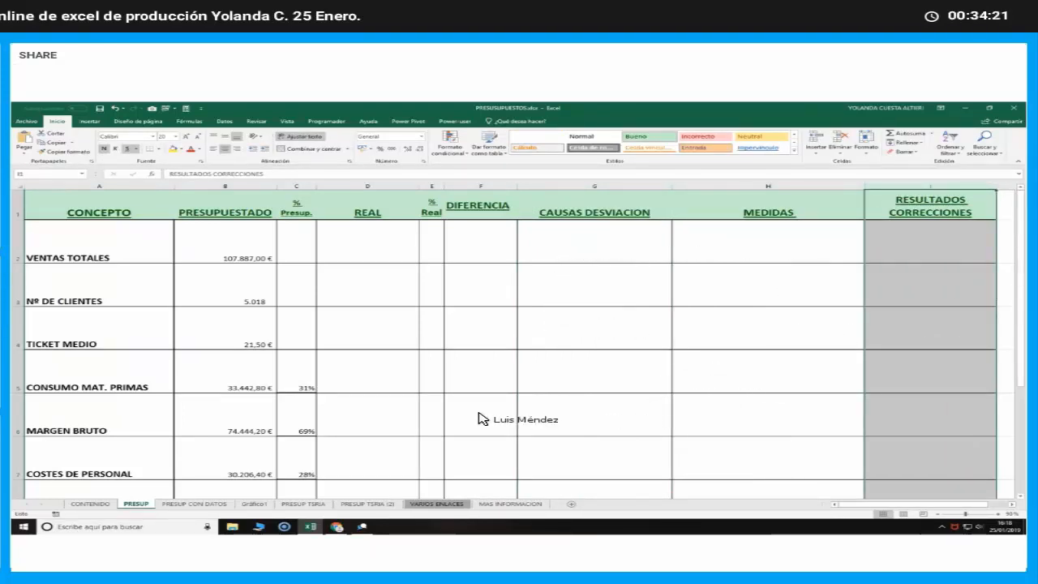
click(348, 374)
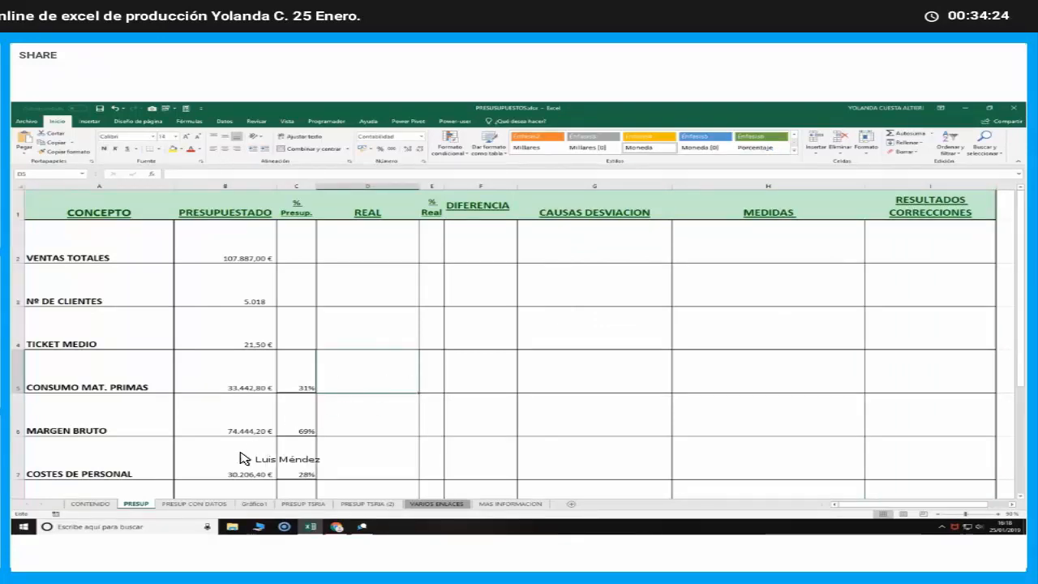
Copy the REAL figures D2:D12 from the PRESUP CON DATOS sheet and paste them as values from D2 of the PRESUP sheet
click(194, 503)
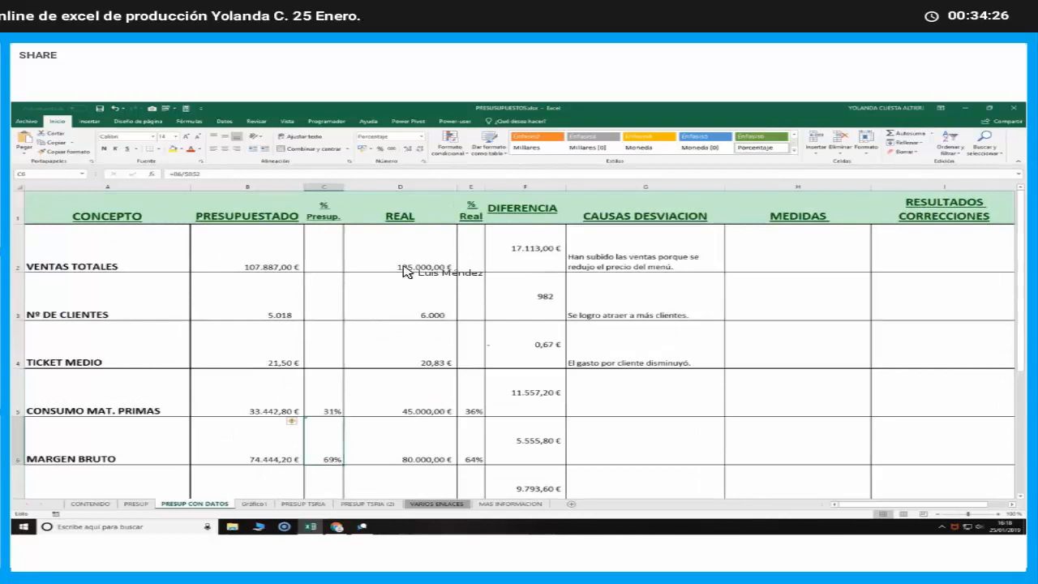
drag(412, 267, 411, 425)
right_click(413, 424)
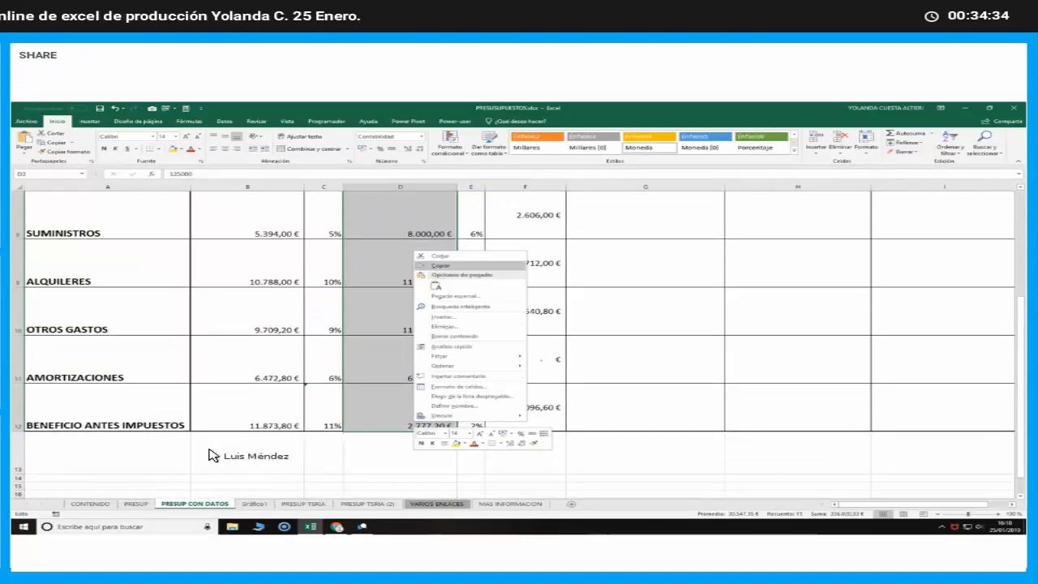
click(440, 265)
scroll(213, 456, up, 3)
click(137, 503)
right_click(378, 247)
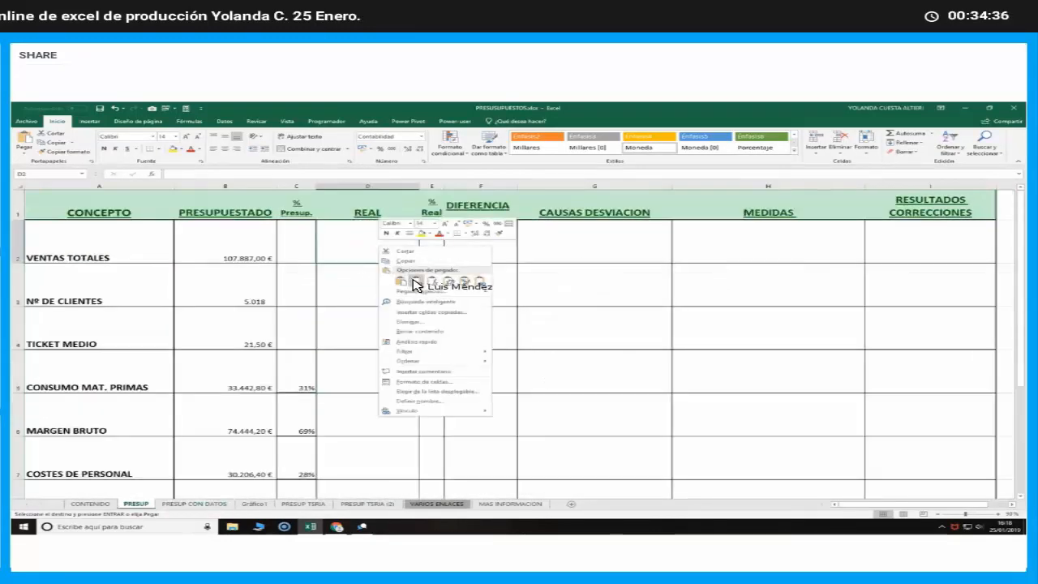
click(416, 281)
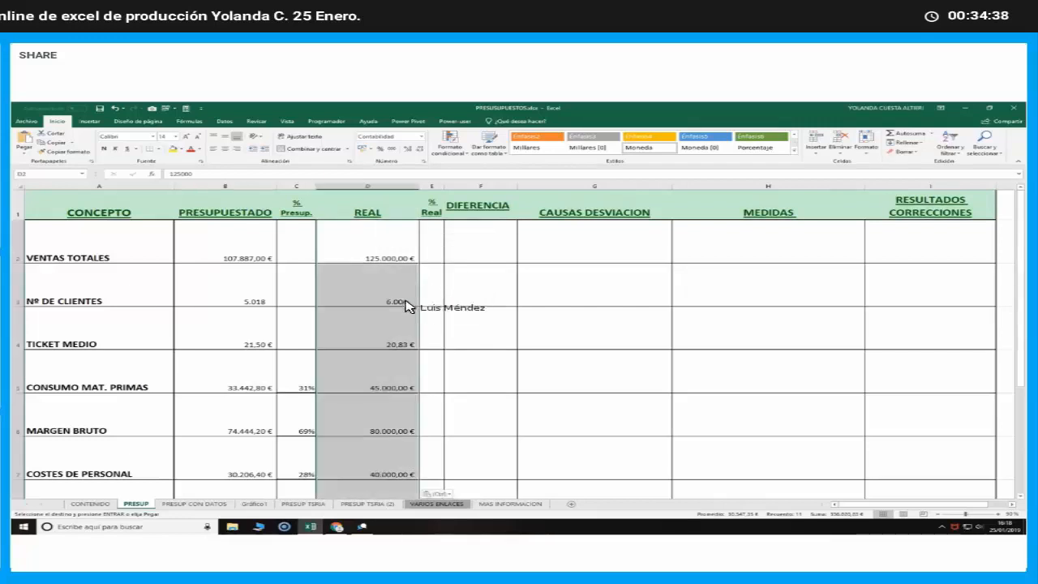
Clear the pasted REAL values for TICKET MEDIO, MARGEN BRUTO and BENEFICIO ANTES IMPUESTOS in D4, D6 and D12
click(384, 343)
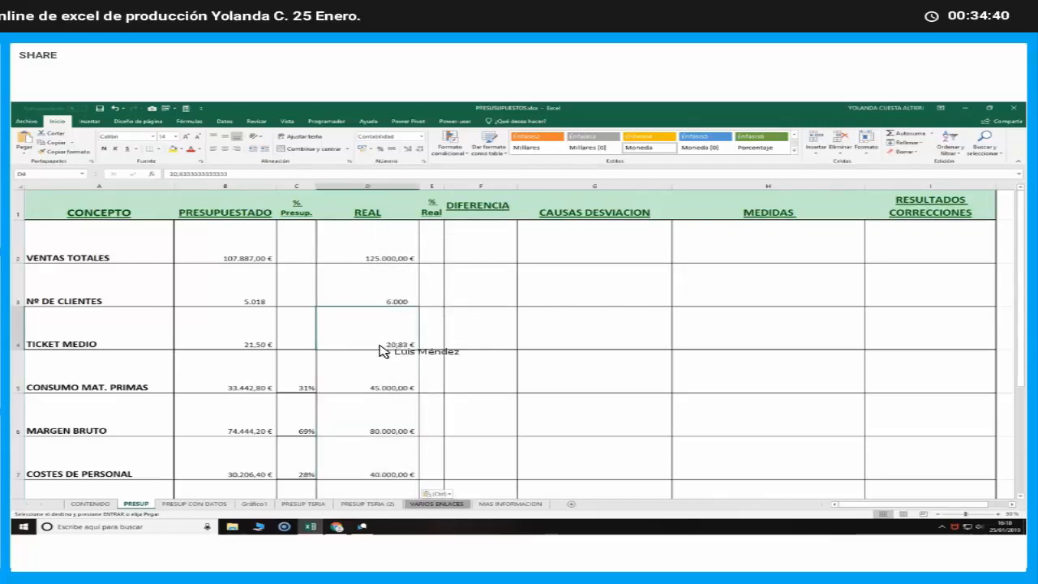
key(Delete)
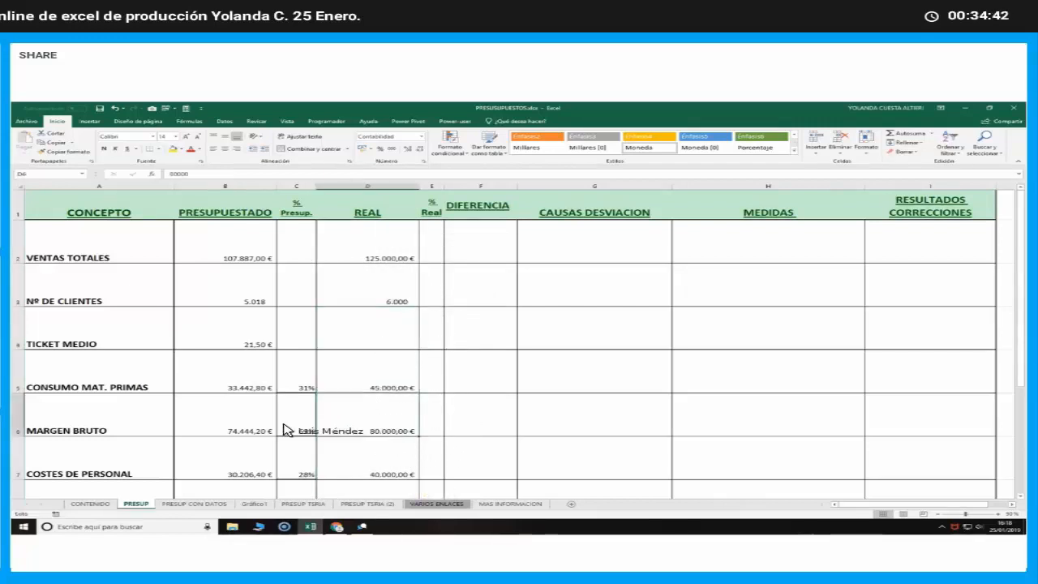
click(274, 428)
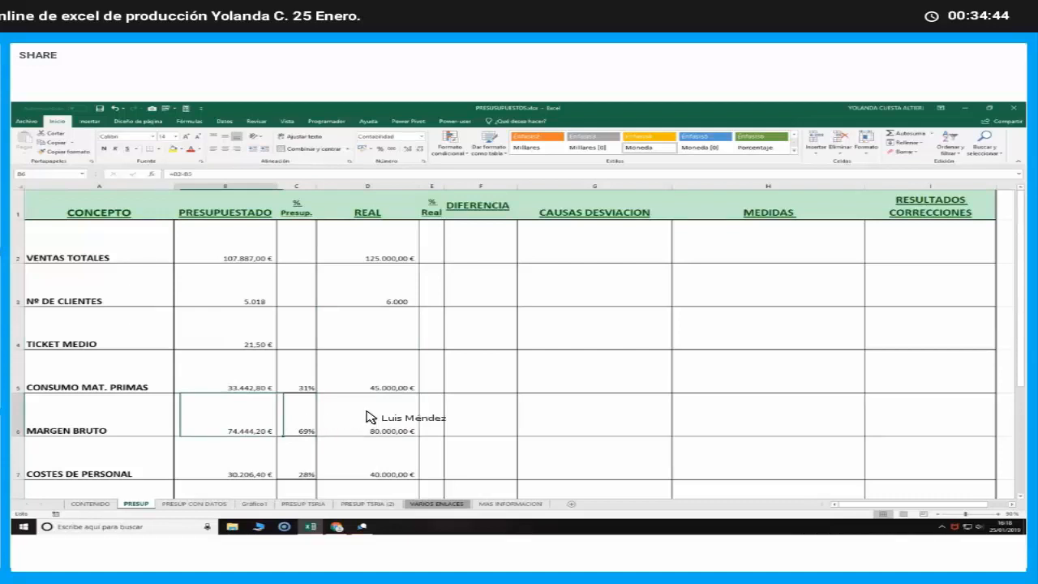
click(366, 417)
scroll(370, 433, down, 3)
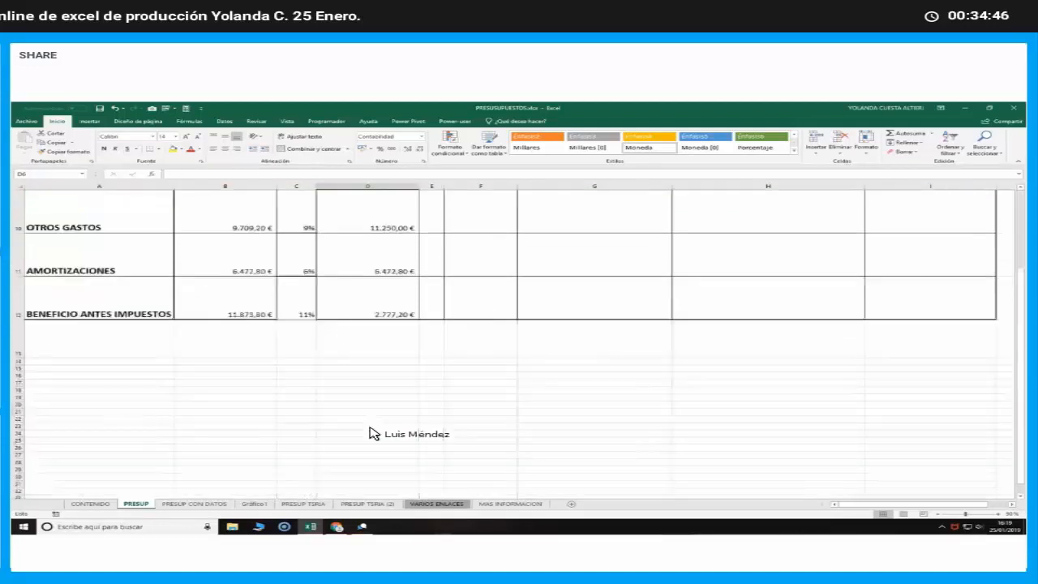
scroll(373, 442, up, 1)
click(376, 446)
scroll(377, 470, up, 2)
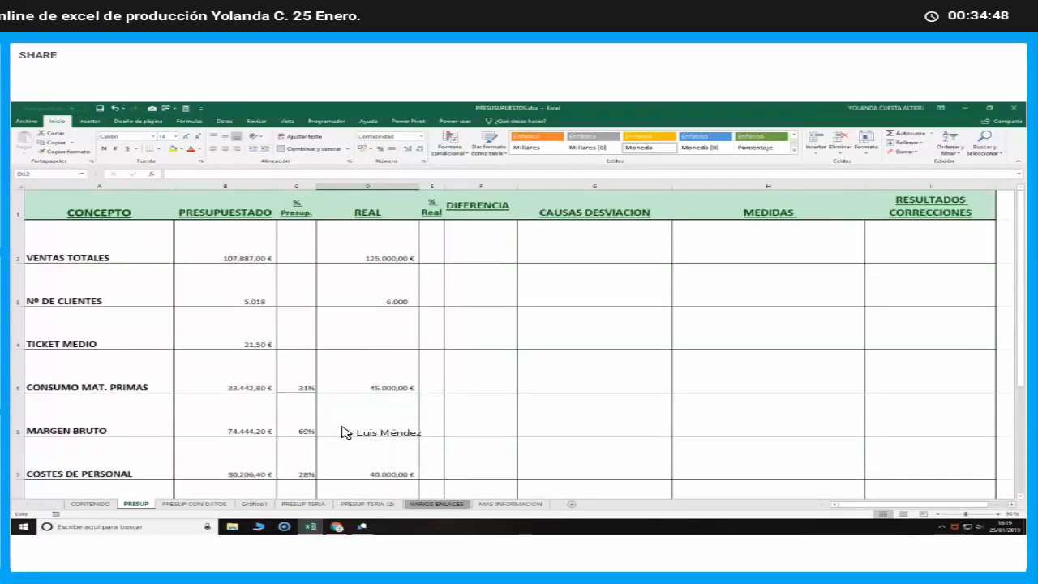
Copy the TICKET MEDIO formula from B4 to the REAL column in D4 and check that it reads =D2/D3
click(248, 340)
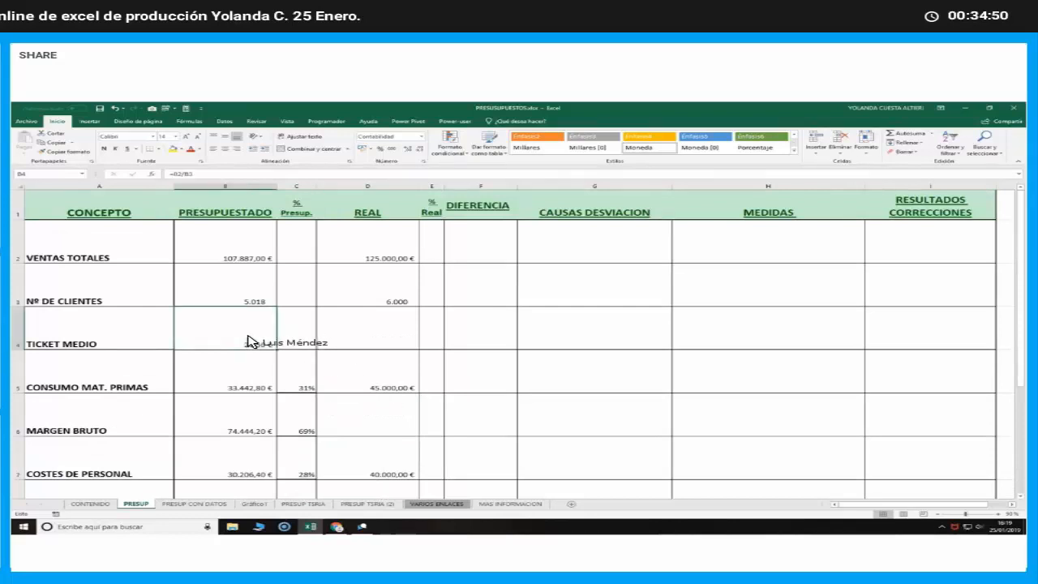
right_click(251, 344)
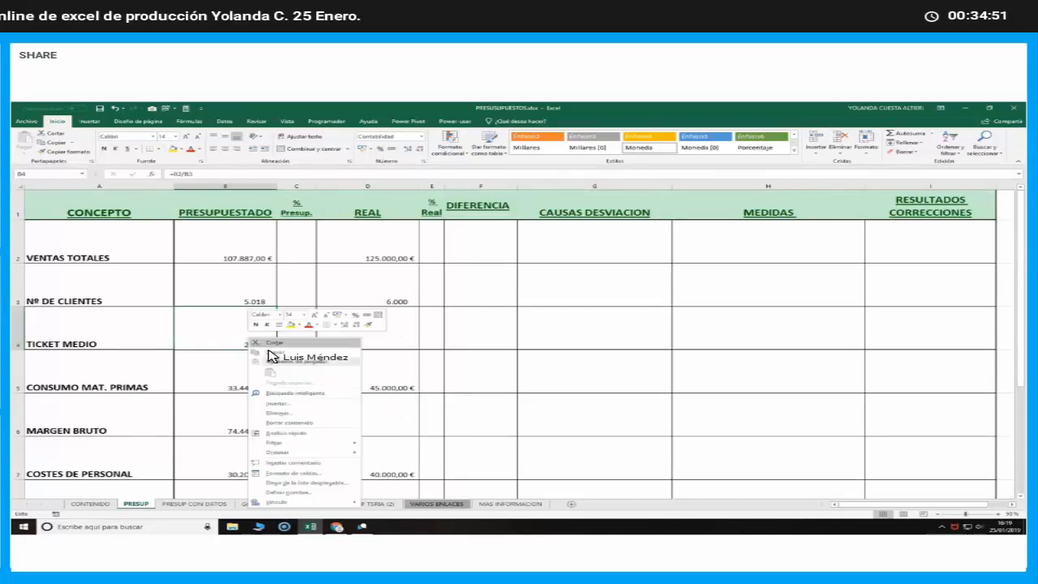
click(350, 355)
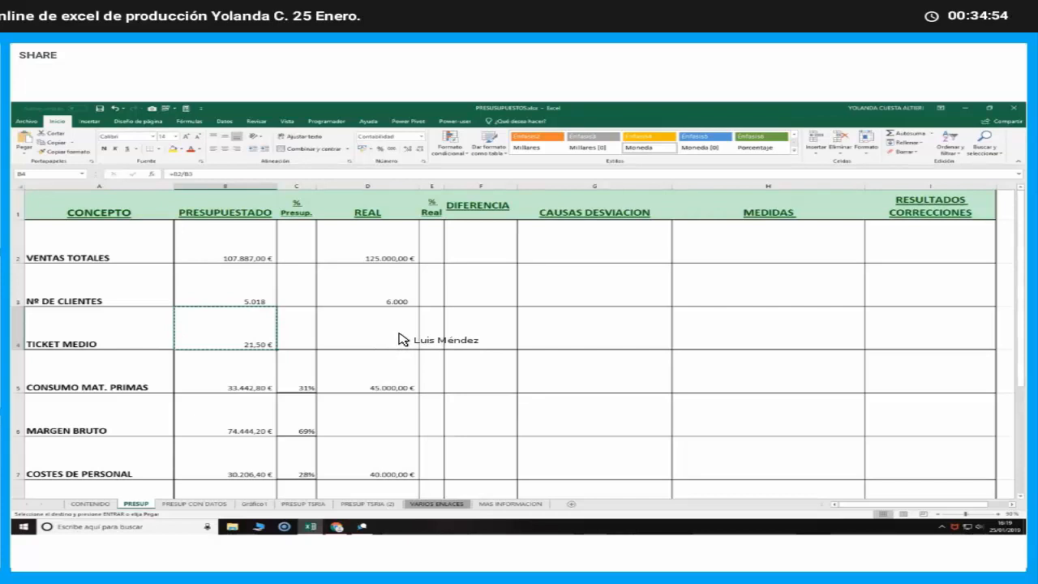
click(399, 339)
key(Return)
double_click(398, 339)
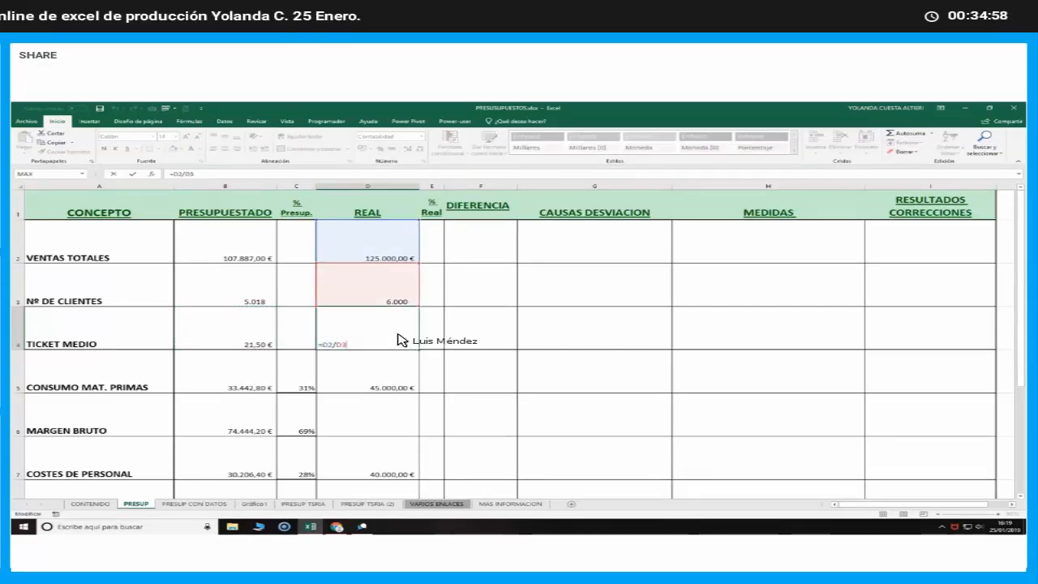
key(Return)
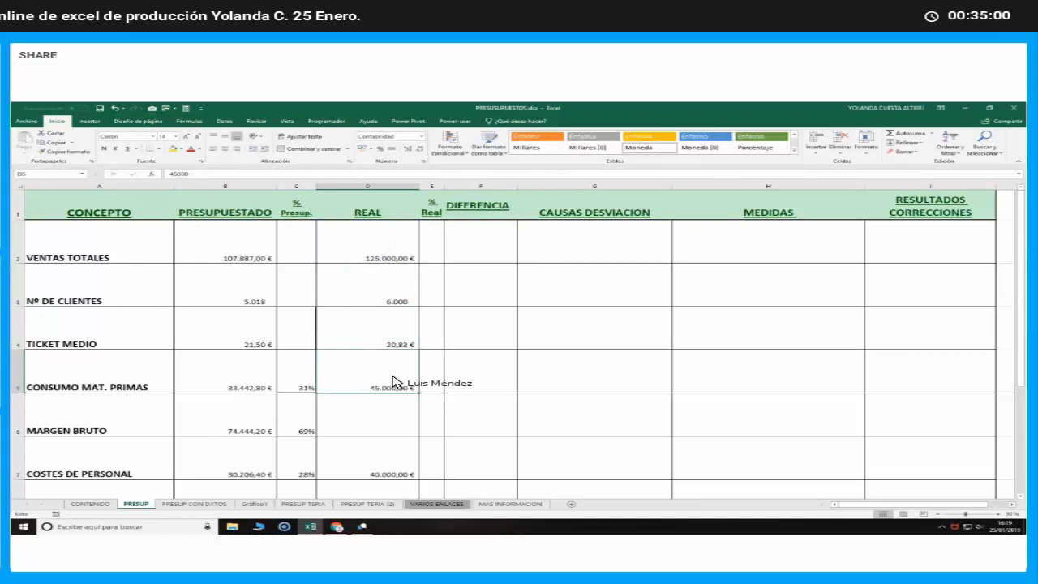
Copy the MARGEN BRUTO formula from B6 to the REAL column in D6 and check that it reads =D2-D5
right_click(251, 421)
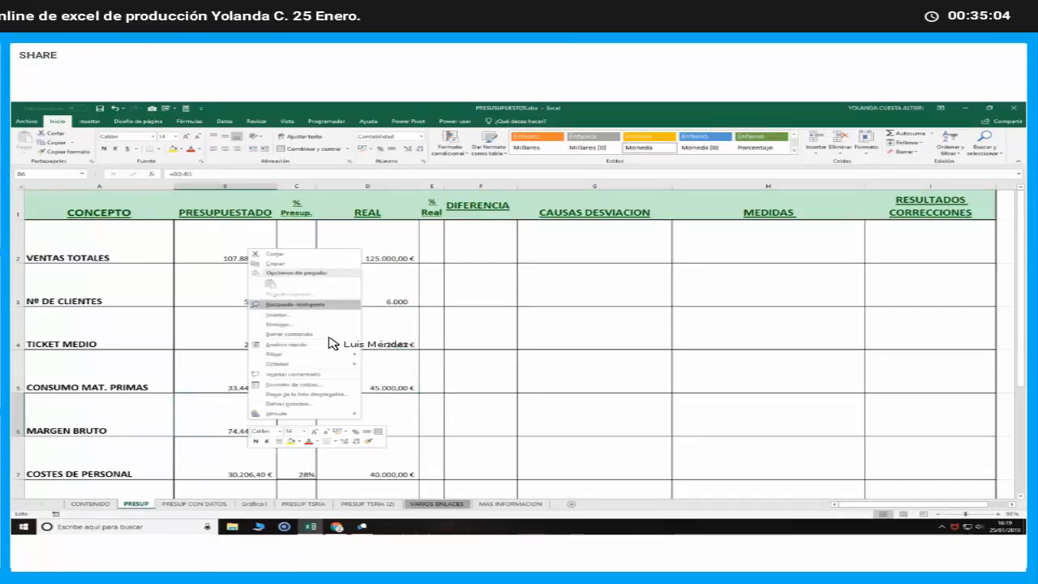
key(ctrl+c)
click(376, 414)
key(Return)
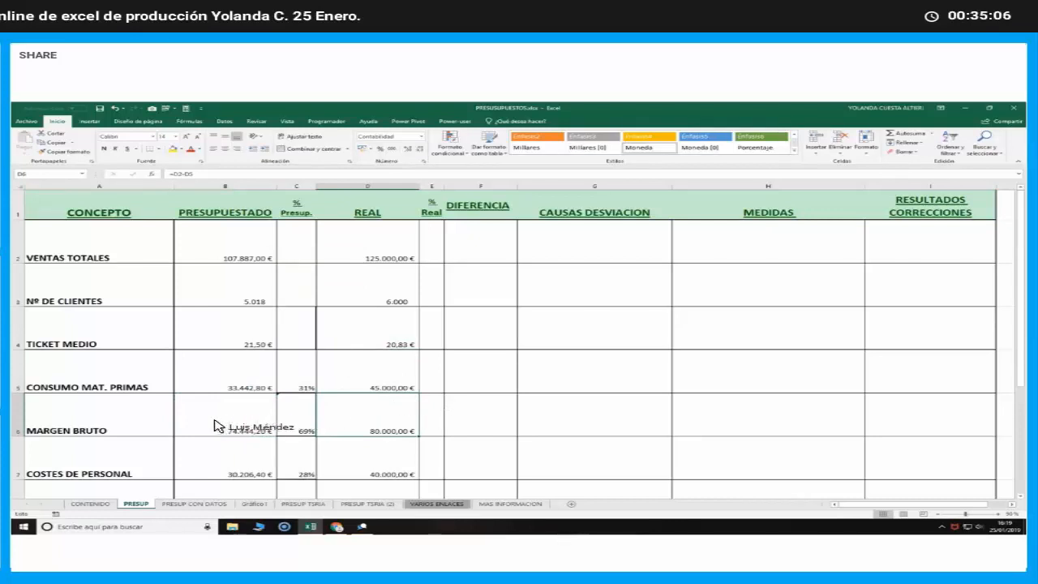
double_click(372, 419)
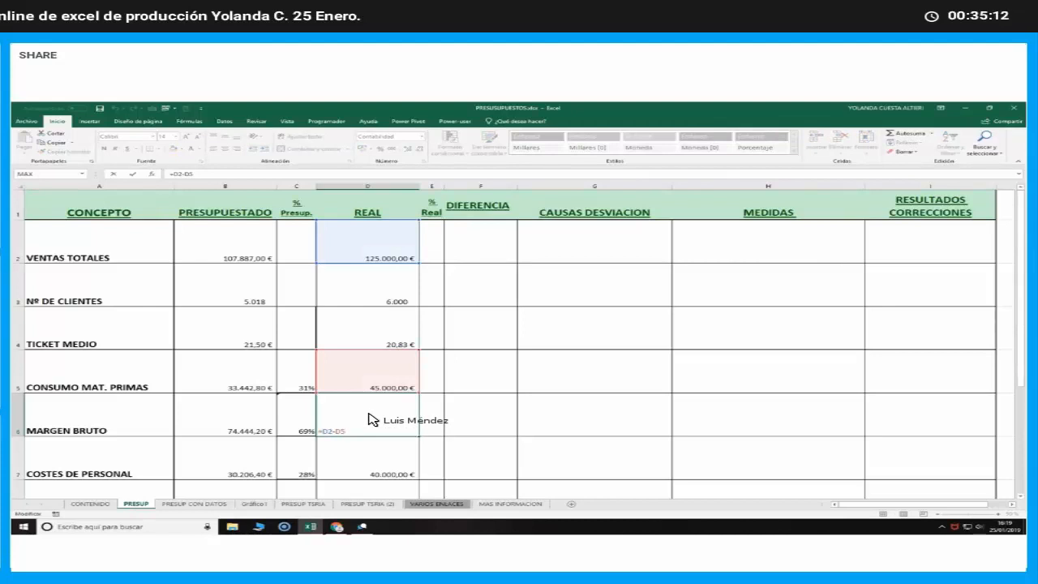
key(Return)
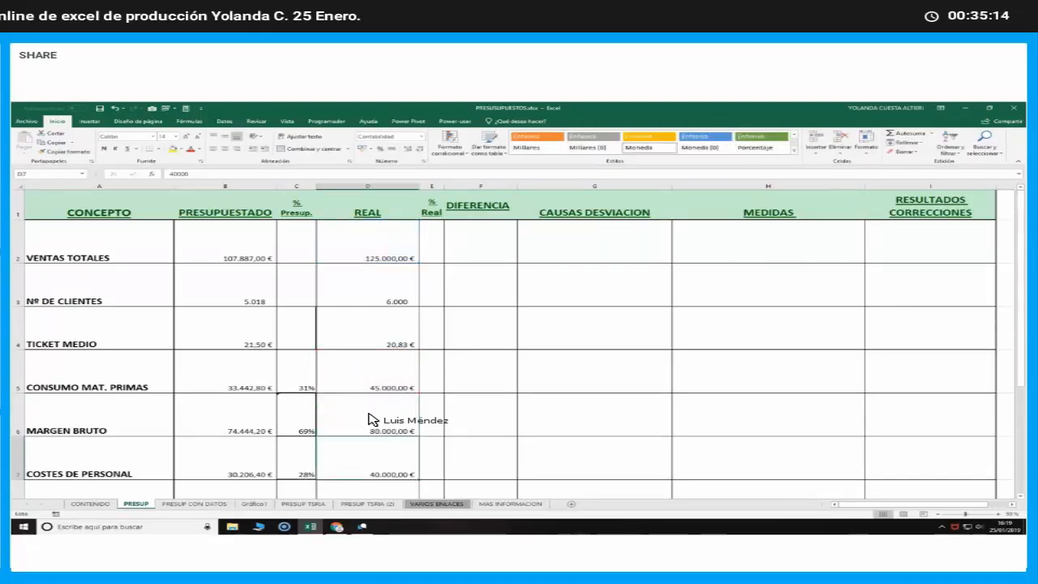
Copy the BENEFICIO ANTES IMPUESTOS formula from B12 to the REAL column in D12 and compare it with the original
scroll(369, 419, down, 2)
right_click(251, 429)
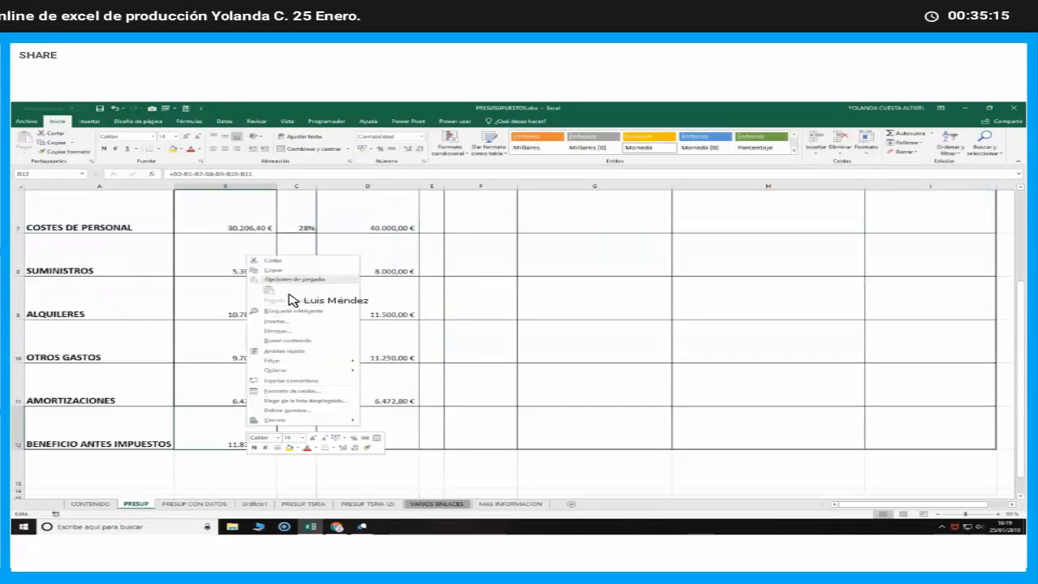
click(274, 269)
click(385, 421)
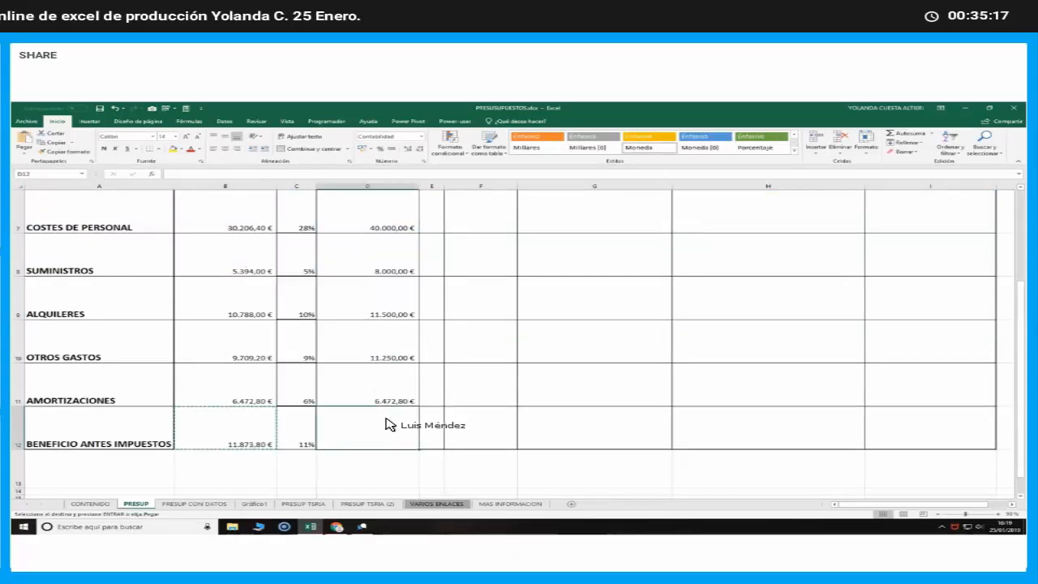
key(Return)
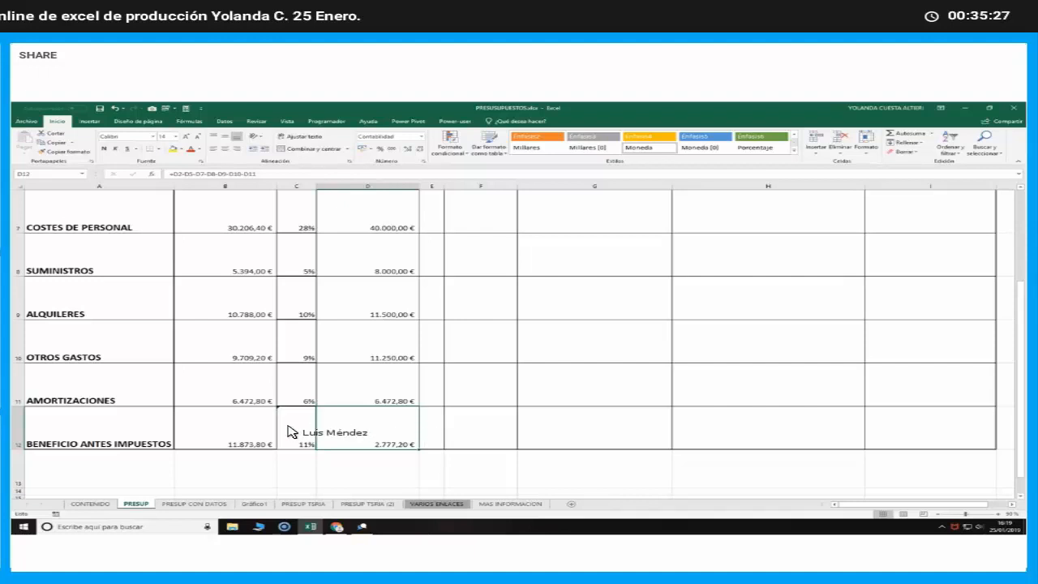
click(242, 433)
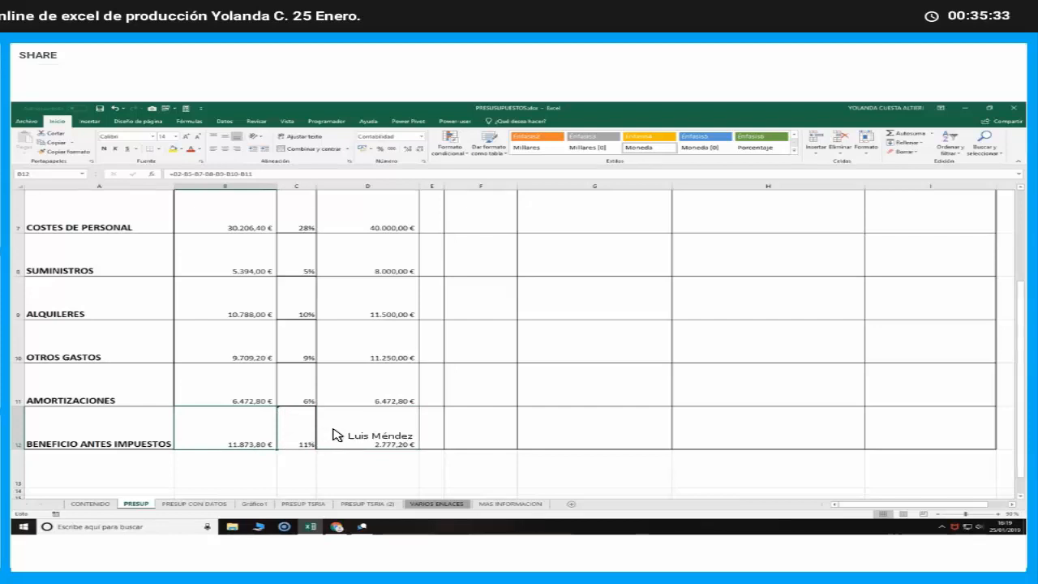
scroll(337, 435, up, 2)
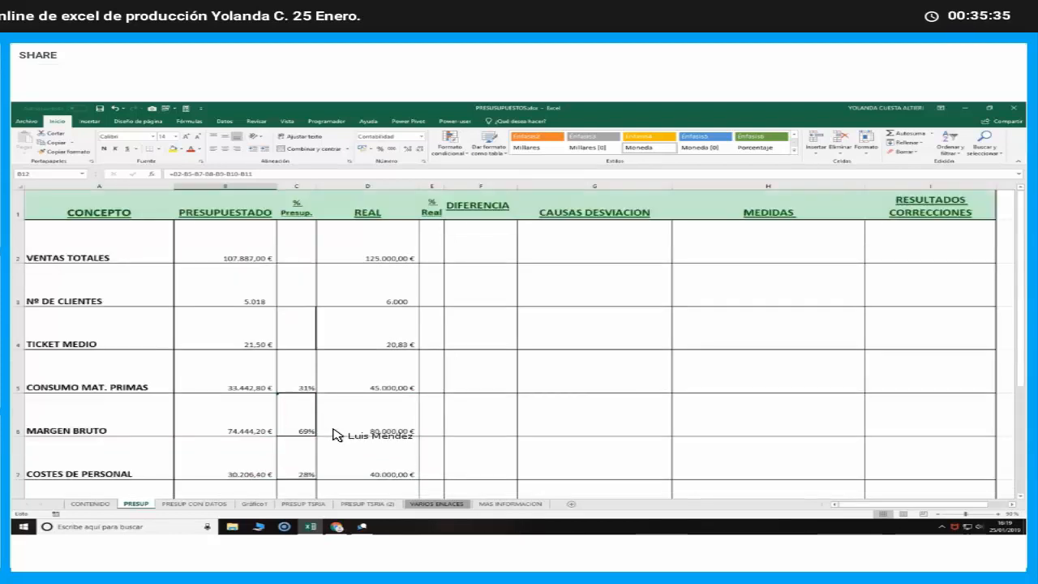
Switch to the GetResponse webinar in Chrome and send the chat message "Ya esta el link ahora os lo estan enviando"
click(338, 527)
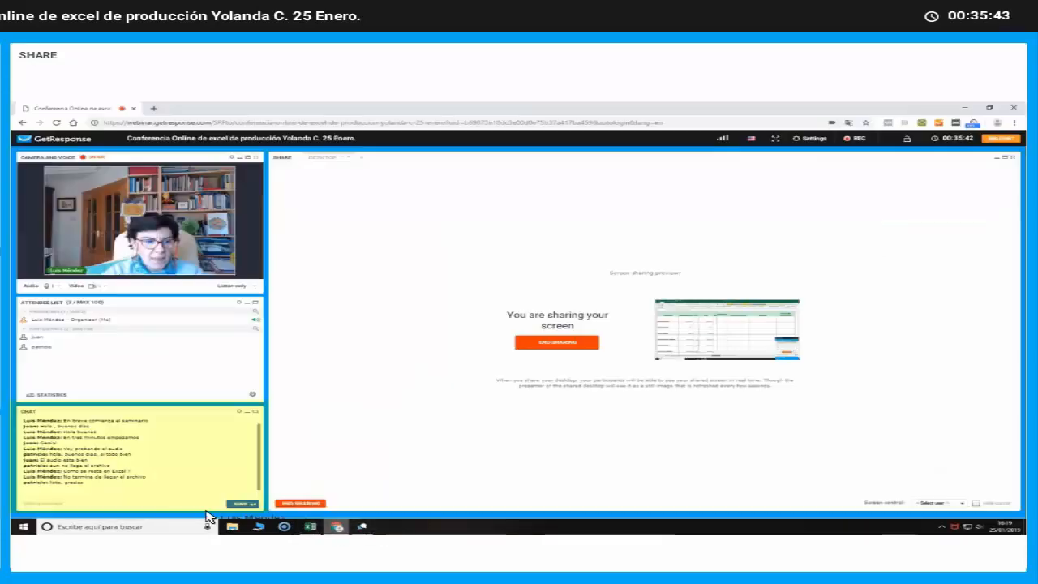
click(110, 504)
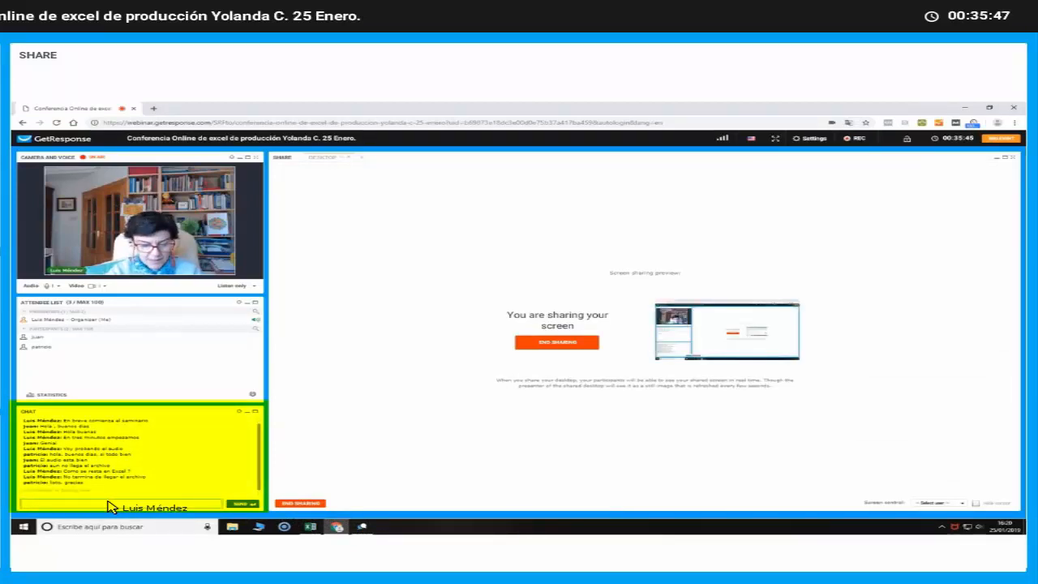
text(Ya esta el link)
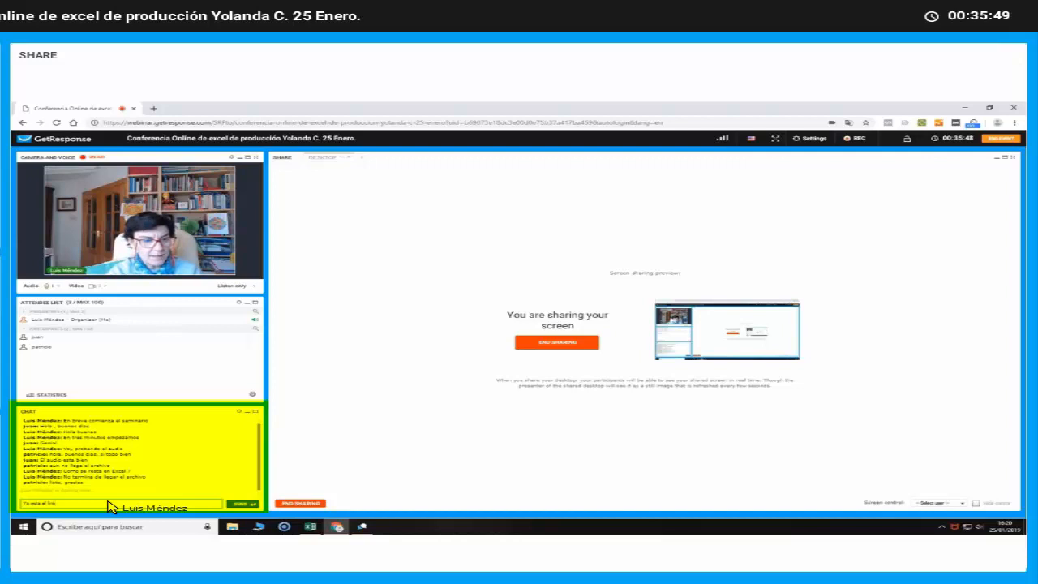
text( ahor)
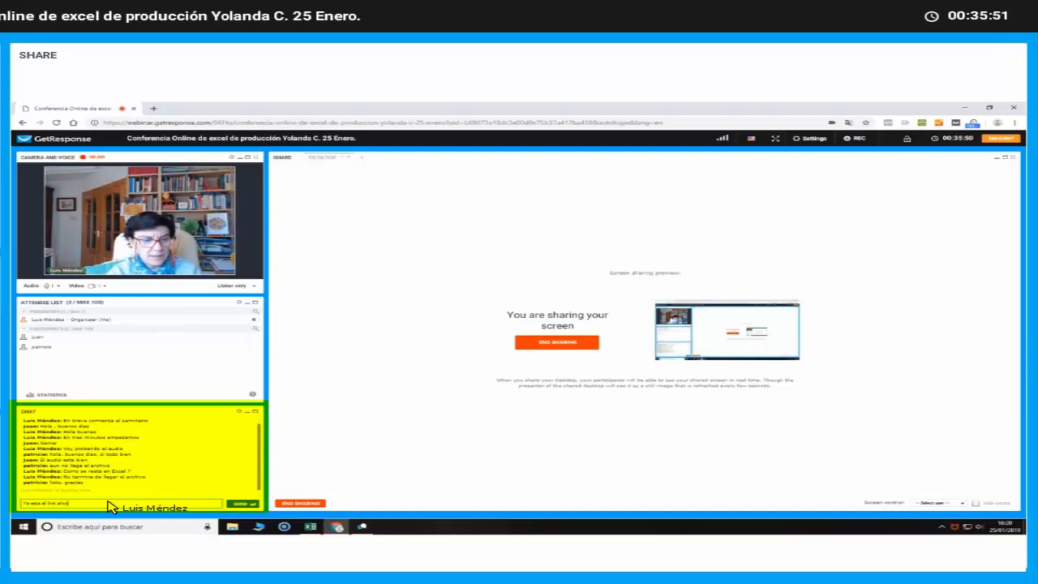
text(a en la e)
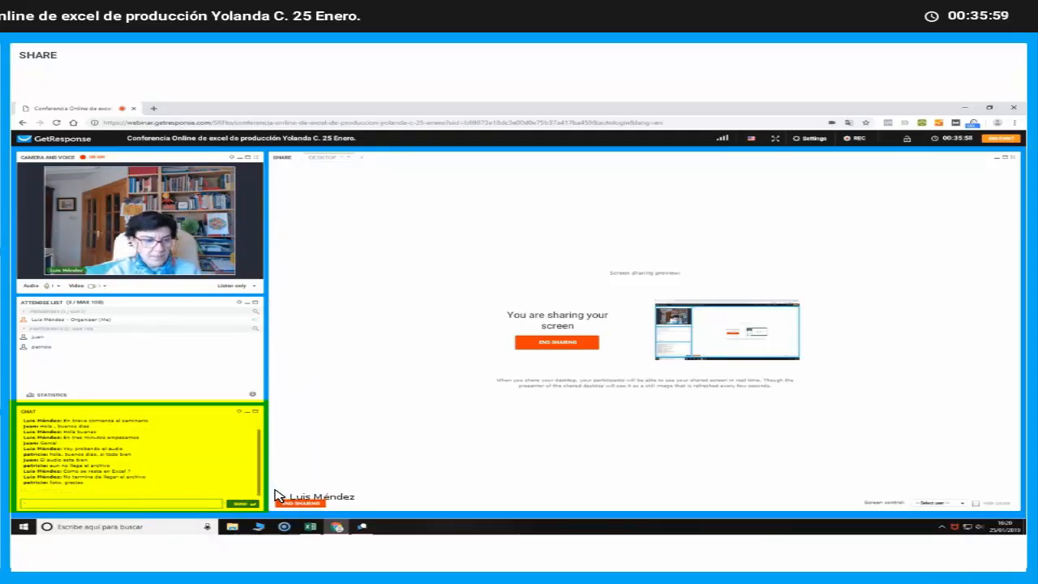
key(Return)
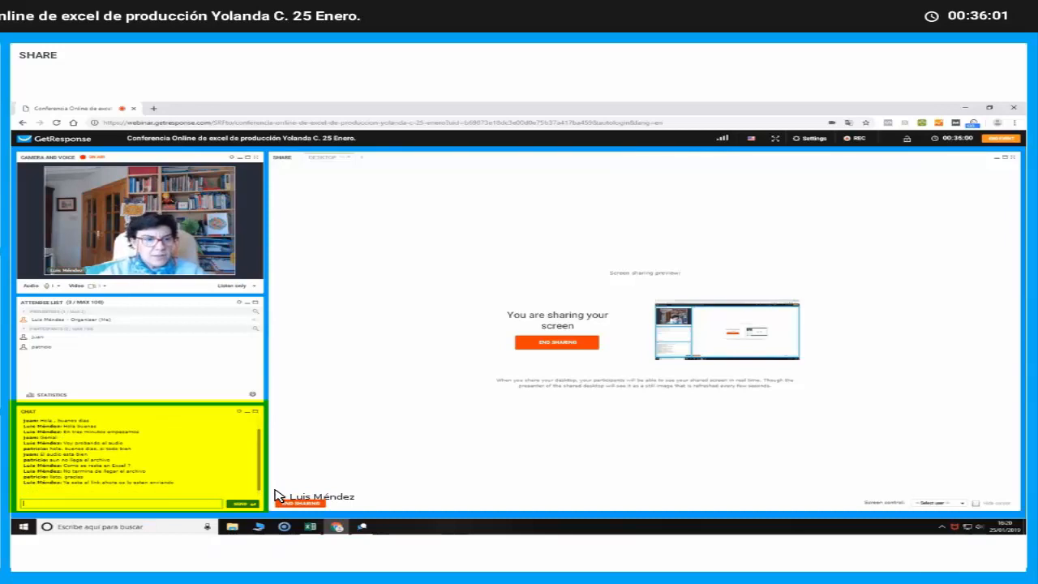
Return to the Excel budget, copy the CONSUMO MAT. PRIMAS percentage formula from C5 to E5, and inspect its references
click(362, 527)
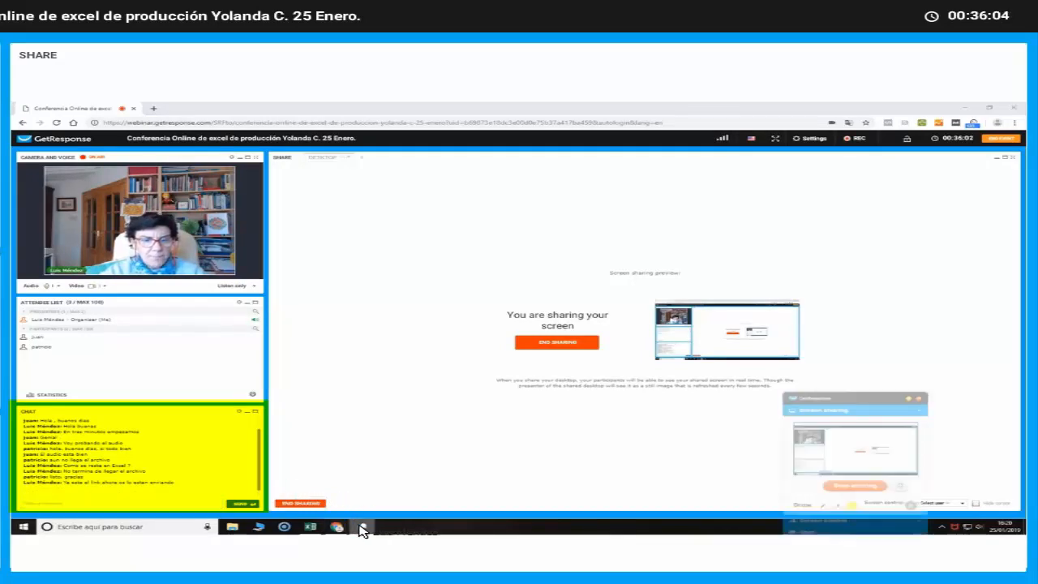
click(309, 529)
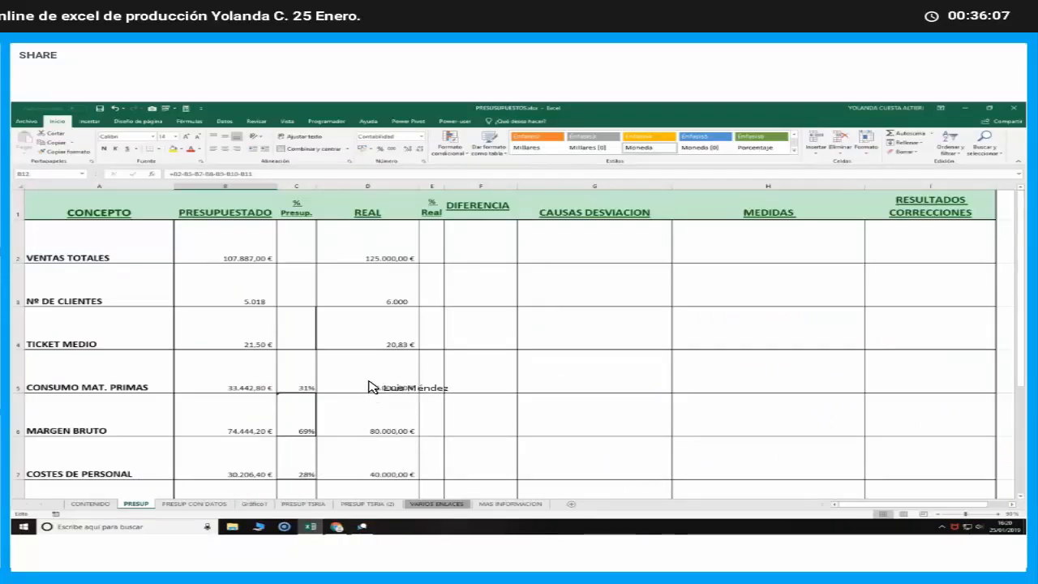
click(300, 371)
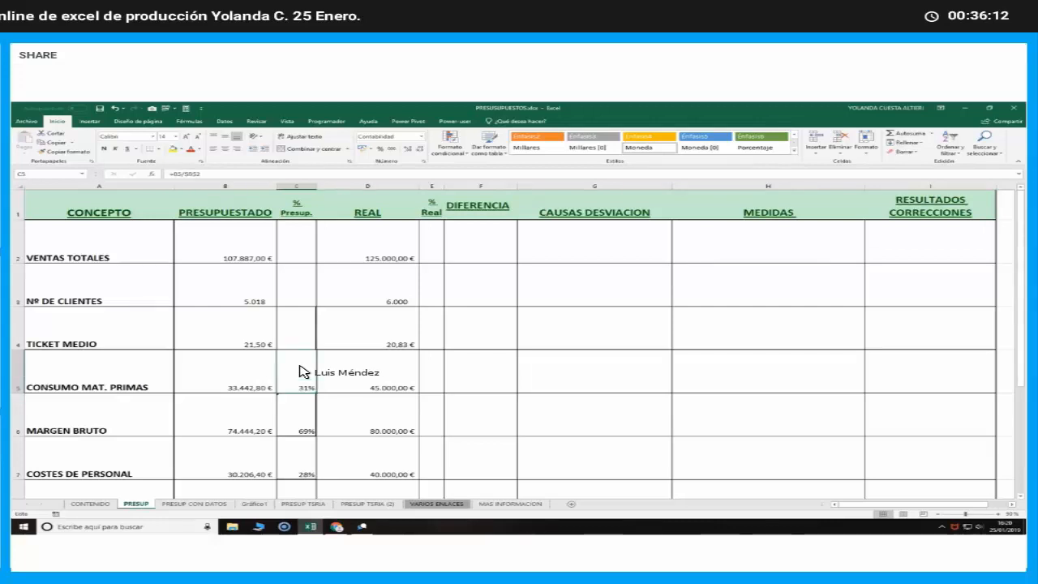
right_click(300, 371)
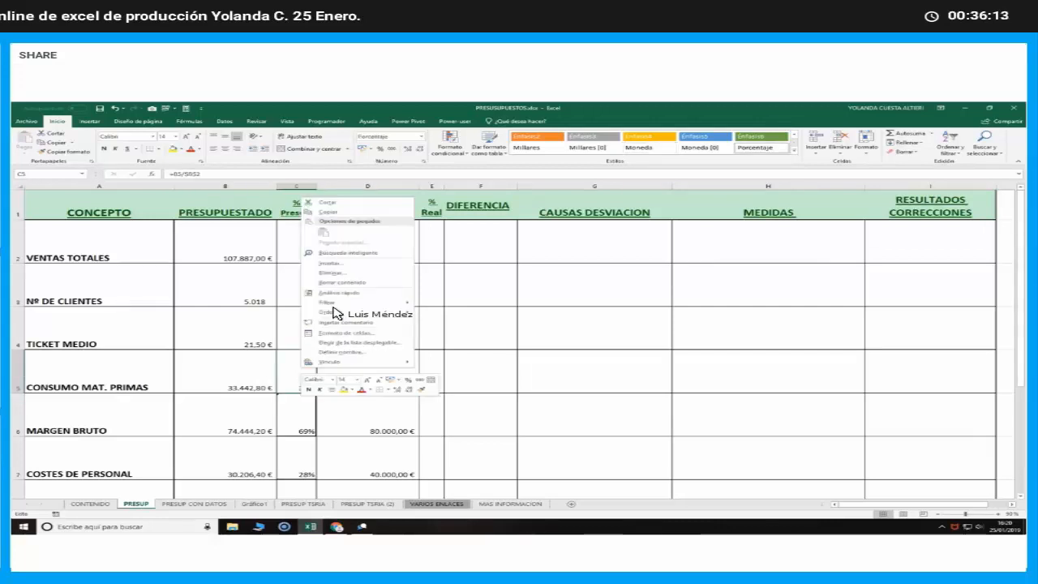
click(349, 212)
click(436, 373)
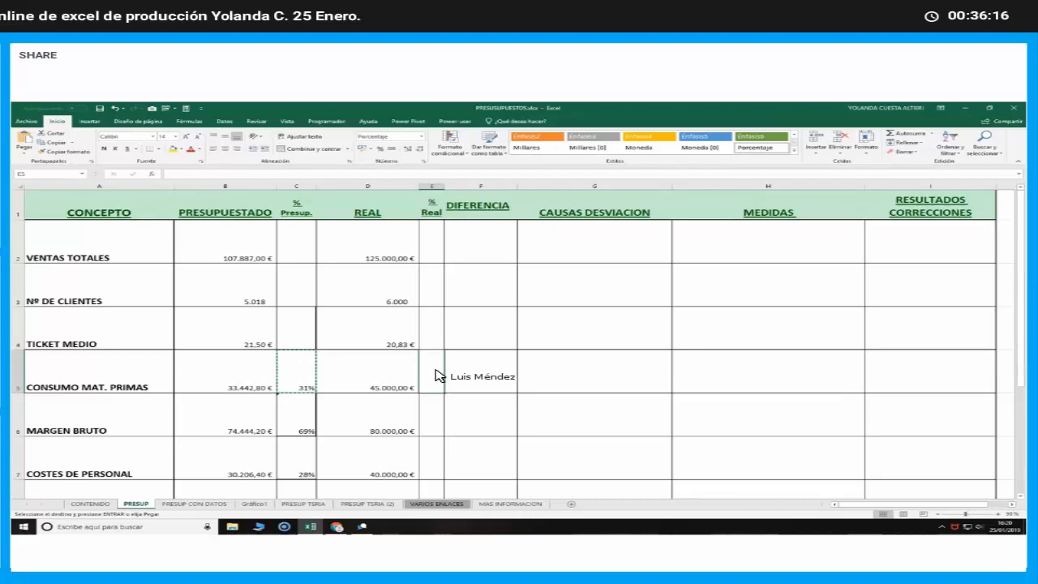
key(Return)
double_click(436, 373)
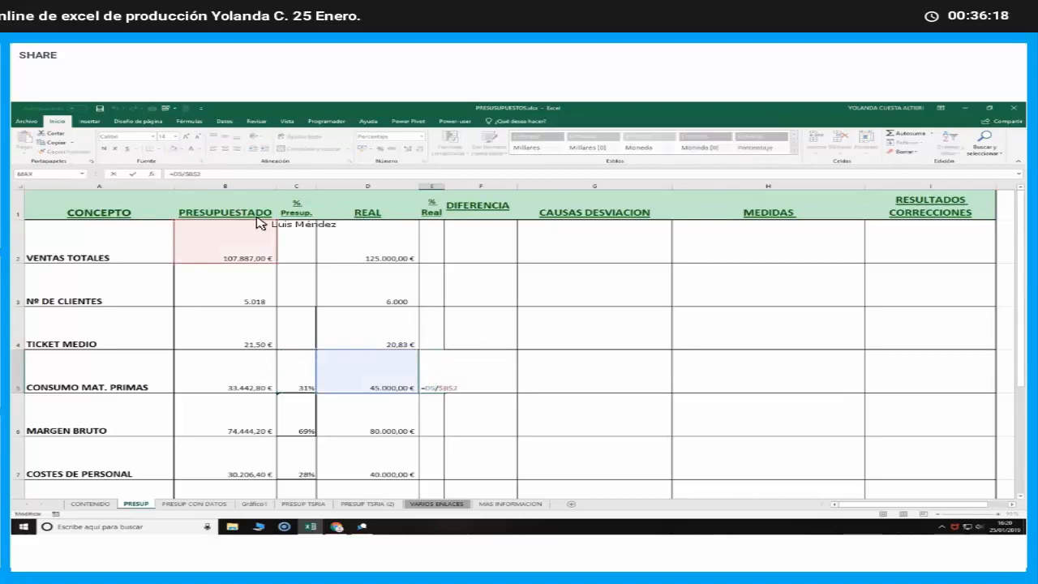
click(215, 256)
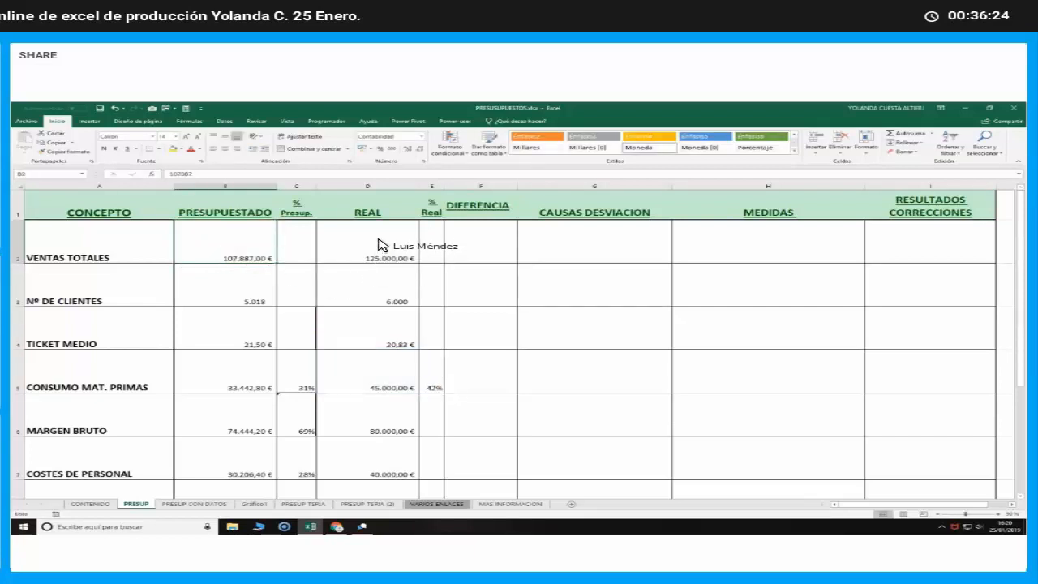
Change the absolute reference in E5 to $D$2 so the formula reads =D5/$D$2, and check the cells it references
click(435, 371)
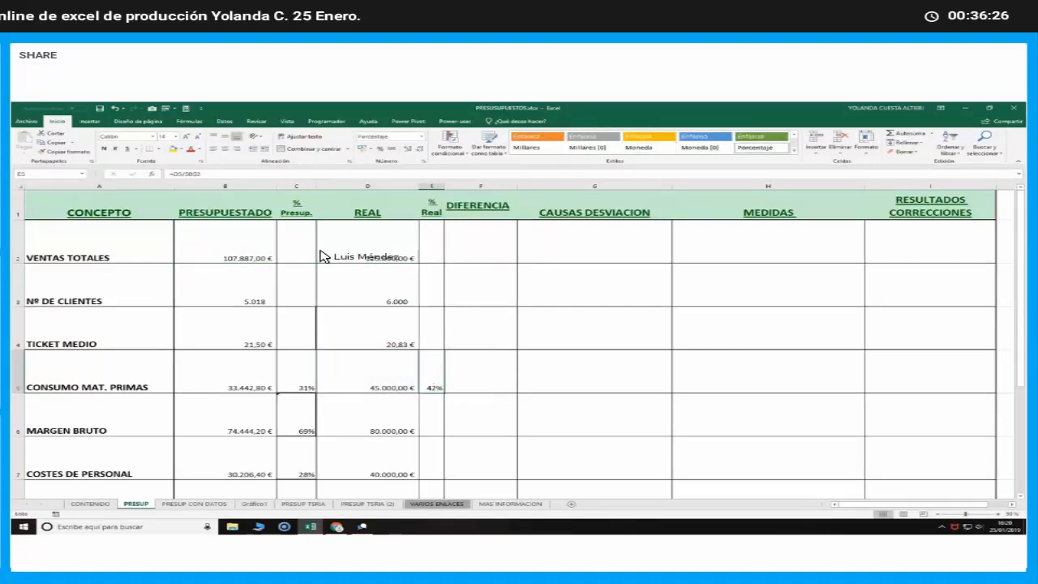
click(179, 174)
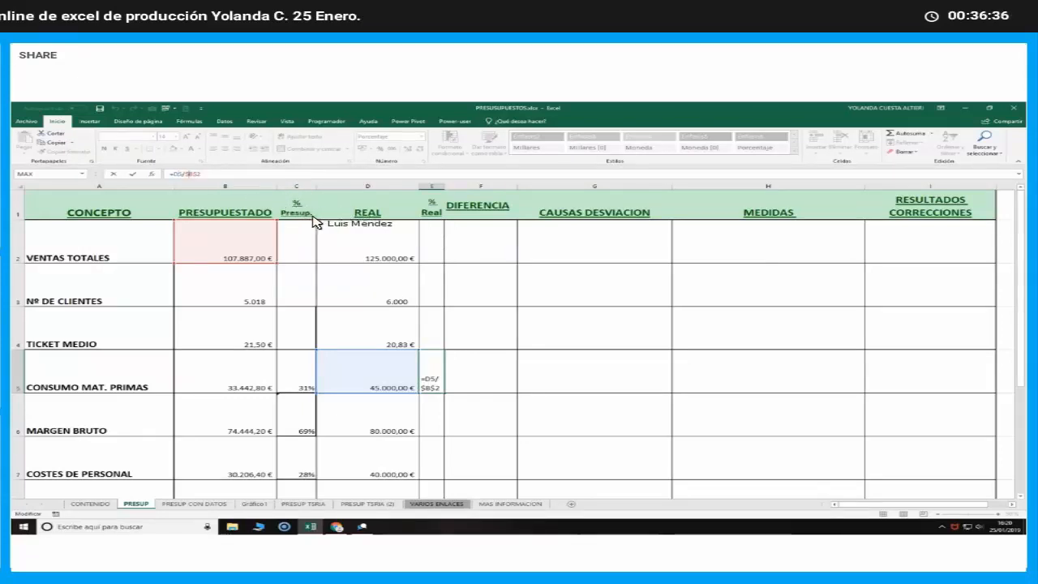
key(BackSpace)
text(d)
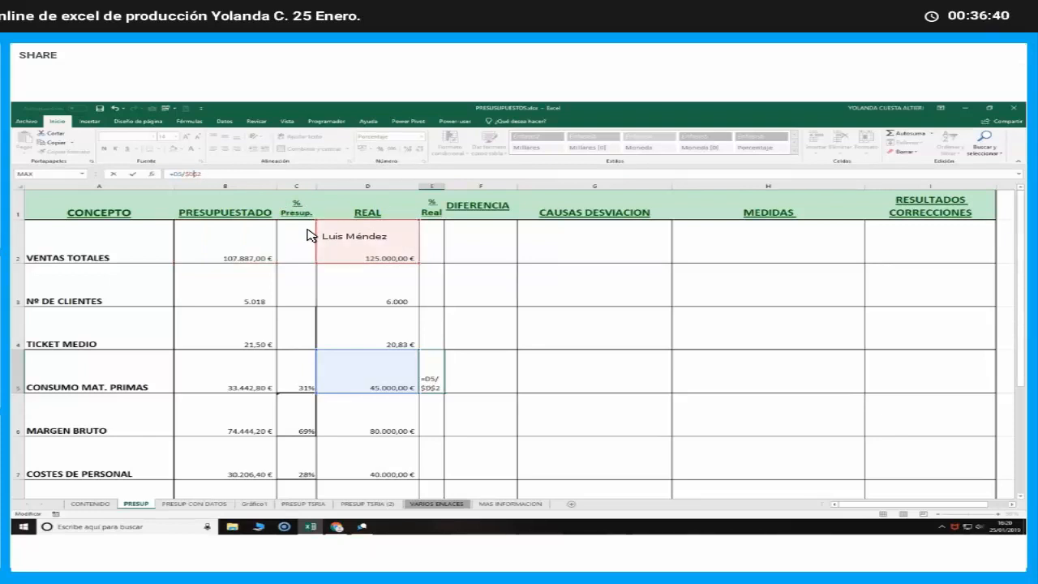
key(Return)
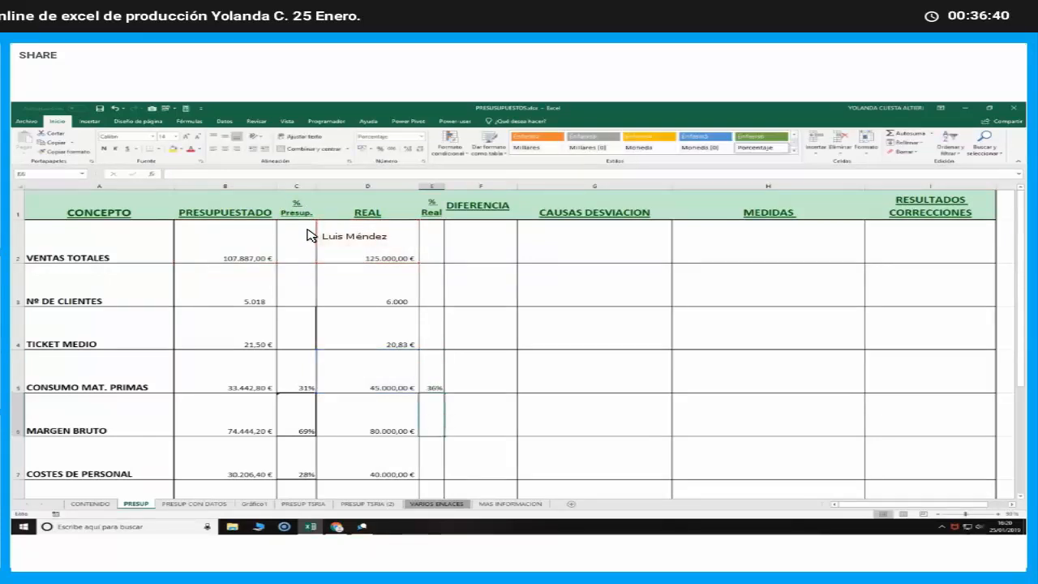
click(437, 380)
double_click(437, 380)
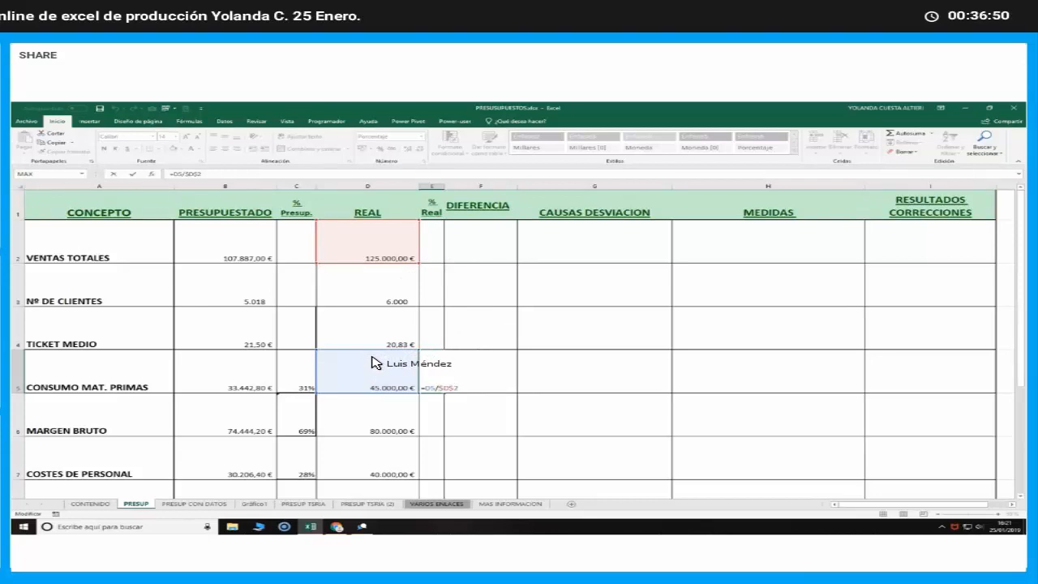
key(Escape)
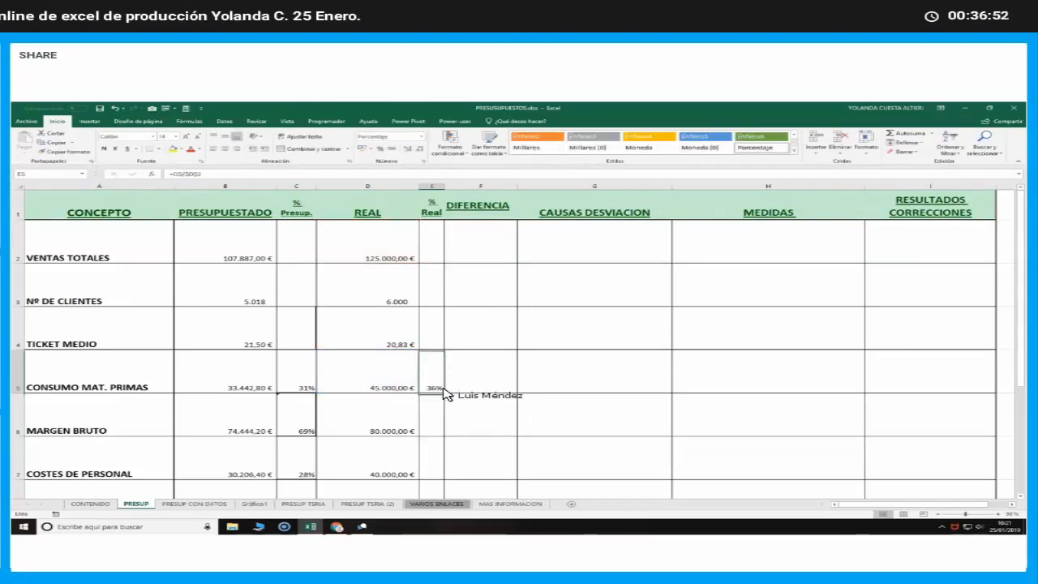
Fill the % Real formula from E5 down to BENEFICIO ANTES IMPUESTOS in E12 and check the copied formula in E9
drag(447, 397, 435, 487)
click(432, 395)
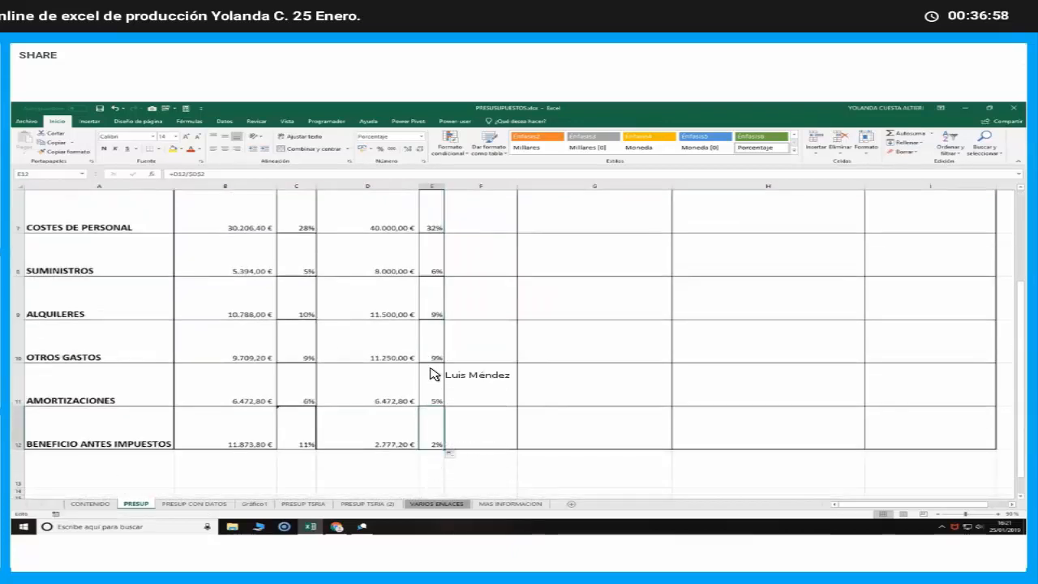
click(433, 315)
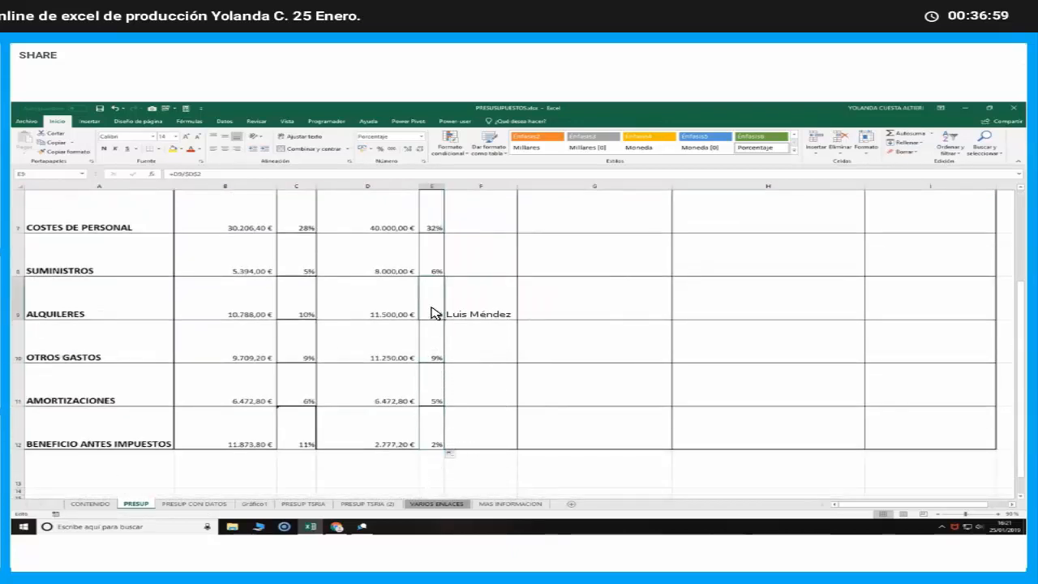
scroll(433, 314, up, 2)
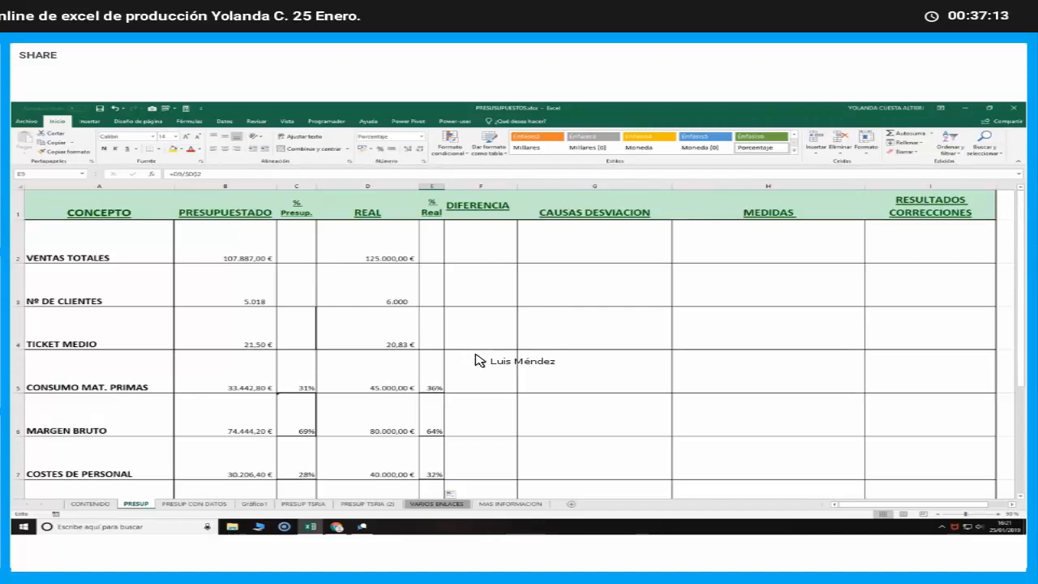
Review the REAL sales, client count and average ticket, and compare the budgeted and real CONSUMO MAT. PRIMAS amounts and percentages
click(409, 253)
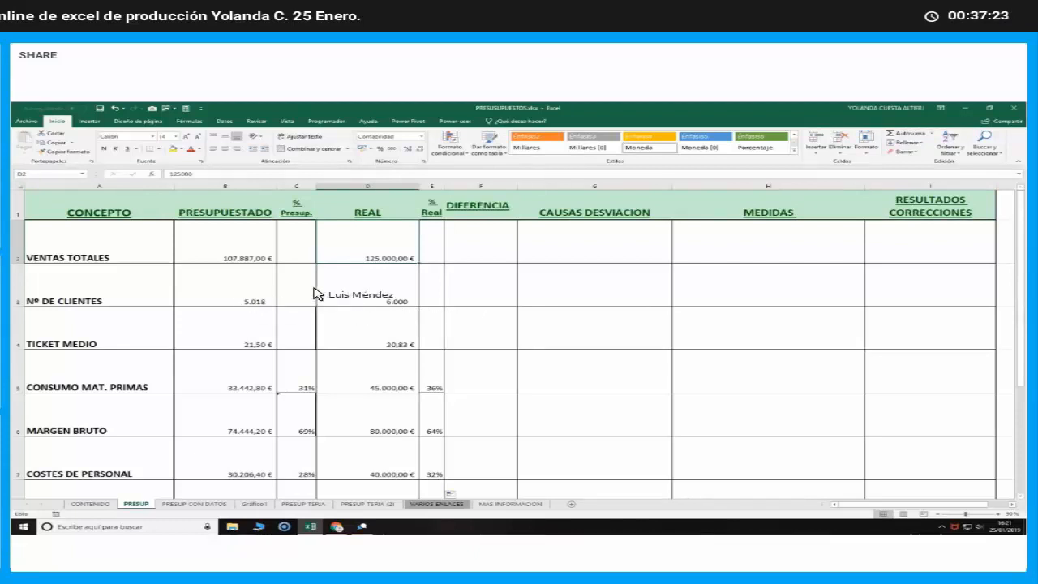
click(344, 293)
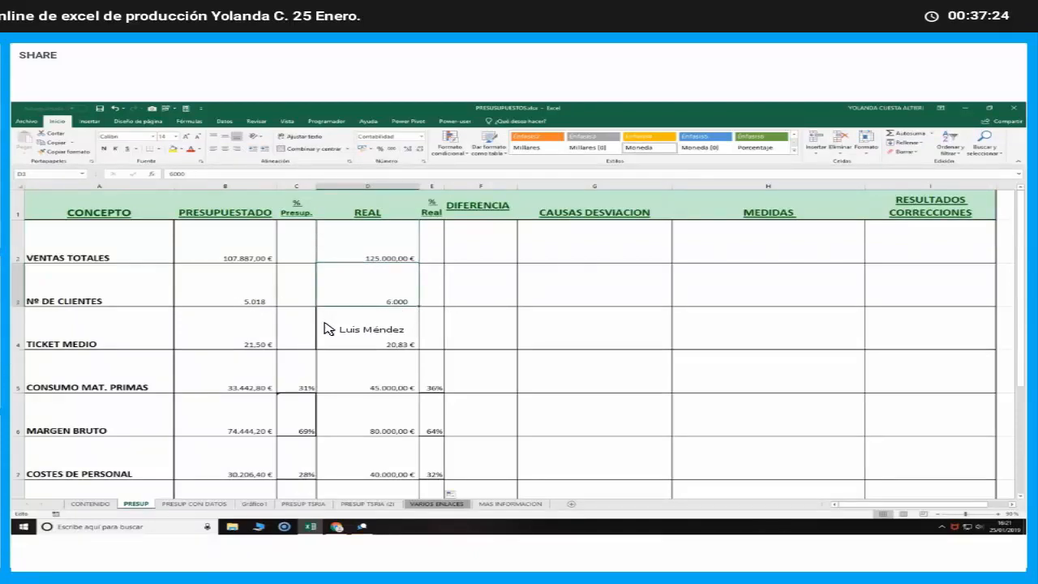
click(371, 330)
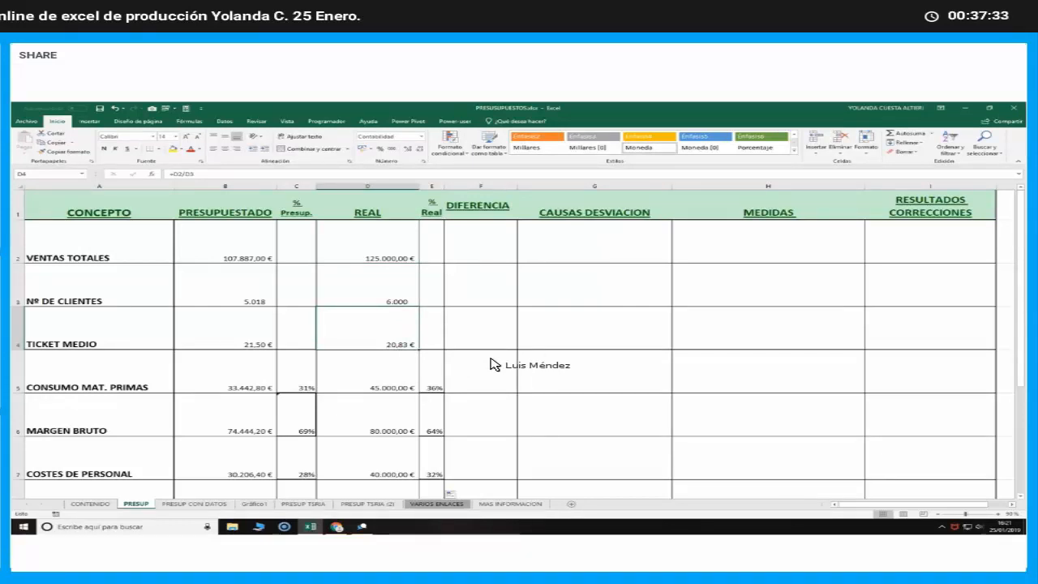
click(493, 365)
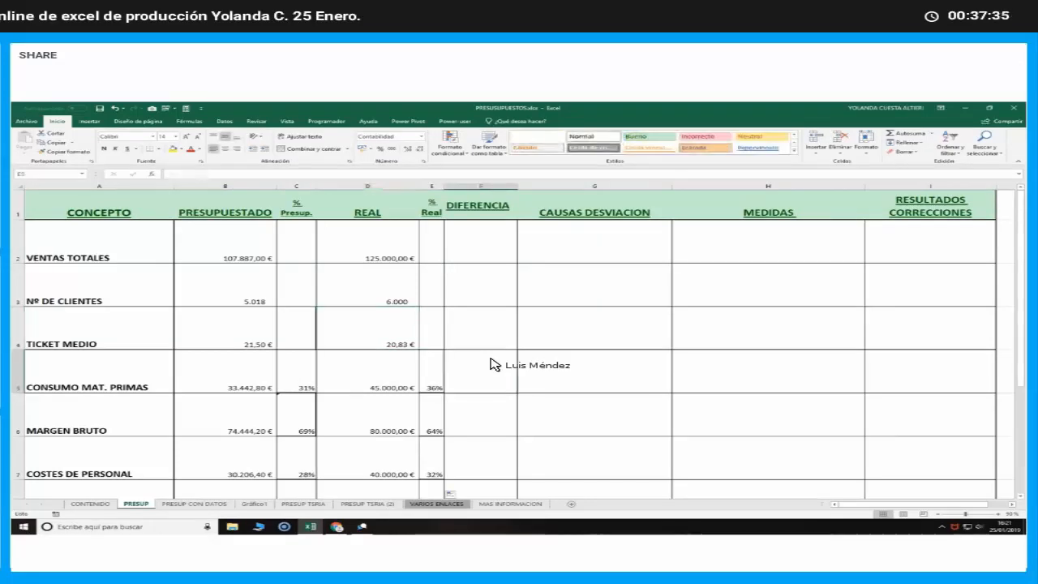
scroll(493, 364, down, 1)
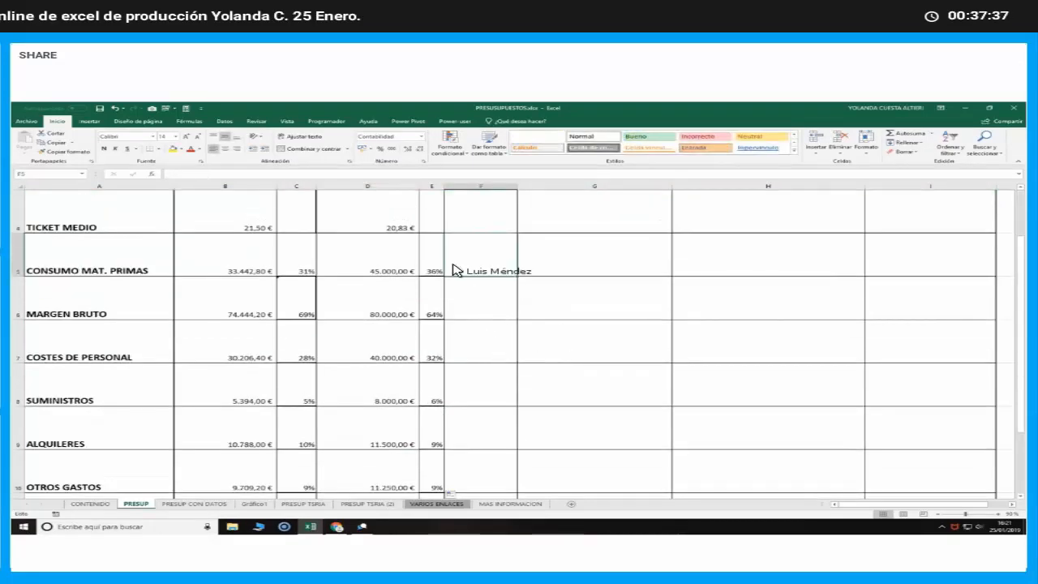
click(213, 263)
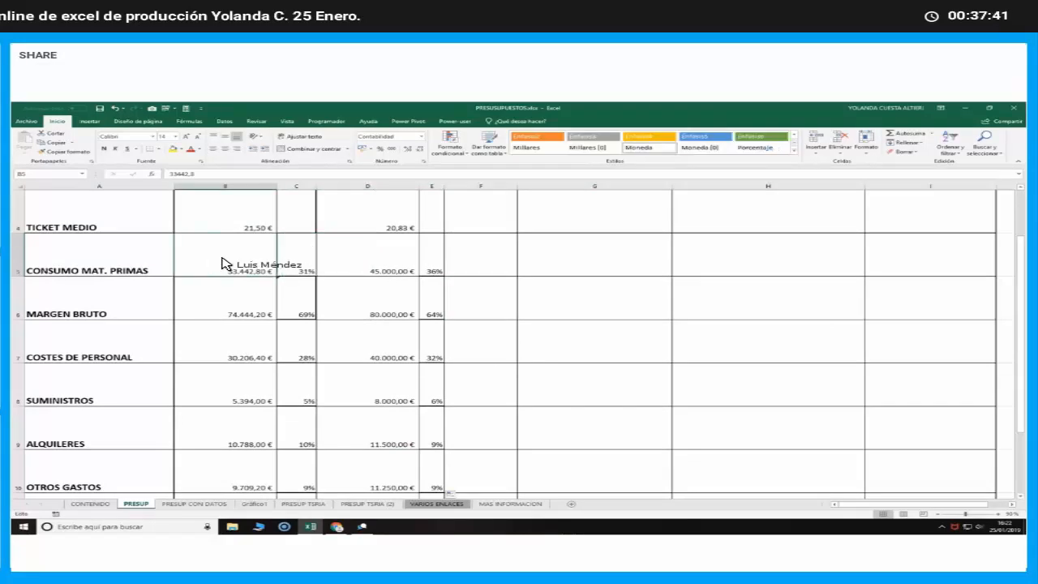
click(366, 258)
click(301, 272)
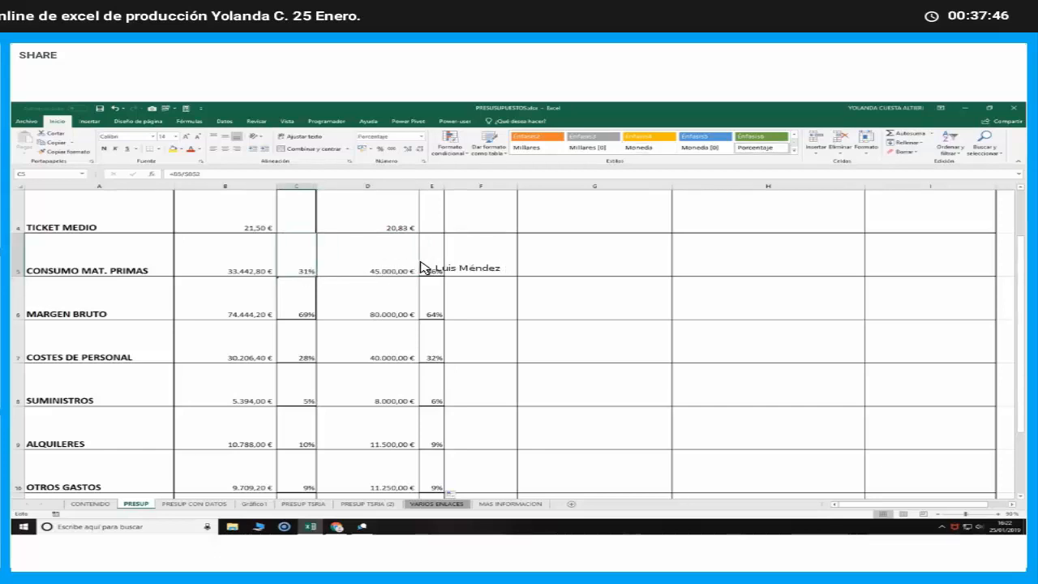
click(394, 269)
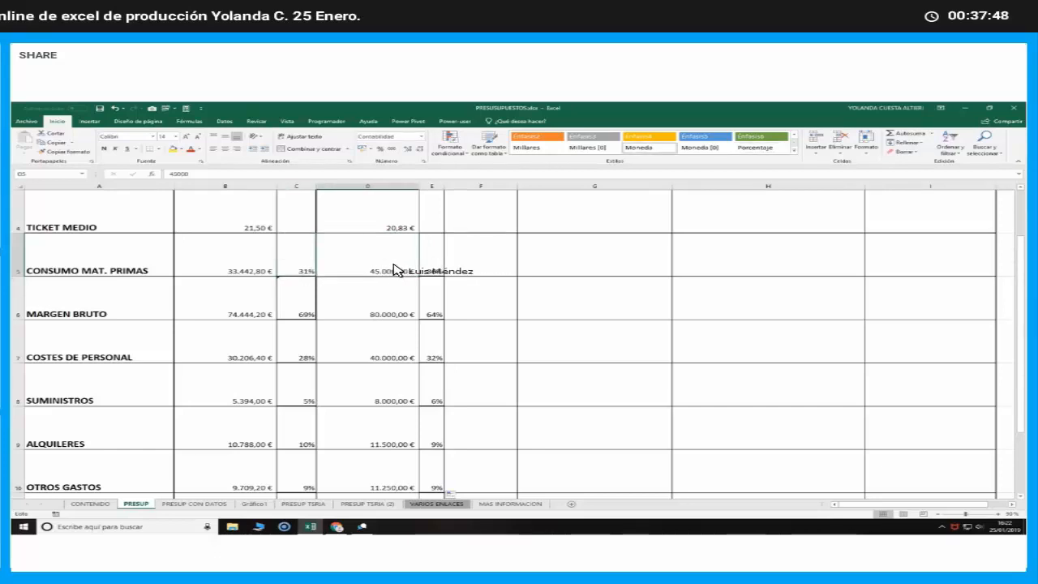
Enter the formula =B5-D5 in F5 to calculate the DIFERENCIA between budgeted and real CONSUMO MAT. PRIMAS
scroll(474, 292, up, 1)
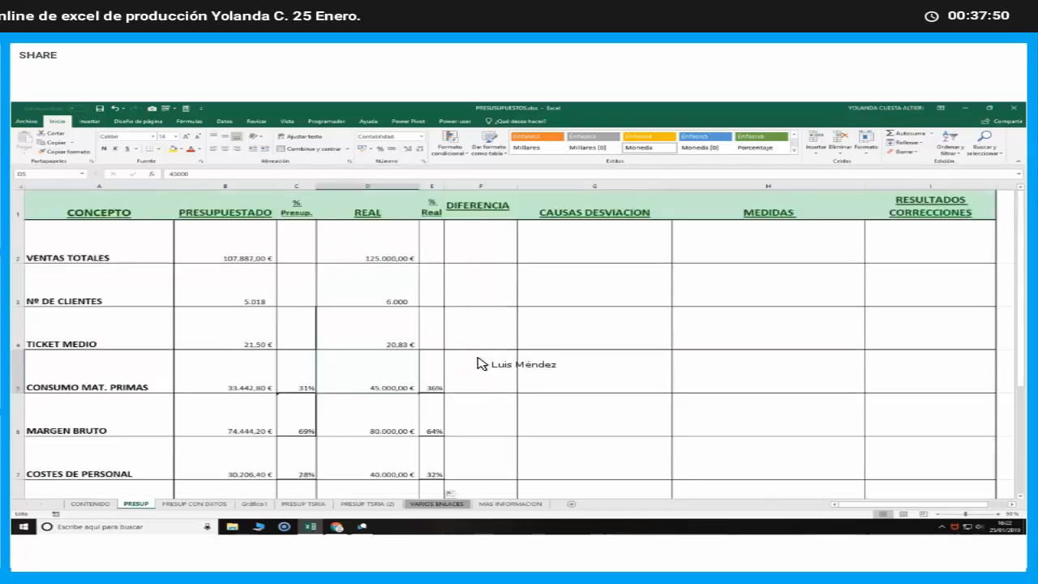
click(487, 375)
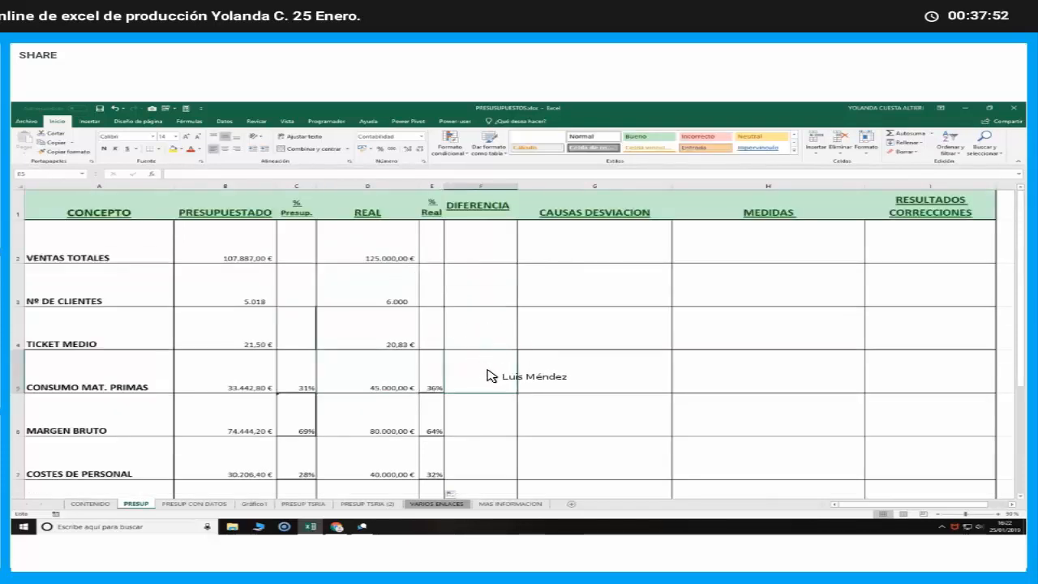
text(=)
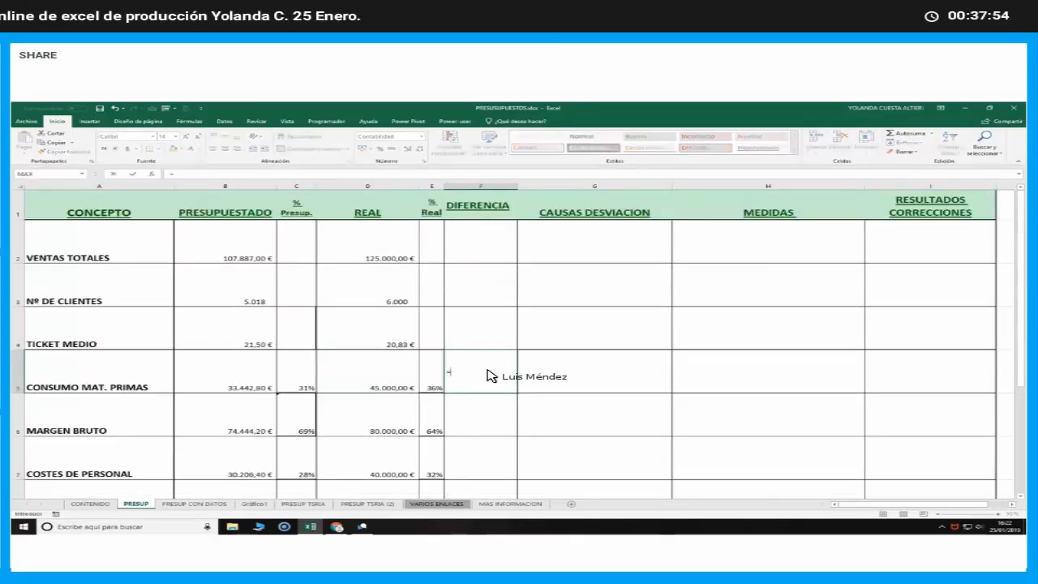
click(209, 379)
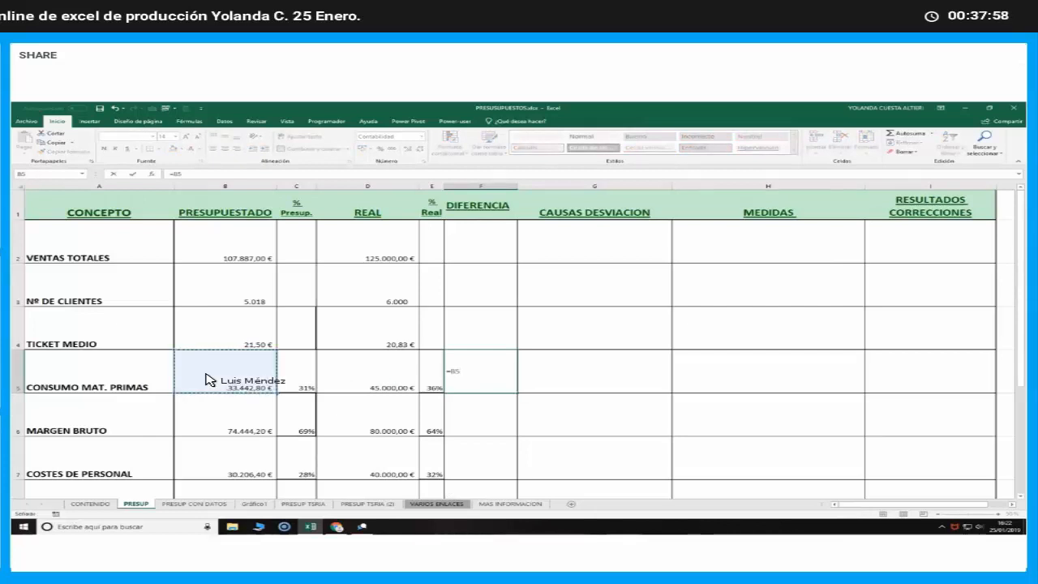
text(-)
click(360, 380)
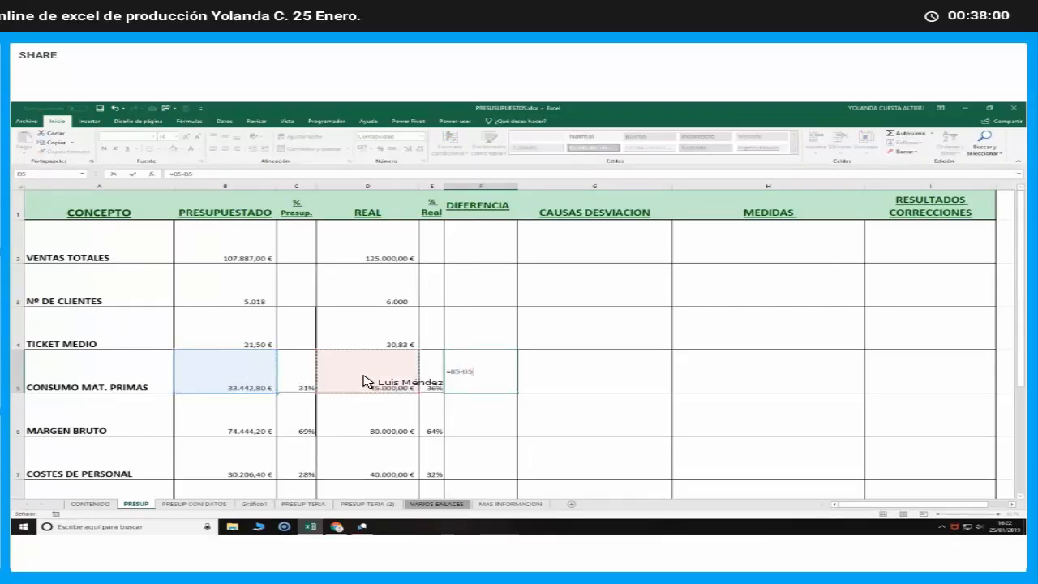
key(Return)
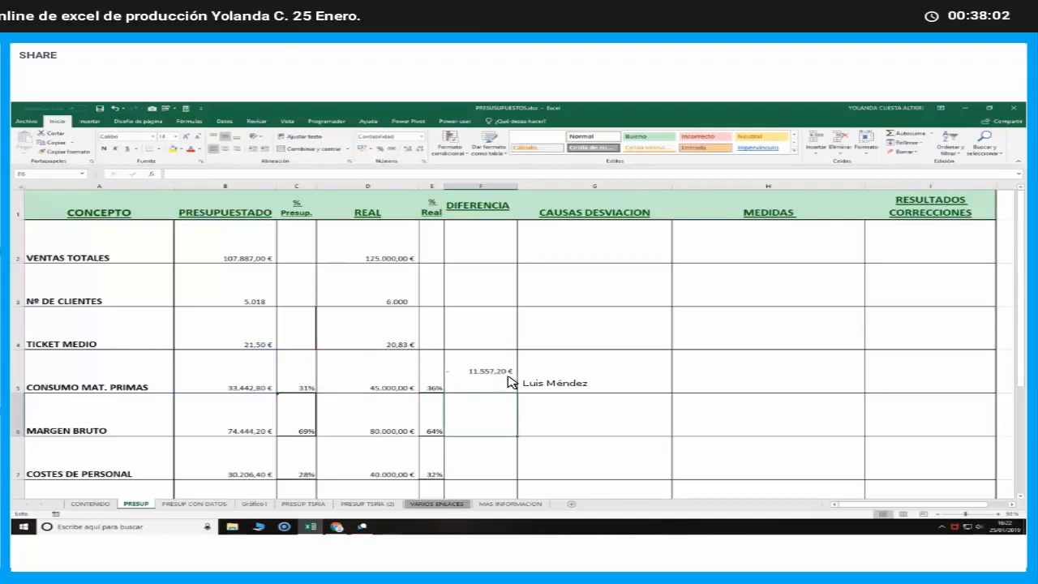
Fill the =B5-D5 formula from F5 down to BENEFICIO ANTES IMPUESTOS in F12 and check the copies in F11 and F6
key(Up)
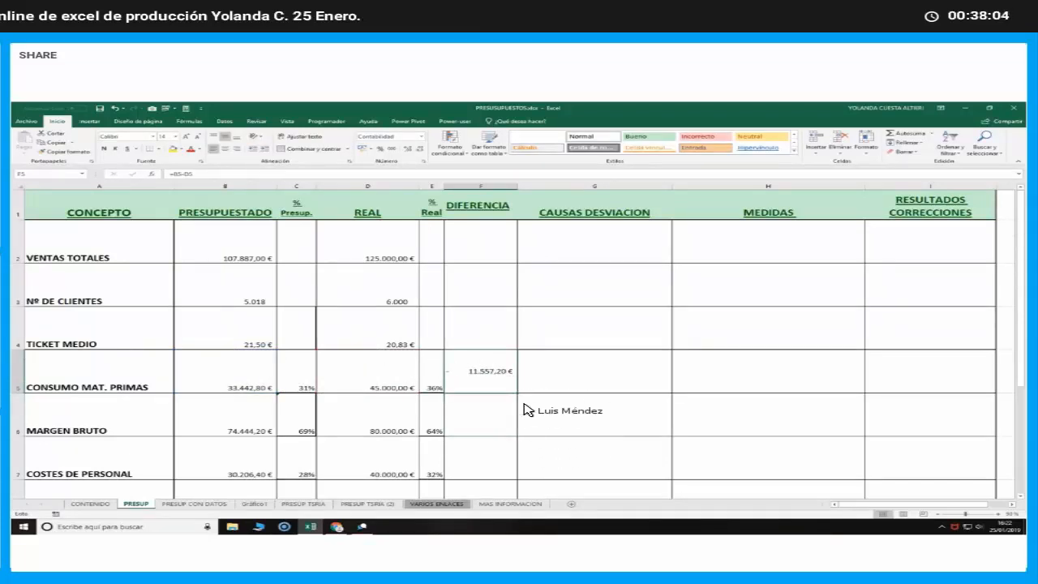
drag(517, 393, 503, 478)
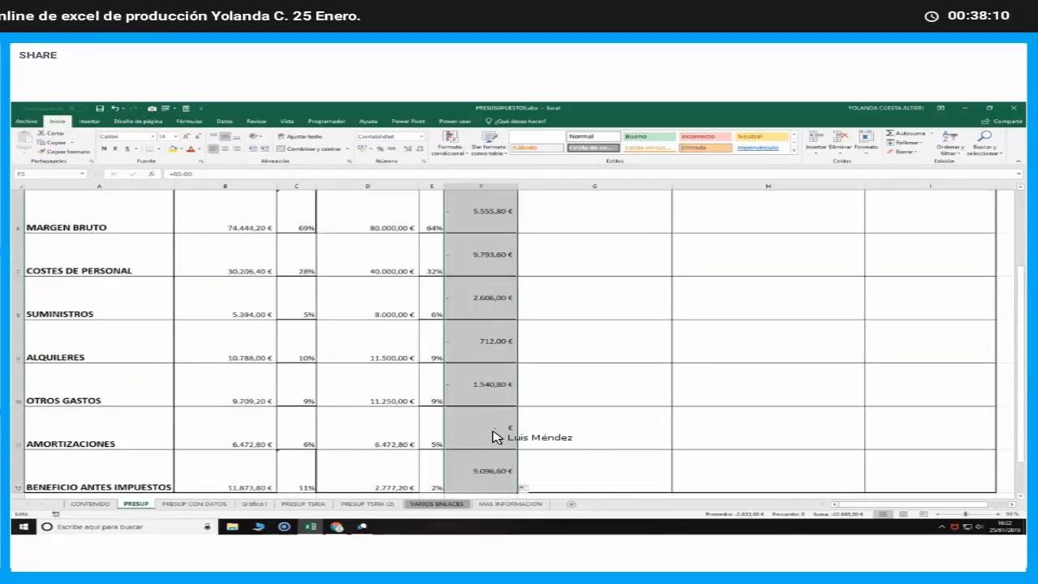
click(493, 433)
scroll(490, 432, up, 3)
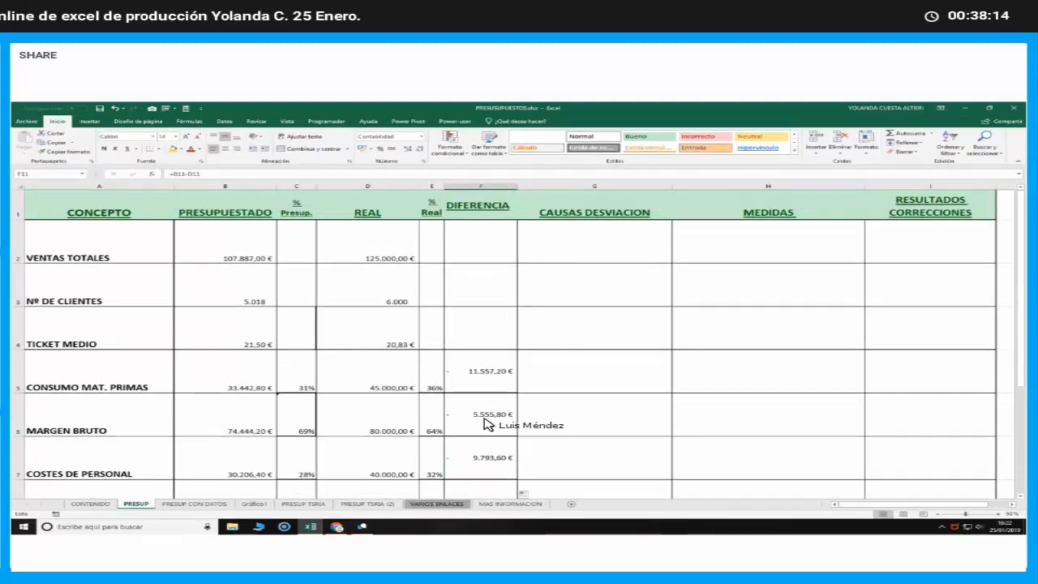
click(487, 423)
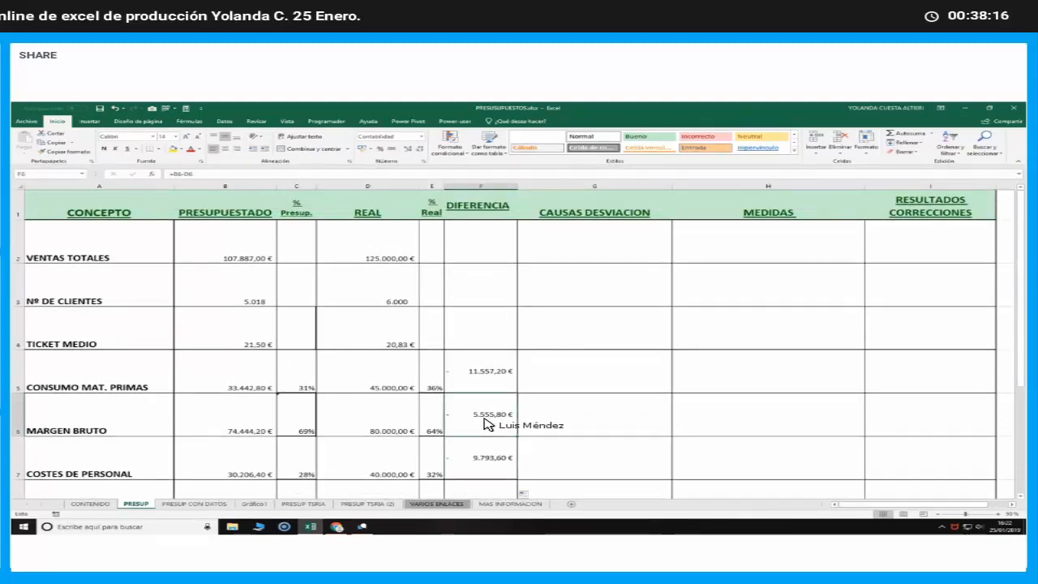
scroll(487, 423, down, 1)
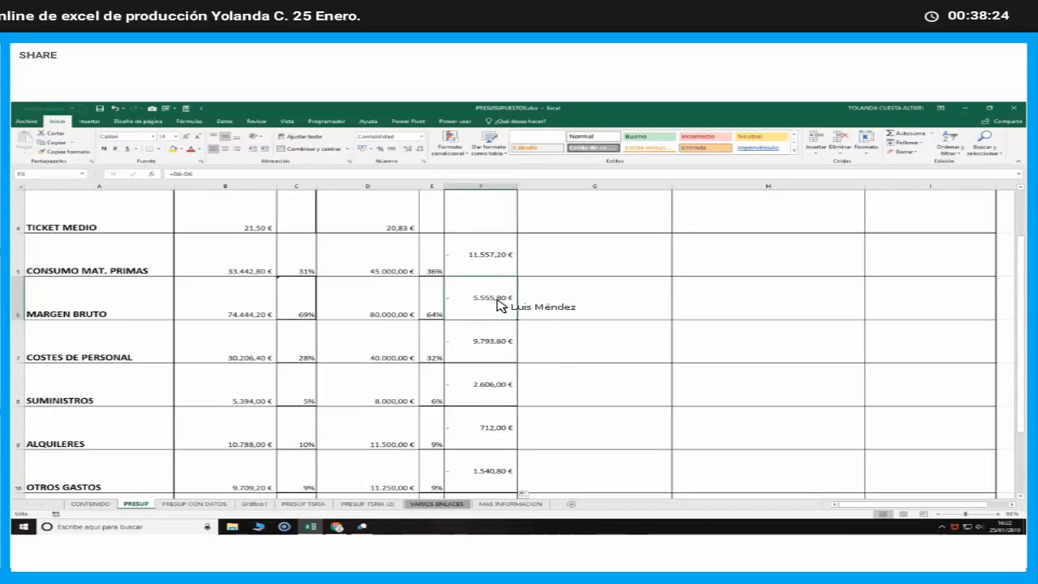
Compare the budgeted and real CONSUMO MAT. PRIMAS amounts and change the F5 formula to =-(B5-D5) to reverse its sign
click(489, 258)
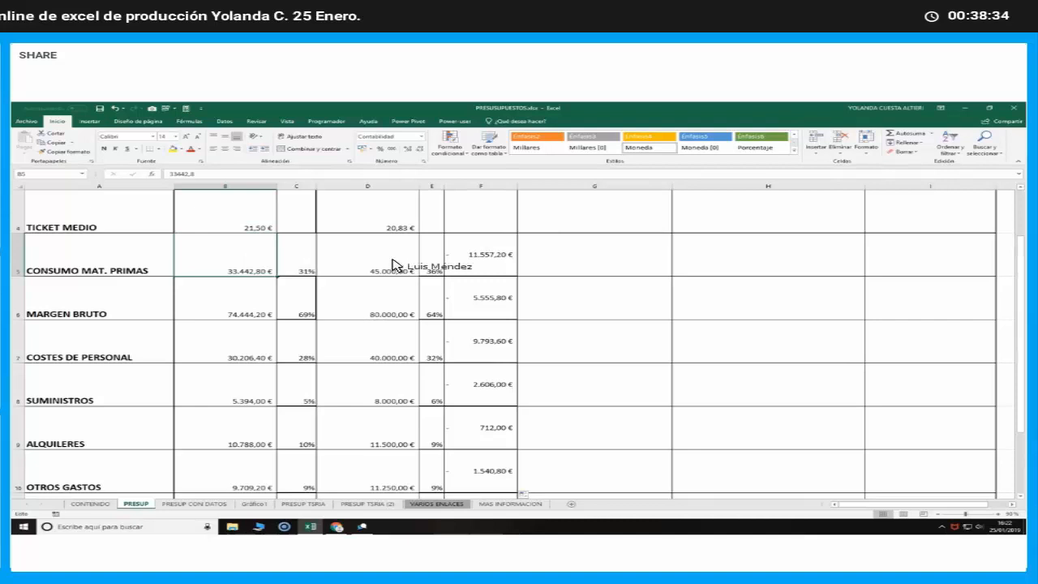
click(472, 261)
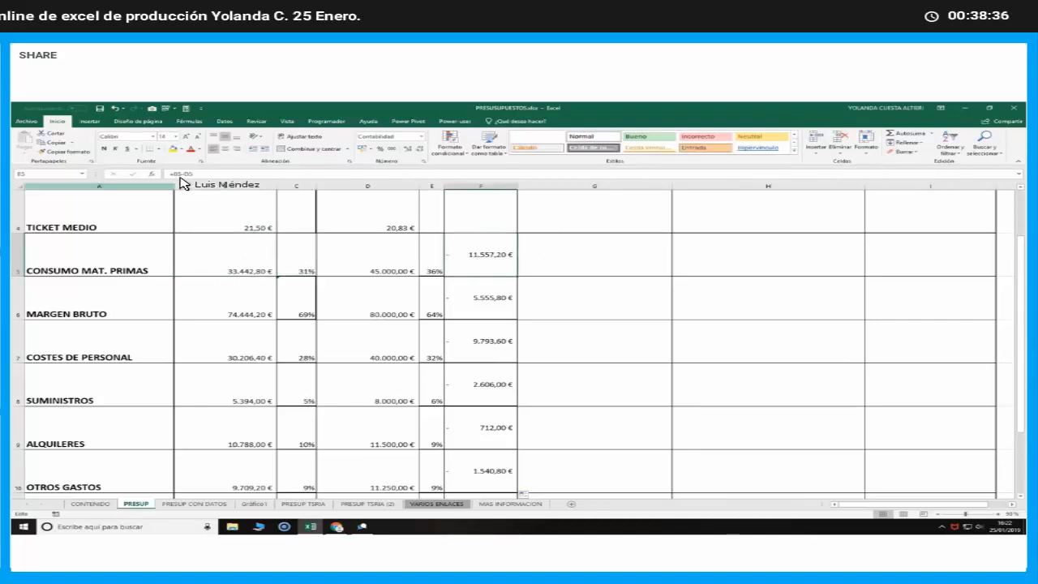
key(F2)
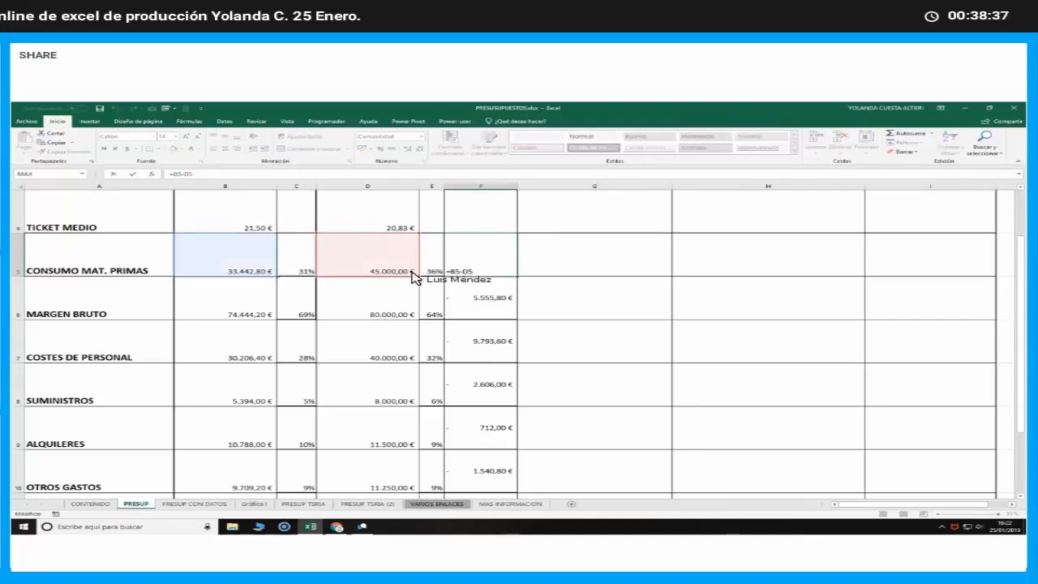
key(Home)
key(Right)
text(()
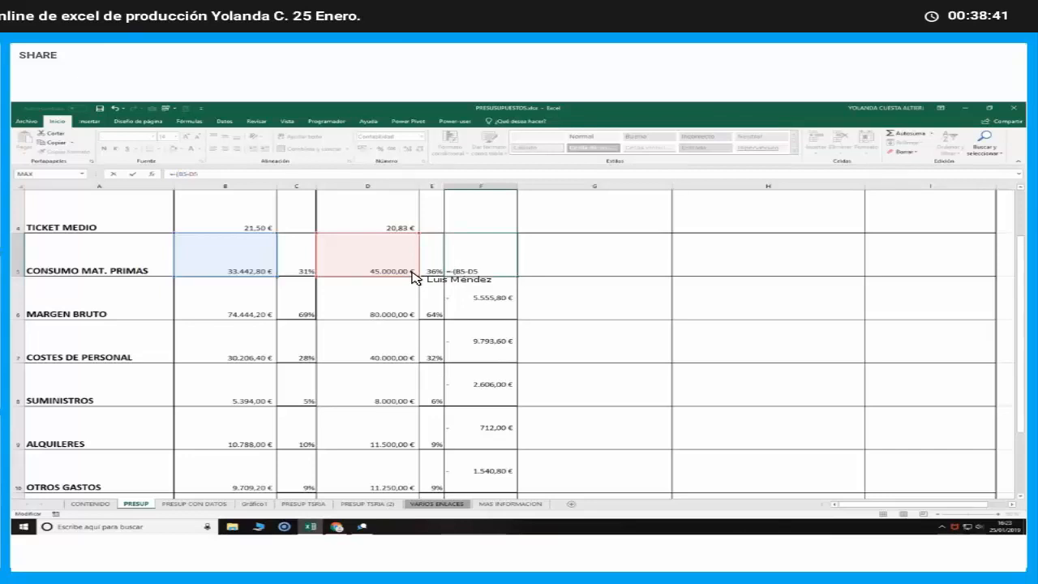
key(ctrl+Return)
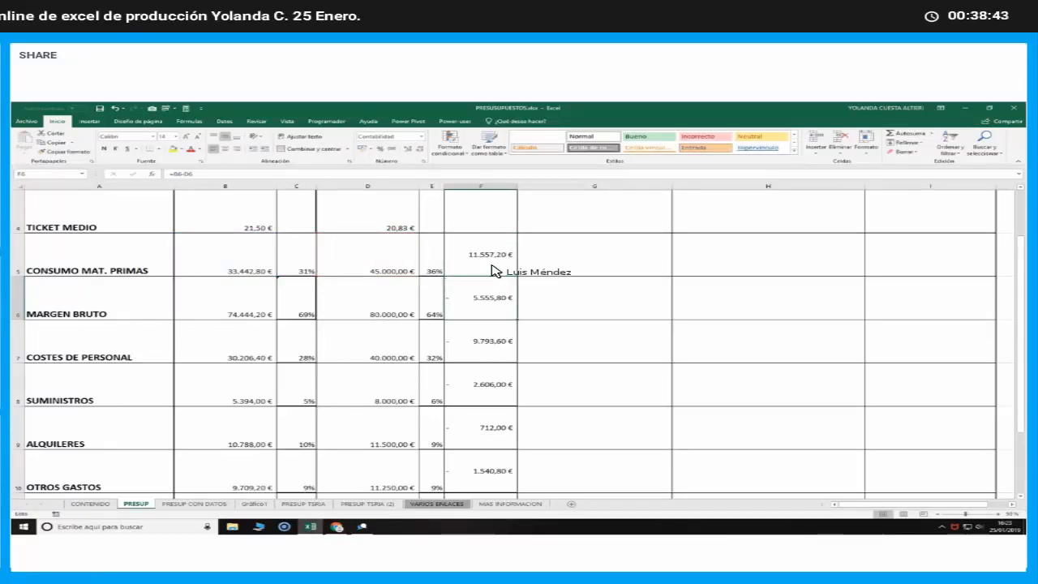
Fill the sign-reversed DIFERENCIA formula from F5 down to BENEFICIO ANTES IMPUESTOS in F12
drag(521, 280, 494, 499)
click(495, 475)
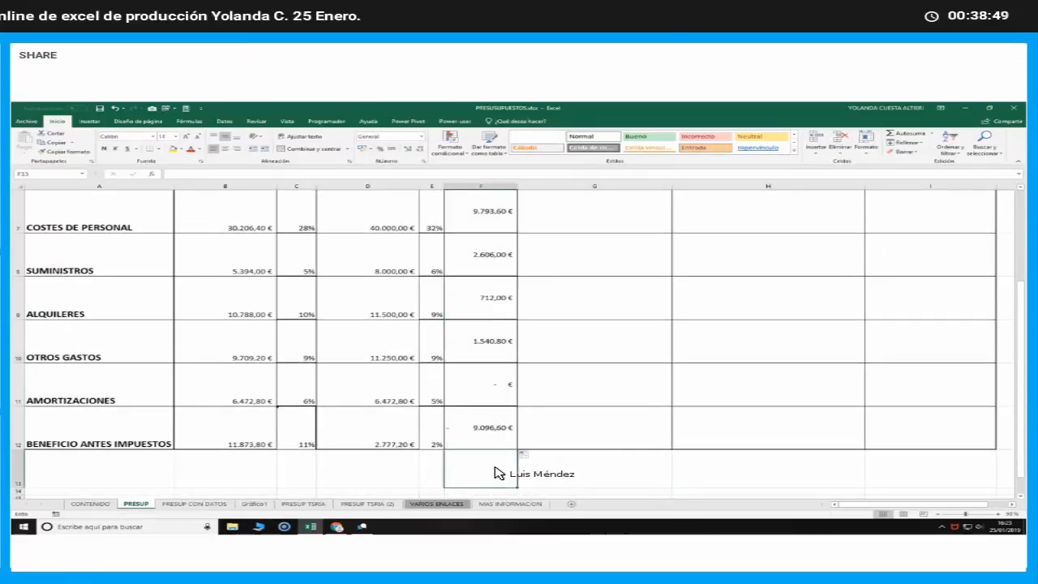
scroll(493, 470, up, 2)
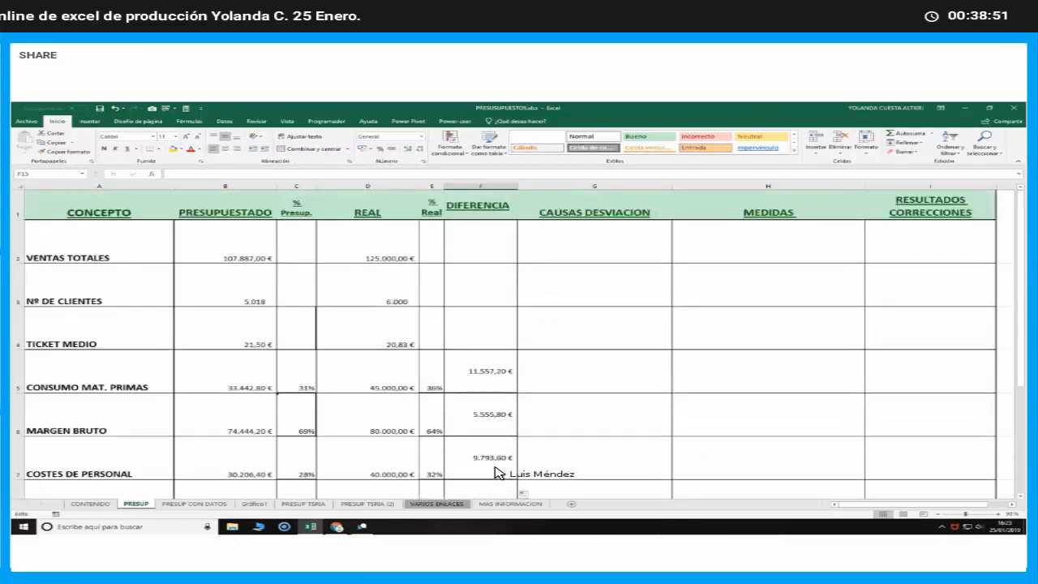
Review the DIFERENCIA amounts and formulas row by row from CONSUMO MAT. PRIMAS to BENEFICIO ANTES IMPUESTOS, and return to the column header
click(489, 381)
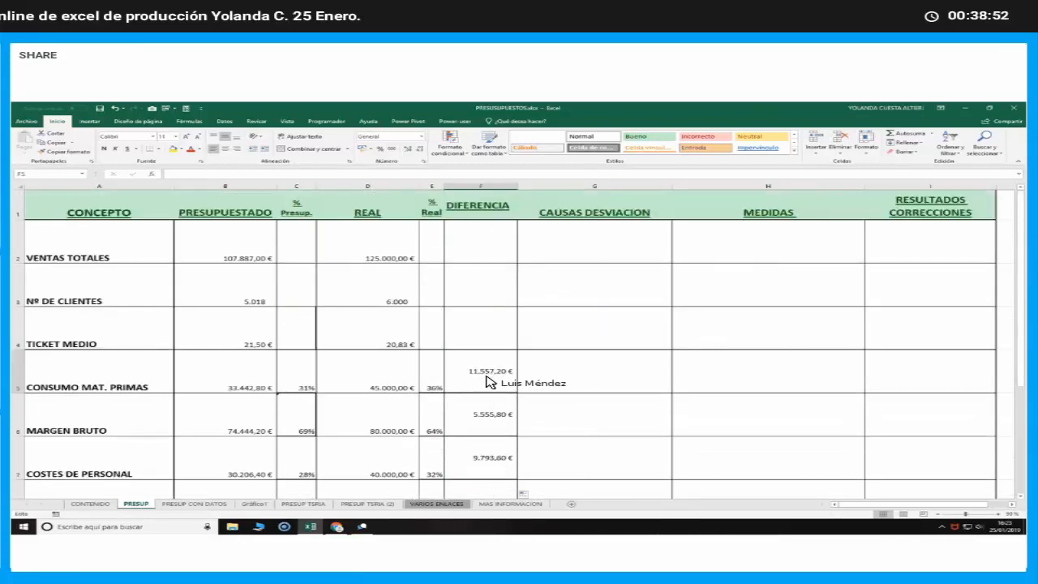
click(489, 427)
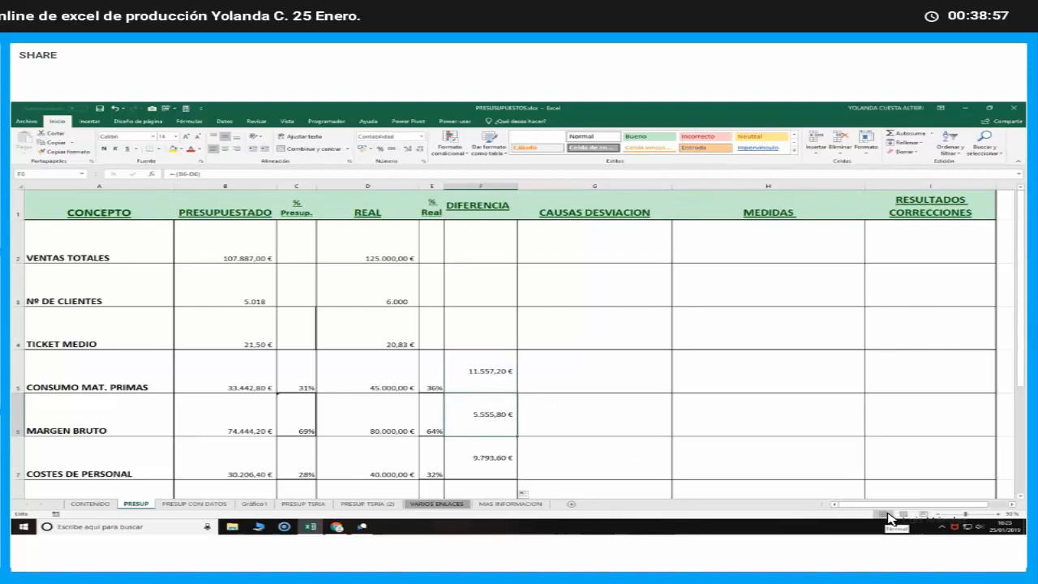
key(Down)
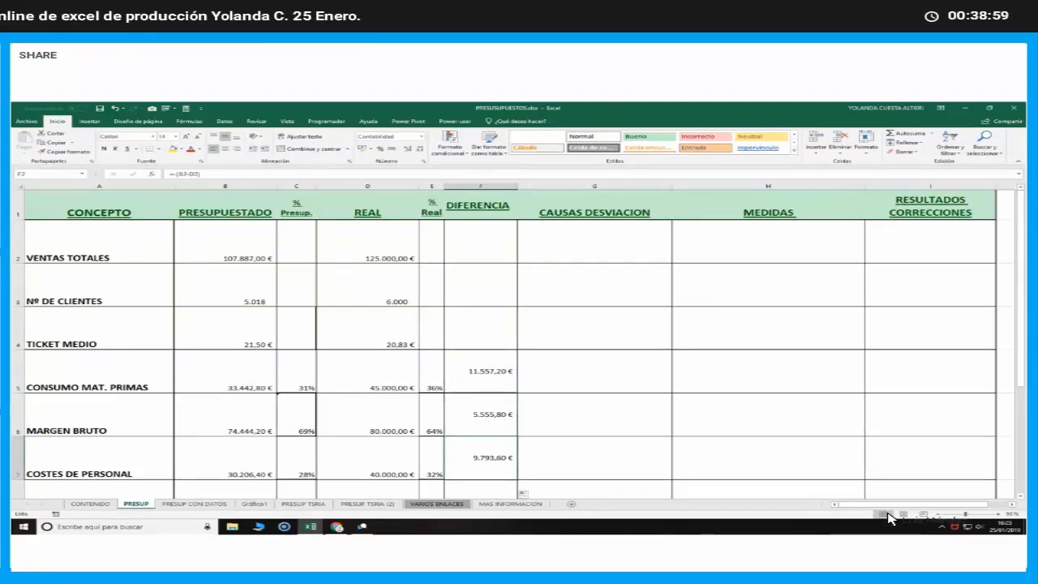
key(Down)
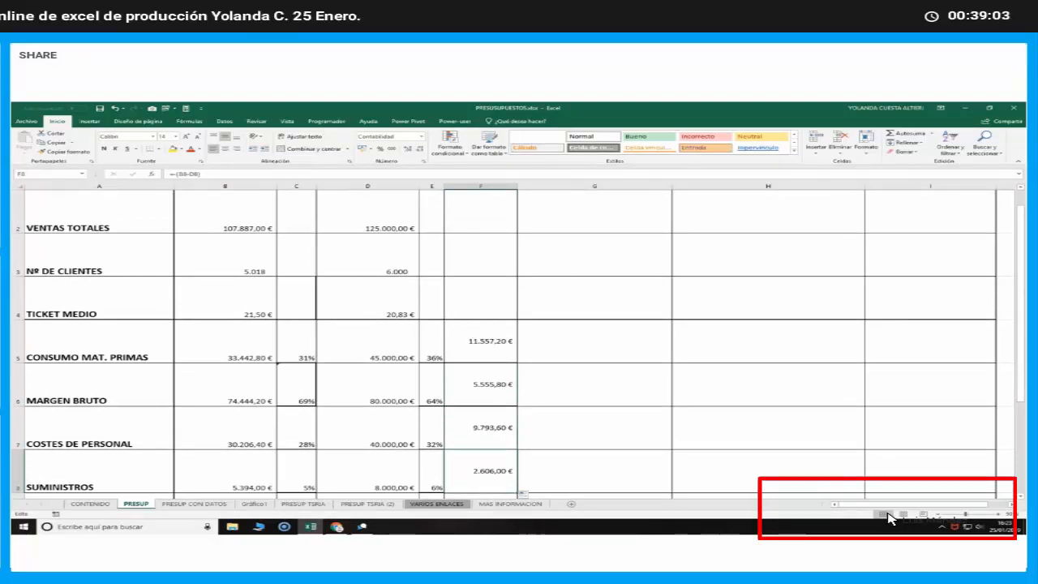
key(Down)
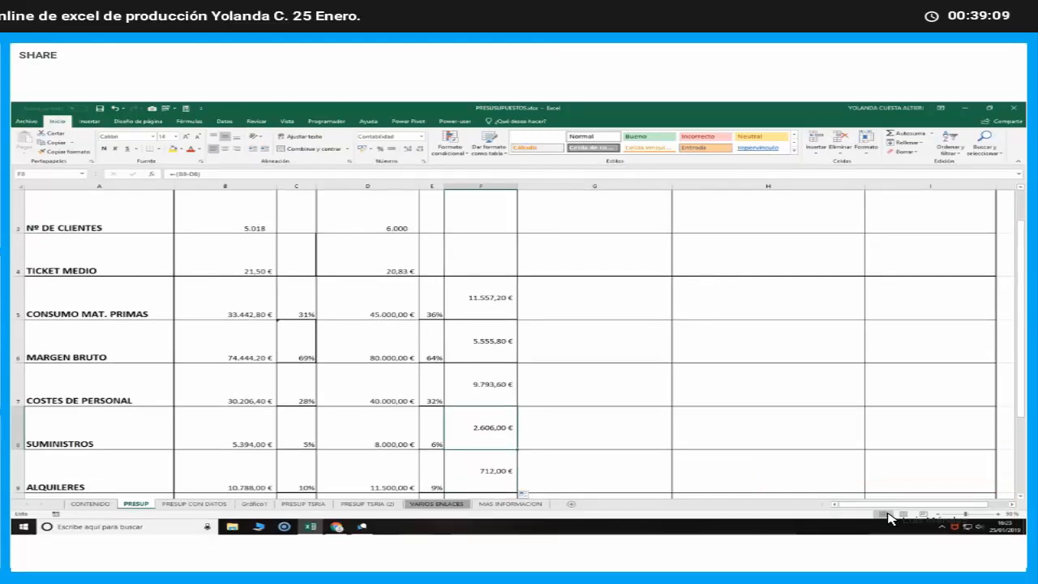
key(Down)
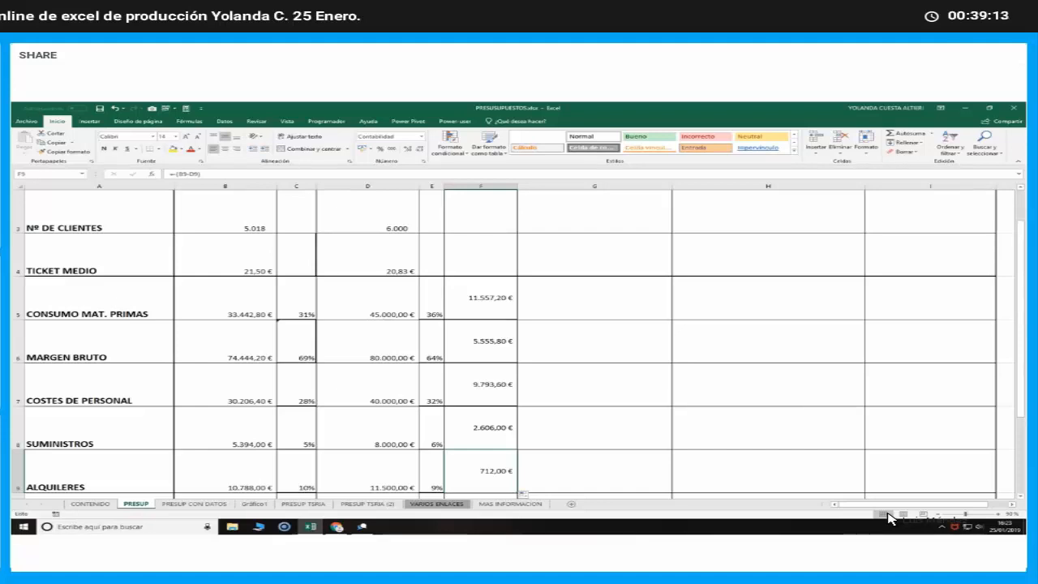
key(Down)
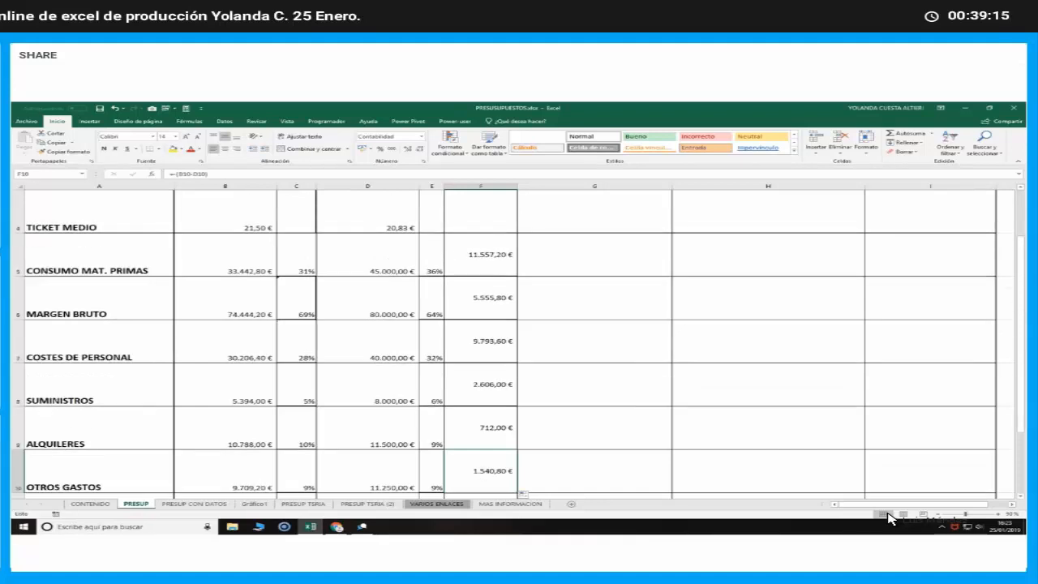
key(Down)
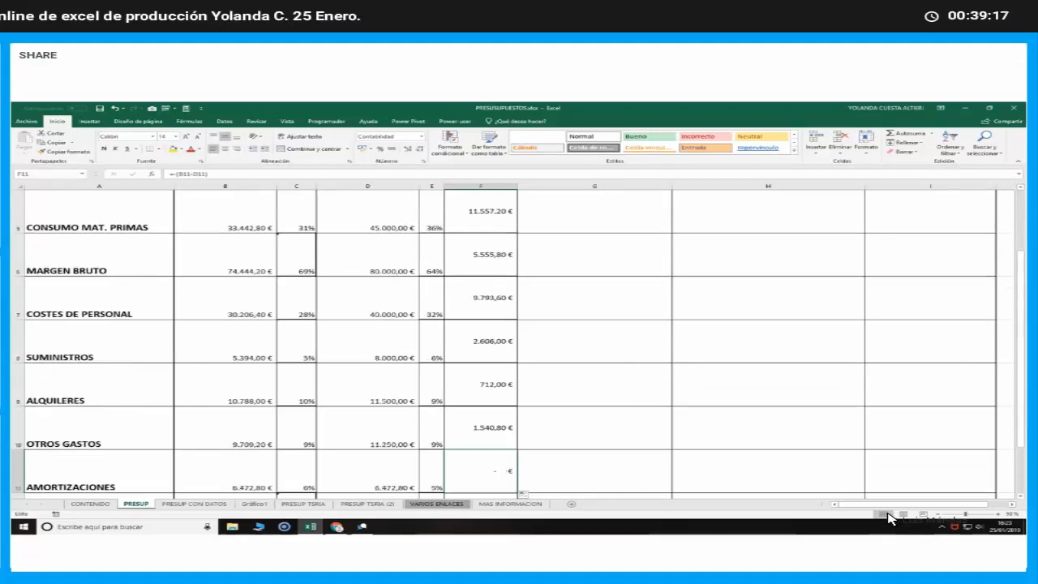
key(Down)
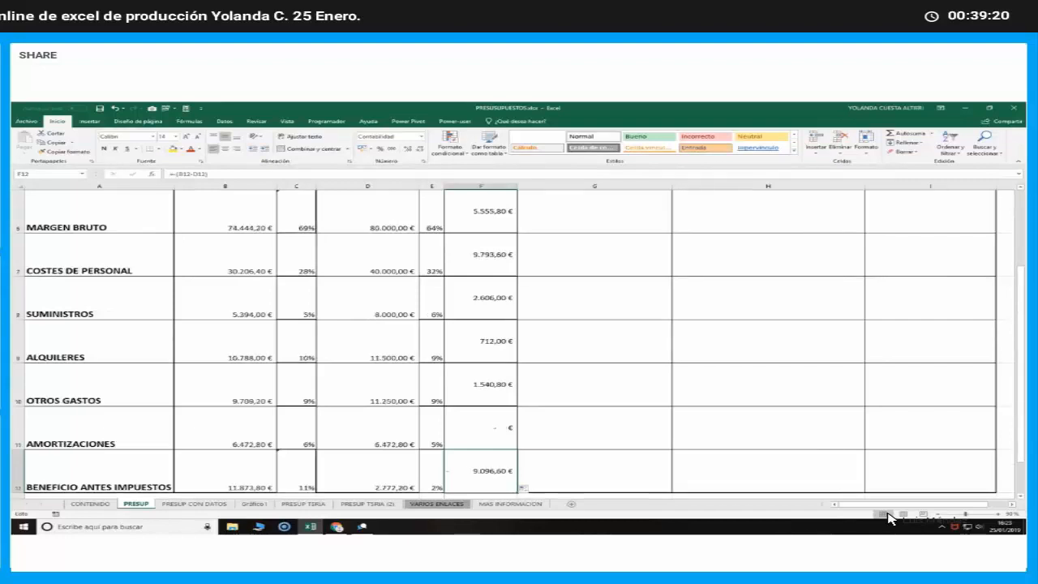
key(Down)
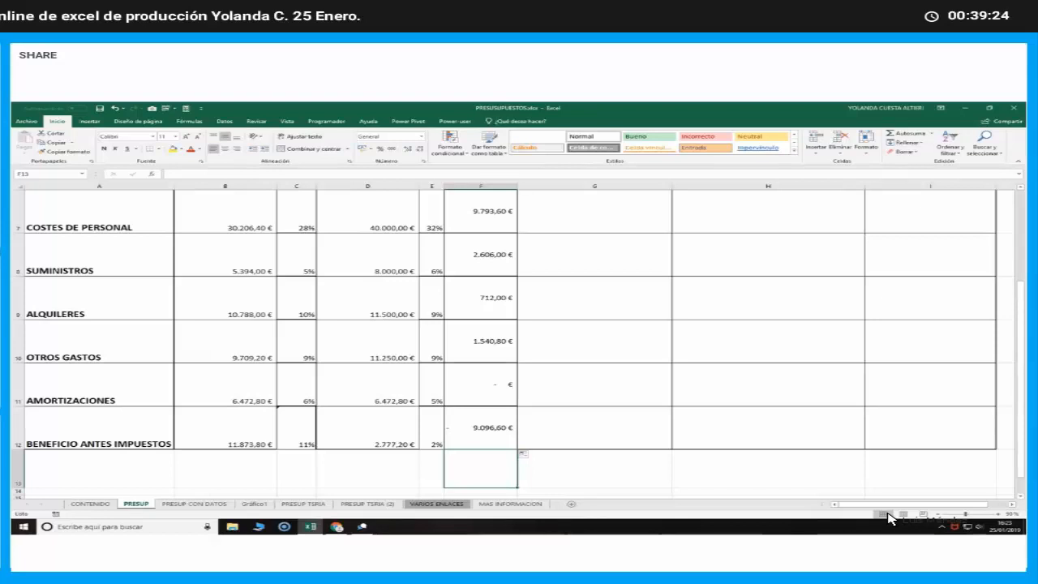
key(Up)
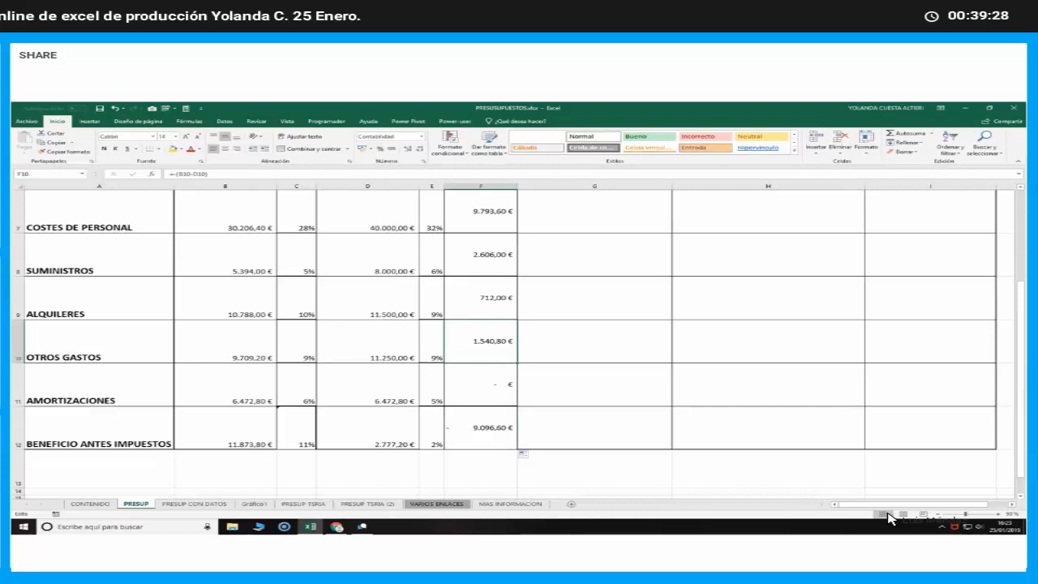
key(Up)
key(Up)
key(Up)
key(Up)
key(Up)
key(Up)
key(Up)
key(Up)
key(Up)
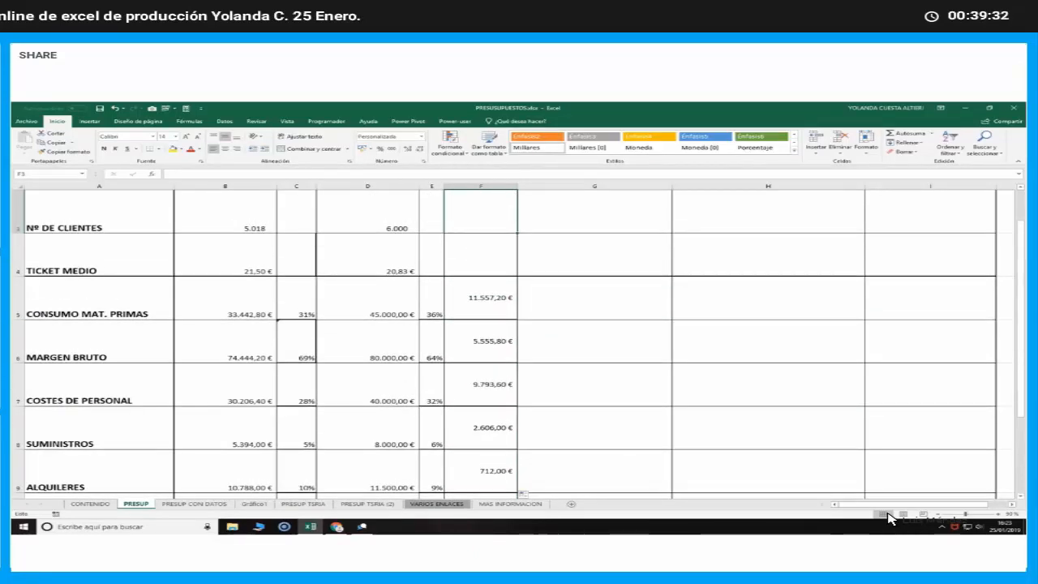
key(Up)
key(Up)
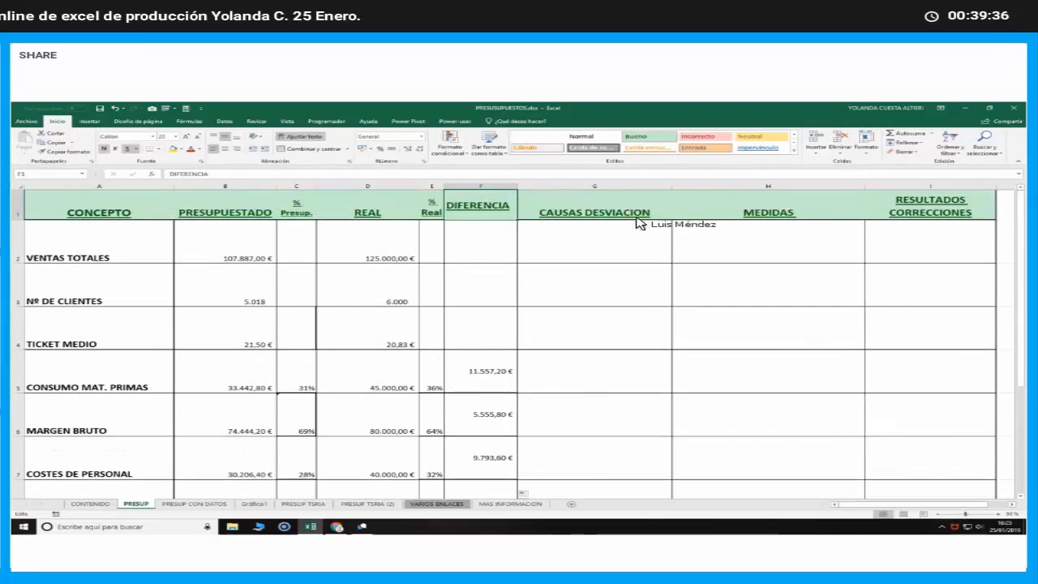
Enter "Se ha detectado una manipulacion incorrecta de los elementos comprados" as the deviation cause for CONSUMO MAT. PRIMAS in G5 and wrap its text
click(594, 375)
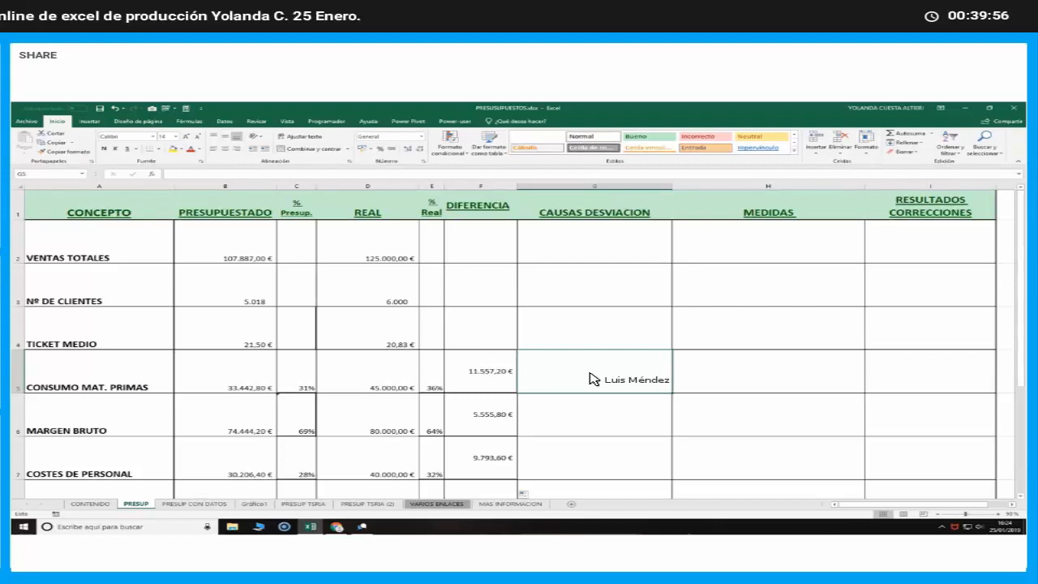
double_click(589, 373)
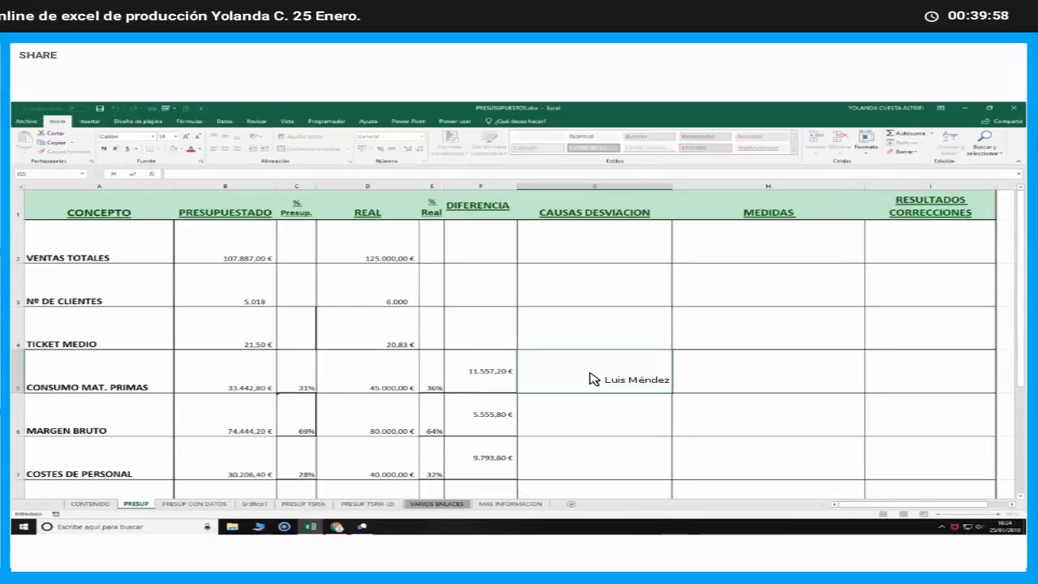
text(Se ha d)
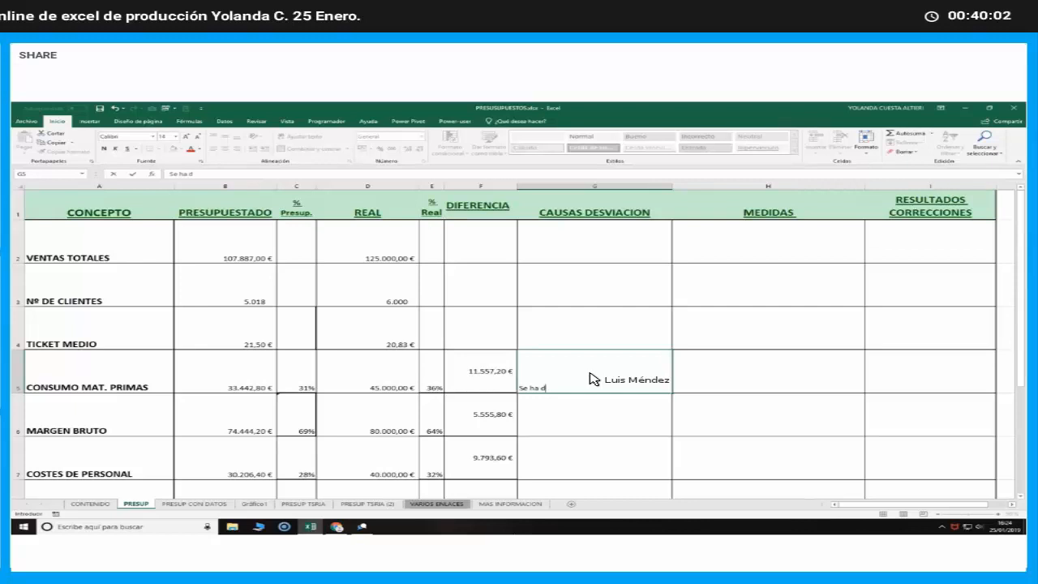
text(etecta)
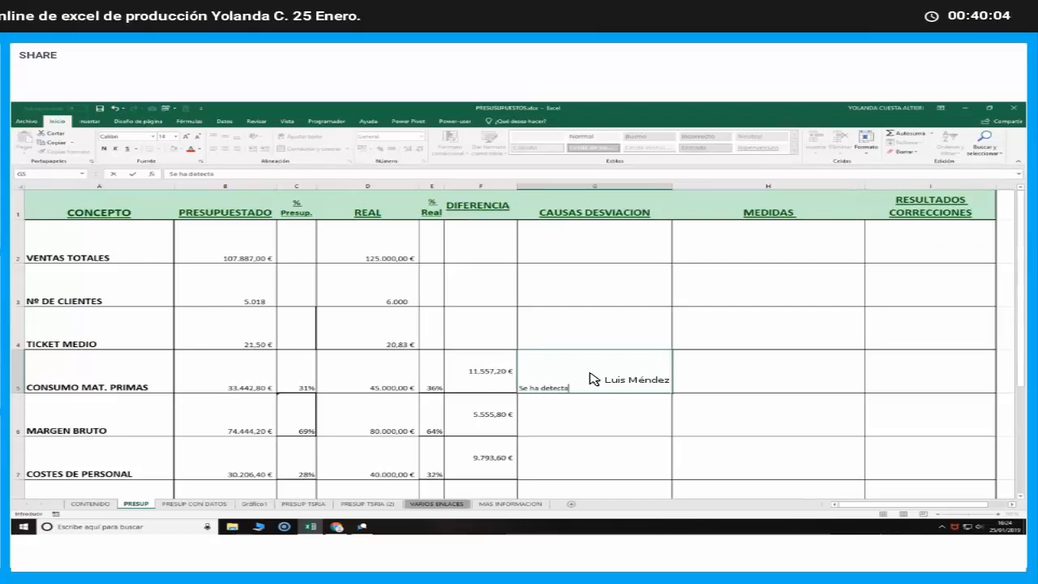
text(do una manipulacio)
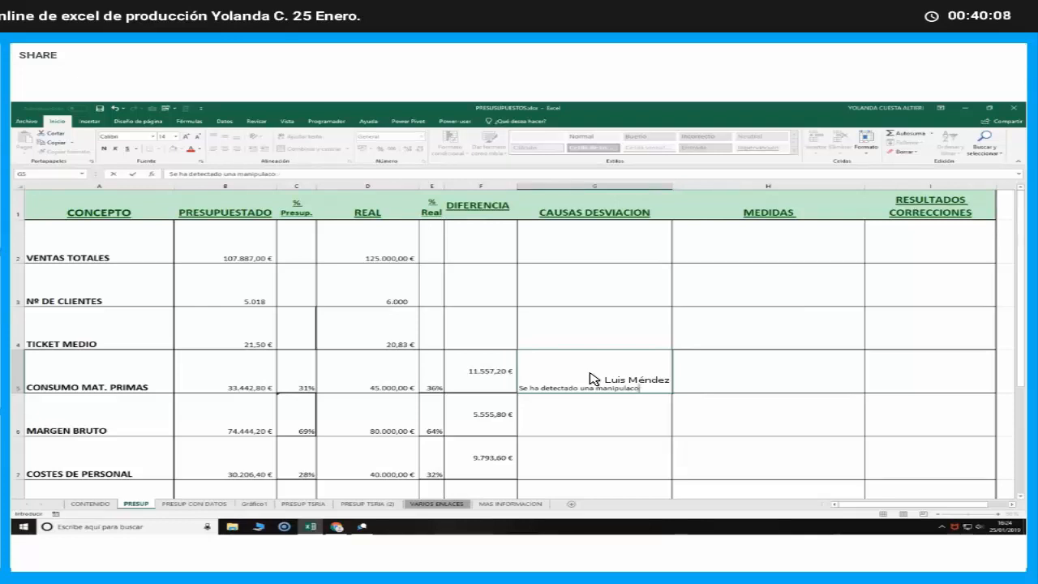
text(n inc)
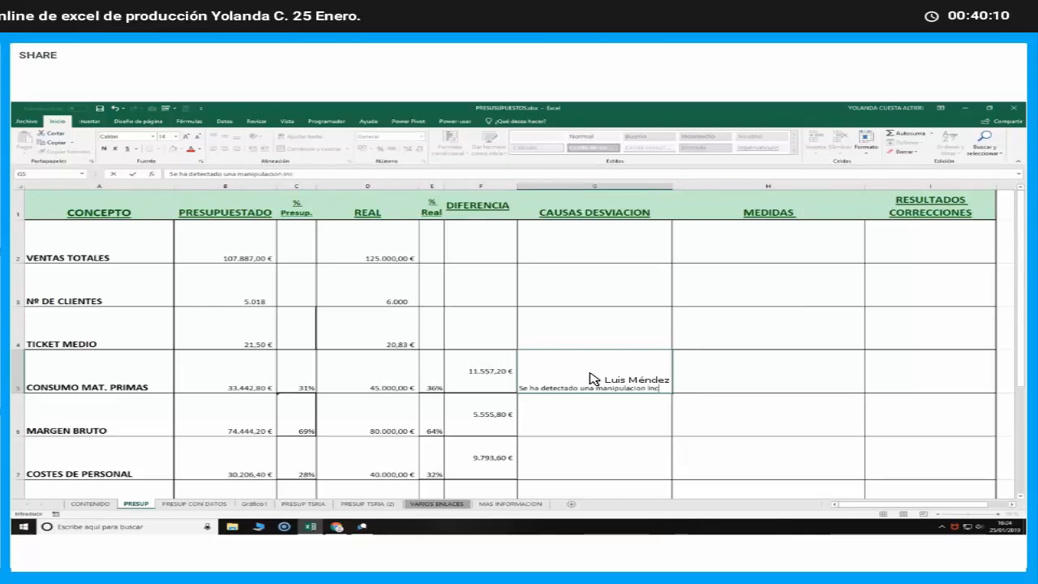
text(orrecta d)
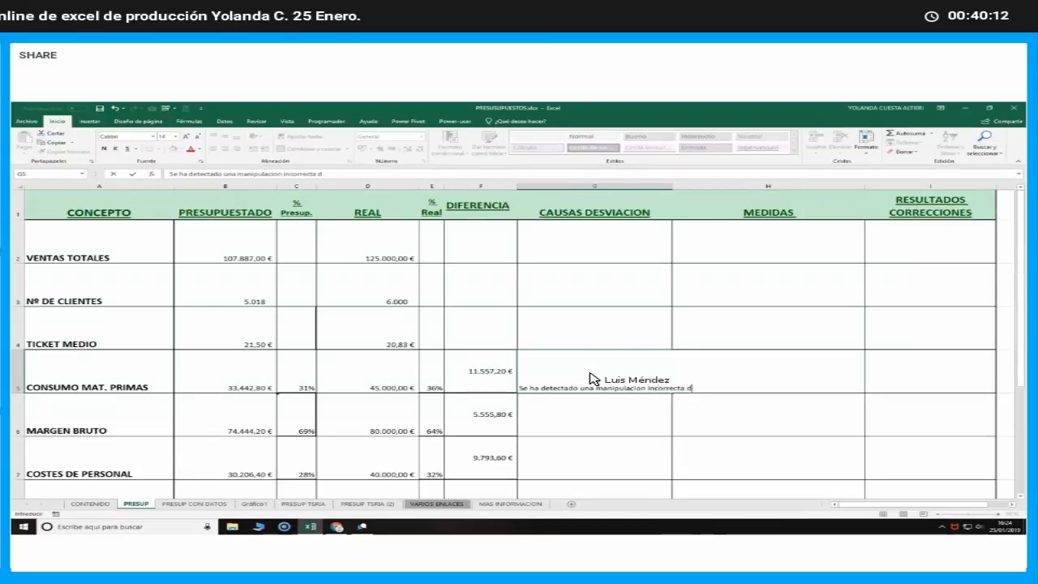
text(e los)
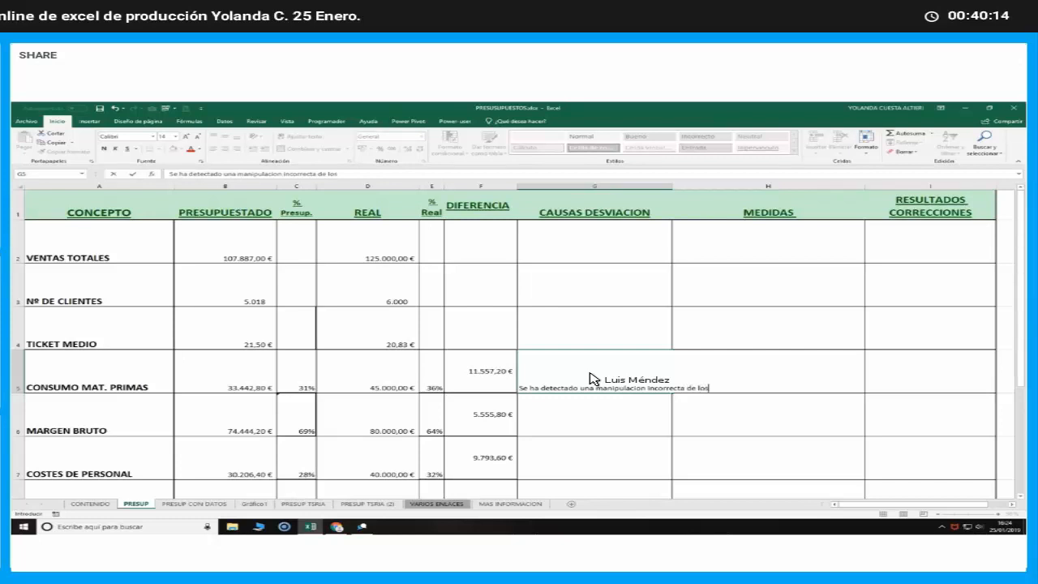
text( elemento)
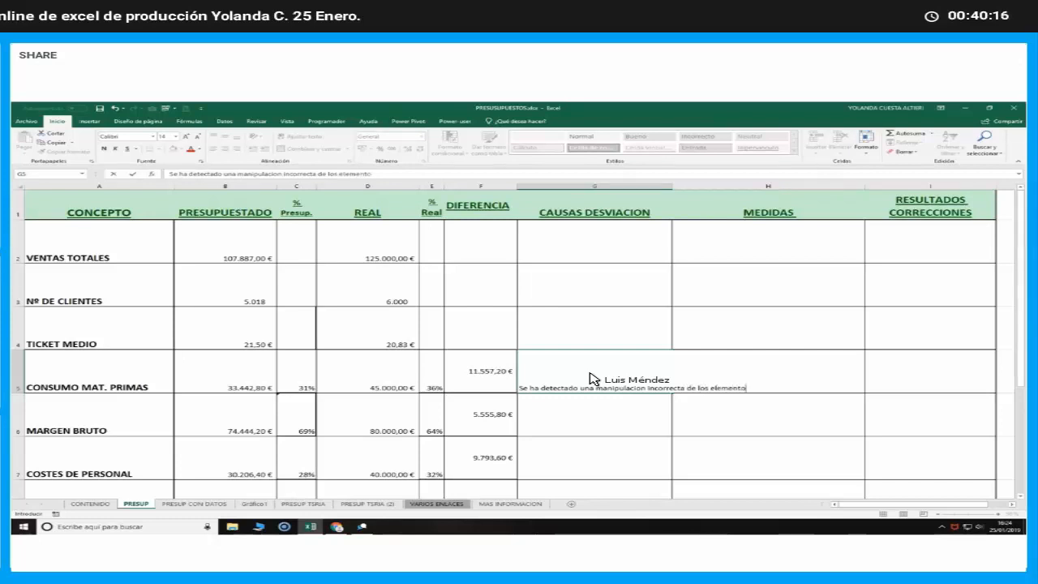
text(s comprados)
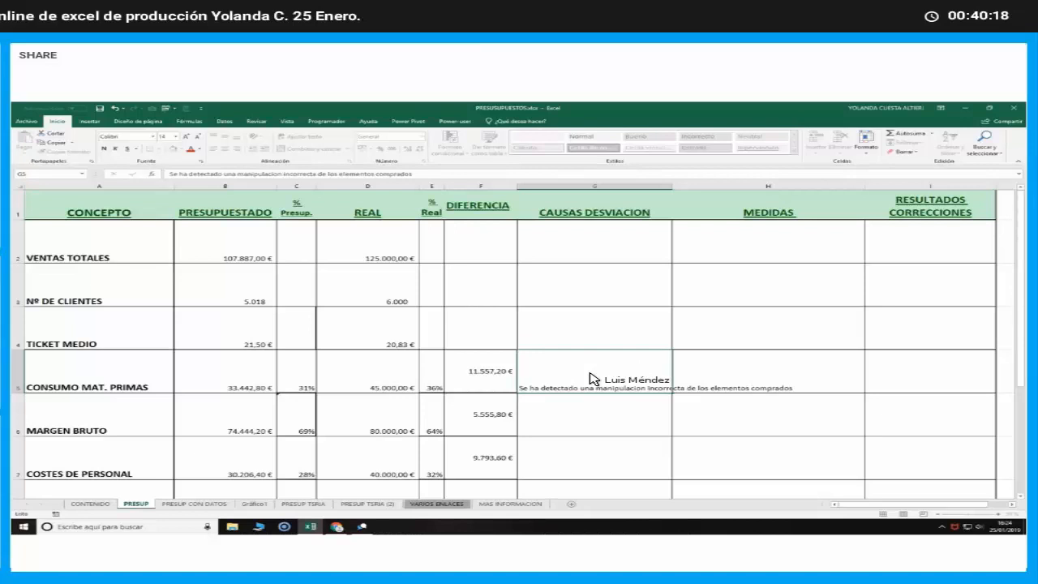
key(Return)
click(589, 379)
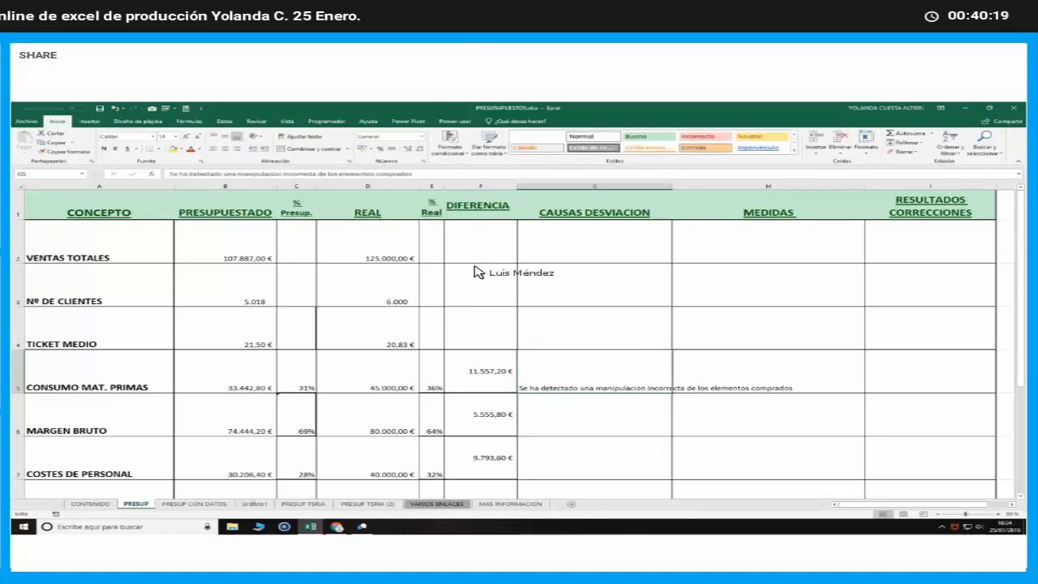
click(300, 136)
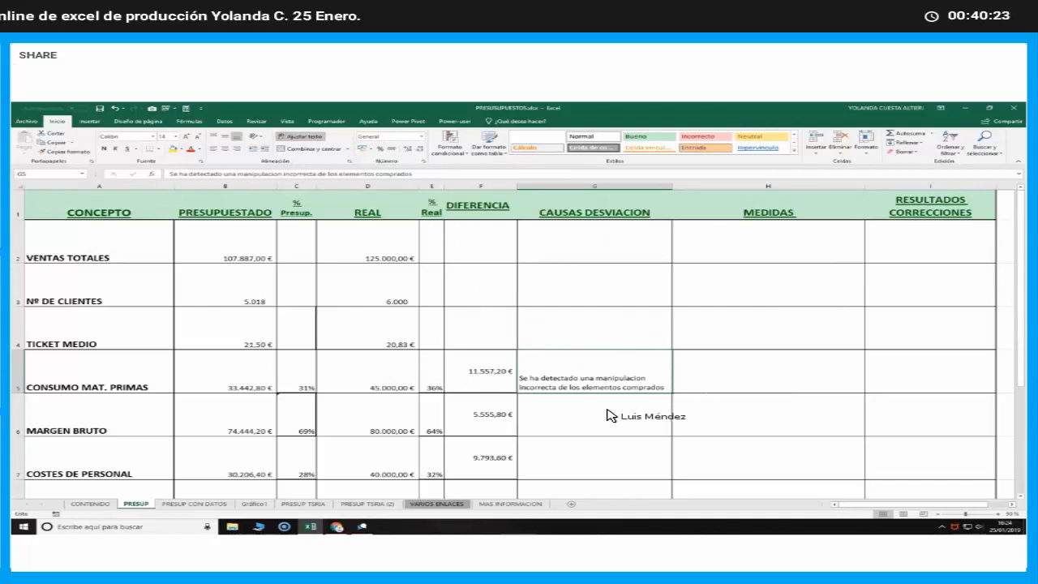
Enter "Se han necesitado mas personal extra de lo habitual" as the deviation cause for COSTES DE PERSONAL in G7 and wrap its text
click(597, 460)
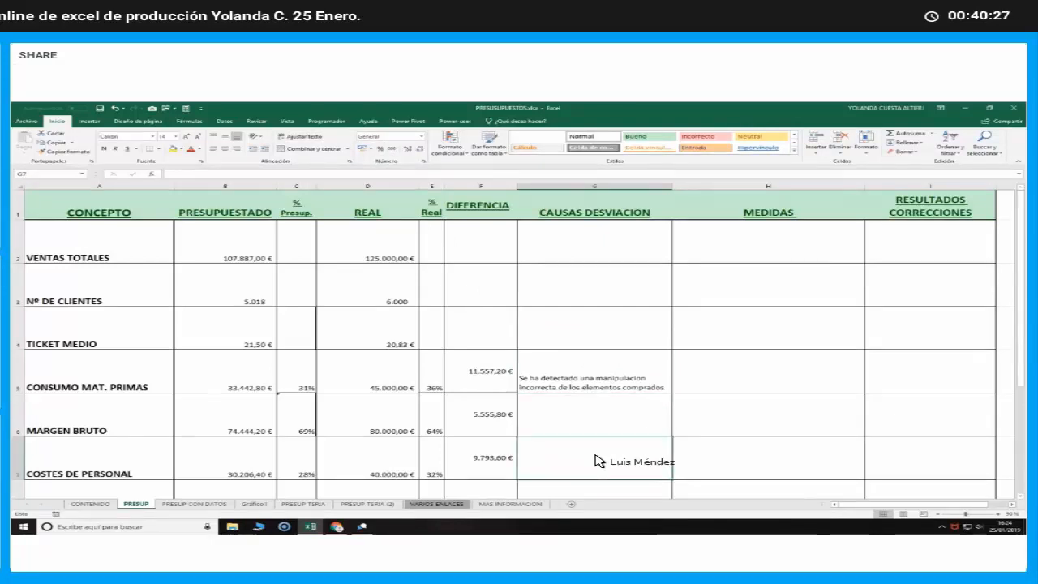
text(Se ha n)
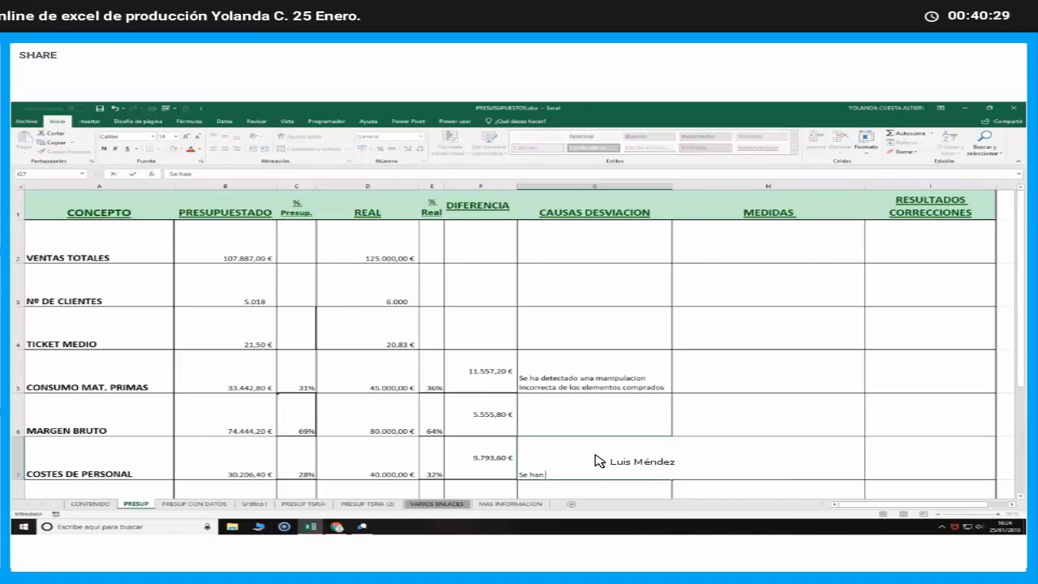
text( necesita)
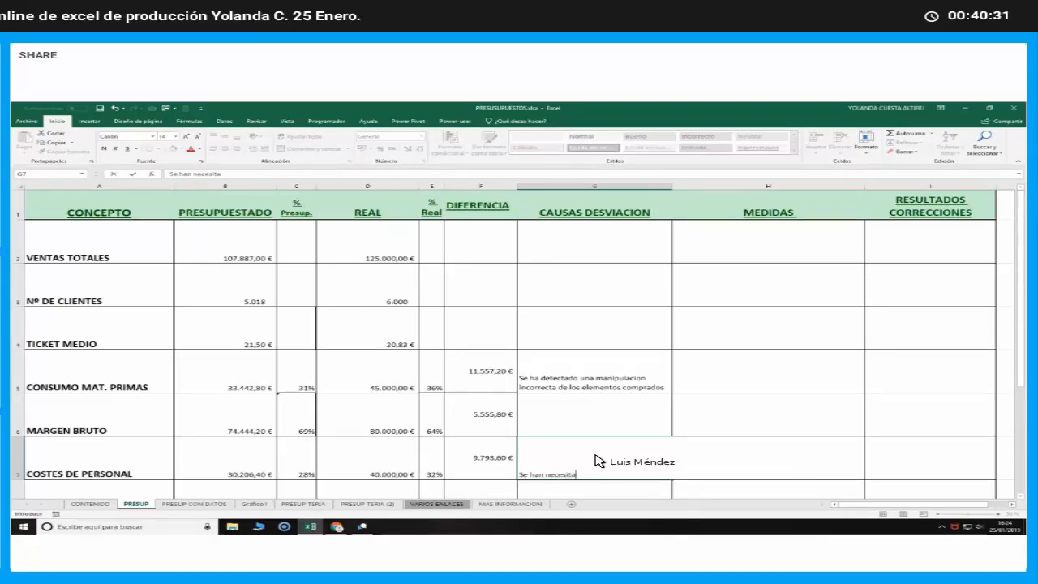
text(do mas per)
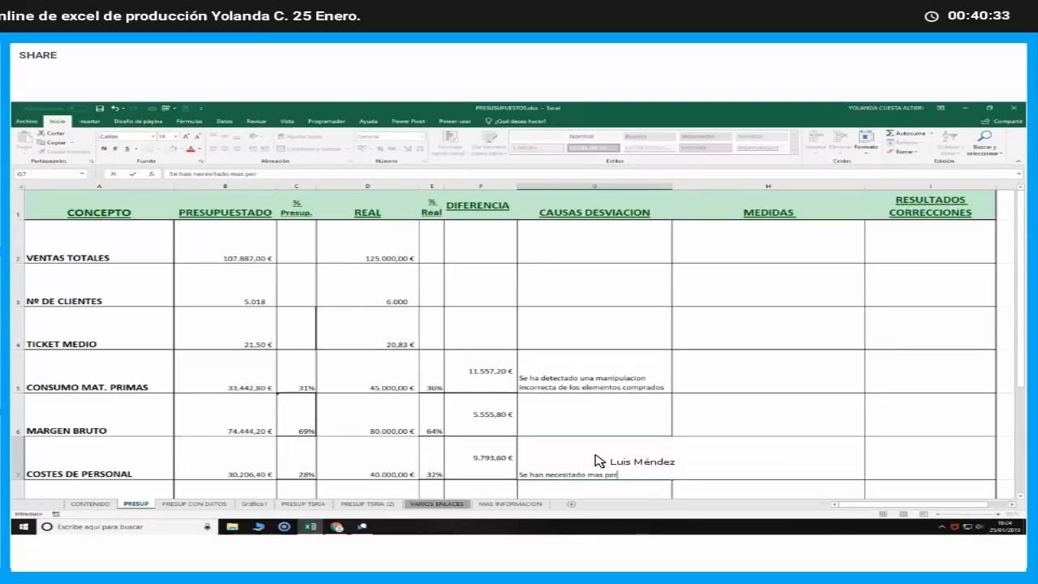
text(sonal extra)
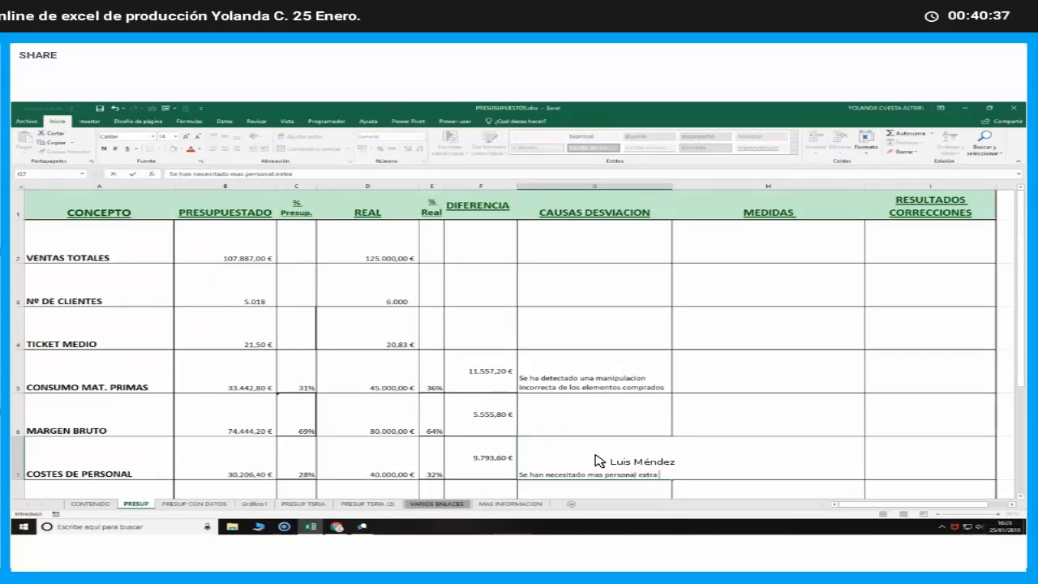
text( de lo hab)
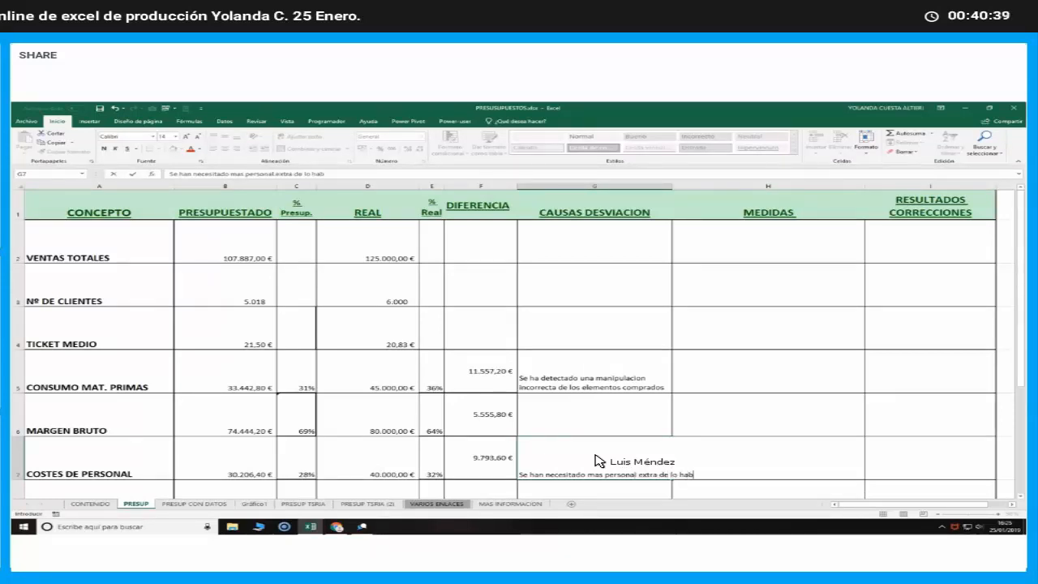
text(itual)
key(Return)
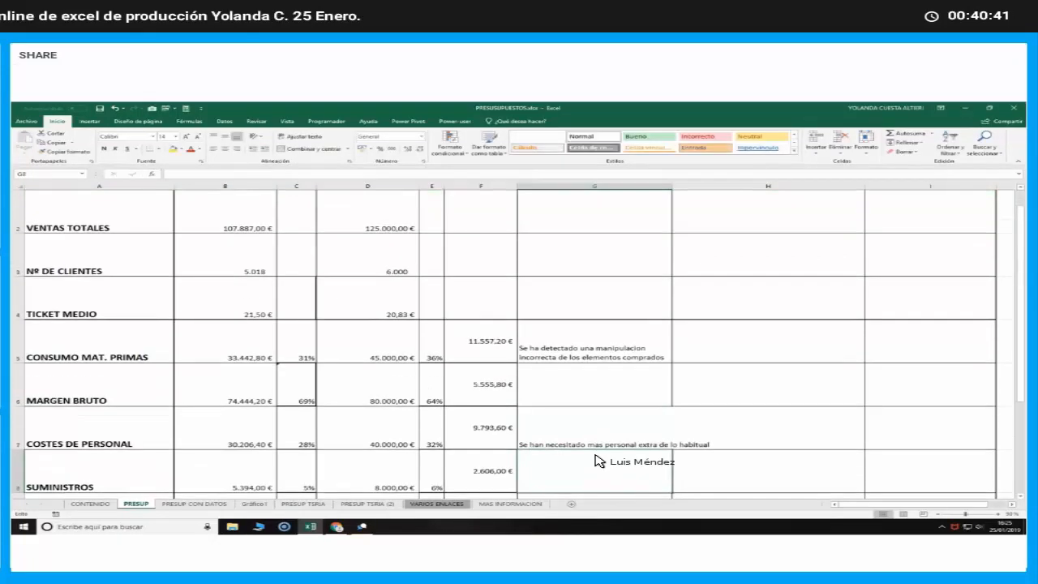
click(596, 438)
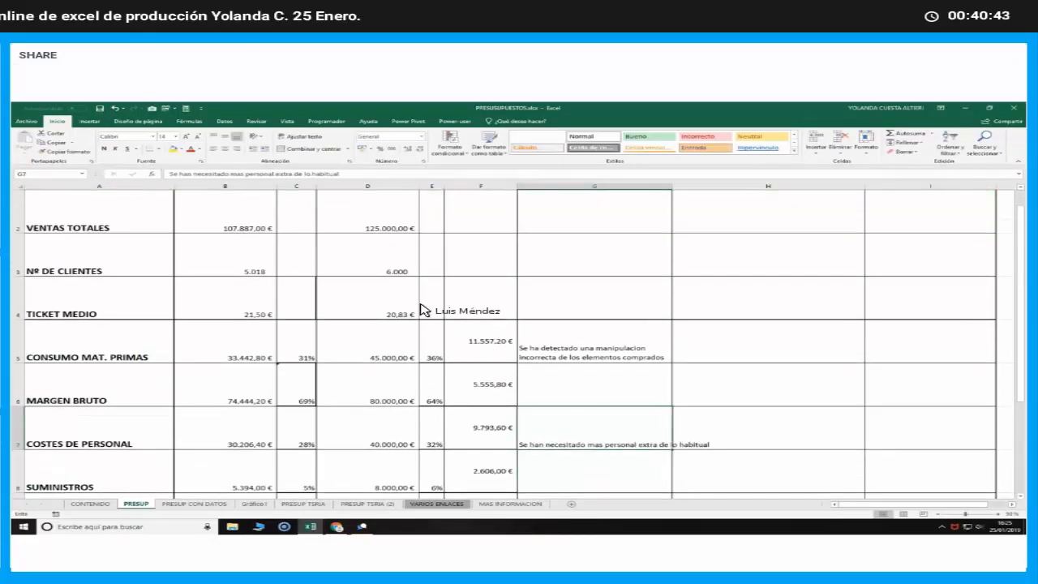
click(297, 135)
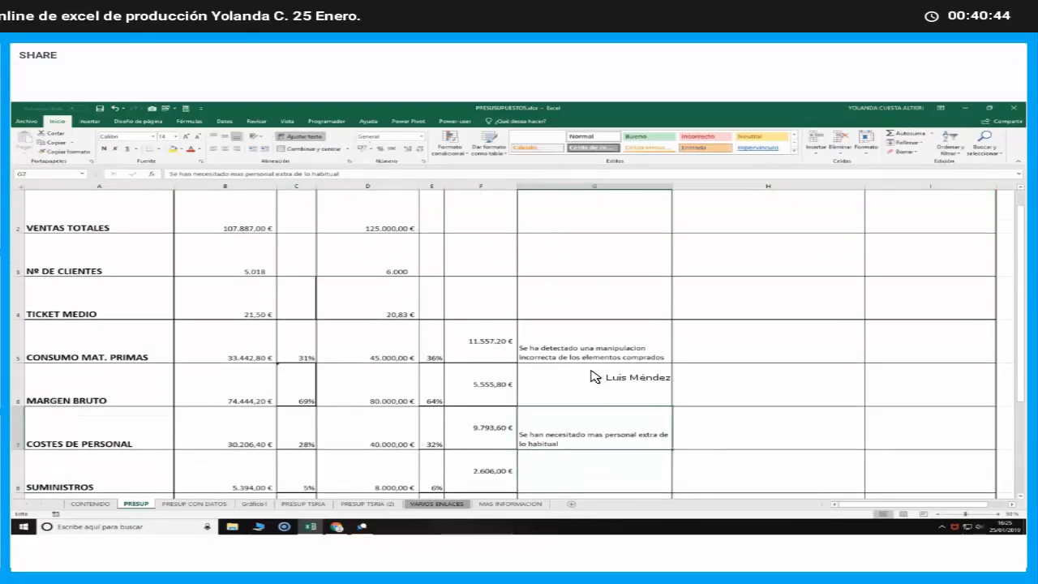
Correct the spelling of "manipulacion" to "manipulación" in the CONSUMO MAT. PRIMAS deviation cause in G5
click(583, 476)
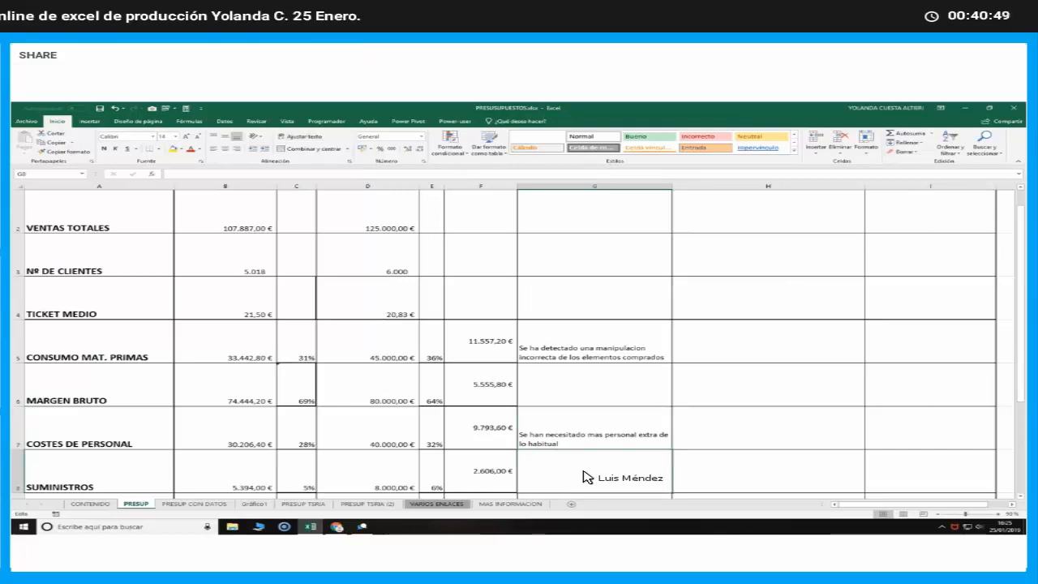
scroll(585, 476, down, 2)
scroll(585, 477, up, 1)
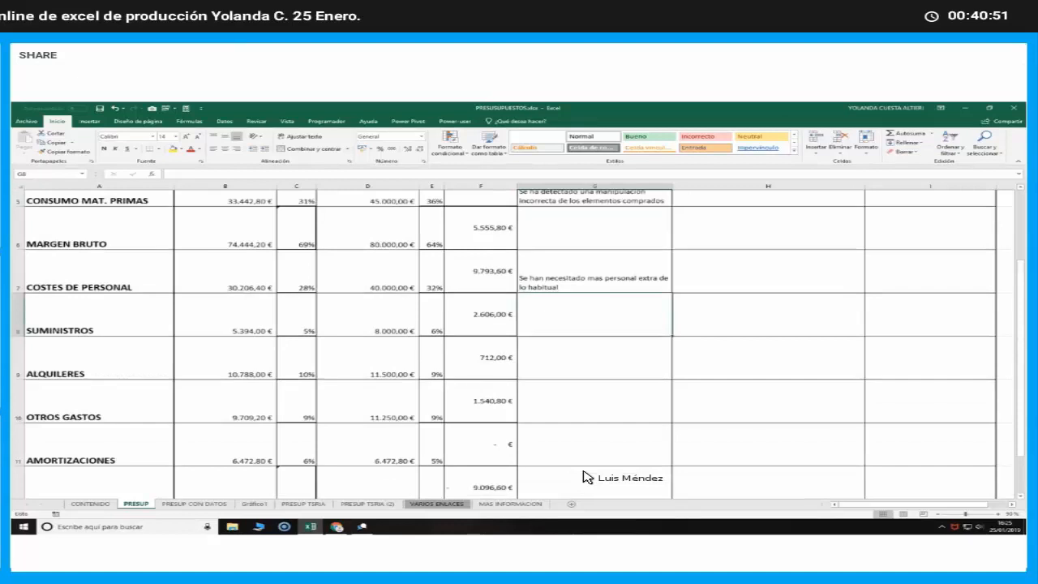
scroll(586, 477, up, 2)
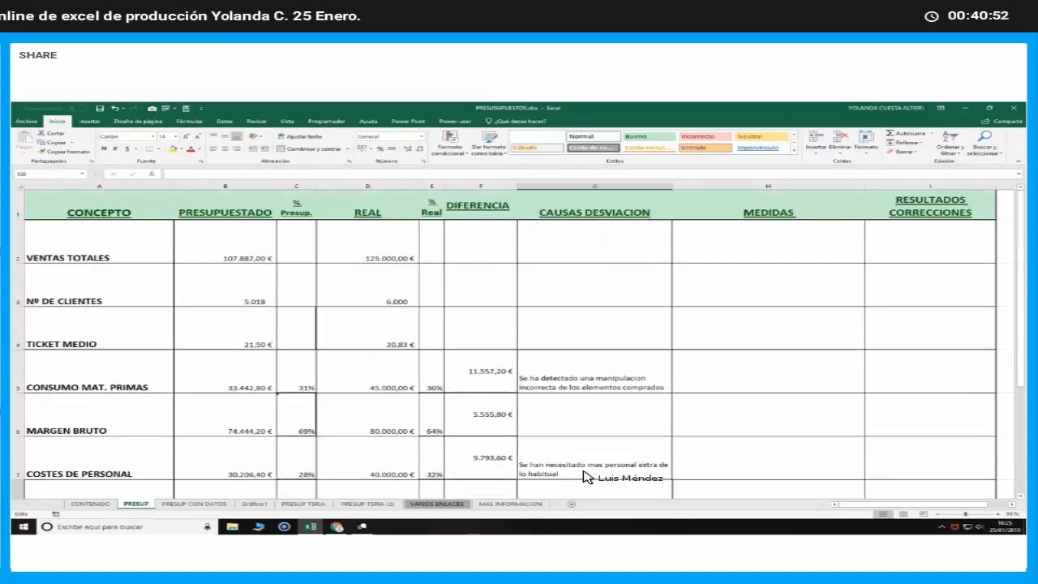
click(738, 377)
double_click(616, 381)
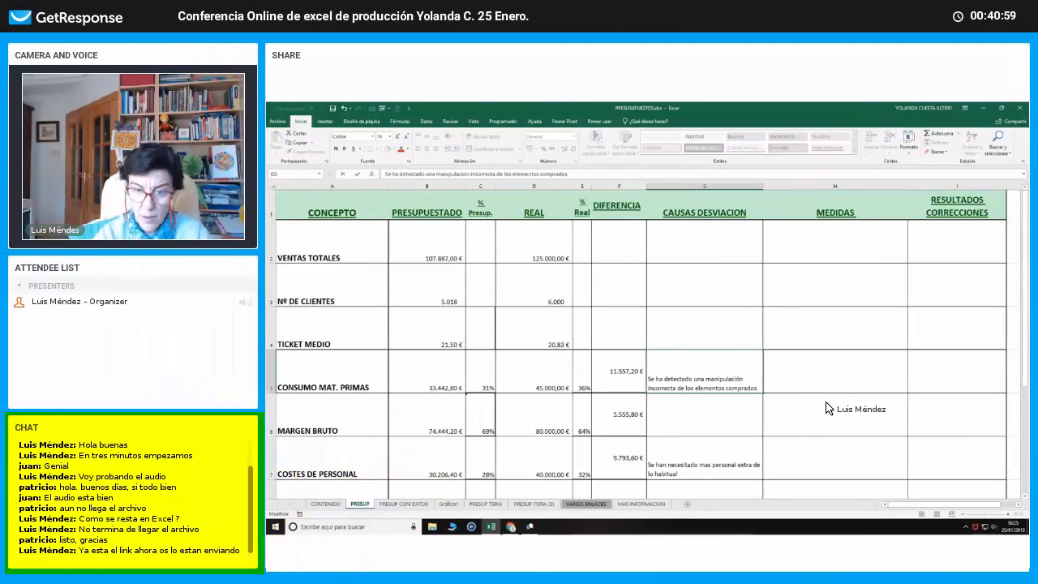
key(Return)
Enter "Repasar recetas y los tiempos de elaboración" as the MEDIDAS entry for CONSUMO MAT. PRIMAS in H5
click(826, 390)
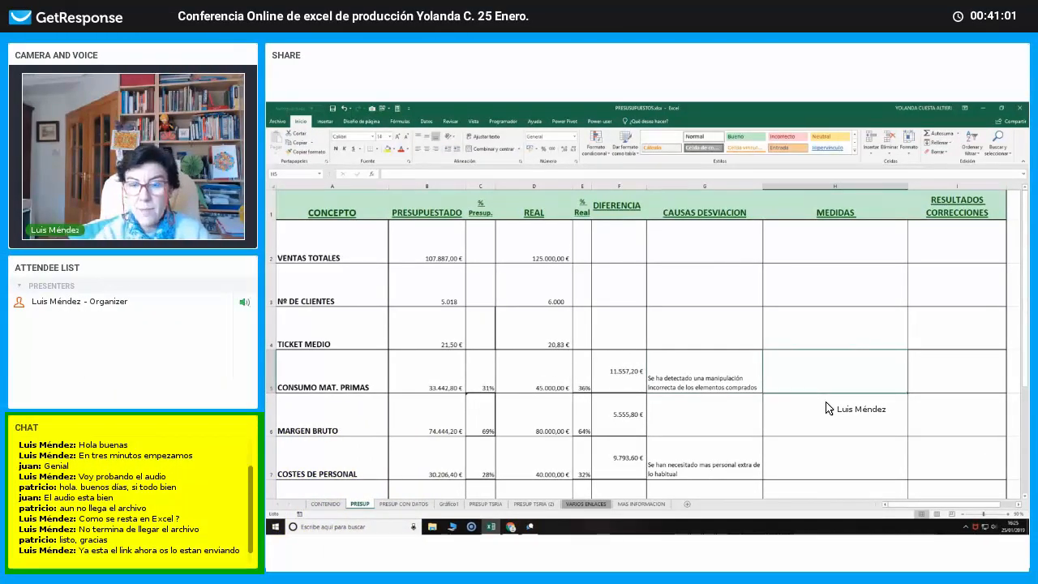
text(Repassa)
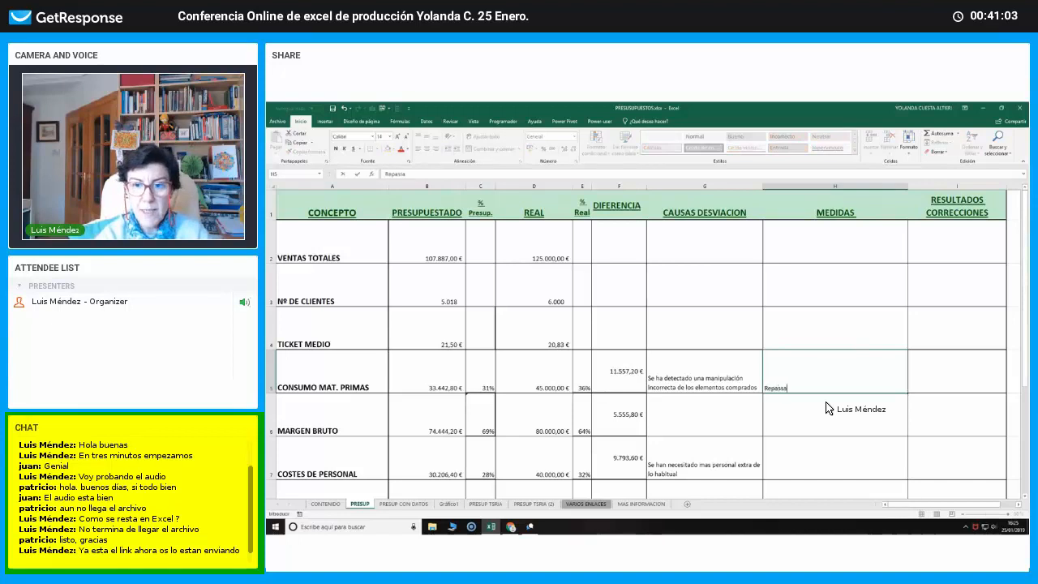
key(BackSpace)
key(BackSpace)
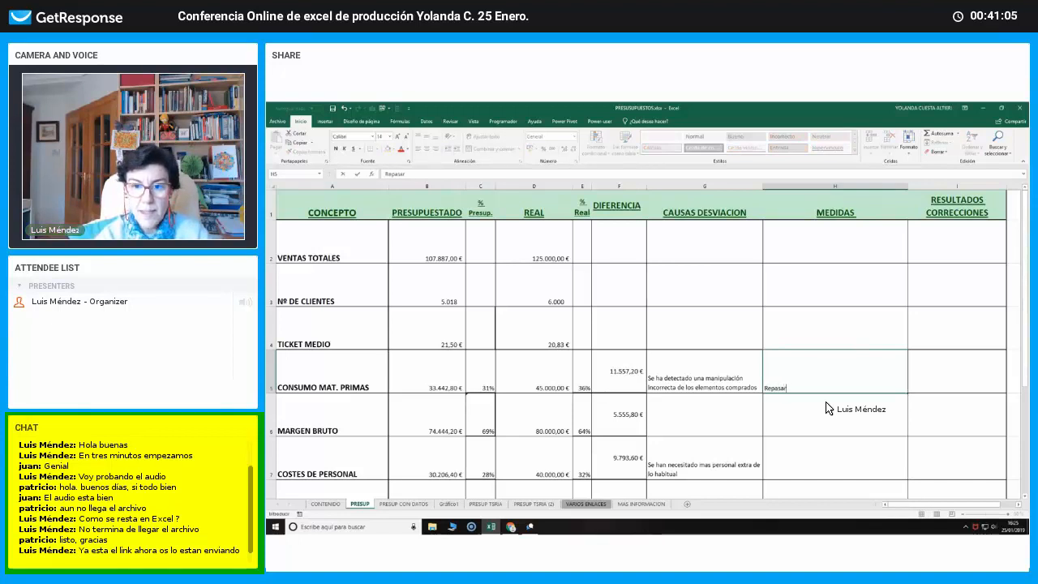
text(ar rec)
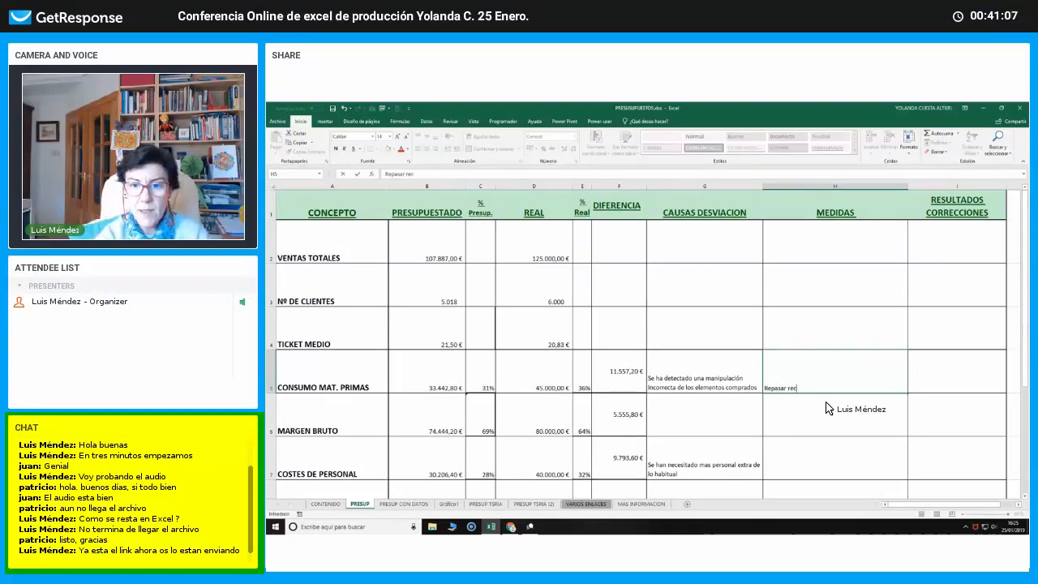
text(etas y los tiempos d)
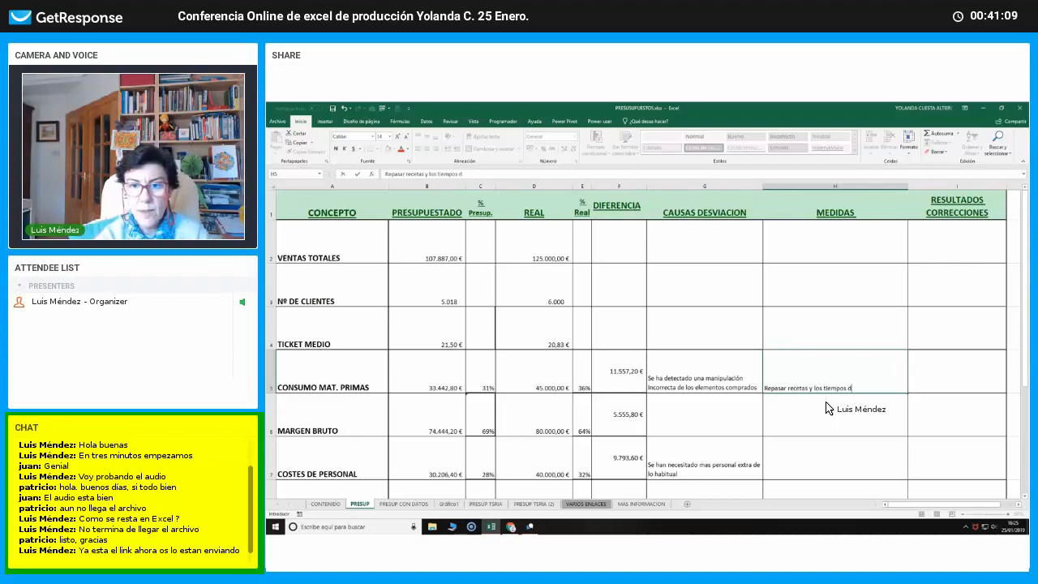
text(e elaborac)
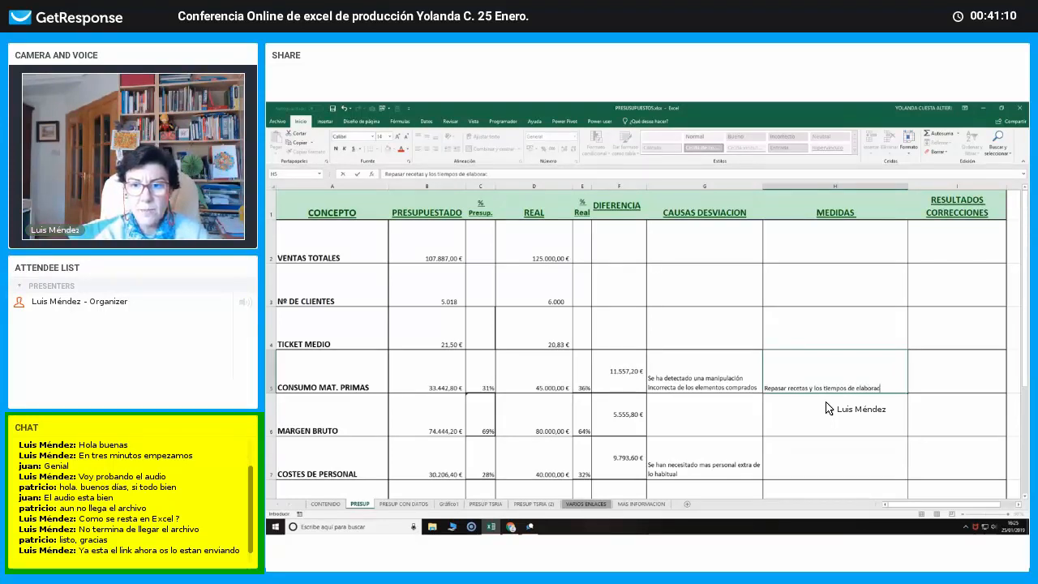
text(i)
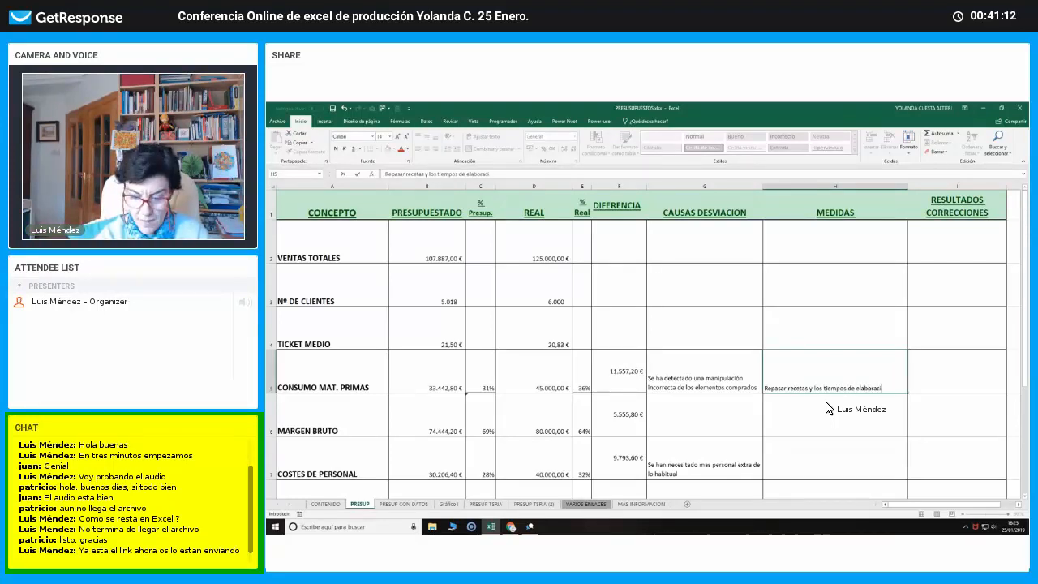
text(ón)
key(Return)
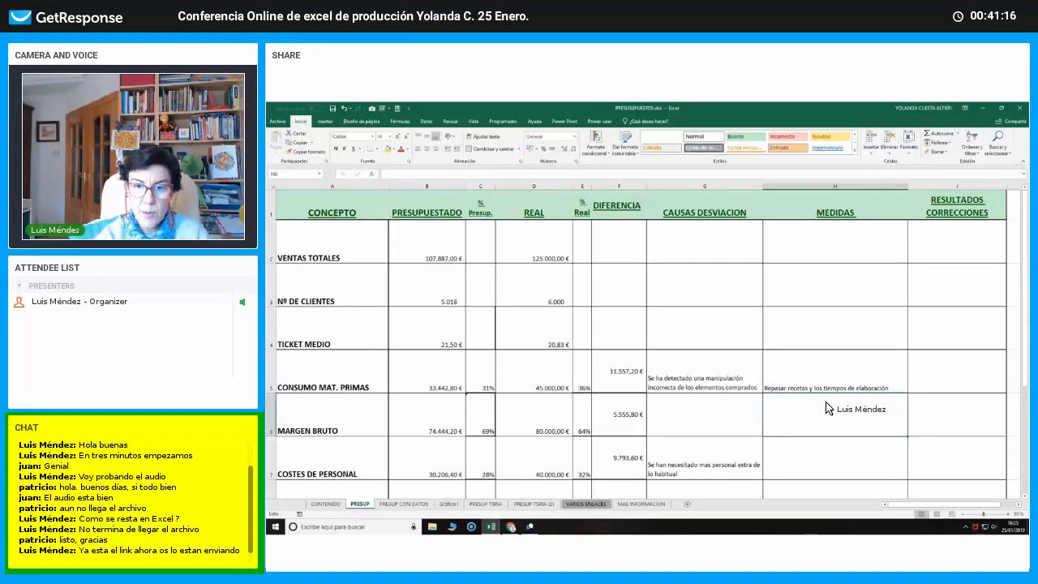
Enter "Analisis costes y adecuacion a los eventos precontratados" as the MEDIDAS entry for COSTES DE PERSONAL in H7
key(Return)
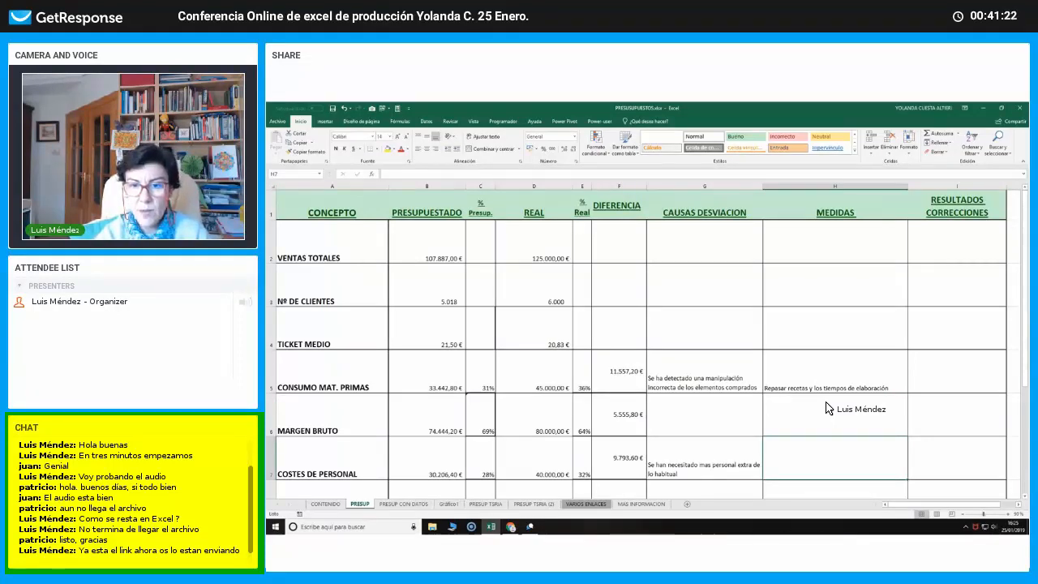
text(An)
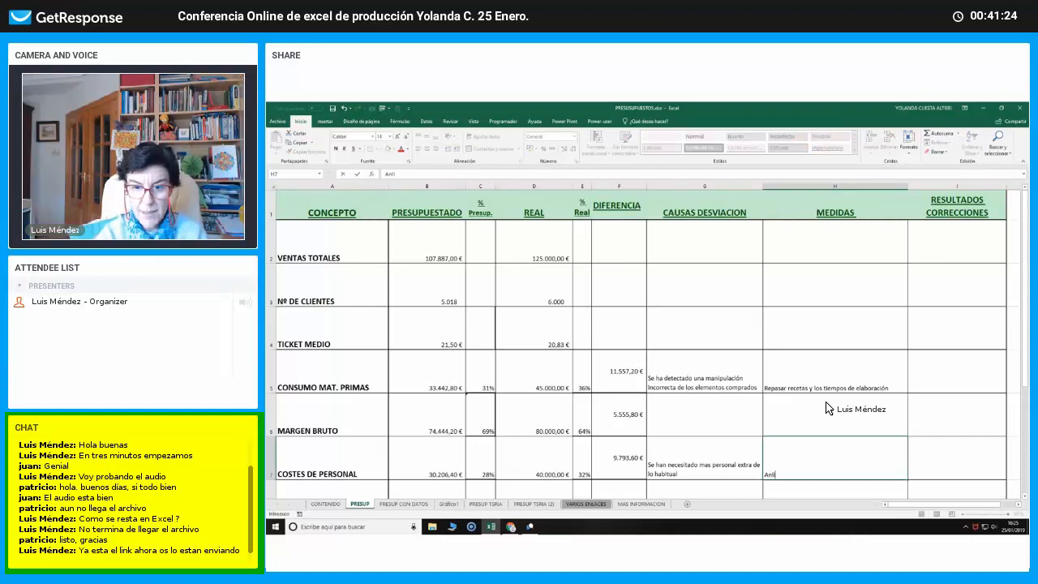
text(alisis cote)
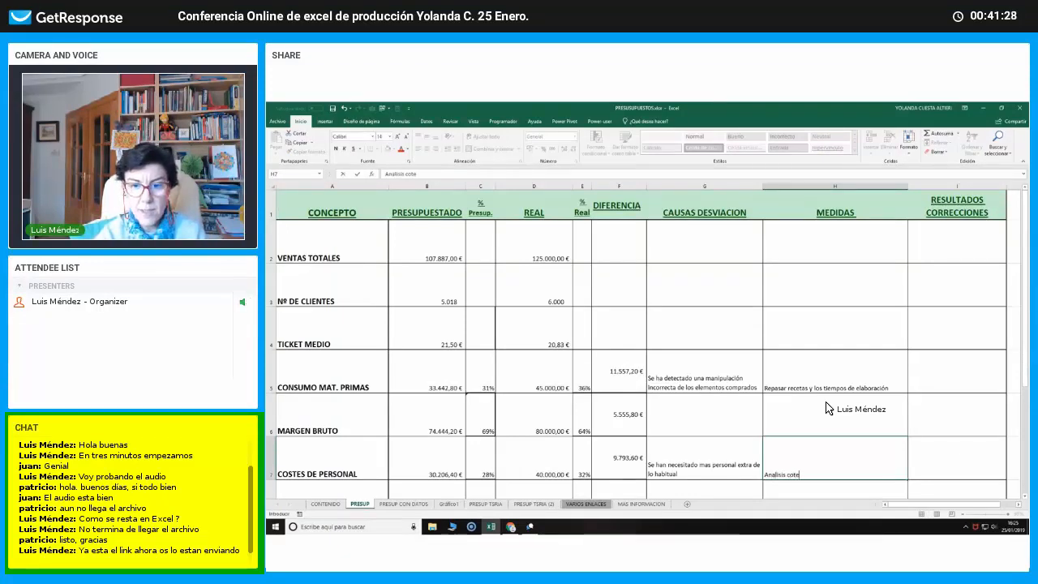
text(s stes y a)
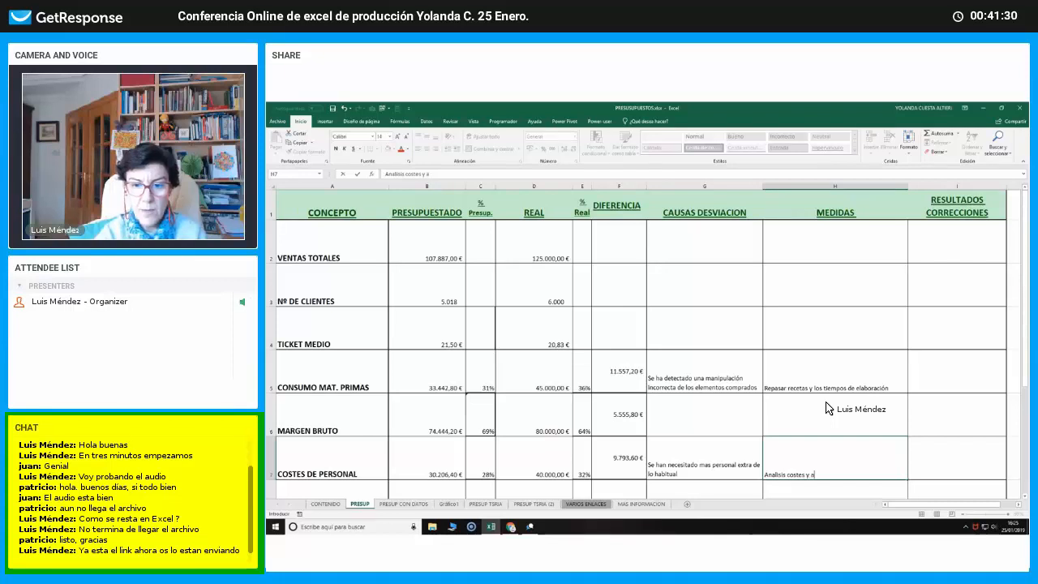
text(decuacion a l)
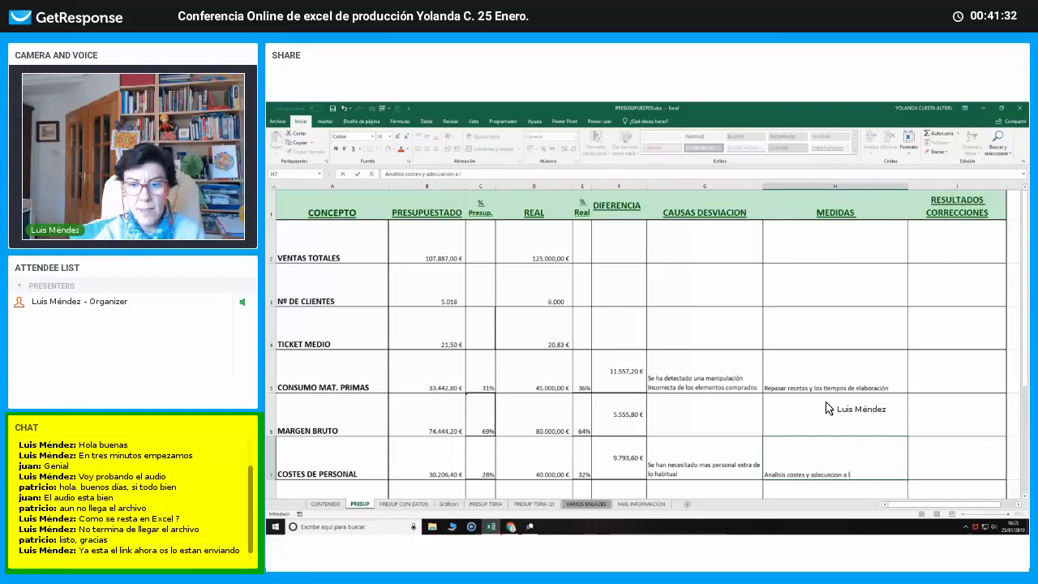
text(os e)
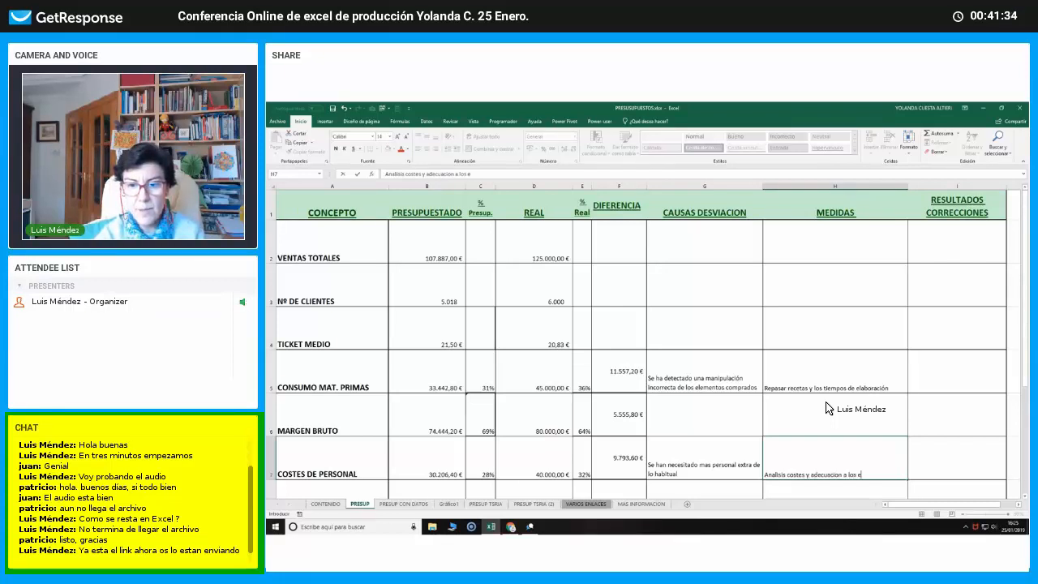
text(ventos)
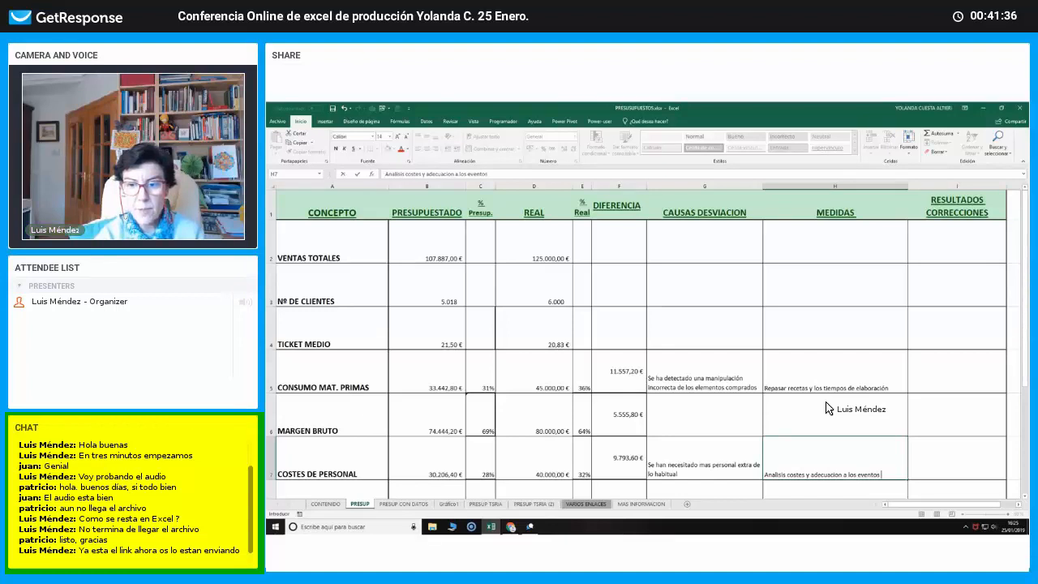
text( precontratados)
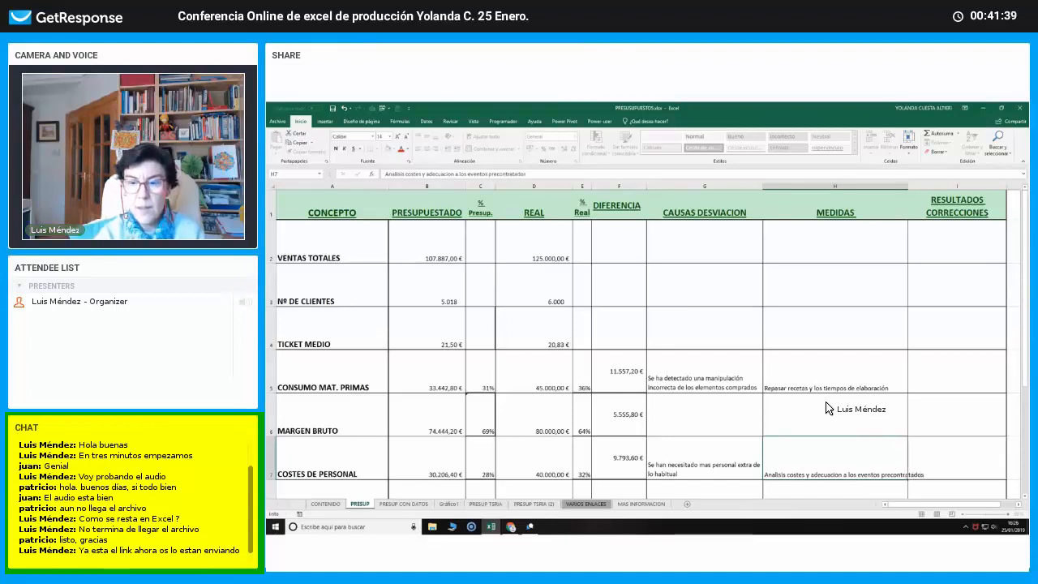
key(Return)
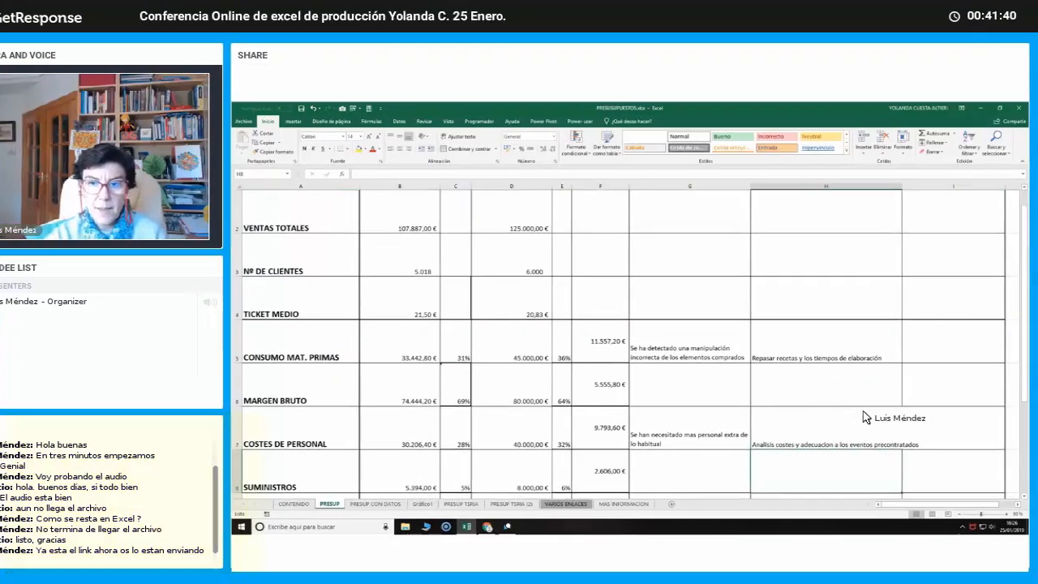
Wrap the text of the COSTES DE PERSONAL measure in H7 and slightly narrow the MEDIDAS column
key(Up)
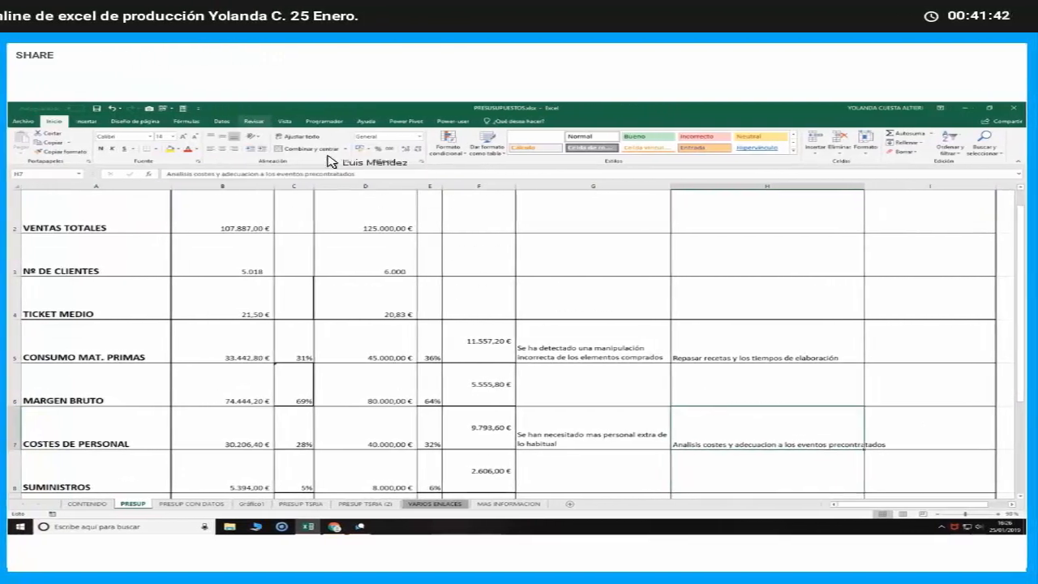
click(297, 136)
scroll(848, 370, up, 1)
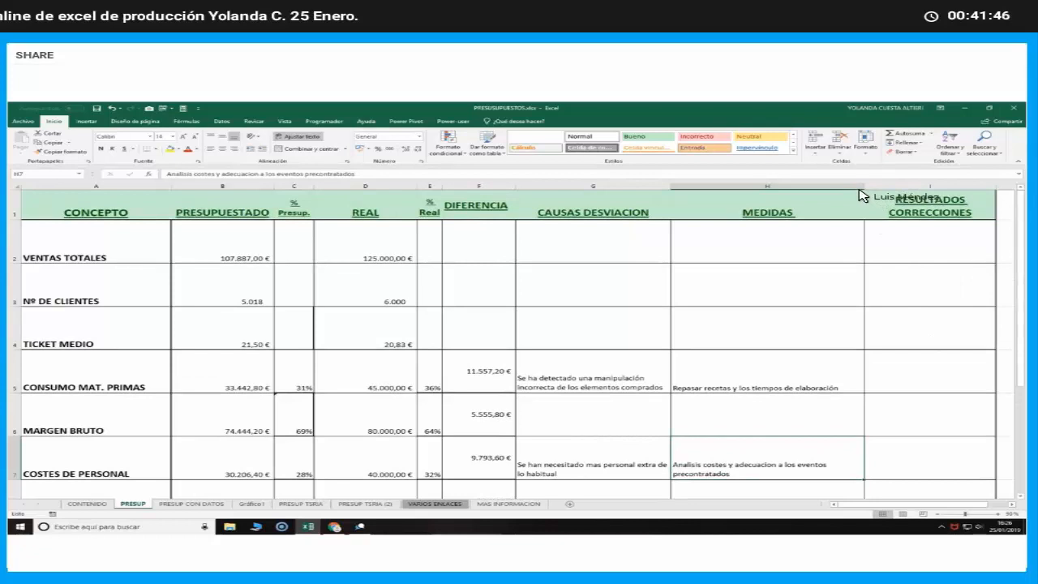
drag(864, 191, 849, 193)
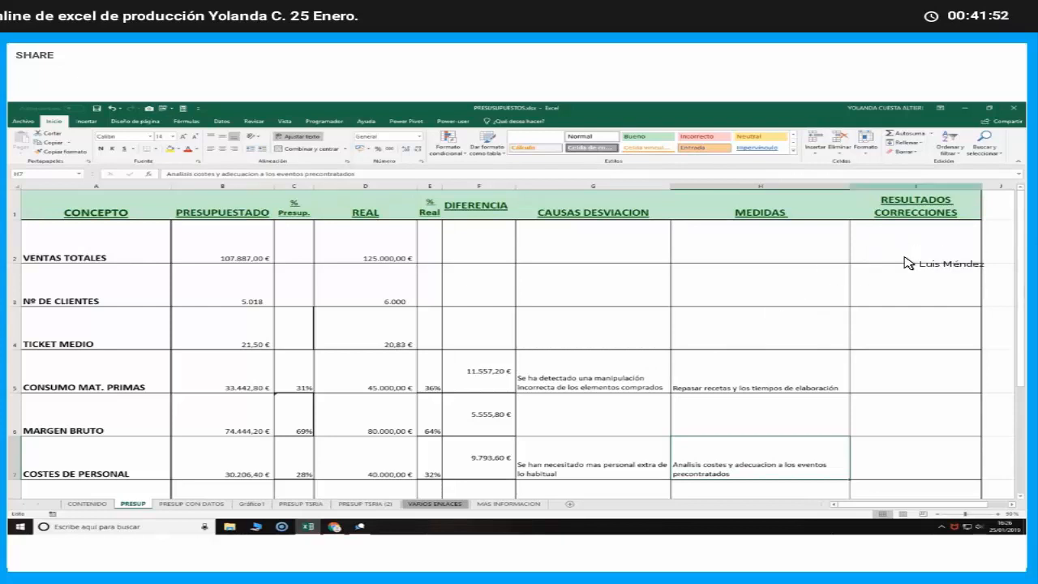
Look over the budget table's concepts and its measures and corrections columns, and view the budget-versus-real chart on the Gráfico1 sheet
click(902, 384)
scroll(902, 383, down, 2)
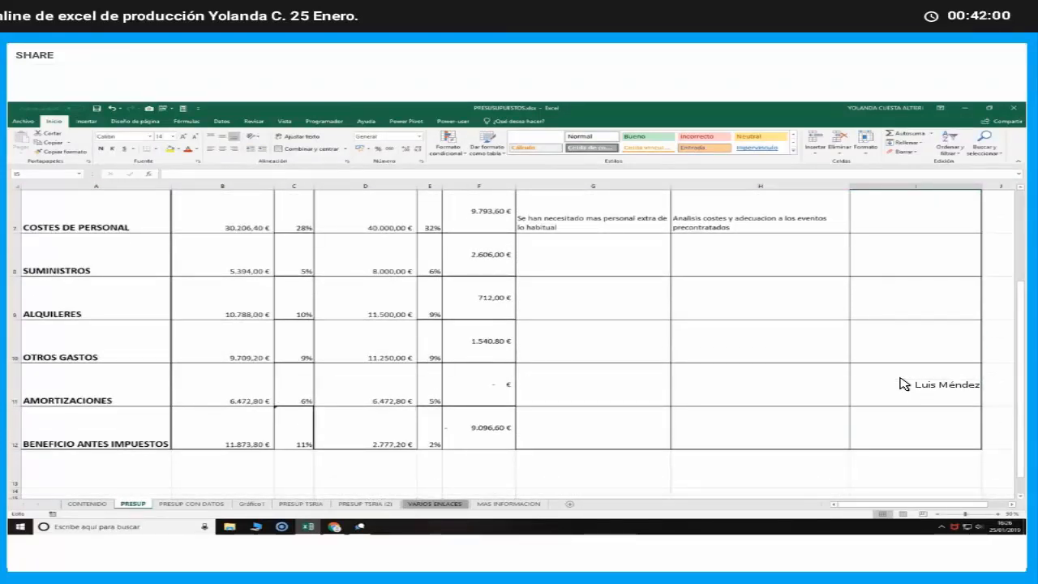
scroll(902, 384, up, 2)
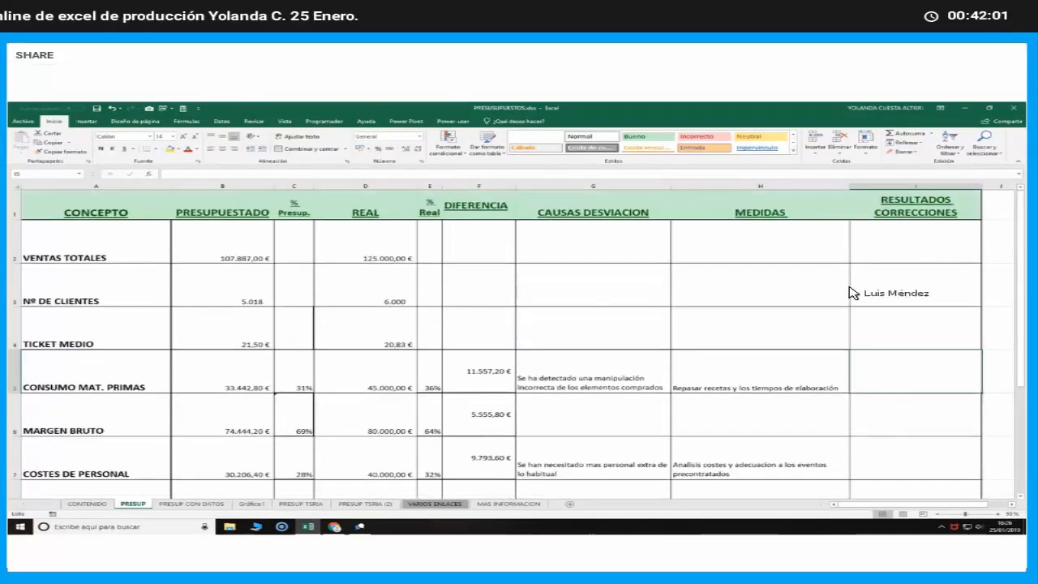
click(729, 186)
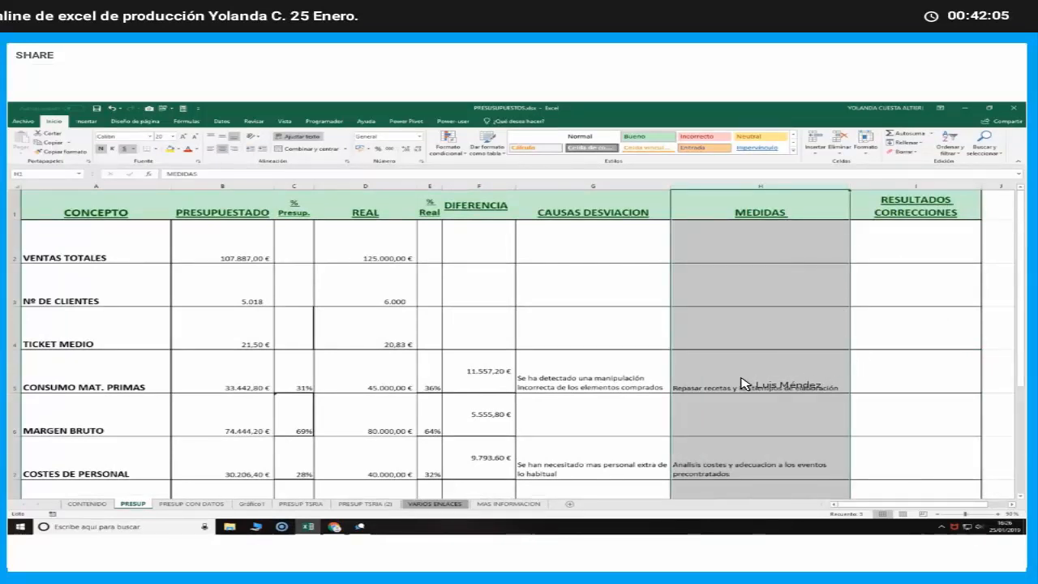
click(263, 378)
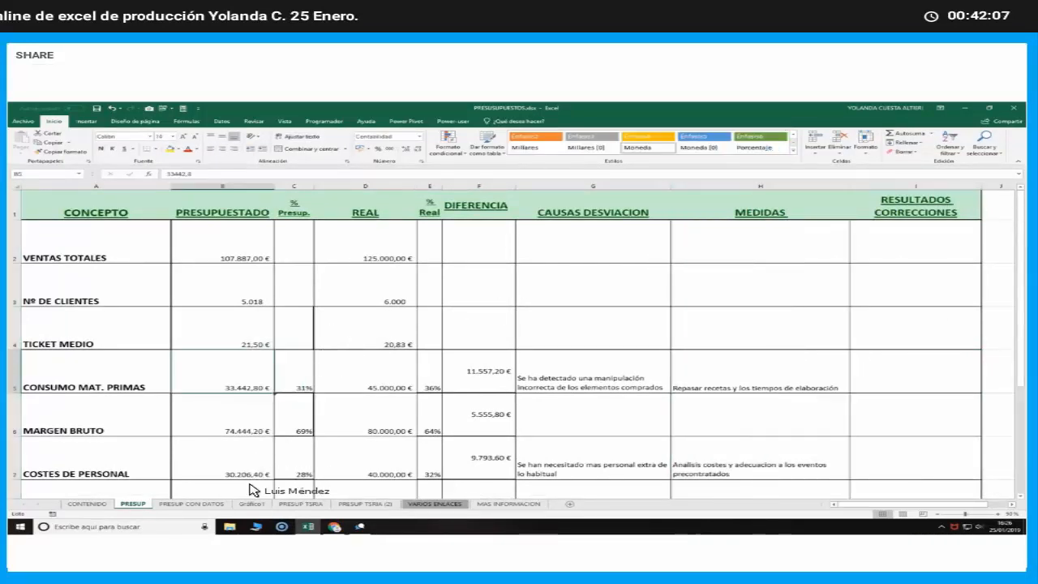
click(252, 504)
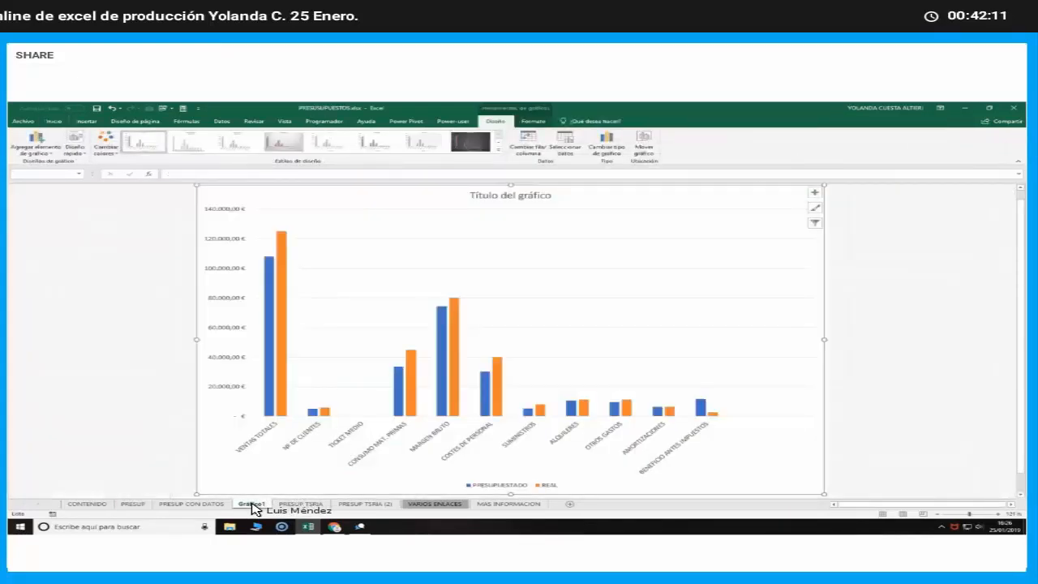
click(133, 504)
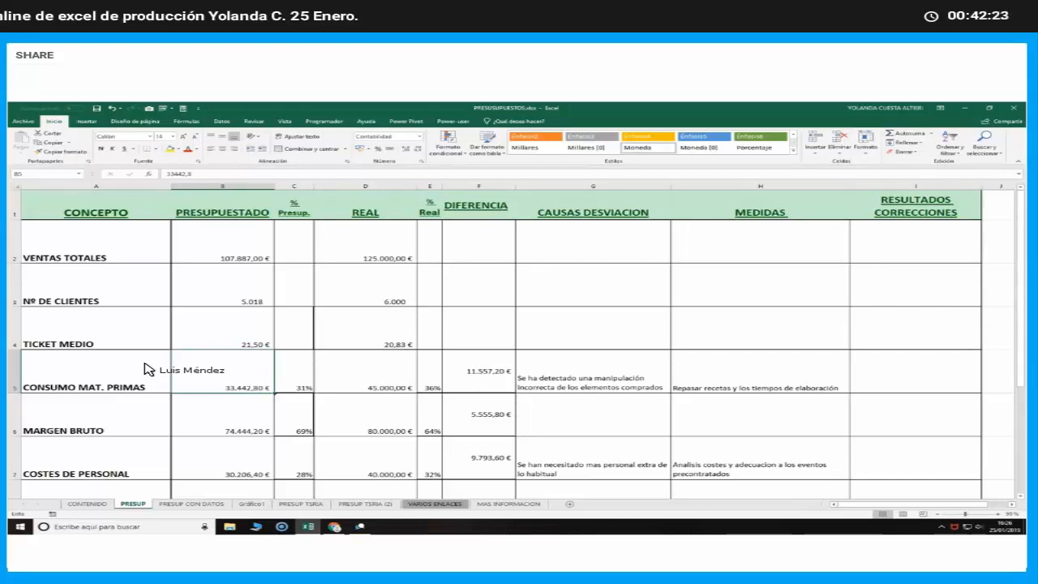
Switch to the GetResponse webinar in the browser to check the chat, and return to the Excel workbook
click(334, 526)
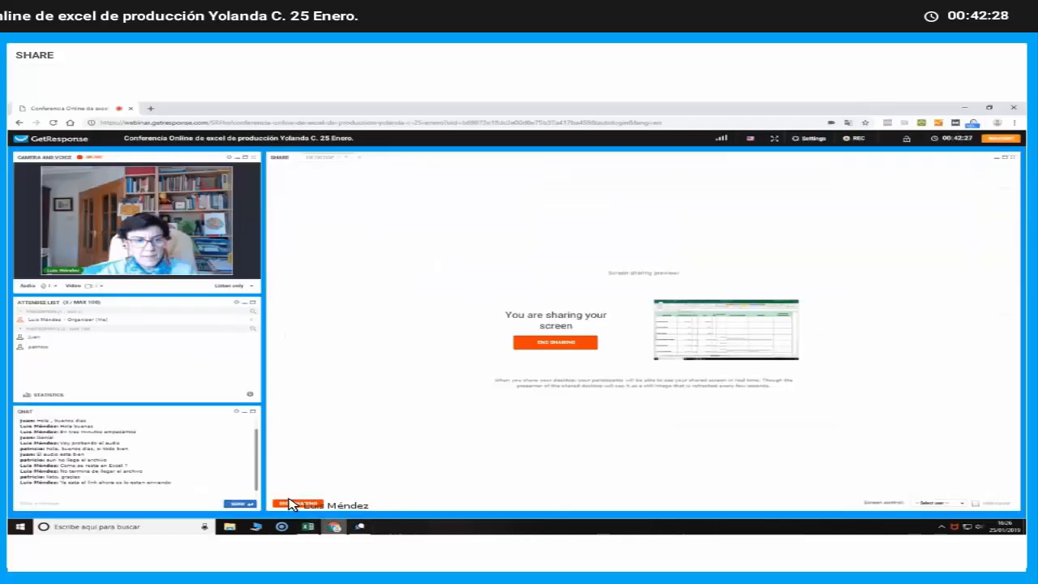
click(85, 506)
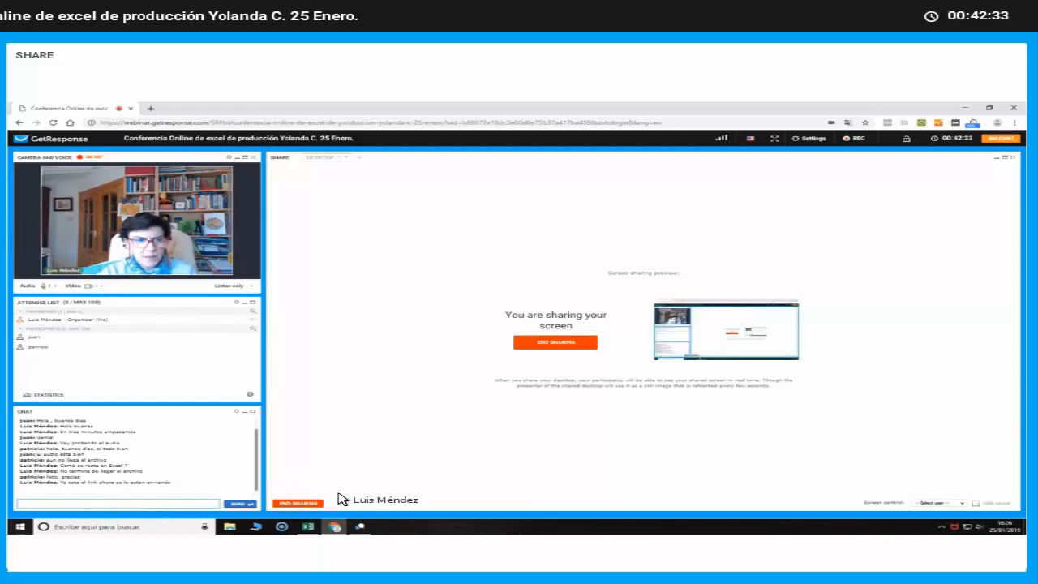
click(306, 528)
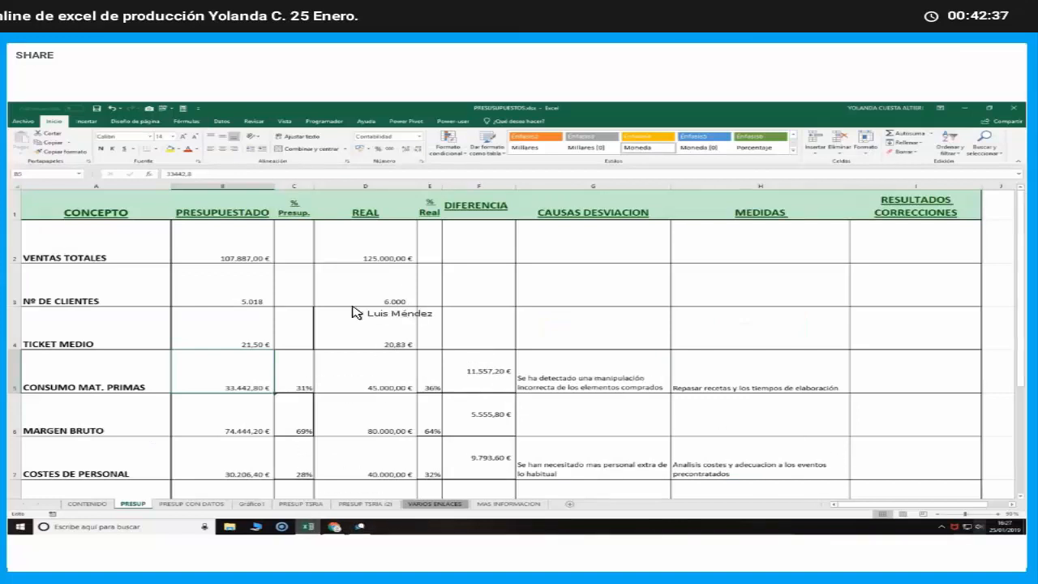
click(139, 187)
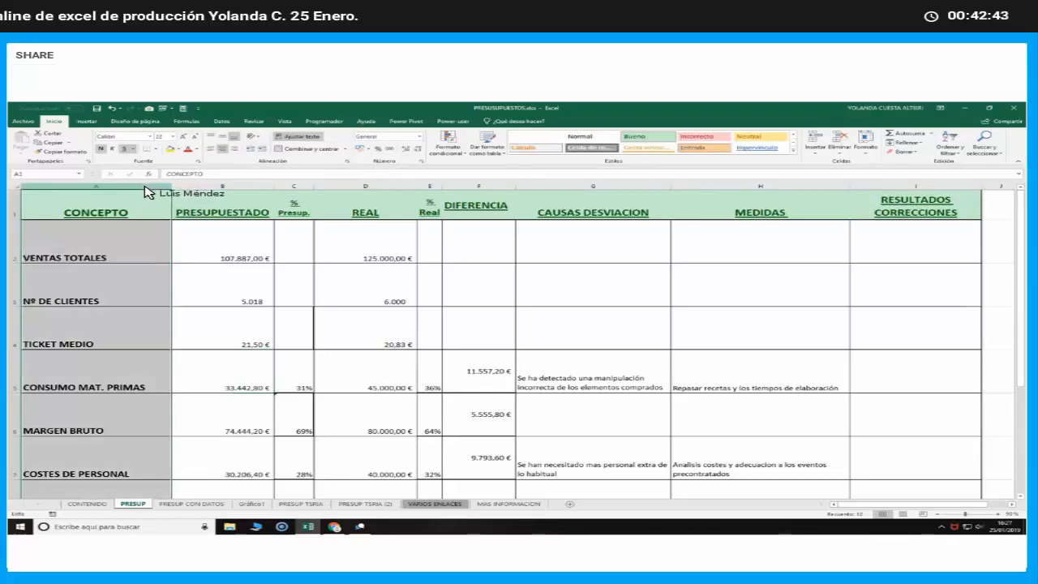
click(221, 189)
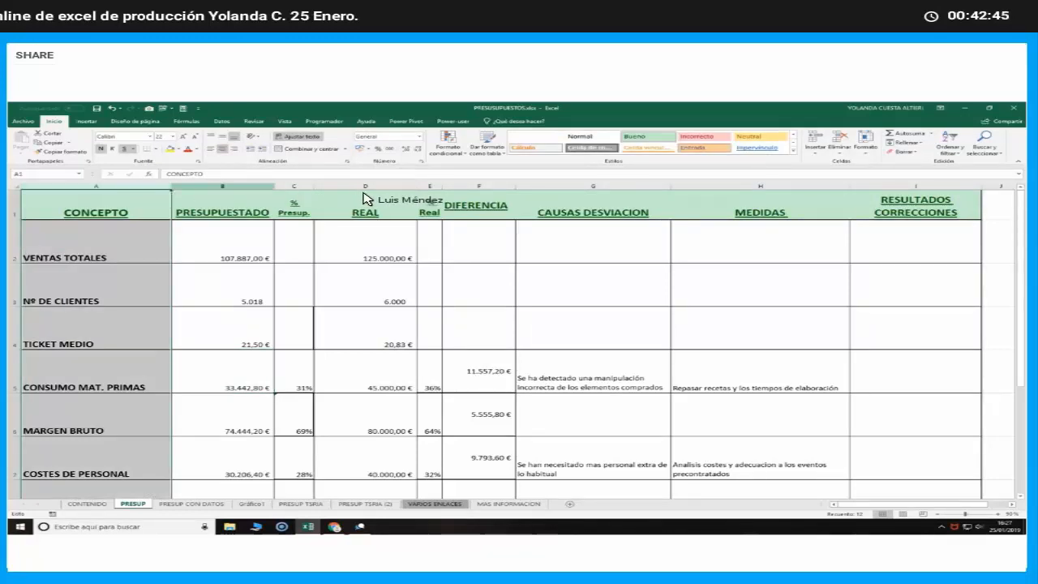
click(249, 187)
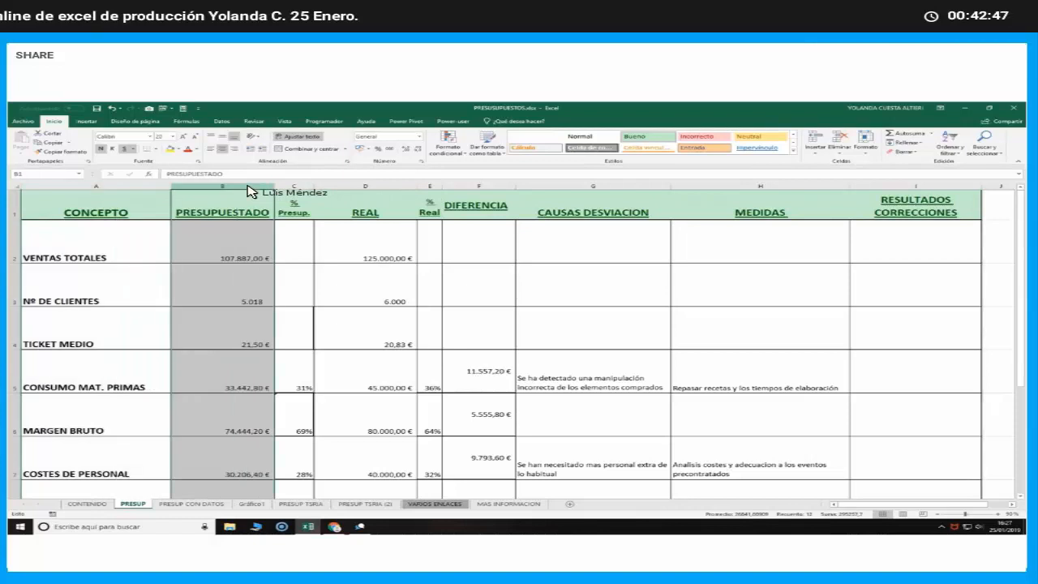
click(390, 188)
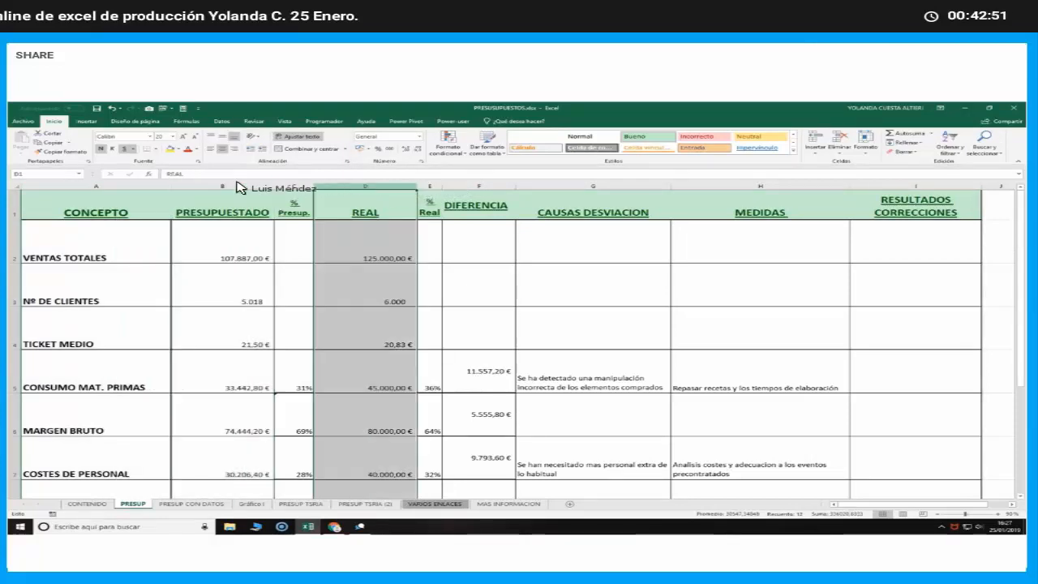
Create a column chart on its own sheet from the non-adjacent CONCEPTO, PRESUPUESTADO and REAL columns of the PRESUP sheet
click(84, 188)
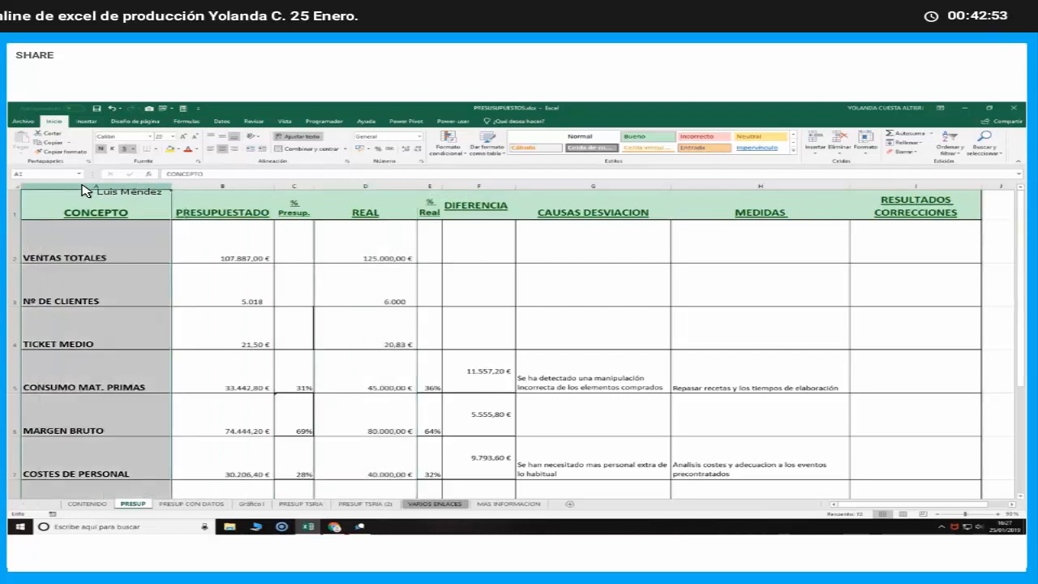
ctrl+click(249, 189)
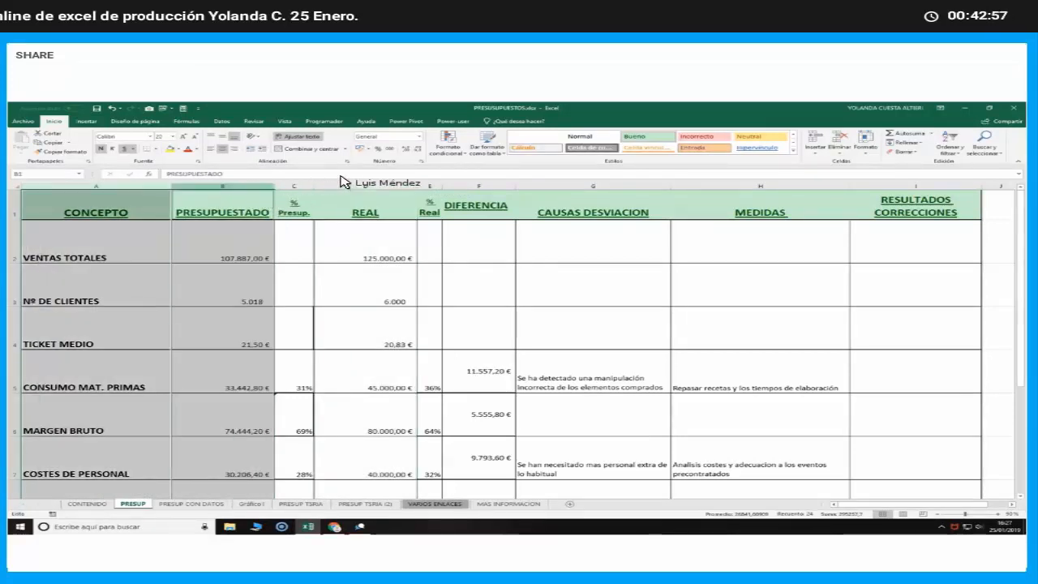
ctrl+click(373, 189)
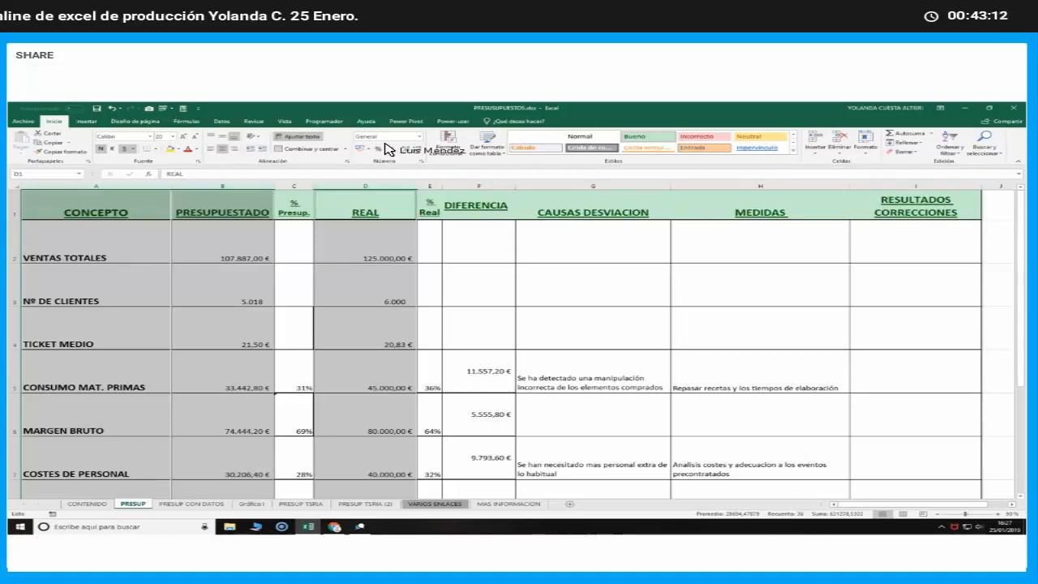
key(F11)
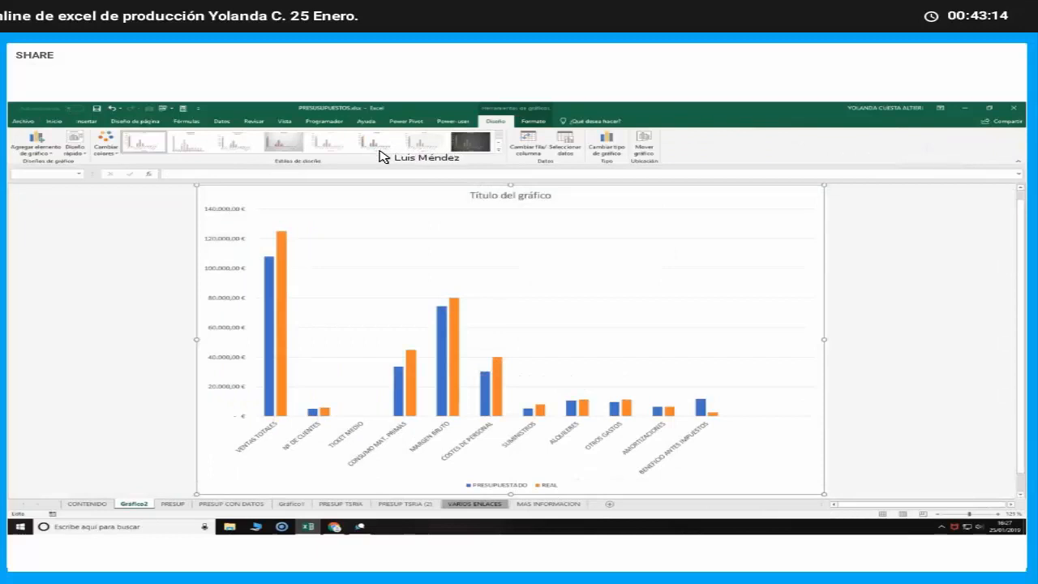
click(166, 504)
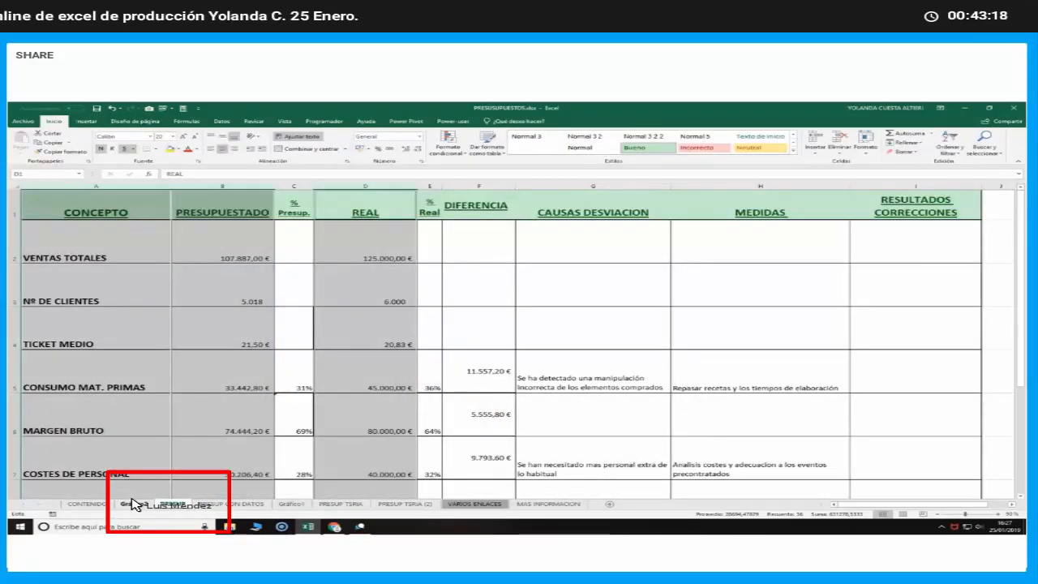
key(ctrl+Page_Up)
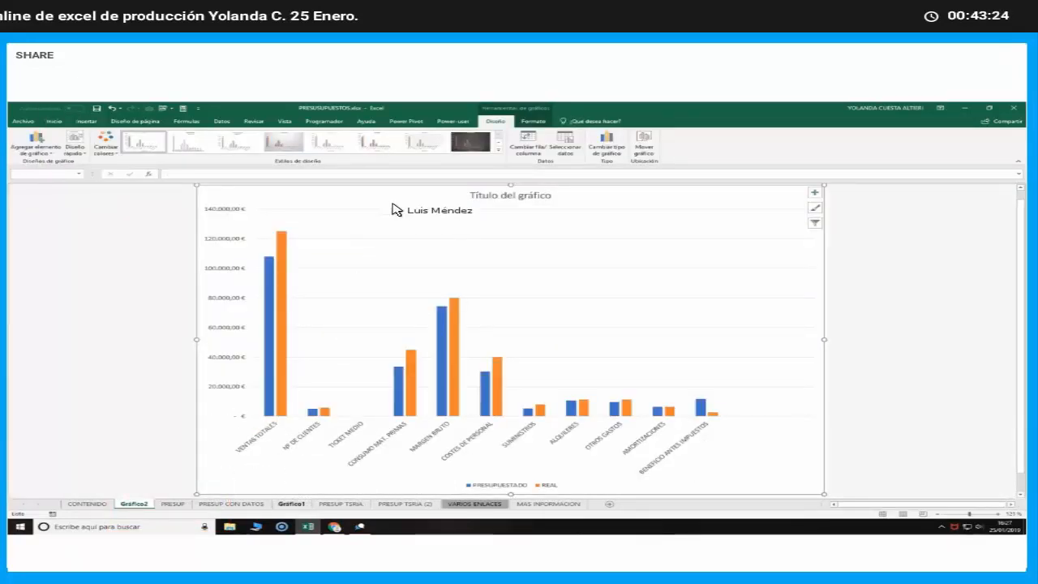
Apply the outlined-column chart style to the new chart and recolour it with the Multicolor palette that starts with green and blue
click(497, 151)
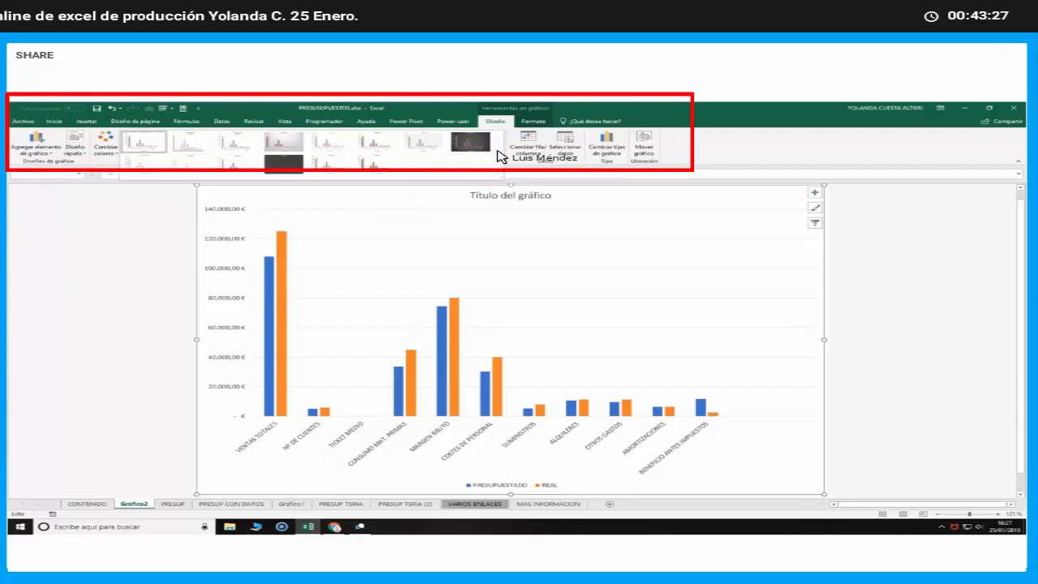
click(323, 166)
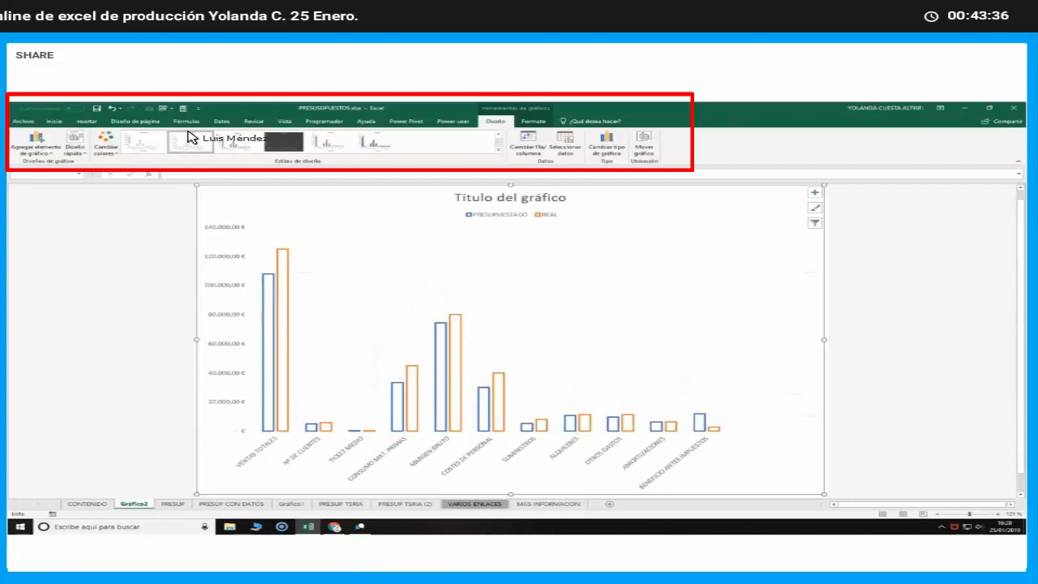
click(106, 142)
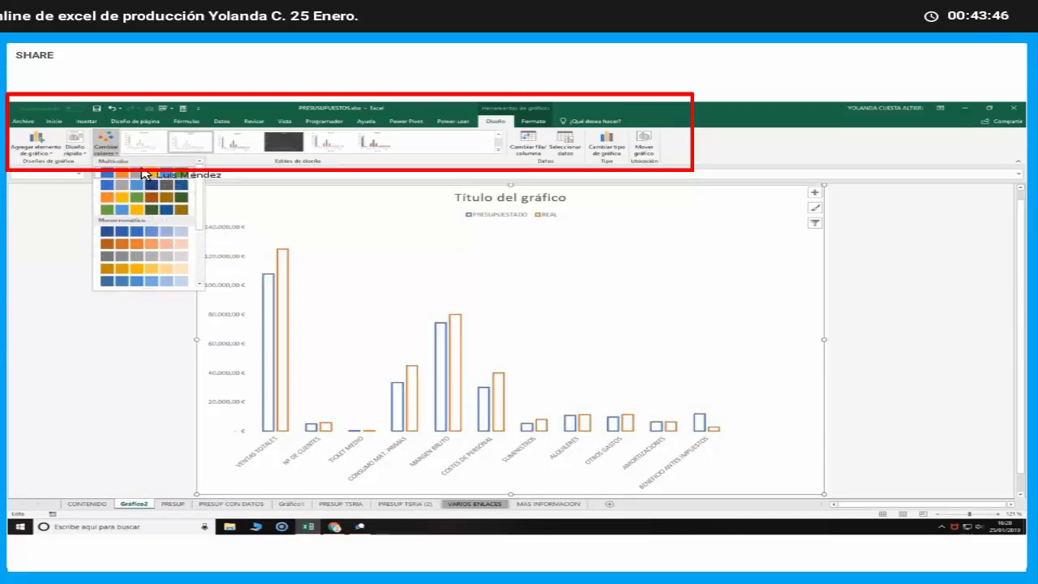
click(143, 207)
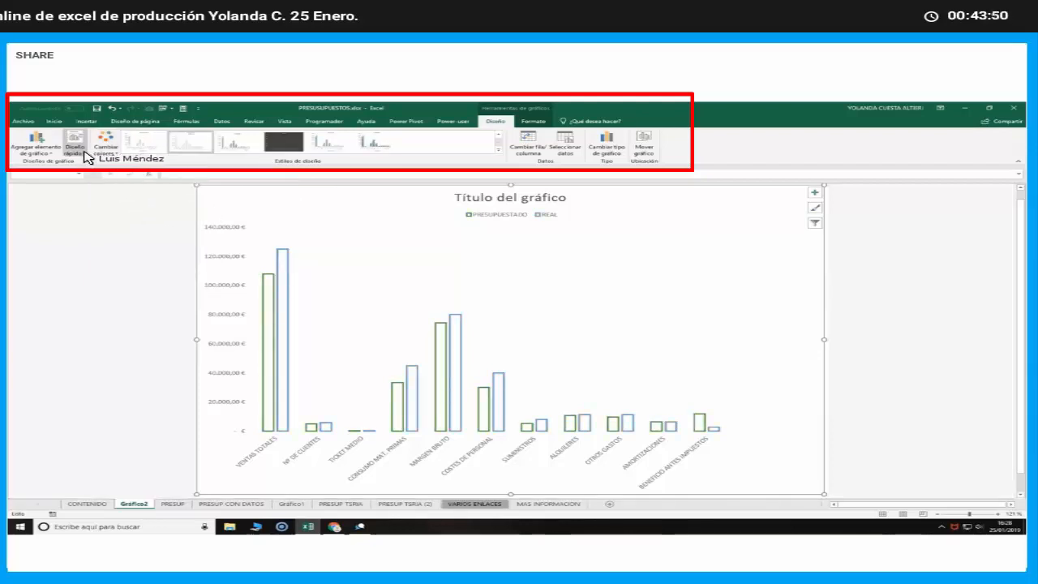
Try two quick layouts with axis titles on the chart, and settle on Diseño 11 with right-hand legend, both axes and major gridlines
click(79, 151)
click(144, 215)
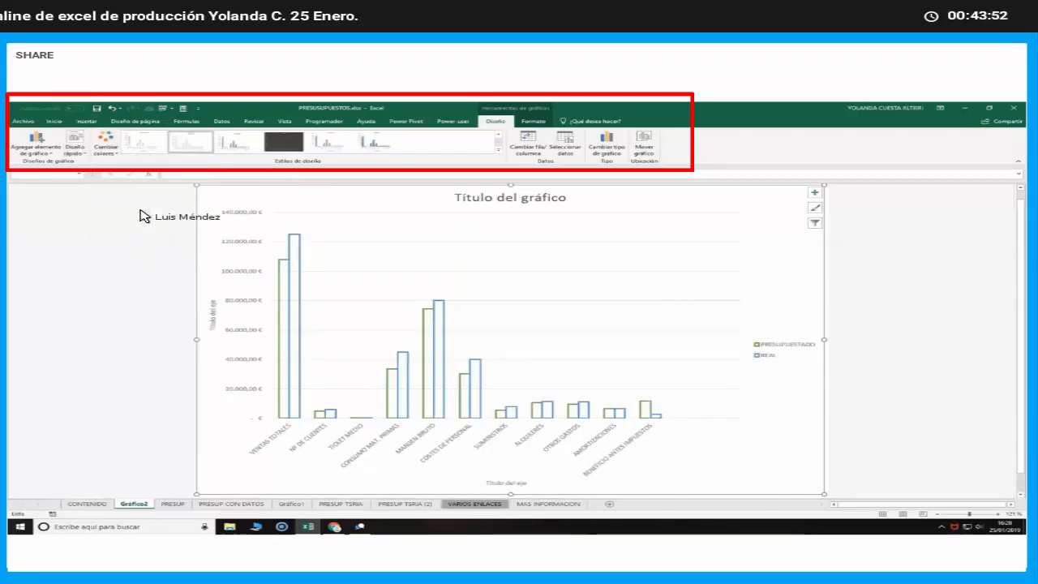
click(74, 146)
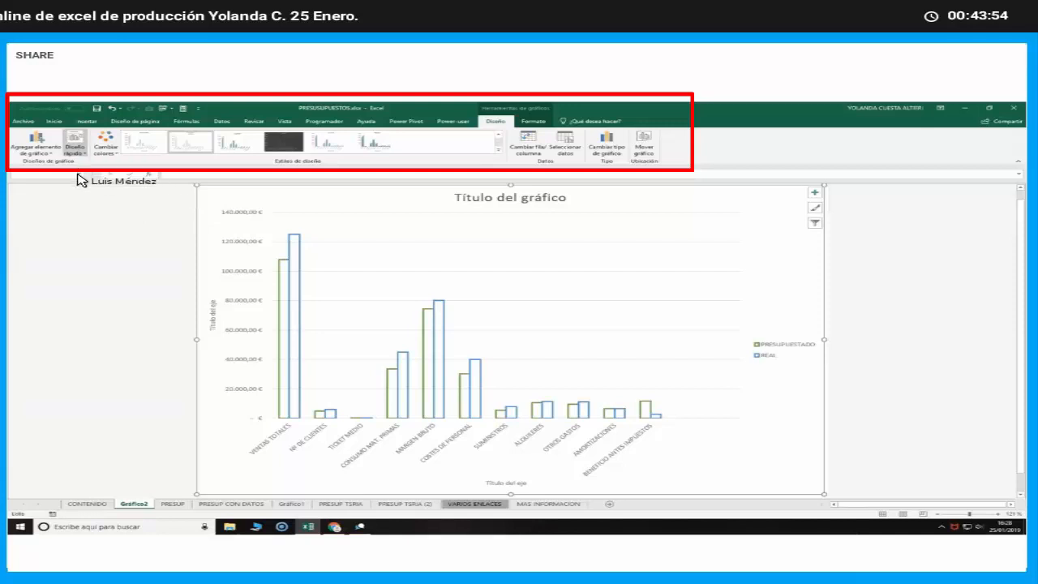
click(76, 214)
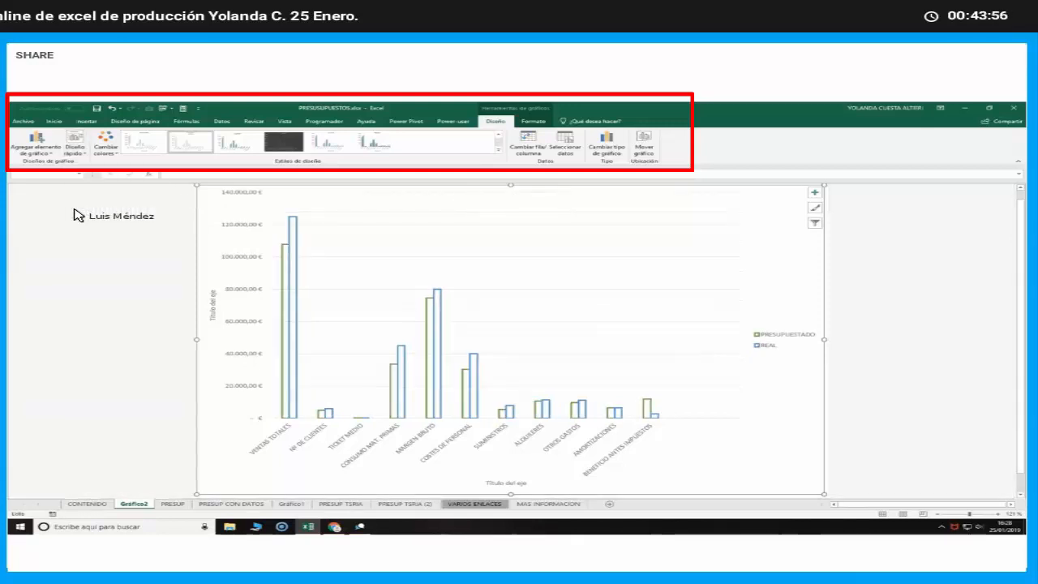
click(76, 148)
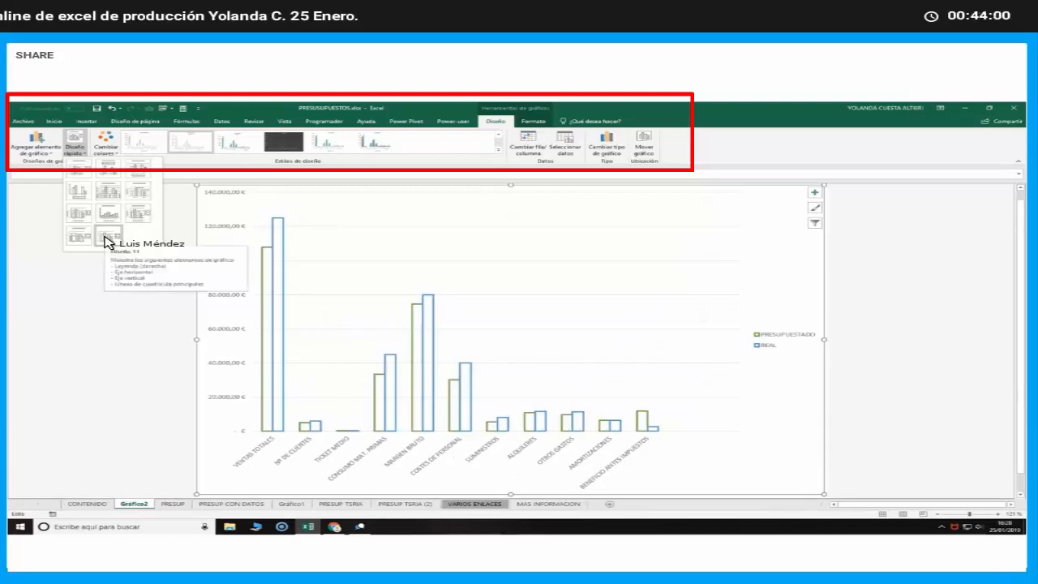
click(108, 238)
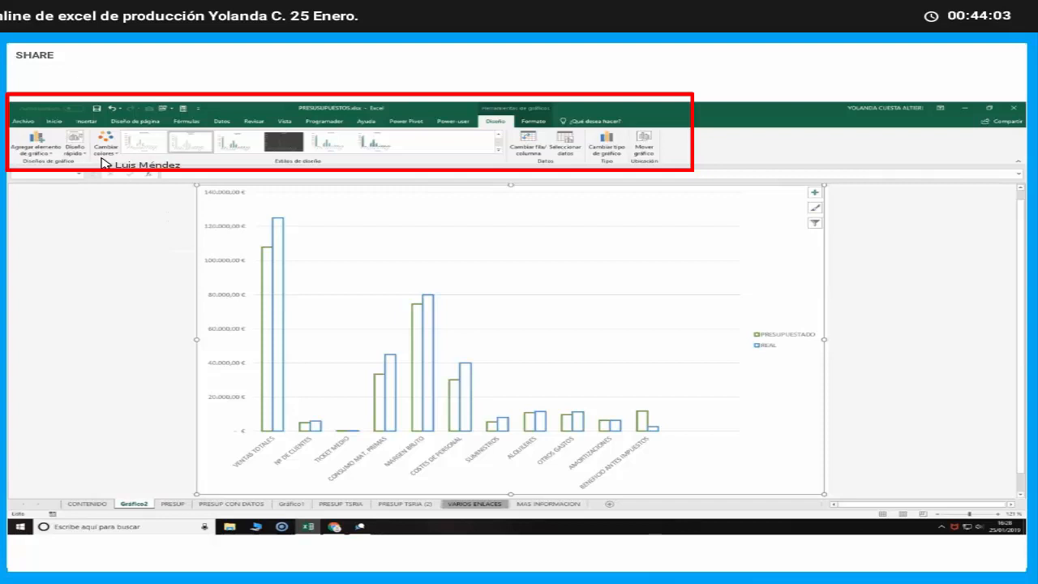
Preview the Circular, Circular 3D and Rectángulos types for the chart, and leave the chart type selection without applying any
click(618, 152)
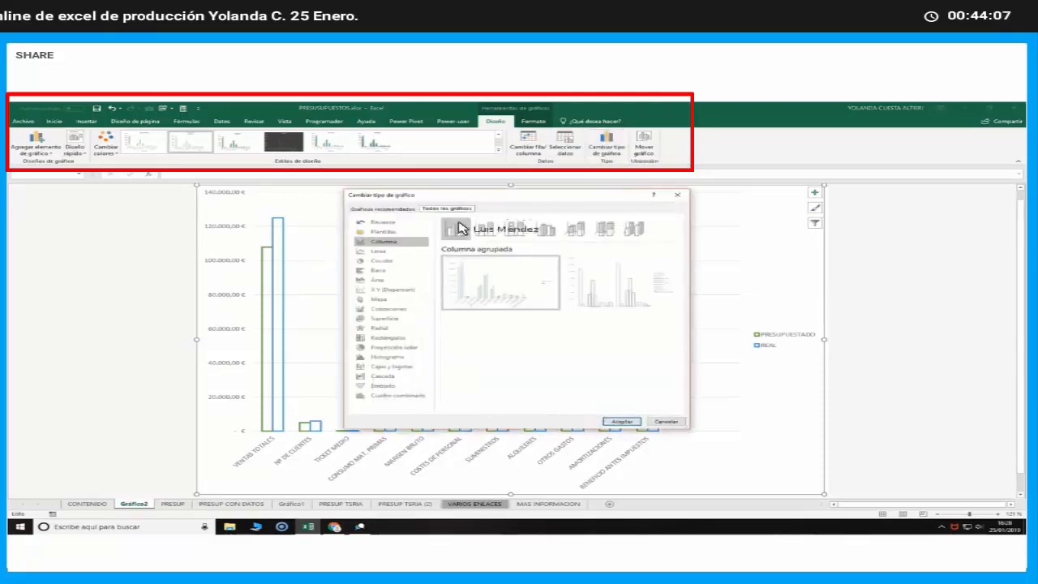
click(374, 267)
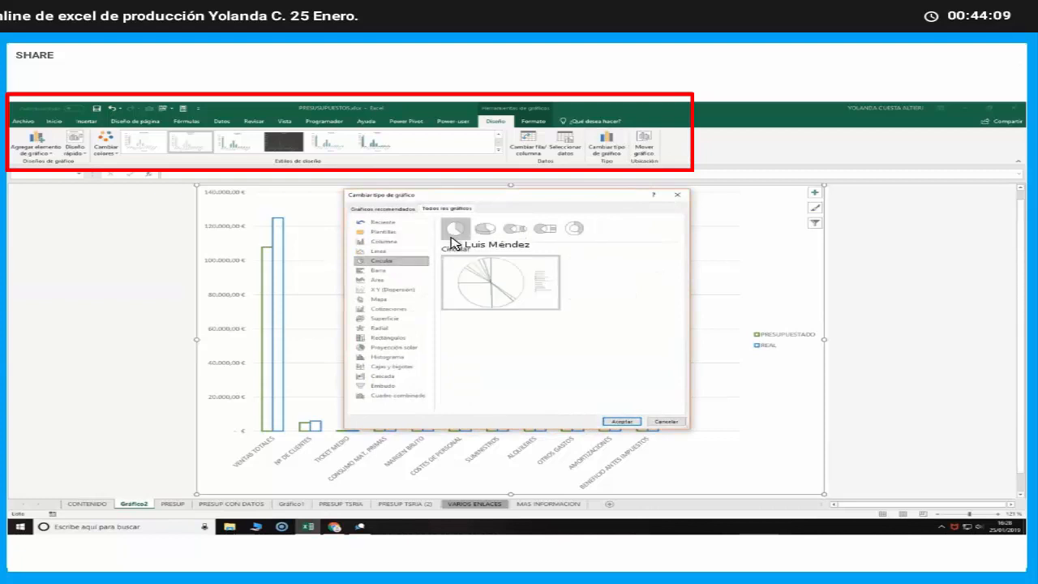
click(485, 229)
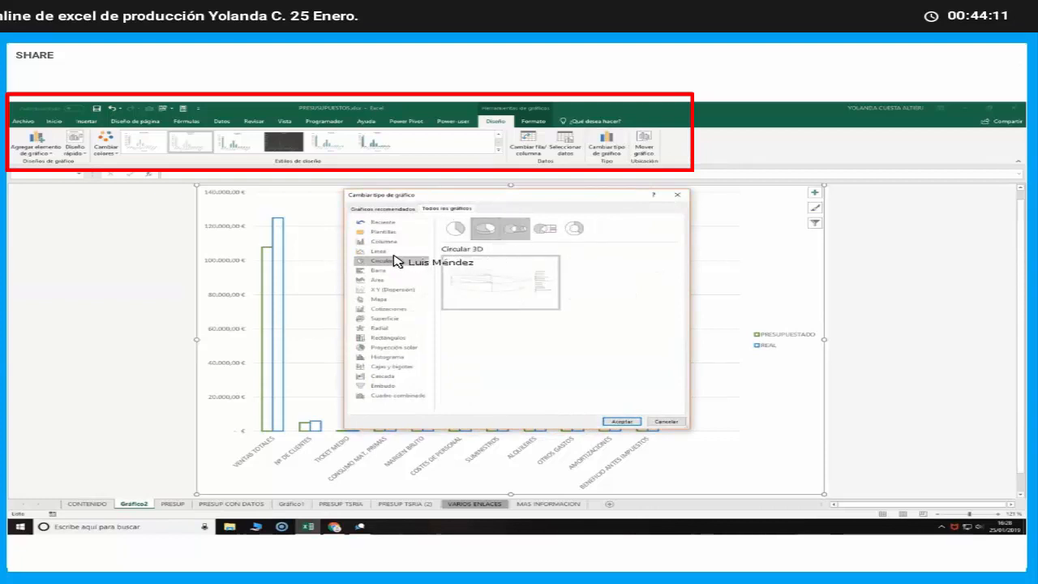
click(372, 337)
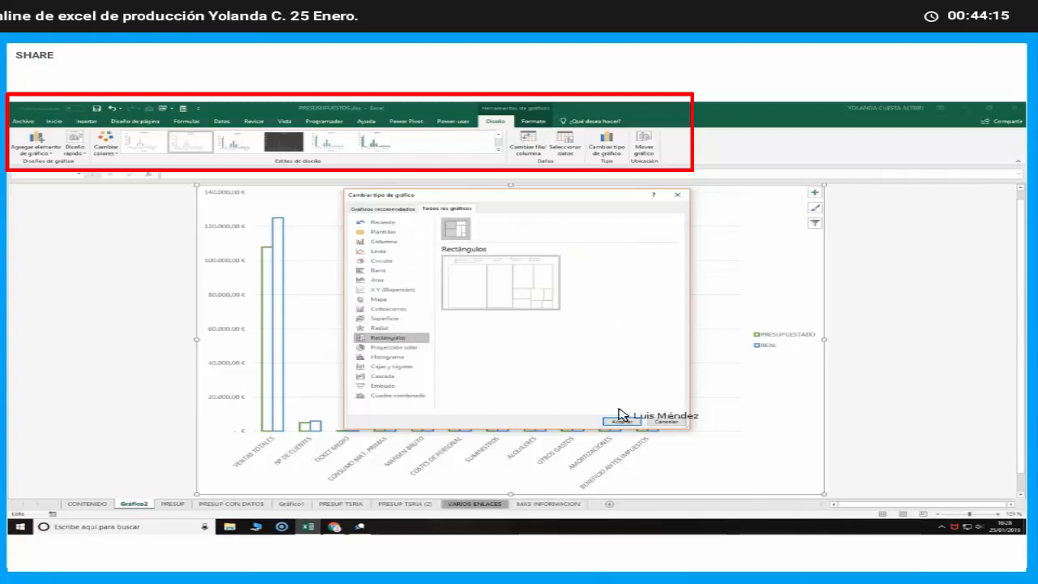
click(664, 420)
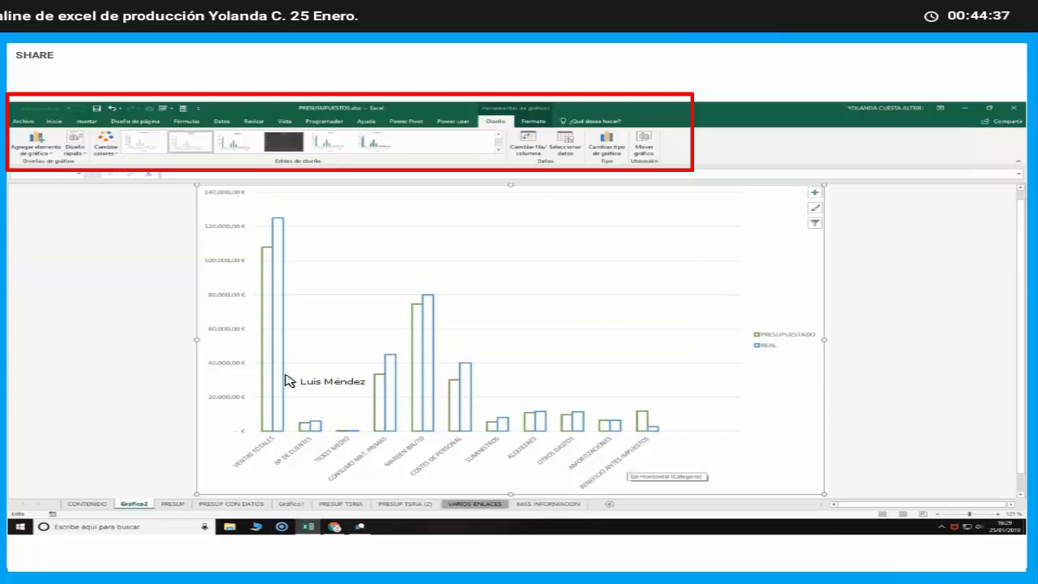
Compare the PRESUP sheet with the Gráfico2 chart, and review the budget table from VENTAS TOTALES to BENEFICIO ANTES IMPUESTOS
click(173, 503)
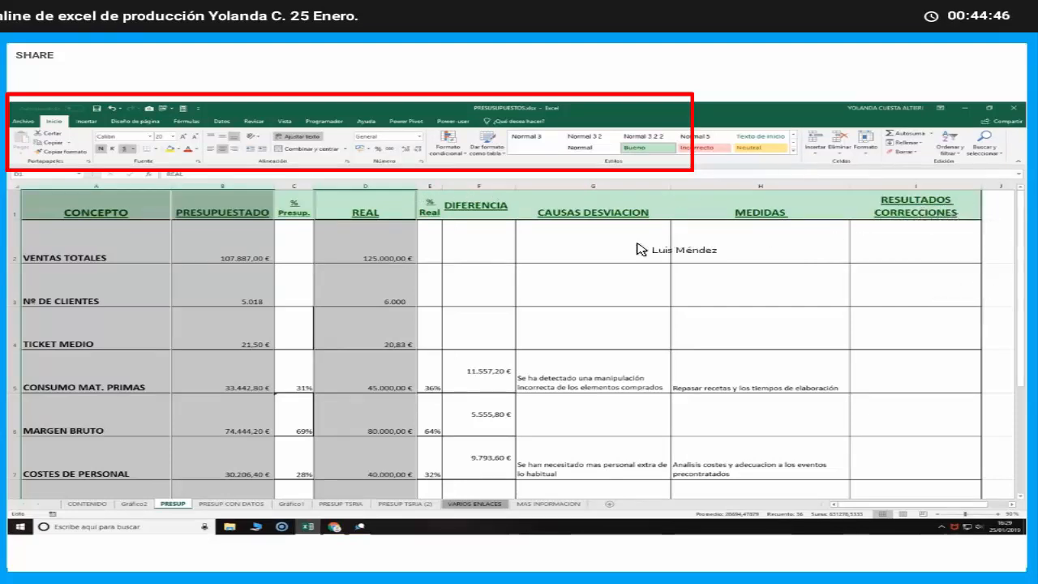
click(134, 504)
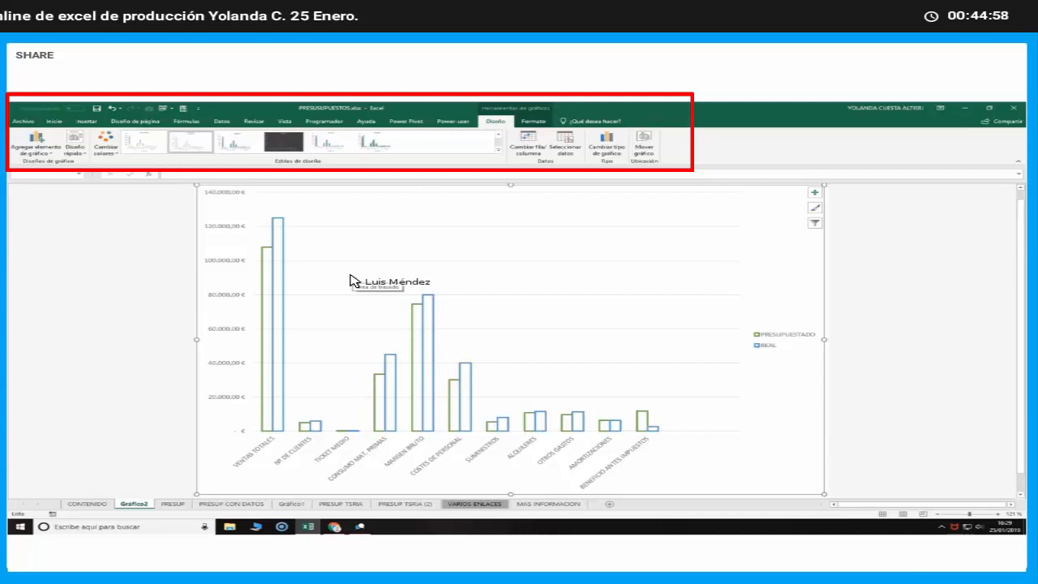
click(172, 503)
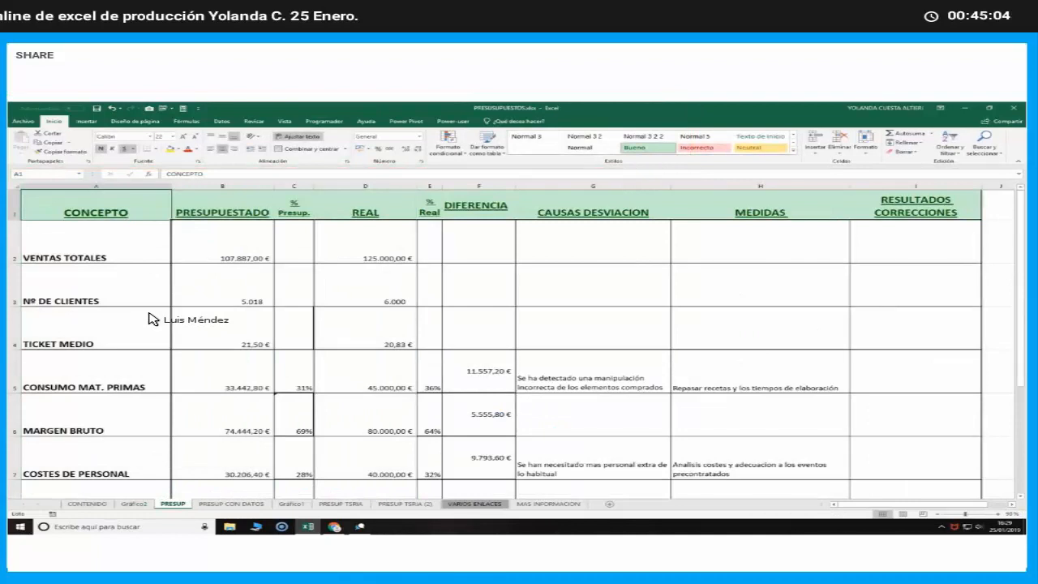
scroll(150, 319, down, 3)
scroll(150, 318, up, 3)
scroll(150, 318, down, 2)
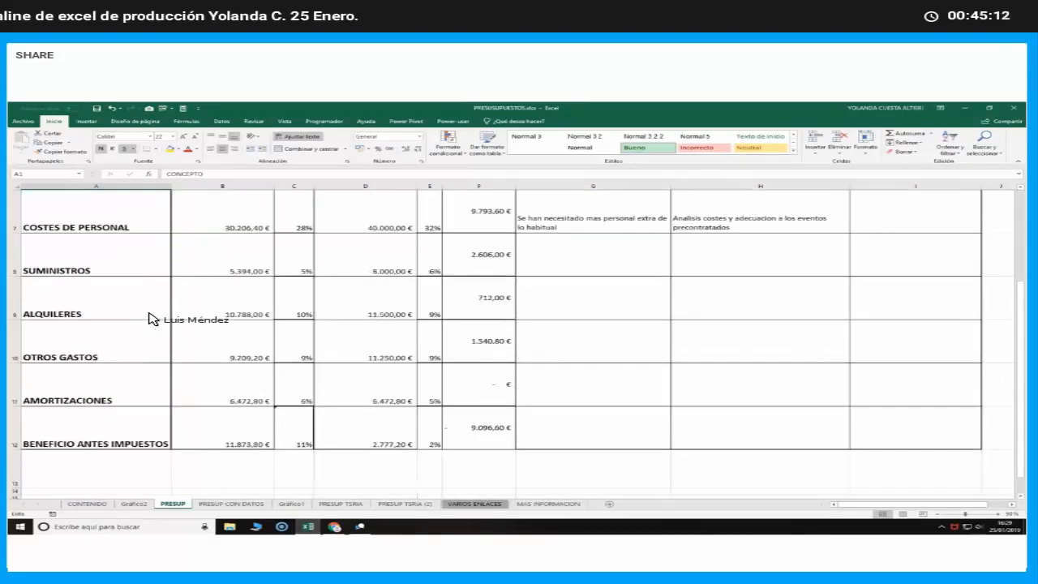
scroll(150, 318, up, 2)
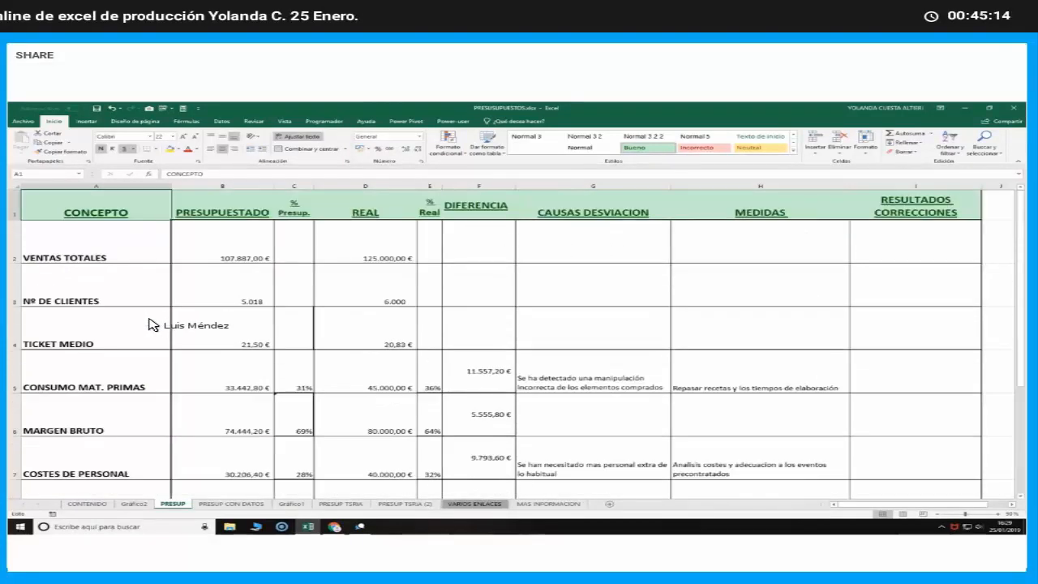
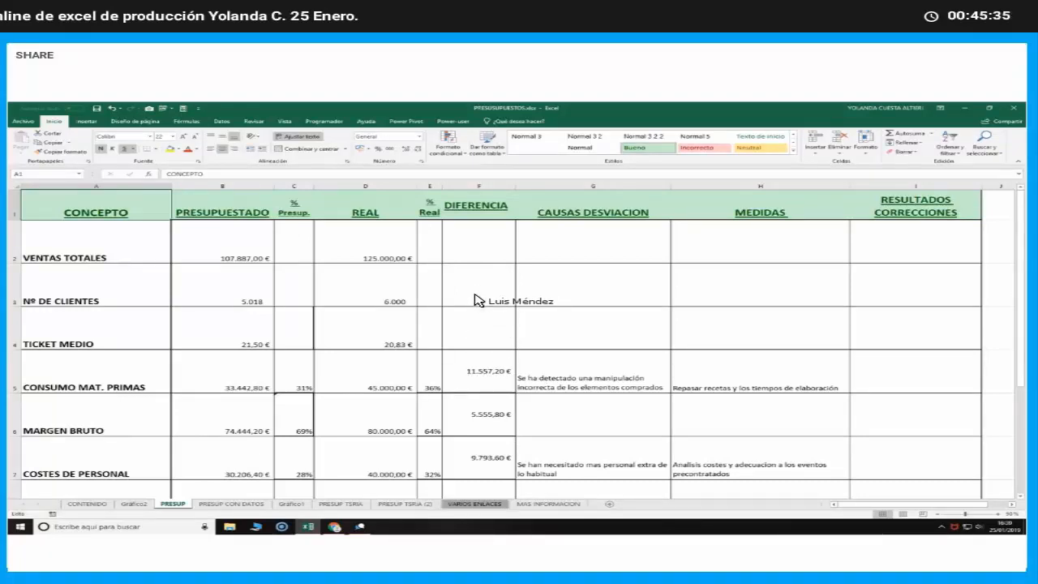
Check the % Real and DIFERENCIA formulas for CONSUMO MAT. PRIMAS and the DIFERENCIA formula for MARGEN BRUTO
click(430, 377)
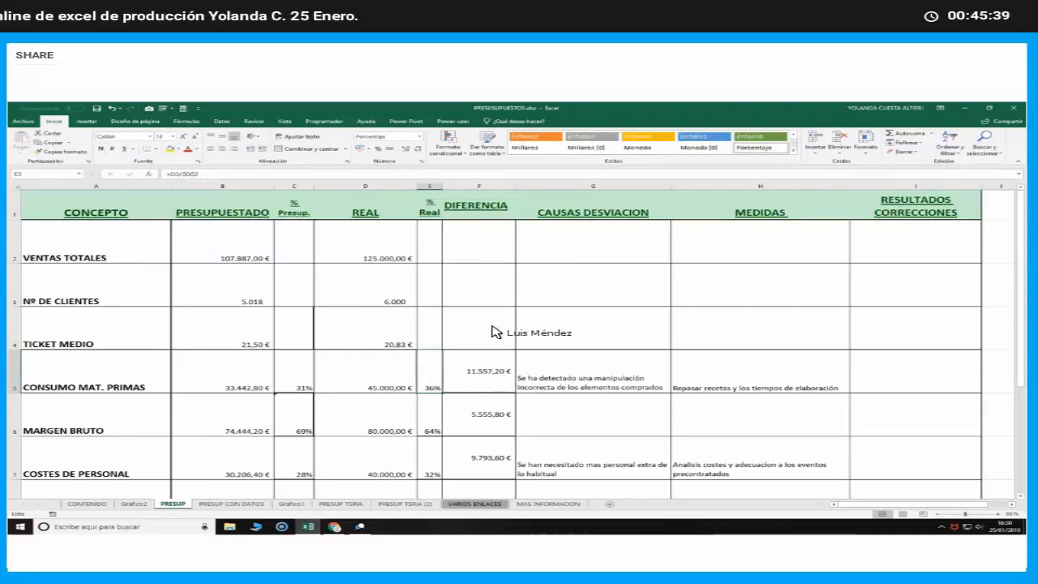
click(493, 367)
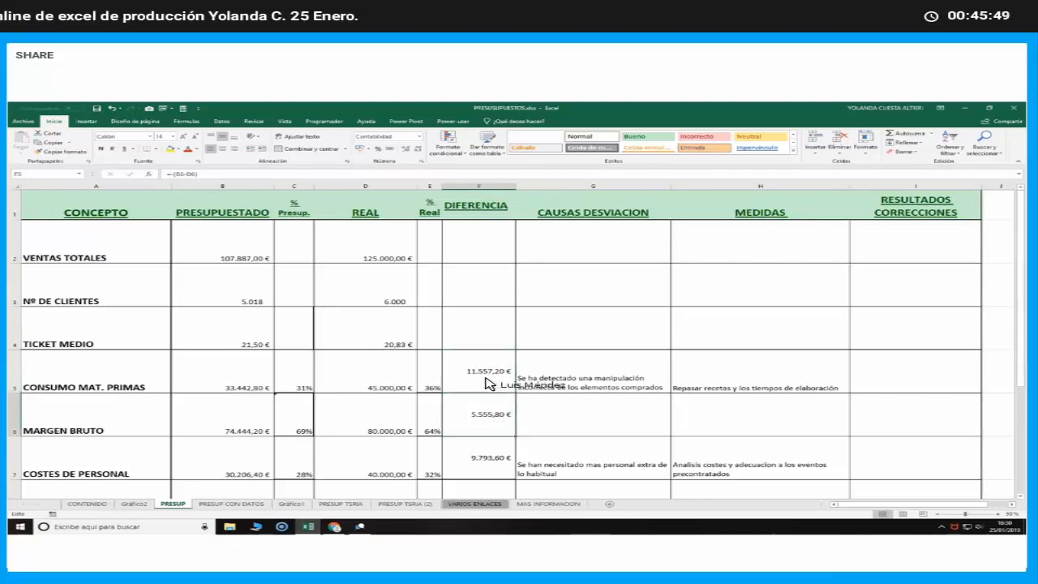
click(486, 413)
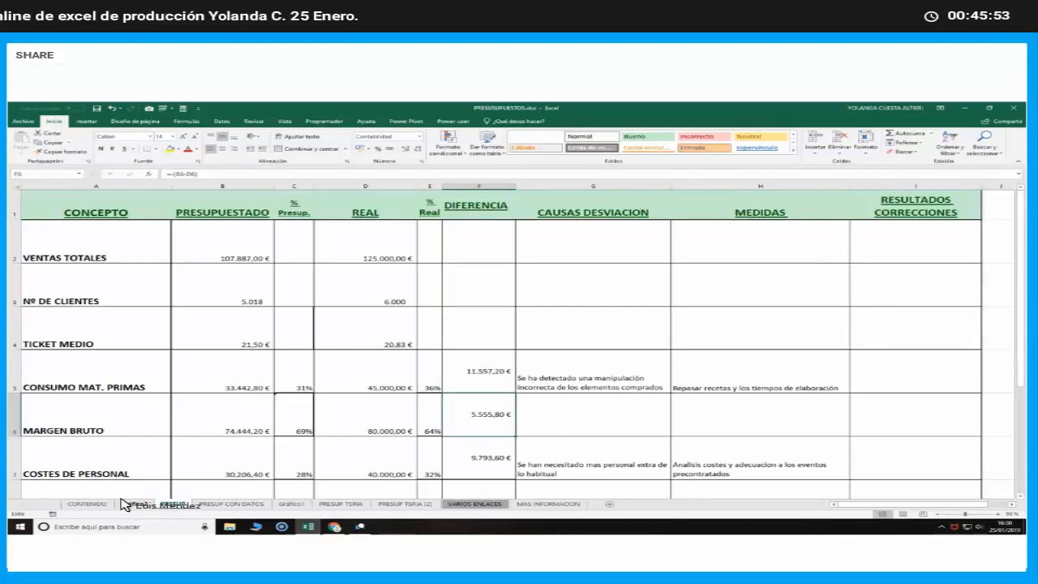
Compare the blank PRESUP TSRIA treasury budget with the filled PRESUP TSRIA (2), and check January's total and balance cells on the blank sheet
click(347, 503)
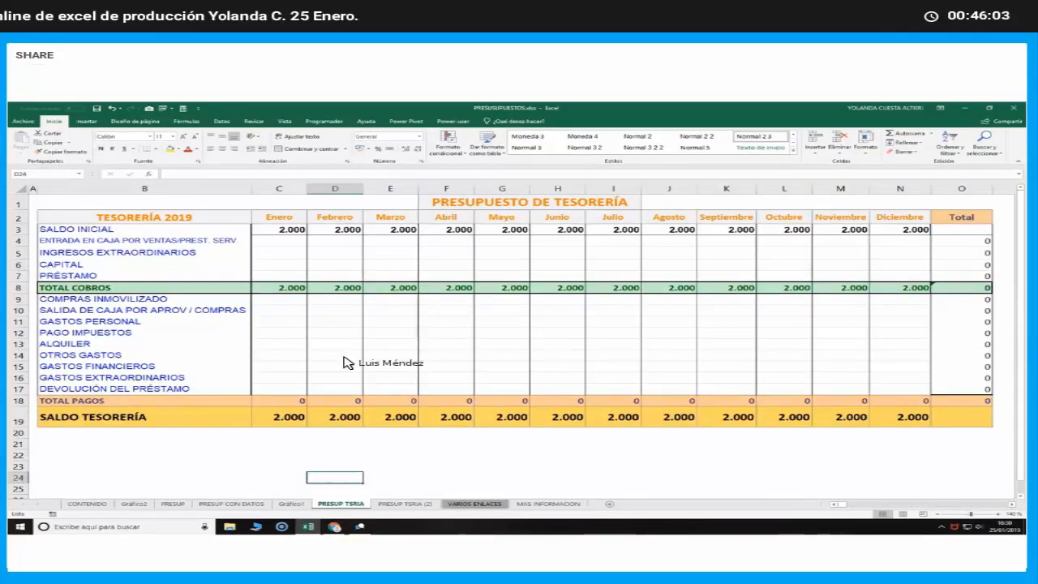
click(296, 231)
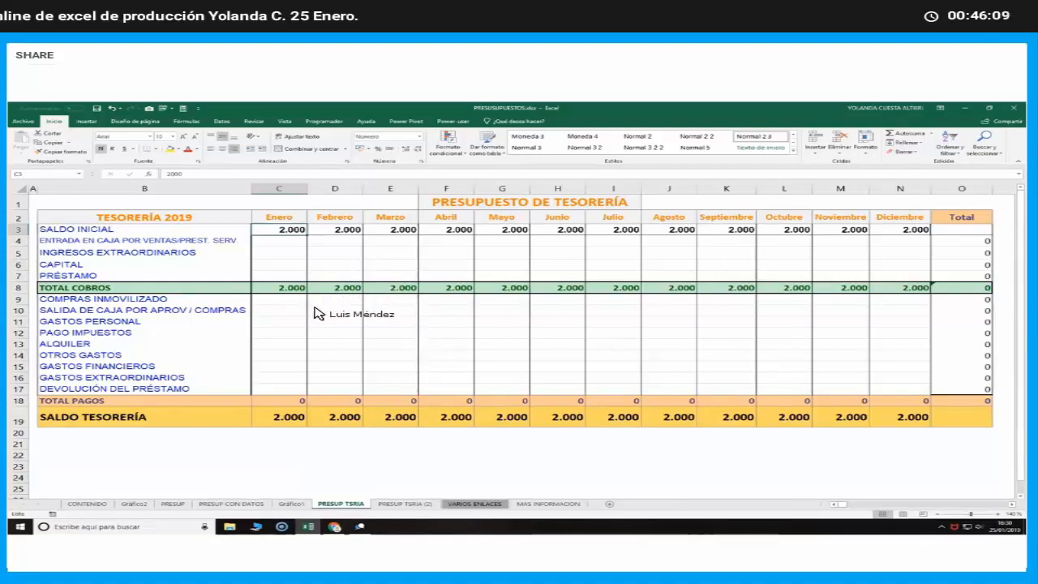
click(403, 503)
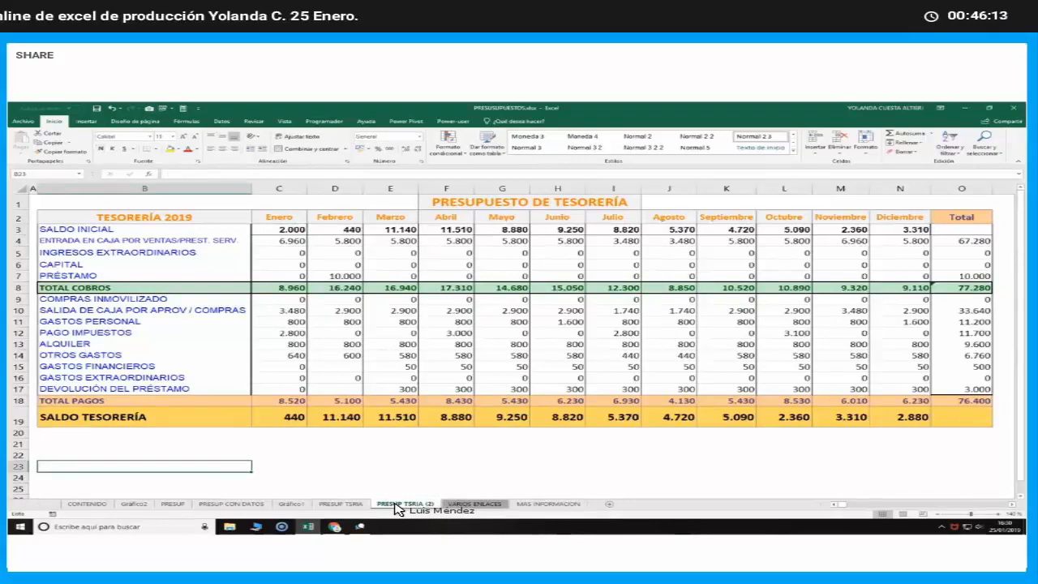
click(342, 504)
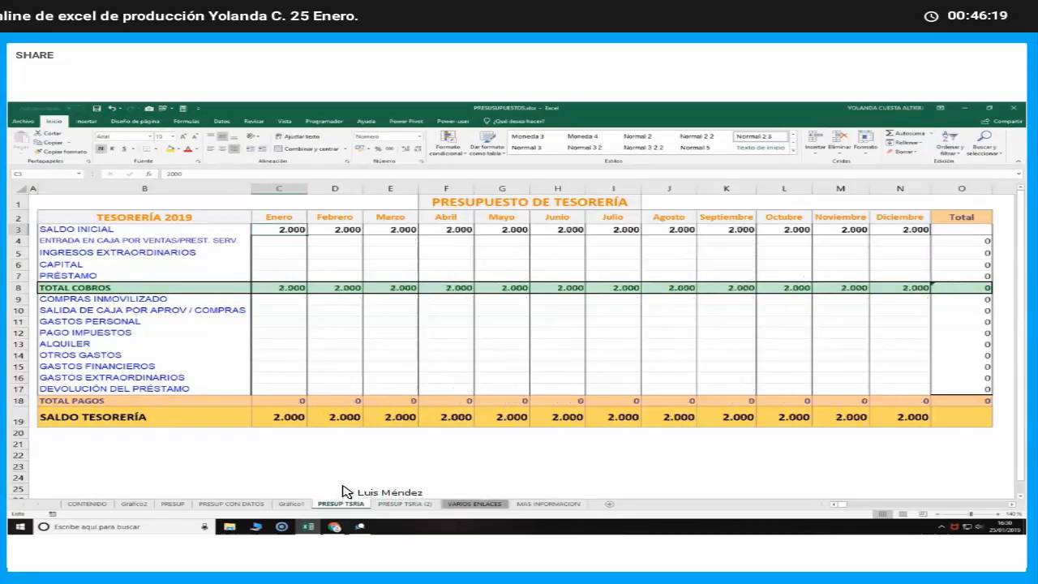
click(290, 401)
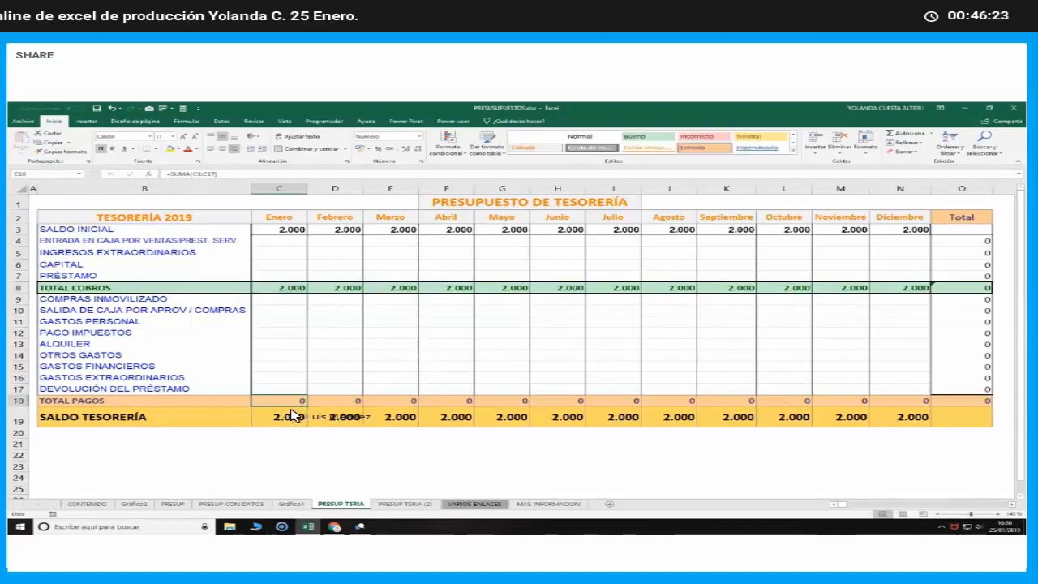
click(291, 412)
click(285, 454)
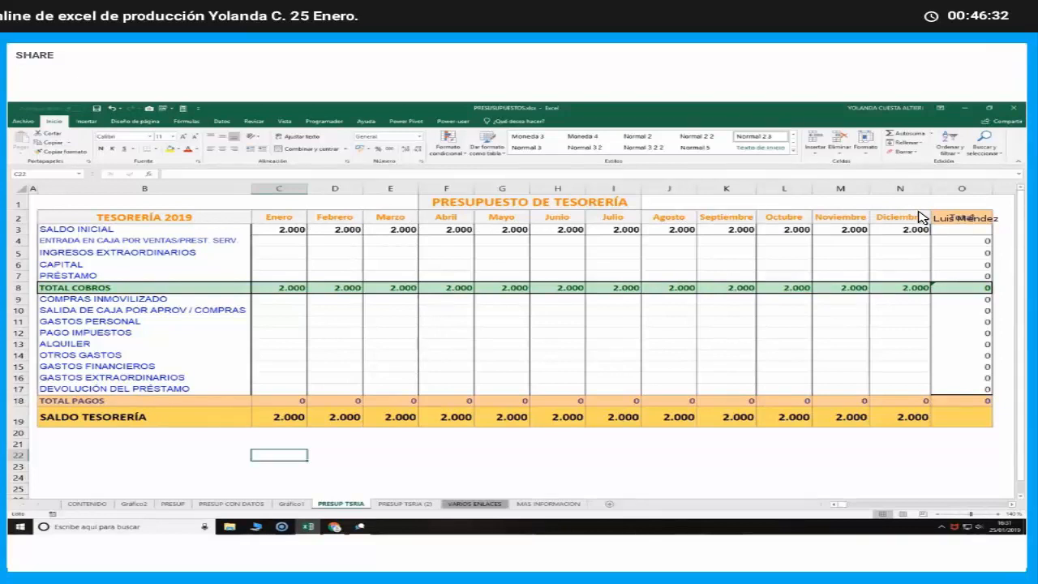
Review the TESORERÍA 2019 concepts and the formulas for January's TOTAL COBROS, TOTAL PAGOS, SALDO TESORERÍA and February's SALDO INICIAL
click(140, 189)
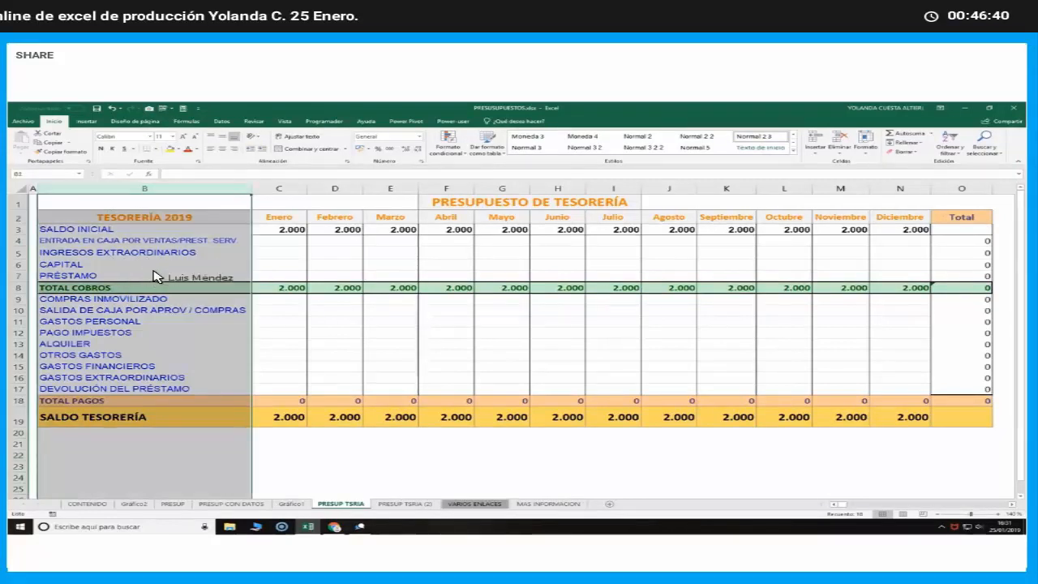
click(198, 230)
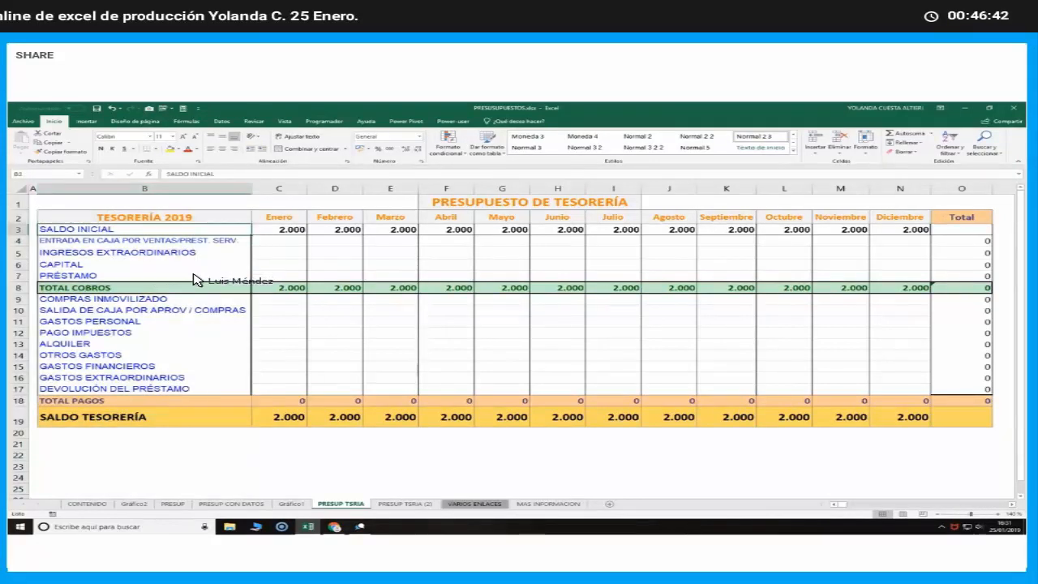
drag(198, 229, 192, 388)
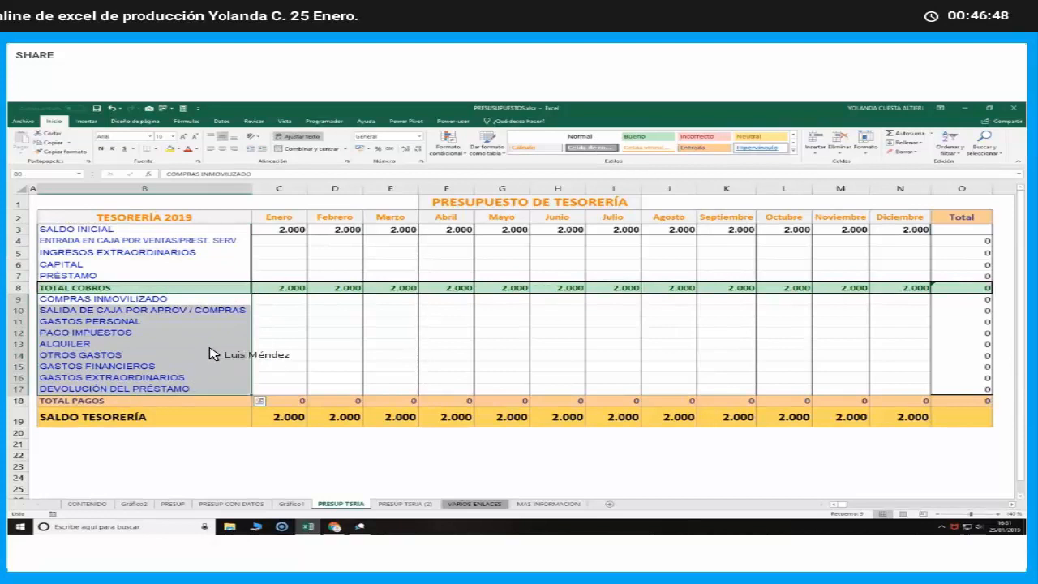
click(278, 289)
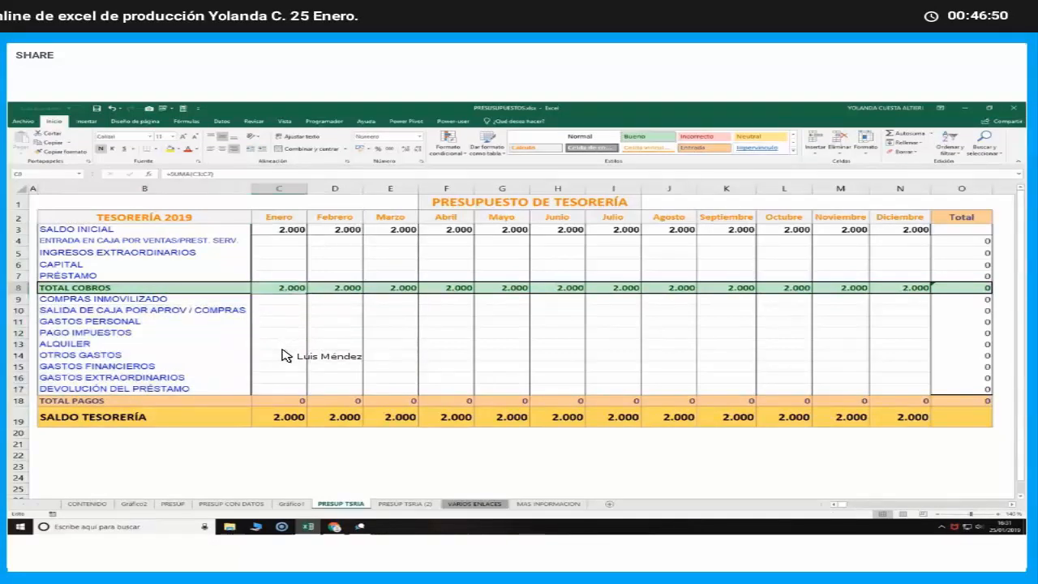
click(292, 400)
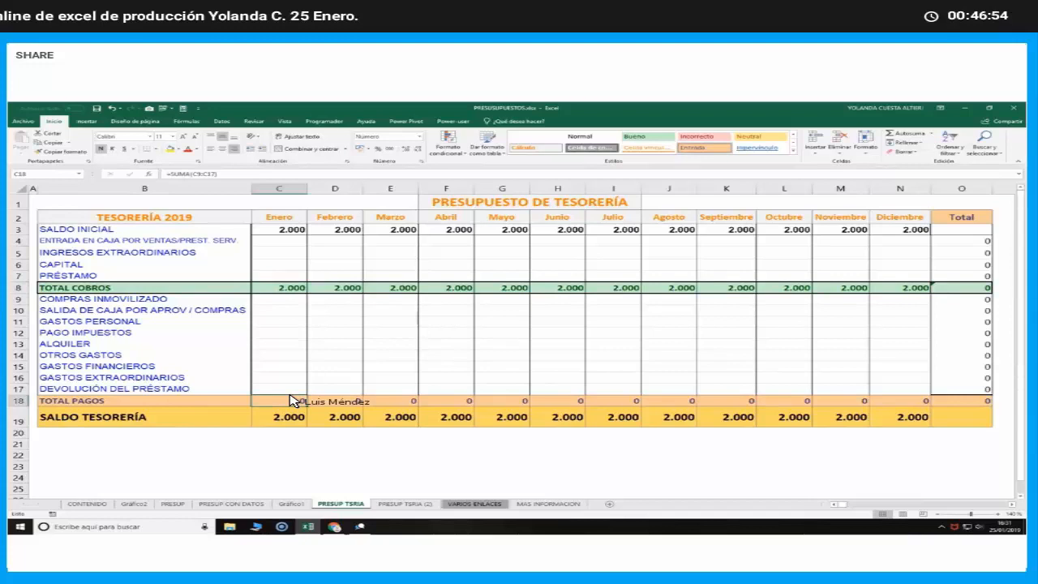
click(281, 420)
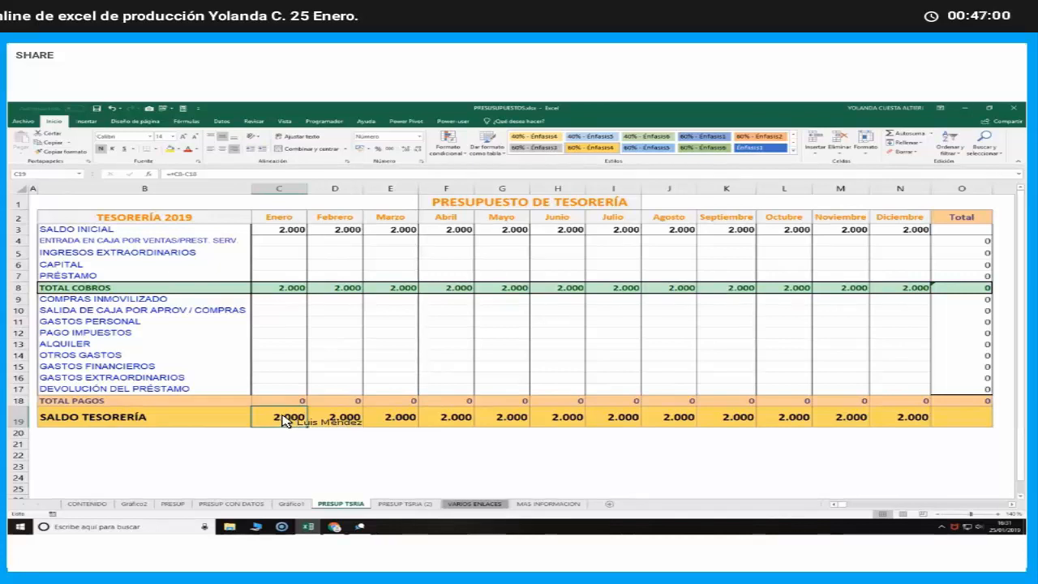
double_click(281, 421)
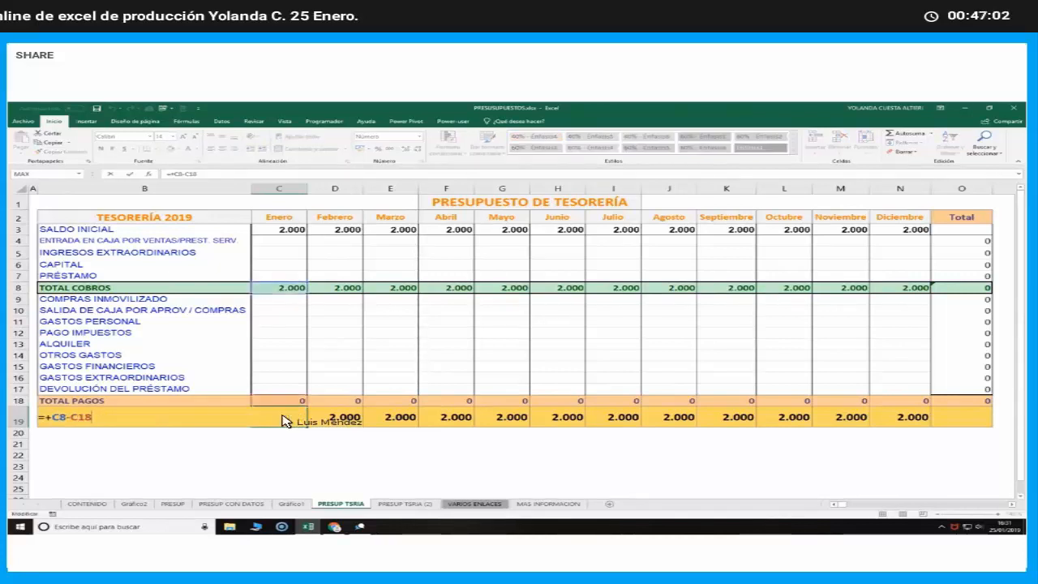
key(Escape)
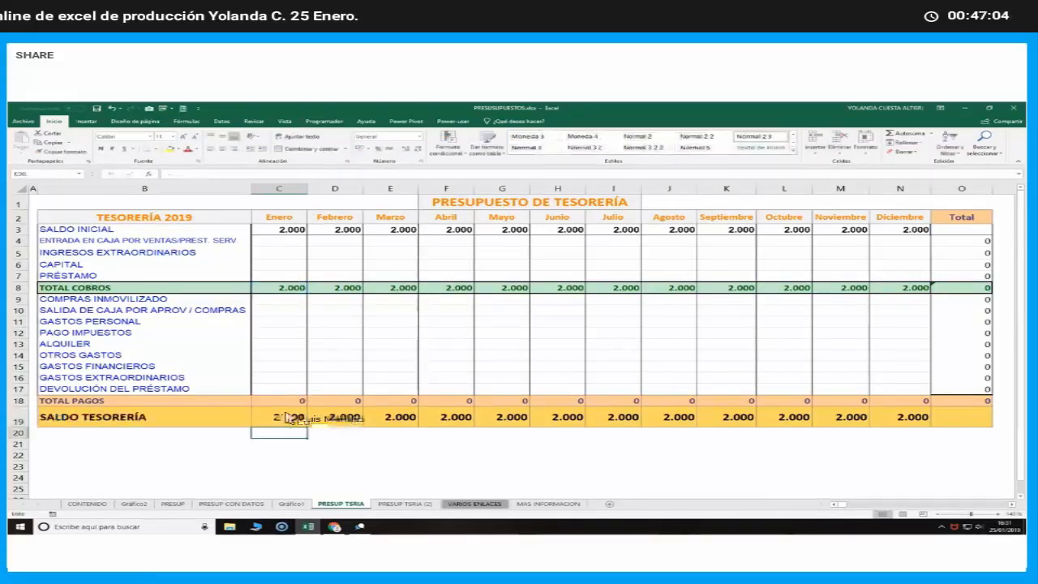
click(340, 231)
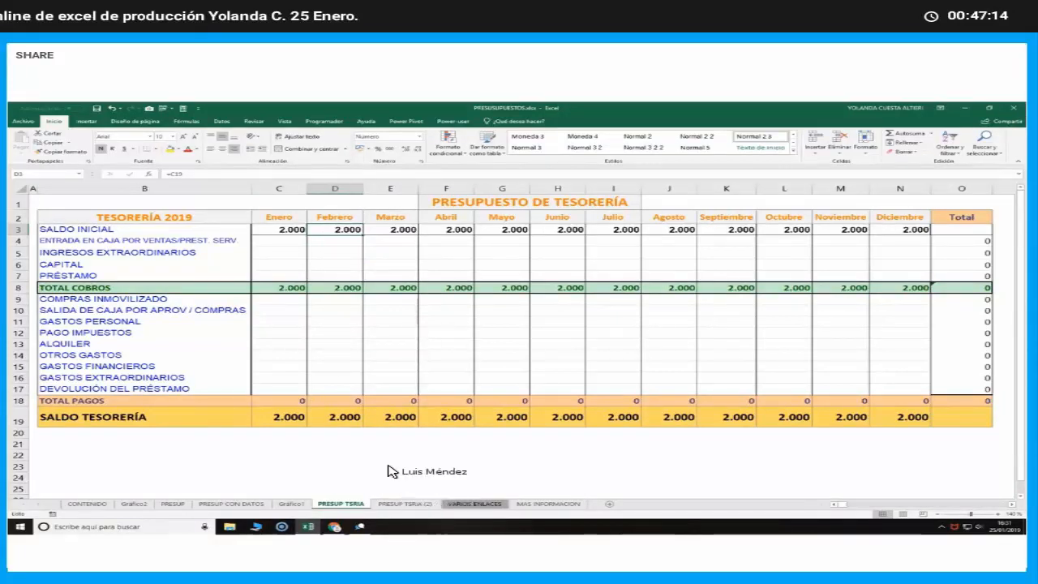
On PRESUP TSRIA (2), inspect which monthly cells of the ENTRADA EN CAJA POR VENTAS row hold plain values or external links
drag(292, 242, 347, 267)
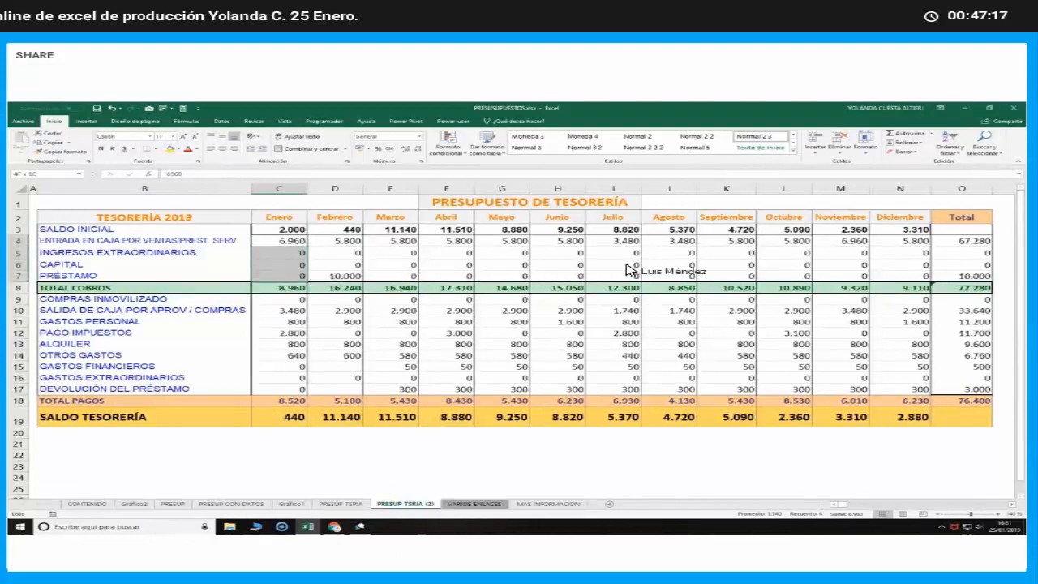
click(780, 254)
click(900, 241)
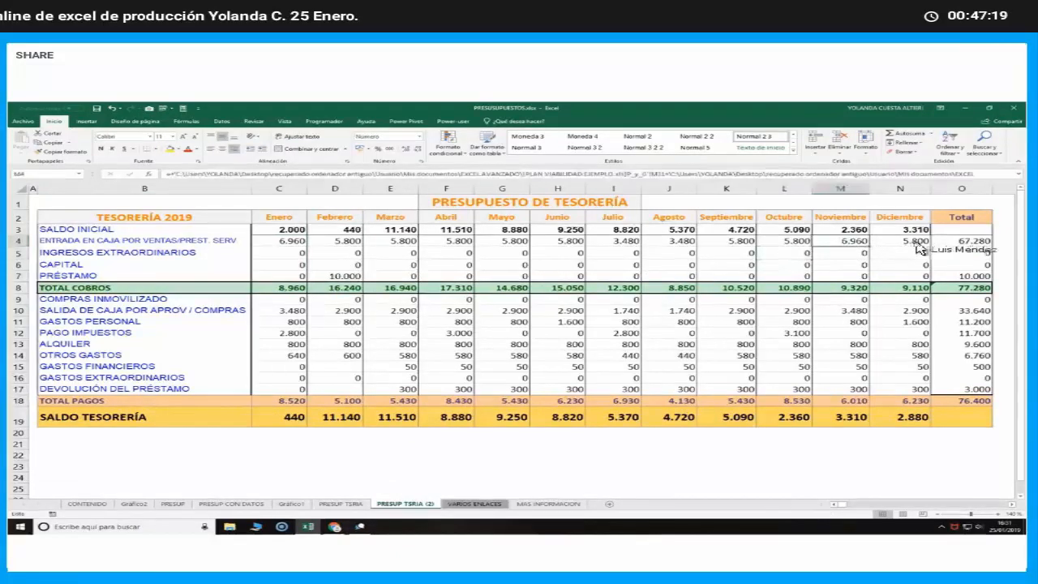
click(844, 241)
click(799, 241)
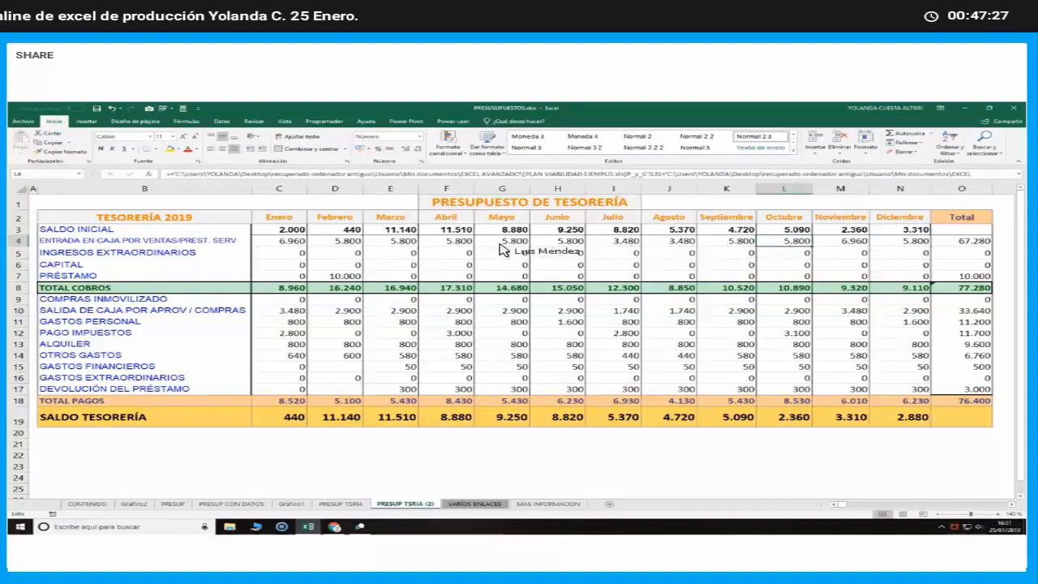
click(304, 242)
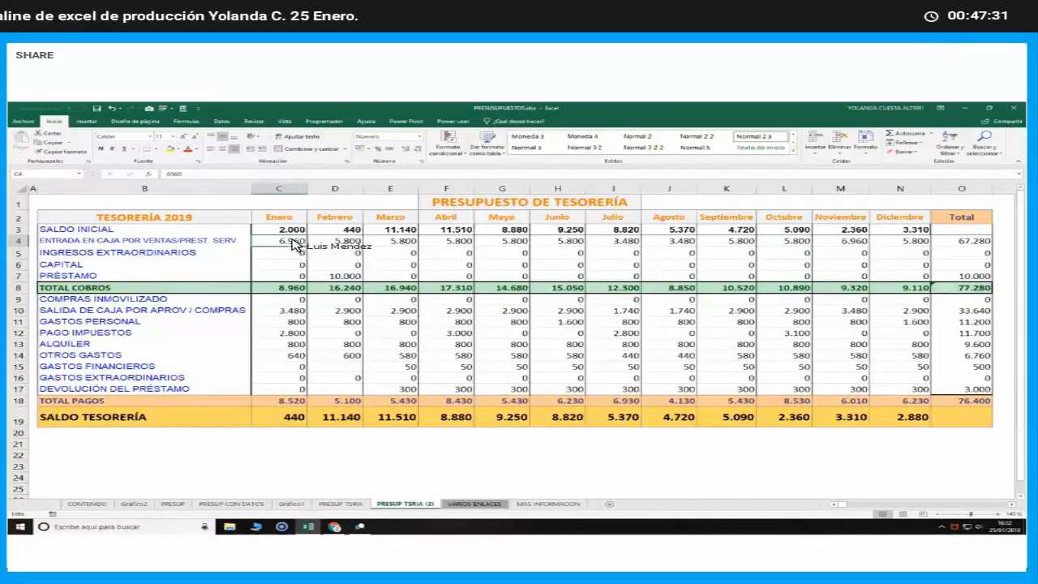
Copy the January to October collections (C4:L7) from PRESUP TSRIA (2) and paste them into PRESUP TSRIA starting at C4
drag(285, 241, 784, 276)
right_click(672, 262)
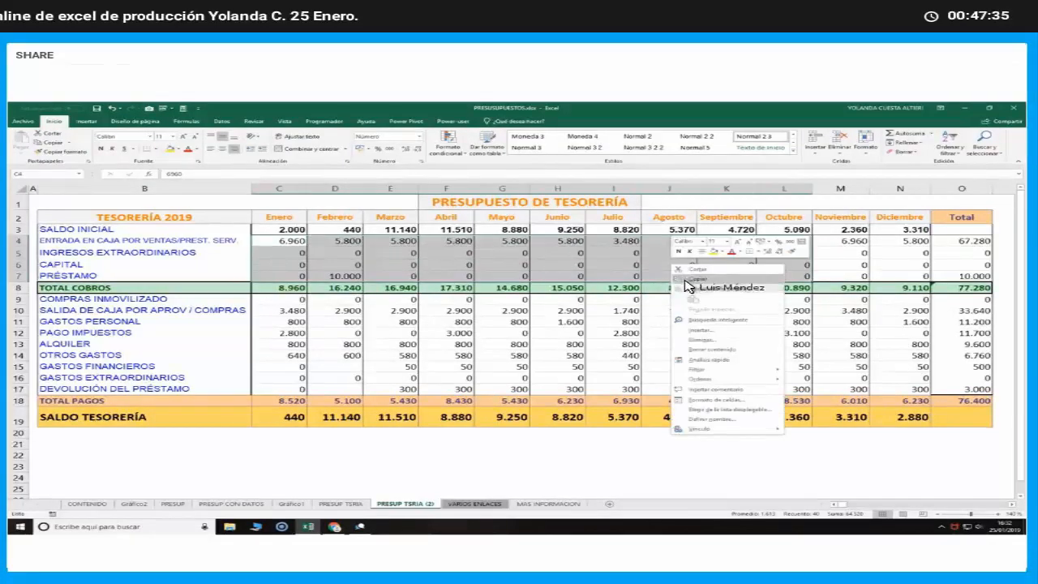
click(687, 284)
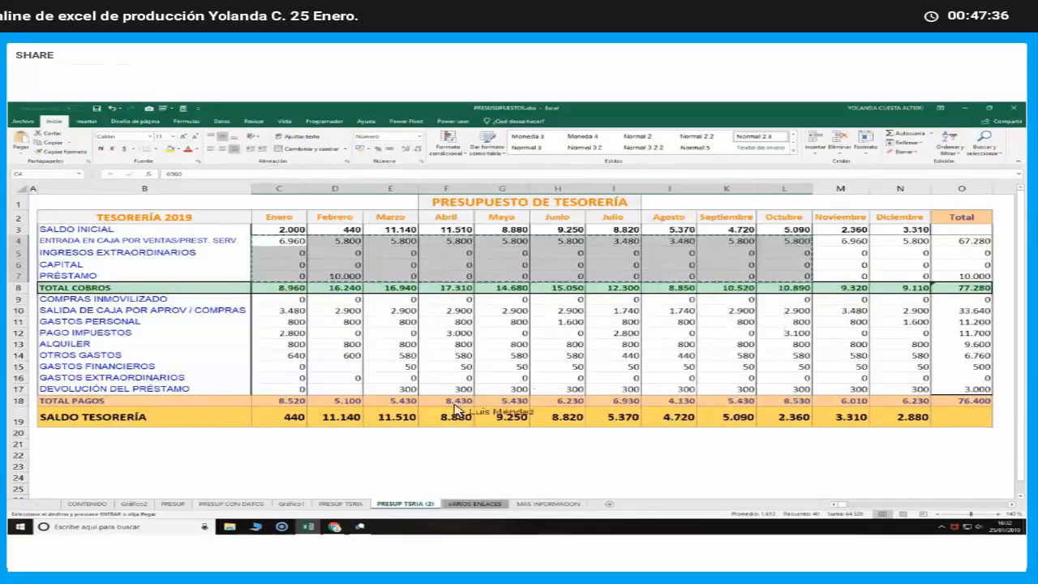
click(333, 503)
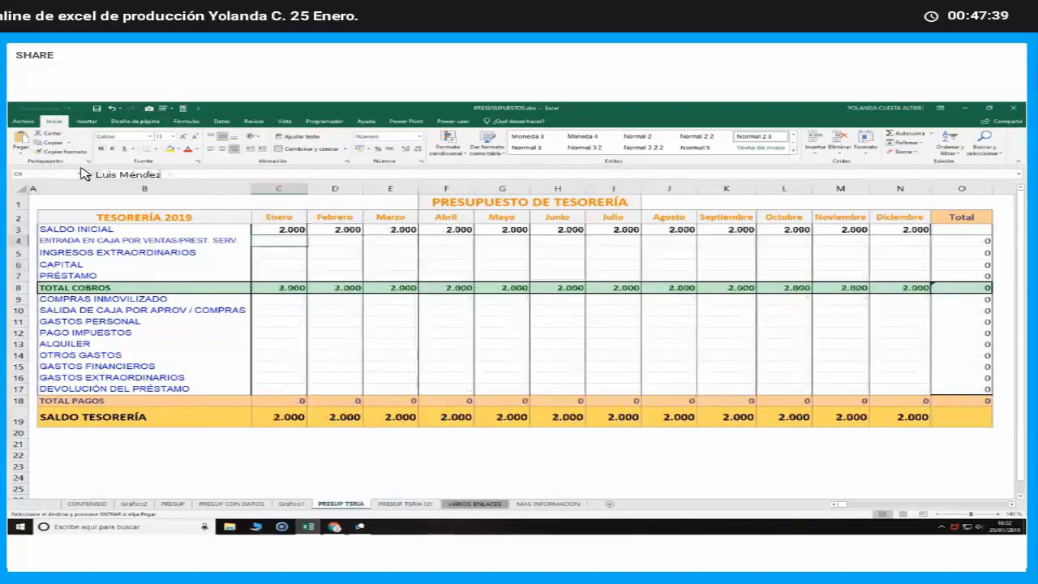
click(21, 152)
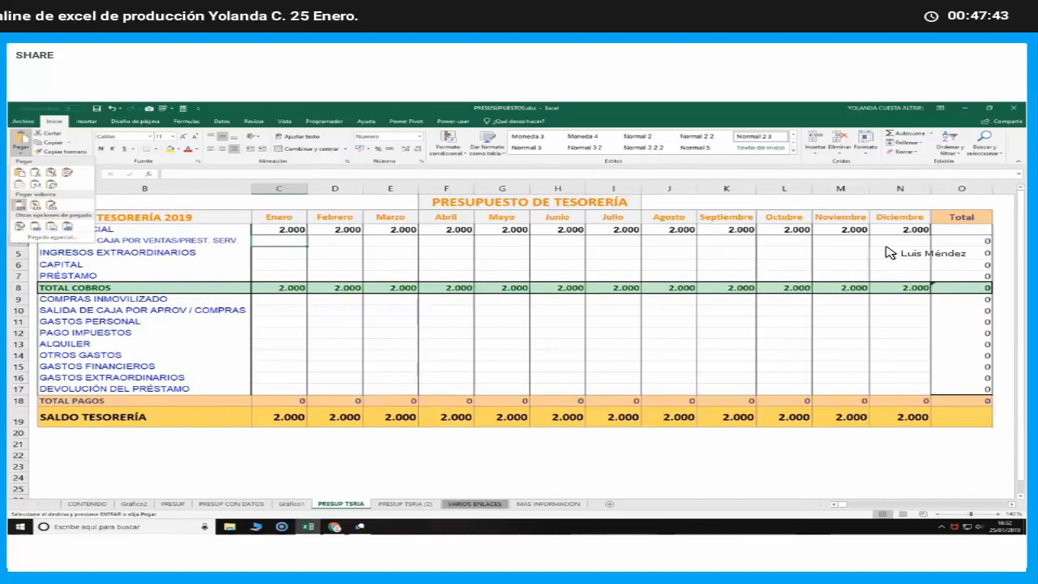
key(Return)
Enter 6960 as November's ENTRADA EN CAJA POR VENTAS in PRESUP TSRIA
click(858, 242)
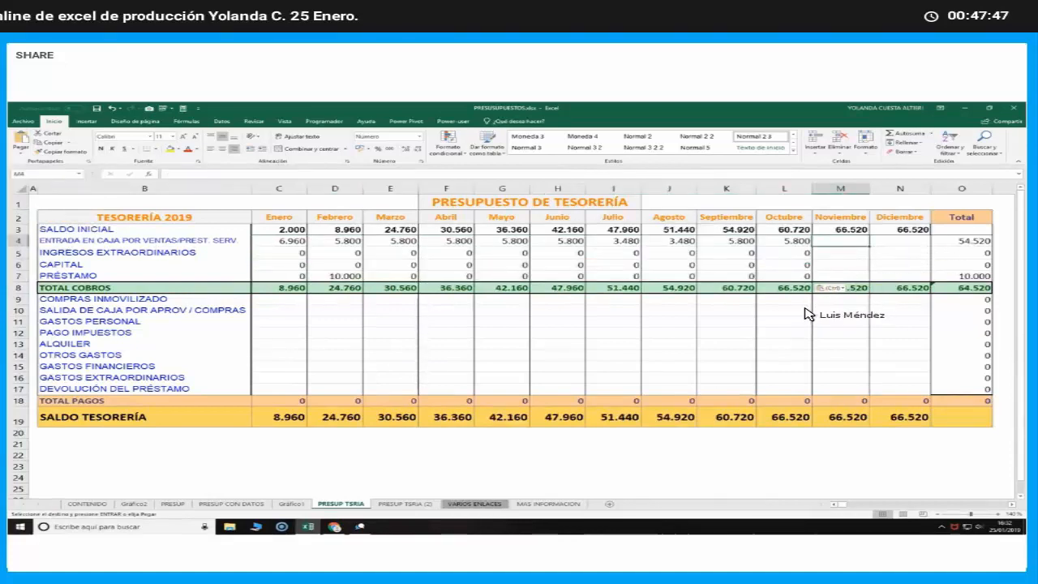
text(6960)
key(Return)
key(Up)
key(Right)
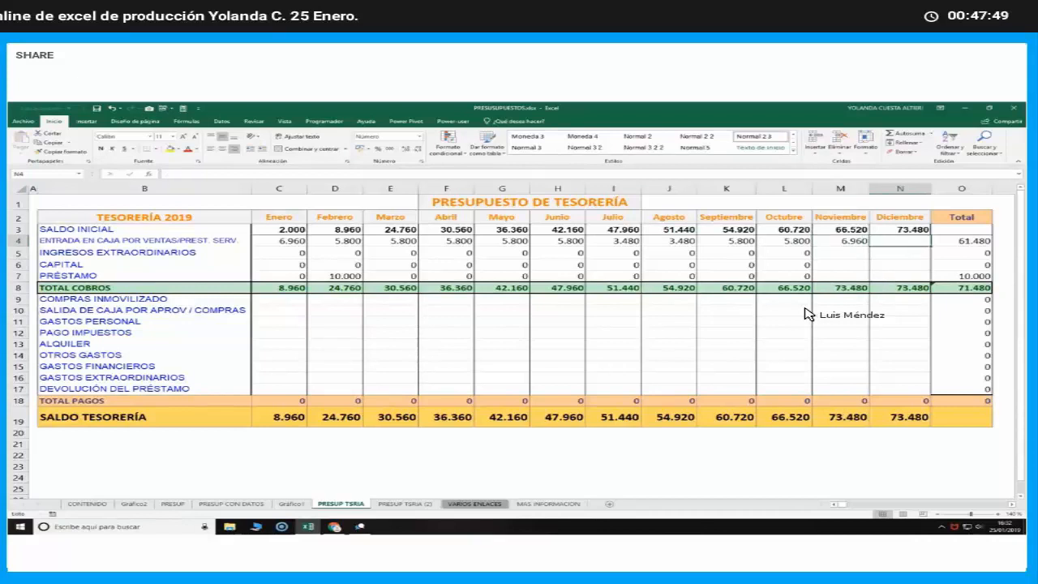
Enter 6960 as December's ENTRADA EN CAJA POR VENTAS and compare it with the same cell in PRESUP TSRIA (2)
text(6960)
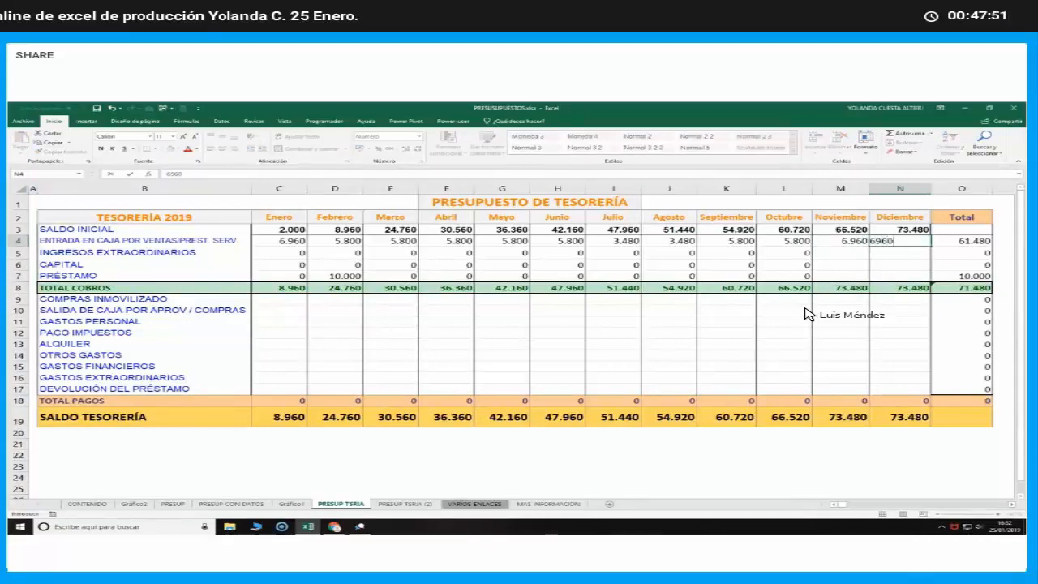
key(Return)
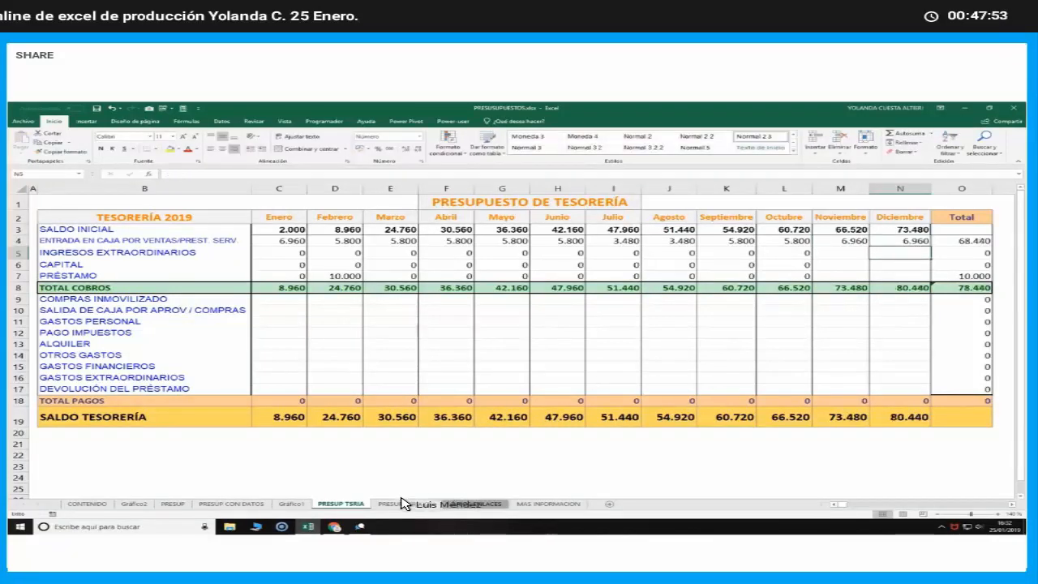
click(401, 503)
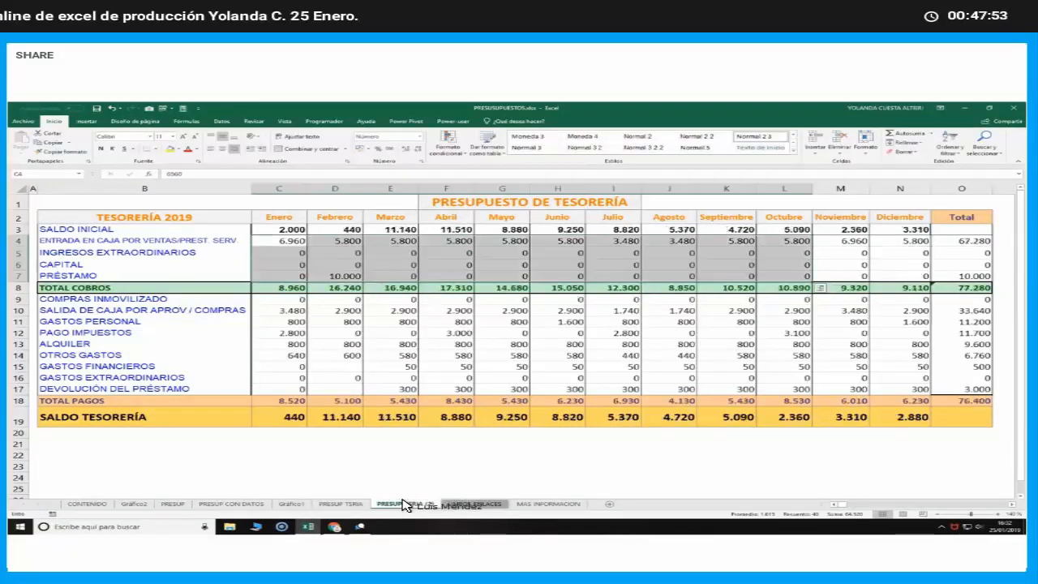
click(323, 504)
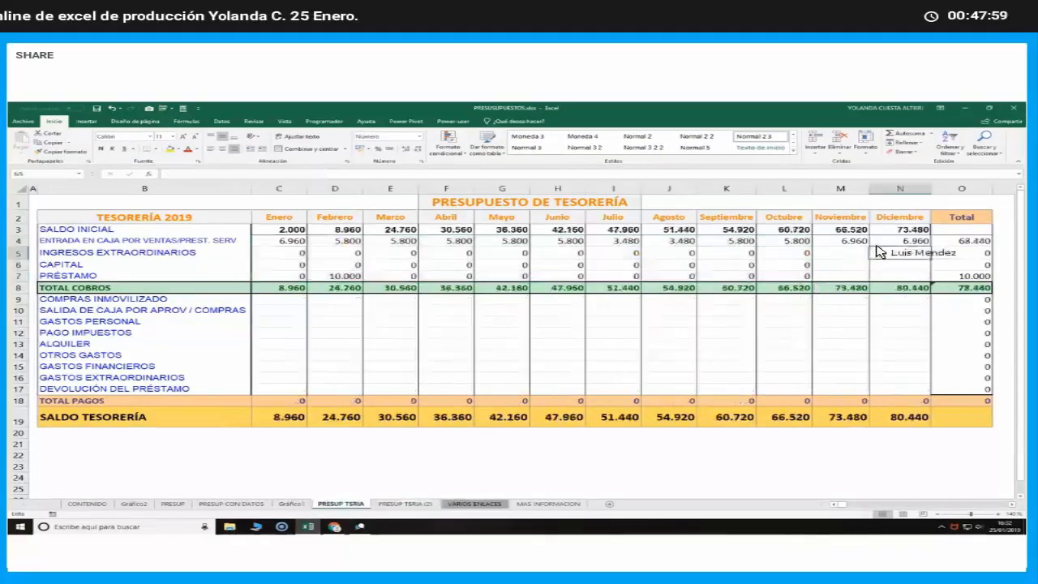
Set December's ENTRADA EN CAJA POR VENTAS to 5800 and its INGRESOS EXTRAORDINARIOS to 0
click(898, 241)
text(5)
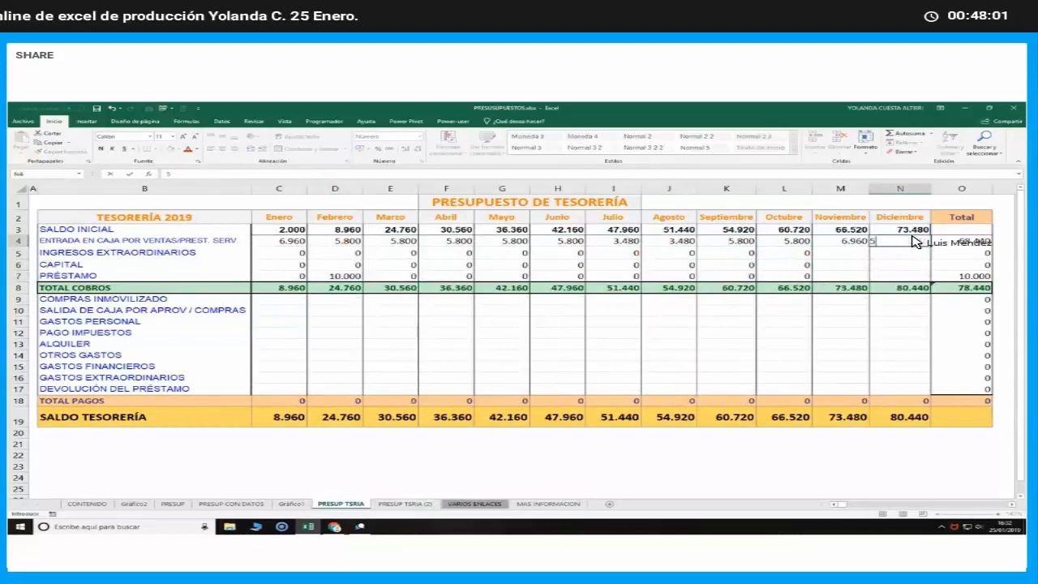
text(.800)
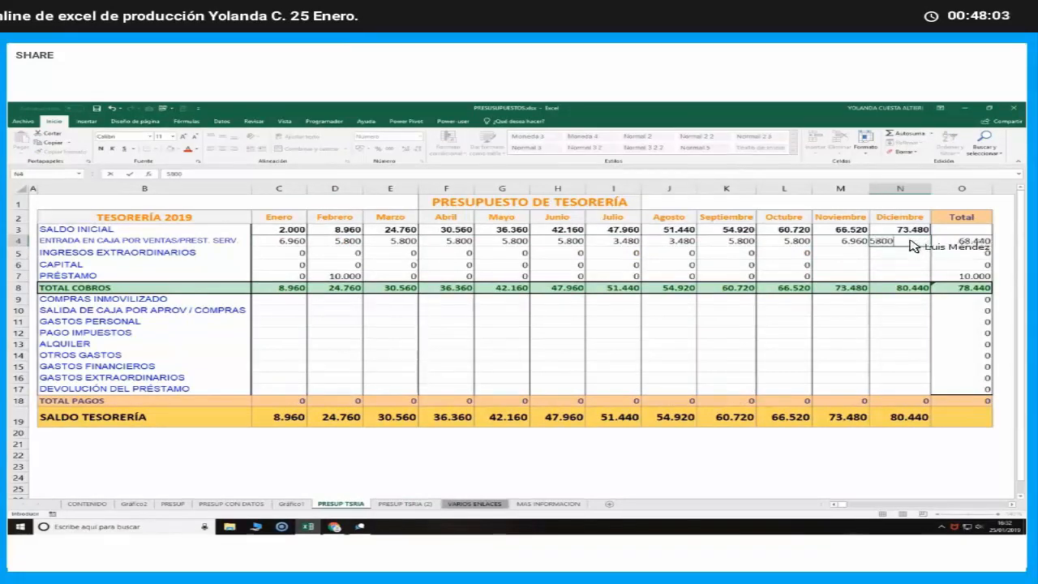
key(Return)
text(0)
key(Left)
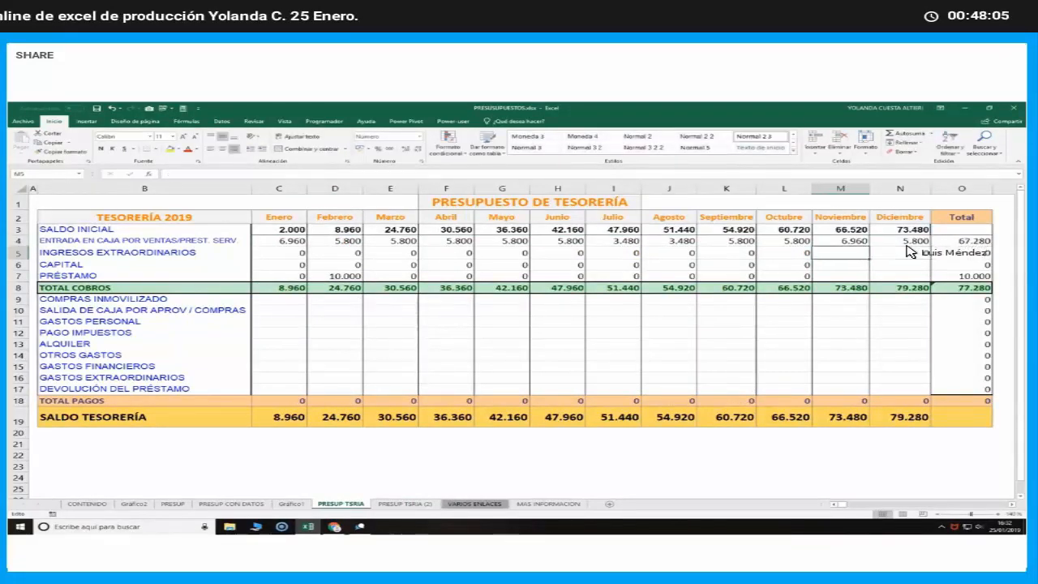
Enter 0 as November's INGRESOS EXTRAORDINARIOS and move the CAPITAL and PRÉSTAMO zeros from September–October (K6:L7) to November–December (M6:N7)
key(Return)
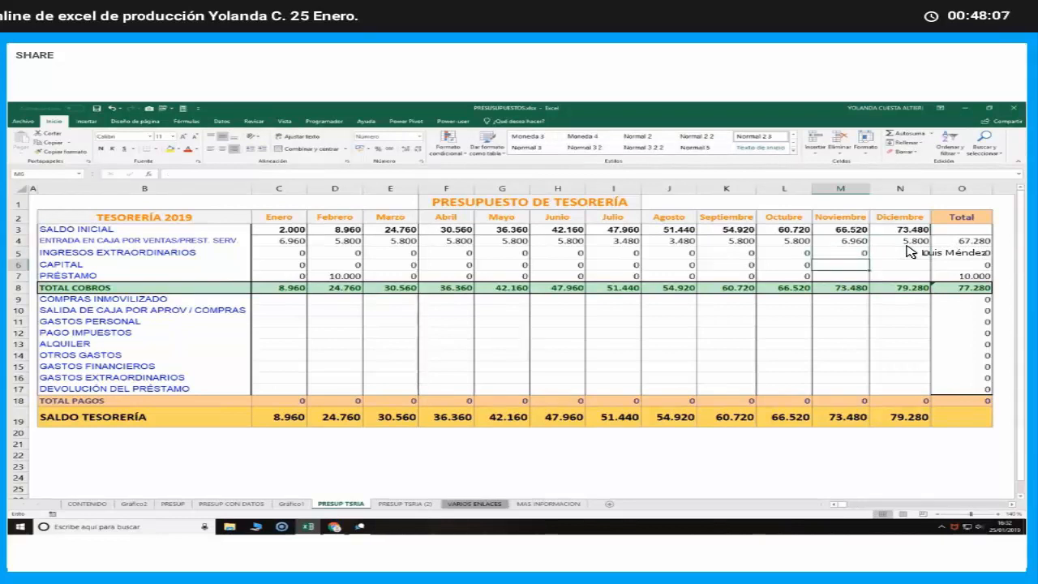
mouse_move(908, 252)
mouse_down()
mouse_move(848, 261)
mouse_move(914, 264)
mouse_up()
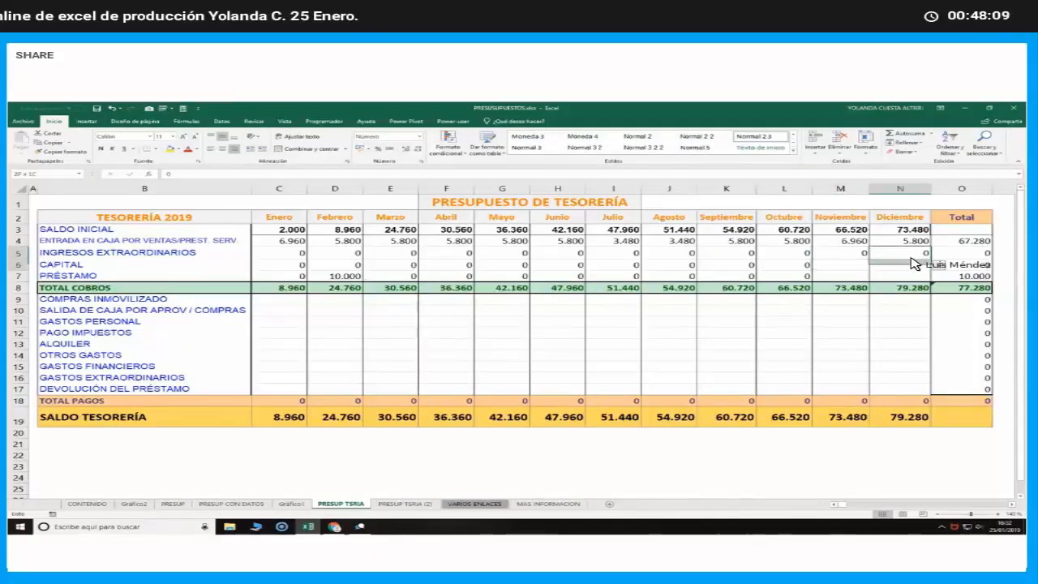
drag(748, 263, 836, 266)
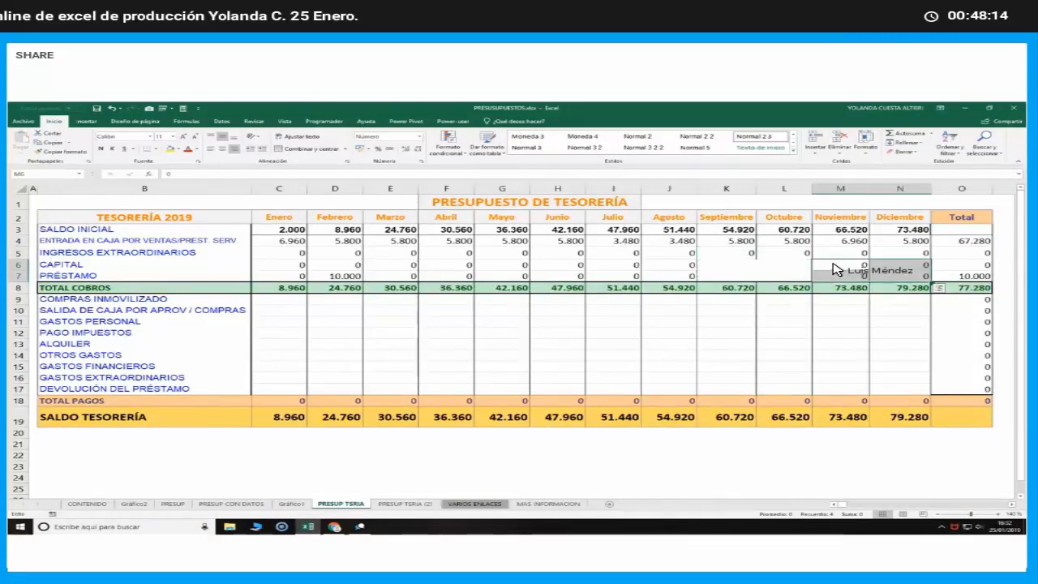
Examine the TOTAL COBROS sum formulas for January, February and March
double_click(284, 289)
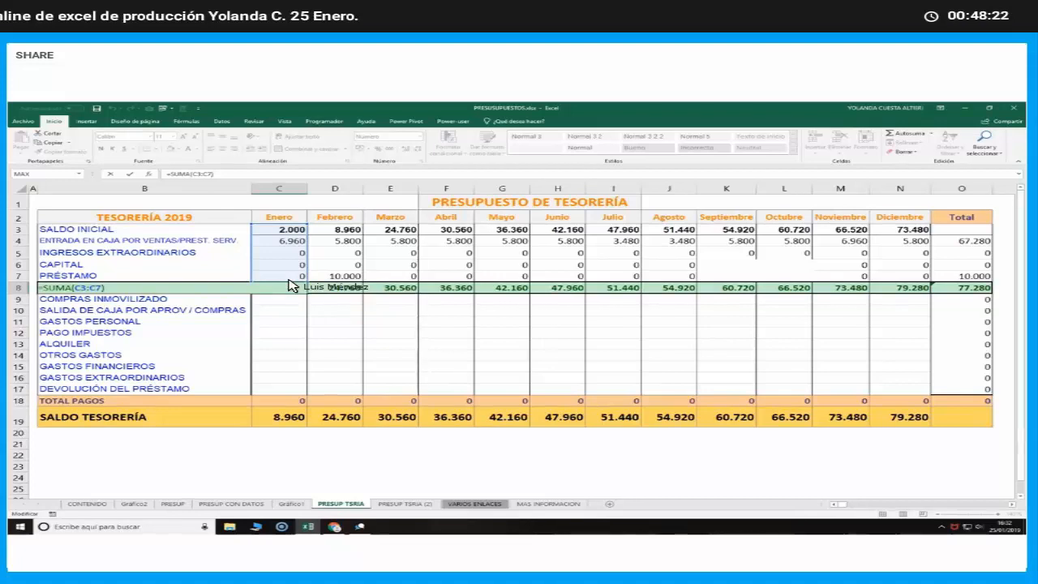
key(Return)
double_click(335, 287)
key(Return)
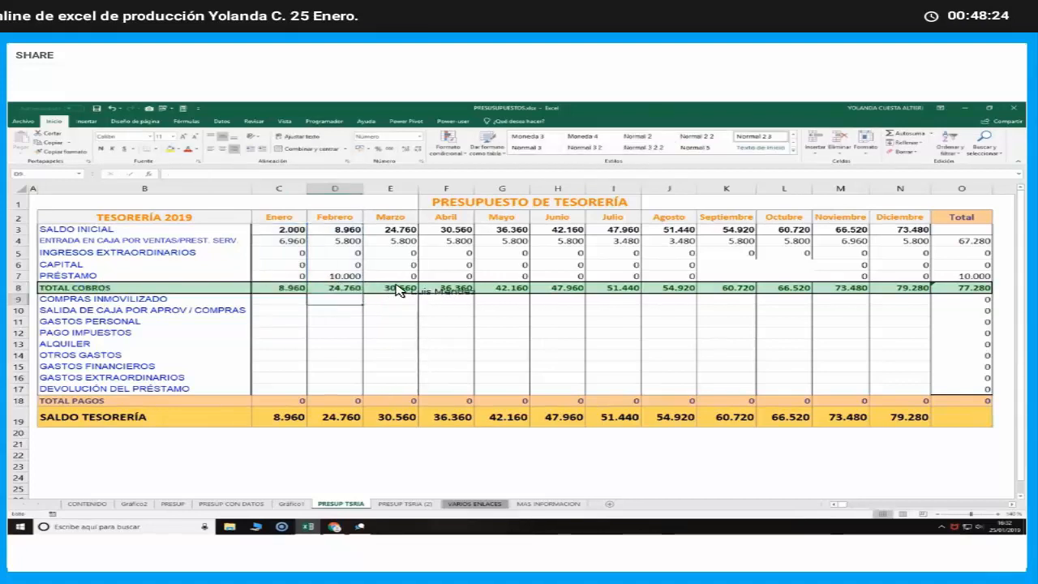
double_click(396, 289)
key(Return)
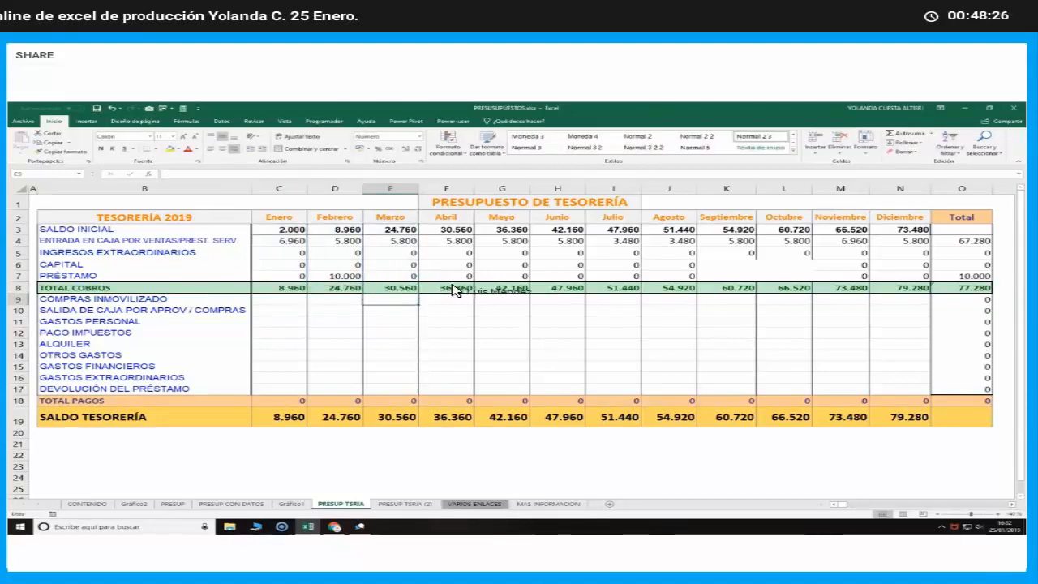
Check the Total column's formula for ENTRADA EN CAJA POR VENTAS and the other collection rows
click(964, 246)
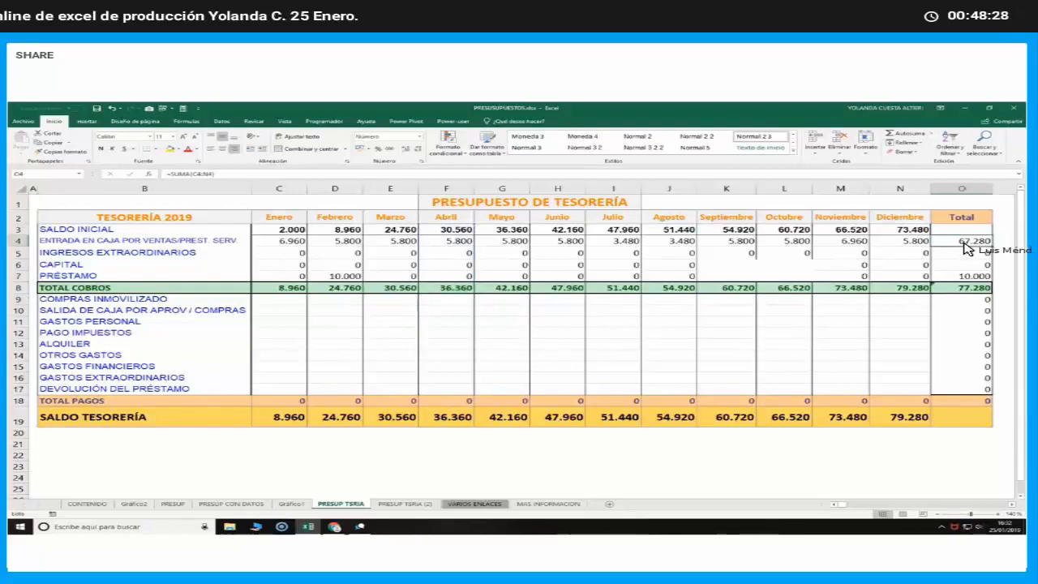
double_click(967, 246)
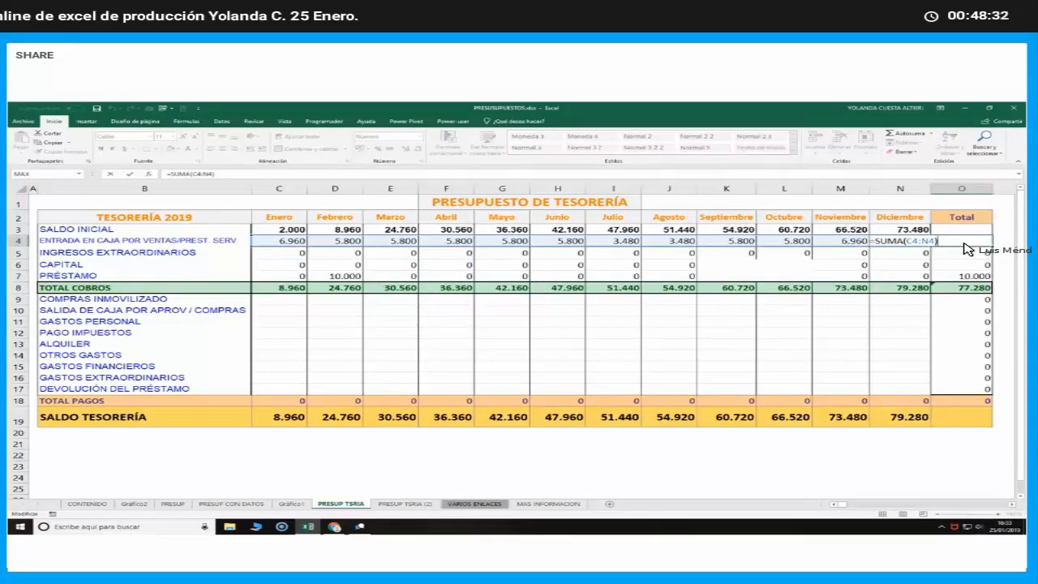
key(Return)
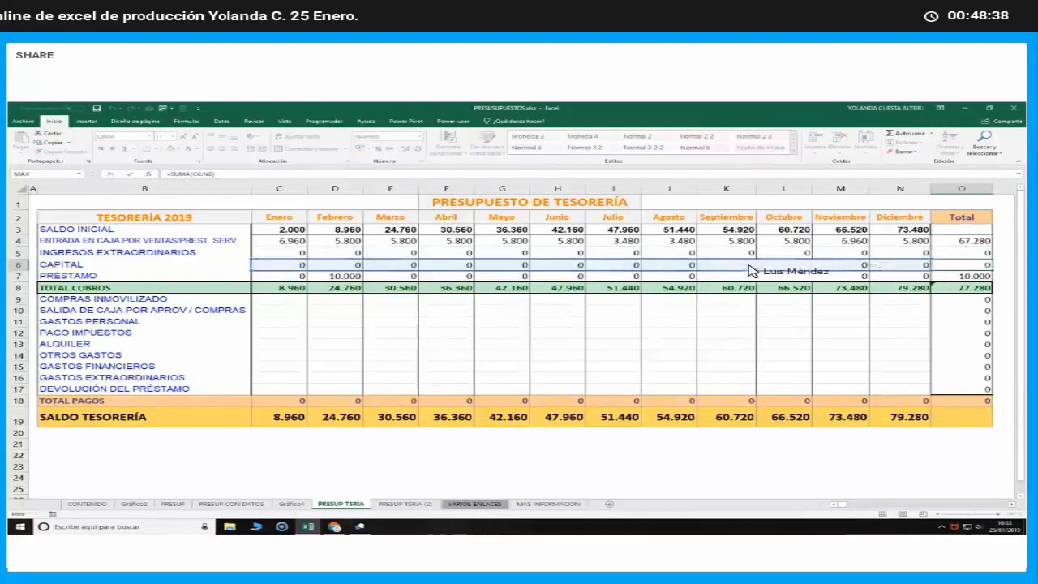
Enter 0 as CAPITAL and PRÉSTAMO for both September and October
click(726, 265)
text(0)
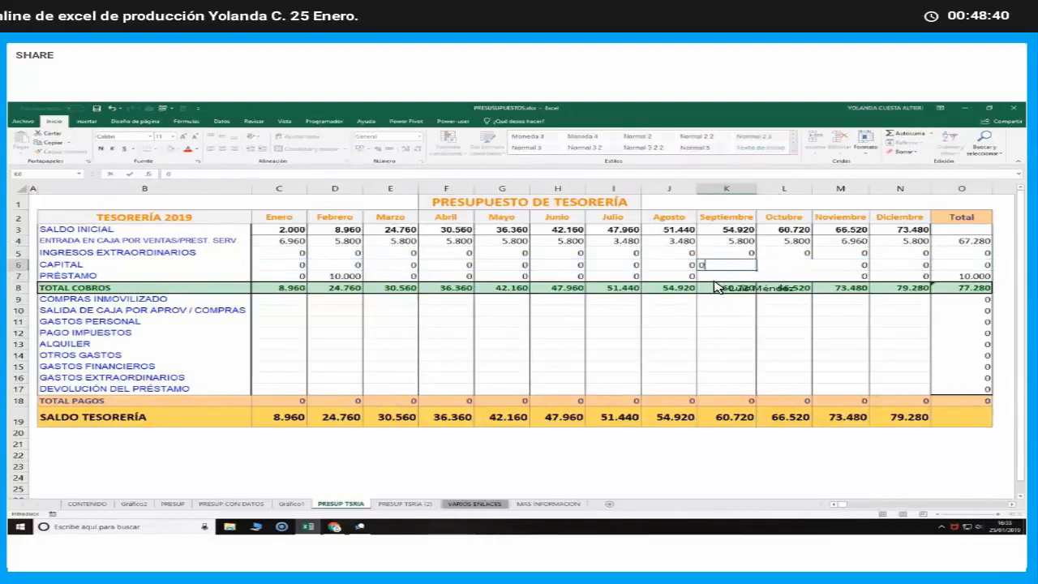
key(Tab)
text(0)
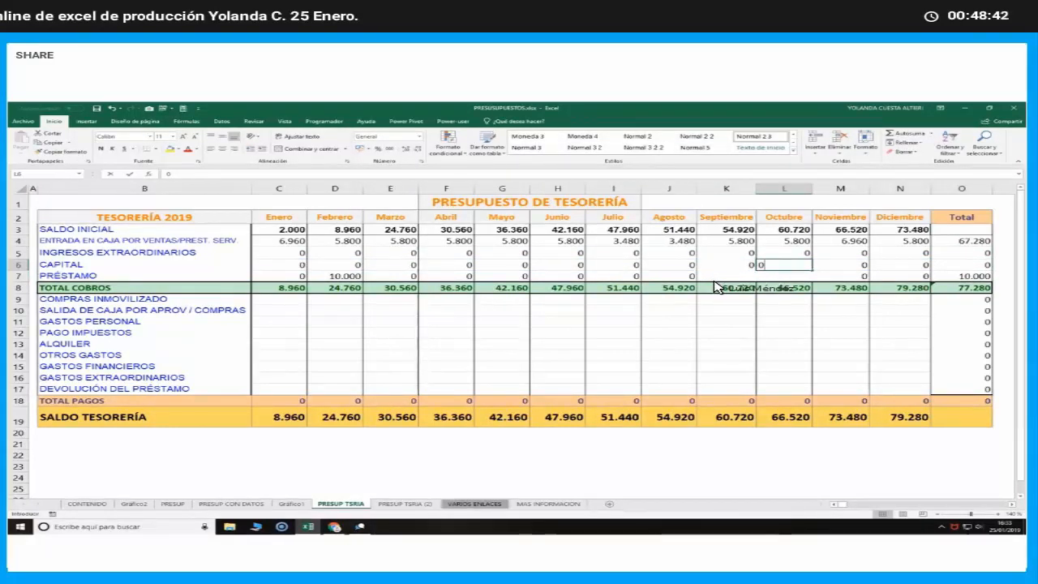
click(717, 287)
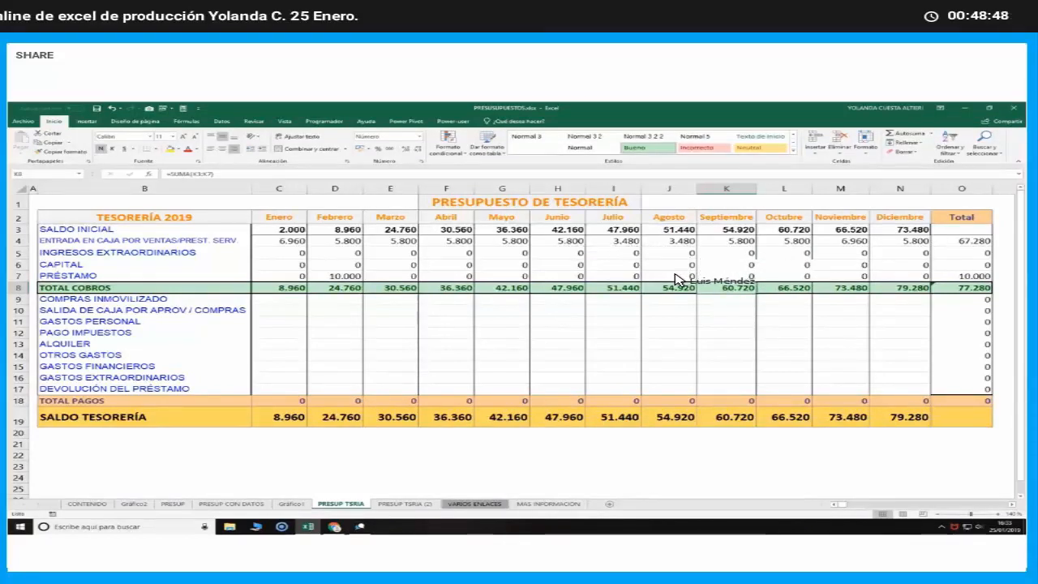
Copy the formatting of the June to August collections (H4:J7) onto the collections cells starting at September
drag(558, 240, 680, 276)
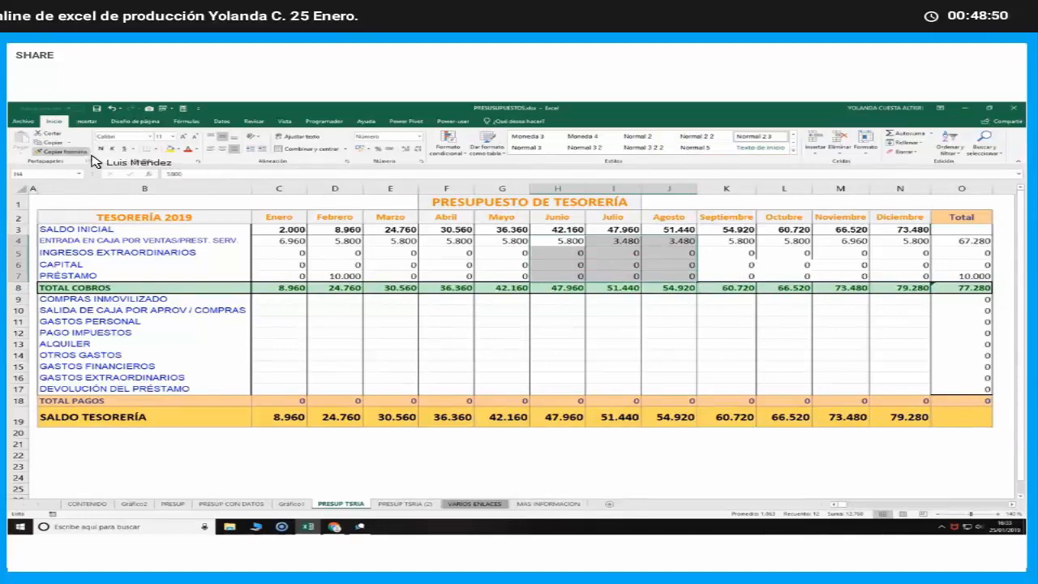
click(65, 151)
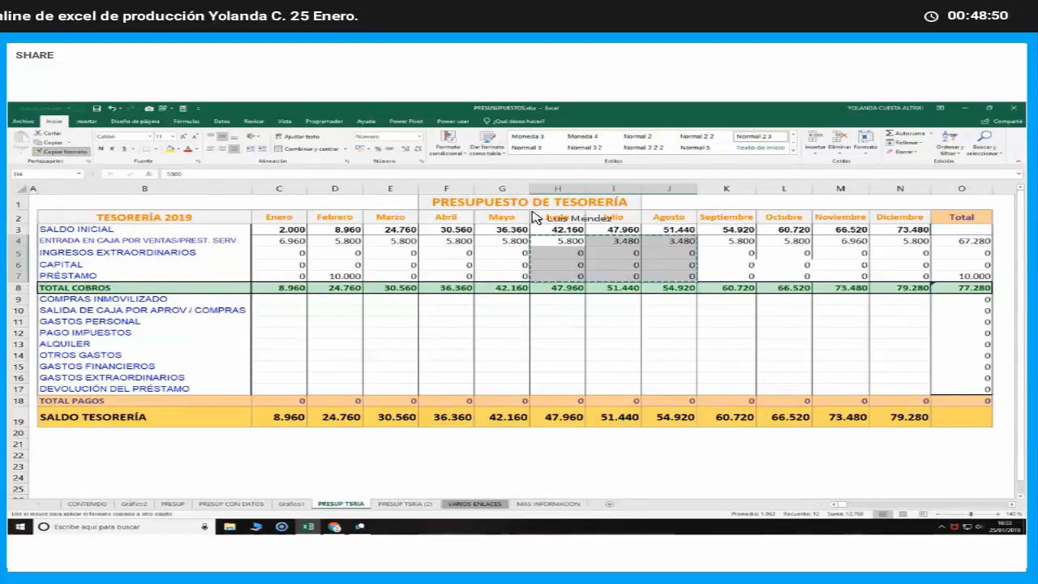
click(739, 264)
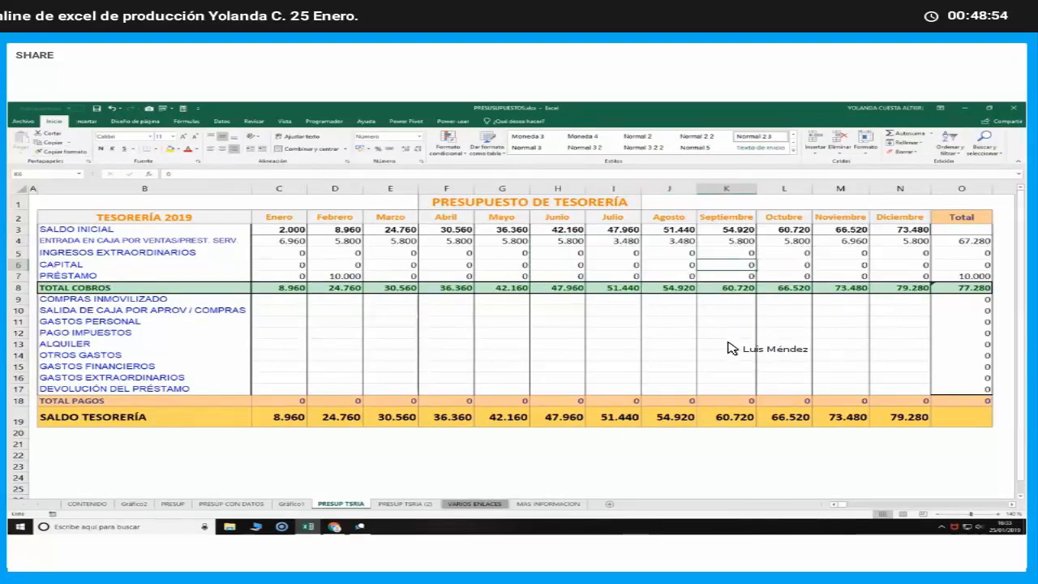
Copy the January to December payments (C9:N17) from PRESUP TSRIA (2) and paste them into PRESUP TSRIA starting at C9
click(274, 302)
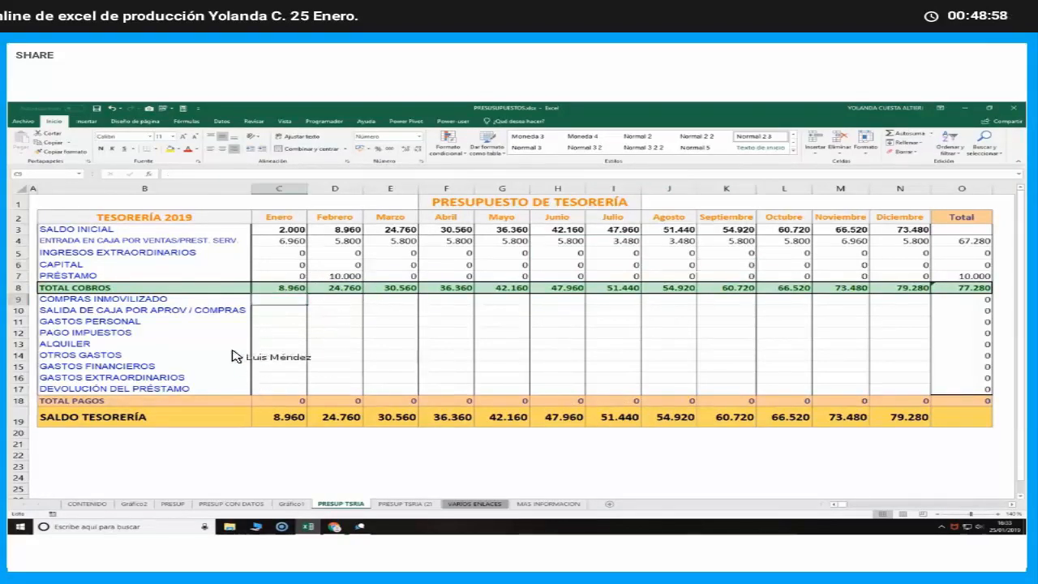
click(403, 504)
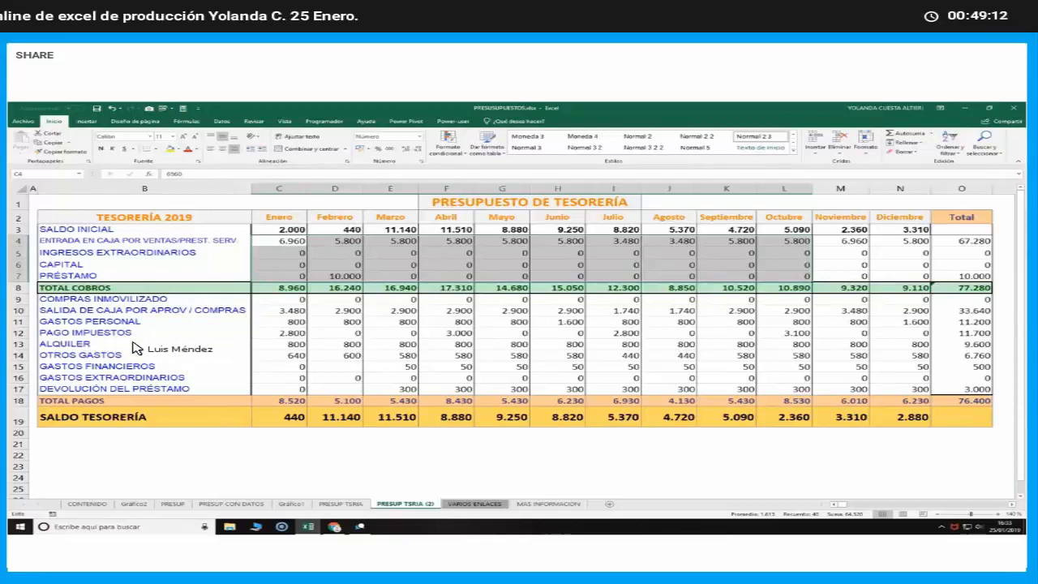
click(335, 345)
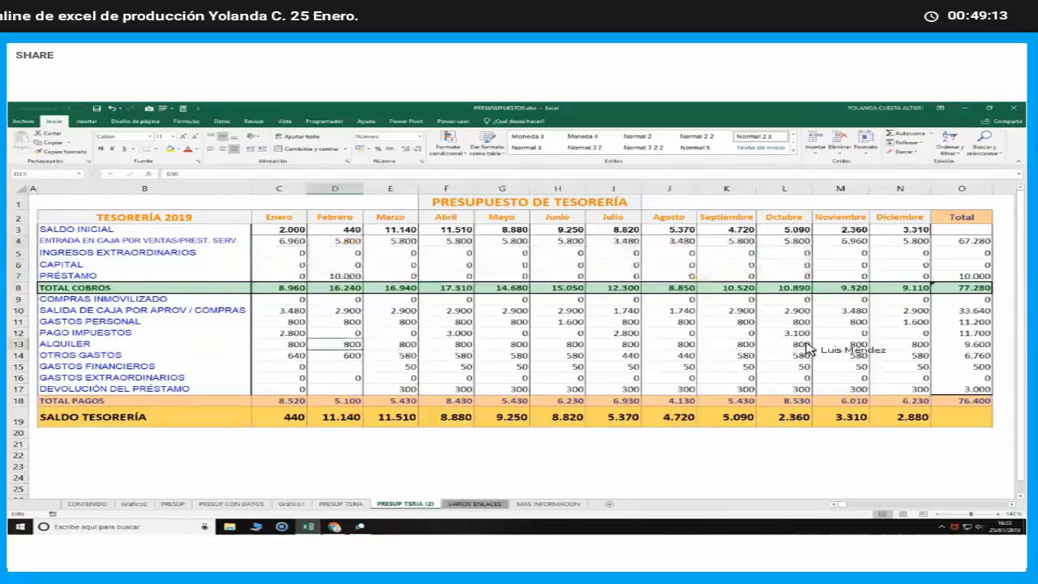
click(916, 366)
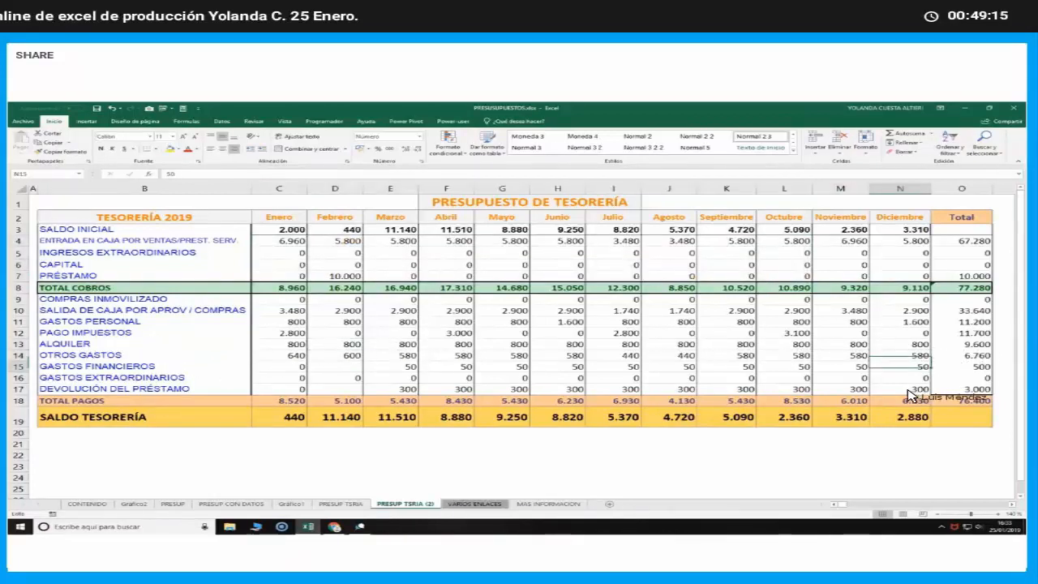
mouse_move(907, 389)
mouse_down()
mouse_move(579, 354)
mouse_move(279, 300)
mouse_up()
right_click(397, 332)
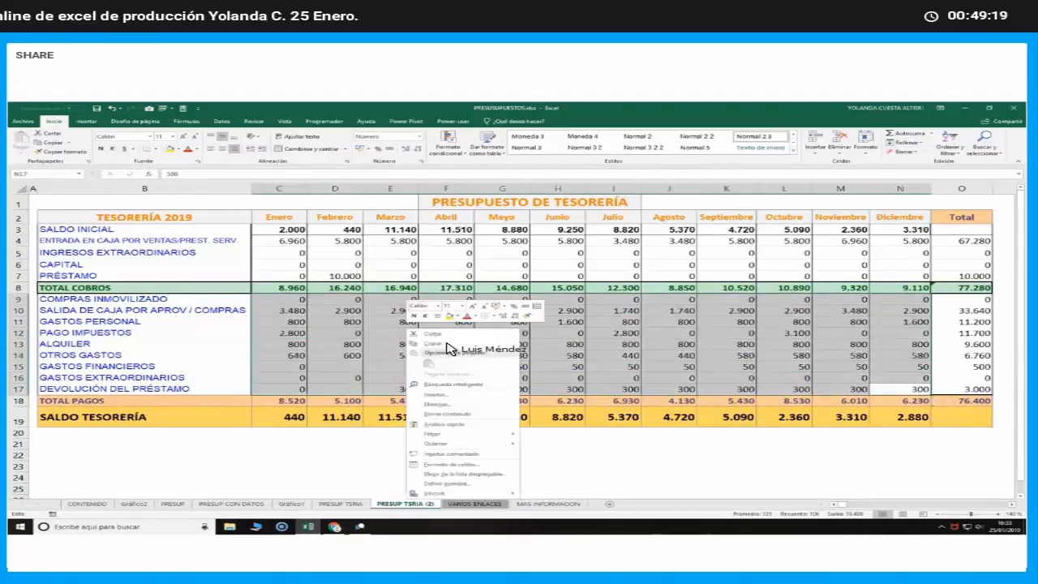
click(422, 357)
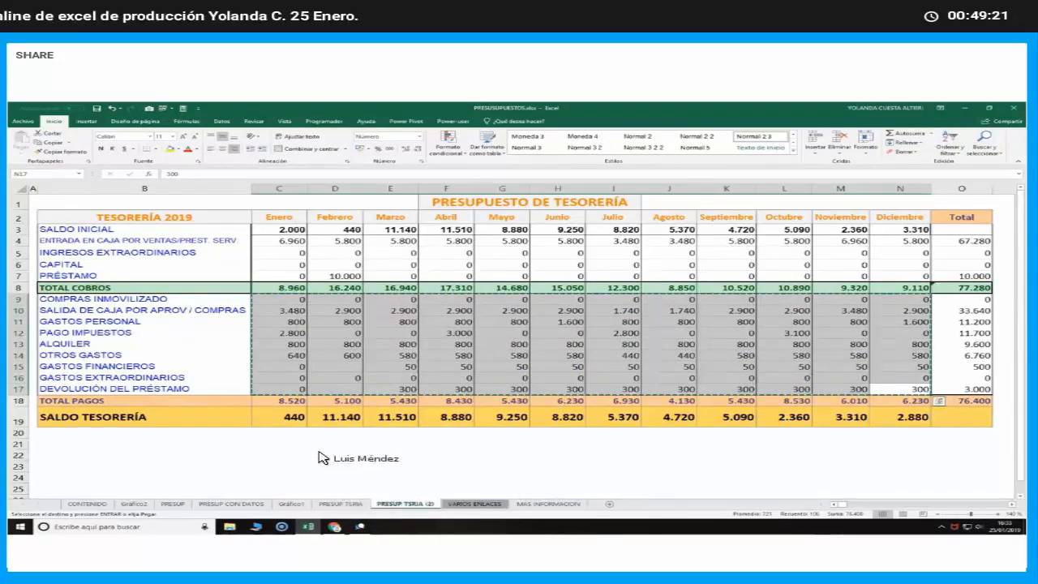
click(340, 504)
right_click(292, 300)
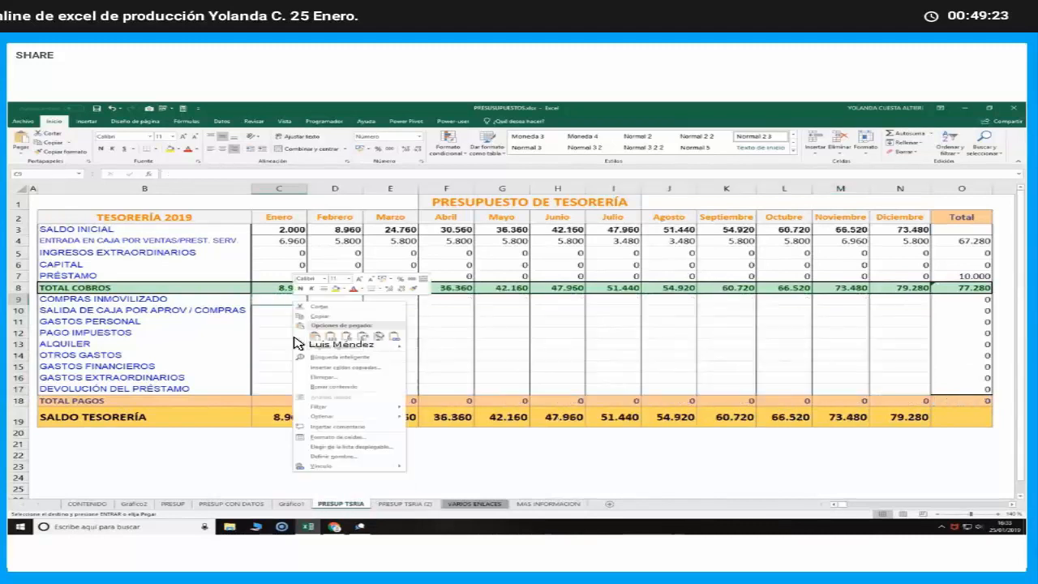
click(313, 337)
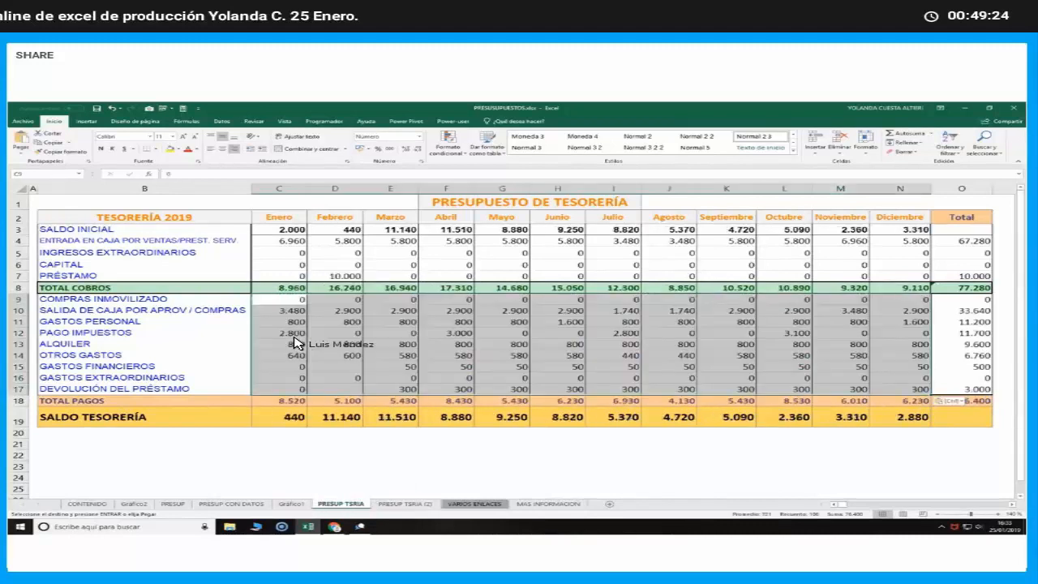
Examine January's TOTAL PAGOS formula and the SALDO TESORERÍA formulas for January, February and April
double_click(297, 399)
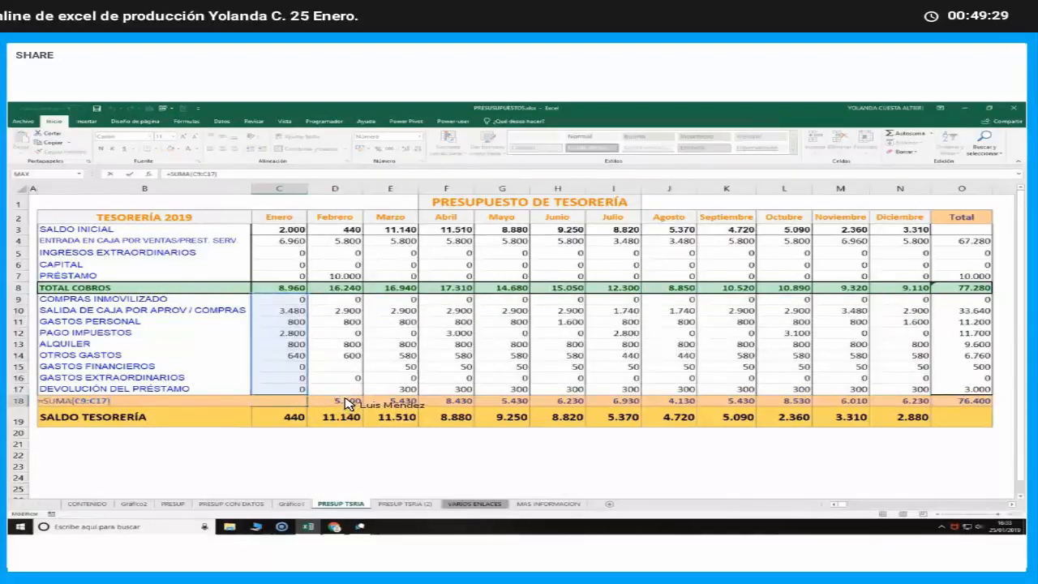
click(341, 416)
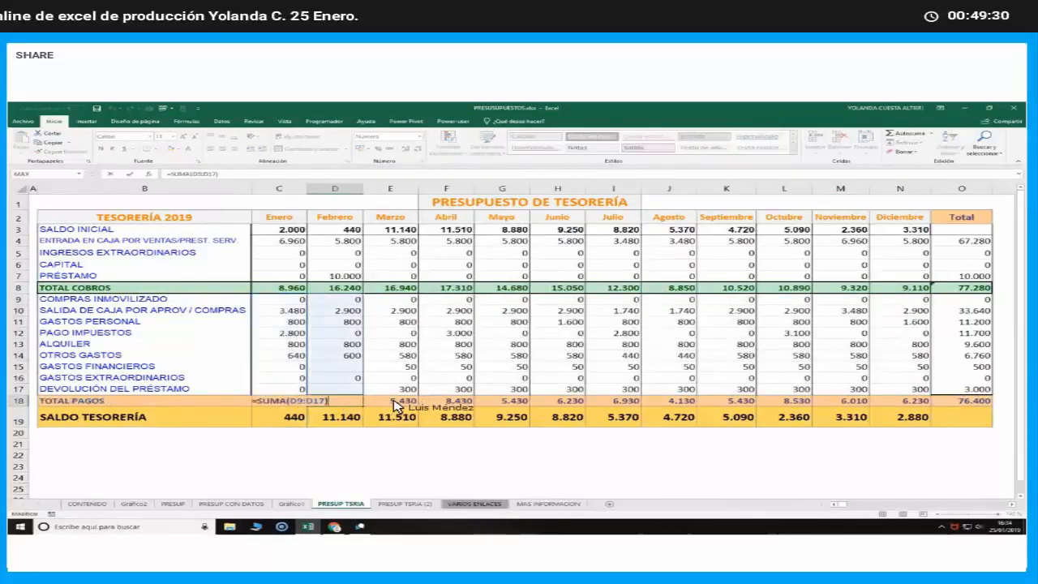
click(447, 414)
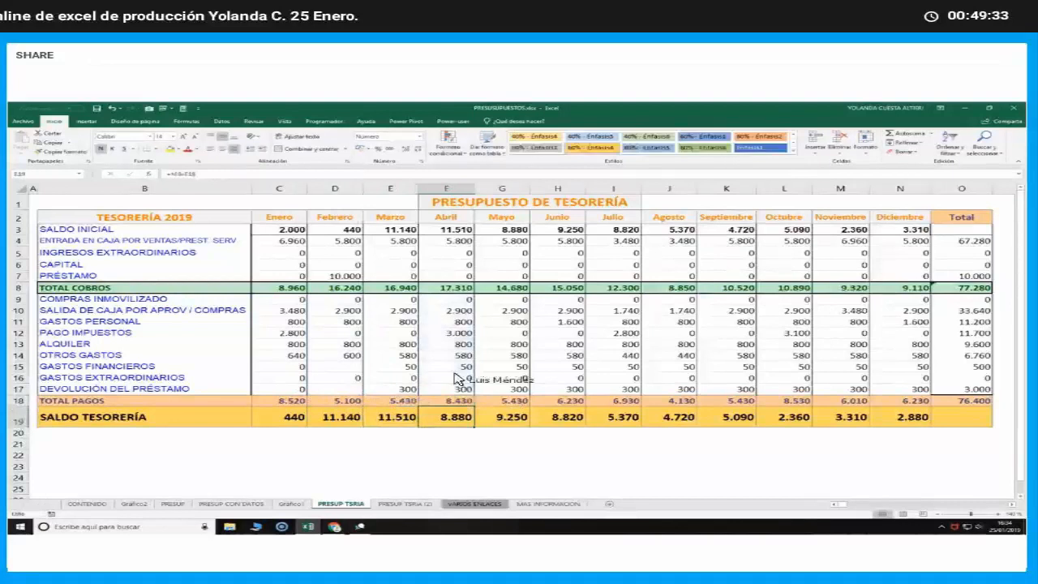
click(284, 418)
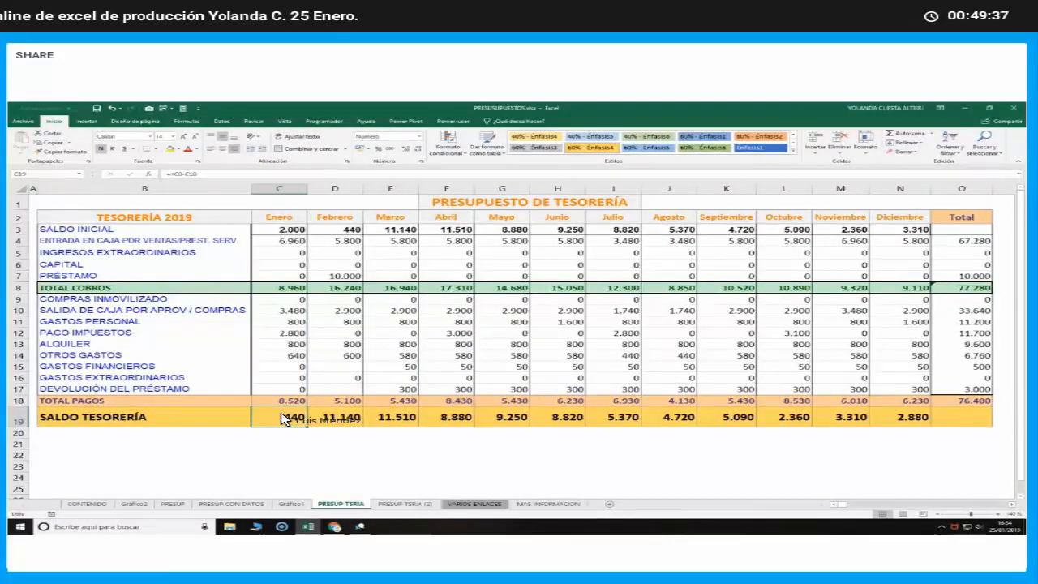
double_click(284, 418)
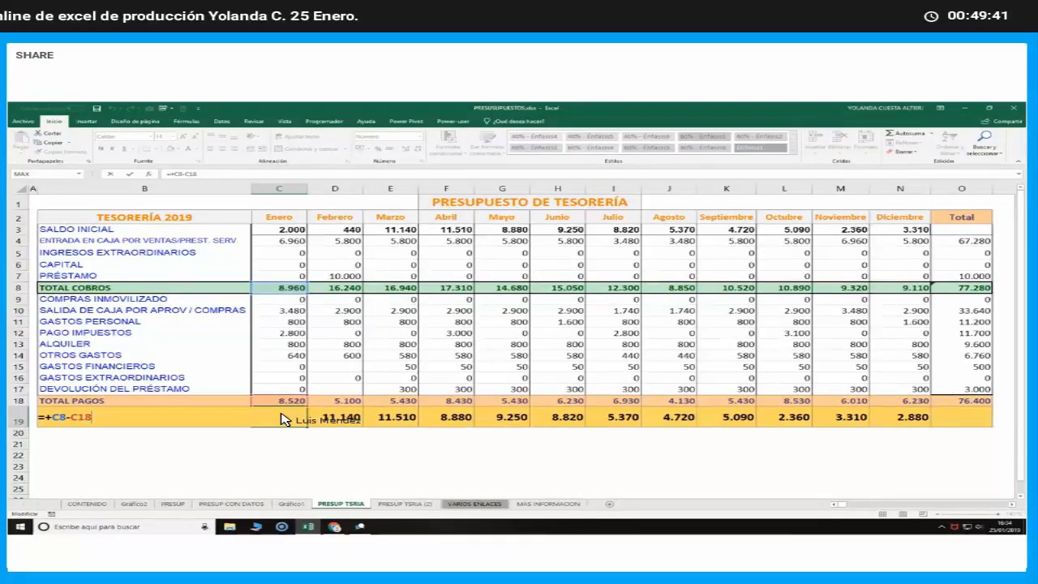
key(Return)
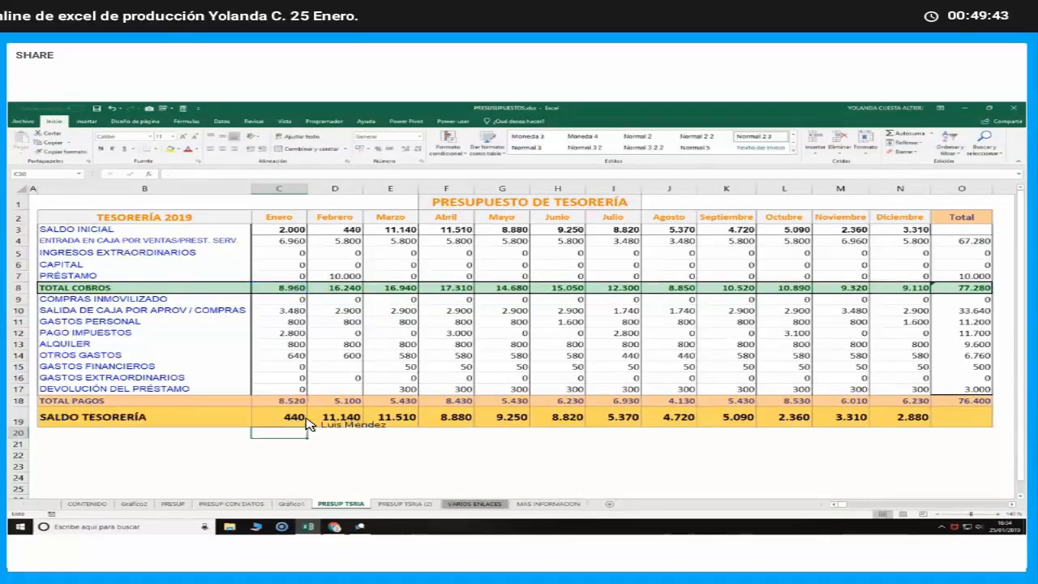
Trace how each month's SALDO TESORERÍA carries into the following SALDO INICIAL, and inspect the TOTAL PAGOS formula in the Total column
click(347, 231)
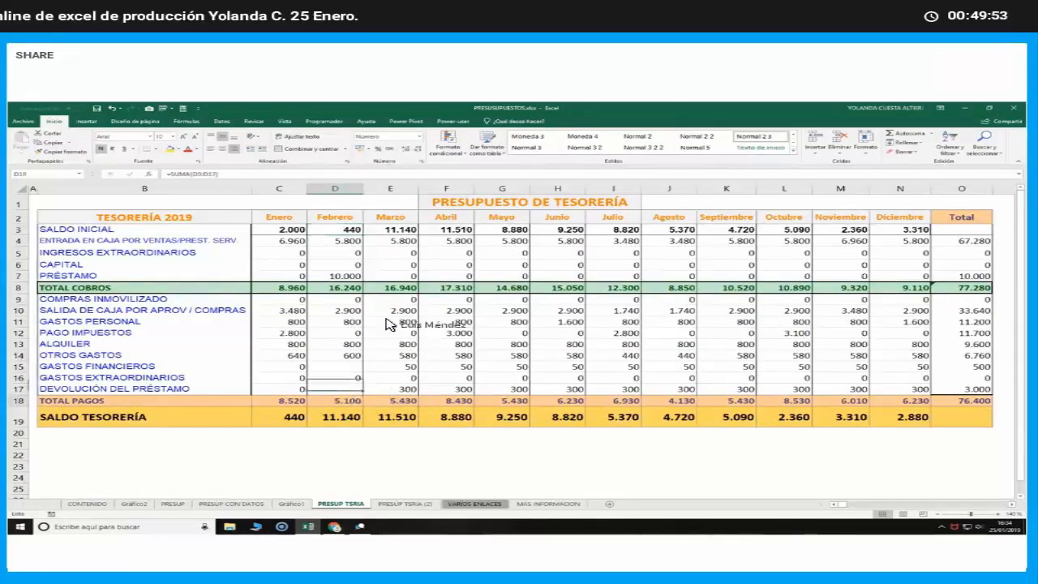
click(349, 415)
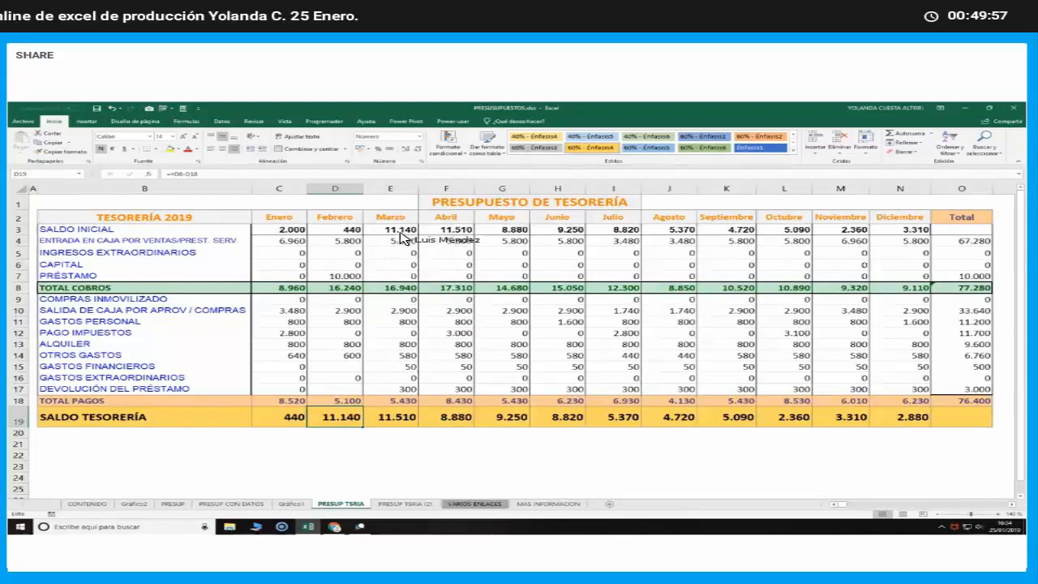
click(399, 417)
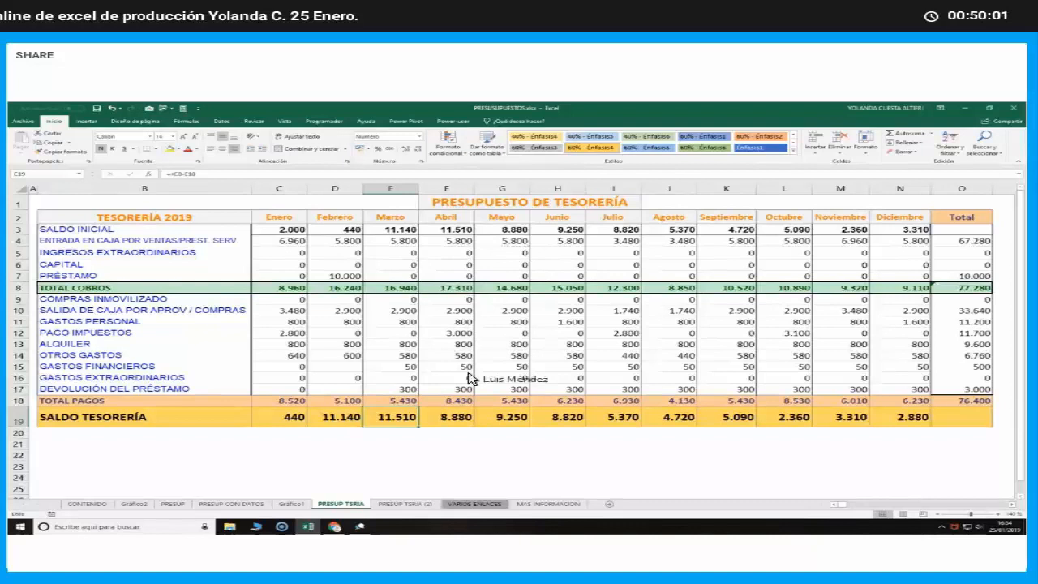
click(446, 229)
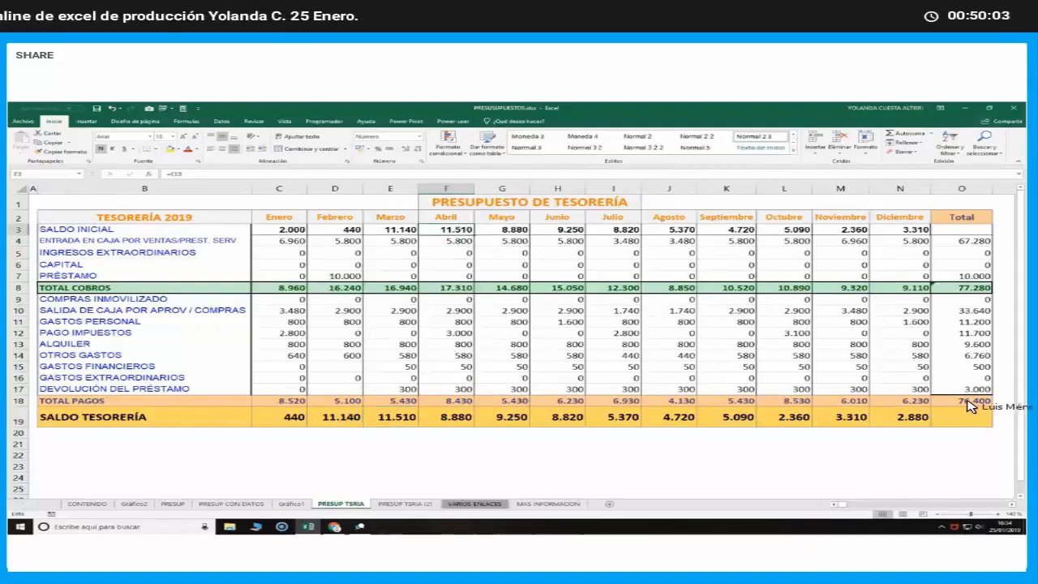
double_click(971, 401)
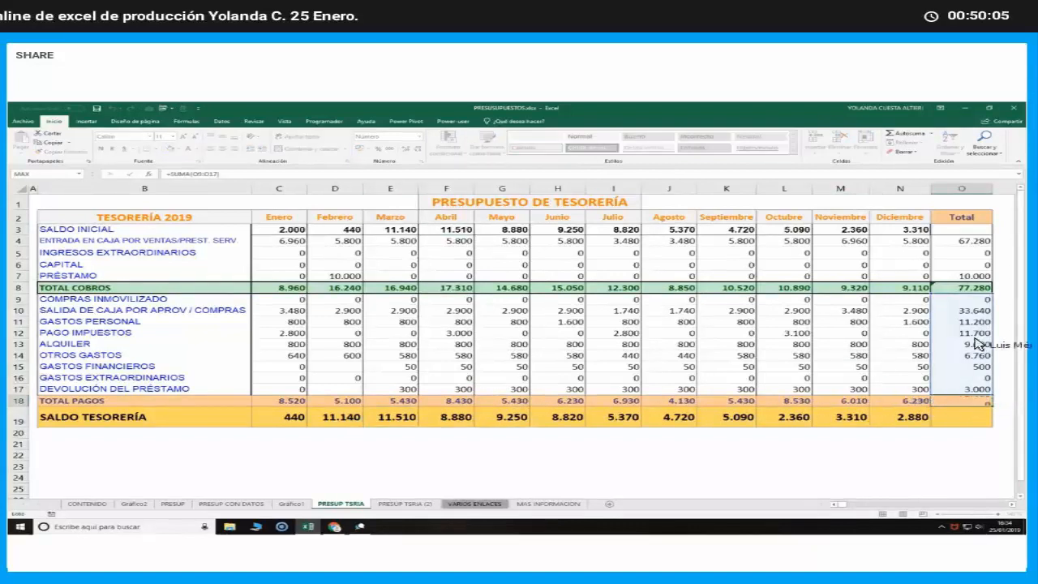
key(Return)
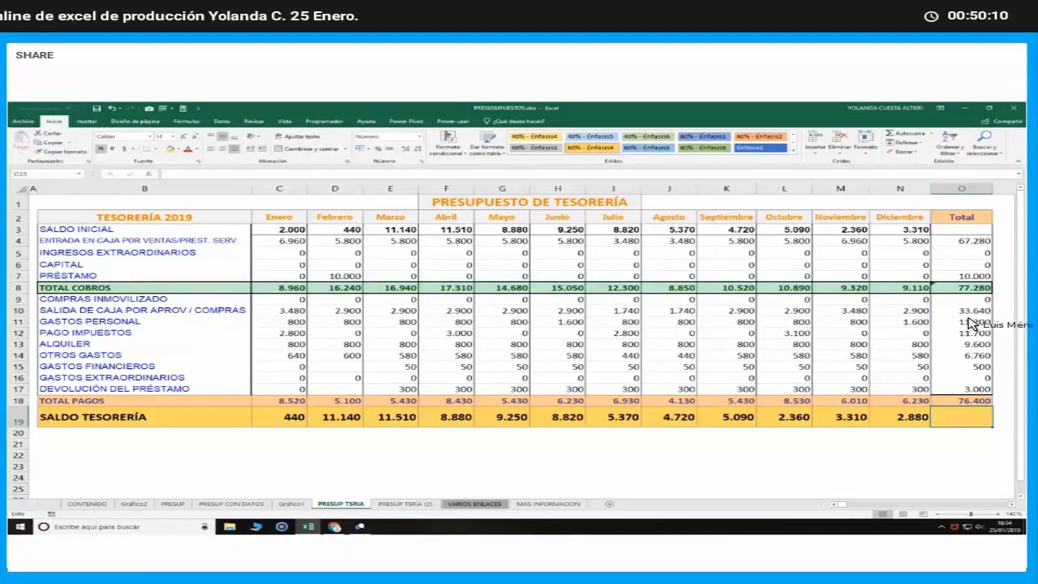
Inspect the SUMA formulas in the Total column, moving up to the PAGO IMPUESTOS row
key(Up)
key(Up)
key(Up)
key(Up)
key(Up)
key(Up)
key(Up)
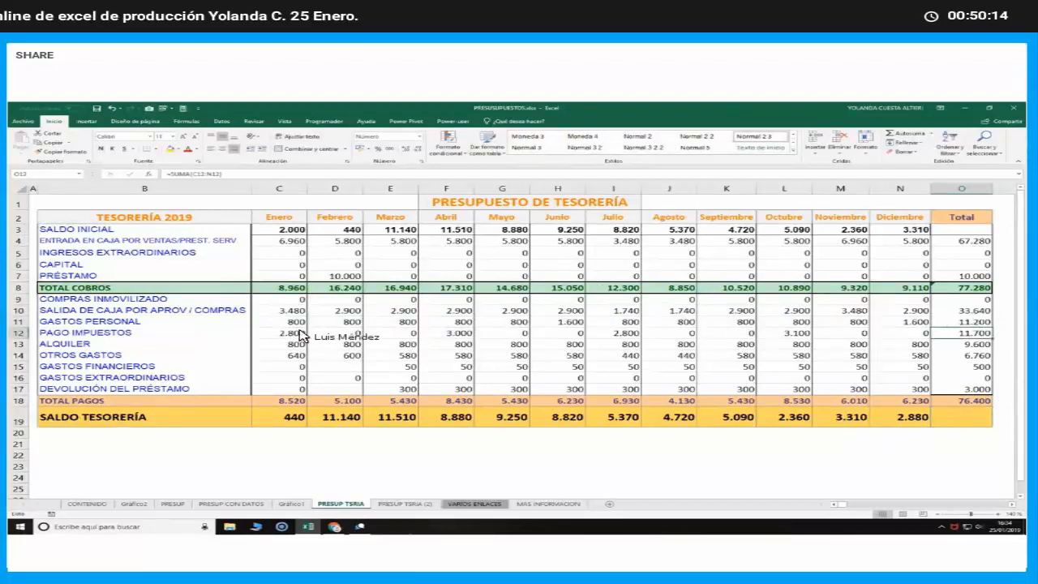
Clear January's TOTAL COBROS in C8, undo the deletion, and open the cell to view its formula
click(292, 290)
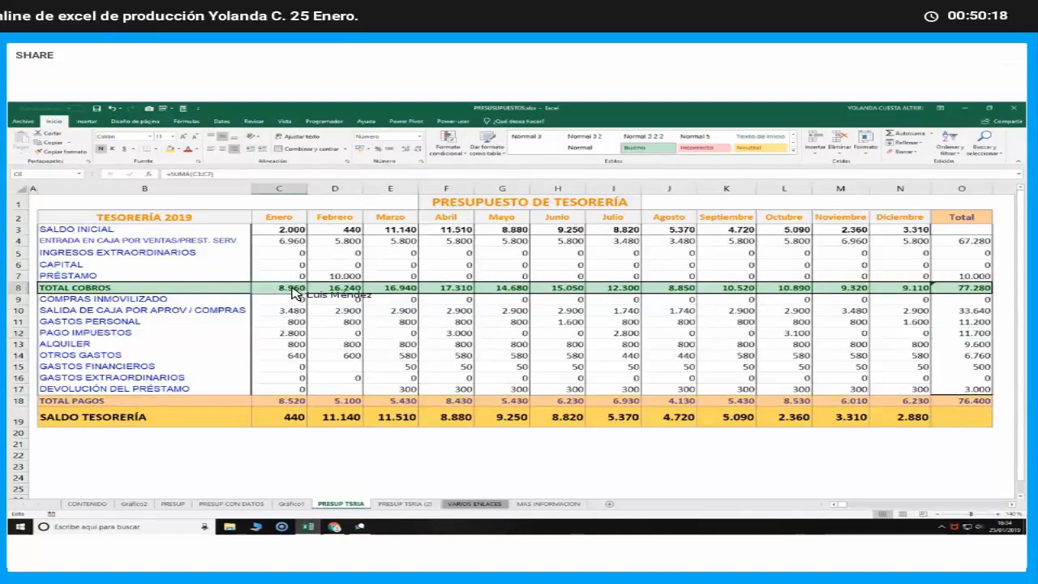
key(Delete)
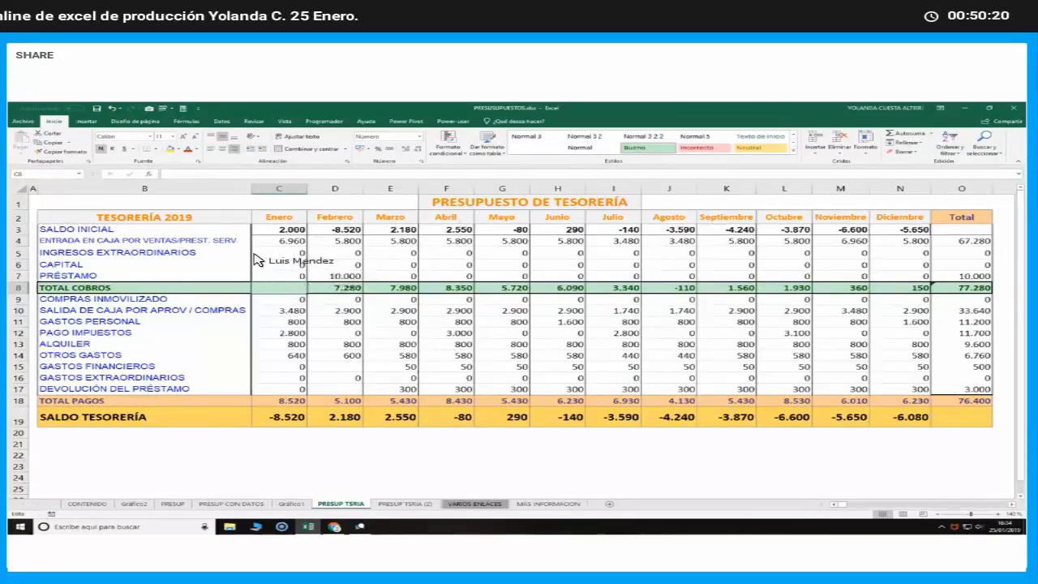
click(112, 109)
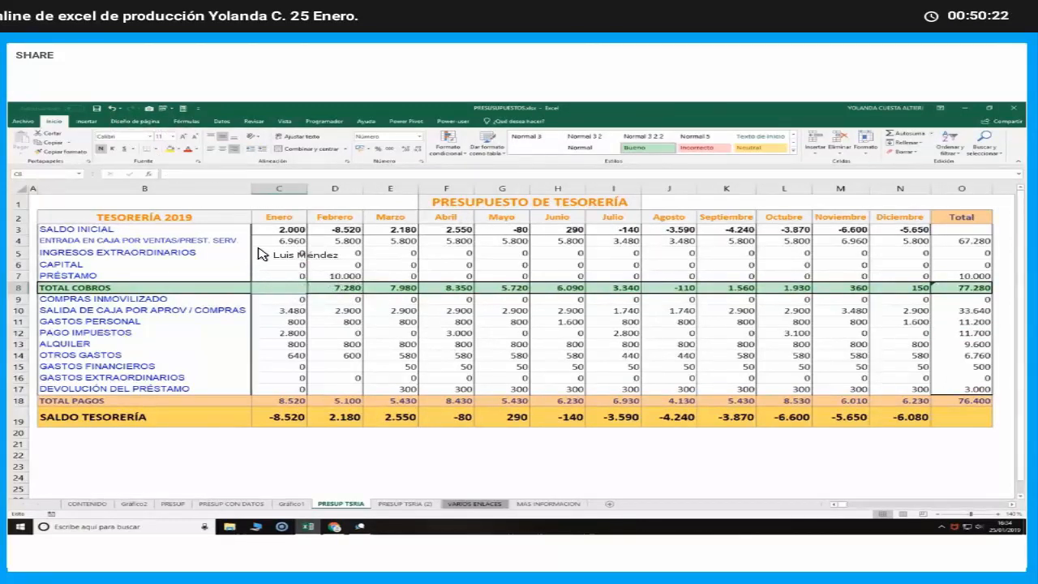
double_click(295, 288)
key(Return)
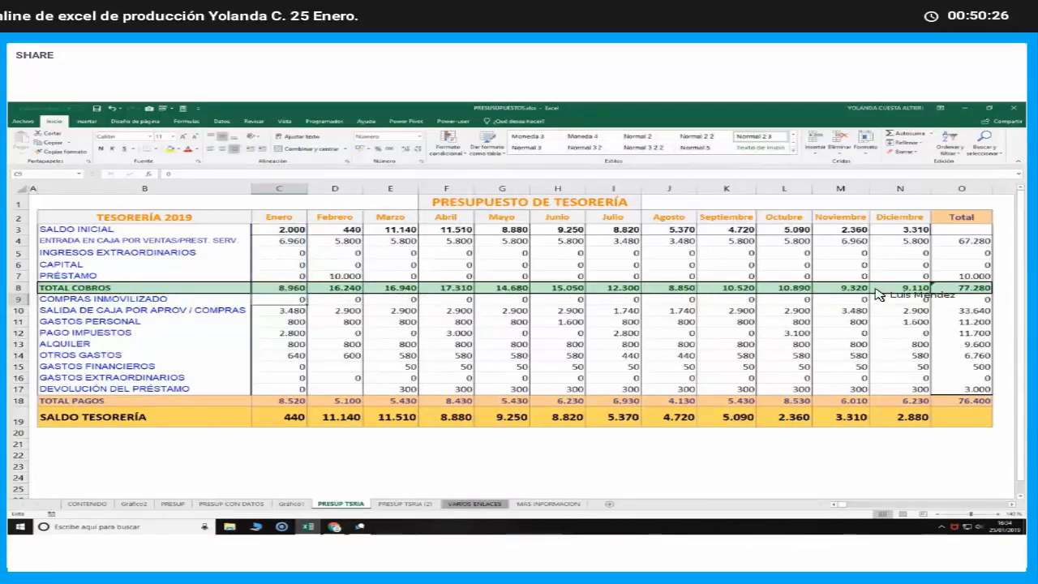
Clear the TOTAL COBROS formulas from January to December (C8:N8)
drag(287, 288, 929, 290)
key(Delete)
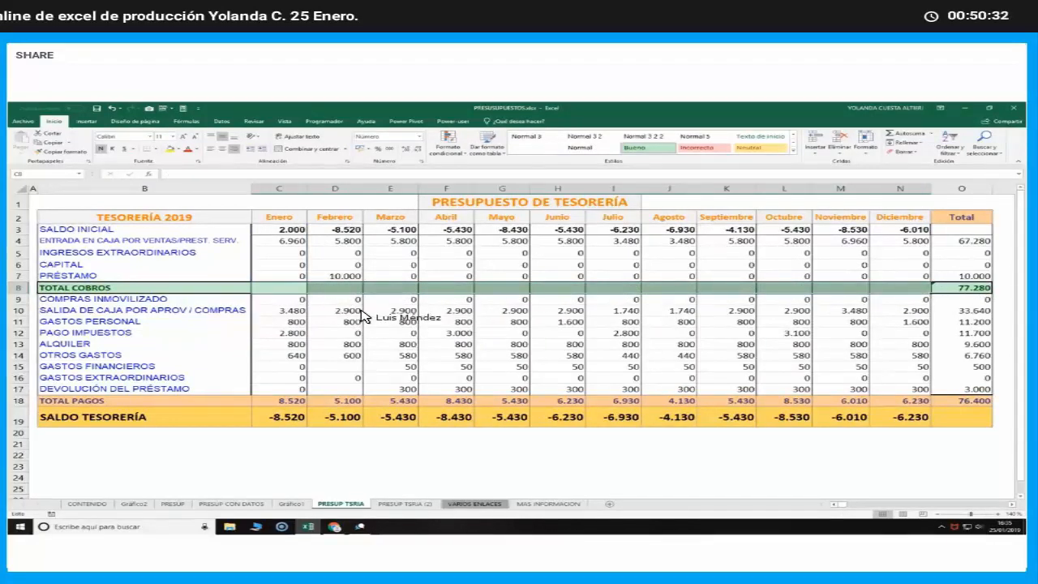
Enter =C3+C4+C5+C6+C7 as January's TOTAL COBROS in C8 and fill it across through December
click(279, 287)
text(=)
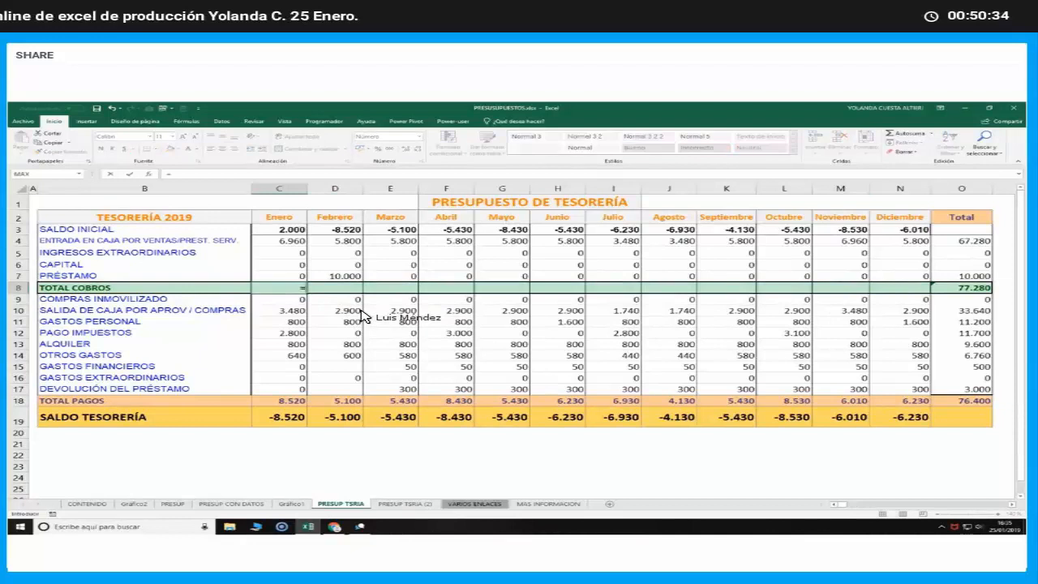
click(295, 233)
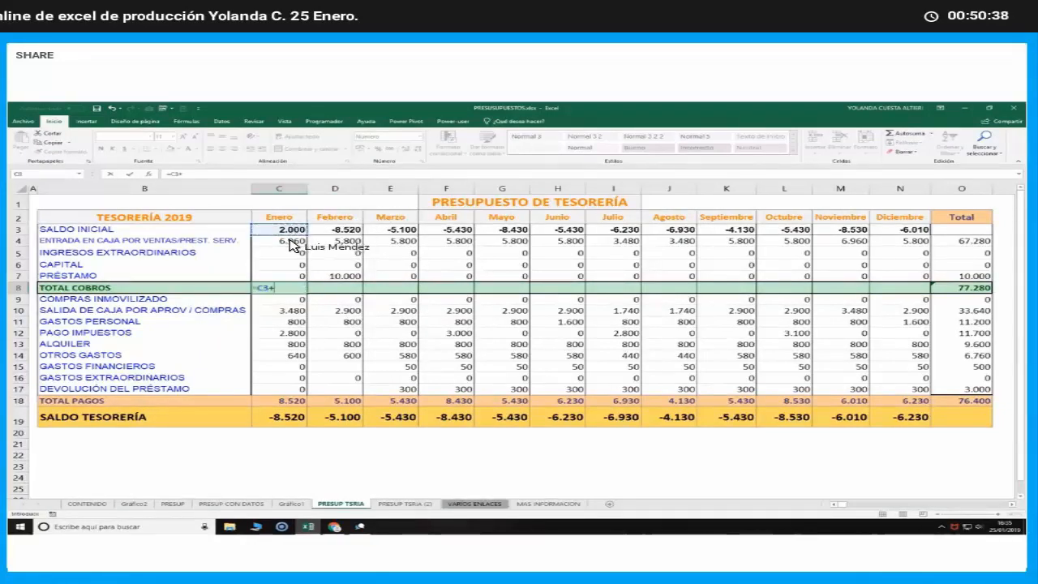
text(+)
click(289, 241)
text(+)
click(286, 253)
text(+)
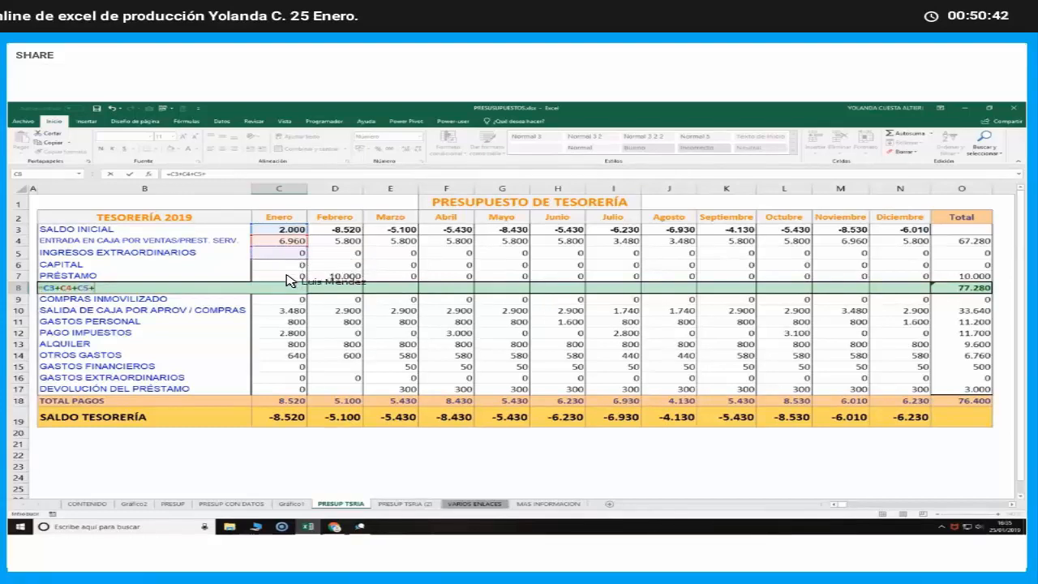
click(287, 278)
key(Return)
click(298, 288)
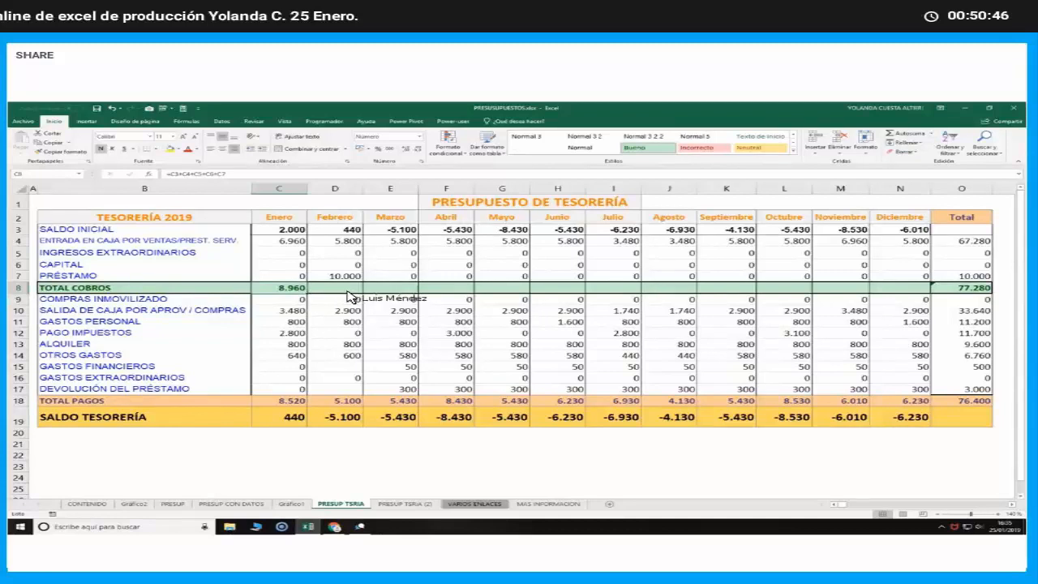
drag(689, 285, 902, 288)
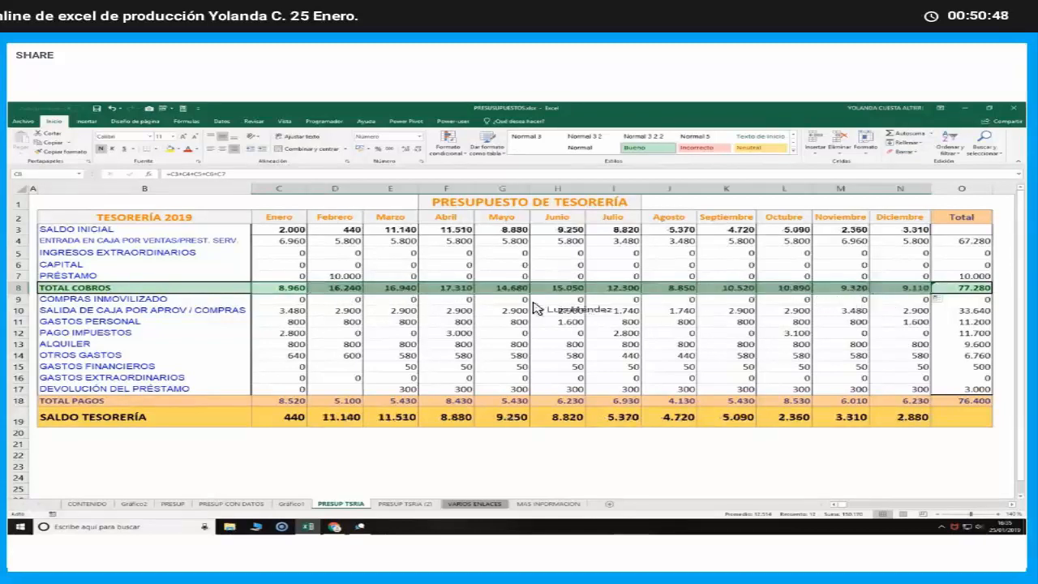
Inspect the copied TOTAL COBROS addition formulas from February to July, checking which cells July's formula references
click(352, 289)
key(Right)
key(Right)
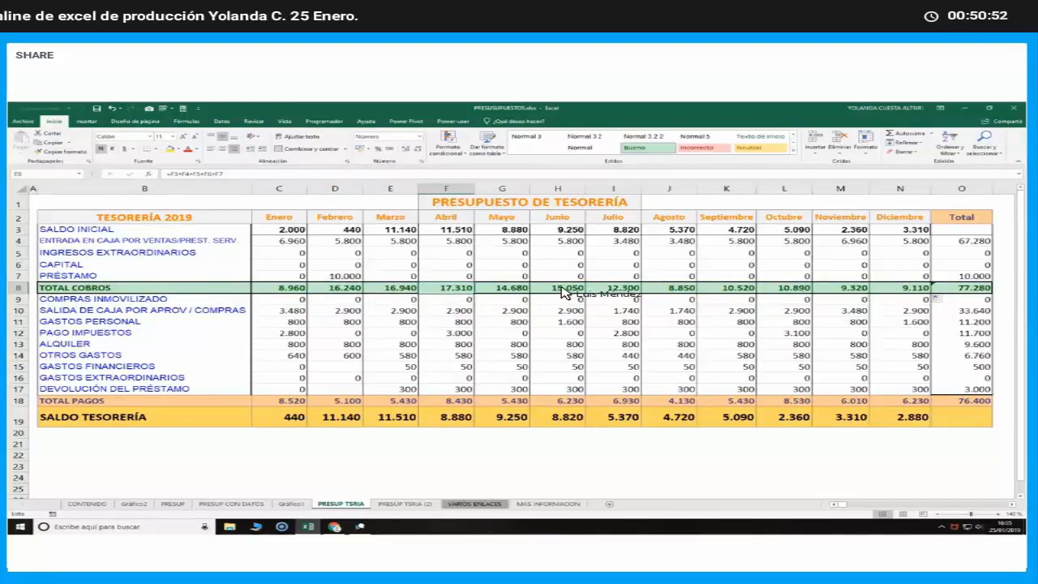
key(Right)
key(Right)
key(Right)
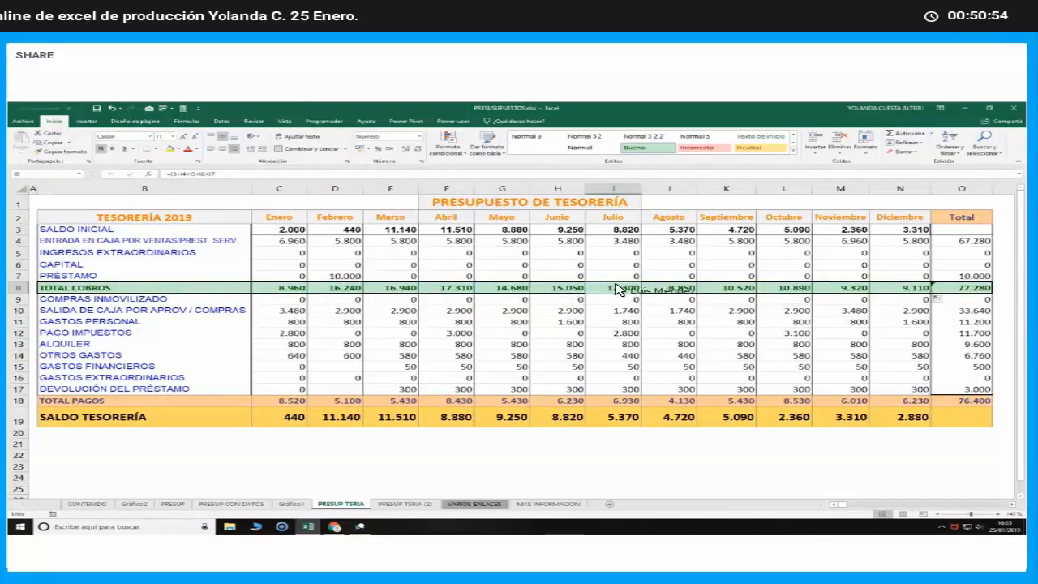
double_click(600, 287)
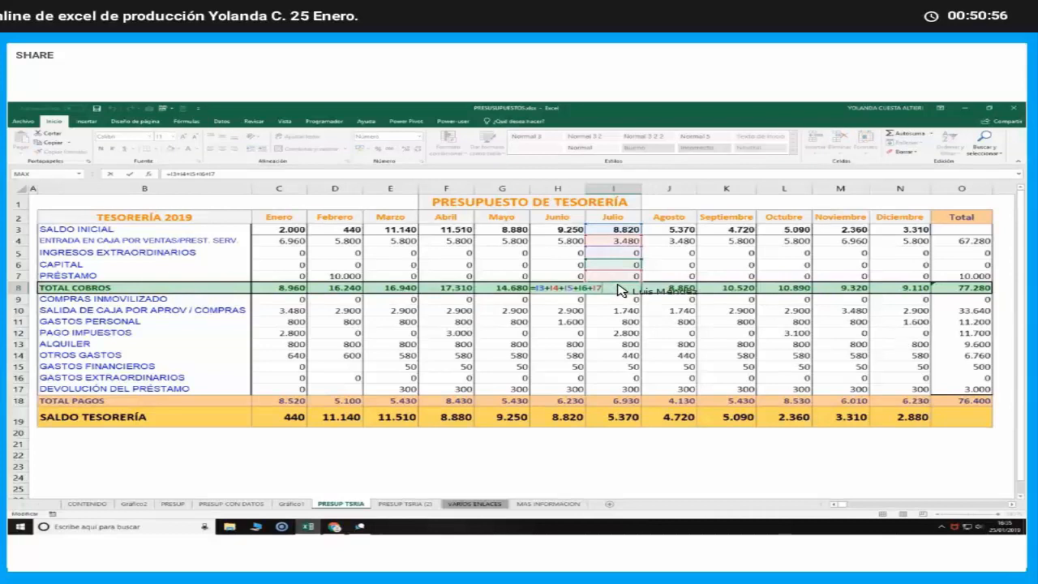
key(Return)
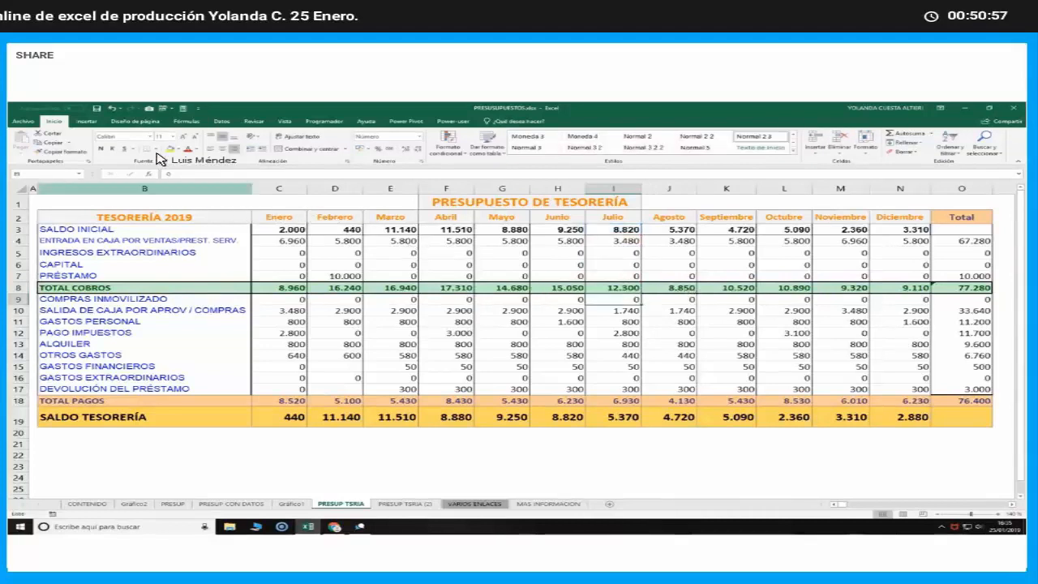
Undo the fill across TOTAL COBROS and the addition formula in C8
click(112, 108)
click(112, 110)
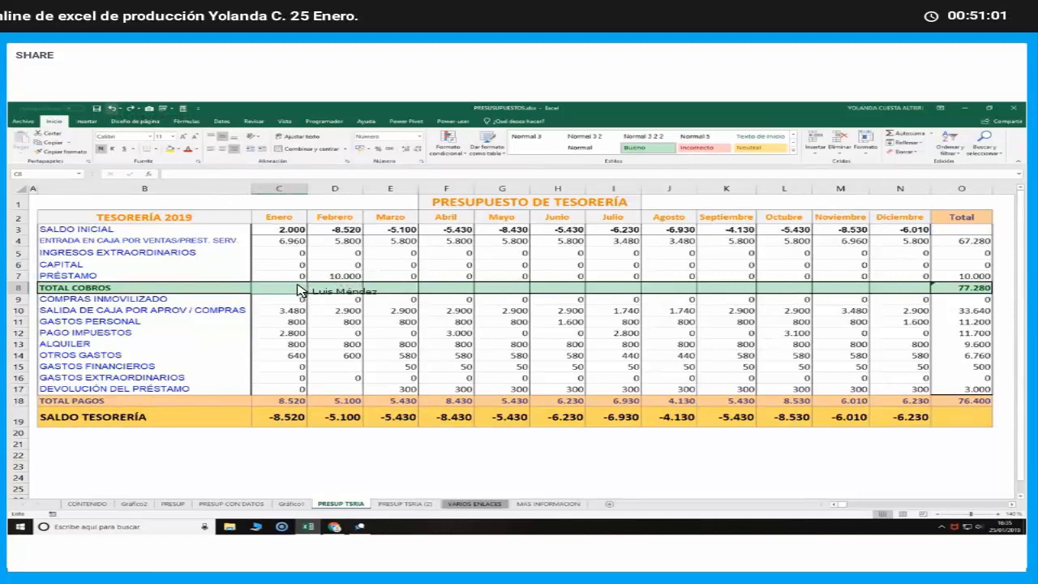
Start inserting a function in C8, search for "suma", and set the function category to Todo
click(150, 175)
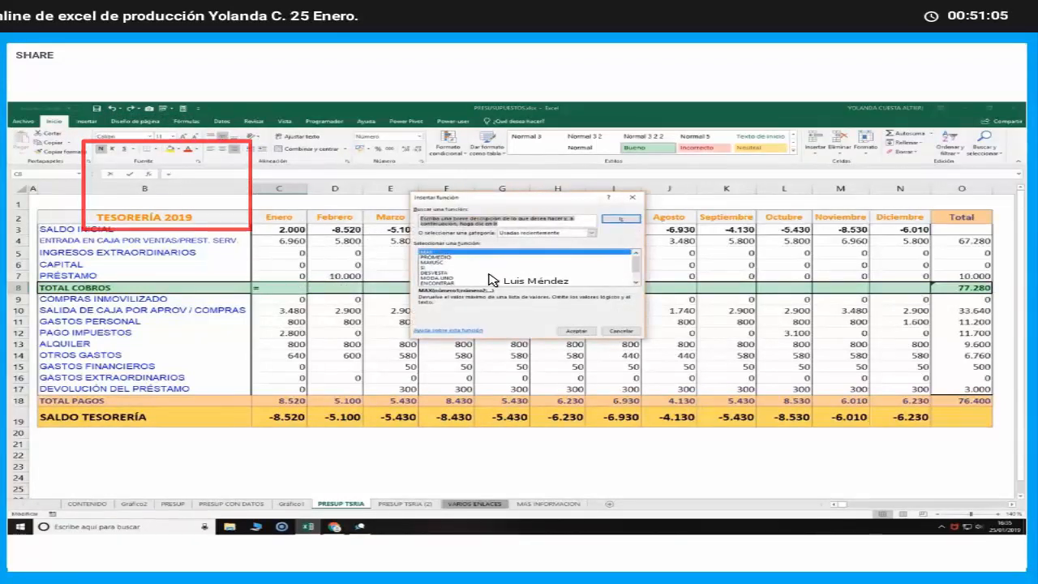
text(suma)
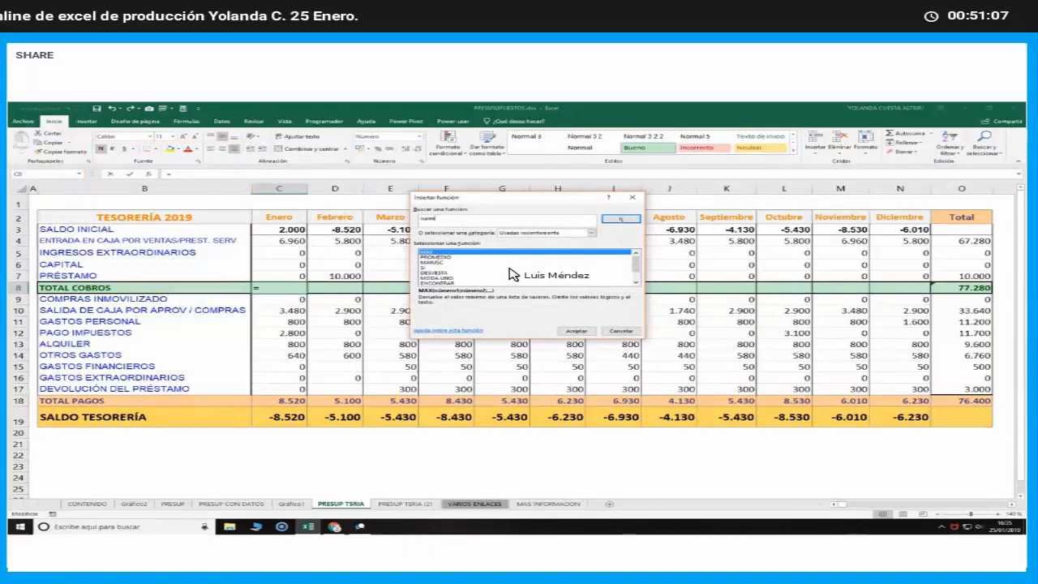
key(Return)
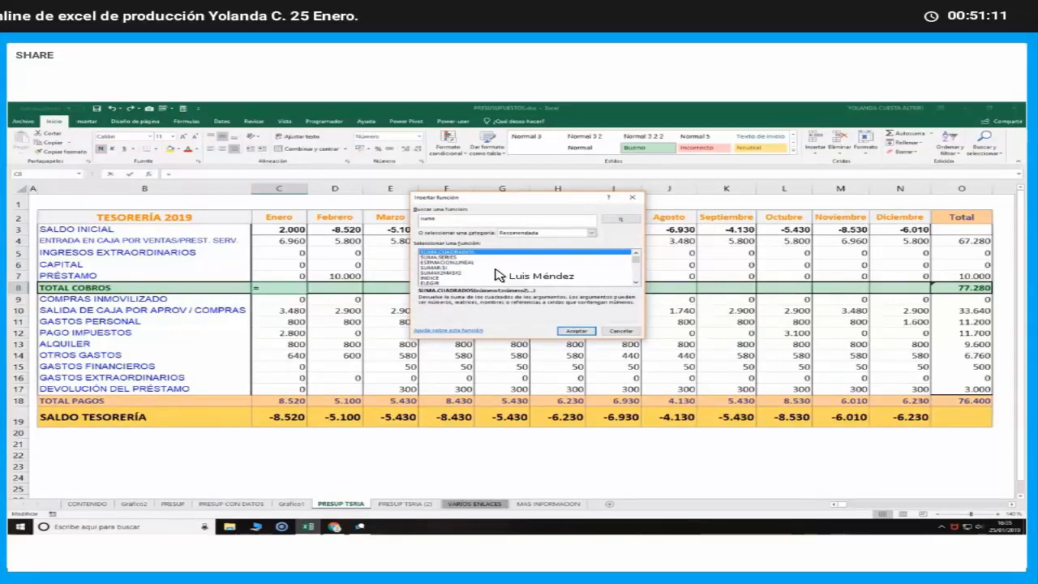
click(501, 221)
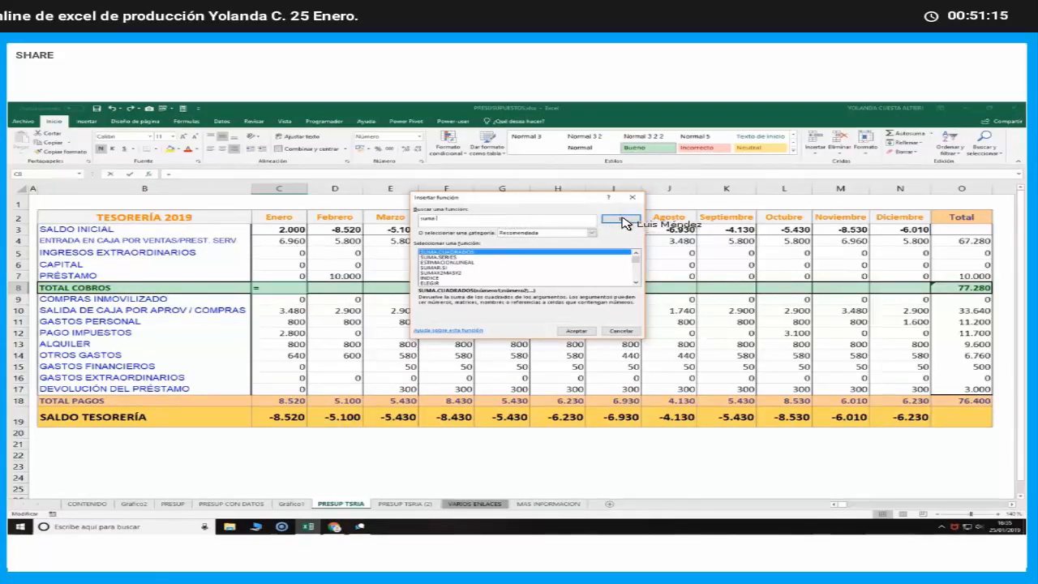
click(591, 233)
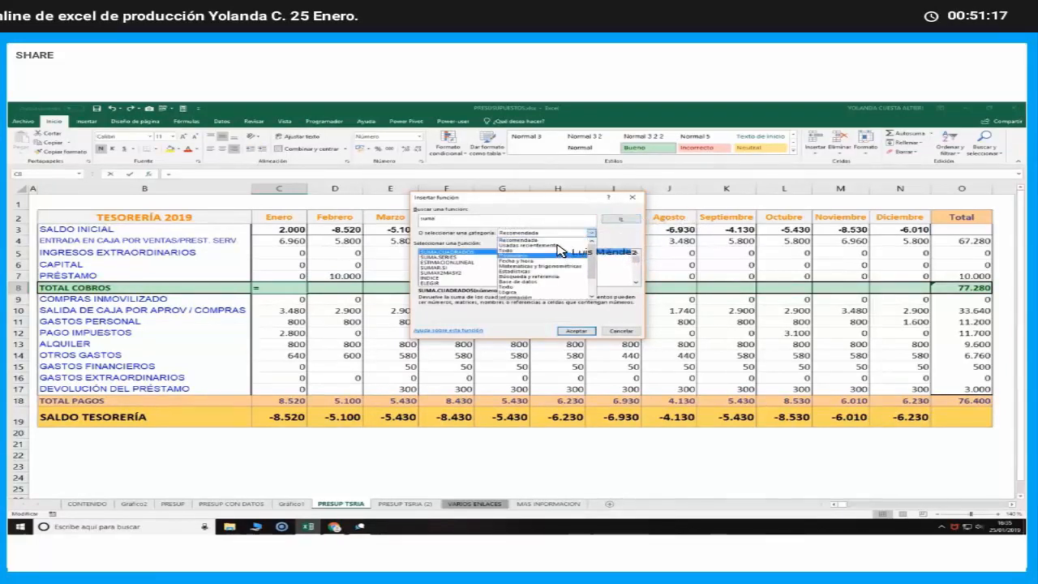
click(552, 250)
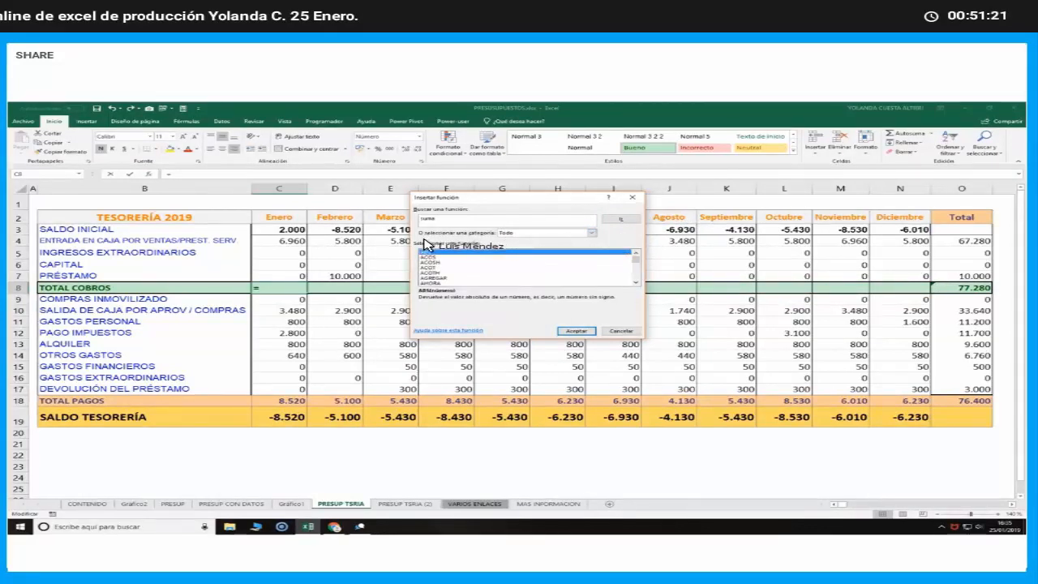
Choose the SUMA function, insert it in C8 with the range C3:C7, and check the resulting formula
click(497, 269)
key(s)
key(s)
key(s)
key(s)
key(s)
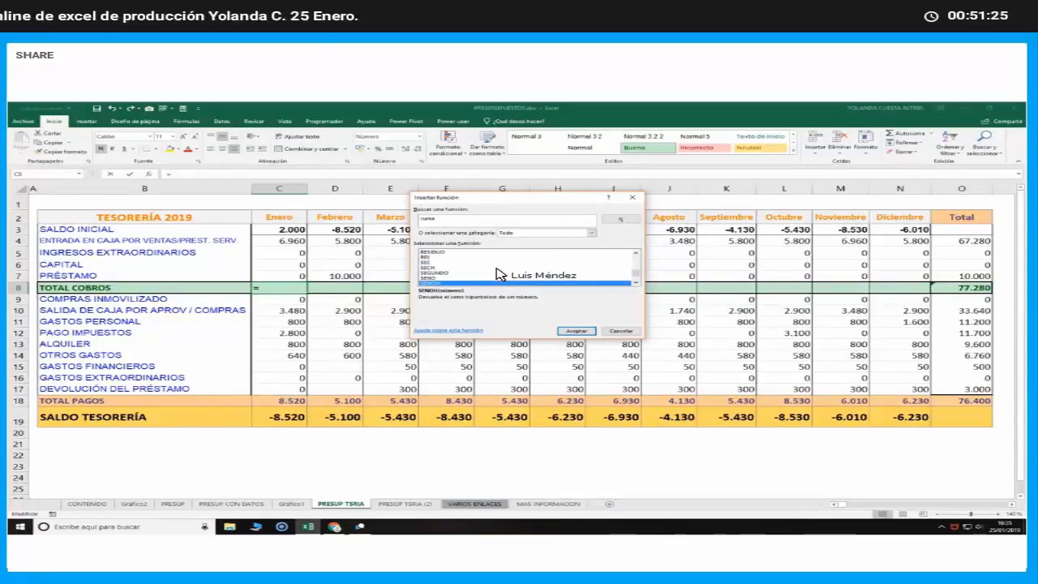
key(s)
key(s)
key(s)
key(s)
key(s)
key(s)
key(s)
key(s)
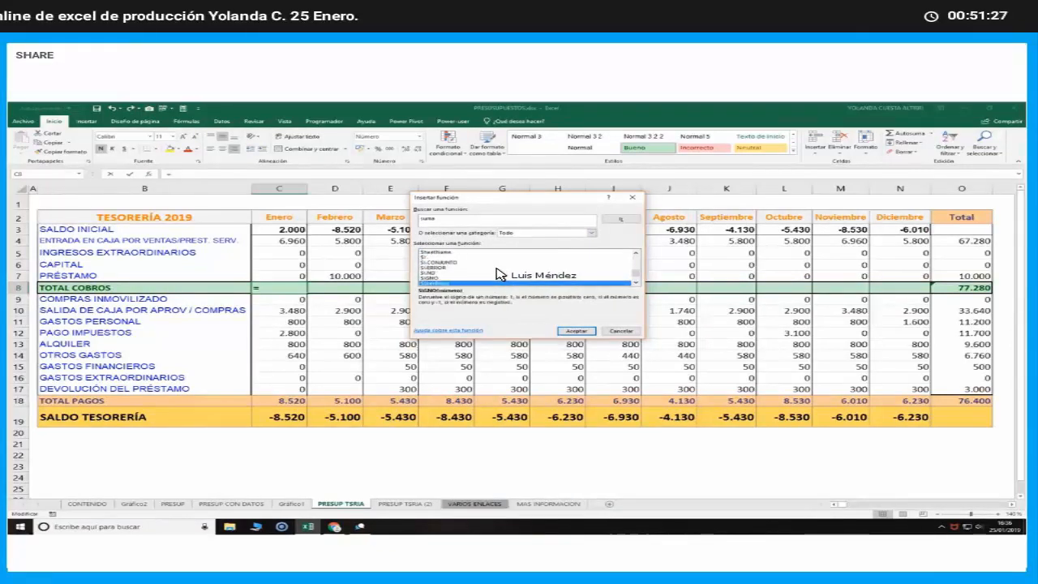
key(s)
key(s)
key(s)
key(s)
key(s)
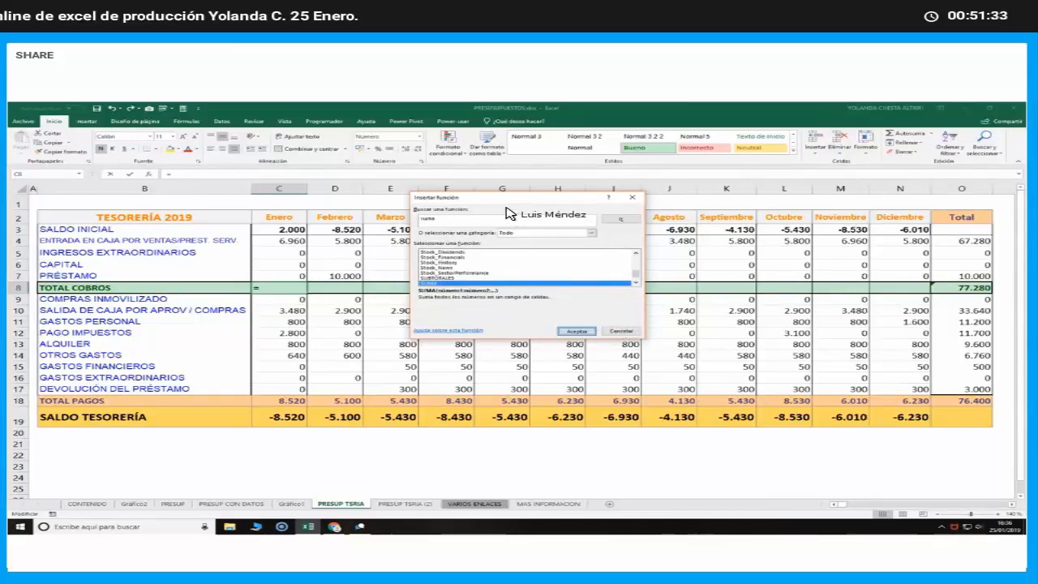
key(Return)
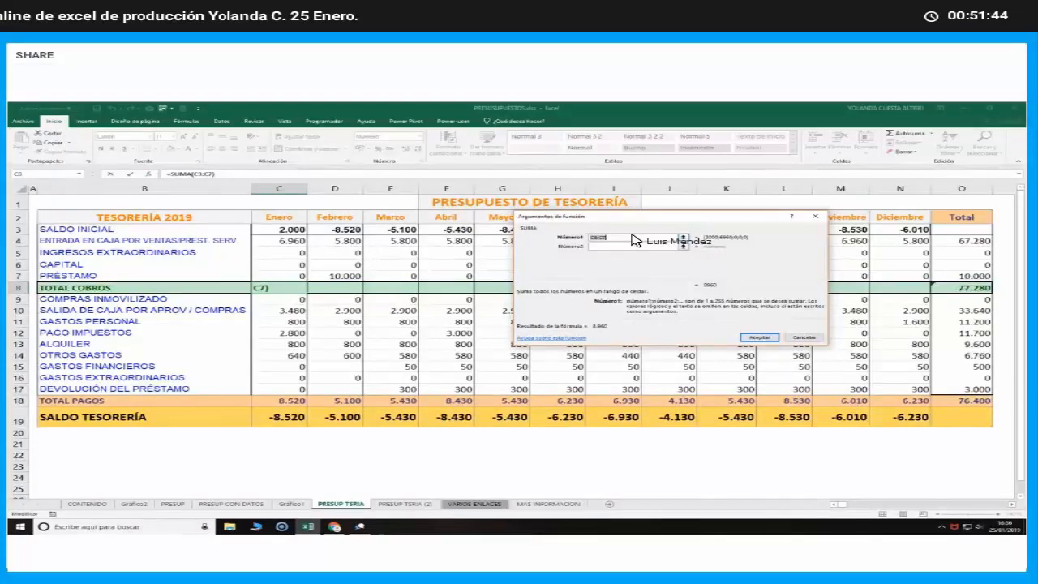
click(759, 337)
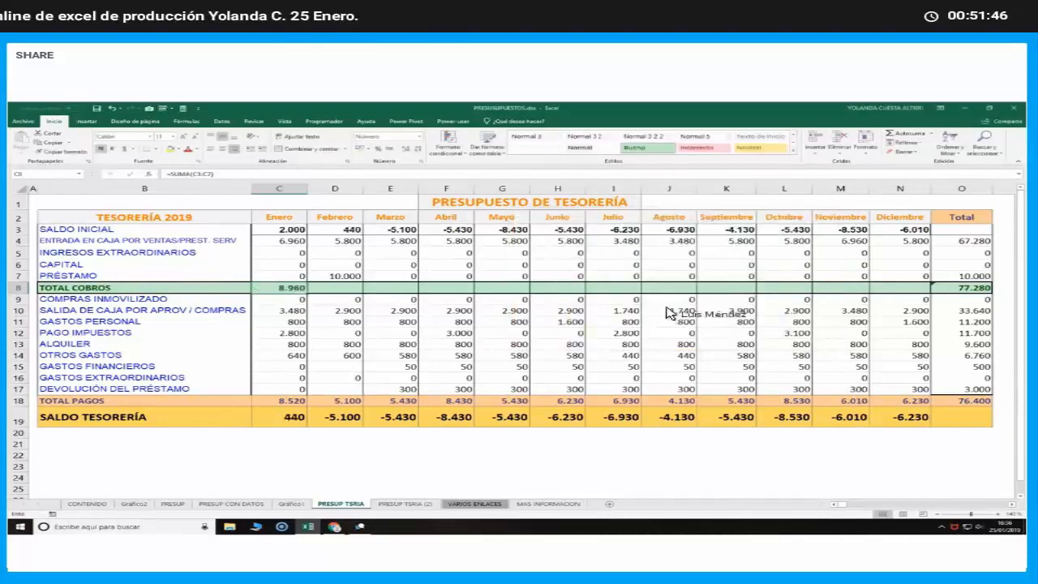
double_click(284, 289)
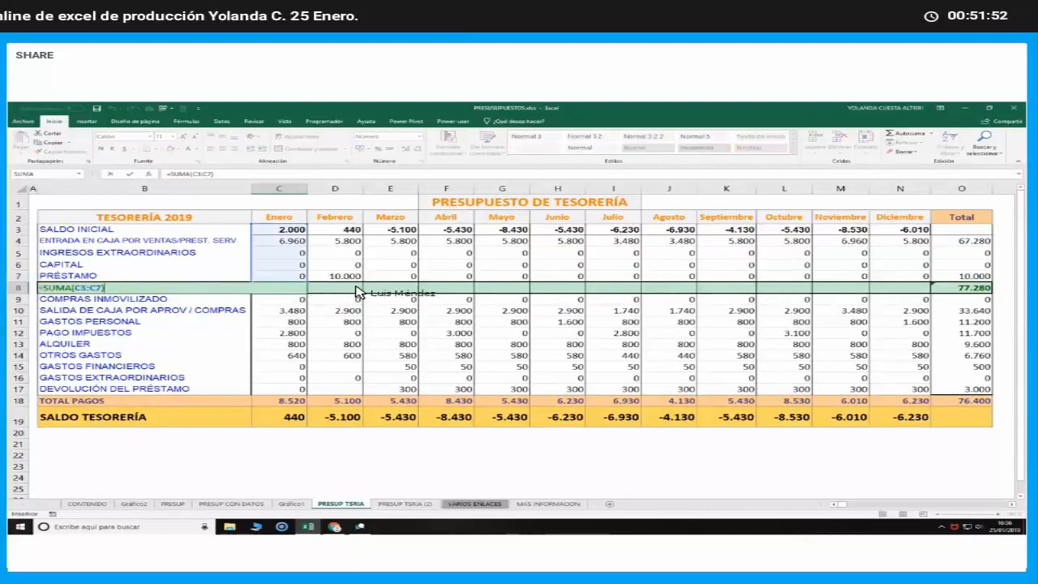
key(Return)
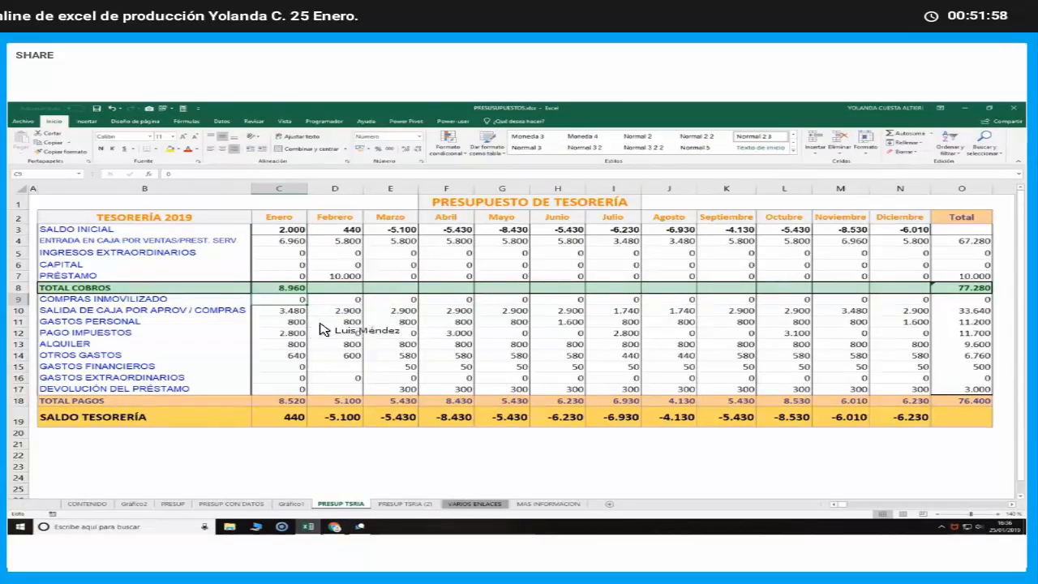
Clear January's TOTAL COBROS in C8 and total C3:C7 there with AutoSum
key(Up)
key(Delete)
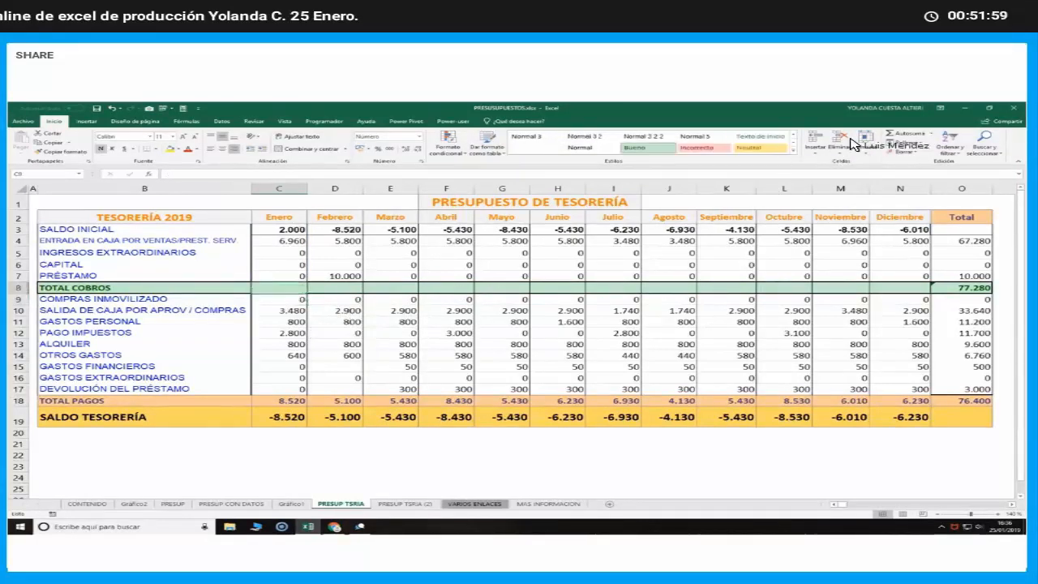
click(913, 132)
click(914, 133)
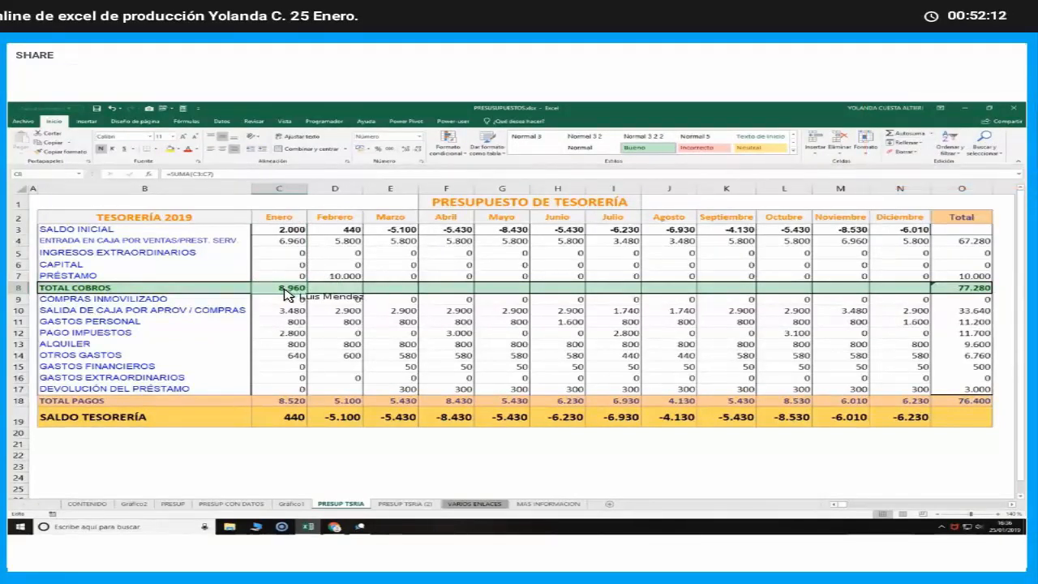
Use AutoSum for the TOTAL COBROS of February in D8 and of March in E8, summing rows 3 to 7
click(329, 290)
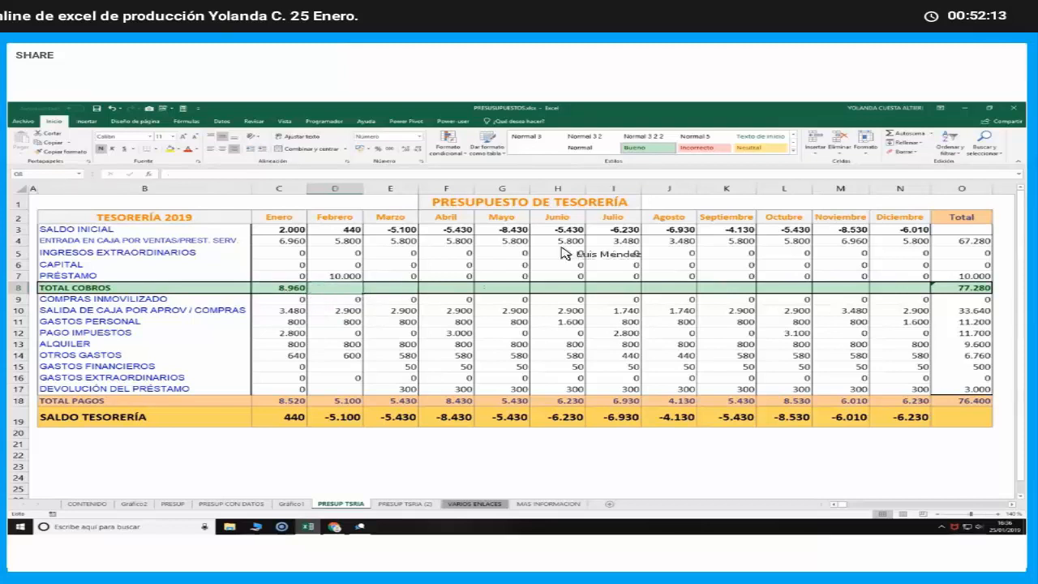
click(908, 138)
key(Tab)
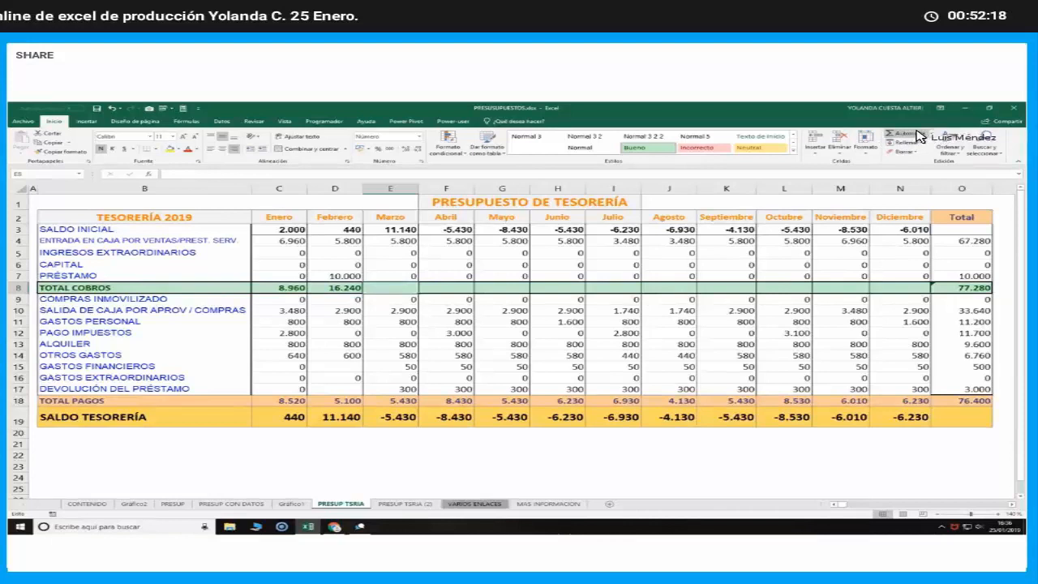
click(917, 133)
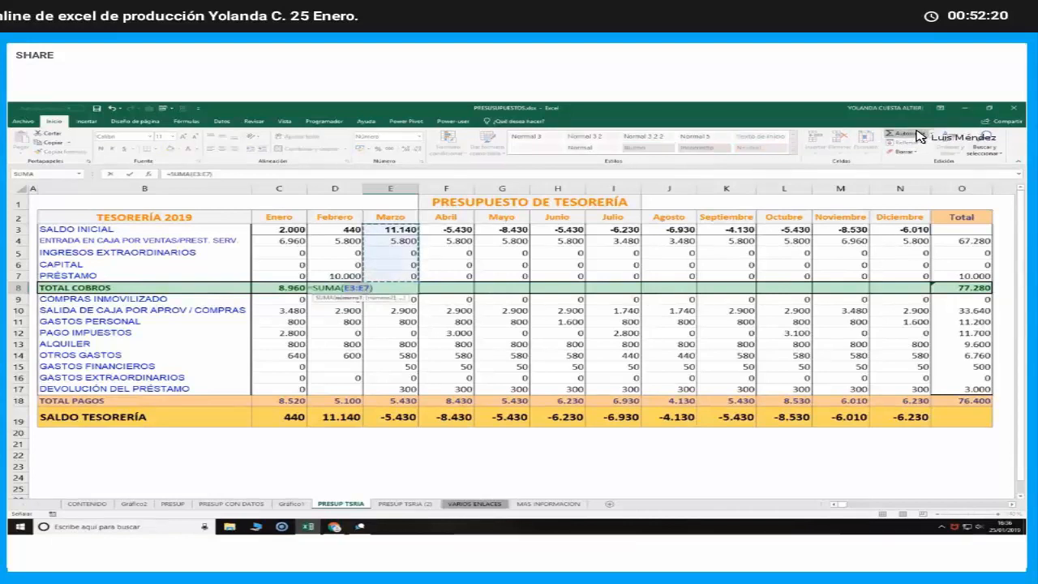
click(912, 135)
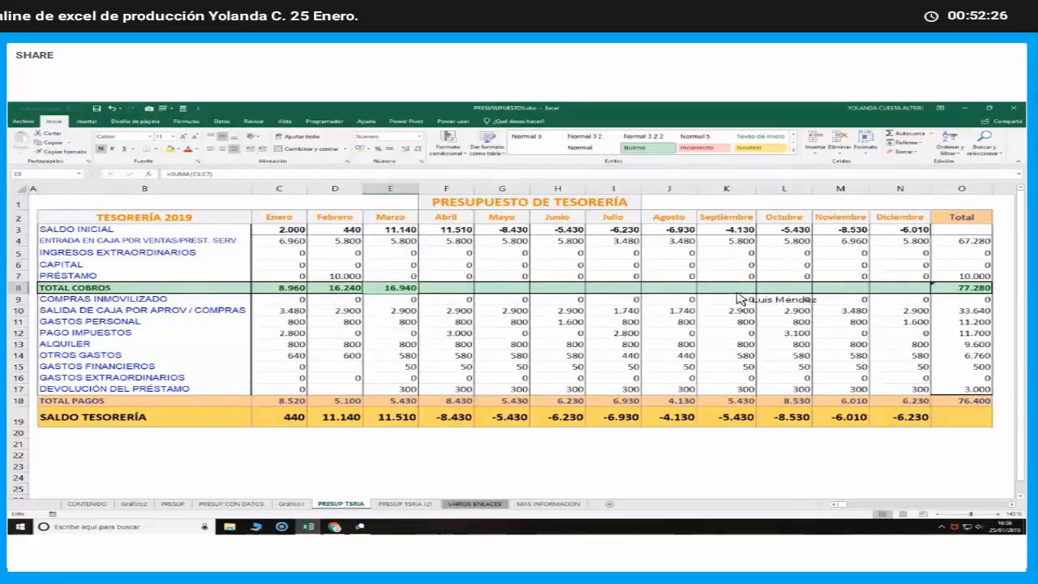
Copy March's TOTAL COBROS sum from E8 across row 8 through the Total column and check the formula in O8
mouse_move(899, 293)
mouse_down()
mouse_move(891, 301)
mouse_move(913, 296)
mouse_up()
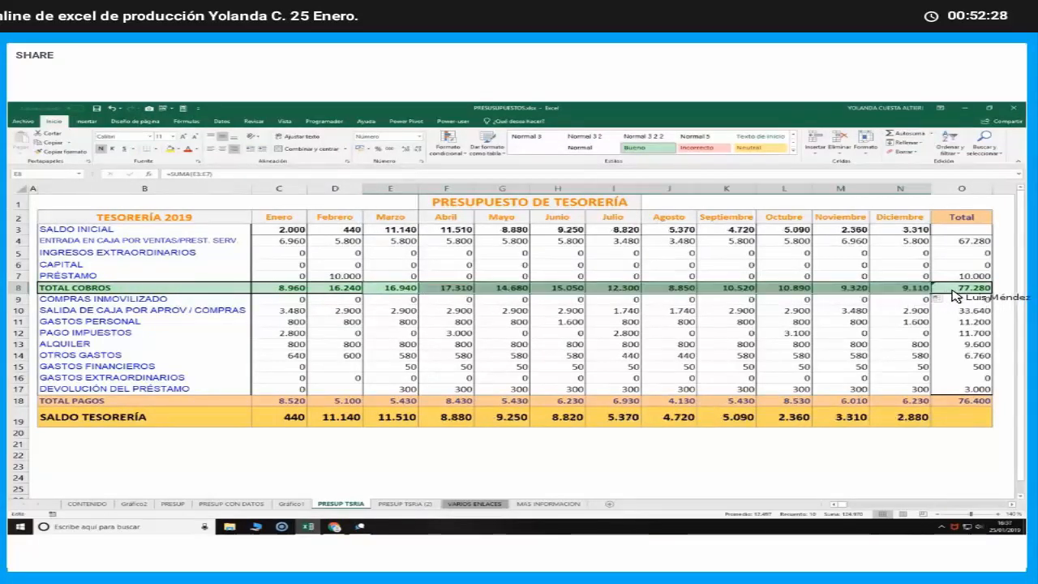
double_click(958, 290)
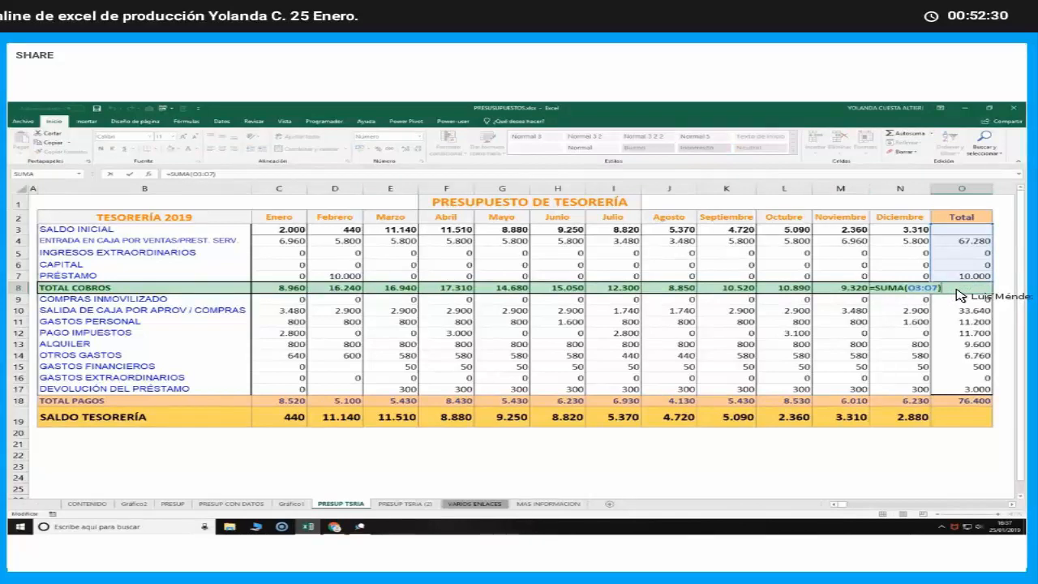
click(925, 290)
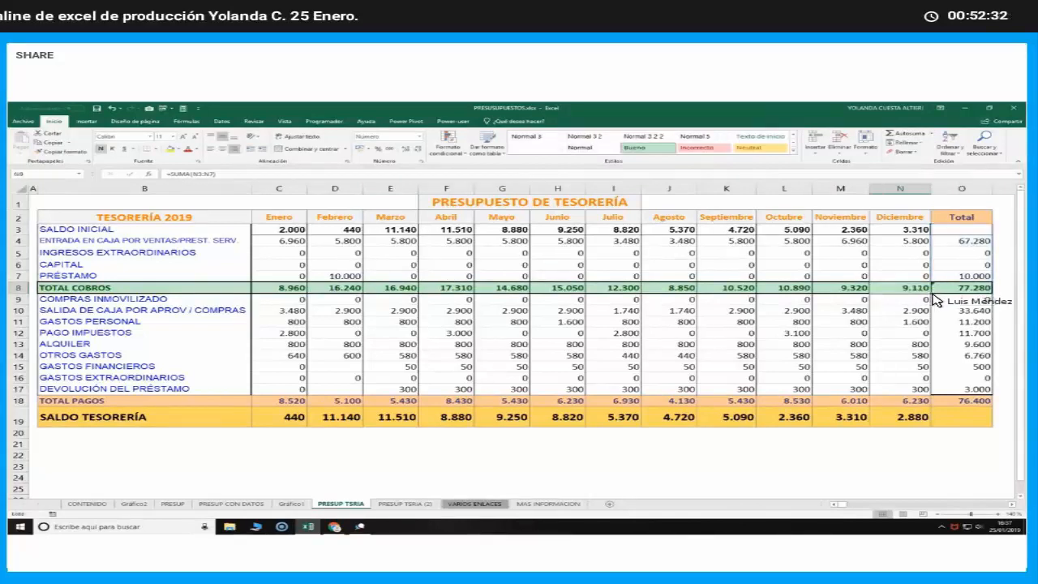
drag(931, 293, 974, 292)
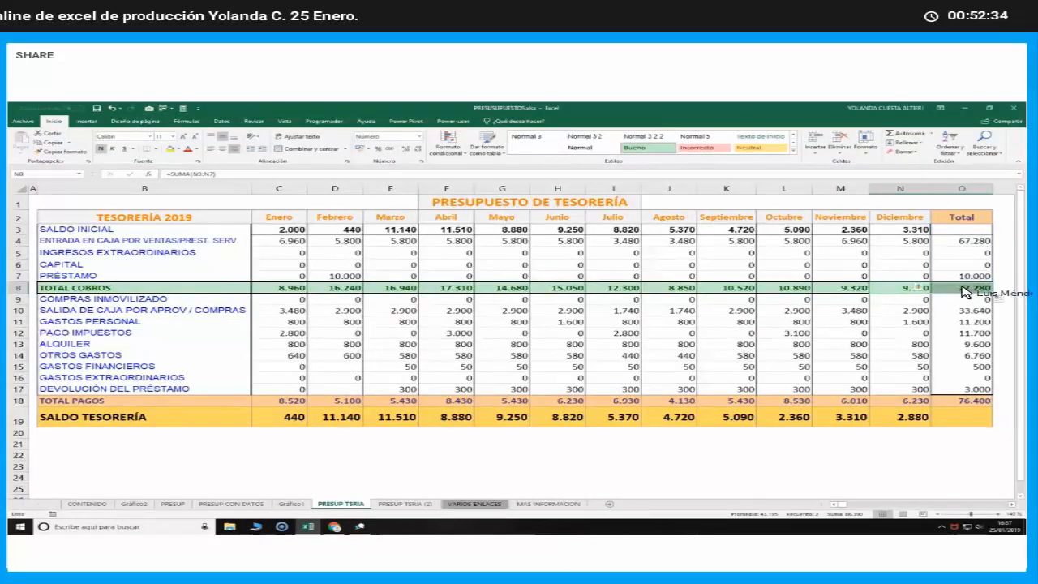
double_click(965, 291)
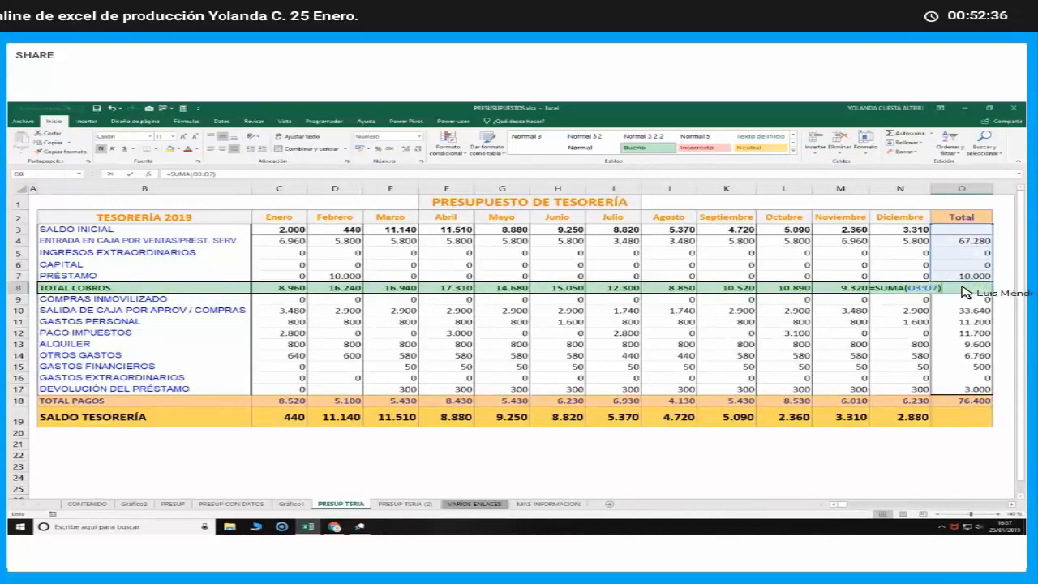
click(502, 476)
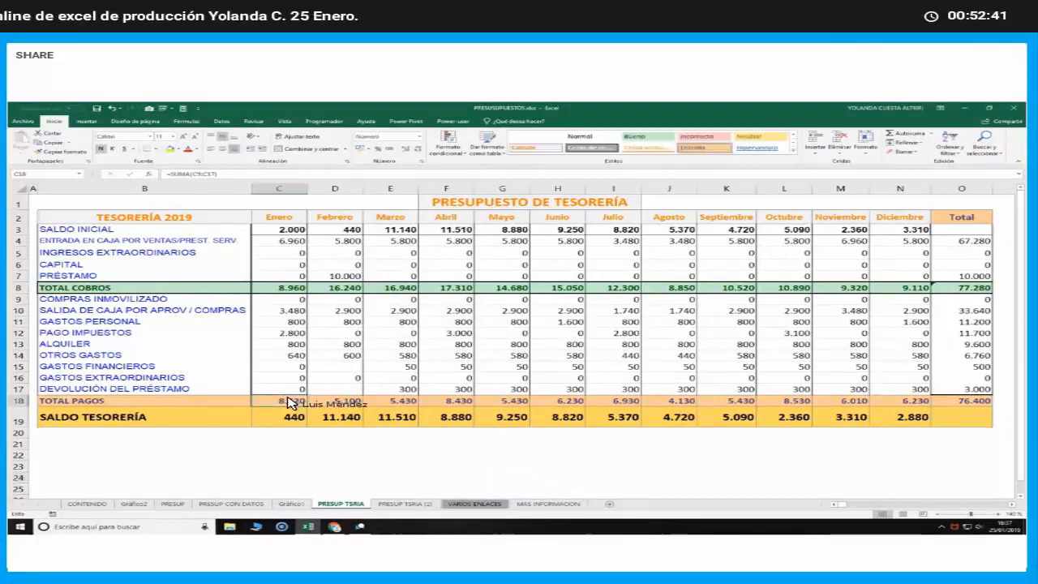
Clear the monthly TOTAL PAGOS in C18:N18 and total C9:C17 in C18 with AutoSum
drag(288, 403, 921, 402)
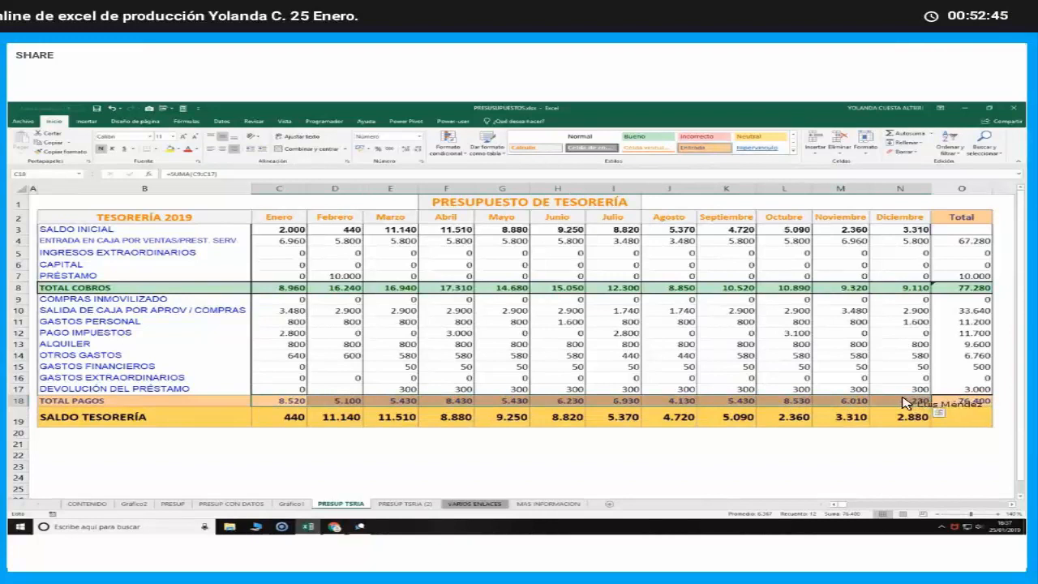
key(Delete)
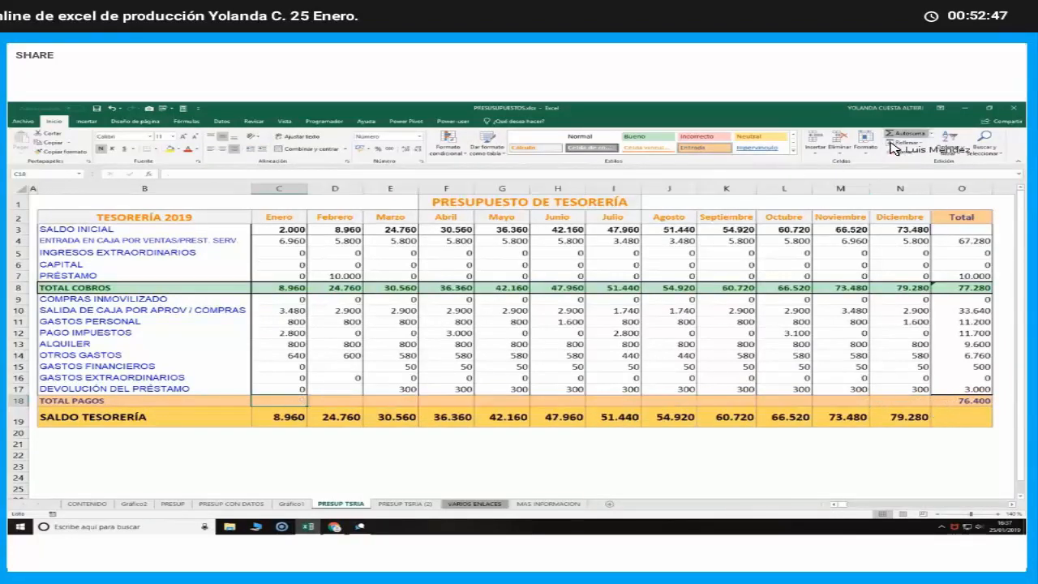
click(902, 133)
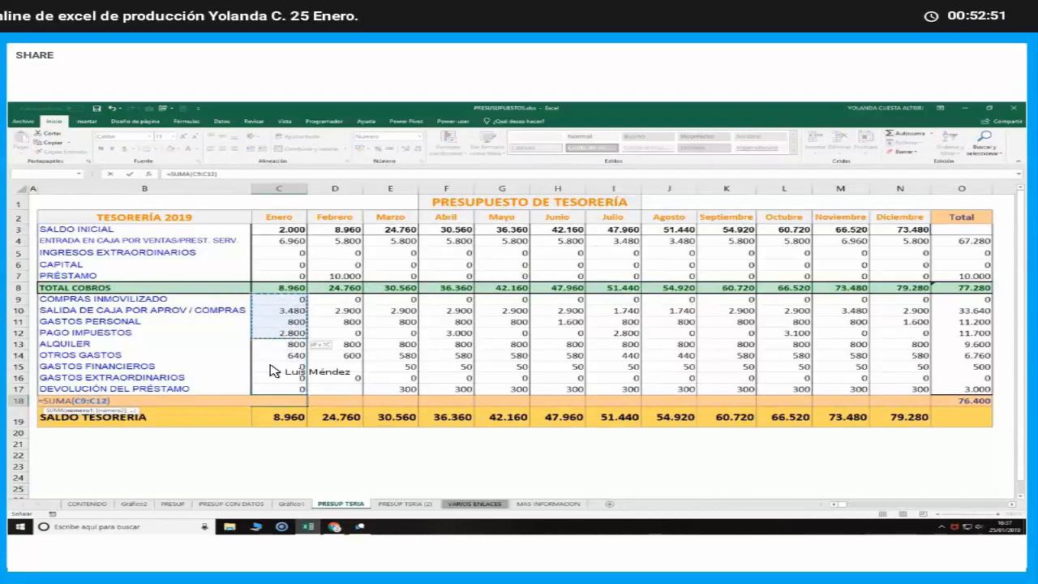
key(Return)
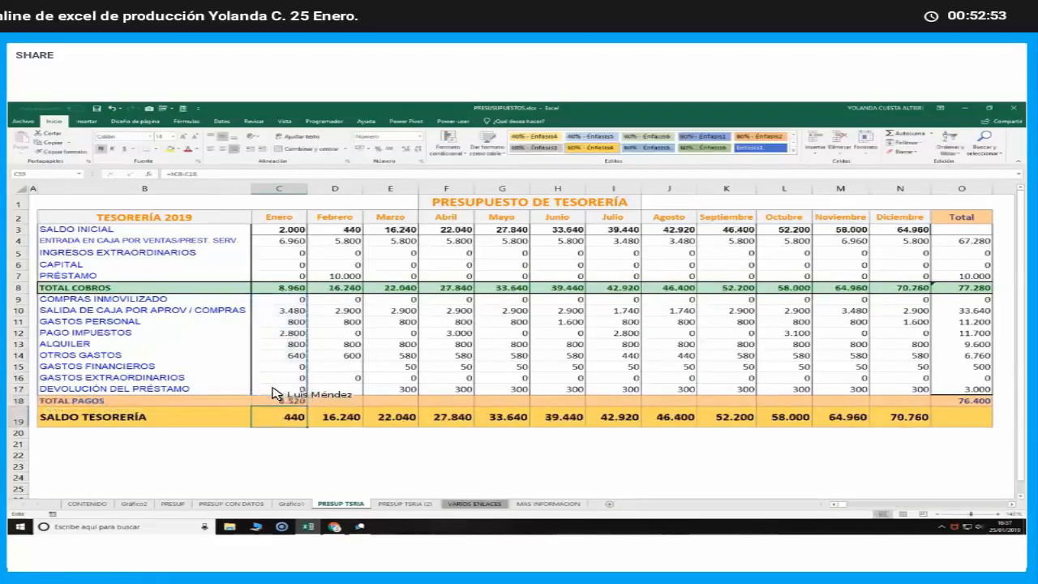
Copy January's TOTAL PAGOS sum from C18 across row 18 to December and on into the Total column
click(302, 402)
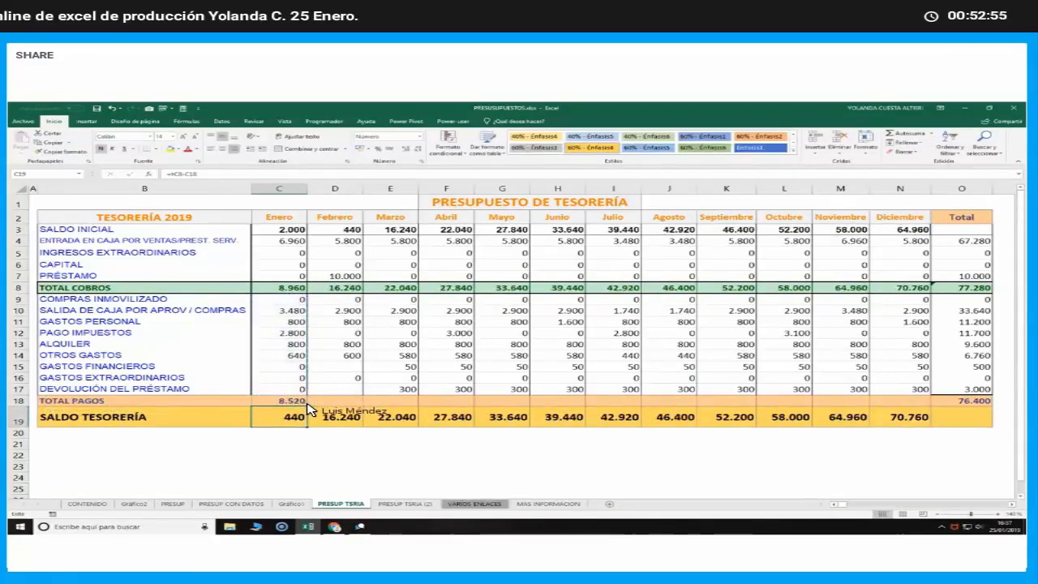
drag(306, 405, 914, 406)
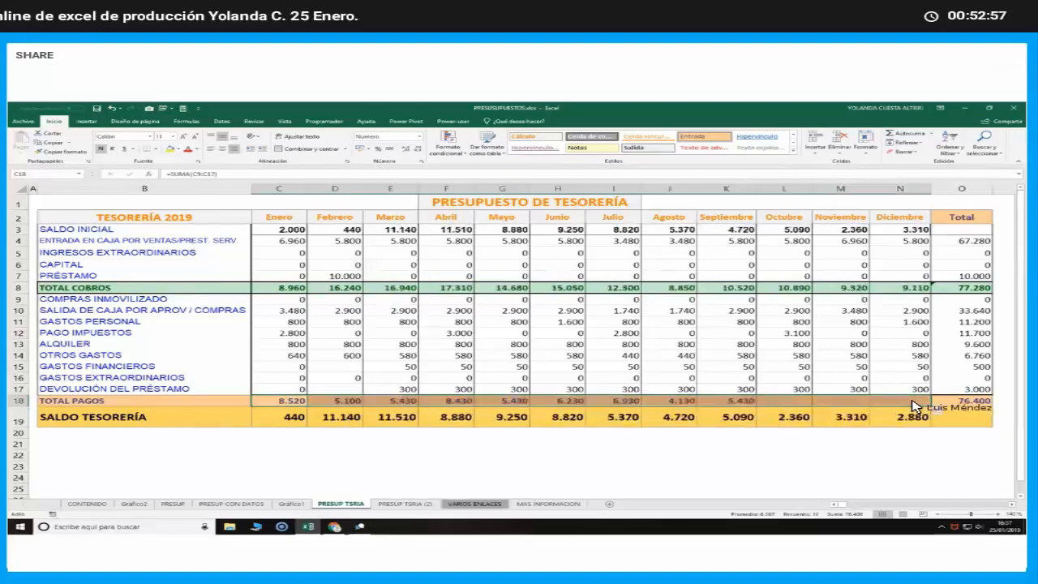
click(914, 405)
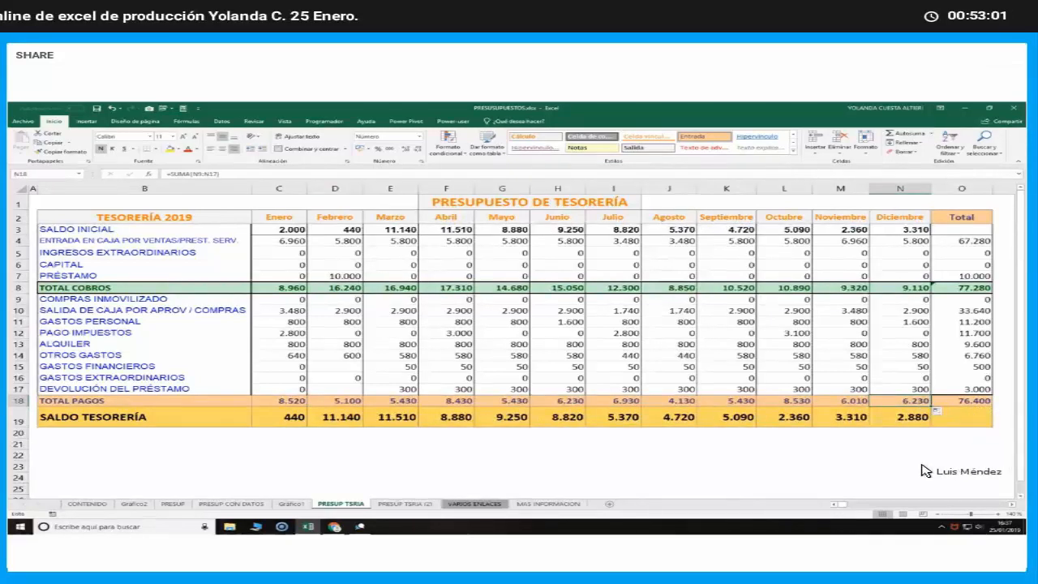
key(shift+Right)
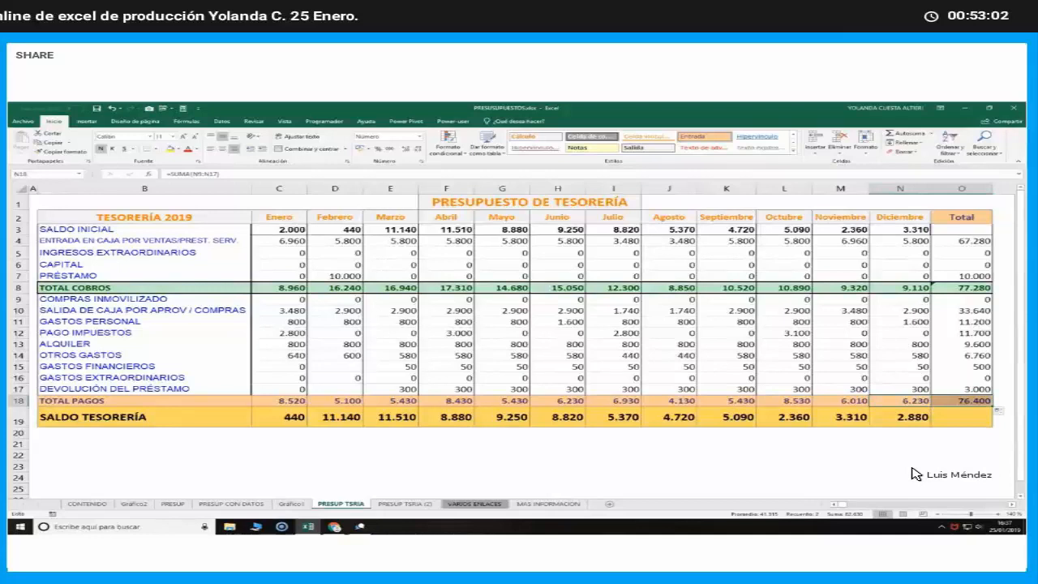
Examine the SALDO TESORERÍA formulas in row 19 for January, February, October and December without changing them
double_click(288, 420)
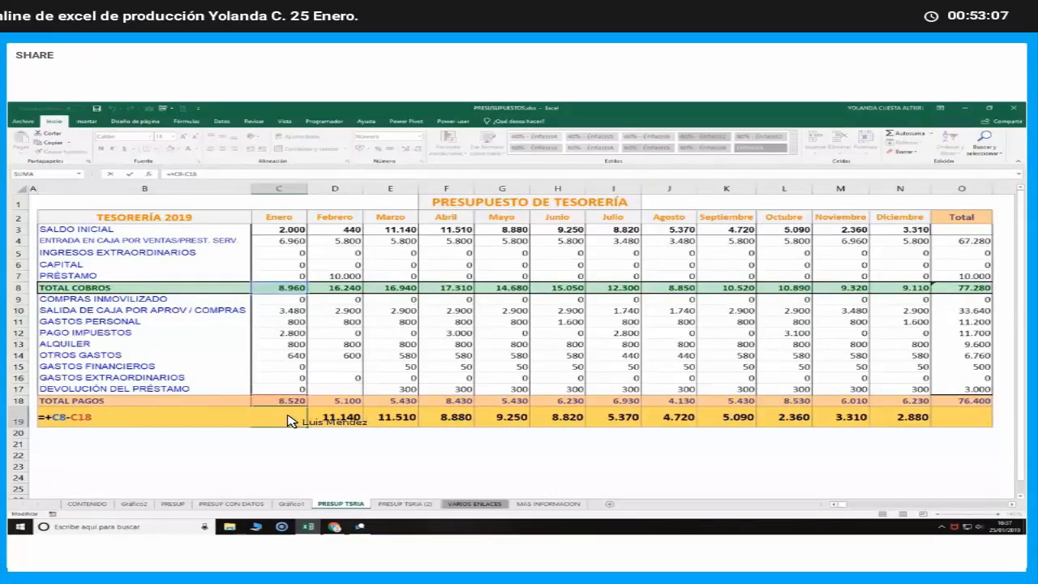
key(Return)
click(331, 420)
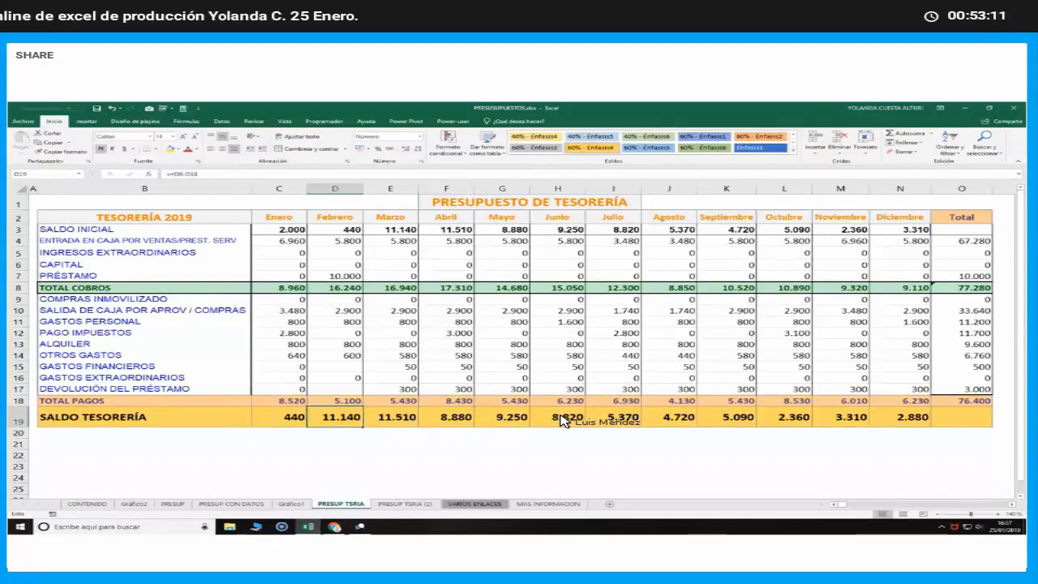
click(789, 420)
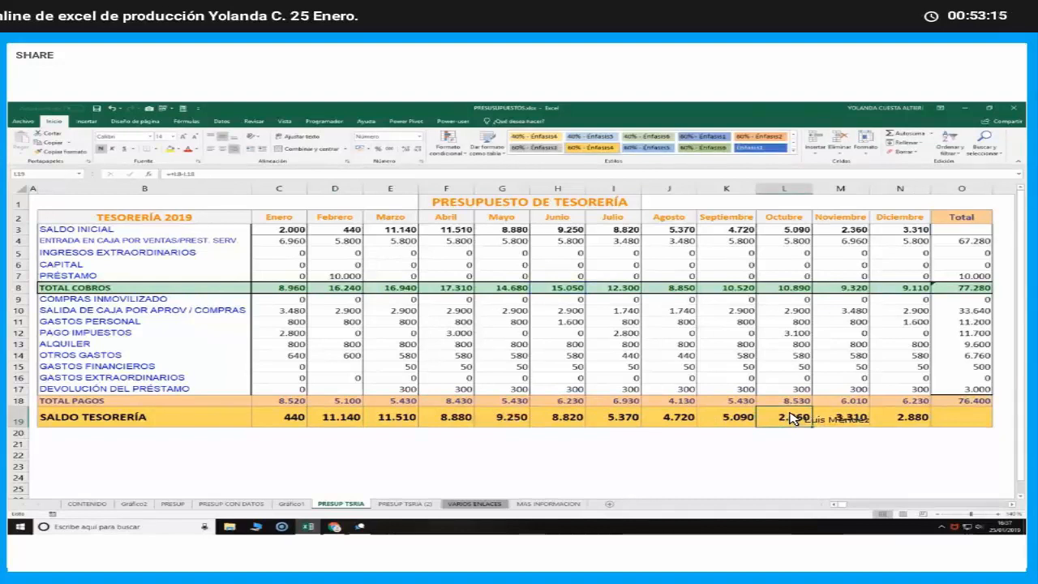
double_click(791, 418)
click(897, 417)
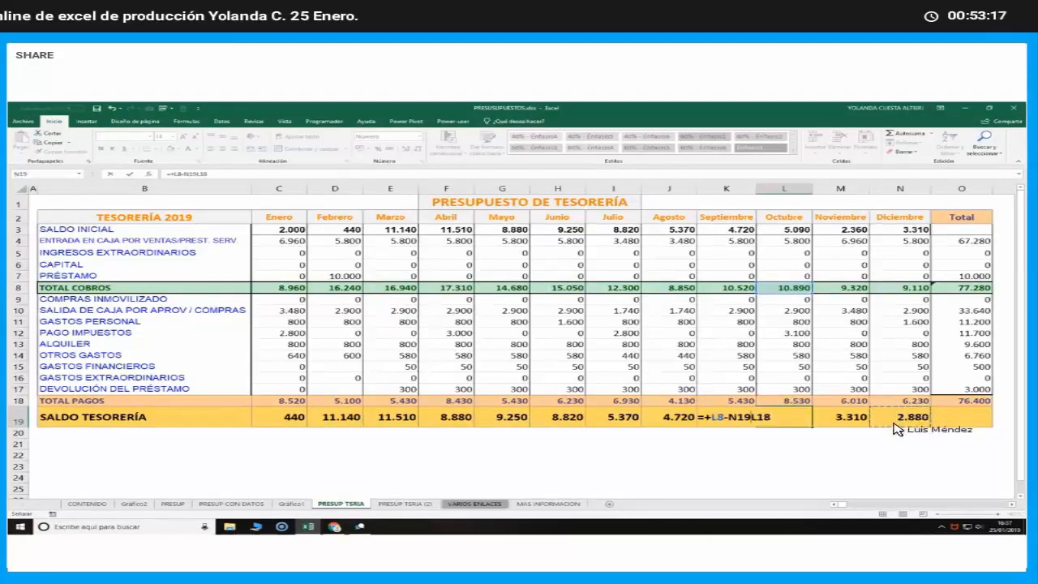
key(Escape)
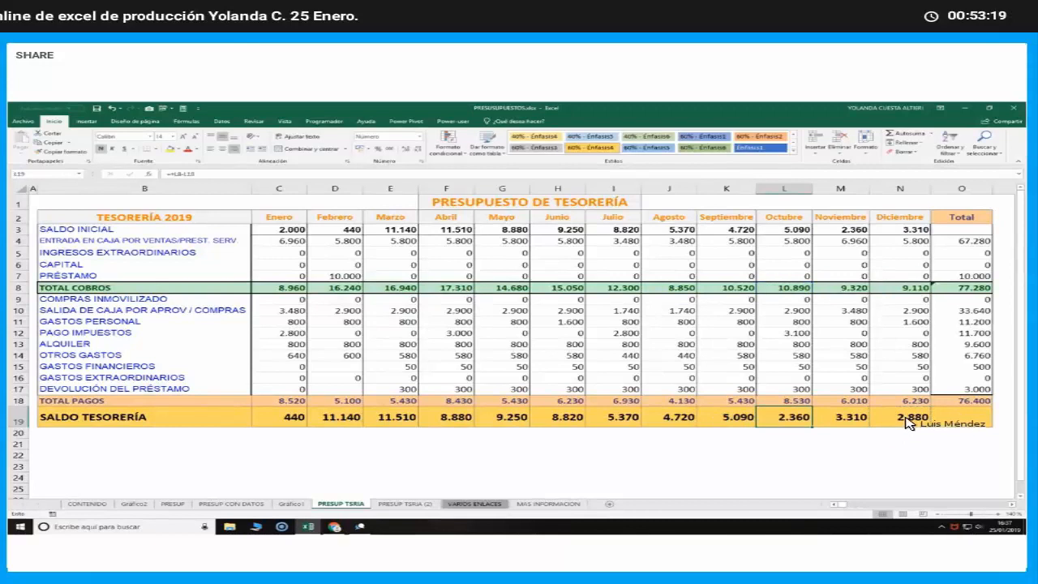
click(908, 420)
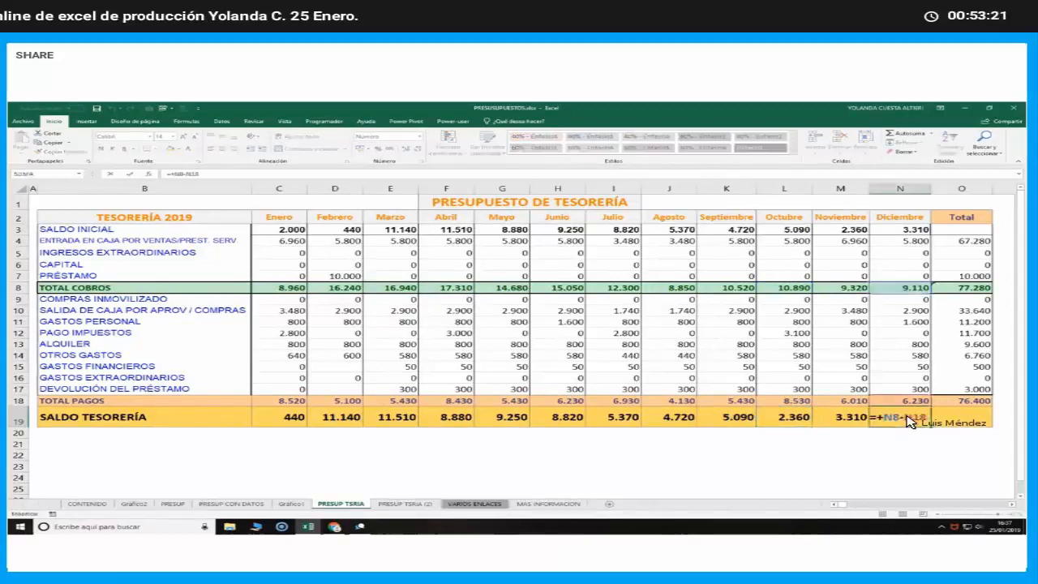
click(766, 478)
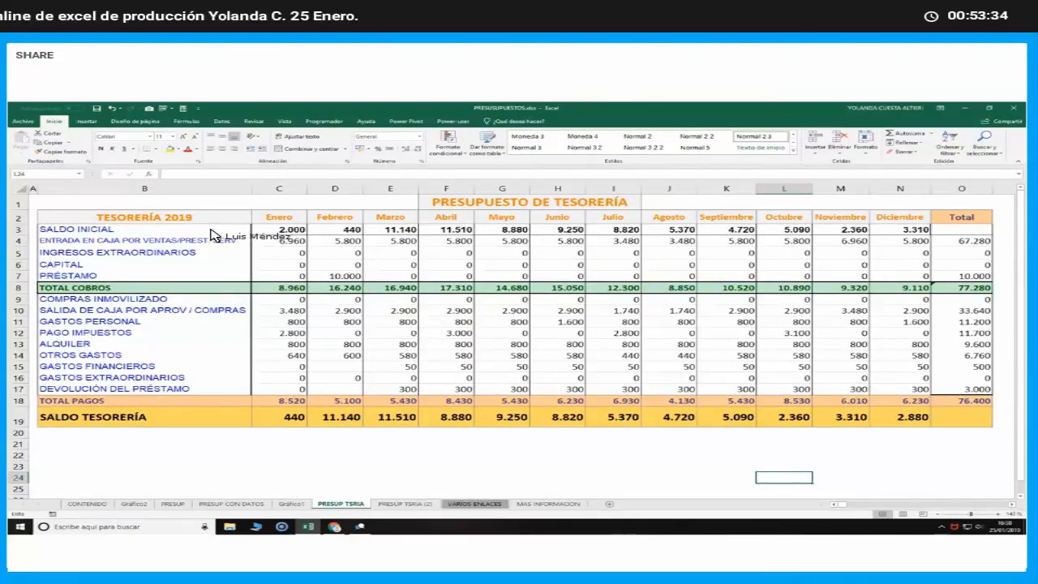
Create a chart on its own sheet from the income labels in B3:B7 and their totals in O4:O7
drag(210, 229, 206, 282)
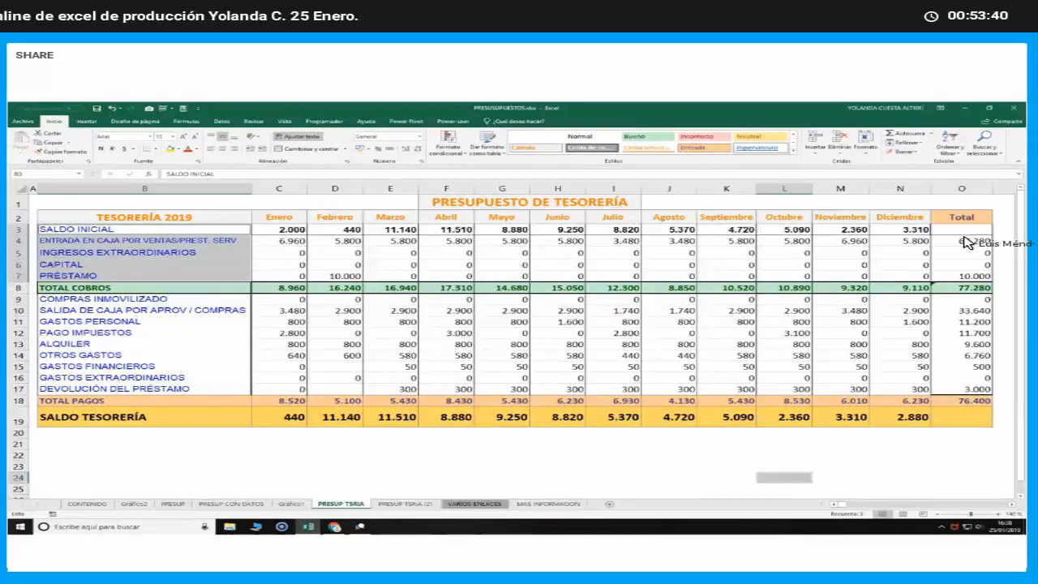
drag(964, 242, 971, 279)
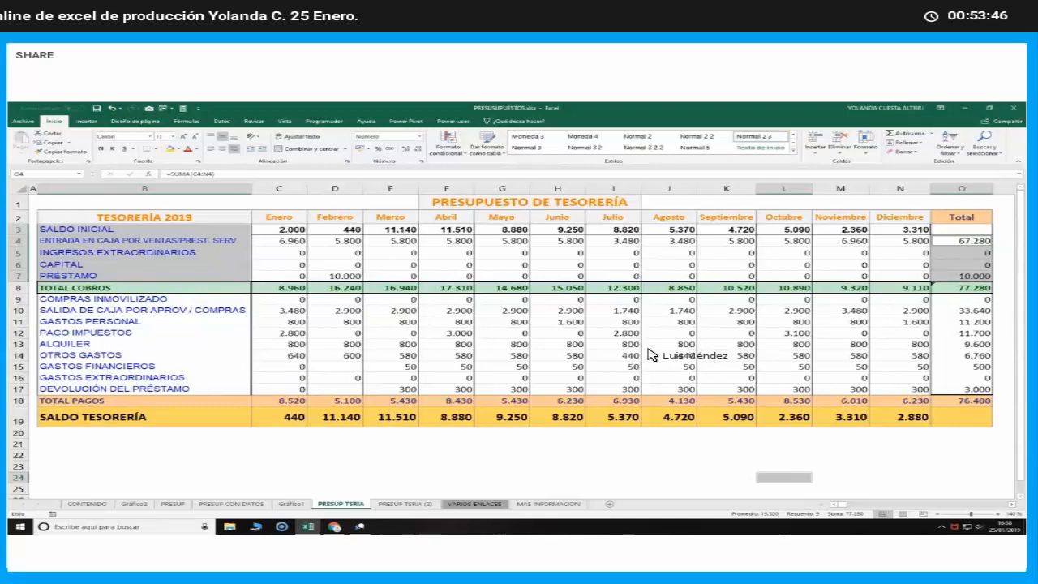
key(F11)
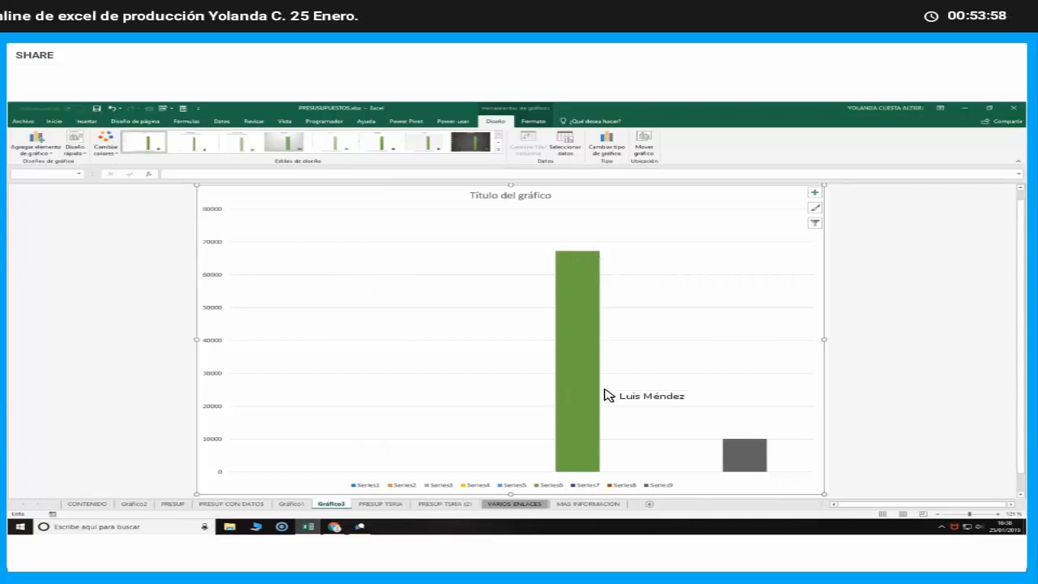
Return to the PRESUP TSRIA sheet, look at PRESUP TSRIA (2), and go back to PRESUP TSRIA
click(377, 504)
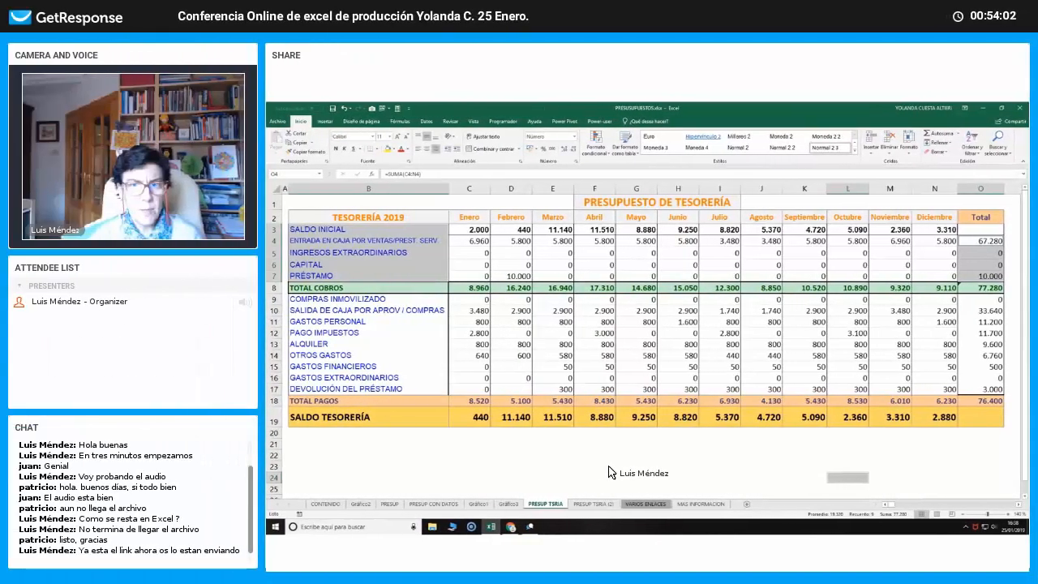
click(467, 471)
click(583, 501)
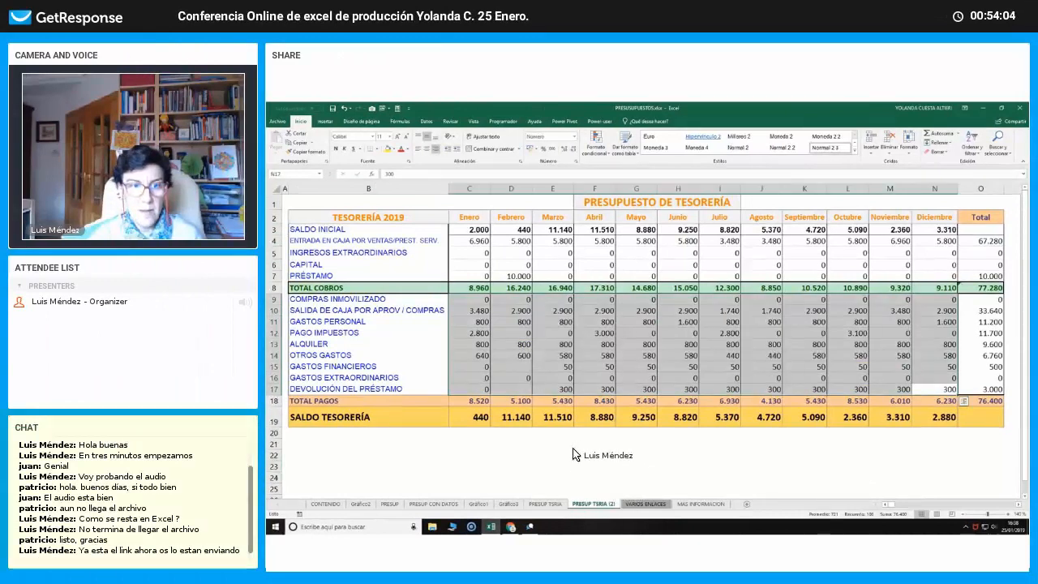
click(570, 454)
click(551, 503)
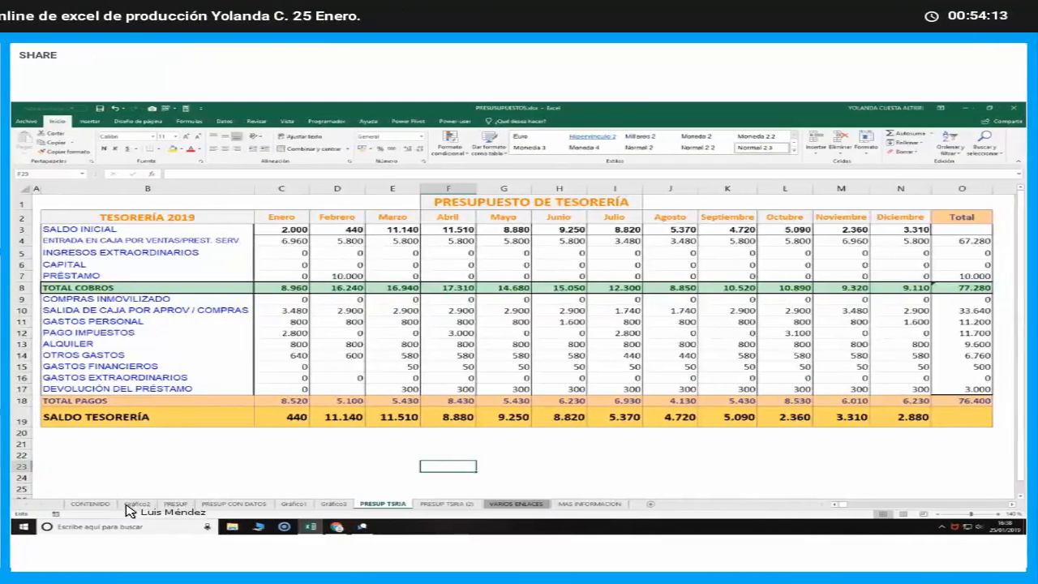
click(247, 454)
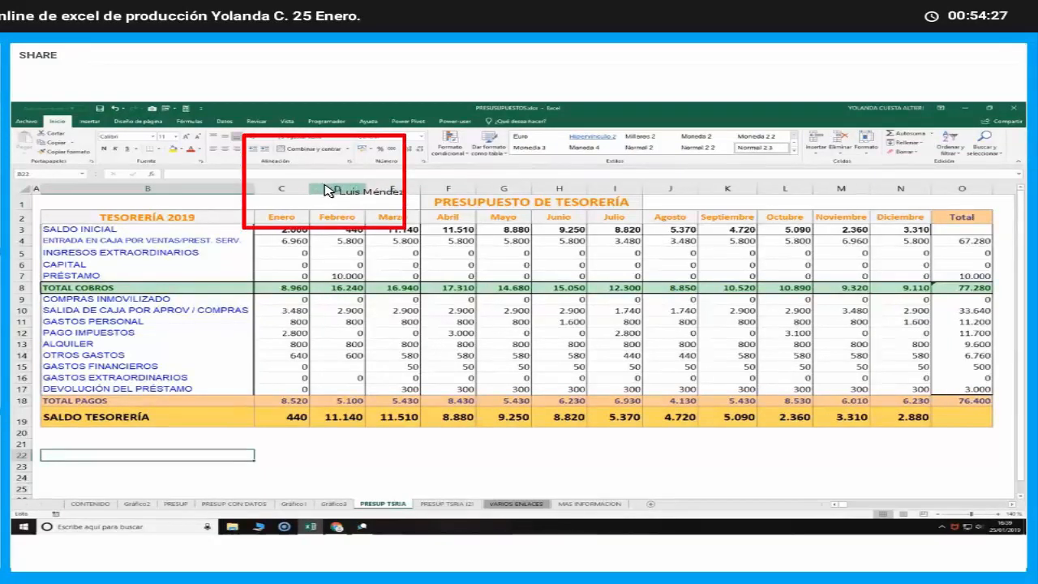
Insert an empty column between Enero and Febrero in the treasury budget
click(327, 191)
right_click(328, 195)
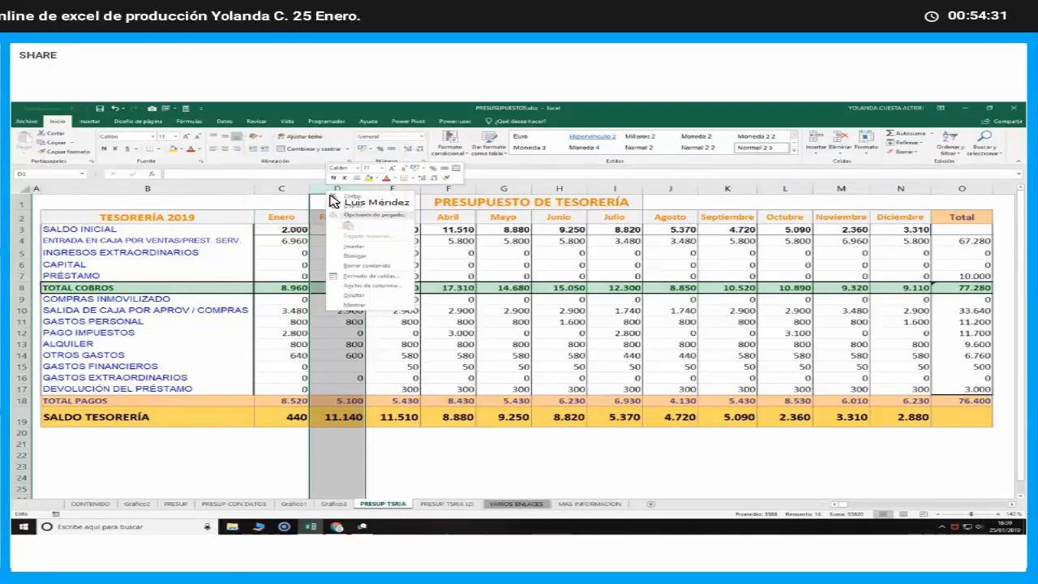
click(342, 246)
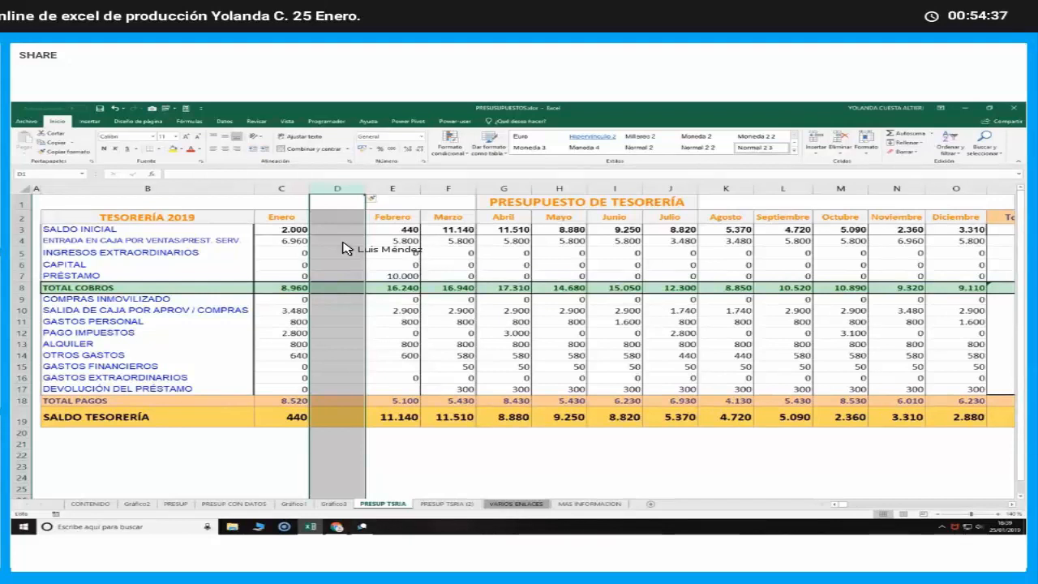
Enter =C4/$C$8 in D4 to calculate the January sales income's share of TOTAL COBROS, with the total as an absolute reference
click(342, 243)
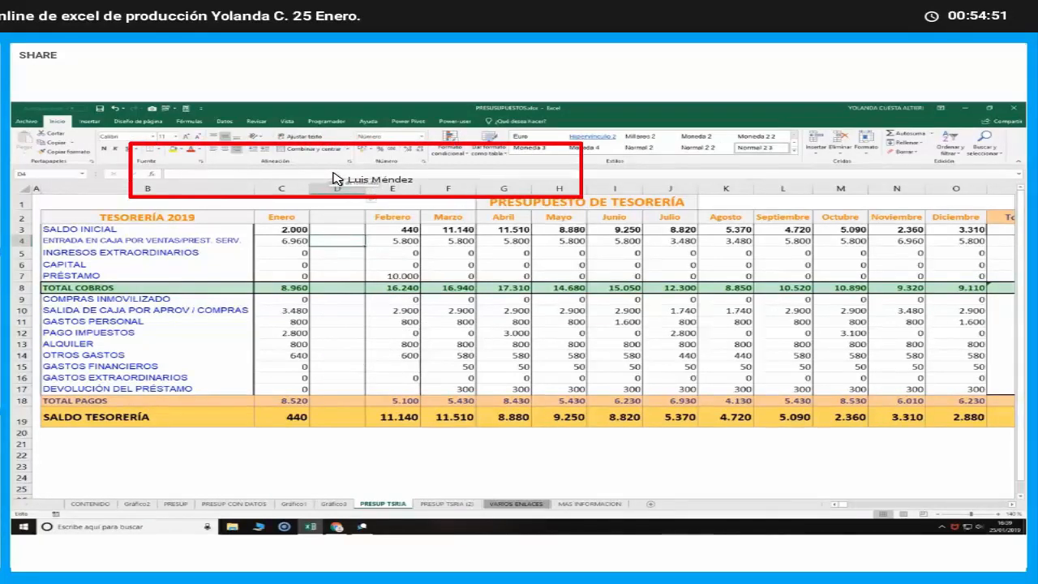
text(=)
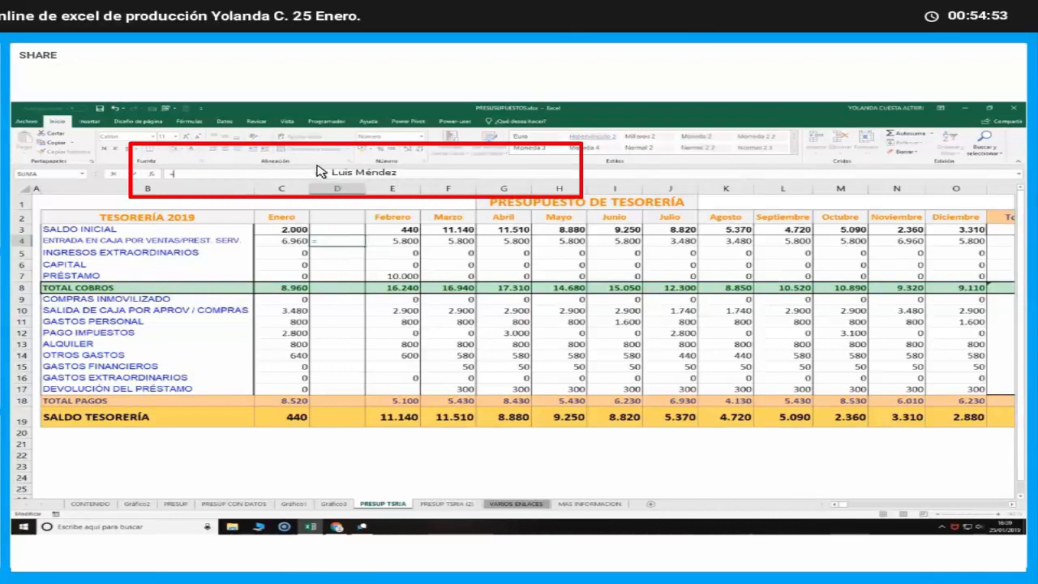
click(296, 245)
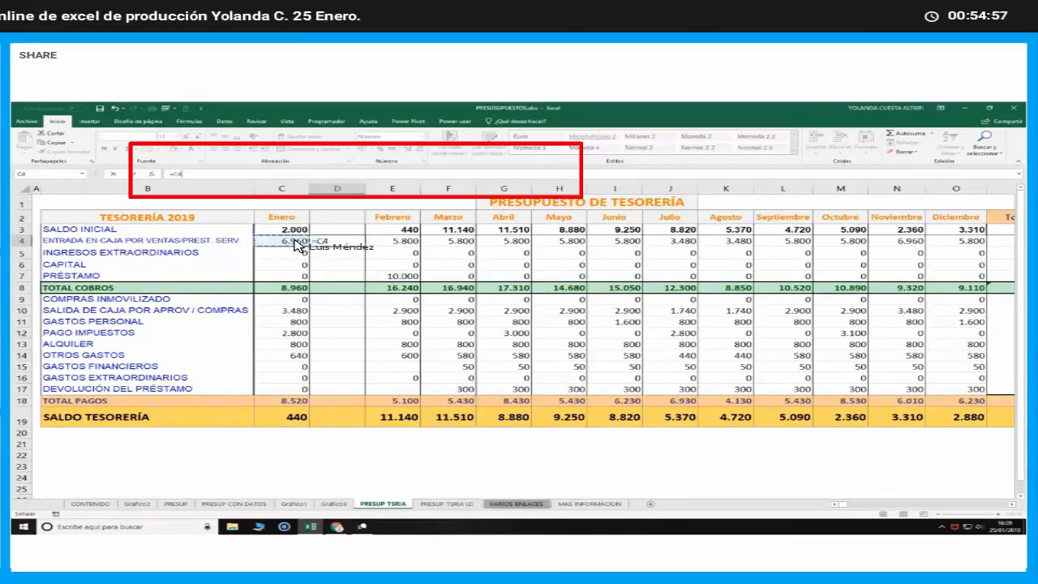
text(/)
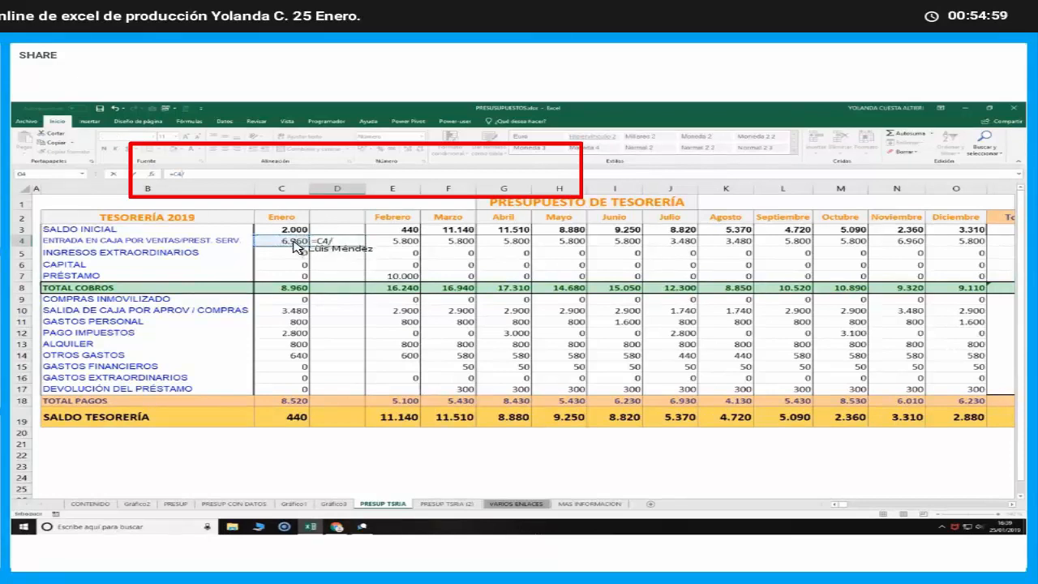
click(282, 289)
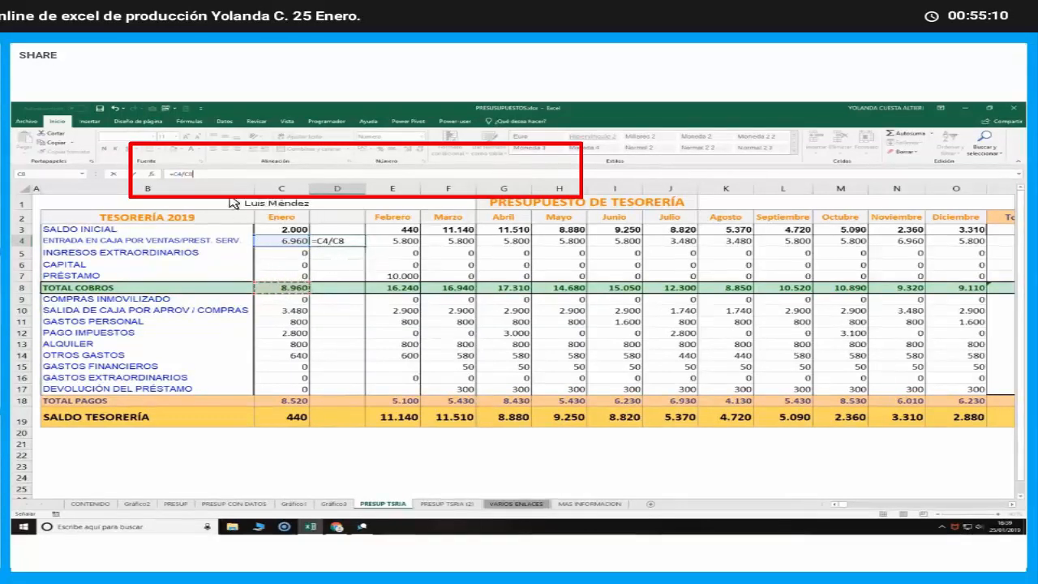
click(184, 173)
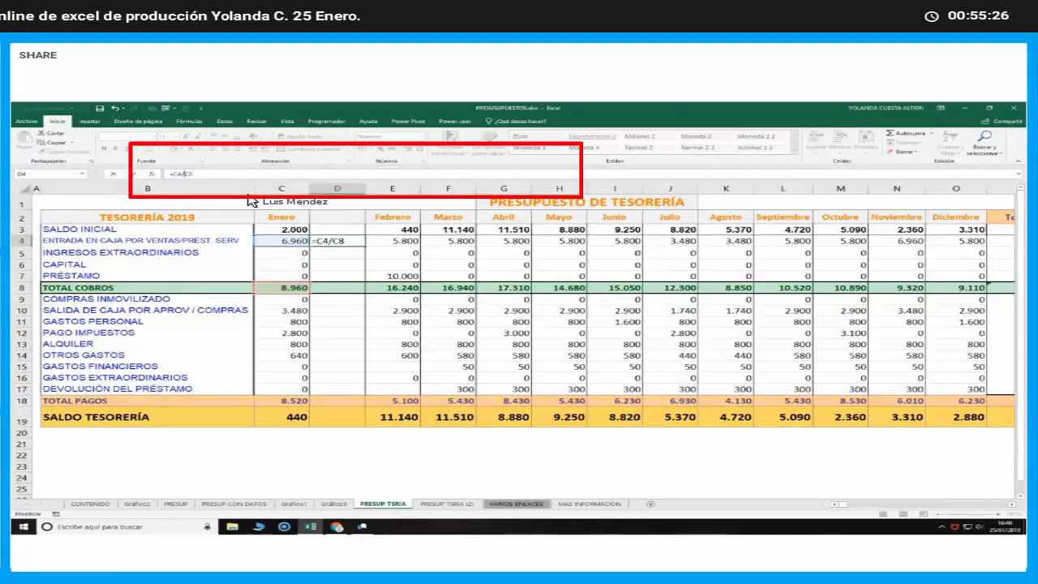
key(F4)
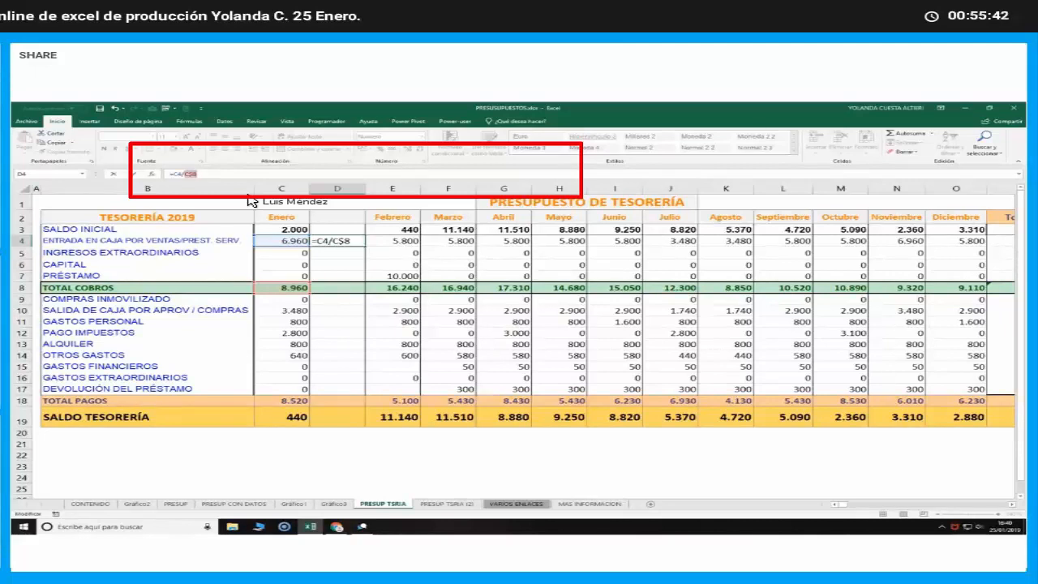
key(F4)
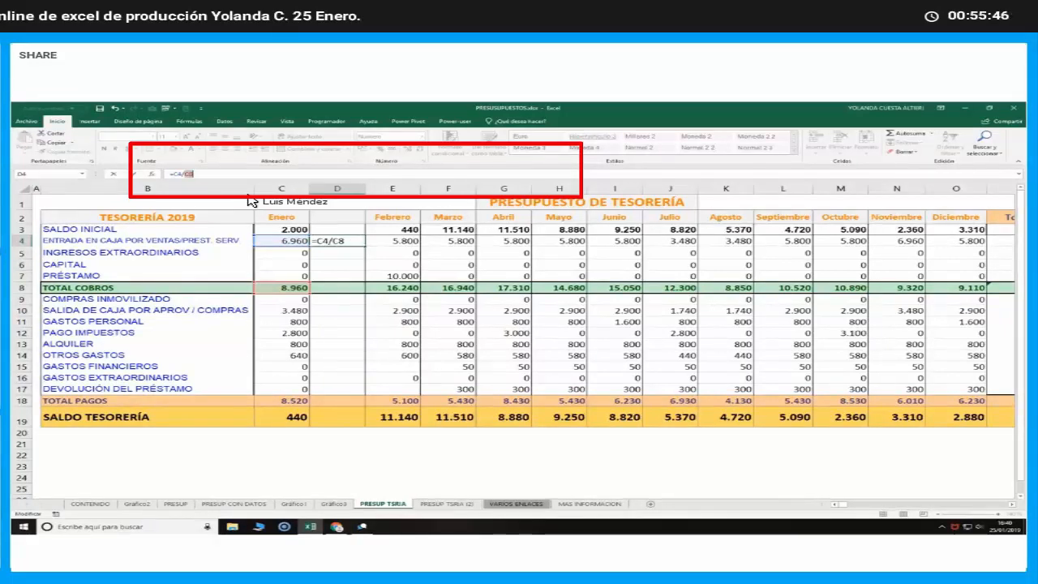
key(F4)
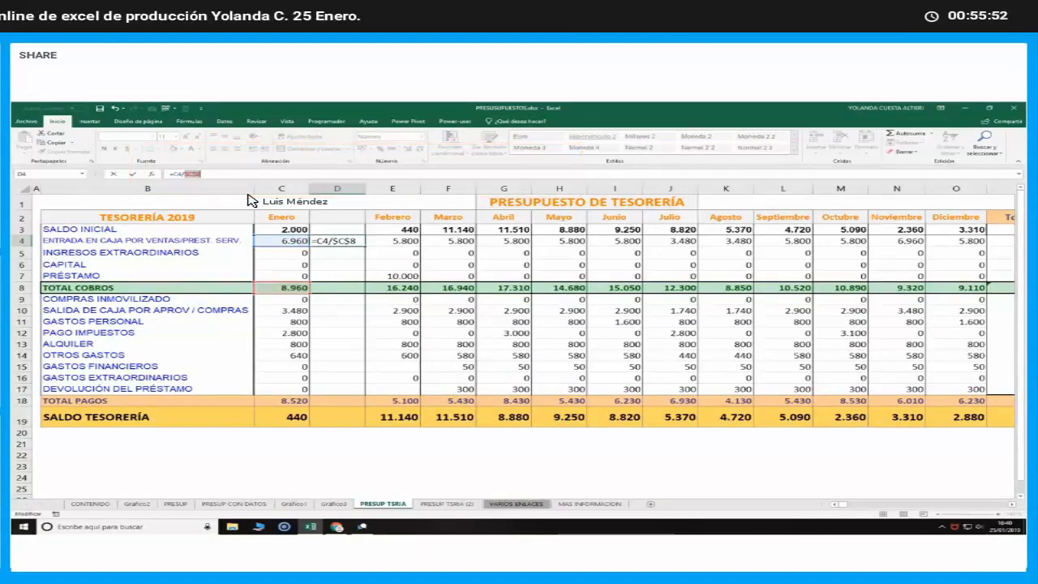
key(Return)
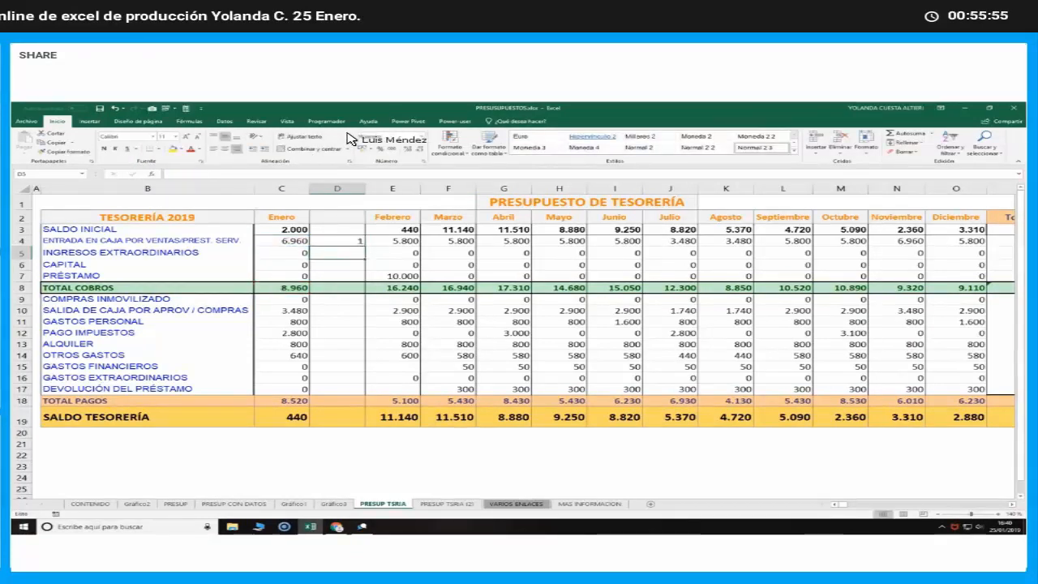
Format column D as percentages and copy the D4 formula to the other income rows, covering D3:D7
click(338, 188)
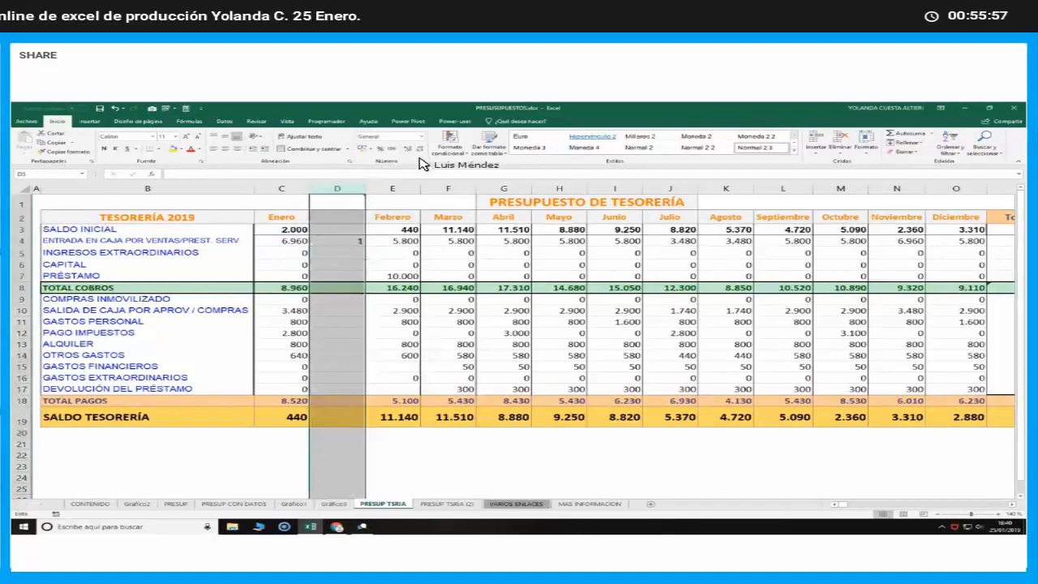
click(377, 151)
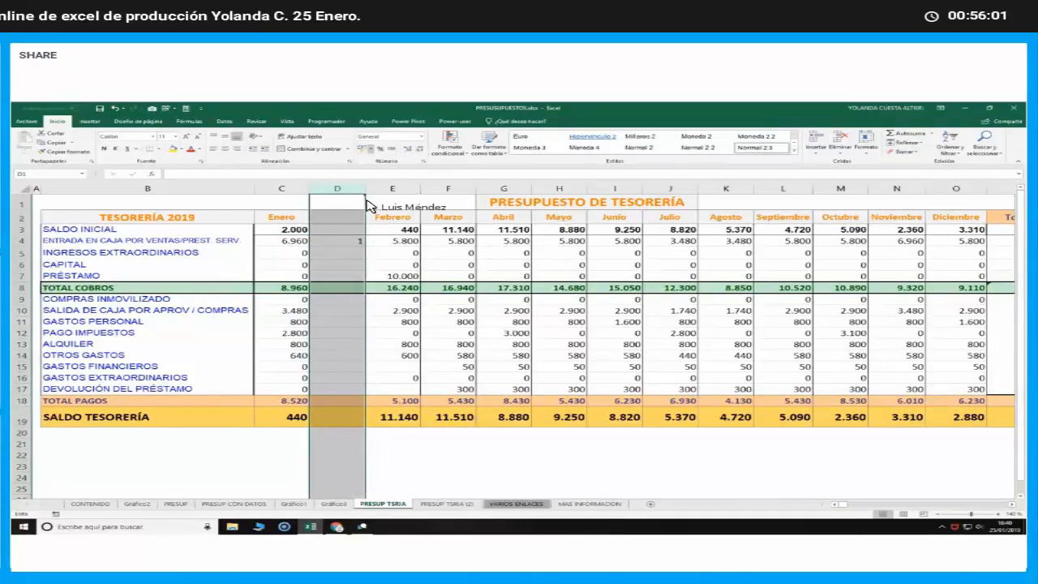
click(347, 242)
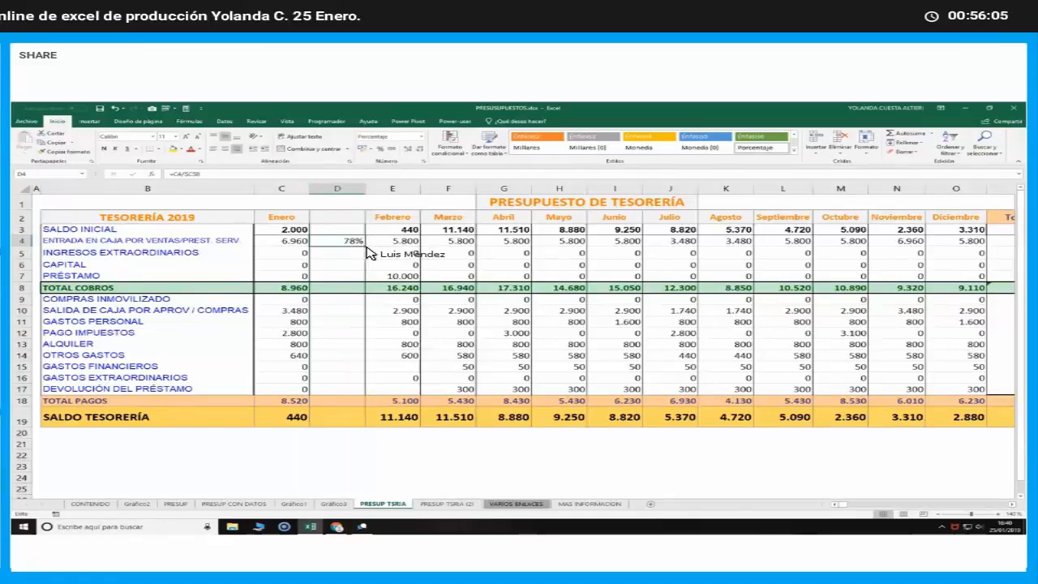
drag(366, 248, 361, 280)
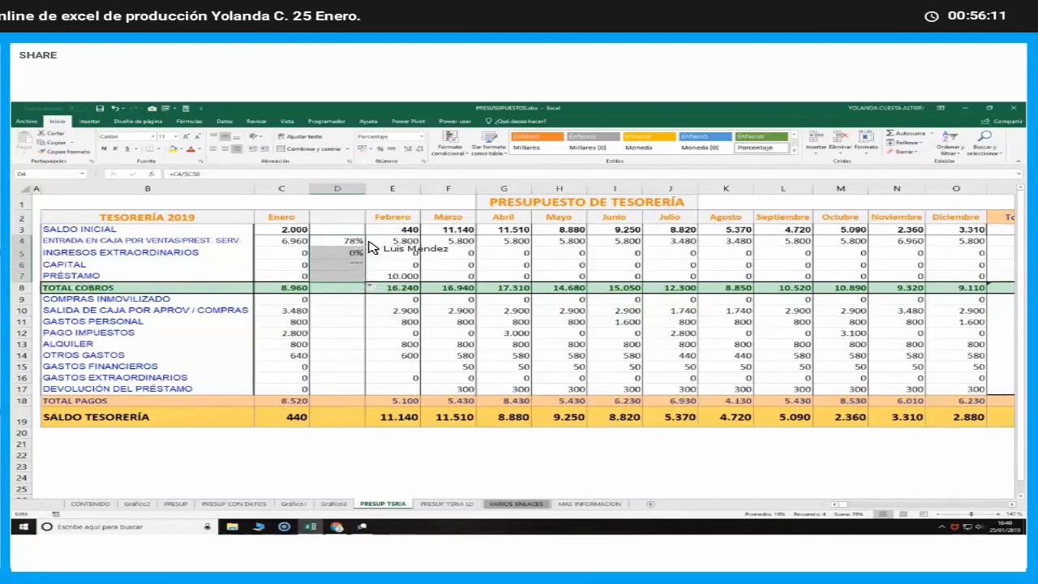
click(327, 239)
drag(364, 245, 337, 230)
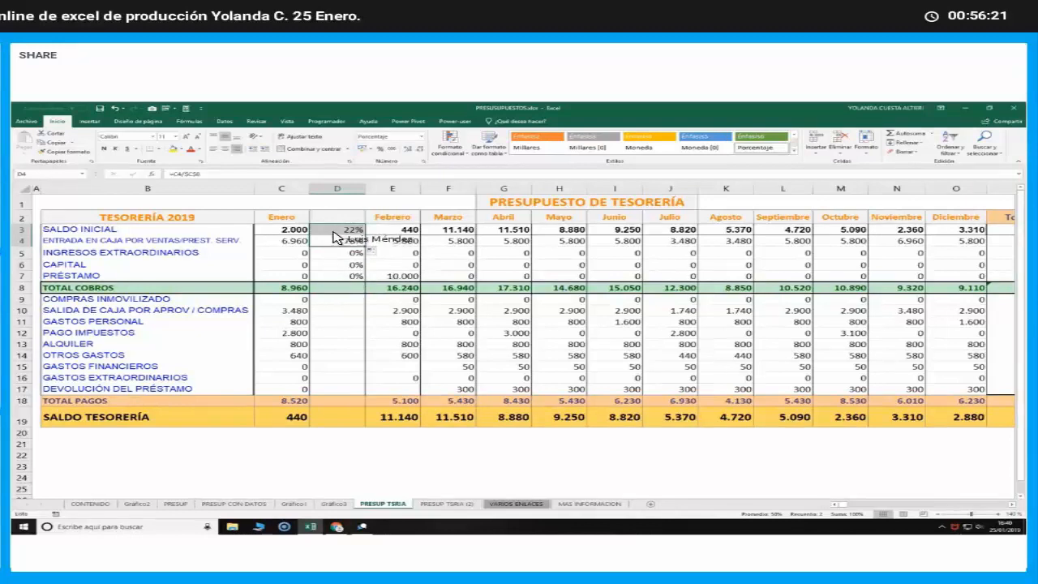
click(334, 277)
scroll(333, 302, down, 1)
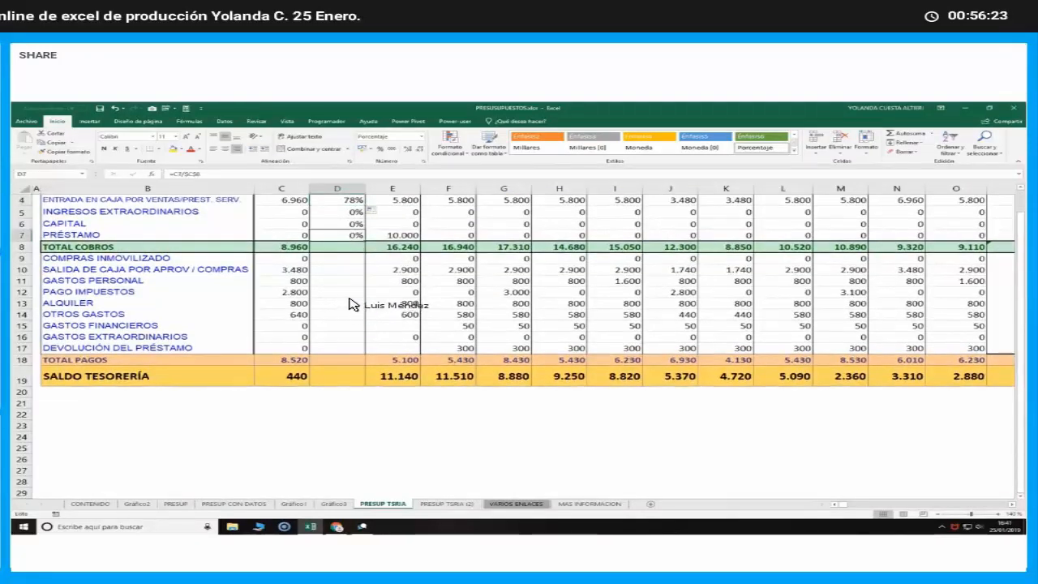
scroll(349, 299, up, 1)
Enter =C9/$C$18 in D9 for the share of TOTAL PAGOS and copy it down through D17
click(350, 299)
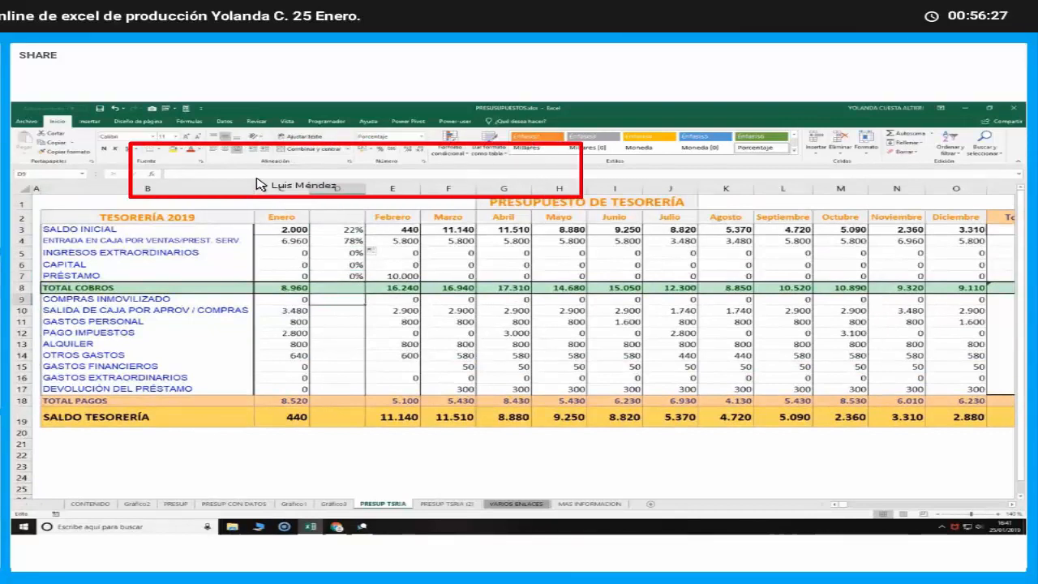
text(=)
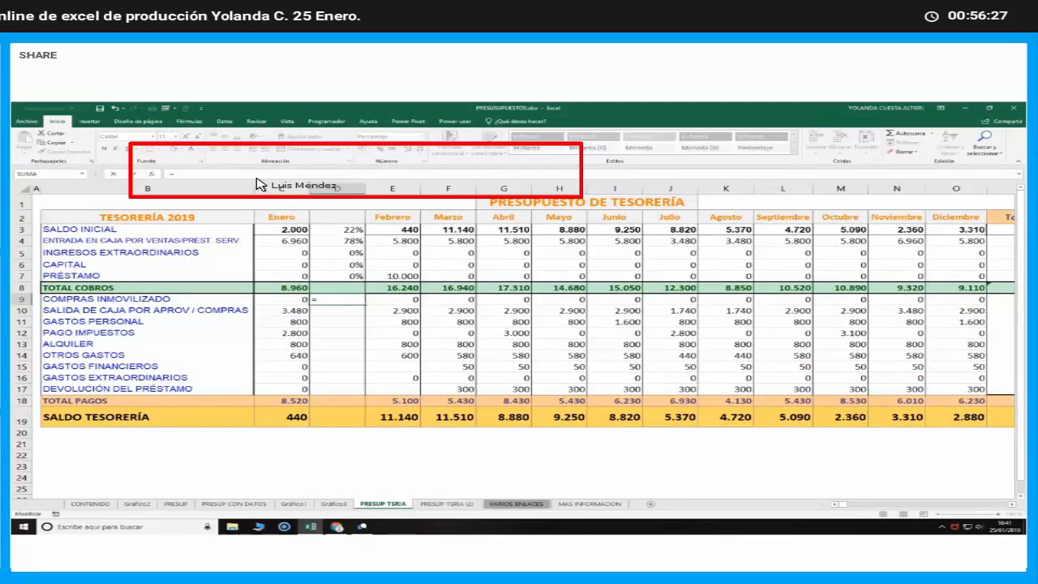
click(292, 302)
text(/)
click(296, 400)
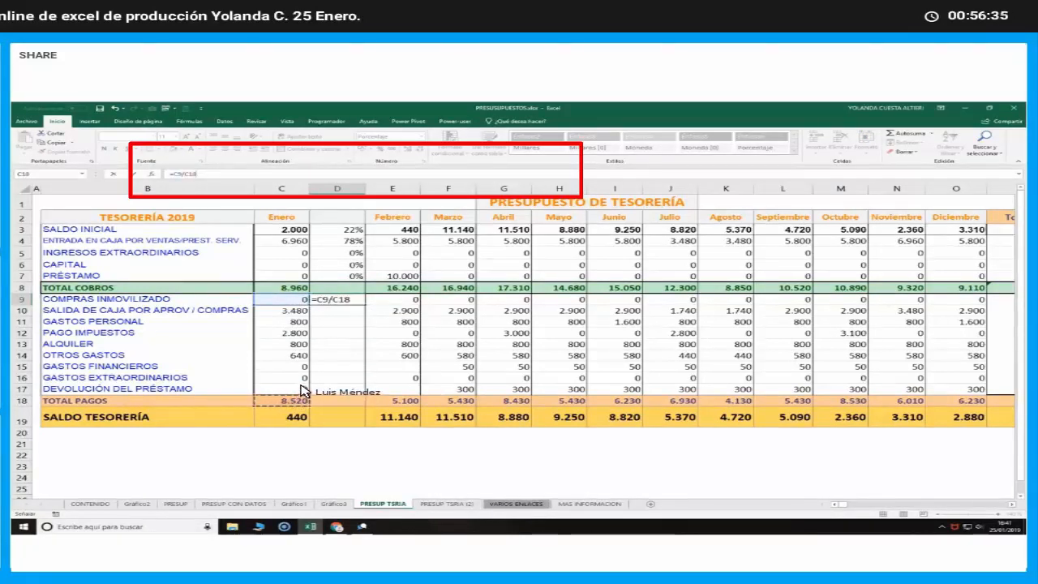
key(F4)
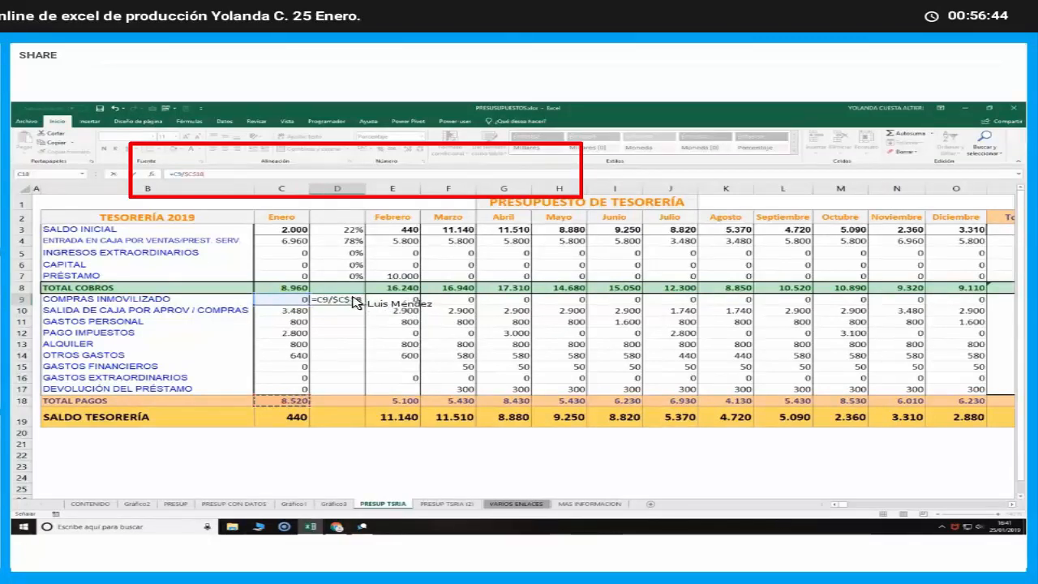
key(ctrl+Return)
drag(365, 306, 362, 394)
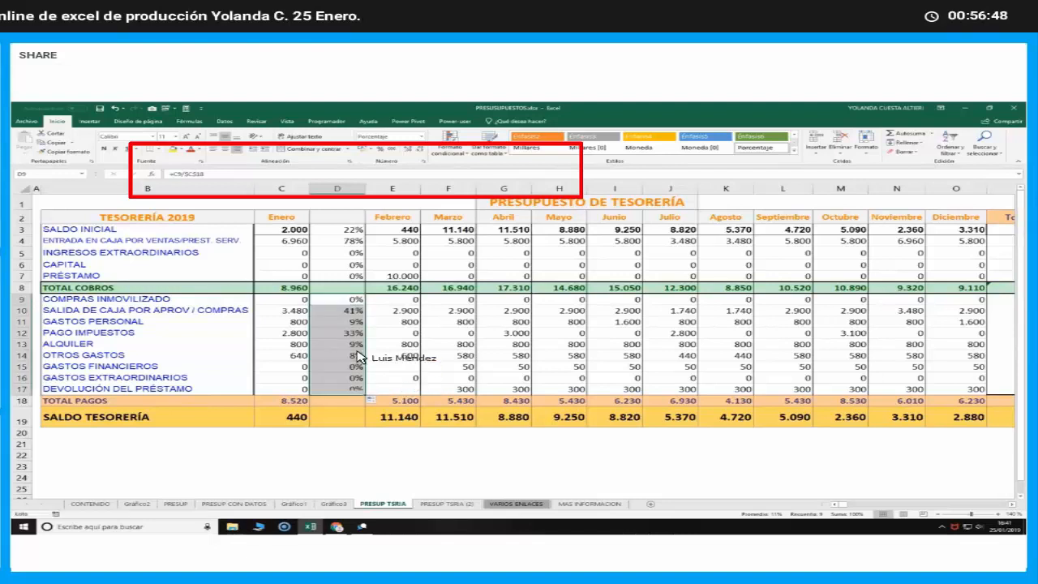
Check the cell references in the copied payment share formulas from D10 to D14
double_click(337, 310)
key(Return)
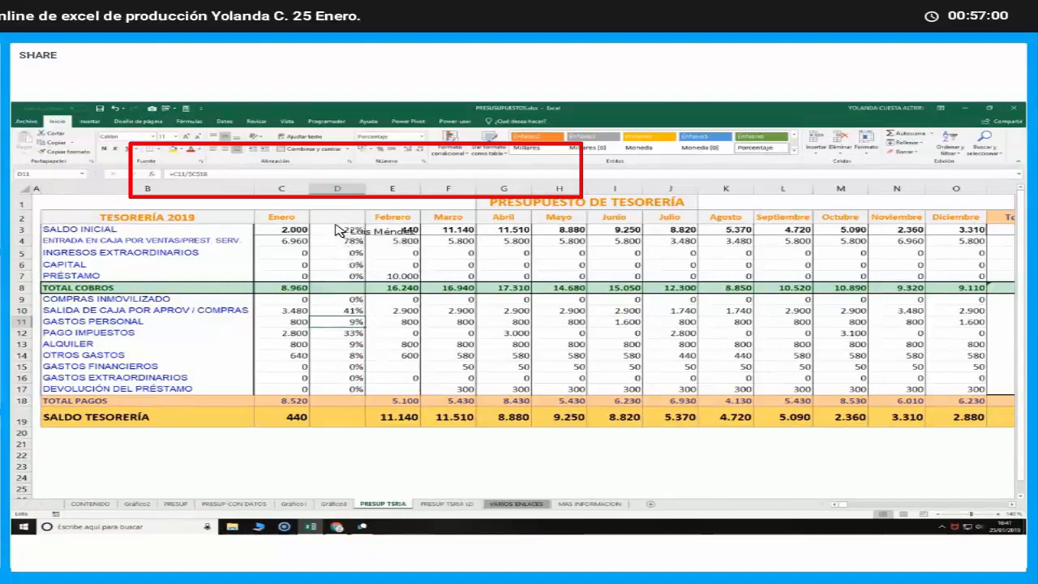
key(Down)
key(Down)
key(Down)
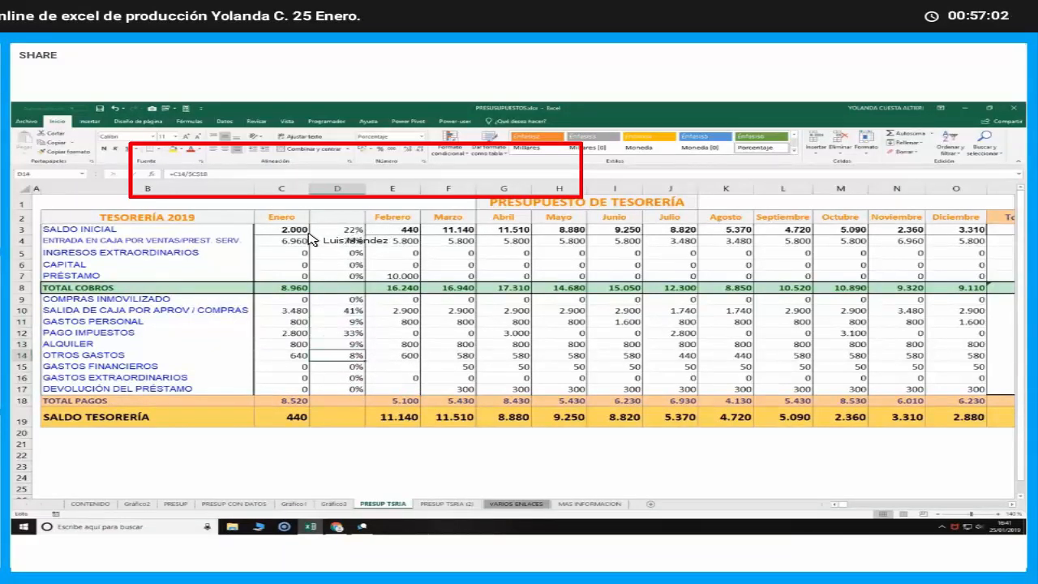
Head the new column "% al total" in D2 and fit column D's width to its contents
click(337, 218)
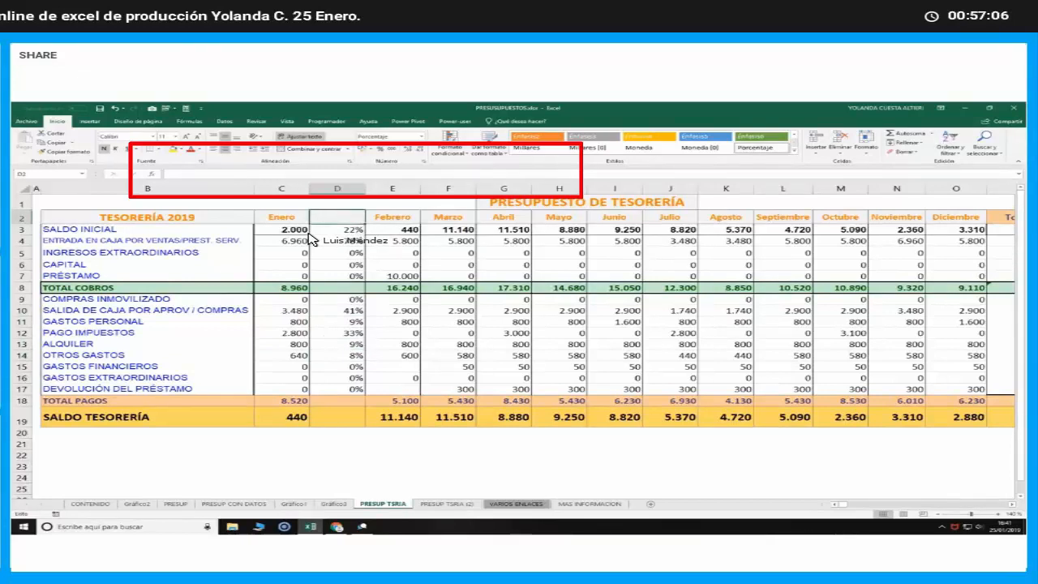
text(% c)
key(BackSpace)
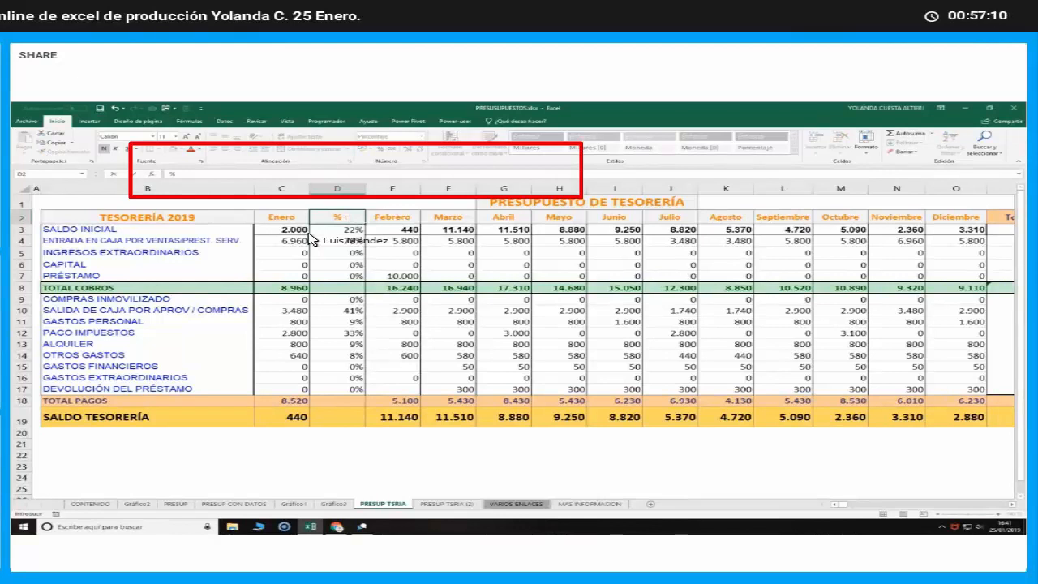
text(al total)
key(Return)
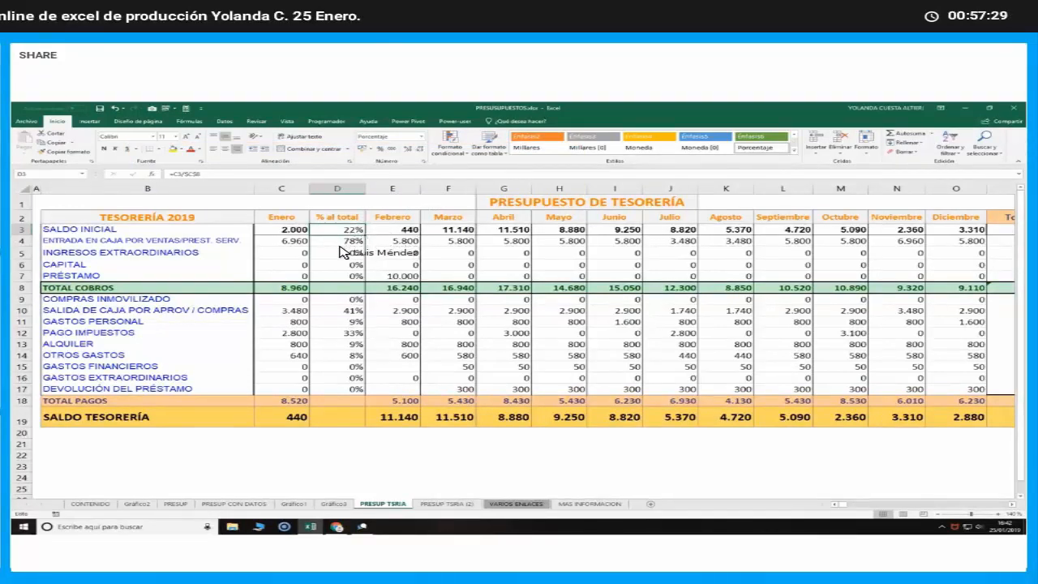
double_click(364, 189)
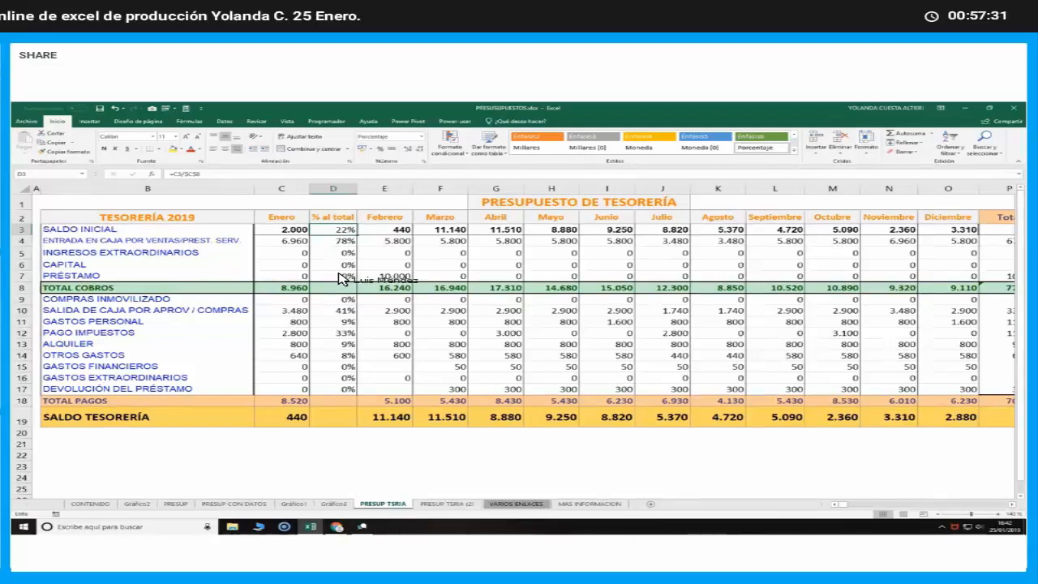
Highlight only the highest share in D3:D7 with a top-values conditional formatting rule using light red fill and dark red text
drag(340, 233, 346, 276)
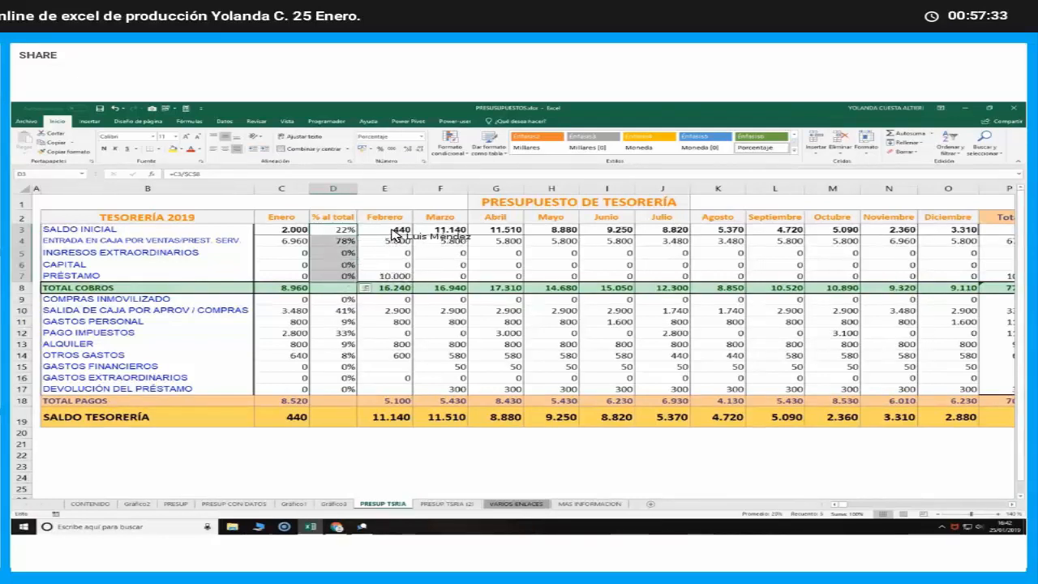
click(450, 143)
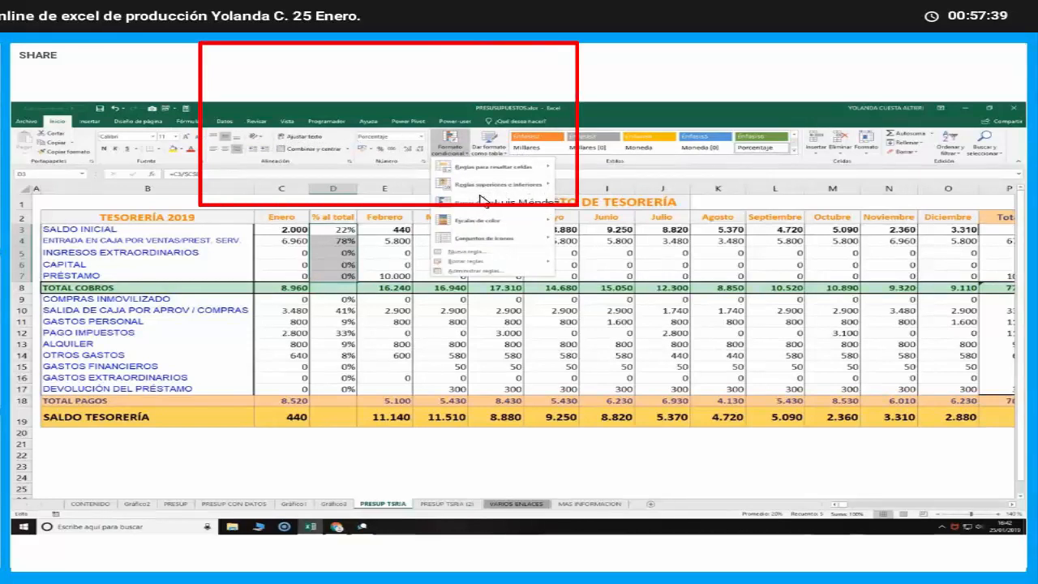
mouse_move(484, 176)
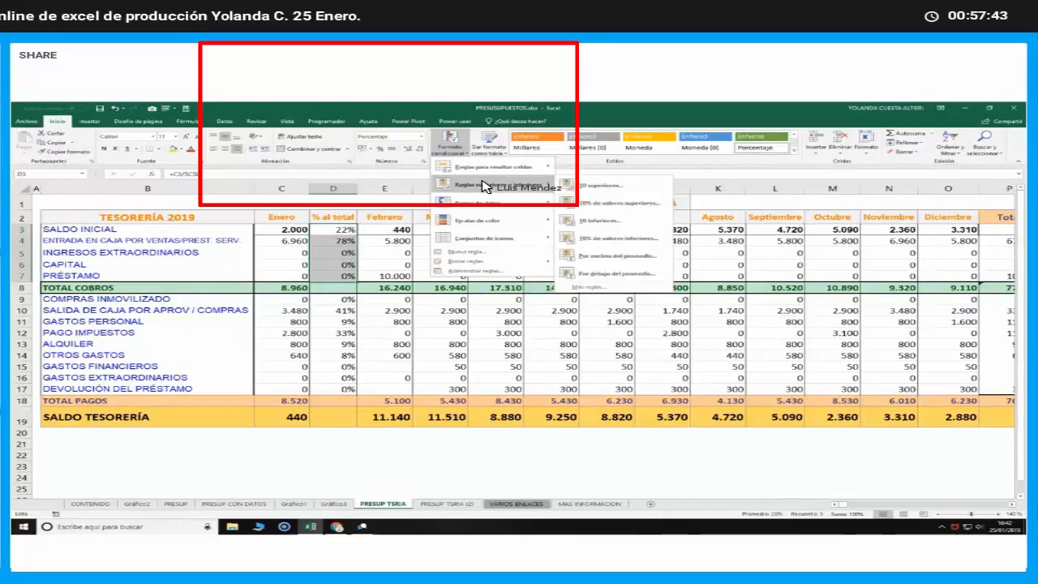
click(614, 189)
drag(634, 254, 412, 199)
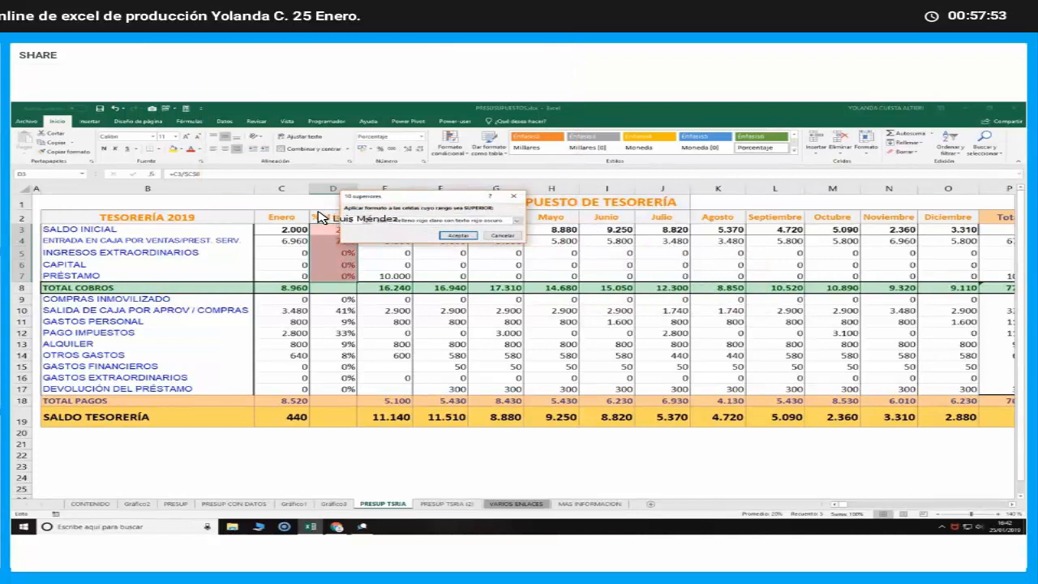
click(453, 235)
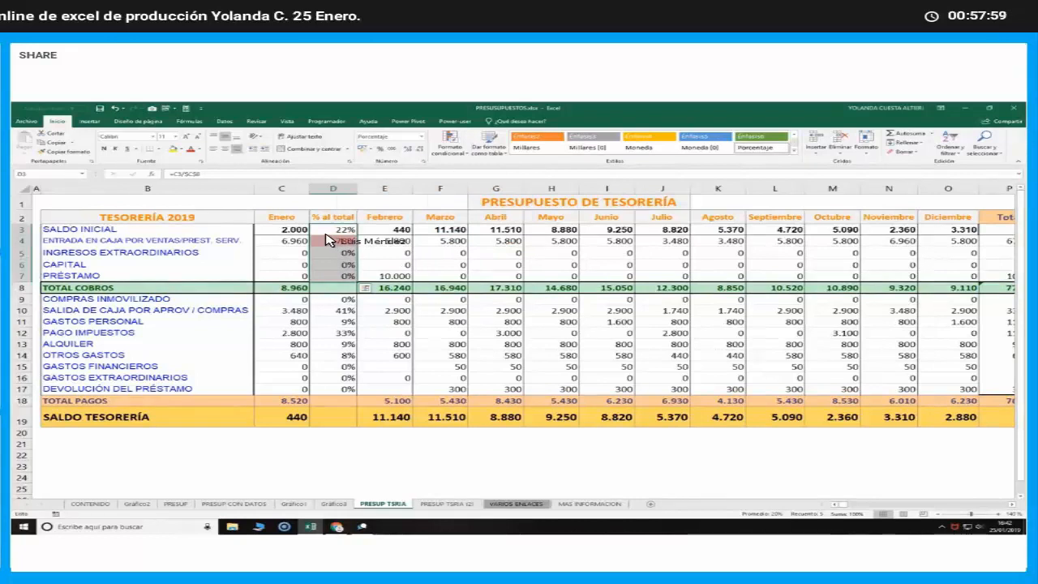
click(385, 253)
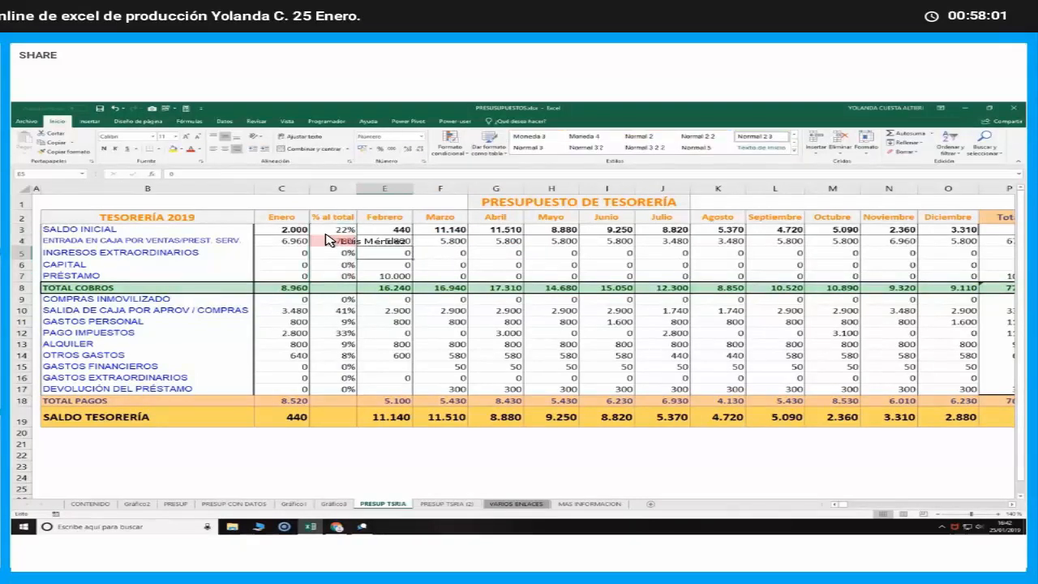
Set up a top-values conditional formatting rule on D9:D17 limited to the 3 highest payment shares
drag(344, 299, 347, 389)
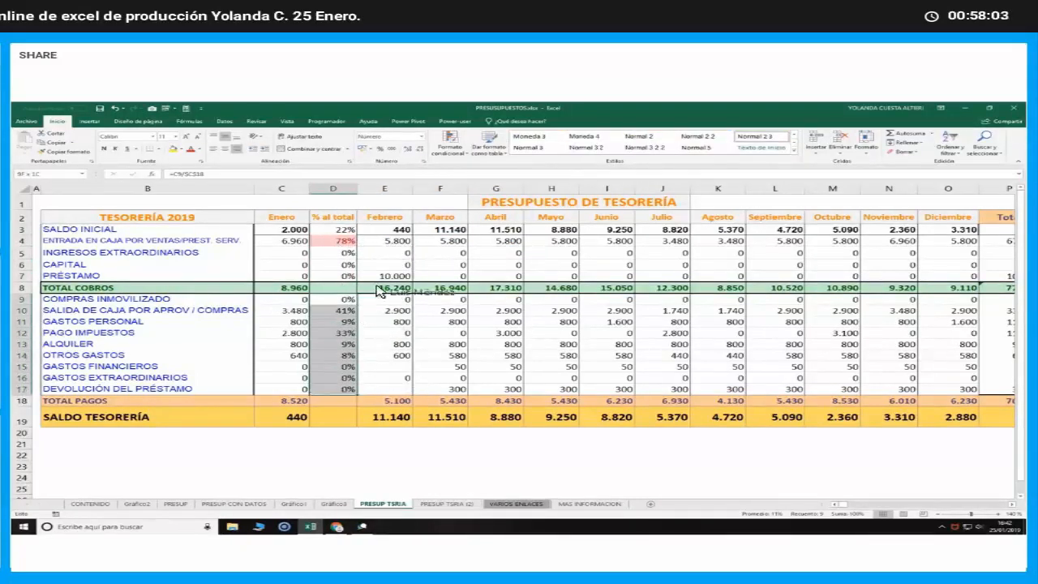
click(449, 146)
mouse_move(543, 184)
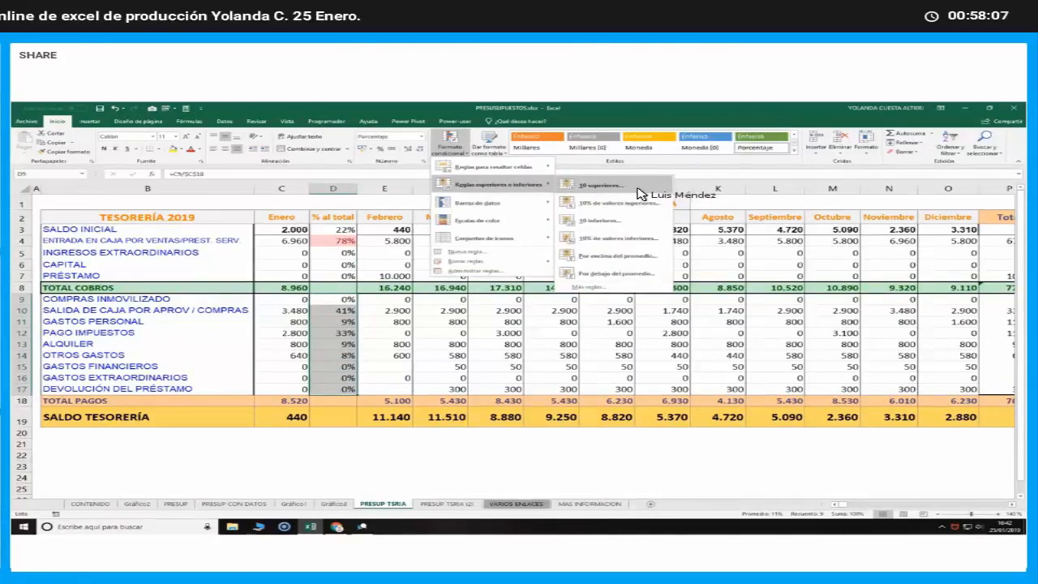
click(638, 188)
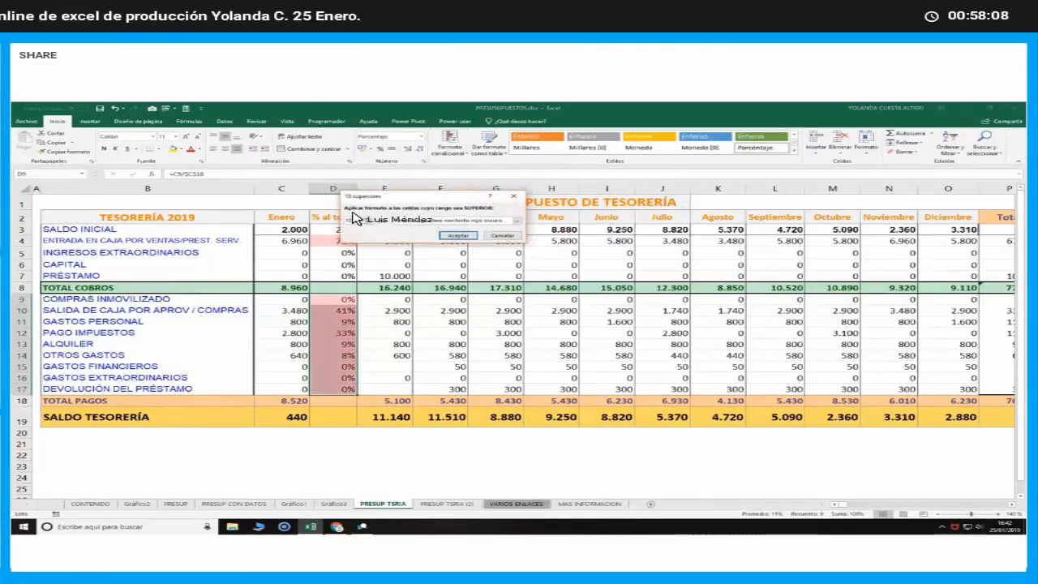
text(5)
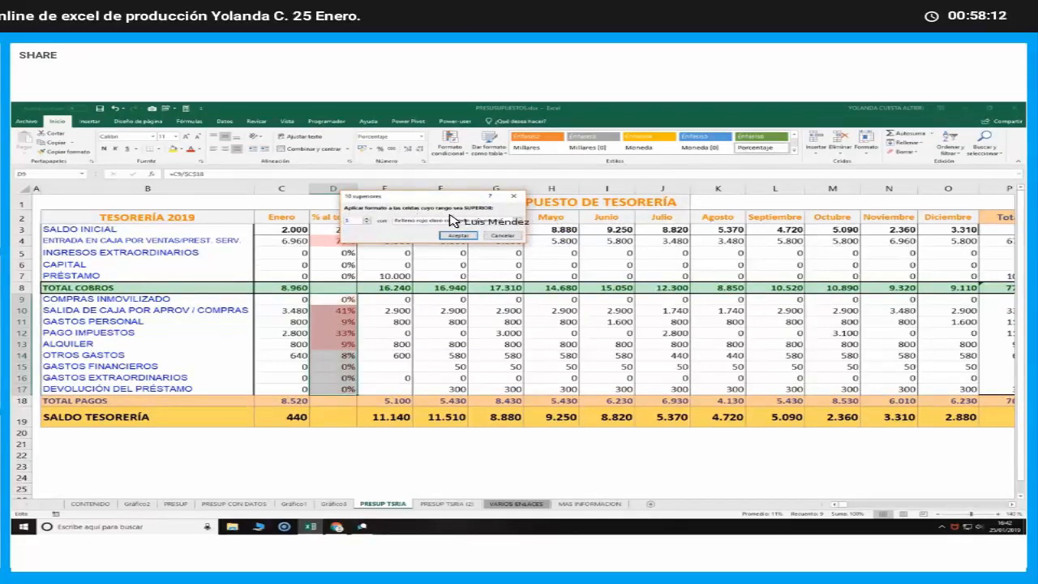
Compare the preset highlight formats for the payment shares rule and apply yellow fill with dark yellow text
click(516, 220)
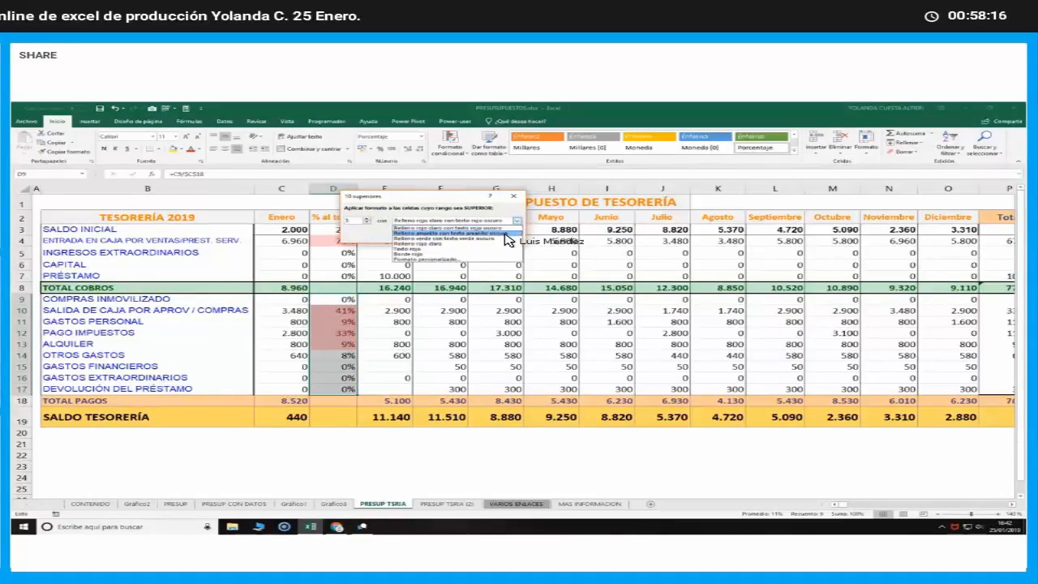
click(505, 234)
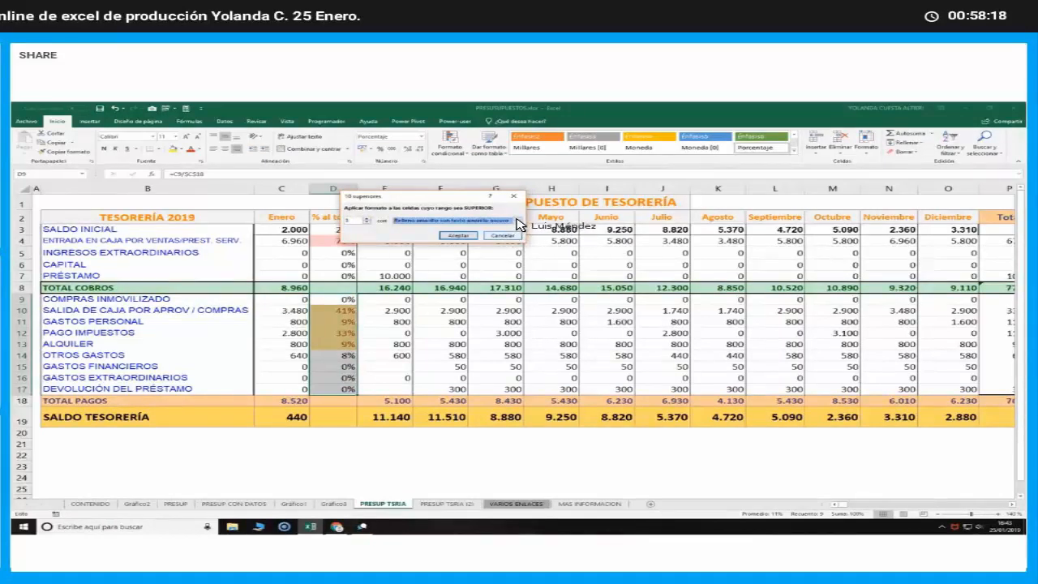
key(Down)
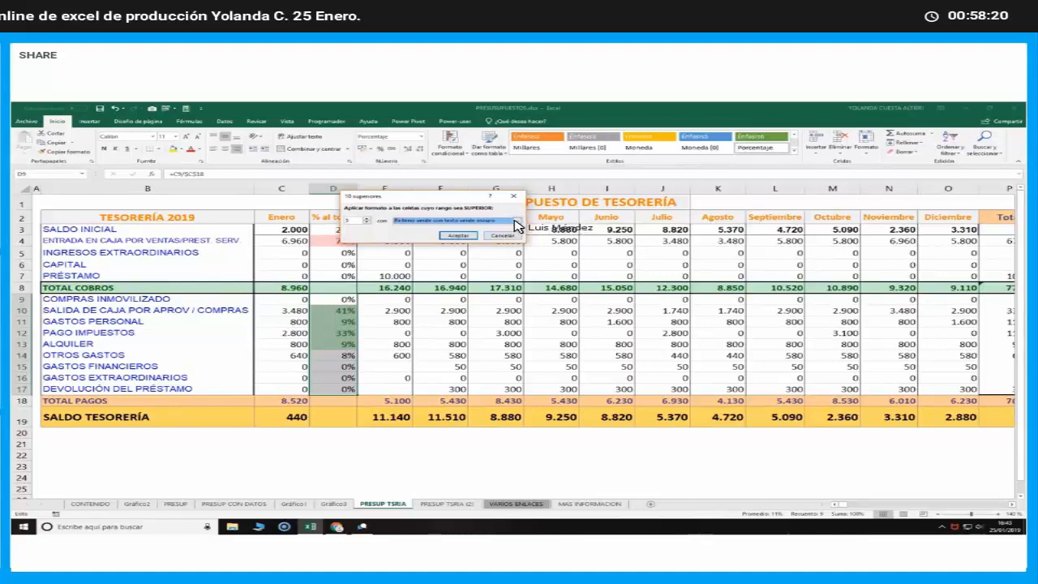
click(514, 220)
click(493, 243)
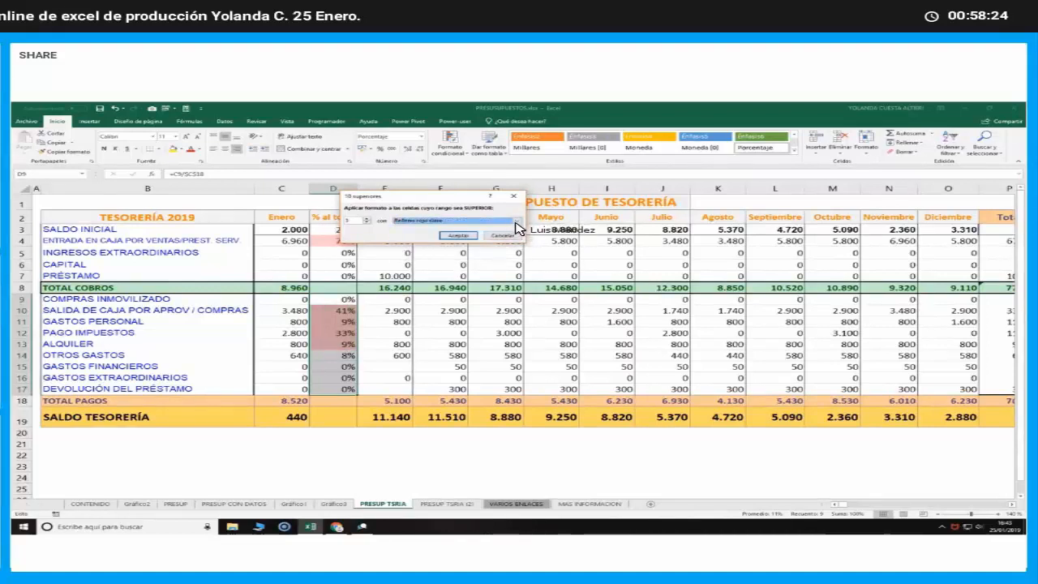
click(514, 223)
click(505, 249)
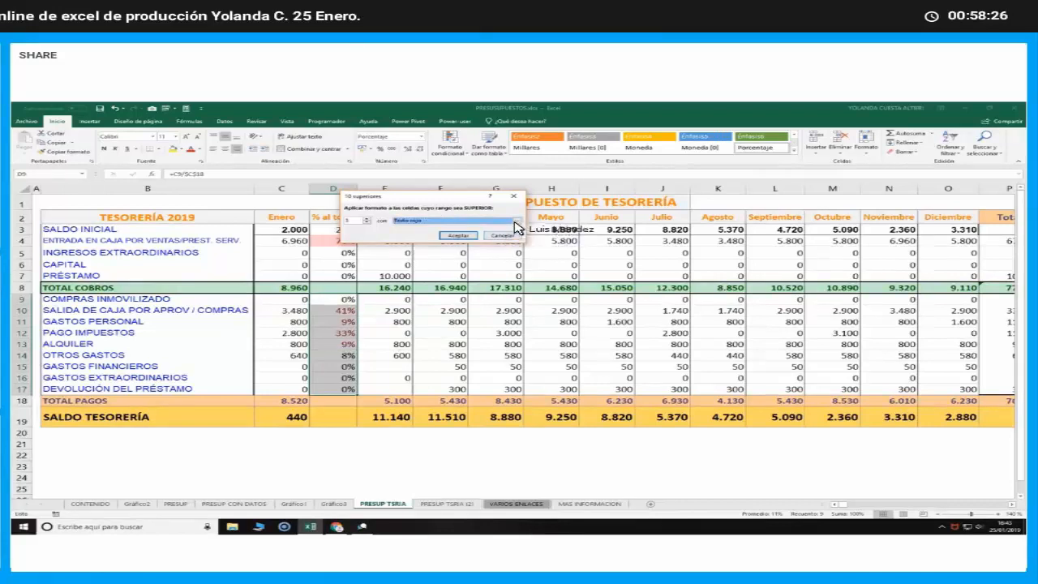
click(514, 222)
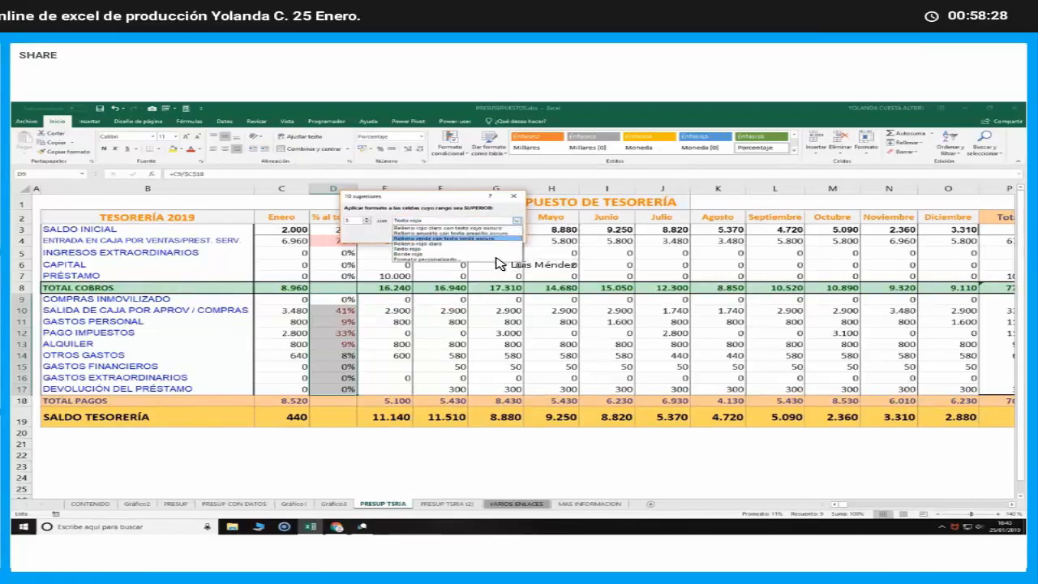
click(512, 259)
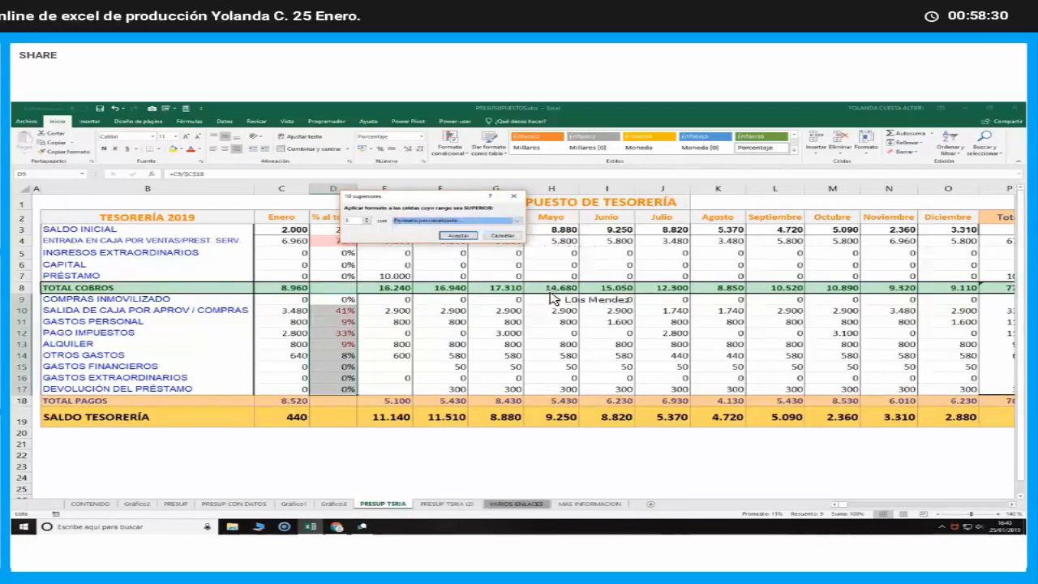
click(549, 301)
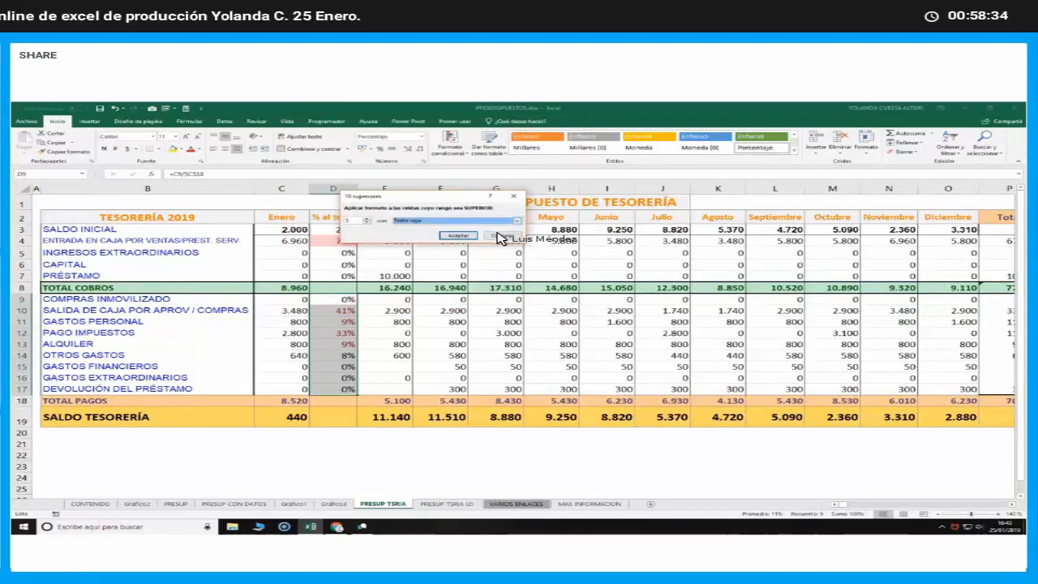
click(500, 237)
click(400, 354)
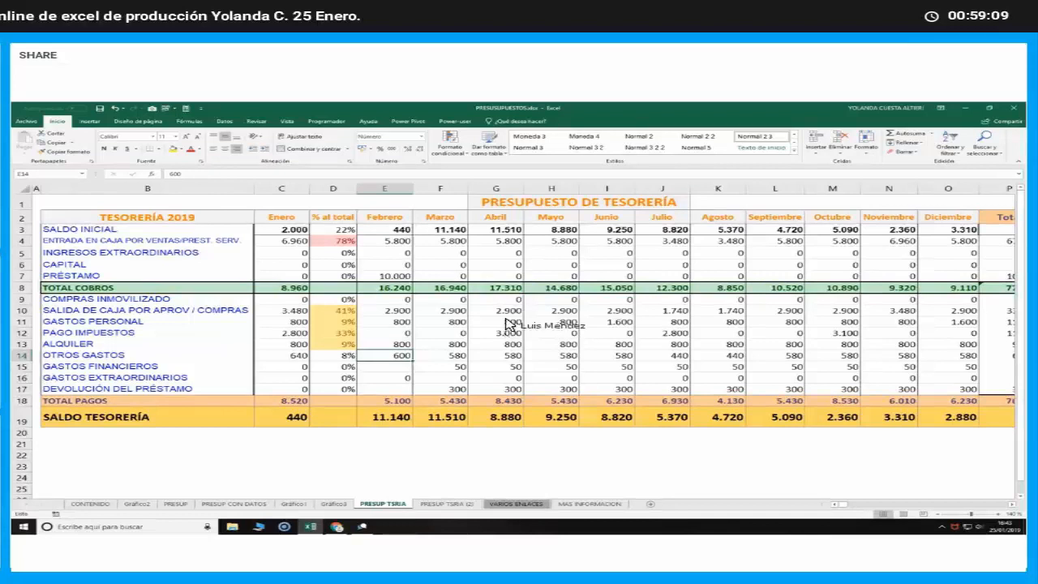
click(391, 334)
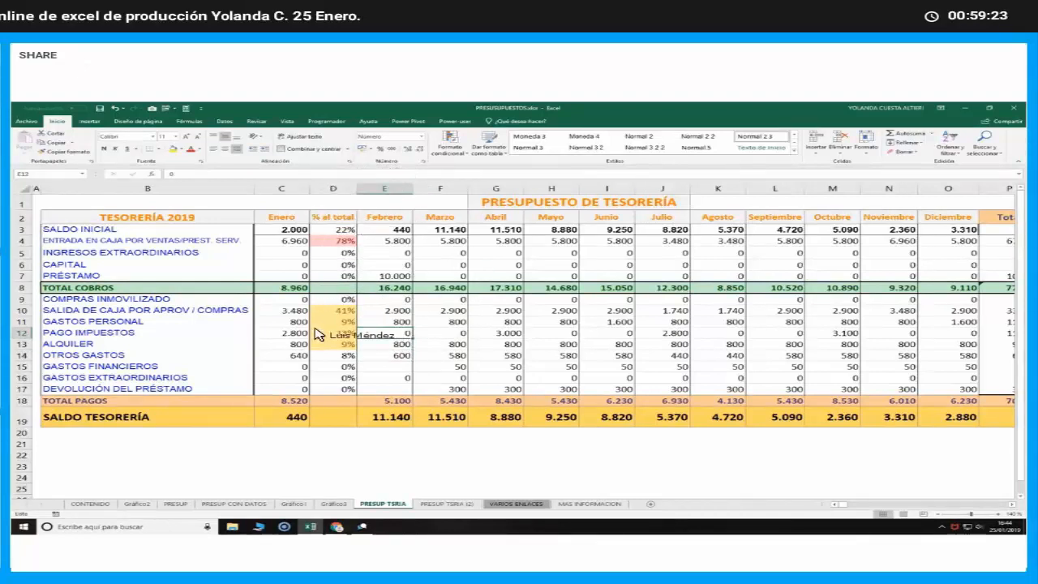
Copy the whole "% al total" column D and insert the copy between the Febrero and Marzo columns
click(340, 191)
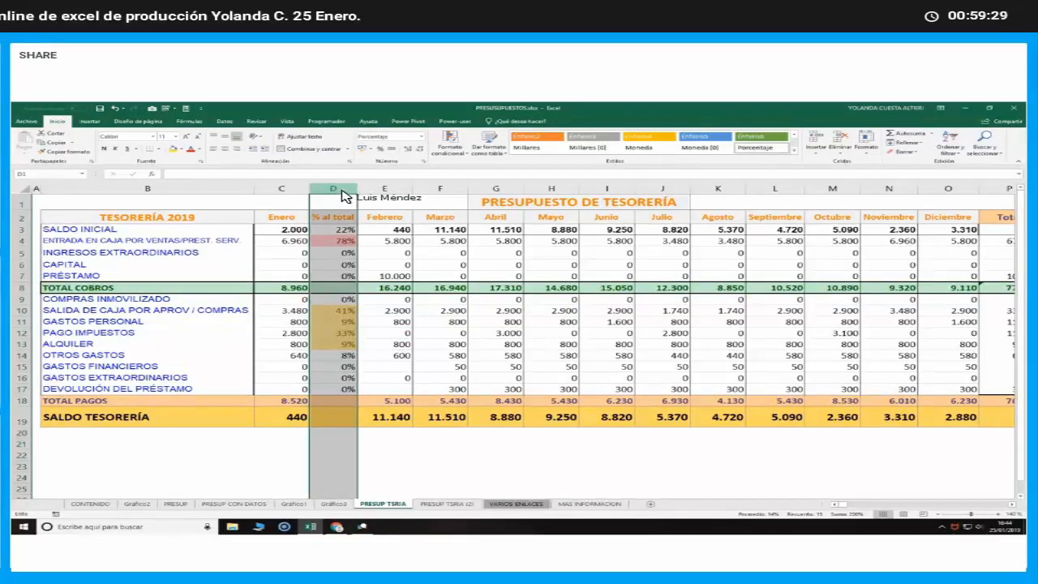
right_click(342, 196)
click(364, 207)
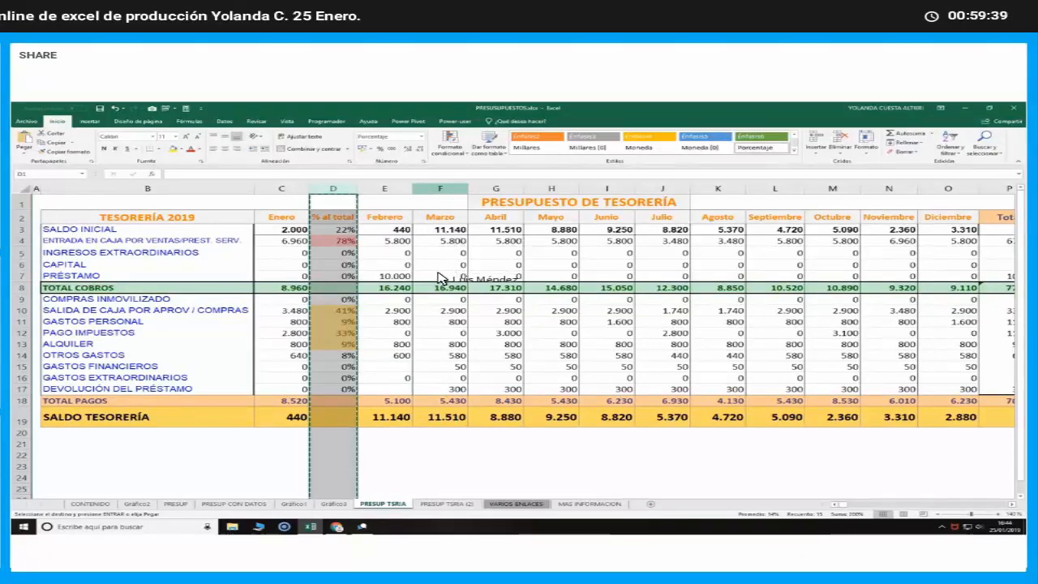
click(440, 188)
right_click(440, 188)
click(457, 241)
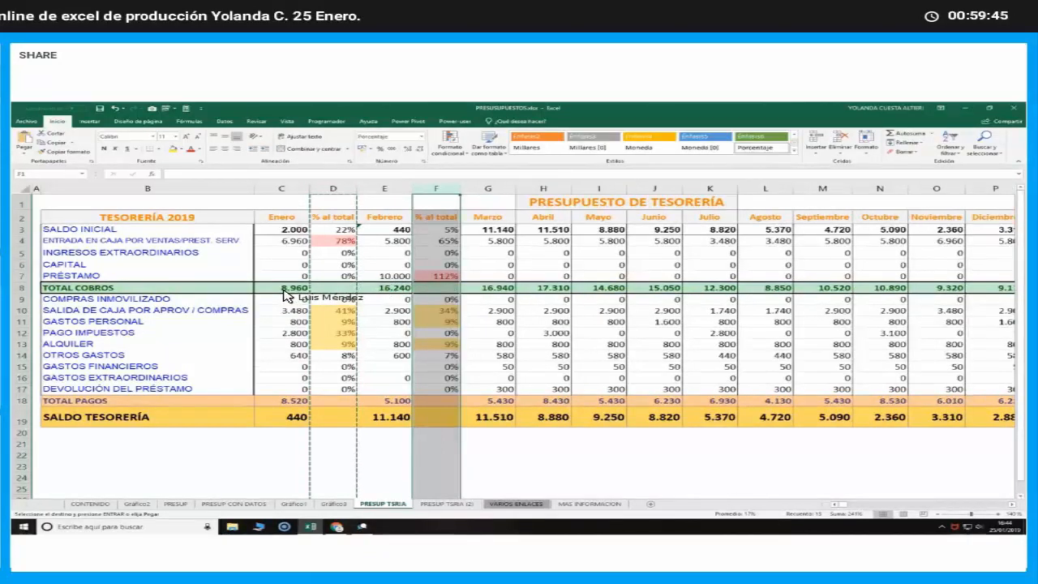
Change the formula in F4 to =E4/$E$8 and copy it to the other February receipt shares in F3:F7
double_click(436, 241)
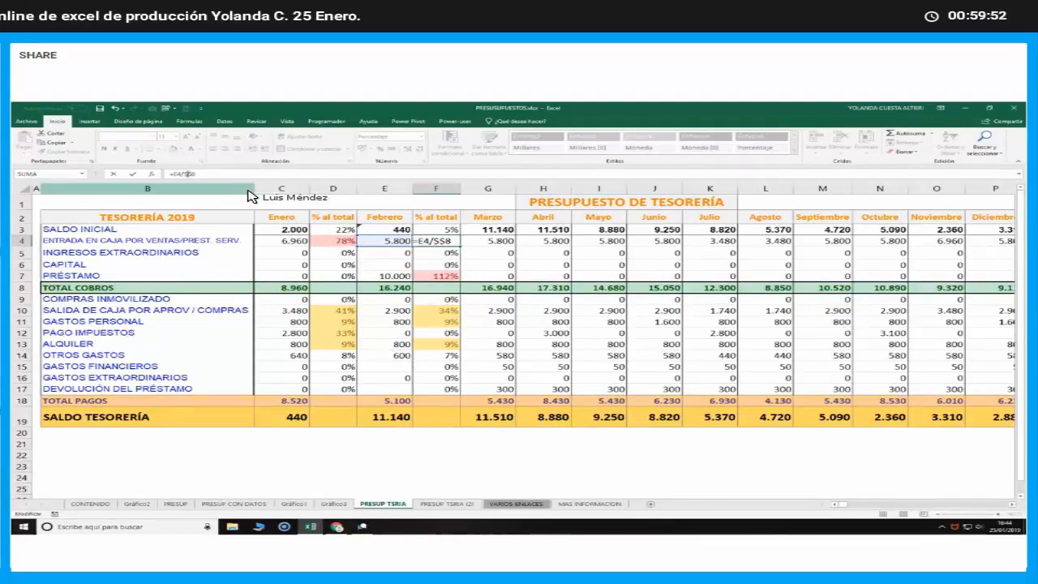
text(E)
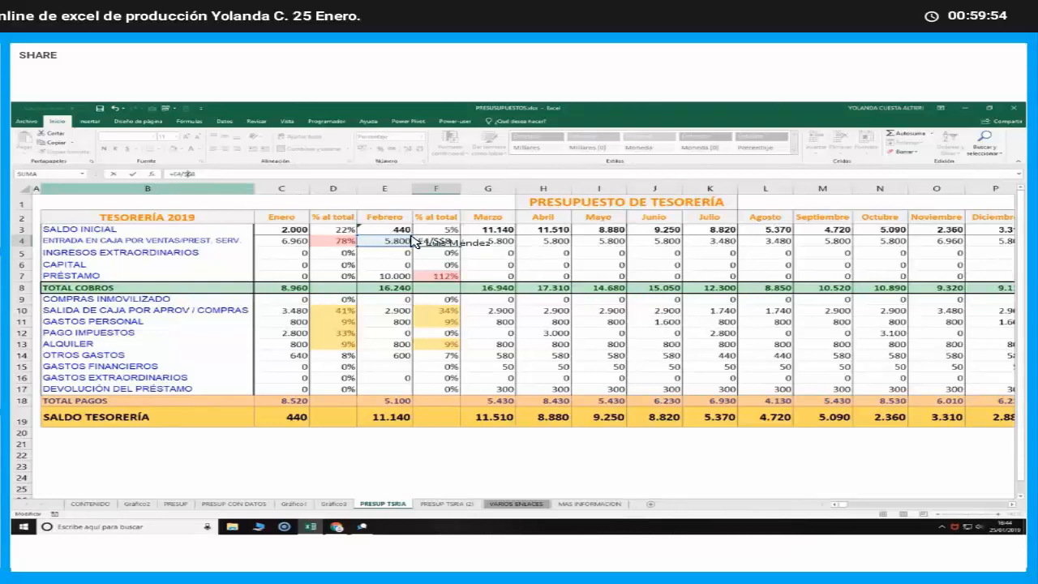
key(ctrl+Return)
shift+click(456, 232)
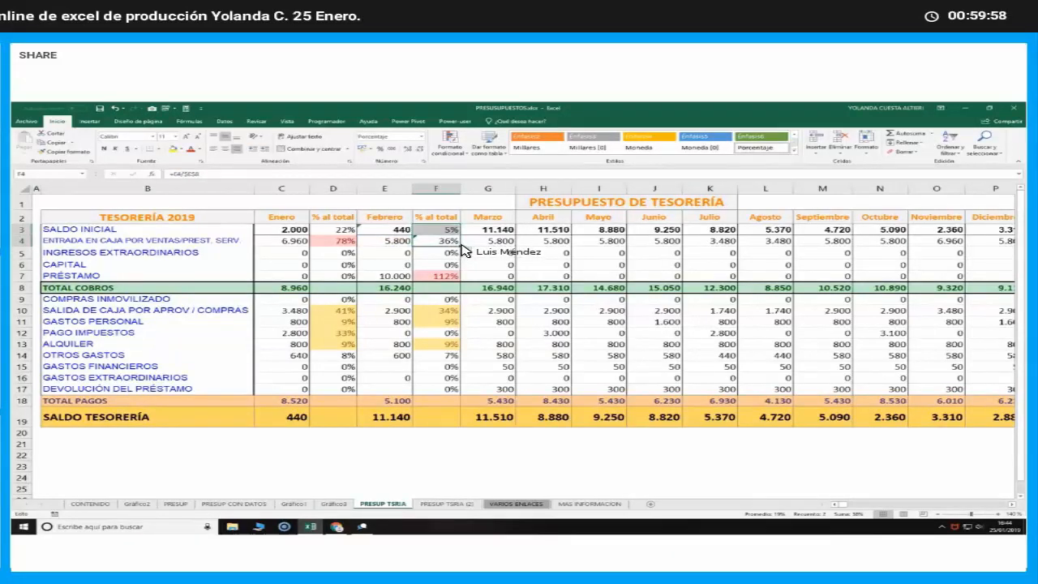
click(457, 242)
drag(460, 245, 454, 276)
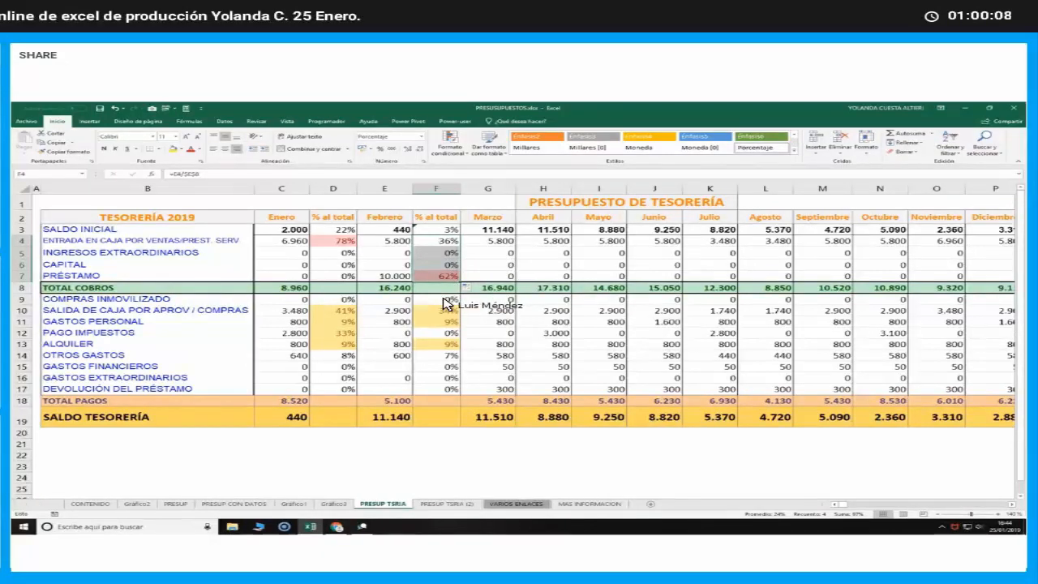
Change the formula in F9 to =E9/$E$18 and copy it down through F17
double_click(444, 299)
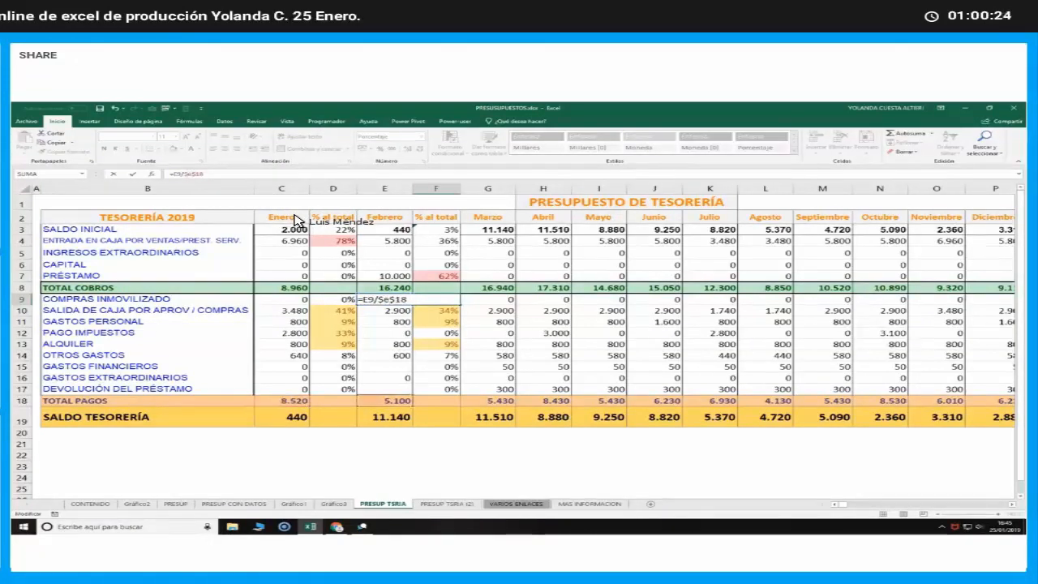
key(Return)
click(459, 302)
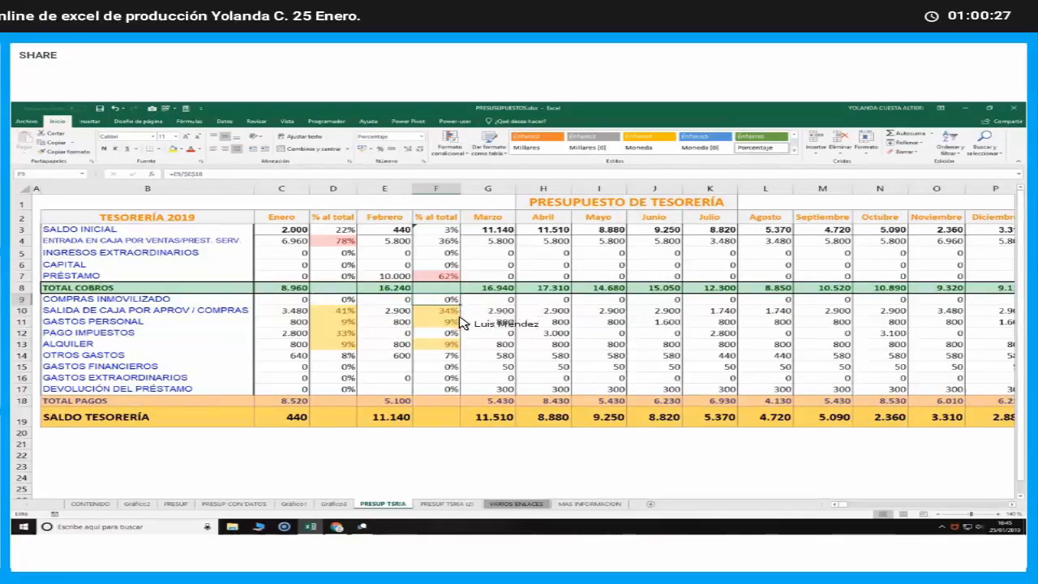
drag(461, 350, 456, 385)
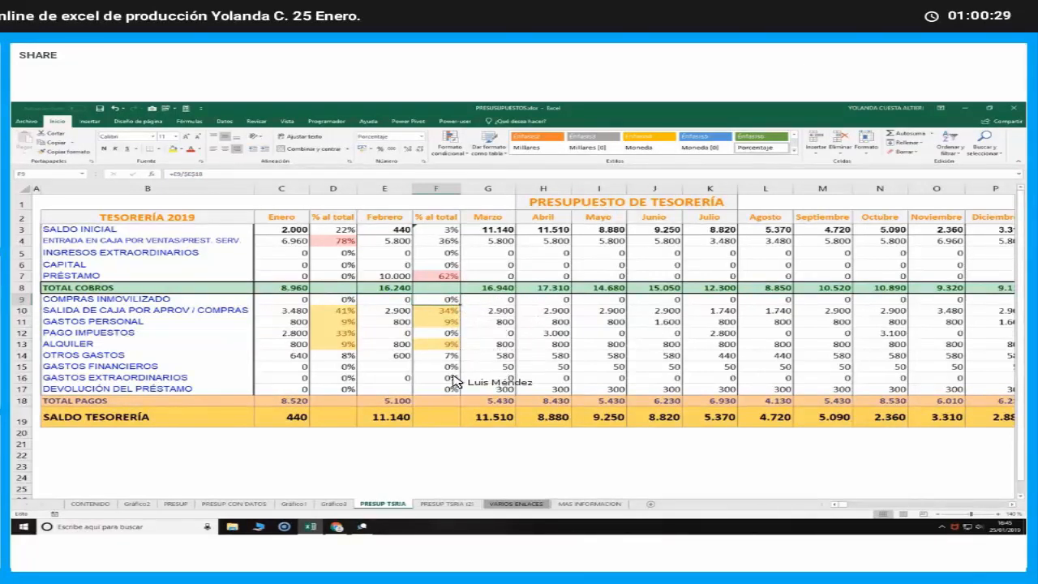
Compare the highlighted January and February payment shares in columns D and F
click(446, 364)
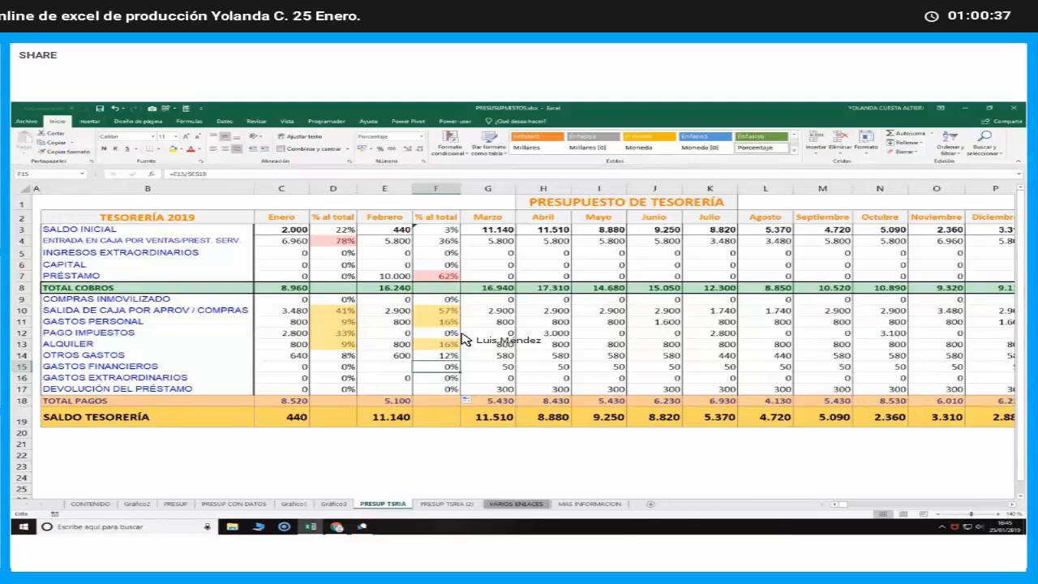
click(438, 312)
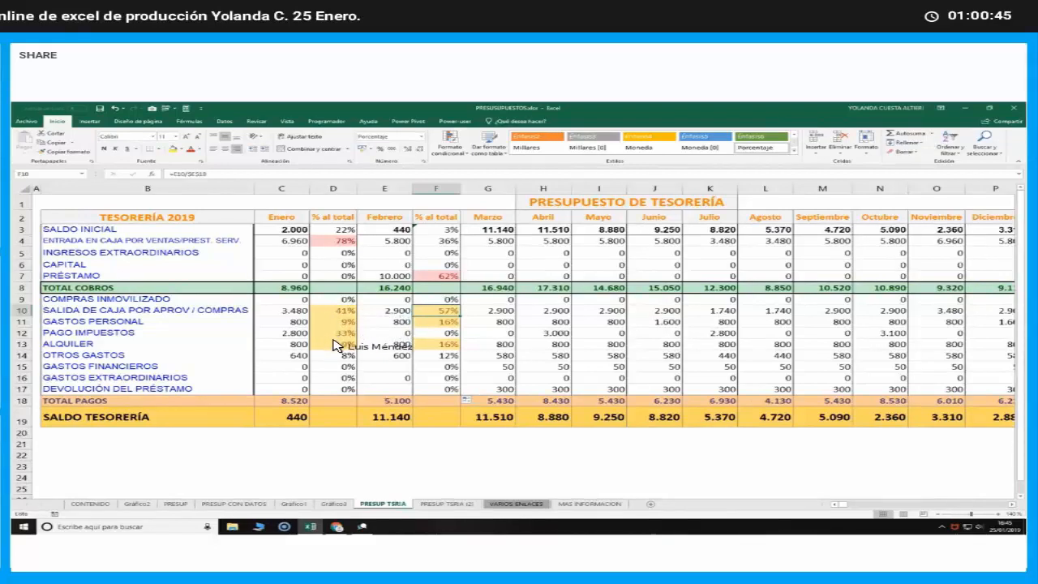
click(337, 333)
click(355, 346)
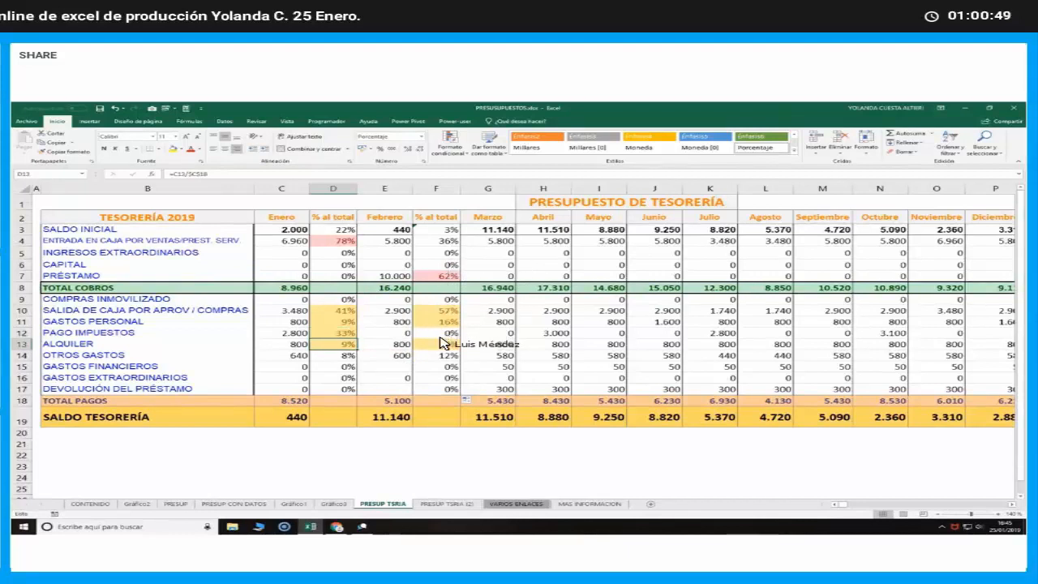
click(455, 300)
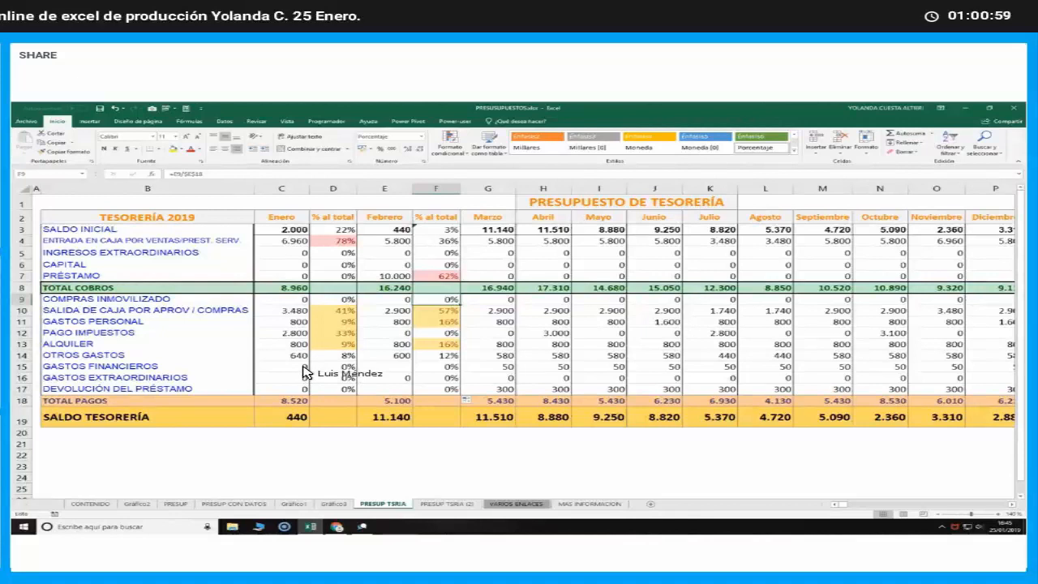
Switch to the GetResponse webinar in Chrome and post "Alguna duda" and "Alguna cuestion" in the chat
click(335, 529)
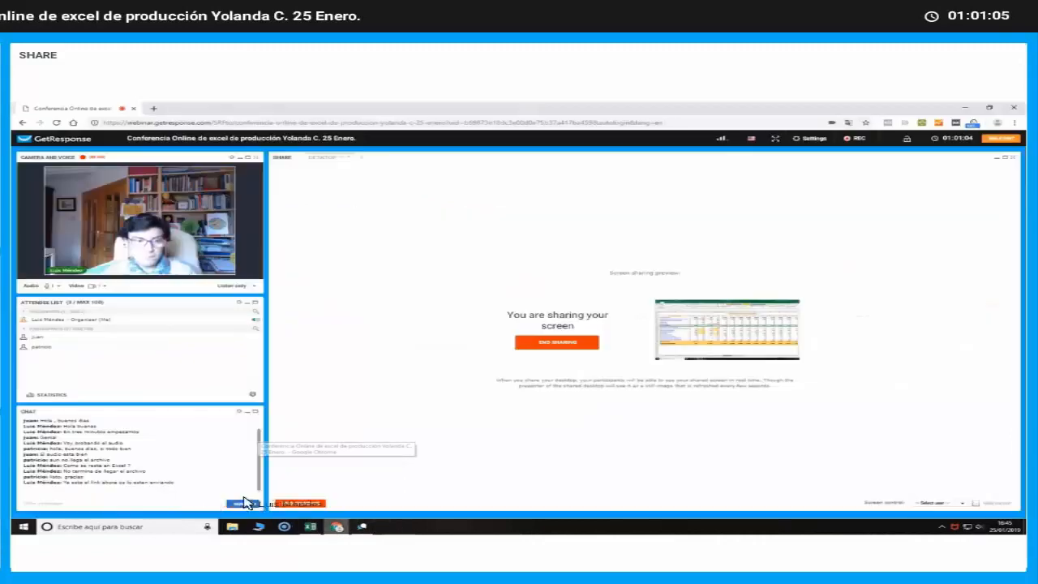
click(97, 502)
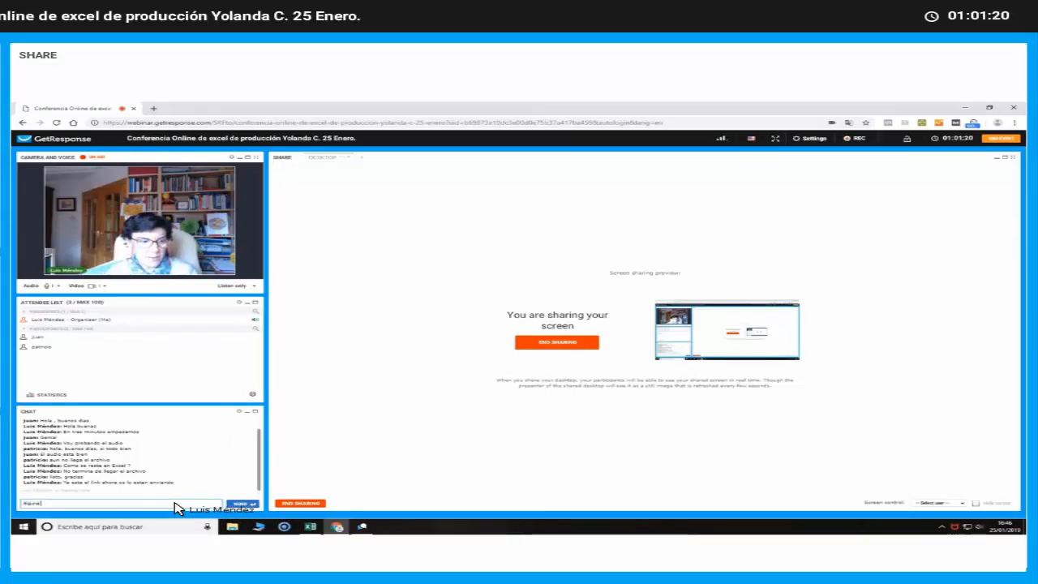
key(Return)
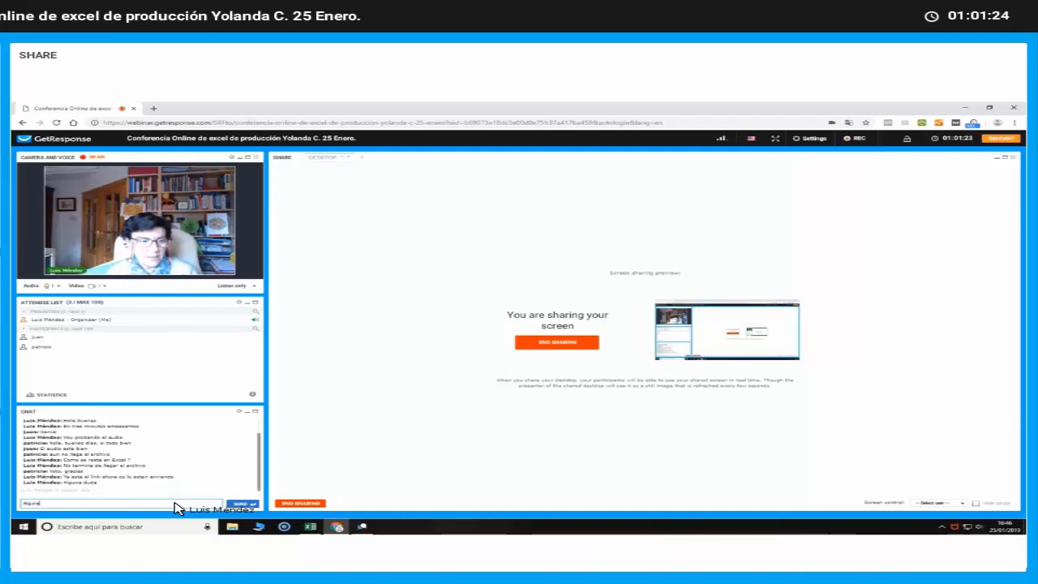
text(Alguna)
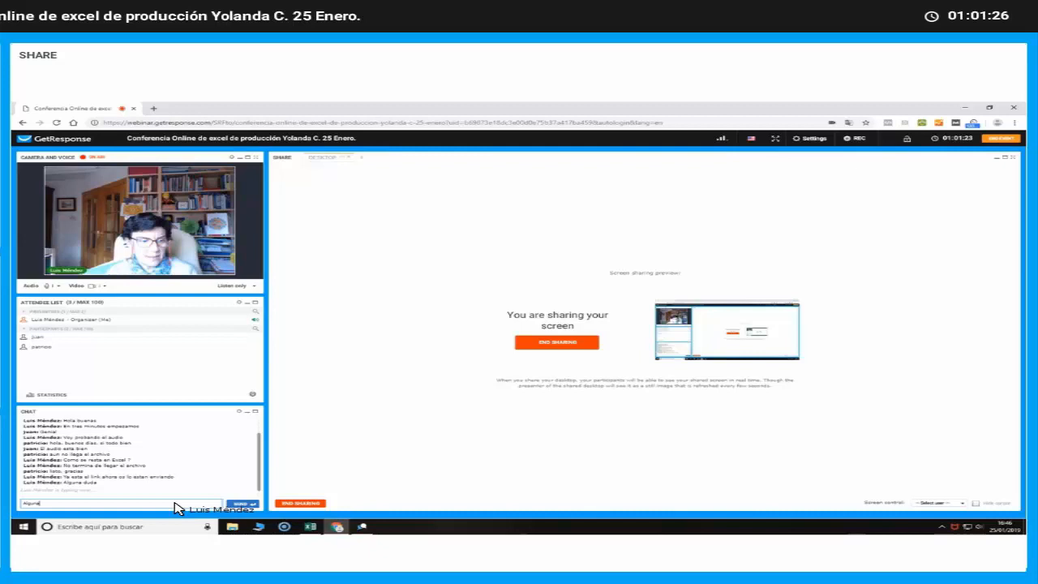
text( cuestión)
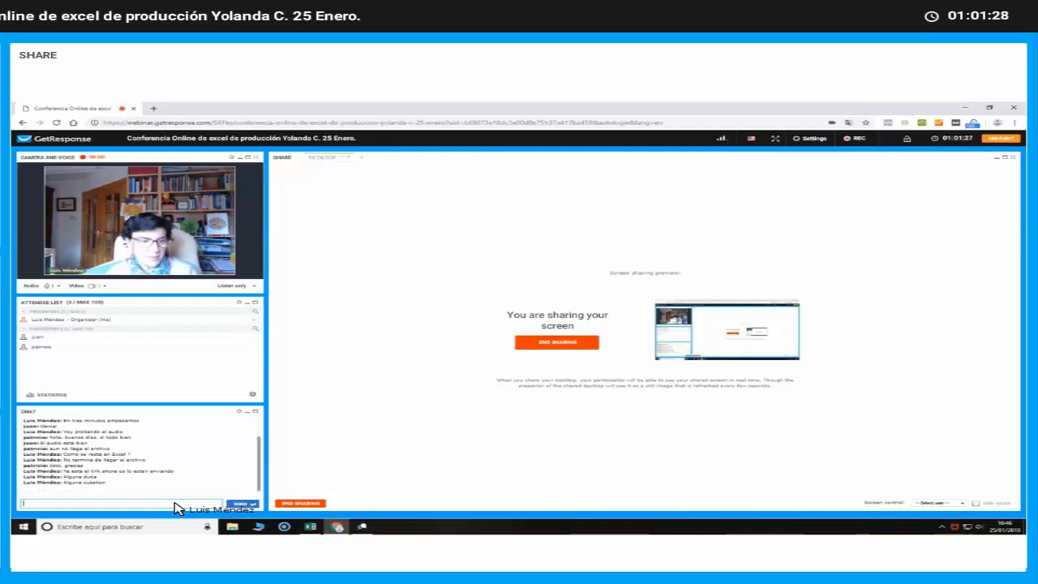
Switch back to Excel and insert sparklines in row 22, a line with its high point in C22 and columns under the following months
mouse_move(303, 530)
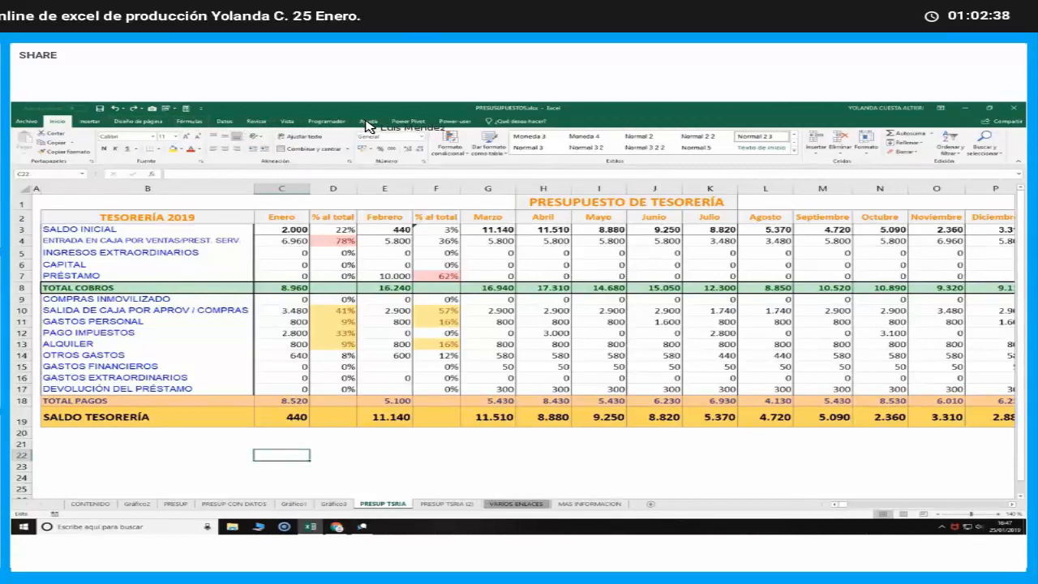
click(90, 121)
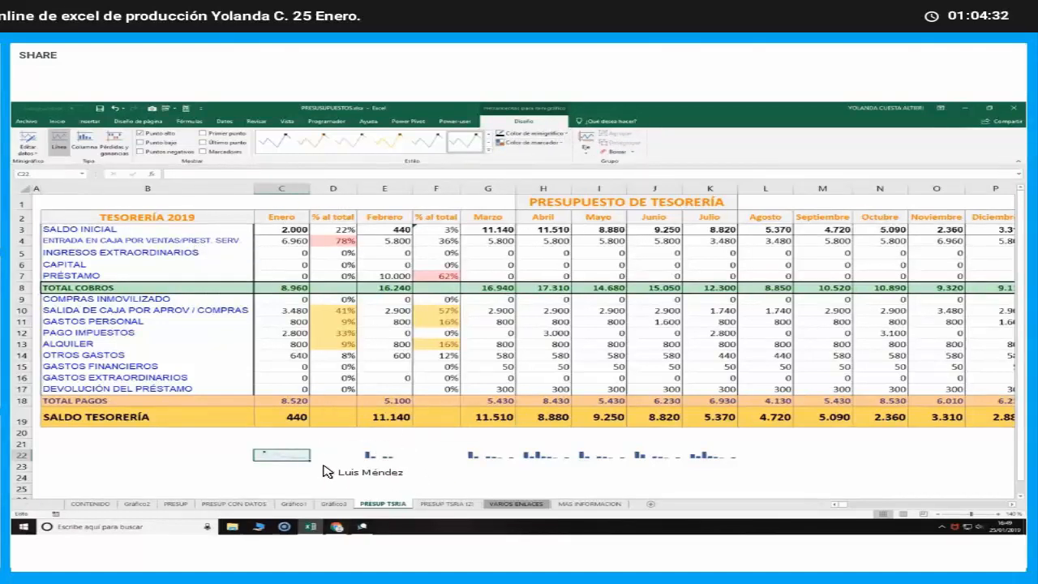
Copy the line sparkline from C22 and paste it over the column sparklines in E22 and G22:K22
right_click(284, 455)
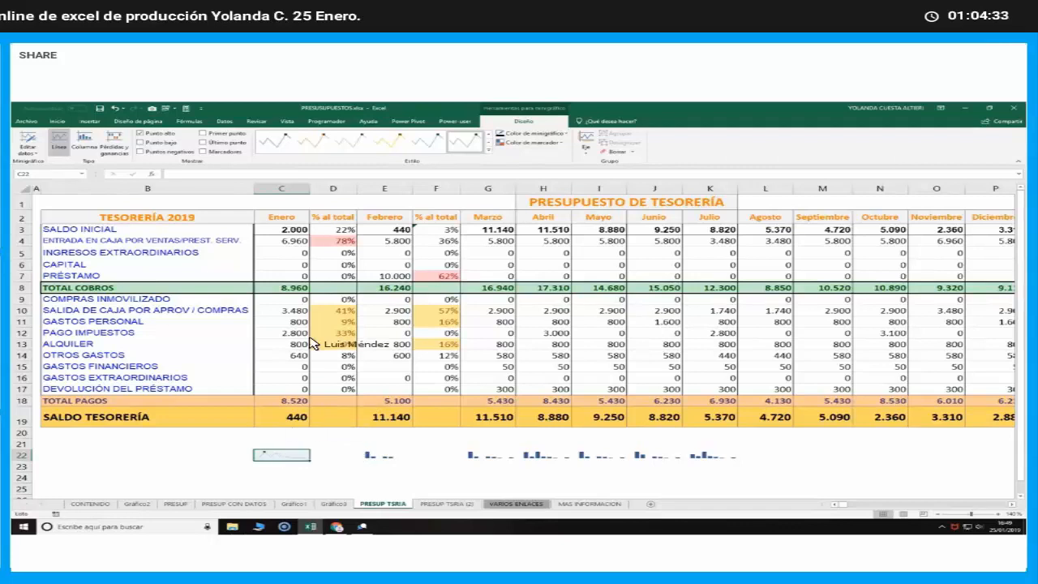
click(314, 290)
right_click(377, 454)
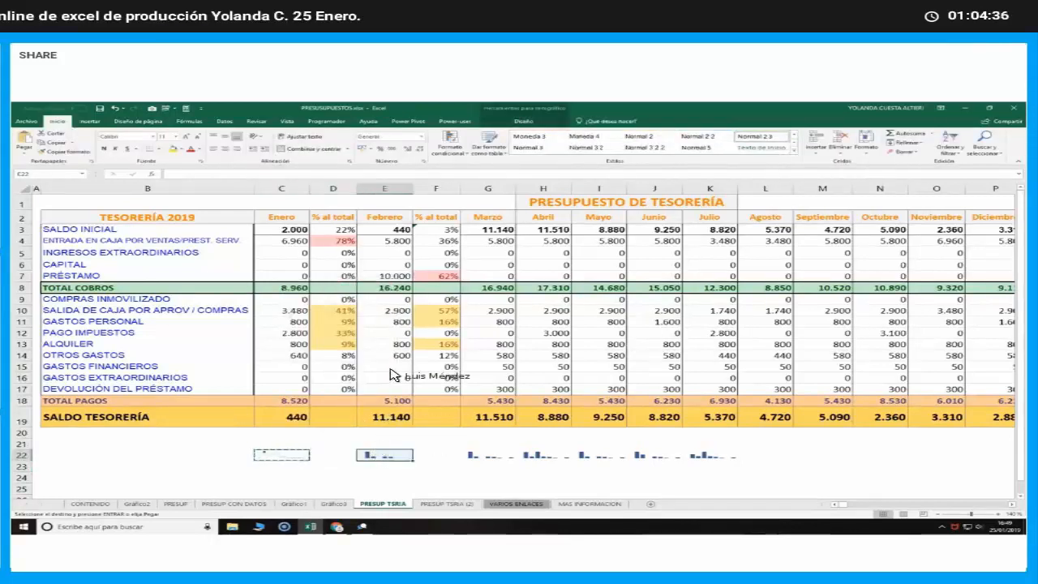
click(397, 315)
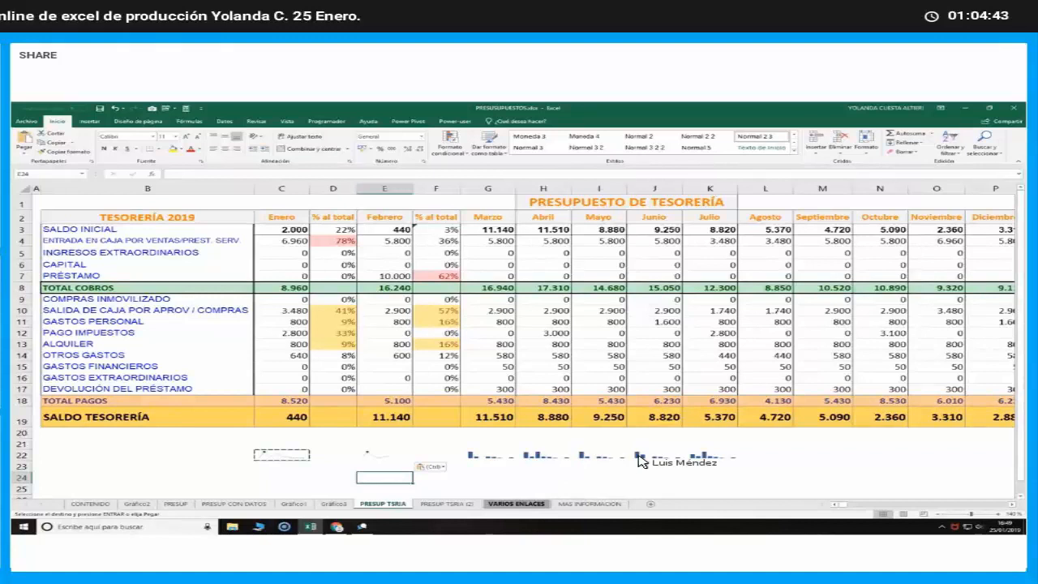
drag(488, 455, 709, 454)
right_click(709, 454)
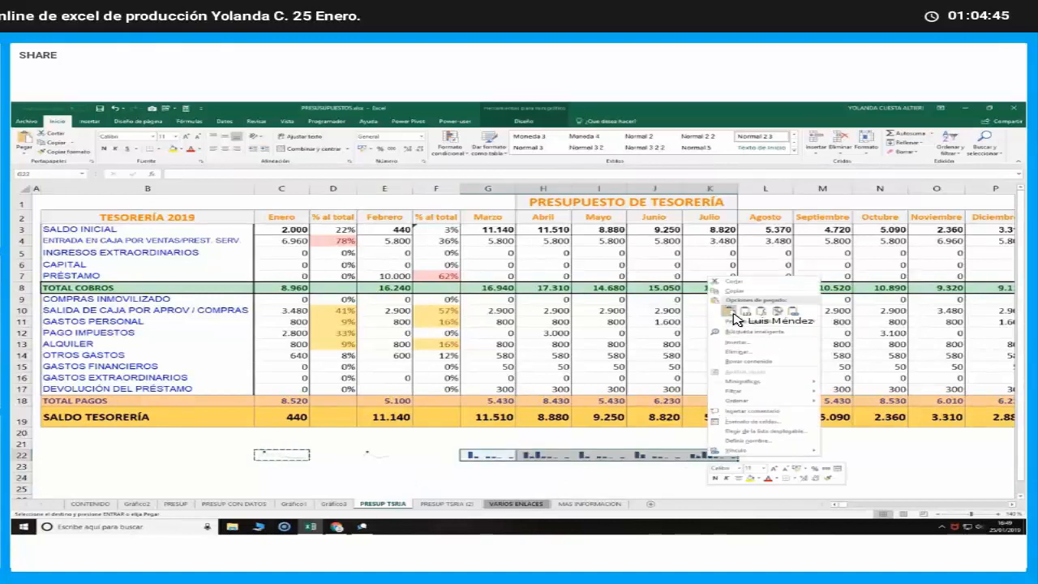
click(729, 312)
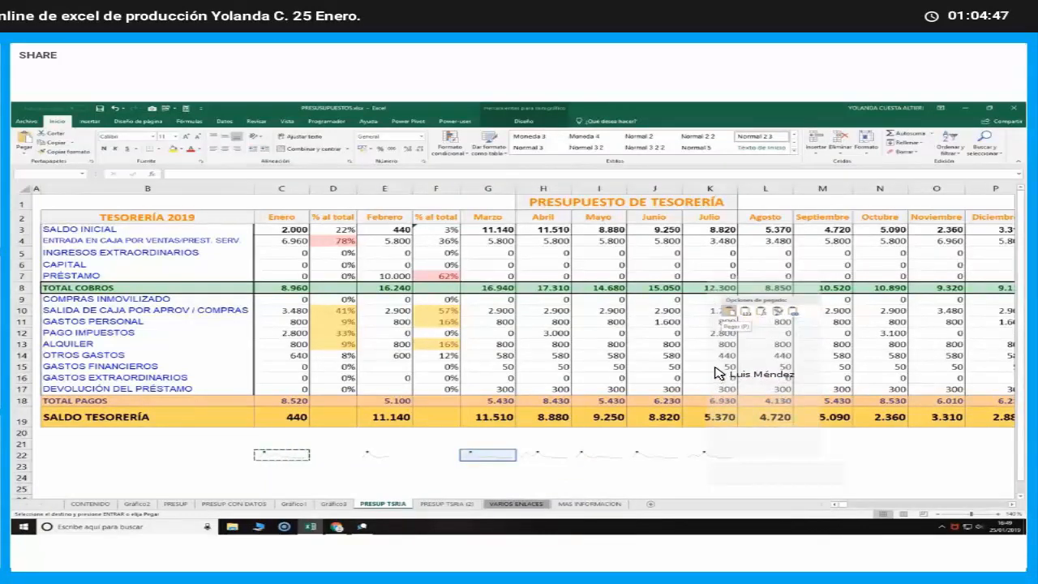
click(622, 479)
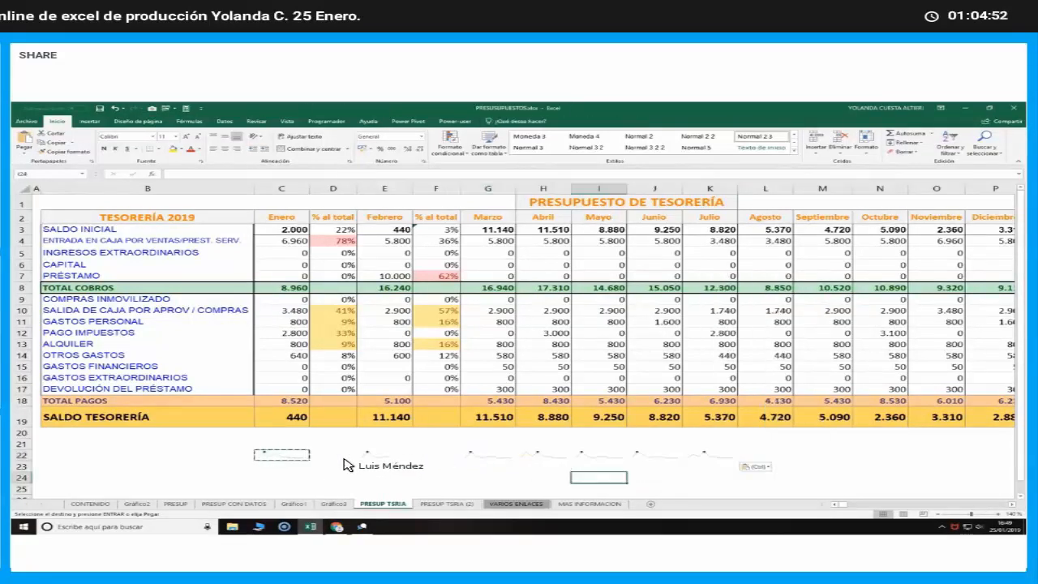
Label the sparkline row by entering EVOLUCIÓN DE LOS PAGOS in B22
click(225, 456)
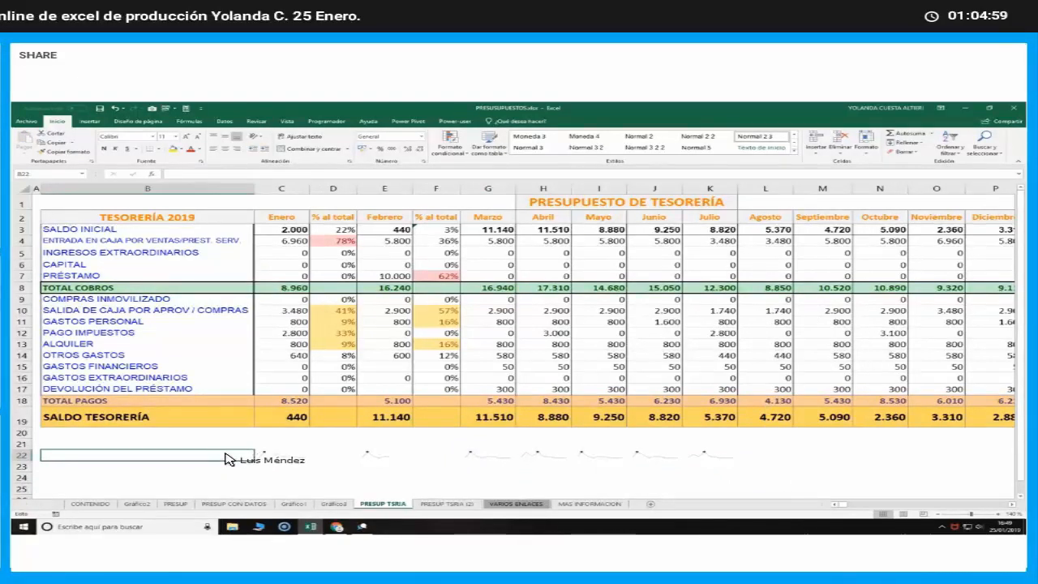
text(e)
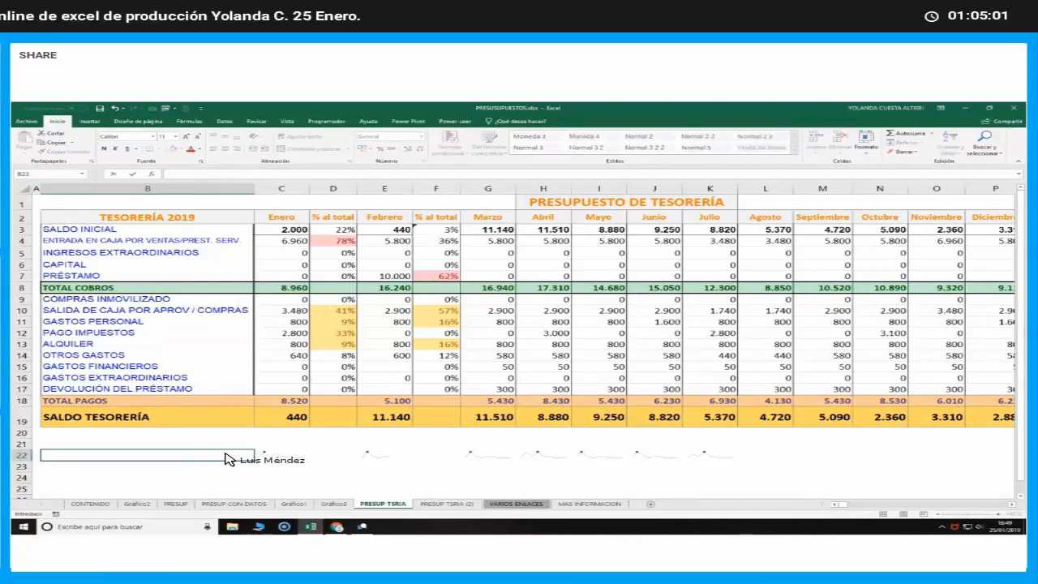
key(Caps_Lock)
text(EVOLUCIÓN DE LOS PAGOS)
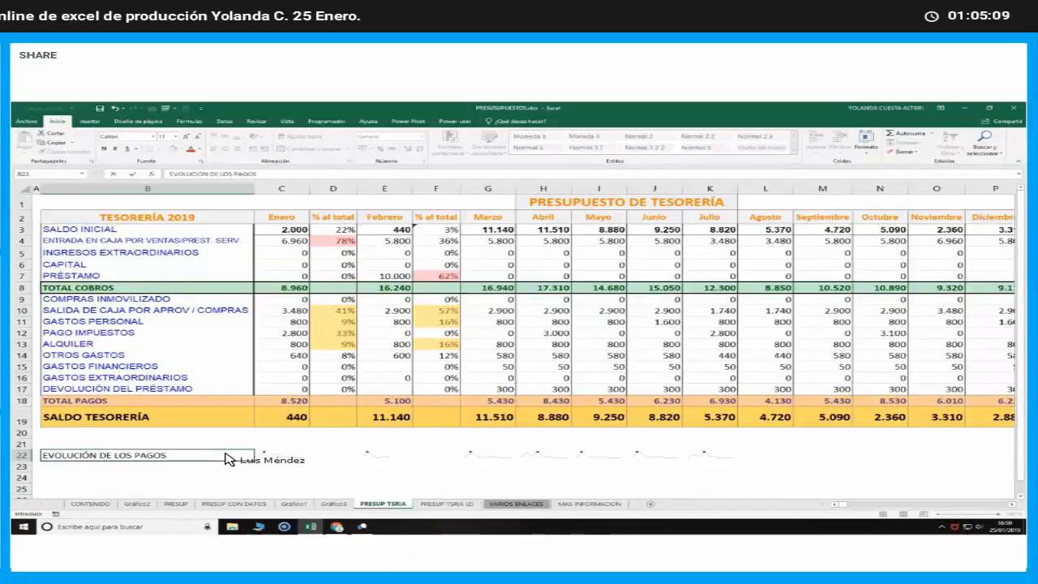
key(Return)
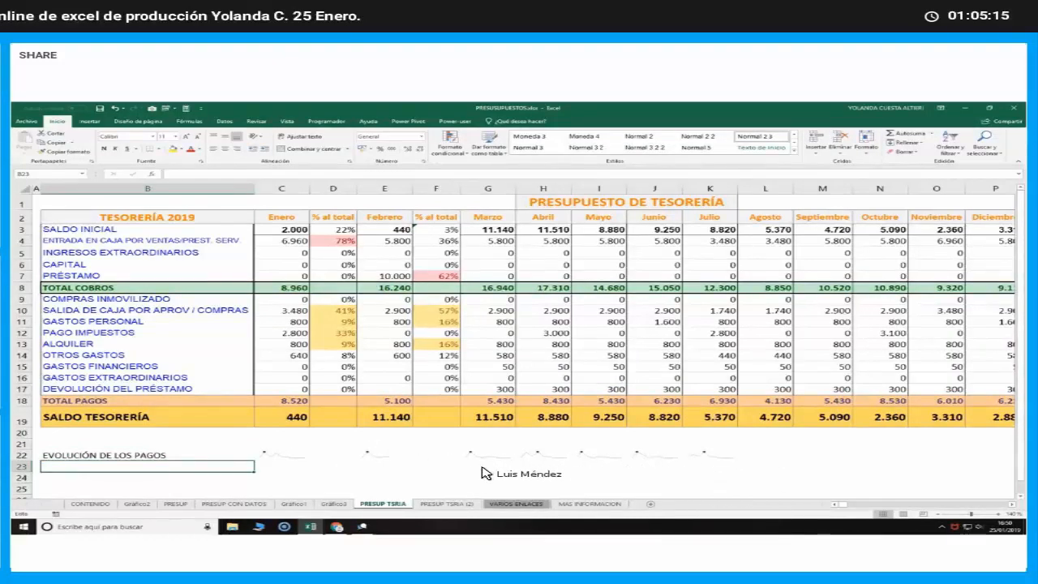
click(428, 468)
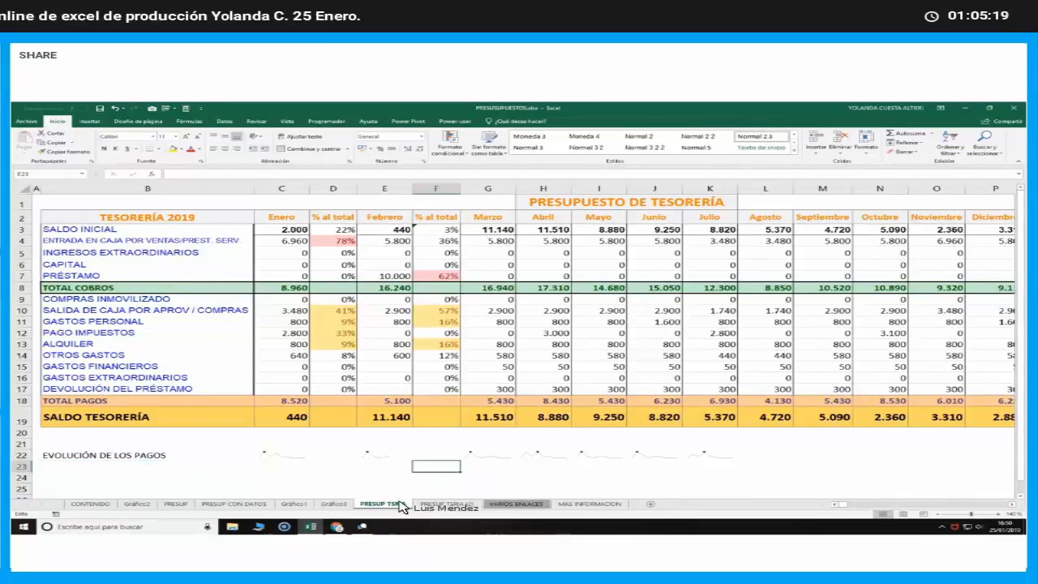
Check the GetResponse webinar chat in Chrome, return to Excel and autofit the width of column C
click(338, 528)
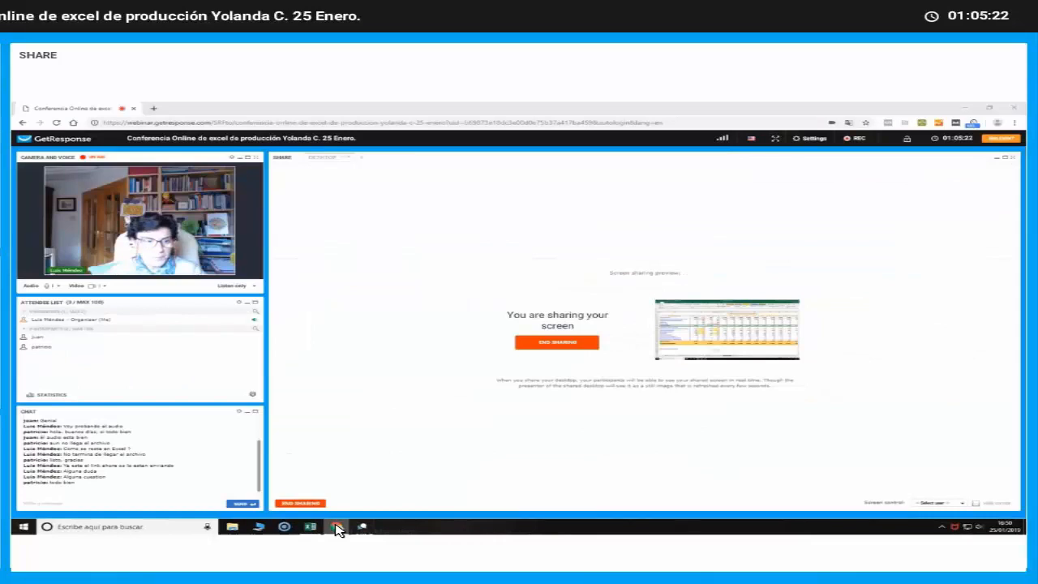
click(338, 528)
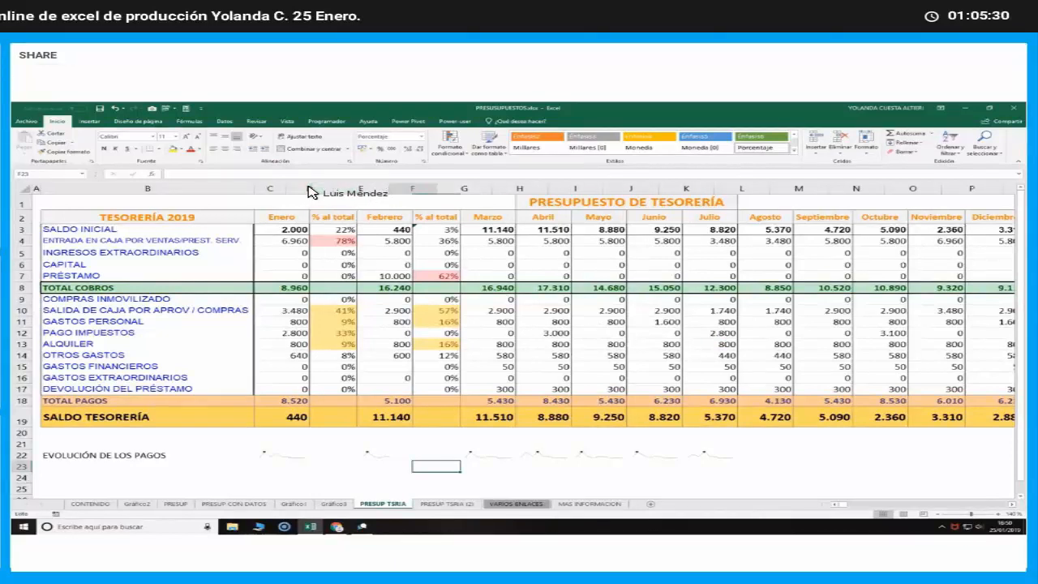
double_click(308, 189)
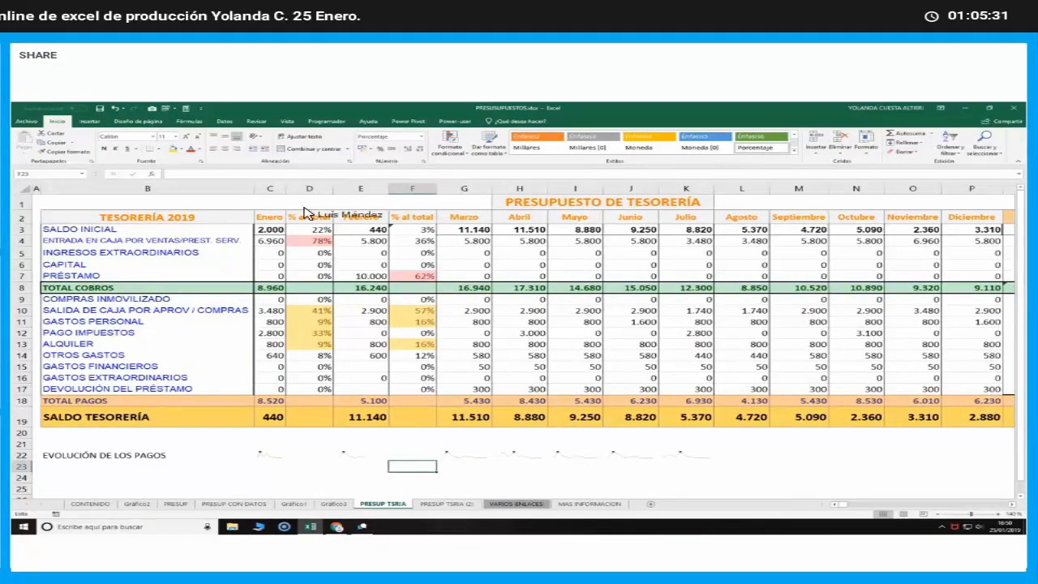
Open the PRESUP sheet and review the budgeted and real figures from VENTAS TOTALES to BENEFICIO ANTES IMPUESTOS
click(174, 505)
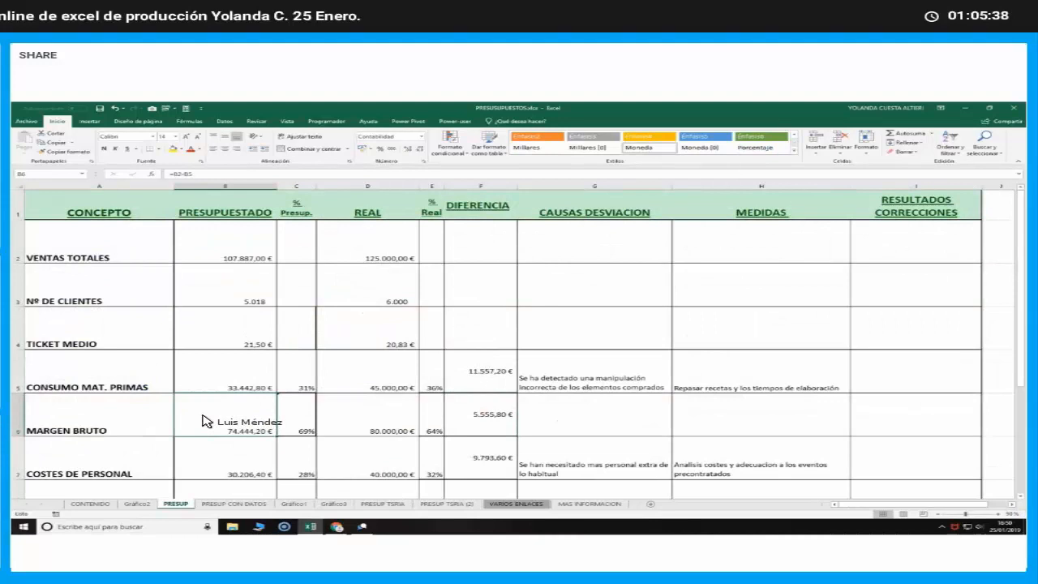
scroll(205, 421, down, 2)
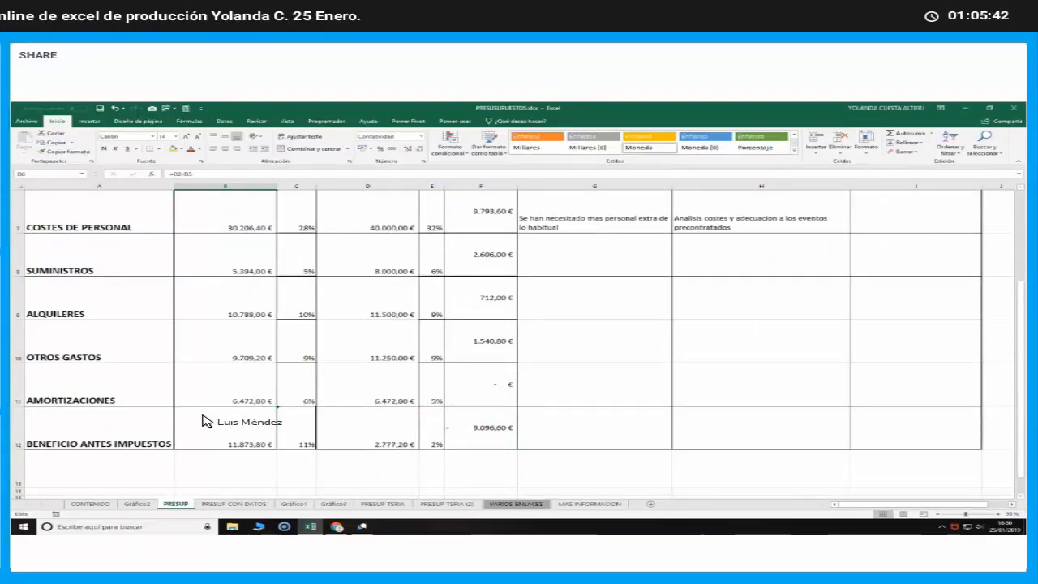
scroll(205, 421, up, 2)
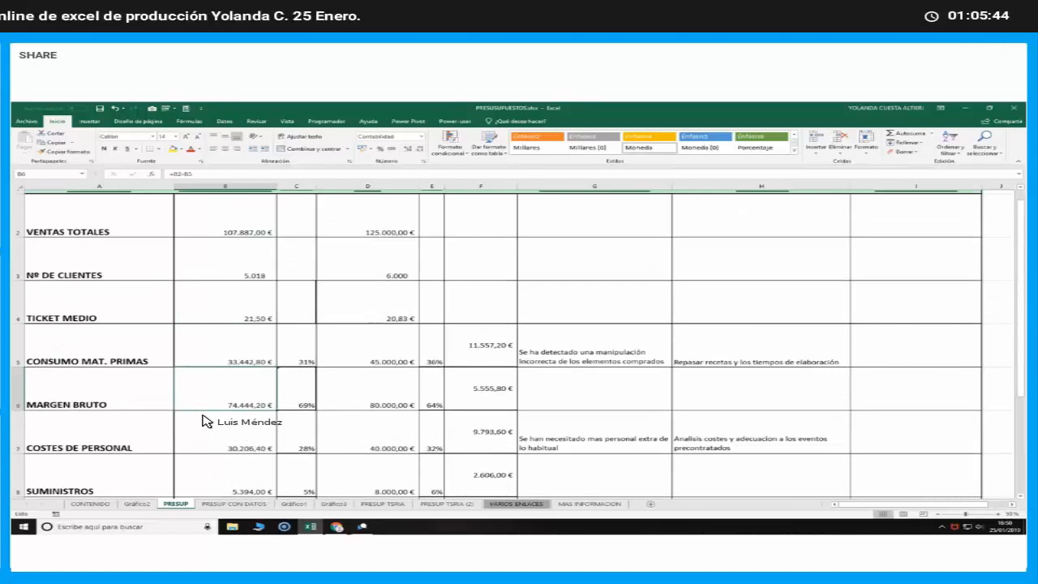
scroll(205, 421, up, 1)
scroll(222, 431, down, 2)
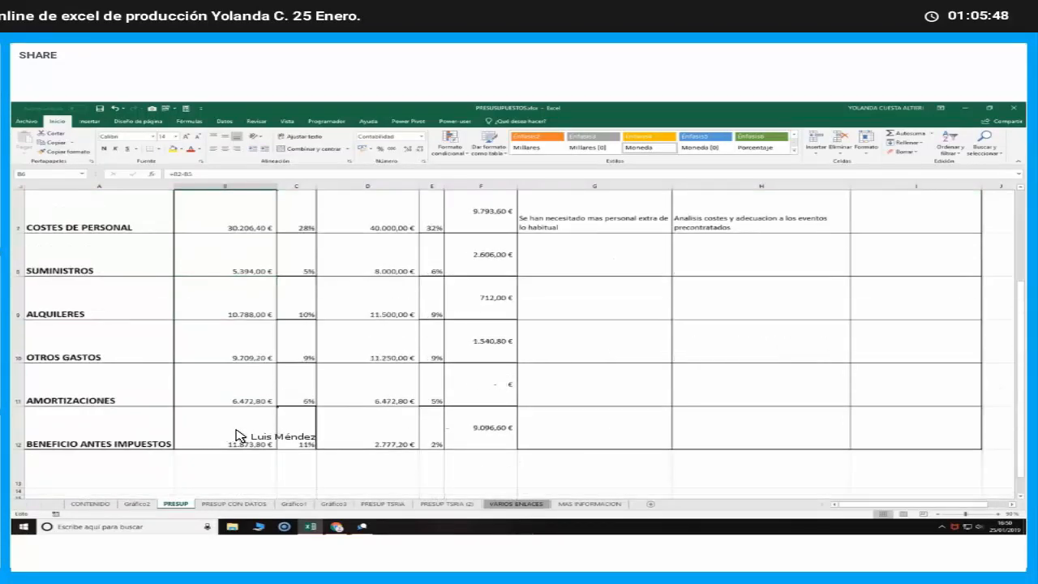
Try to create a pivot table on a new sheet from the selected cost rows A7:B12 and D7:D12
mouse_move(237, 435)
mouse_down()
mouse_move(116, 376)
mouse_move(86, 175)
mouse_move(58, 386)
mouse_up()
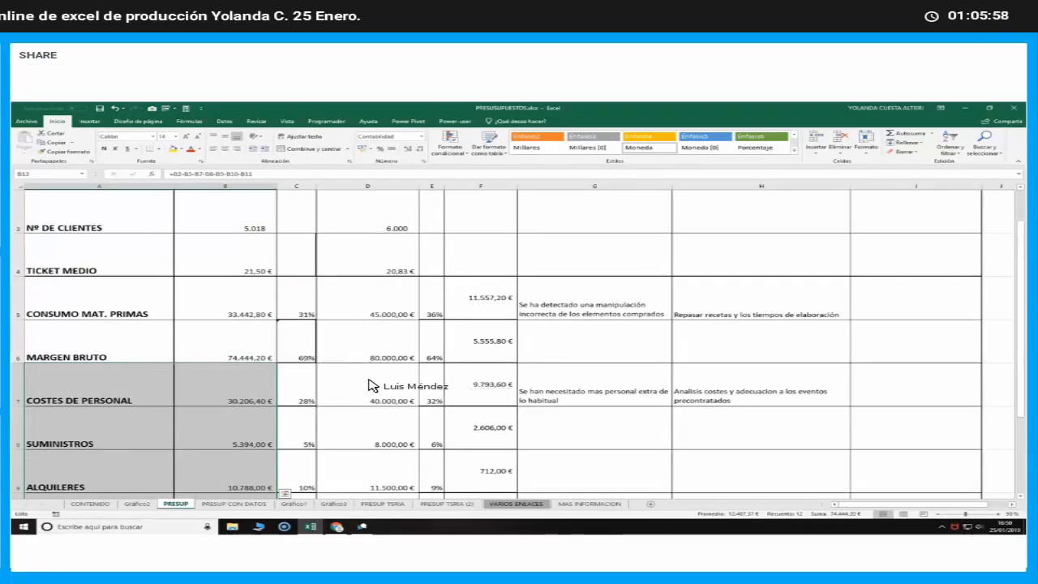
drag(366, 390, 389, 394)
drag(376, 438, 374, 433)
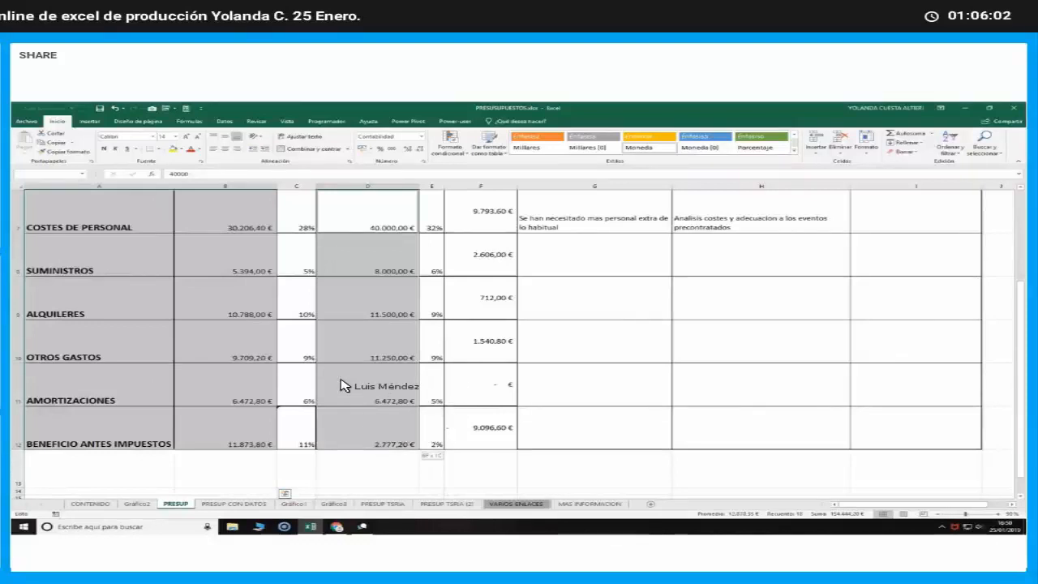
click(89, 121)
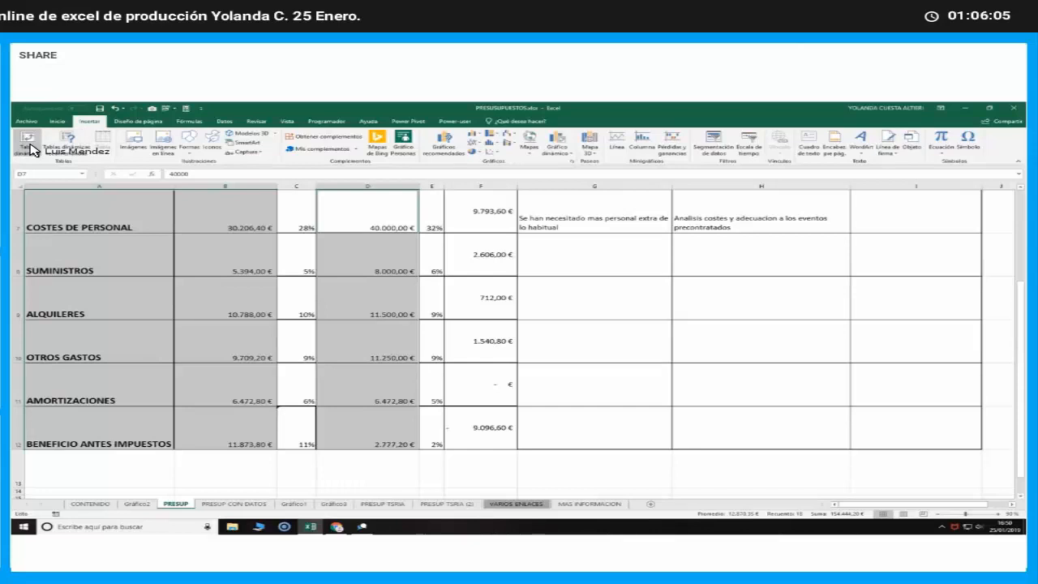
click(29, 146)
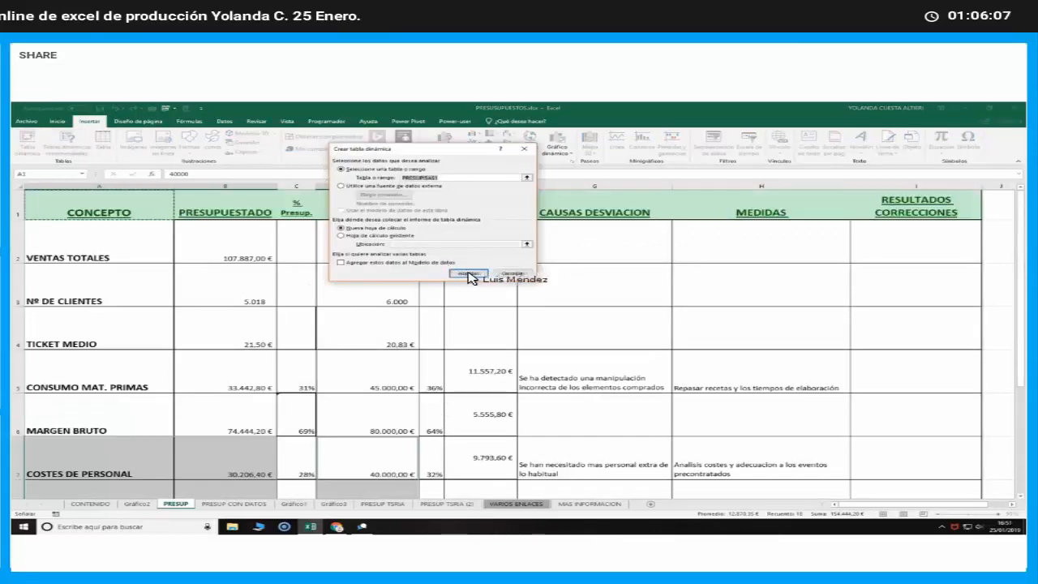
click(469, 273)
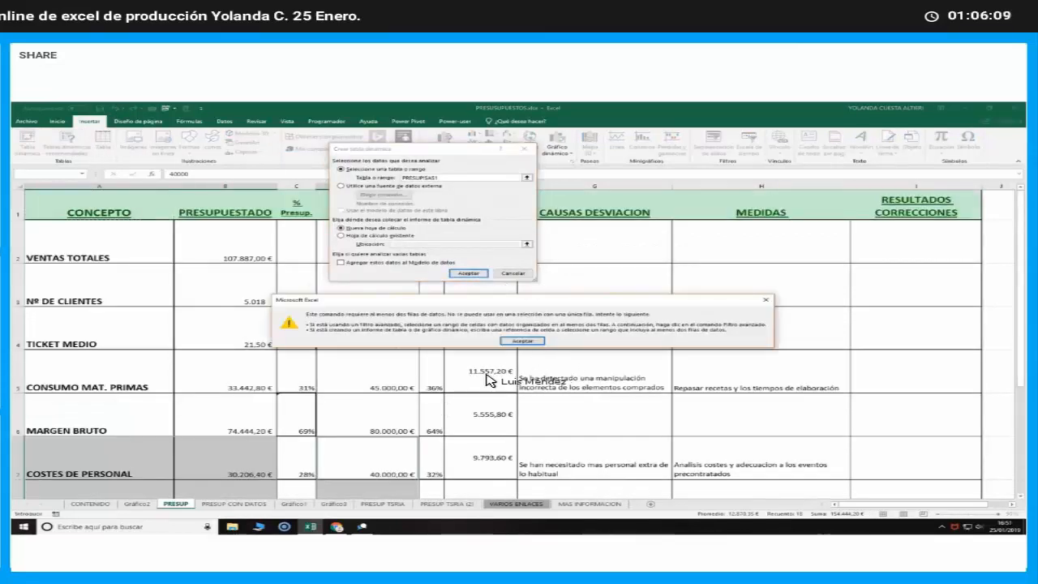
click(522, 340)
click(513, 274)
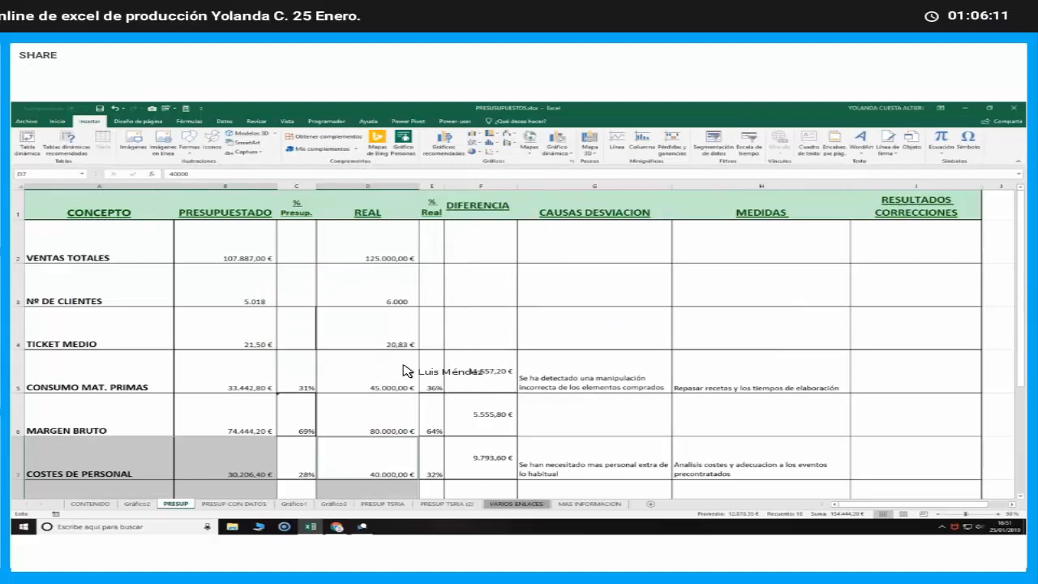
click(360, 409)
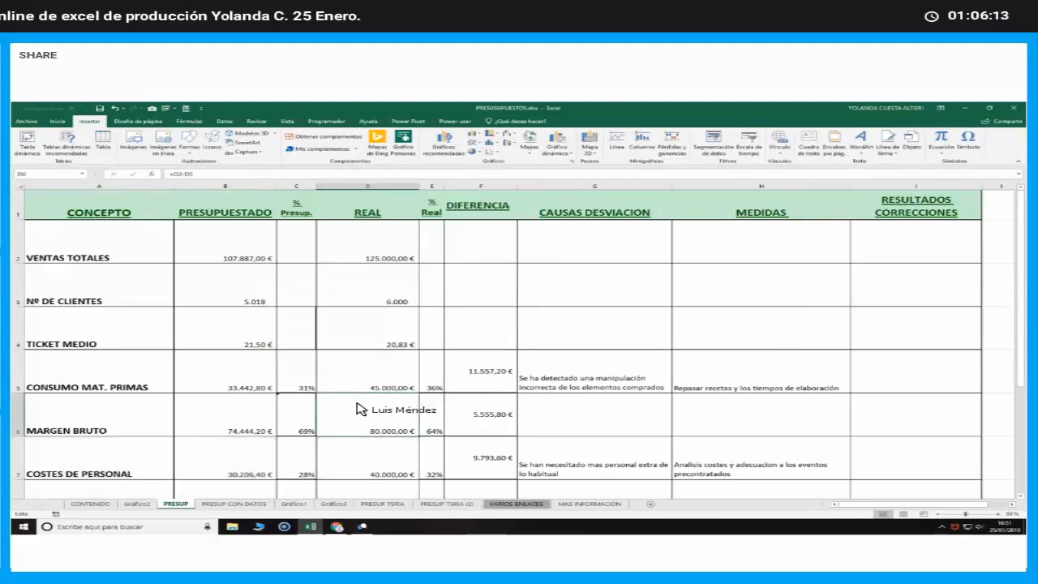
Inspect the budget percentage formulas in column C for the cost rows
scroll(360, 409, down, 2)
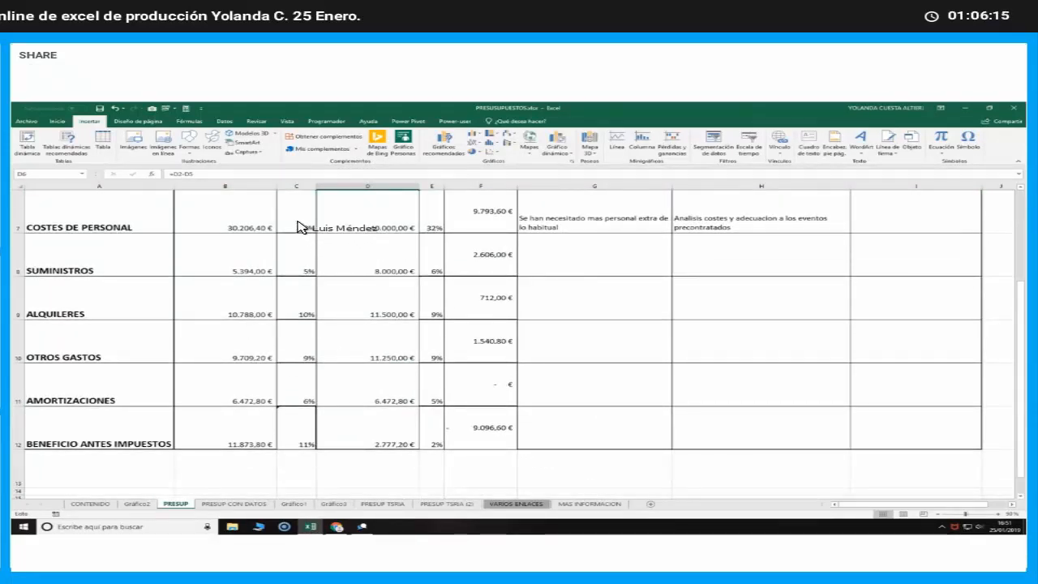
click(299, 227)
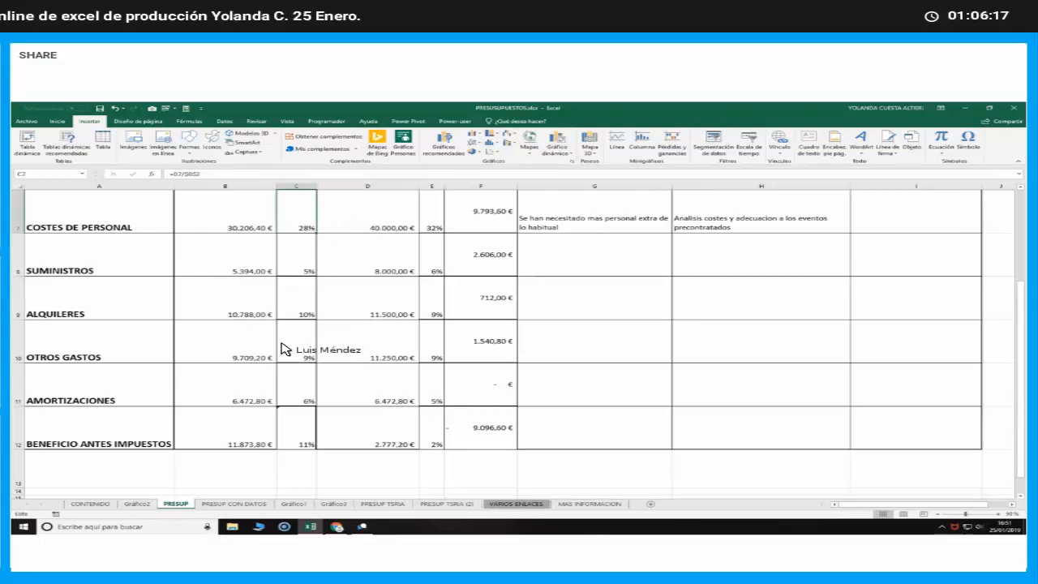
click(299, 311)
click(299, 334)
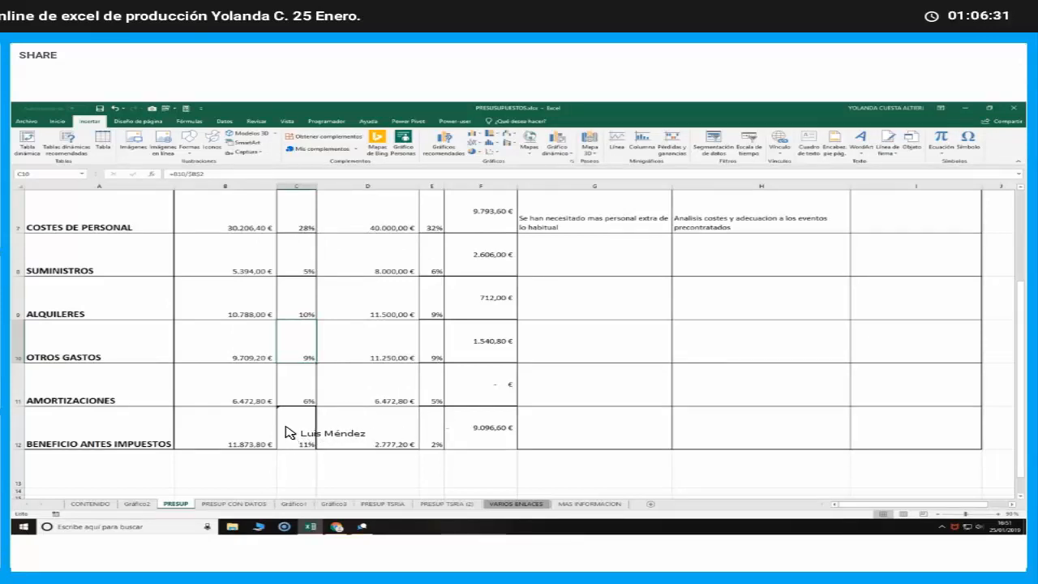
Copy A7:D12, from COSTES DE PERSONAL to BENEFICIO ANTES IMPUESTOS, and paste it below the table at A17
drag(385, 430, 64, 211)
right_click(186, 218)
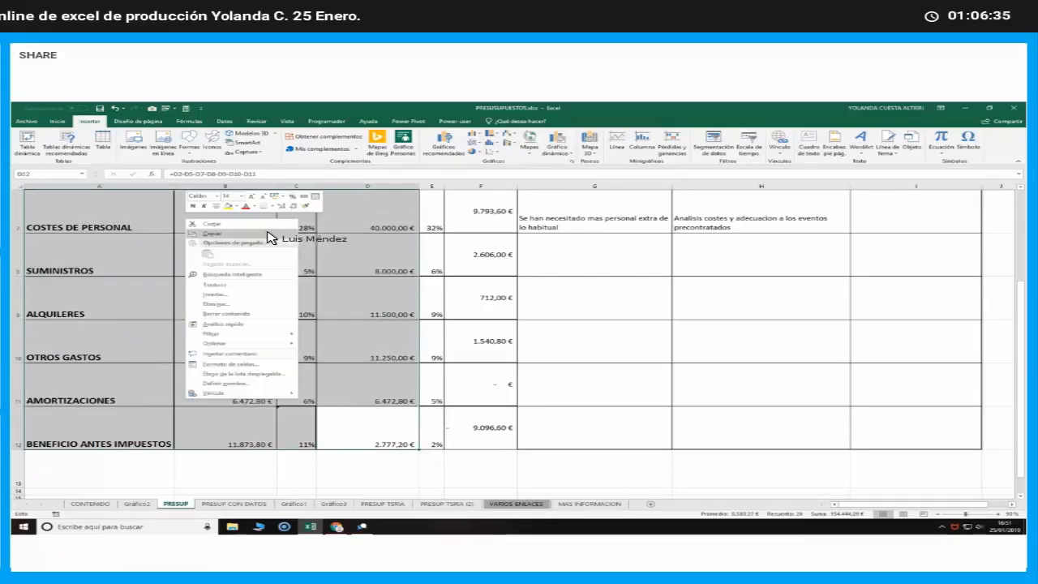
click(270, 235)
scroll(132, 260, down, 2)
click(74, 254)
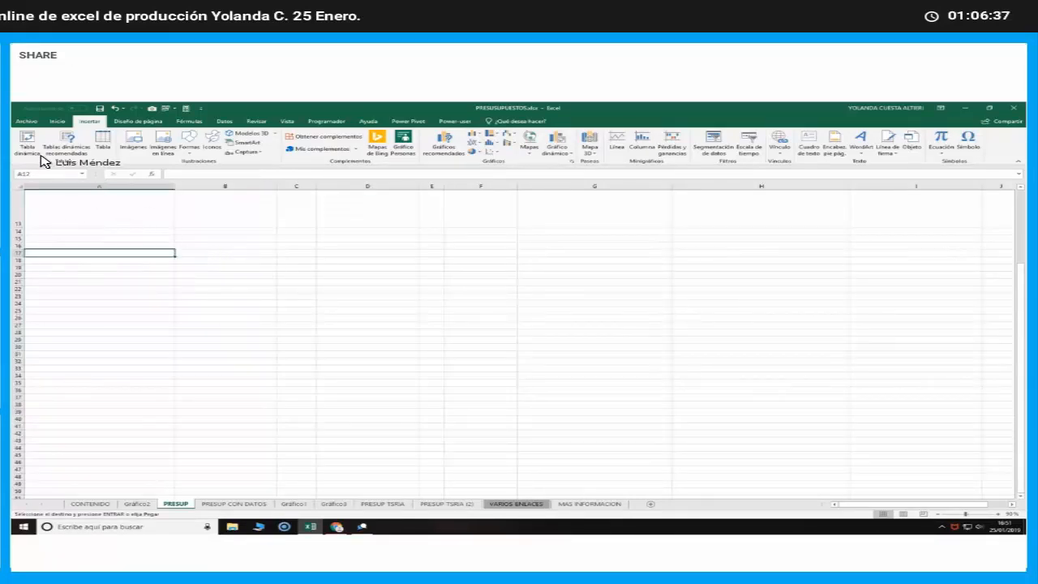
click(56, 121)
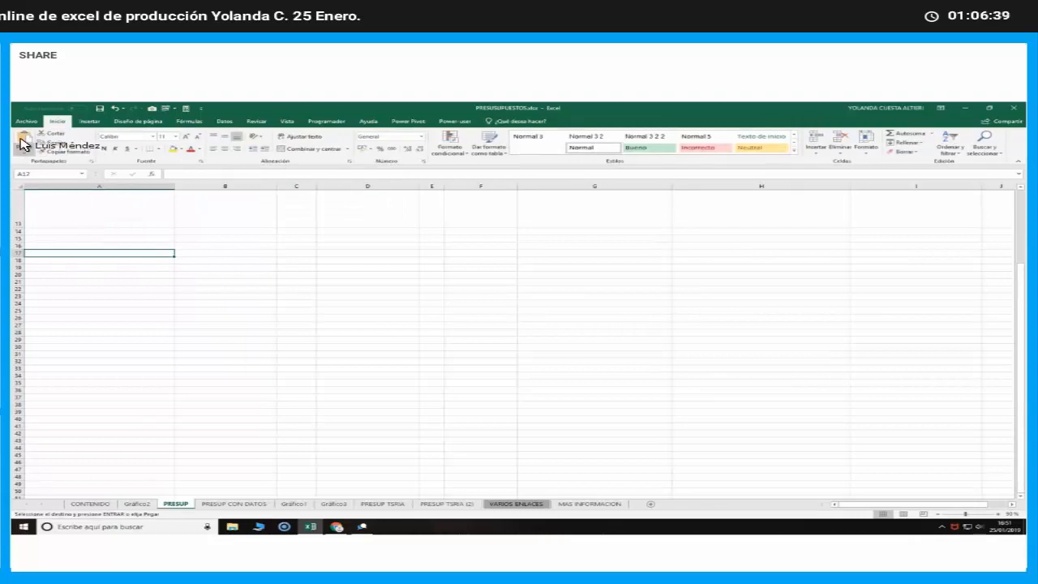
click(25, 142)
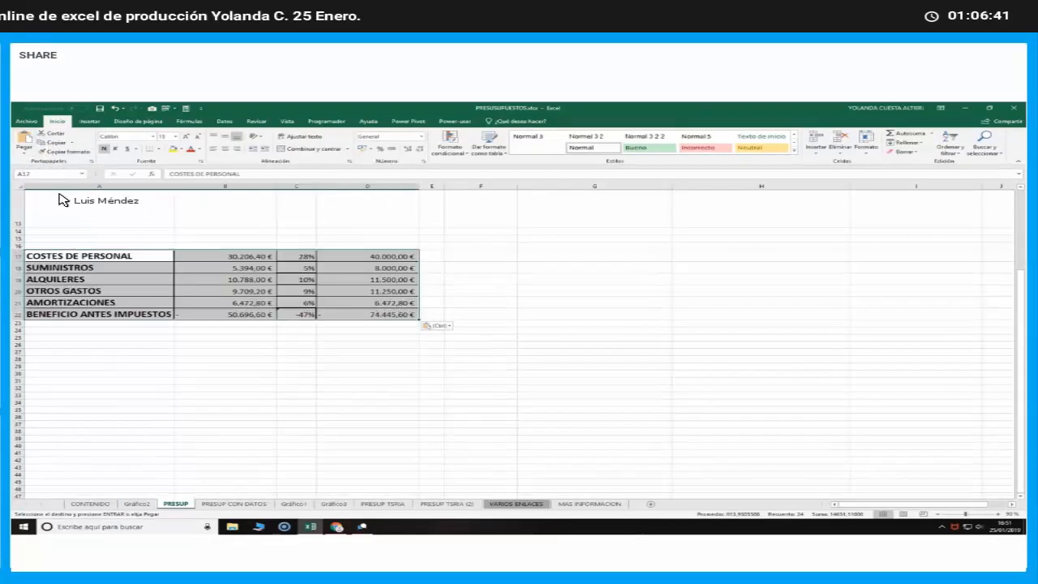
Paste the copied block over A17:D22 again as values only
click(24, 156)
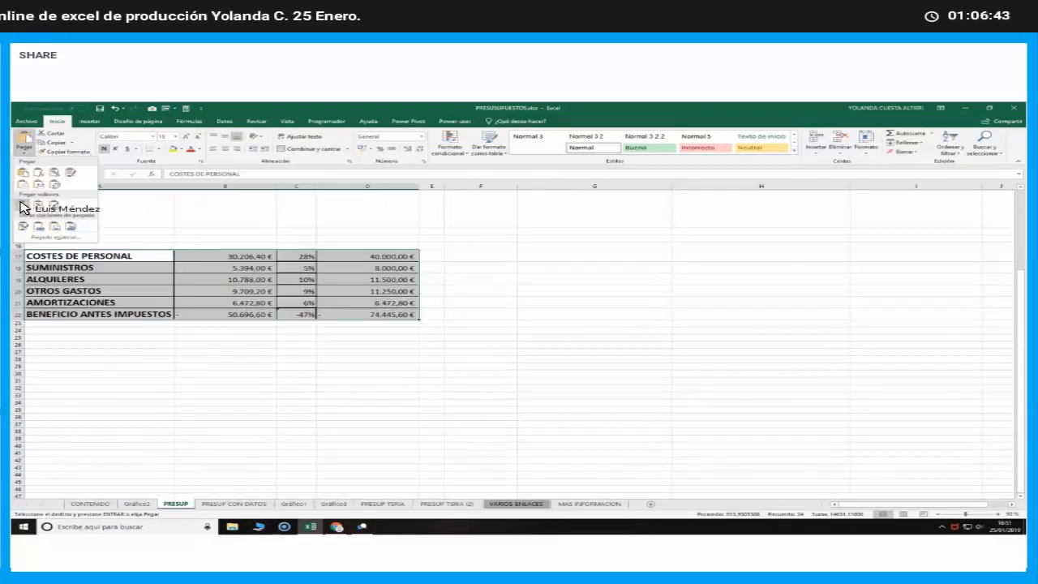
click(24, 209)
click(301, 358)
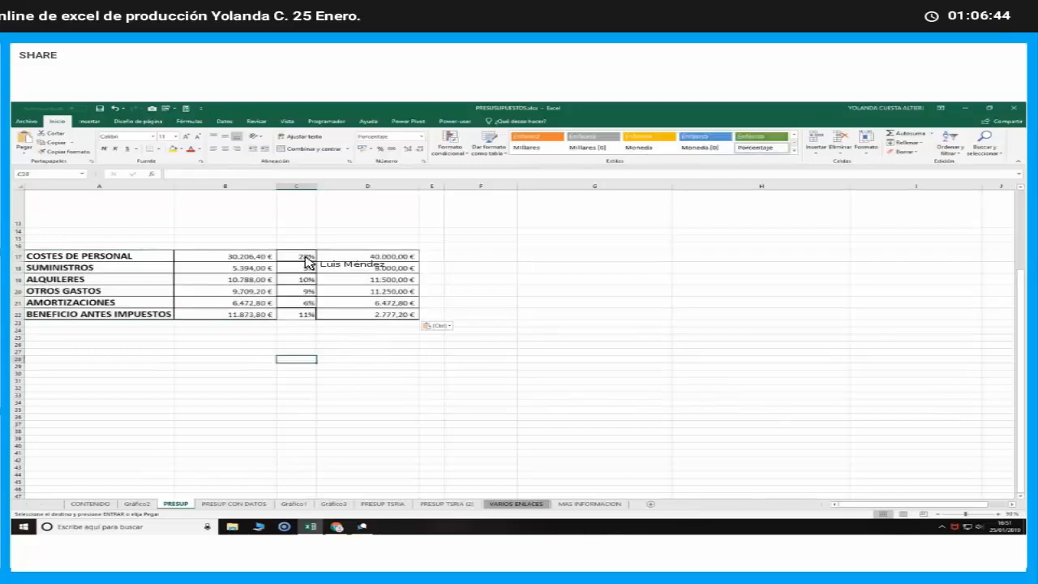
Clear the percentages in C15:C22 and delete those cells, shifting the remaining cells left
click(301, 329)
drag(298, 239, 297, 314)
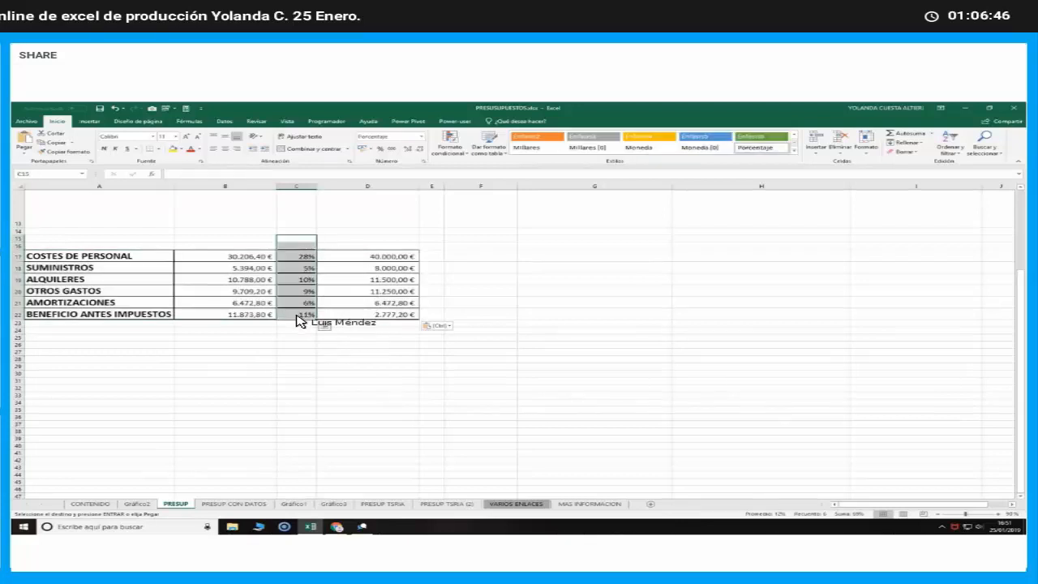
key(Delete)
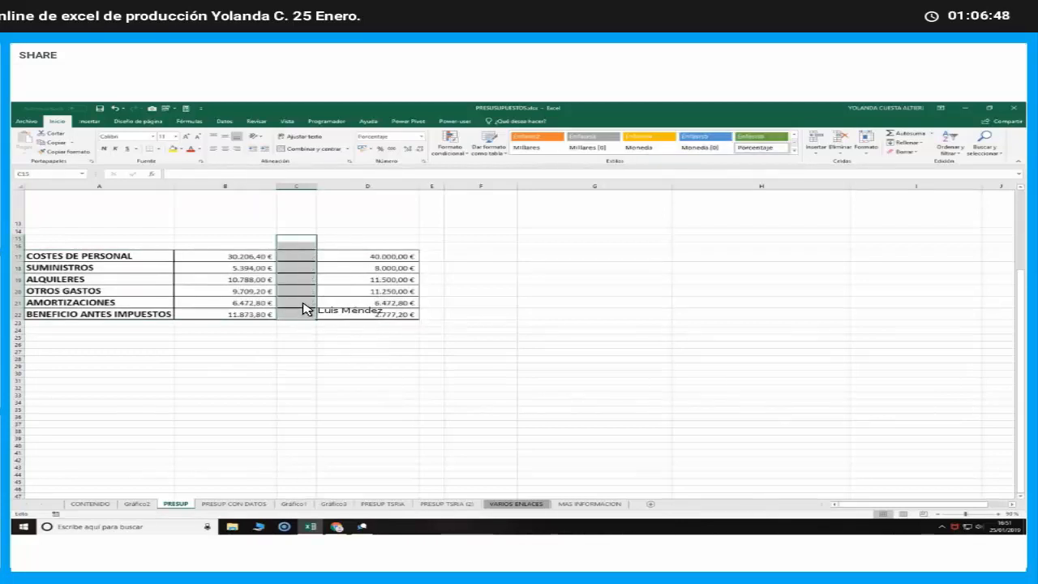
right_click(305, 307)
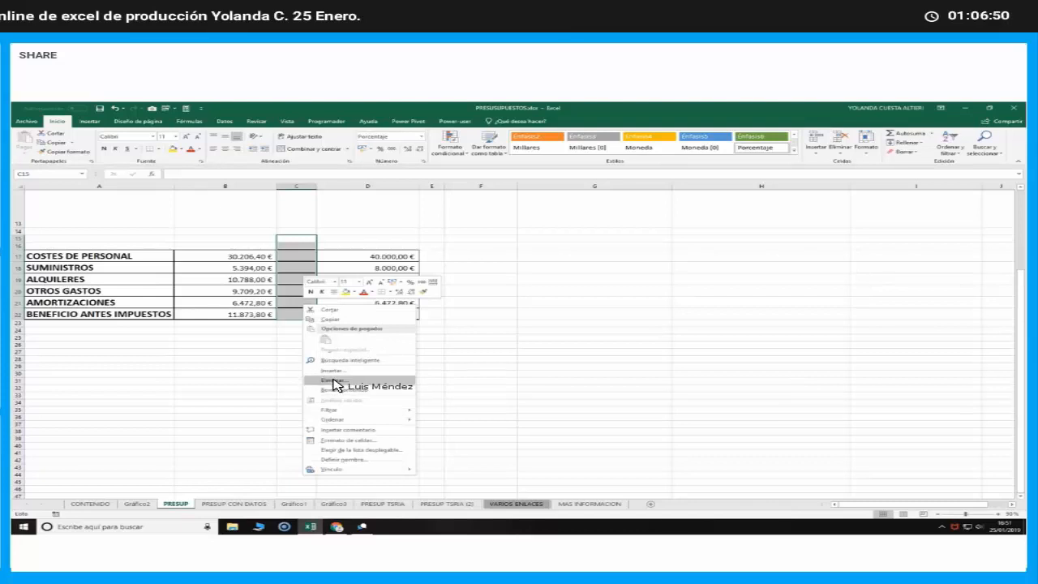
click(333, 380)
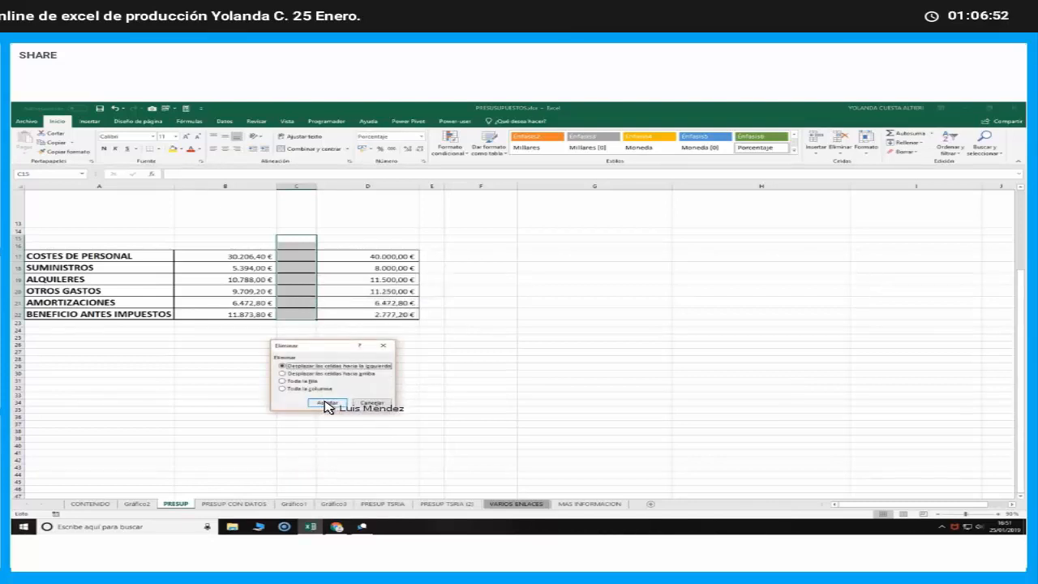
click(327, 403)
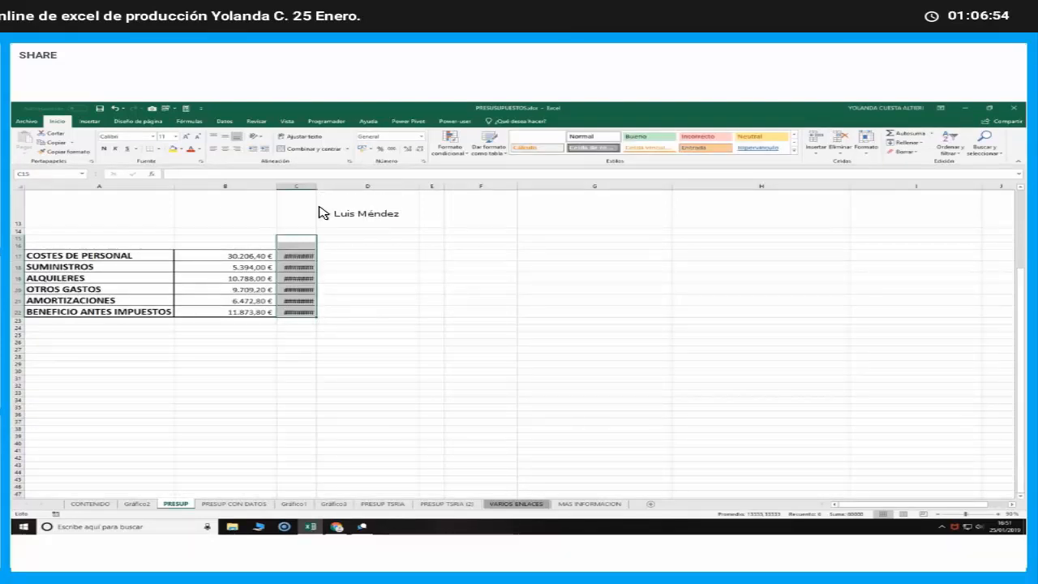
click(303, 356)
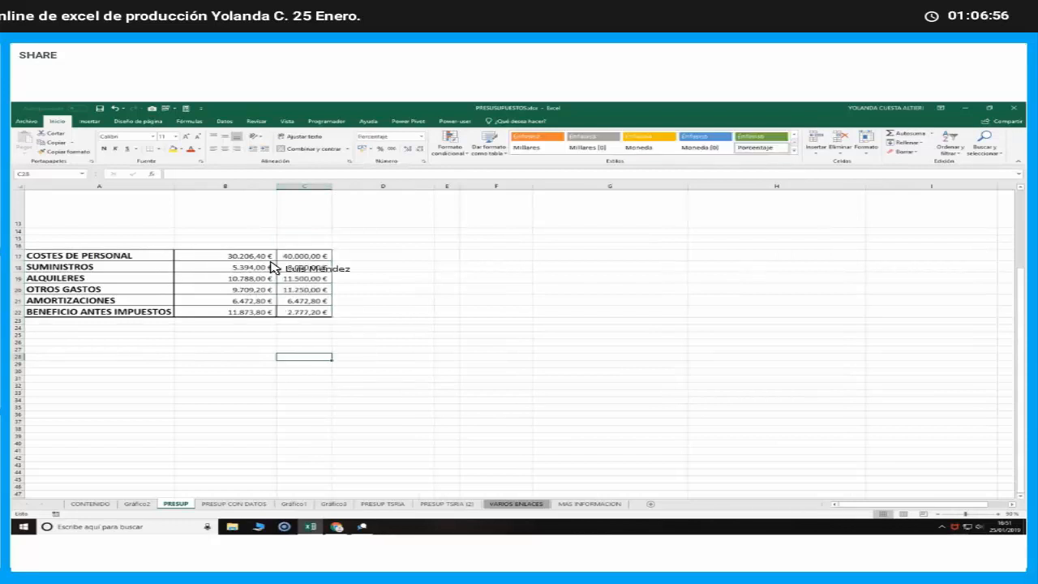
Create a pivot table on a new sheet from the copied cost range A17:C22
drag(99, 255, 291, 309)
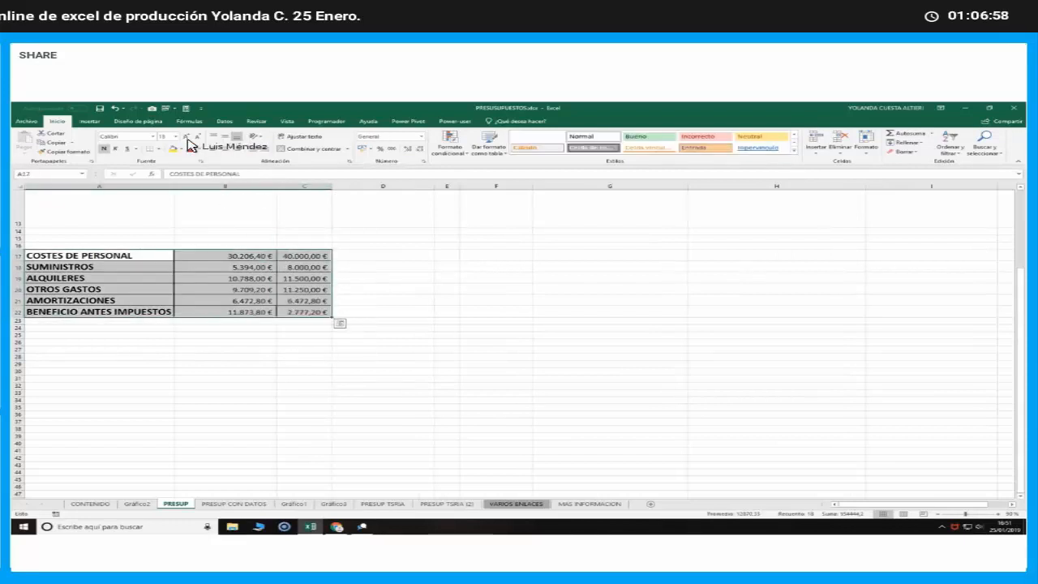
click(89, 121)
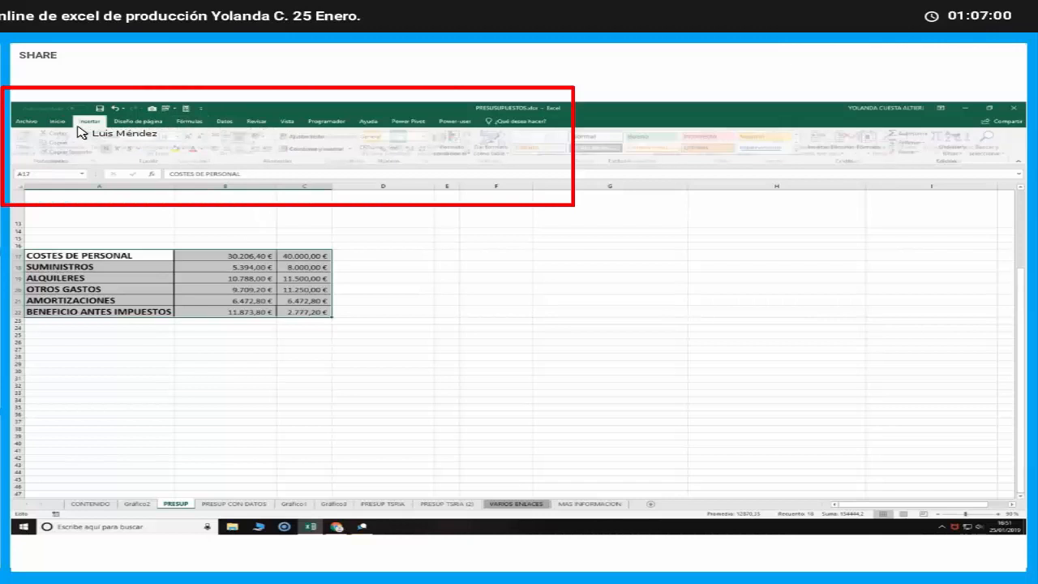
click(27, 144)
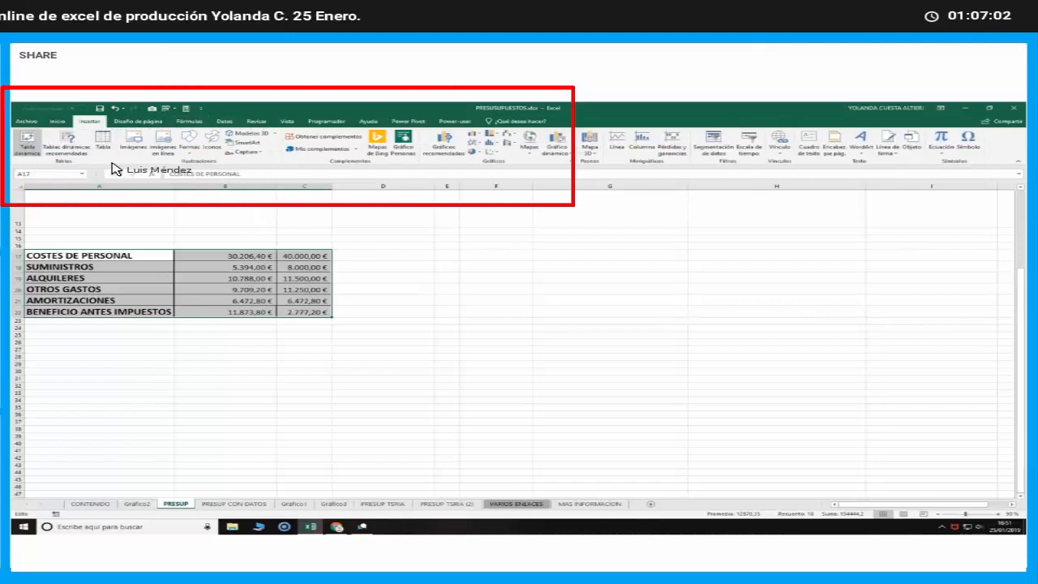
click(468, 274)
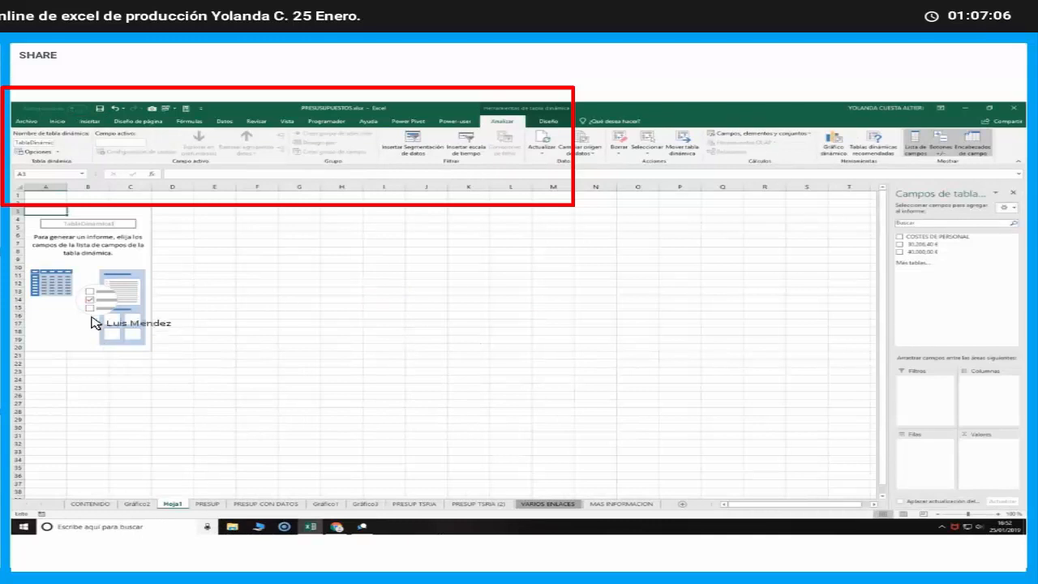
Add COSTES DE PERSONAL to the pivot table's rows and the 30.206,40 € field to its values as a sum
click(87, 266)
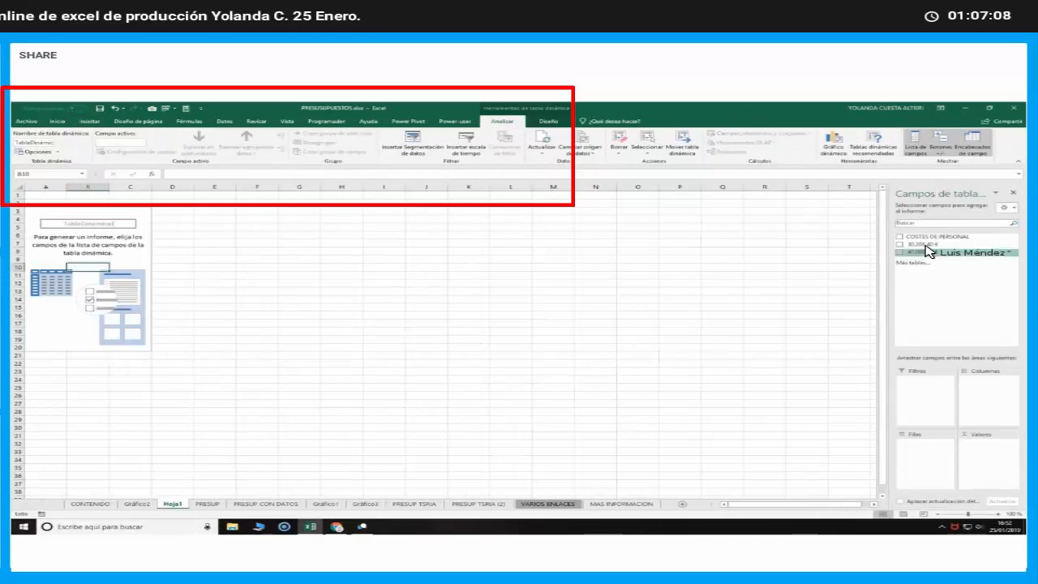
drag(920, 389, 928, 472)
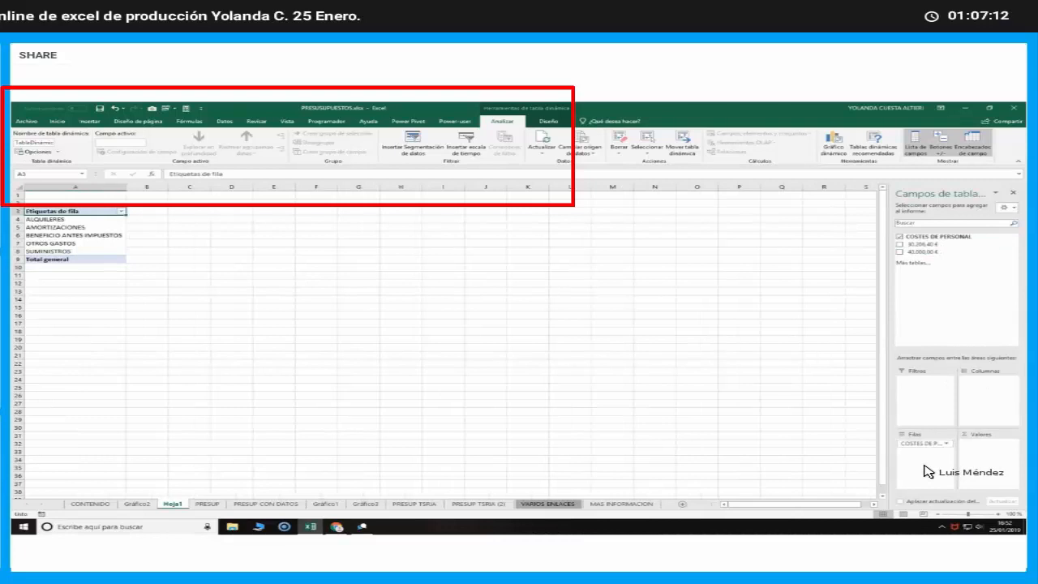
mouse_move(920, 244)
mouse_down()
mouse_move(899, 382)
mouse_move(994, 484)
mouse_up()
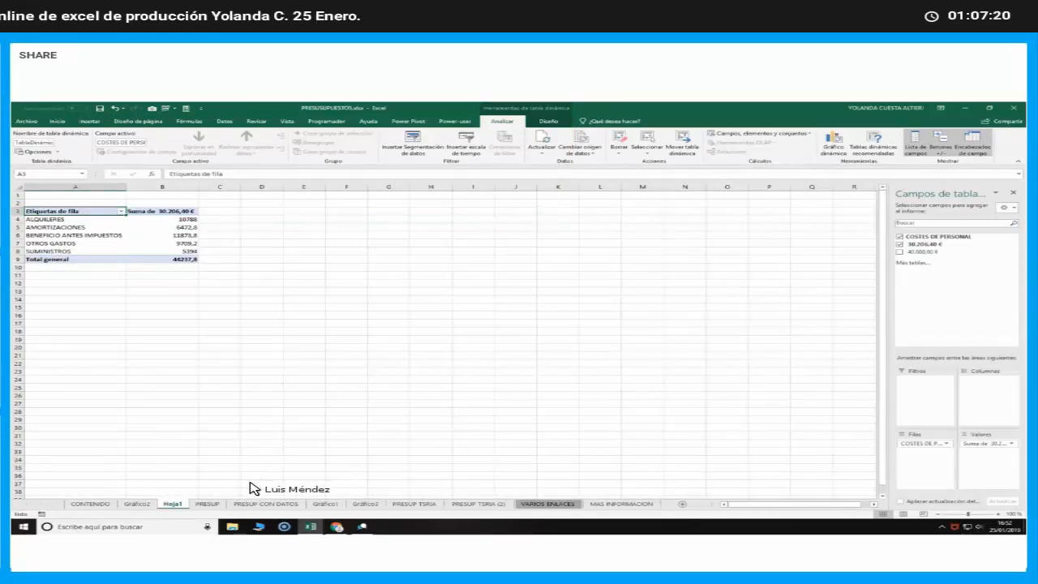
On the PRESUP sheet, enter the headers CONCEPTO, PRESUPUESTADO and REAL in A16:C16 above the copied cost block
click(150, 504)
click(203, 504)
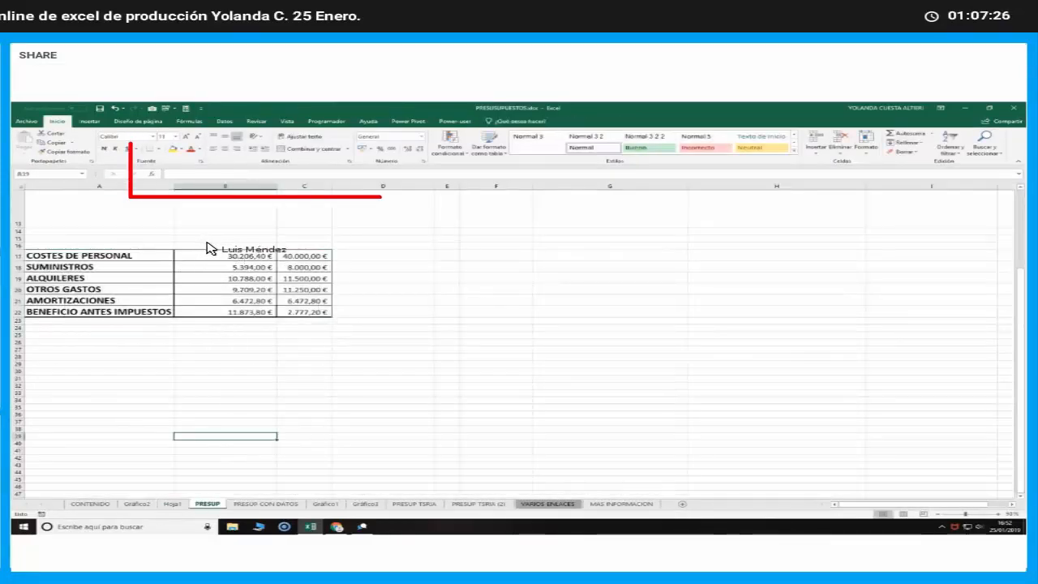
drag(206, 242, 306, 246)
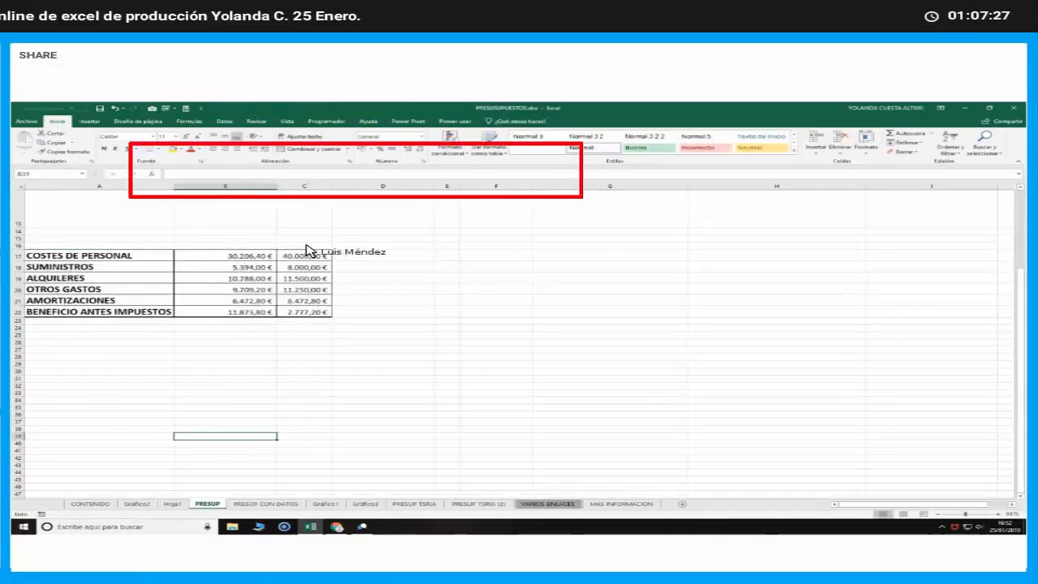
click(150, 246)
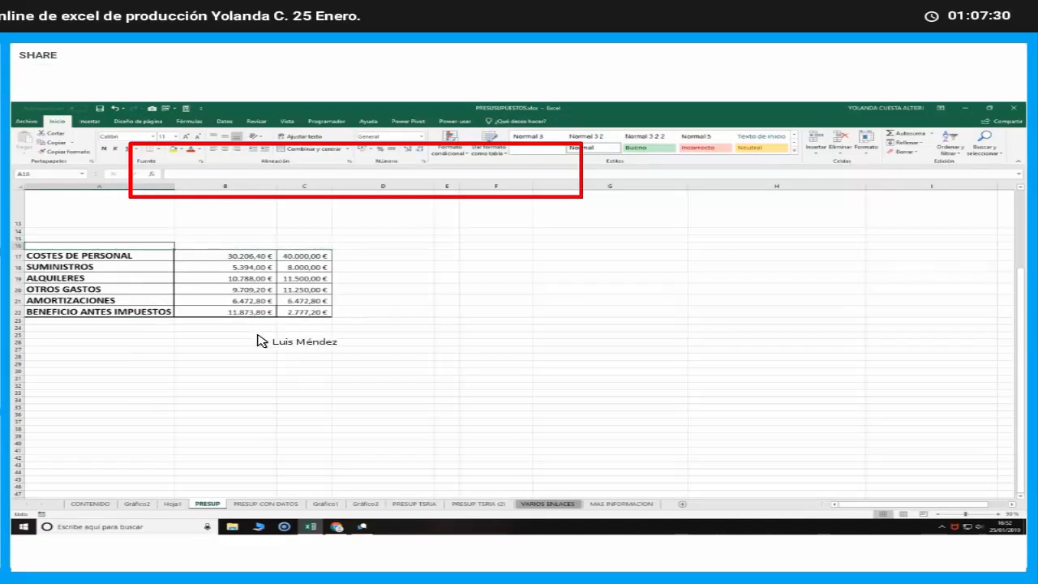
text(CON)
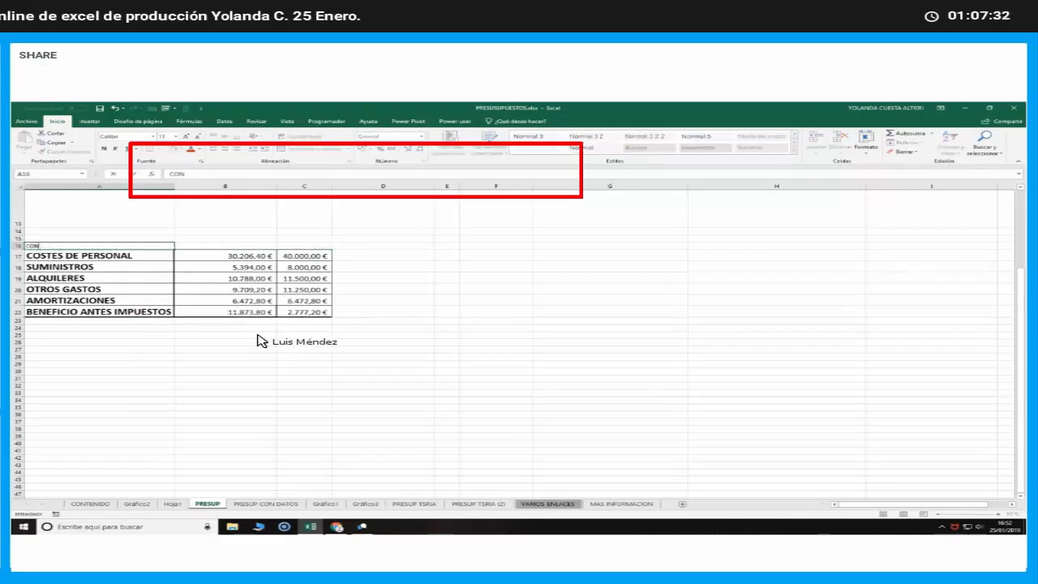
text(CEPTO)
key(Tab)
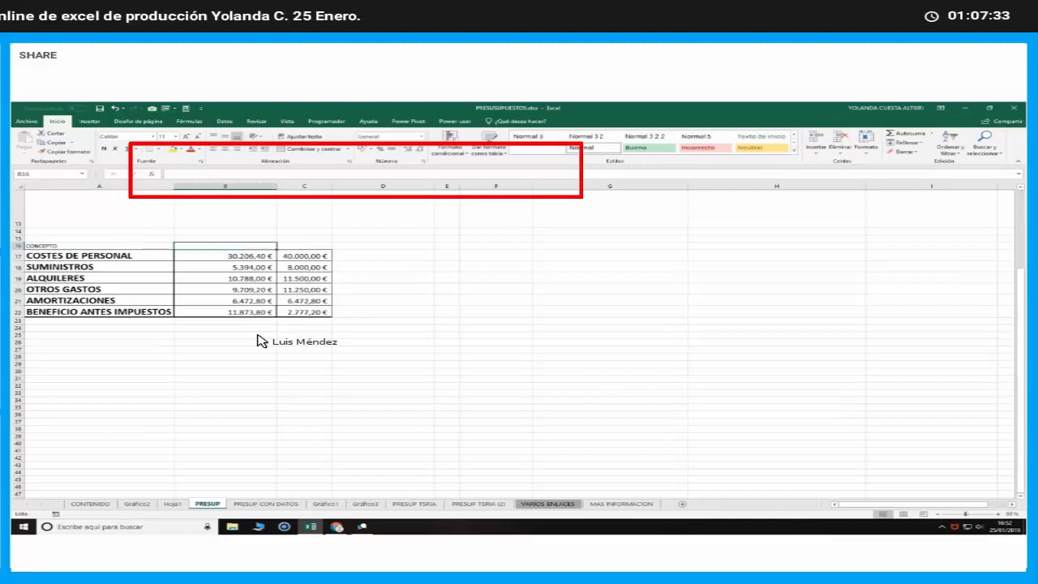
text(PRESUPUESTADO)
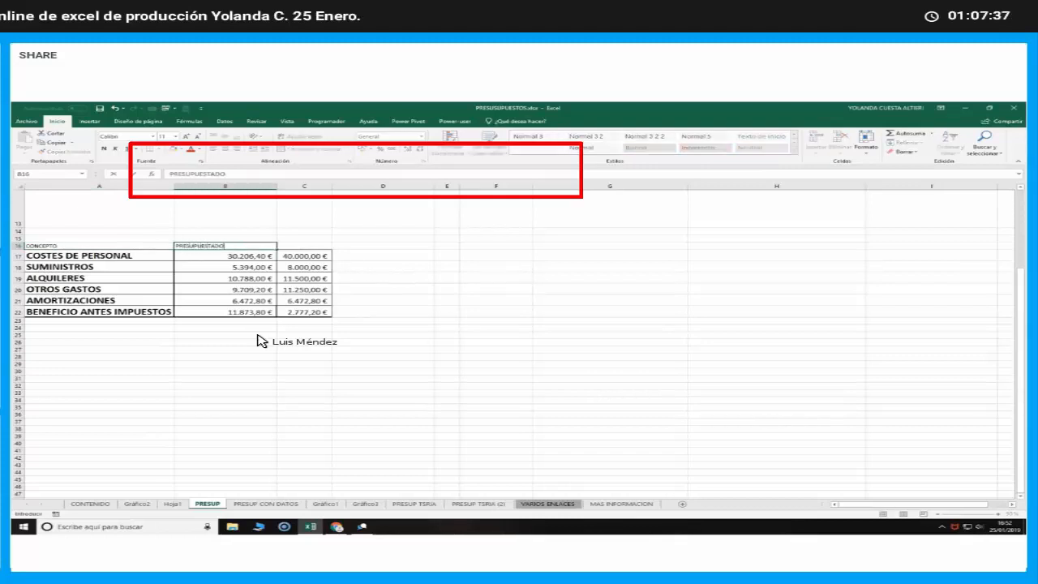
key(Tab)
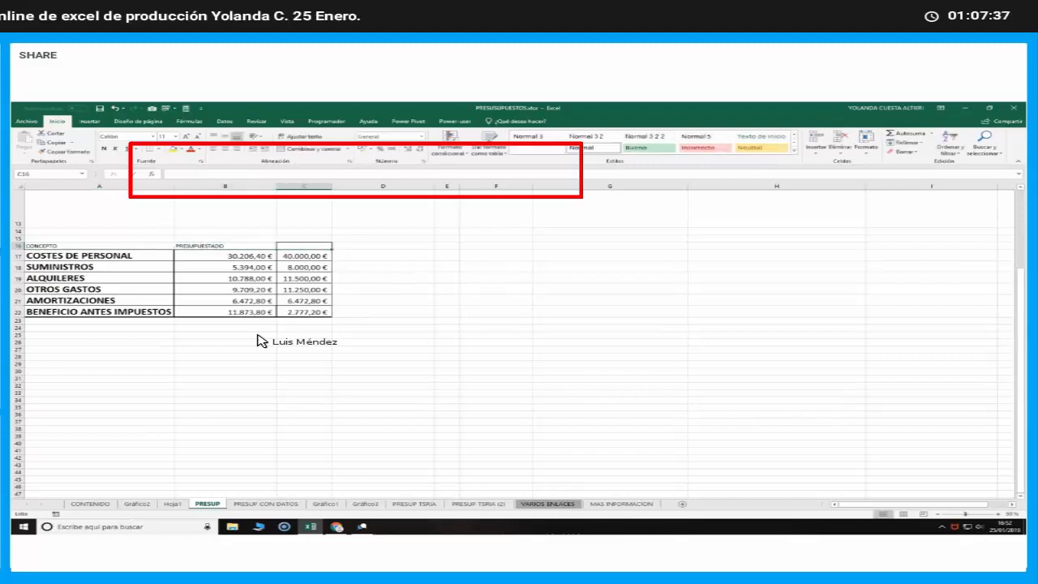
key(Return)
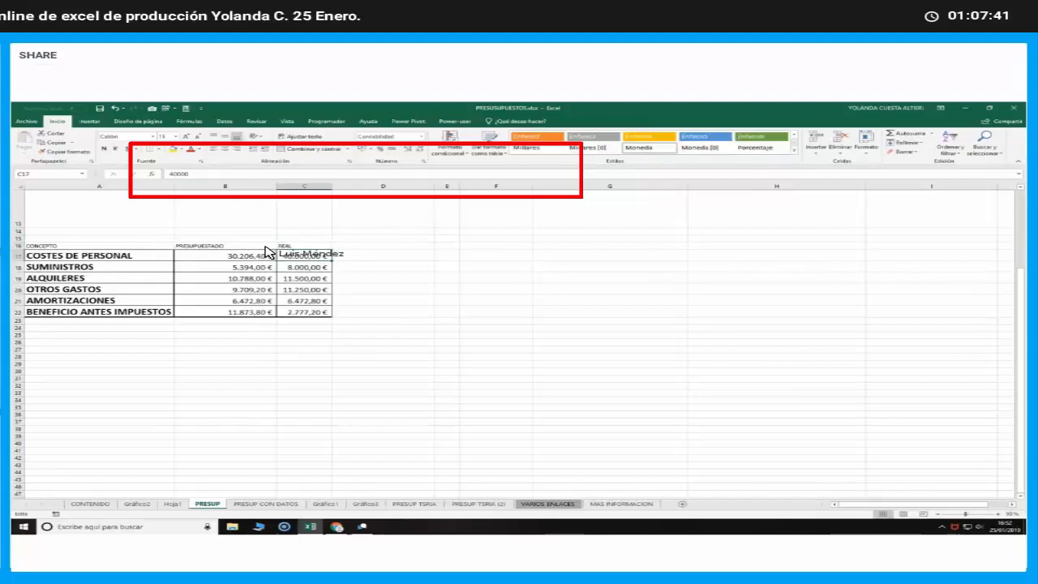
Apply the Cálculo cell style to the header cells A16:C16
drag(33, 245, 308, 243)
click(532, 149)
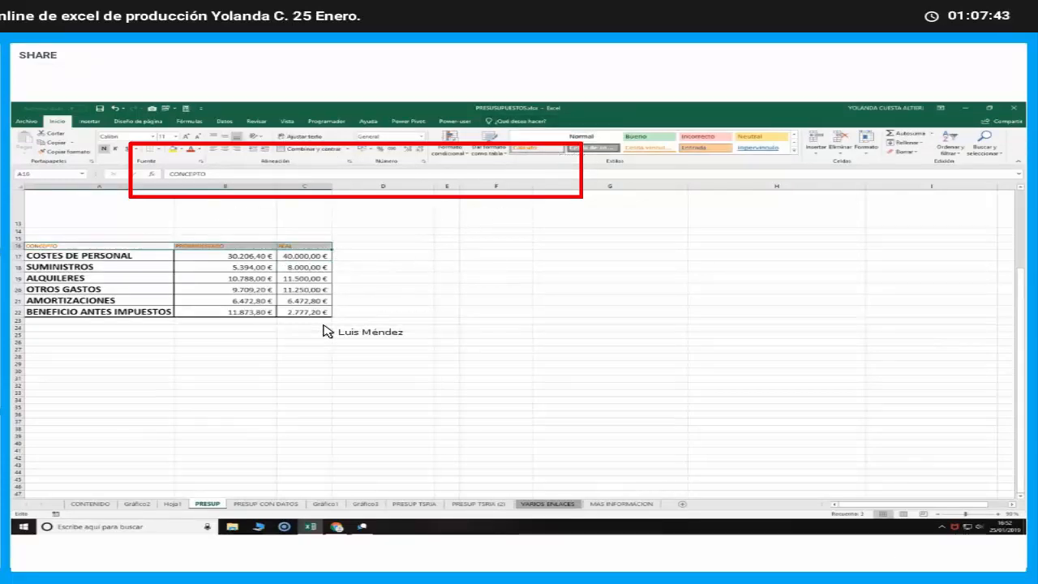
click(261, 350)
Create a pivot table on a new sheet from the cost table with headers, A16:C22
drag(130, 244, 303, 311)
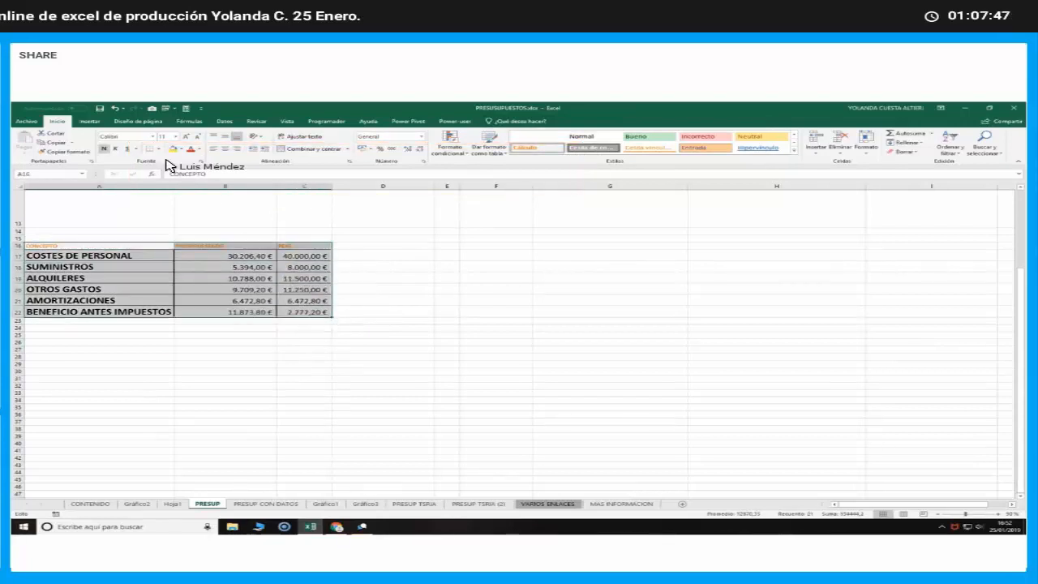
click(89, 121)
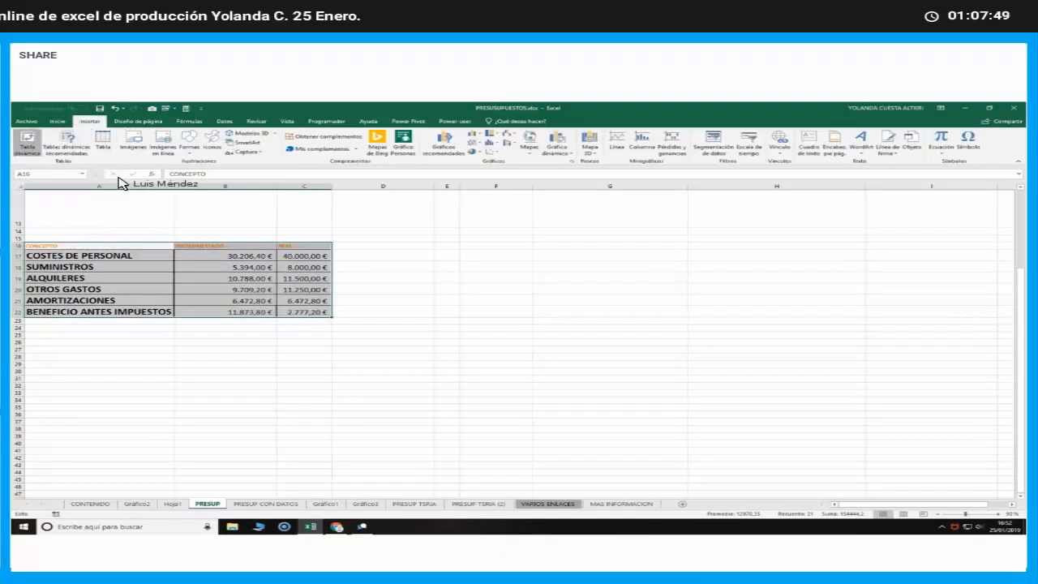
click(463, 275)
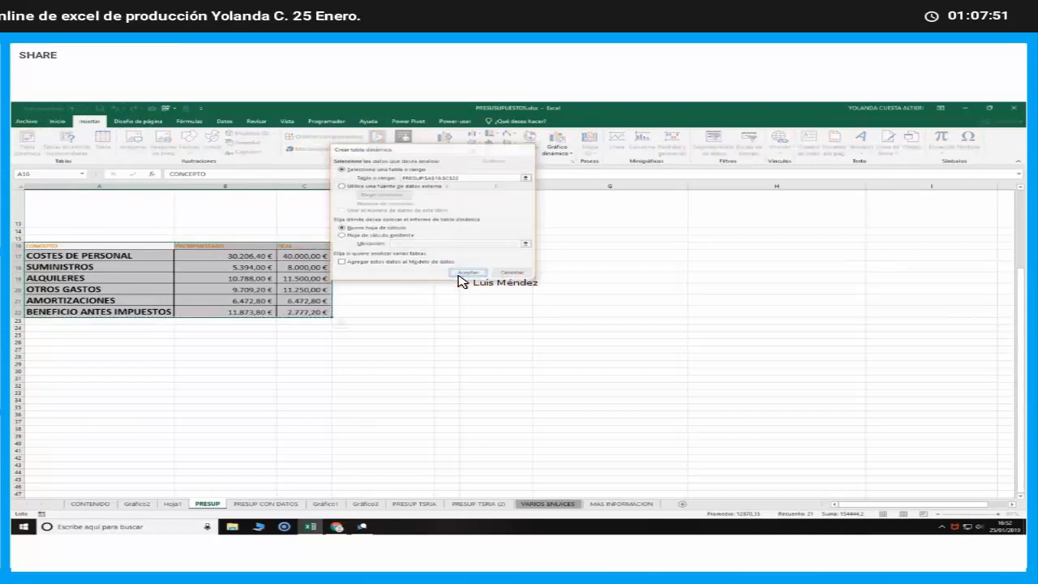
Place CONCEPTO in the pivot table's rows and sum PRESUPUESTADO and REAL as its values
drag(947, 346, 943, 454)
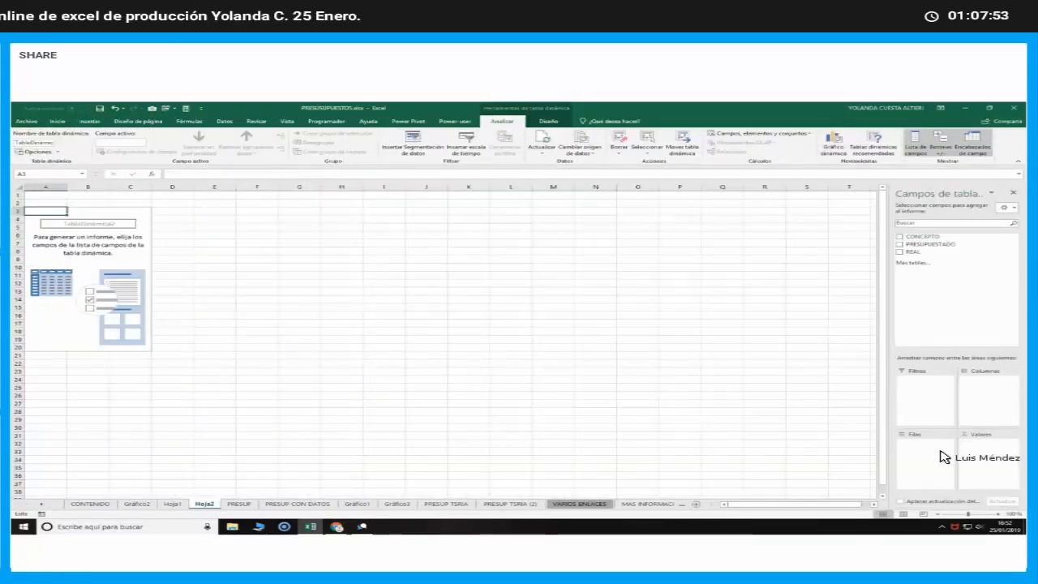
drag(928, 245, 985, 453)
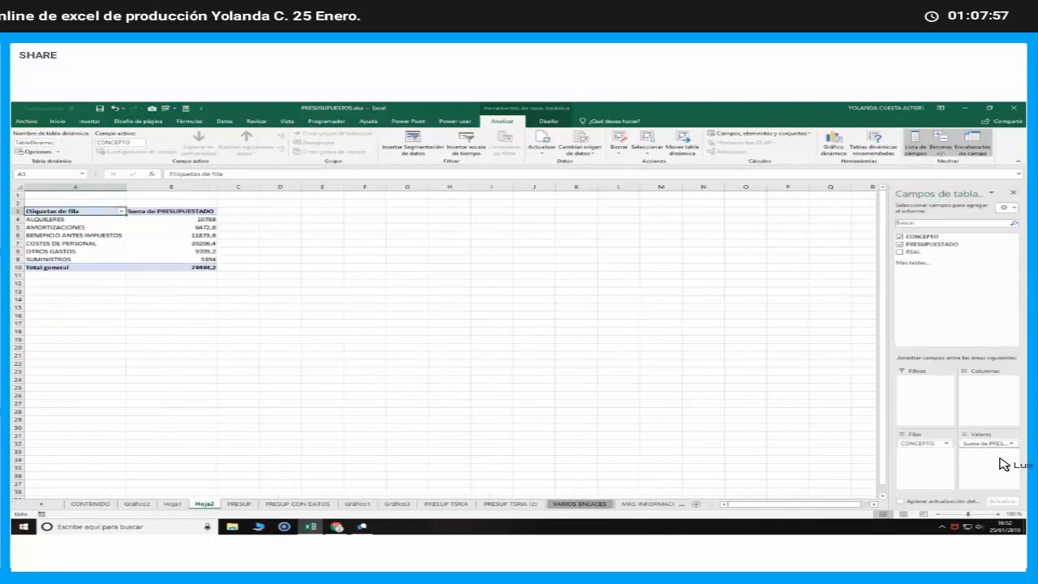
drag(1003, 465, 1004, 471)
Try CONCEPTO as a report filter, view its list of items, and return the field to the rows
drag(922, 445, 922, 398)
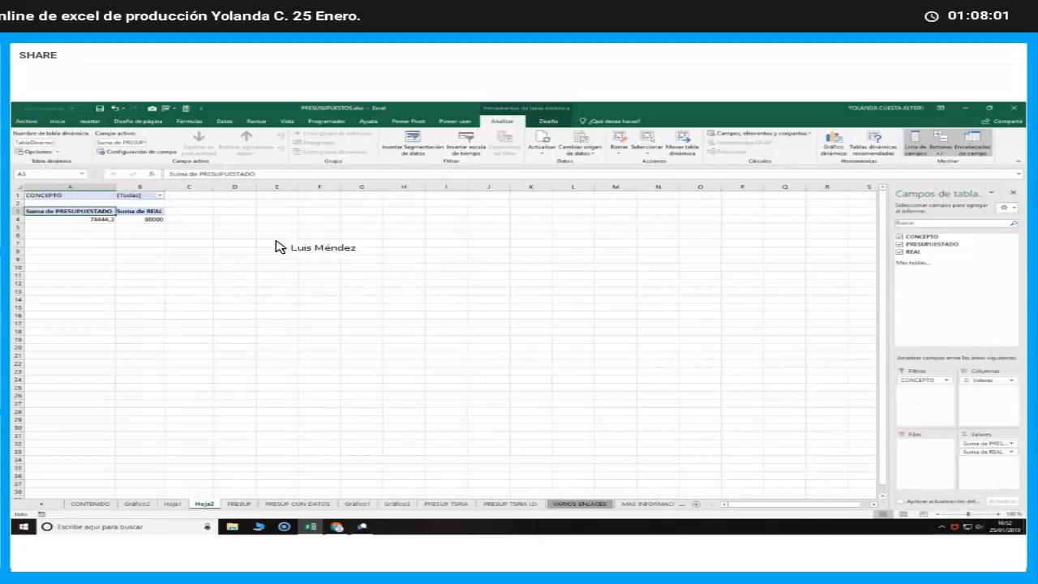
click(159, 195)
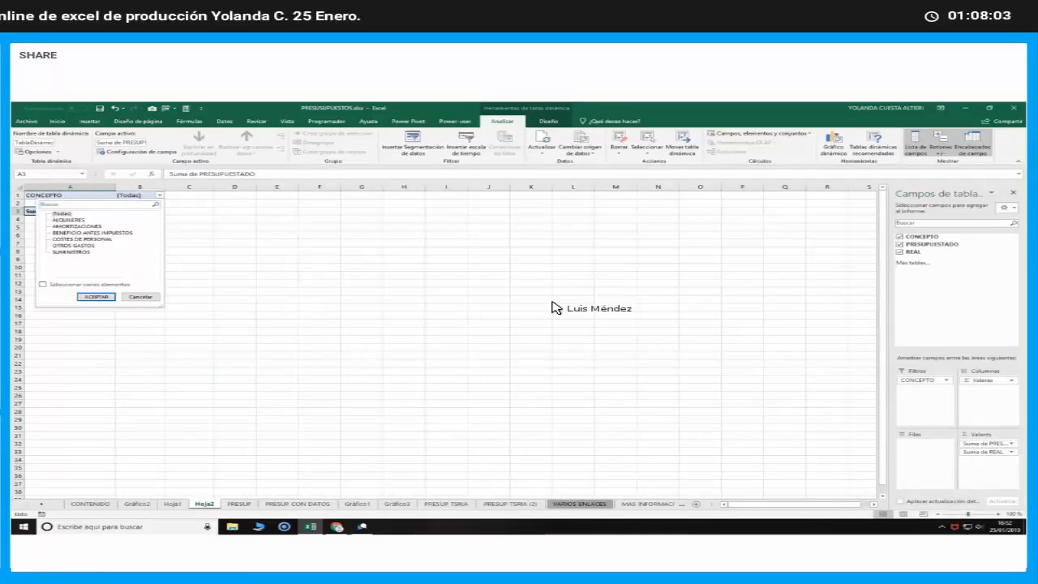
click(924, 379)
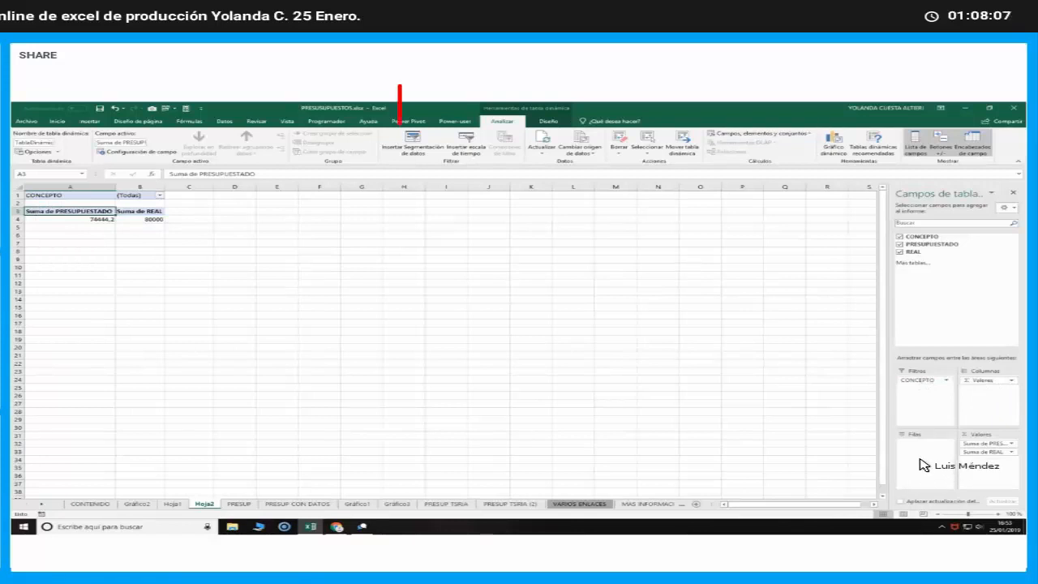
drag(923, 464, 925, 454)
Compare selecting a cell outside and inside the pivot table, and examine its analysis and design tools
click(195, 236)
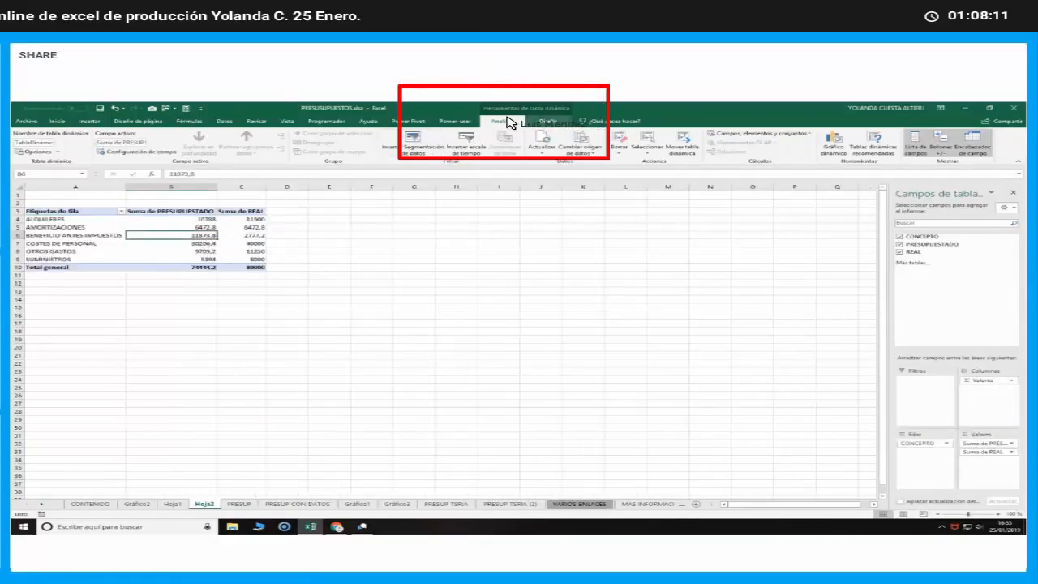
click(261, 325)
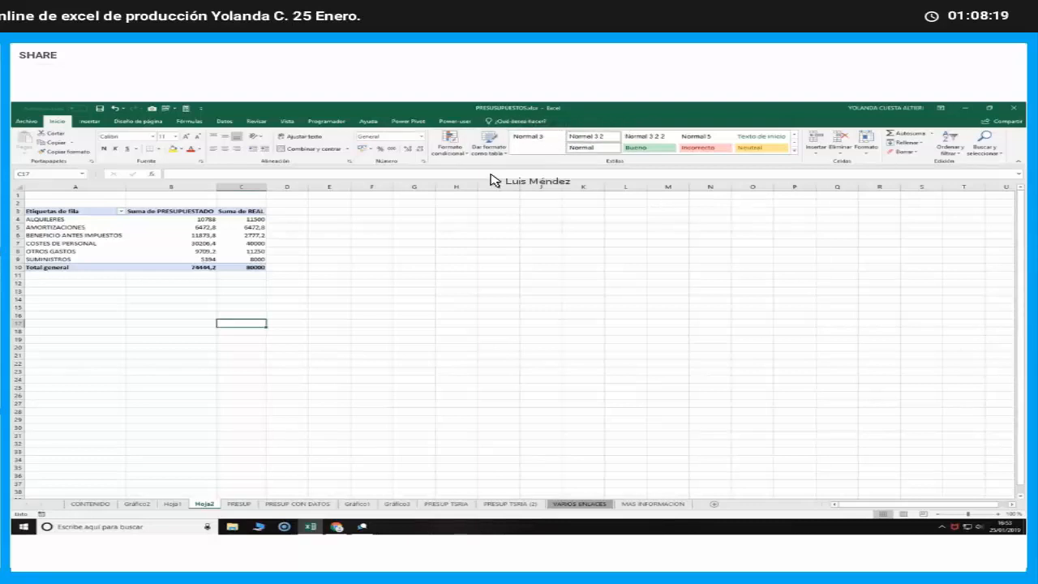
click(168, 238)
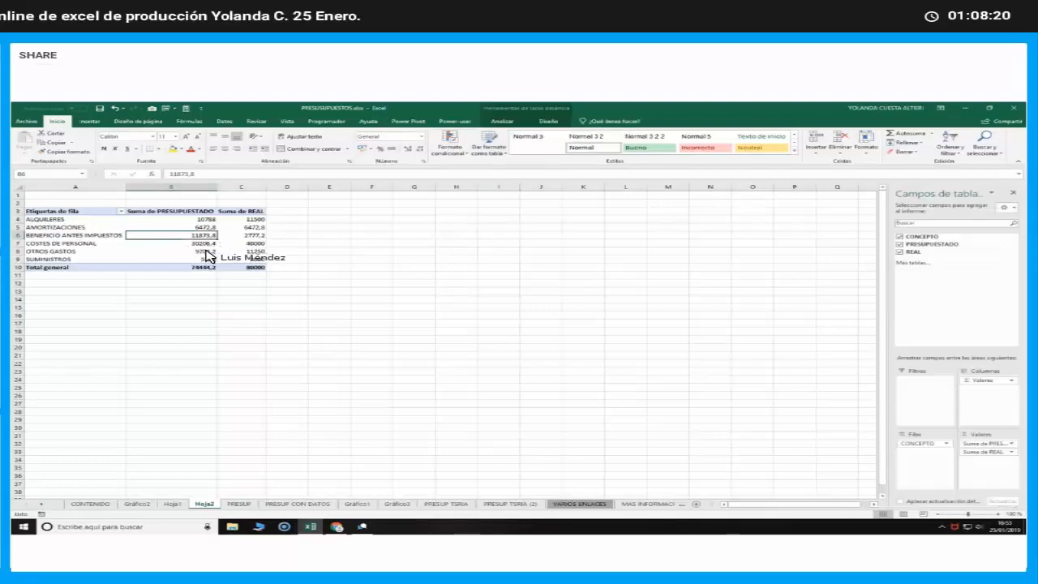
click(502, 122)
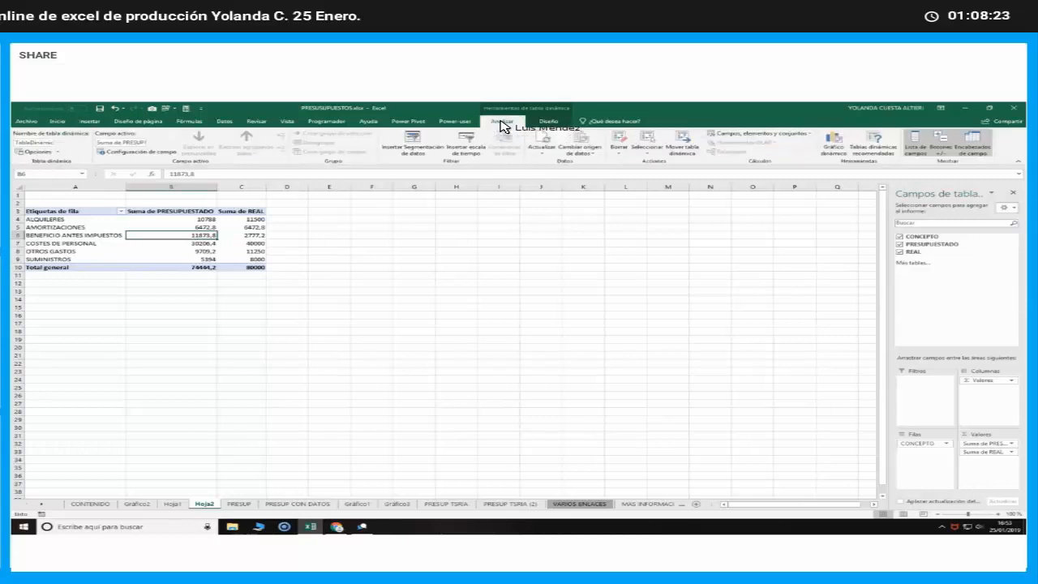
click(546, 123)
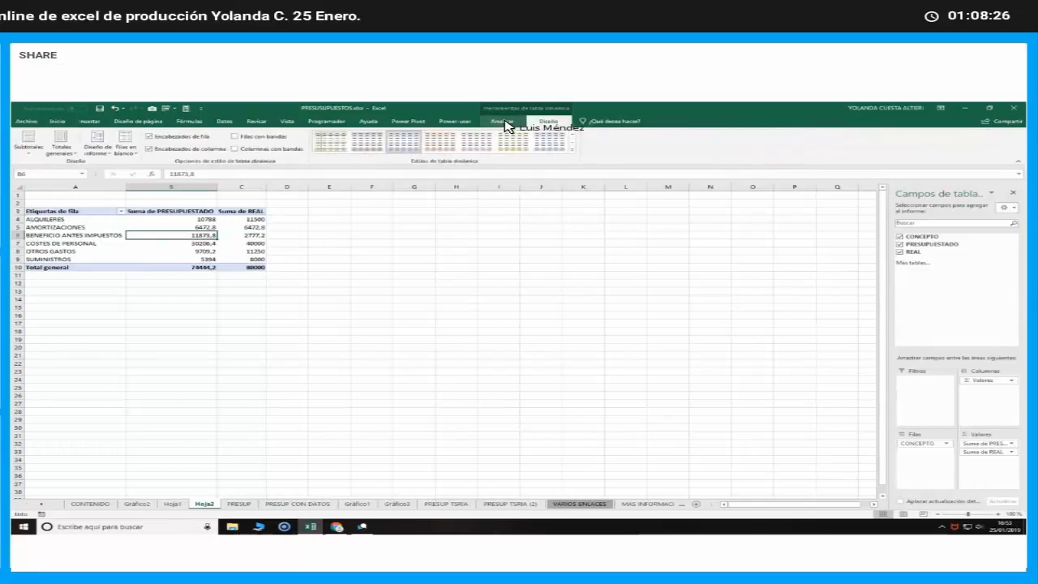
Insert a clustered column pivot chart of the budgeted and real sums by concept
click(502, 122)
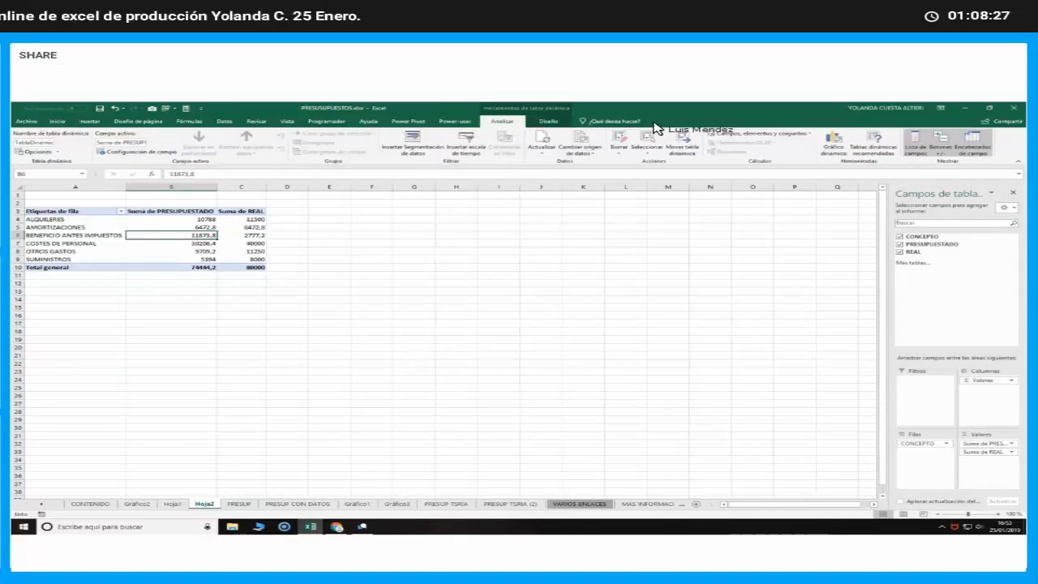
click(835, 145)
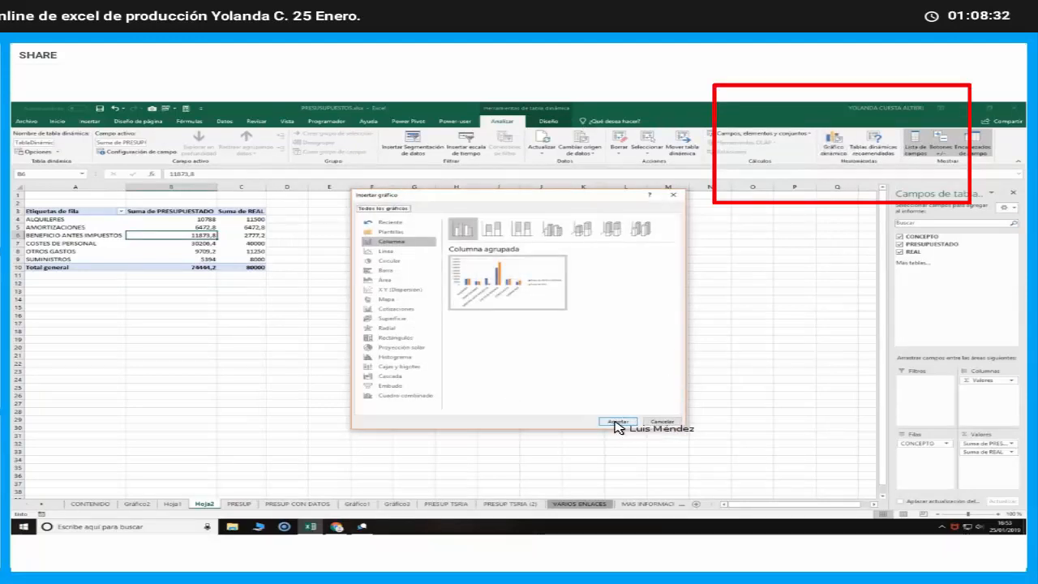
click(617, 423)
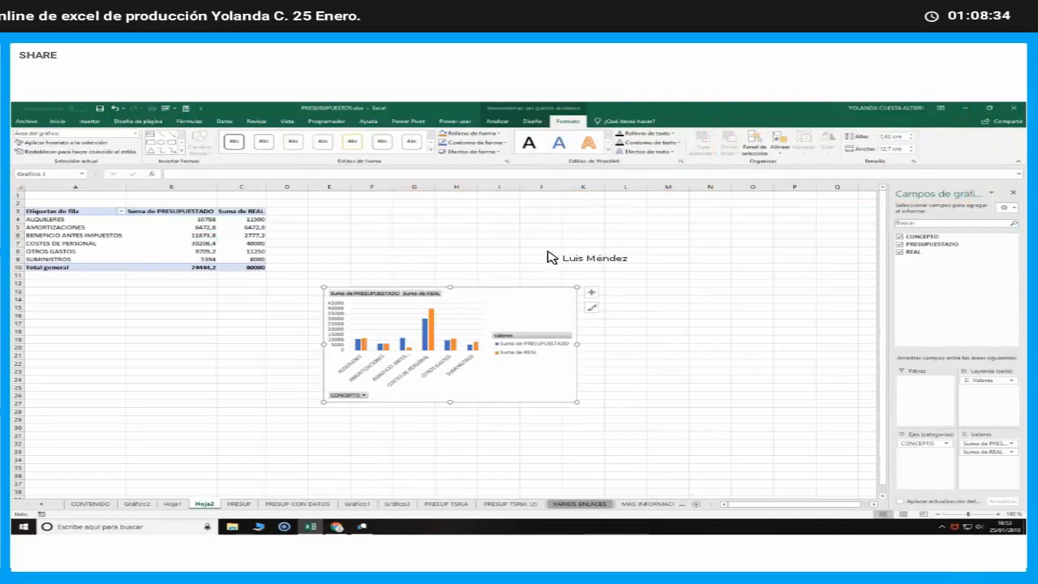
Place the pivot chart beside the pivot table and enlarge it to span about columns D to Q, down to about row 24
drag(510, 298, 472, 207)
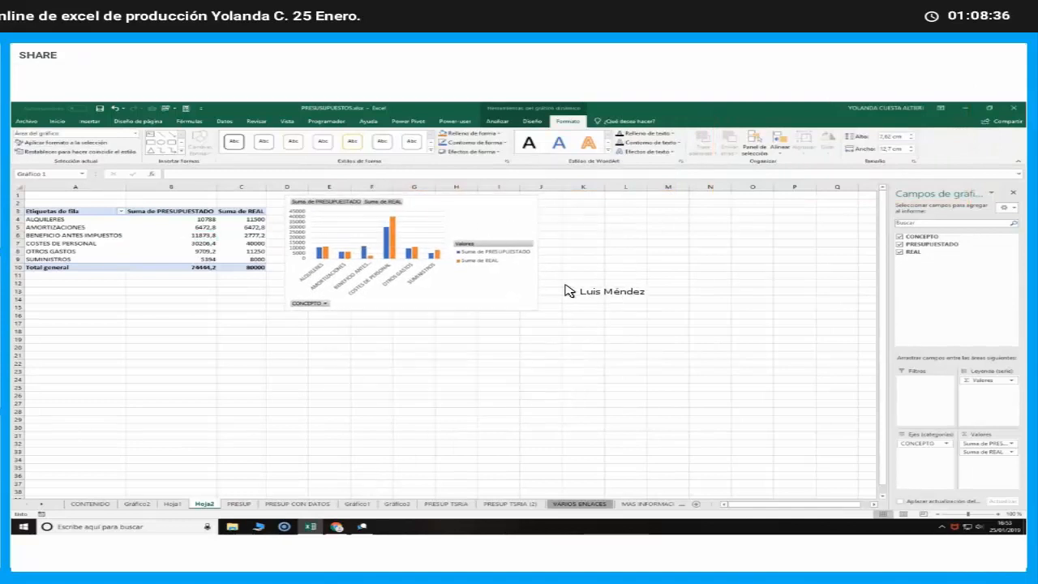
drag(538, 309, 830, 412)
click(608, 435)
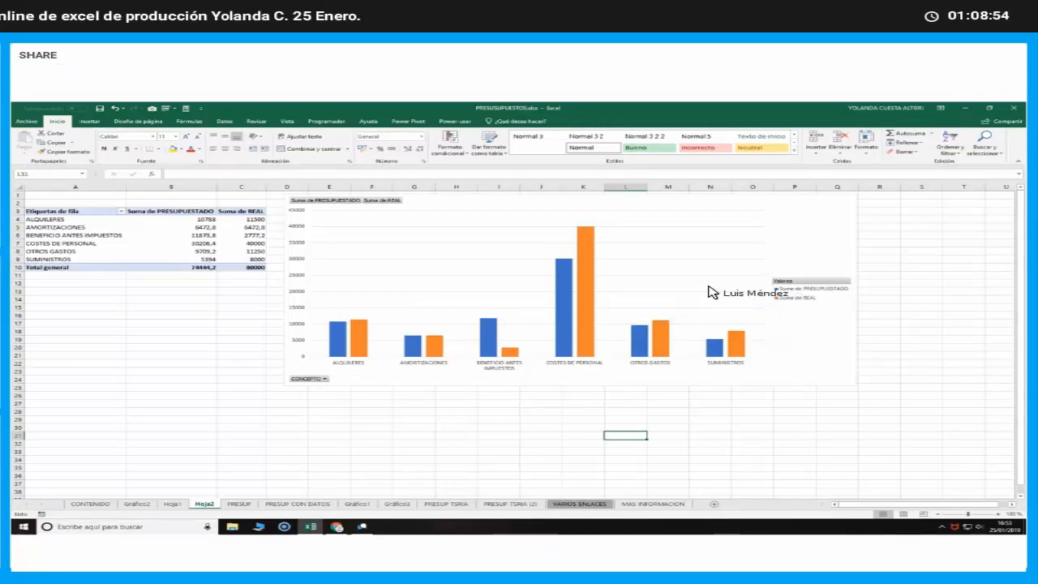
click(809, 233)
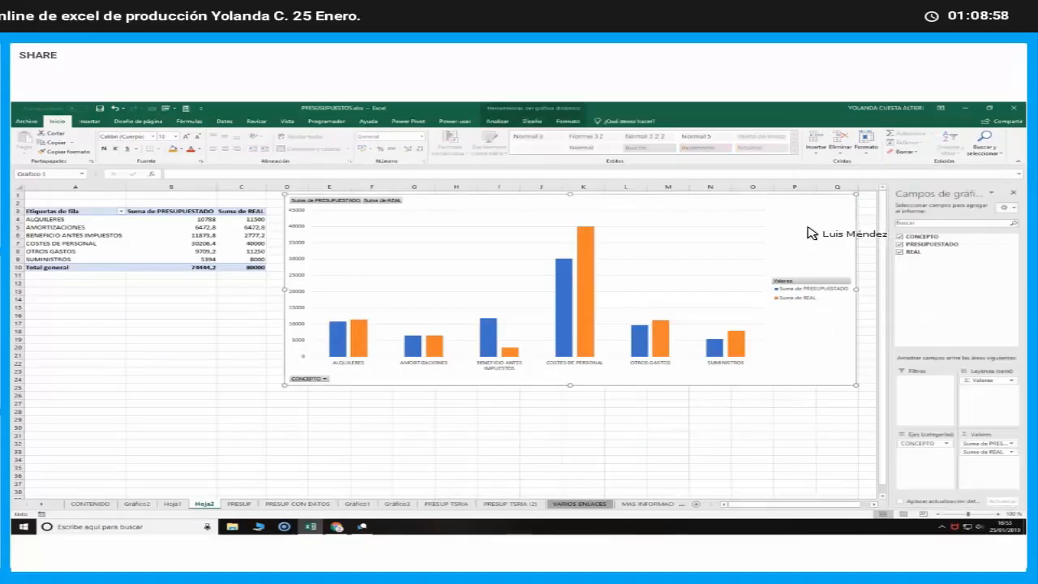
click(529, 444)
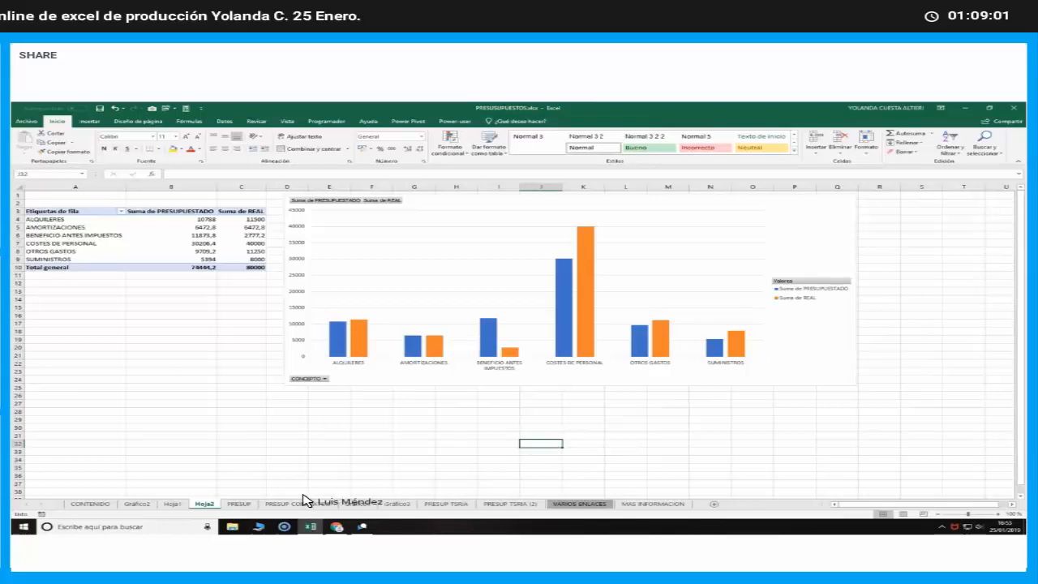
Show the CONTENIDO cover sheet, then switch to the GetResponse webinar in Chrome and ask the attendees "Todo bien?" in the chat
click(90, 505)
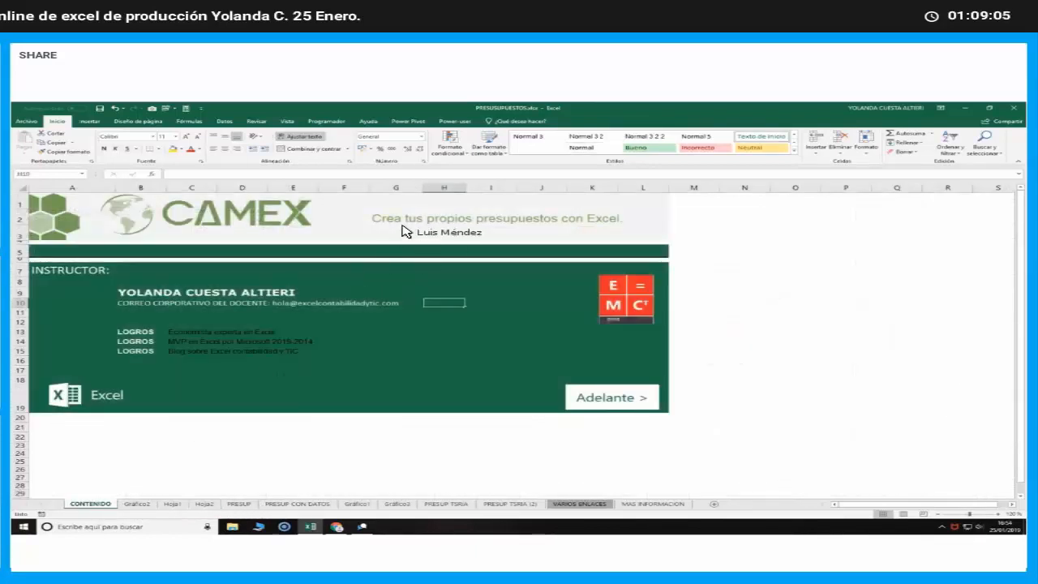
click(647, 222)
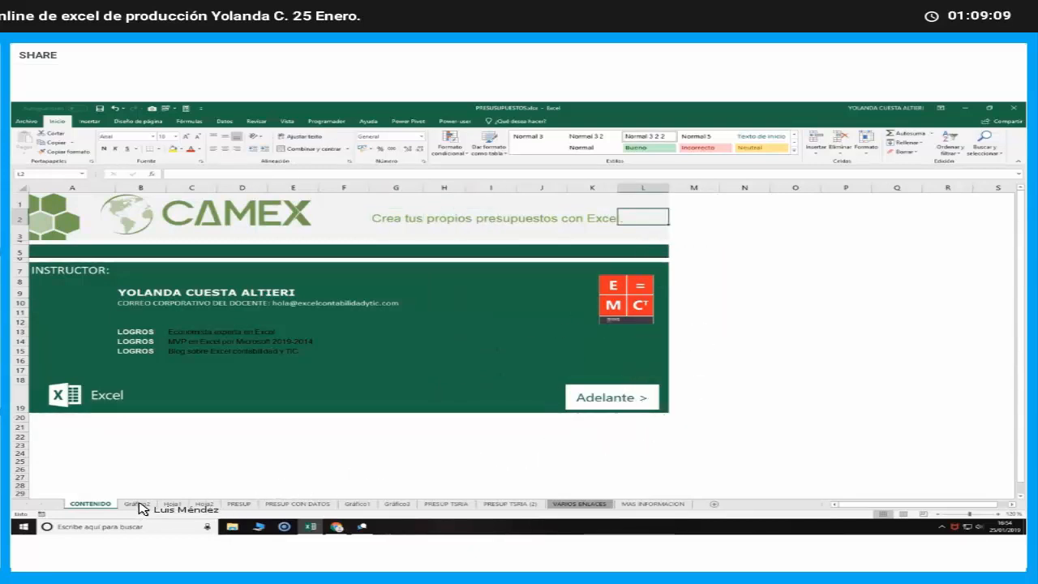
click(336, 527)
mouse_move(335, 534)
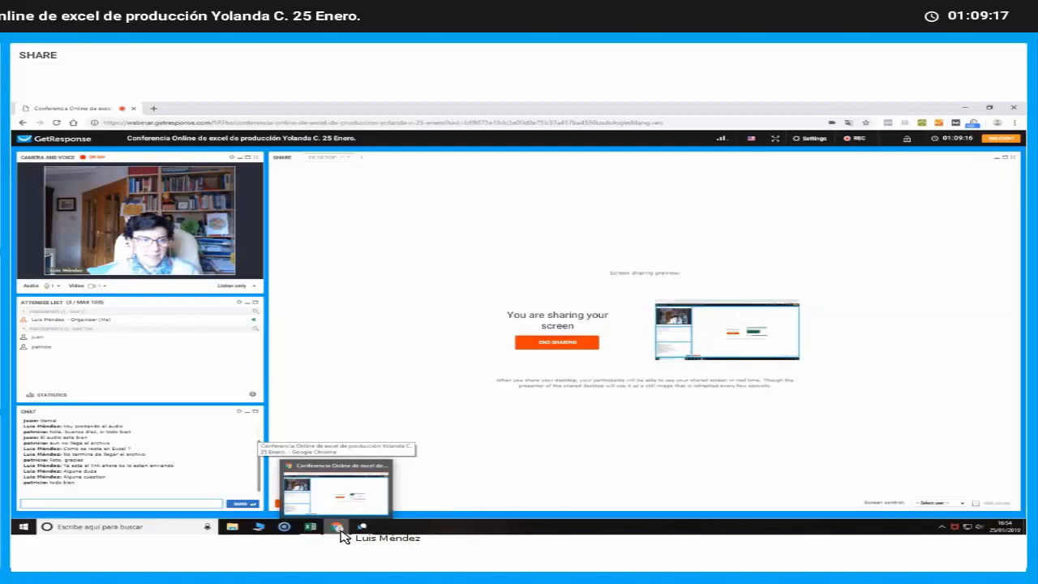
text(TODO)
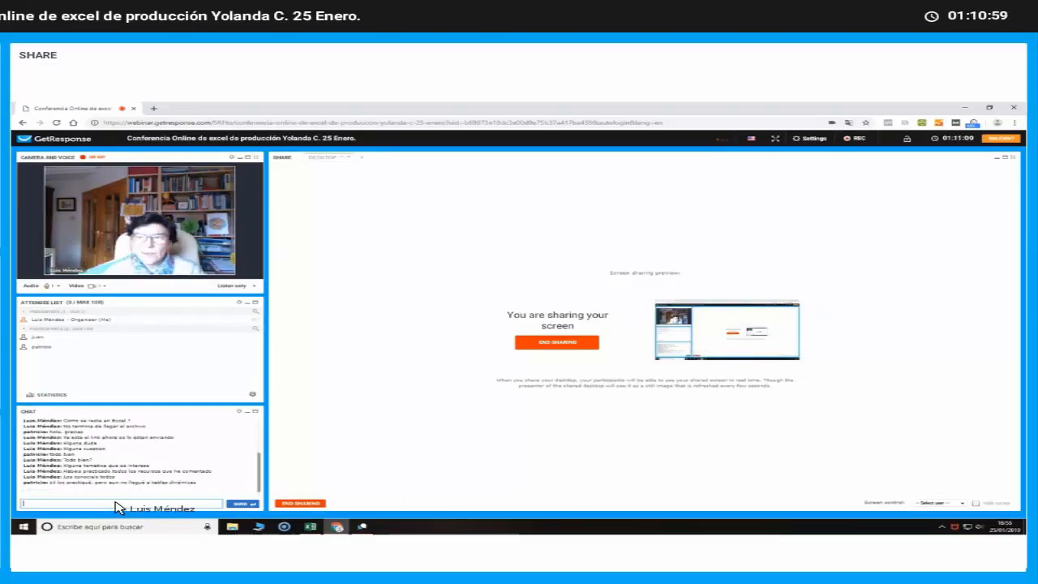
Return to Excel and review the Hoja1 and Hoja2 pivot tables and the PRESUP and PRESUP CON DATOS sheets
click(309, 526)
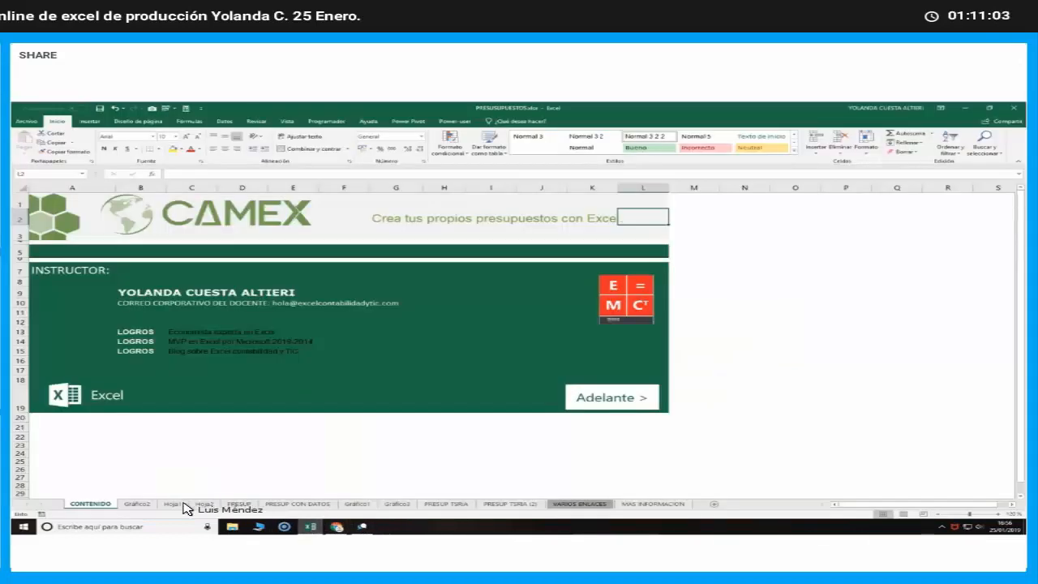
click(172, 504)
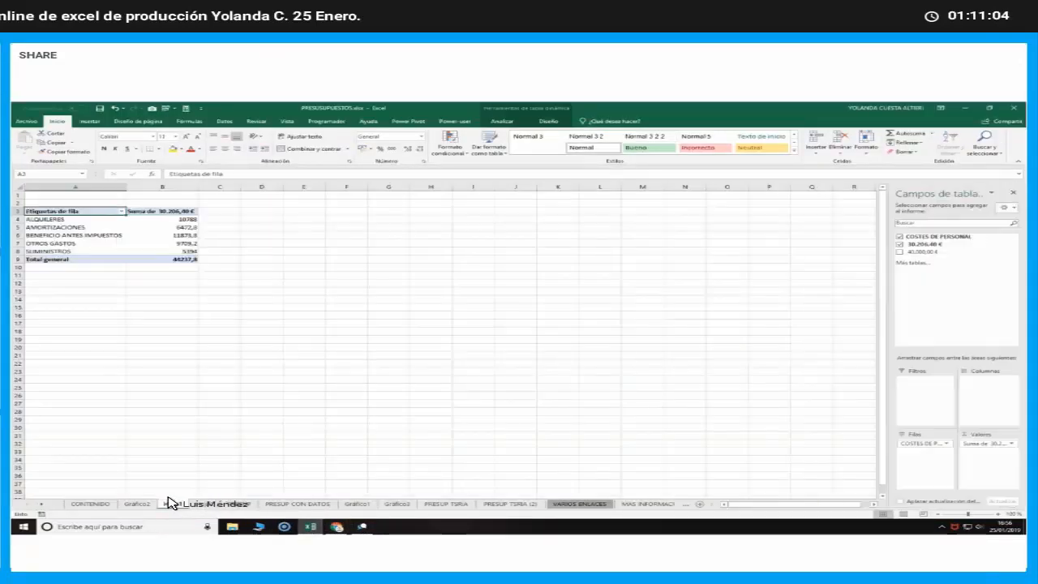
click(212, 504)
click(242, 504)
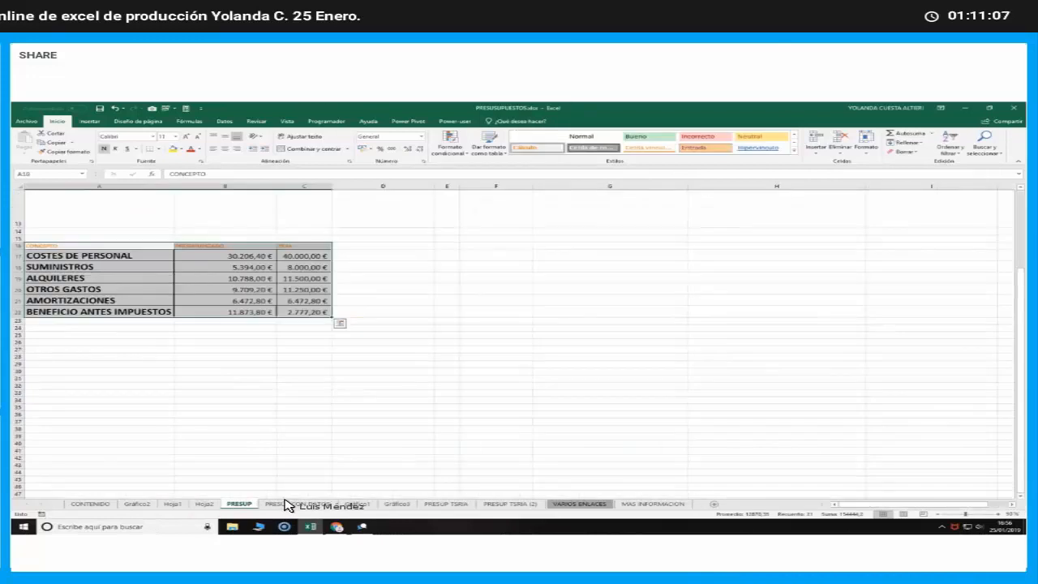
click(287, 503)
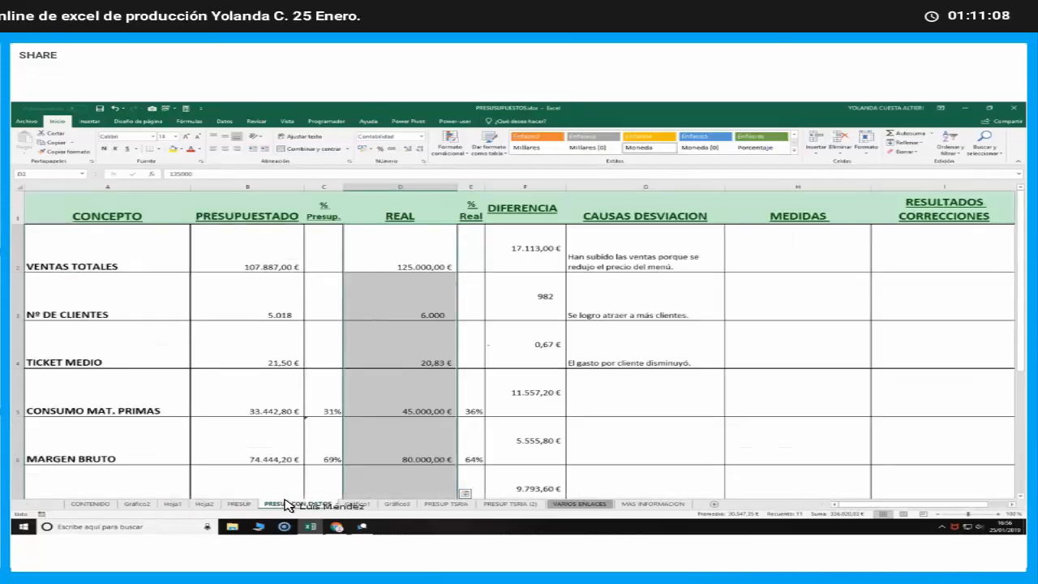
Compare the treasury budget on PRESUP TSRIA with the version on PRESUP TSRIA (2)
click(441, 503)
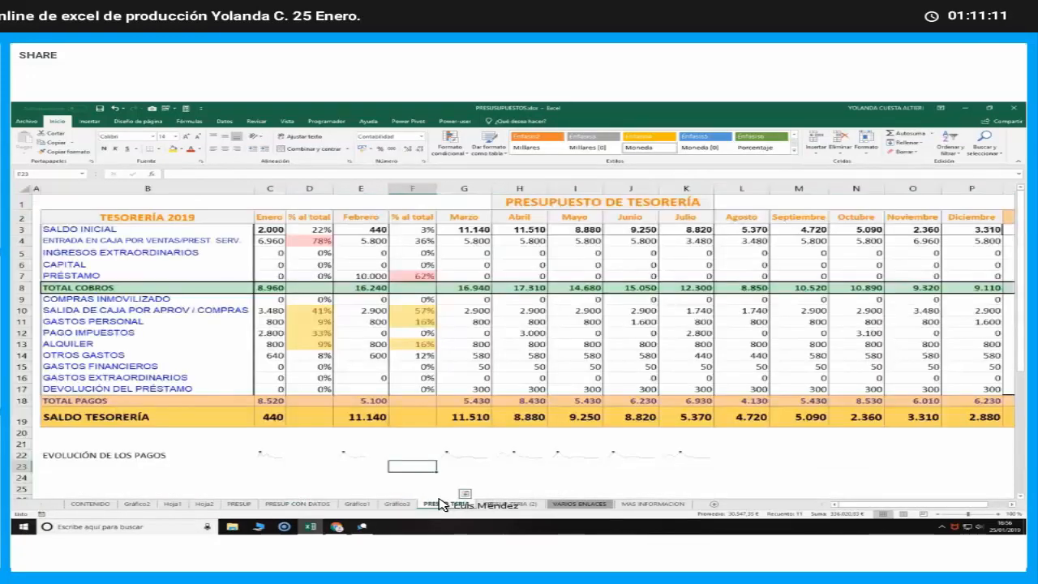
click(501, 504)
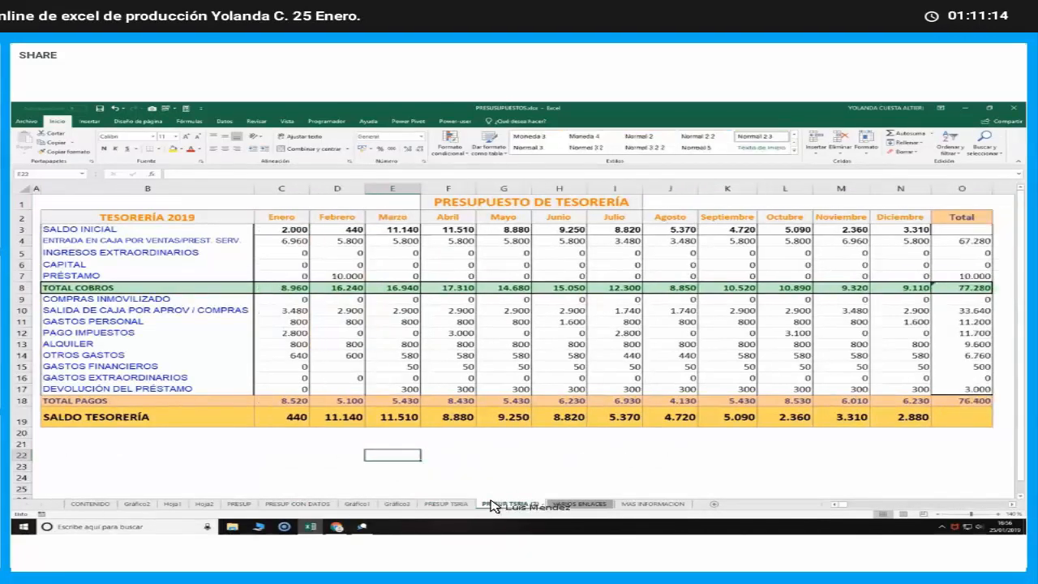
click(451, 504)
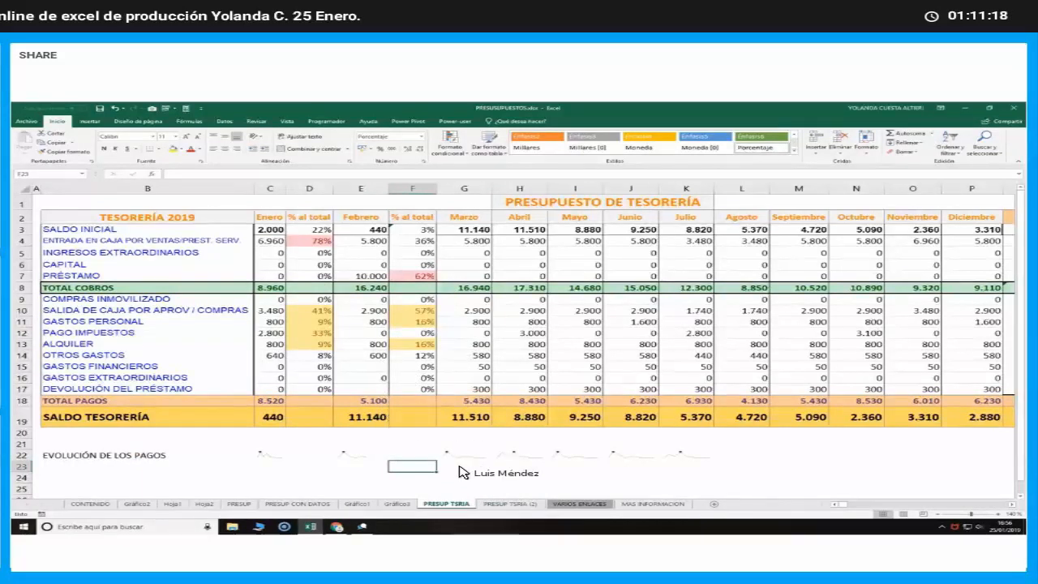
click(504, 504)
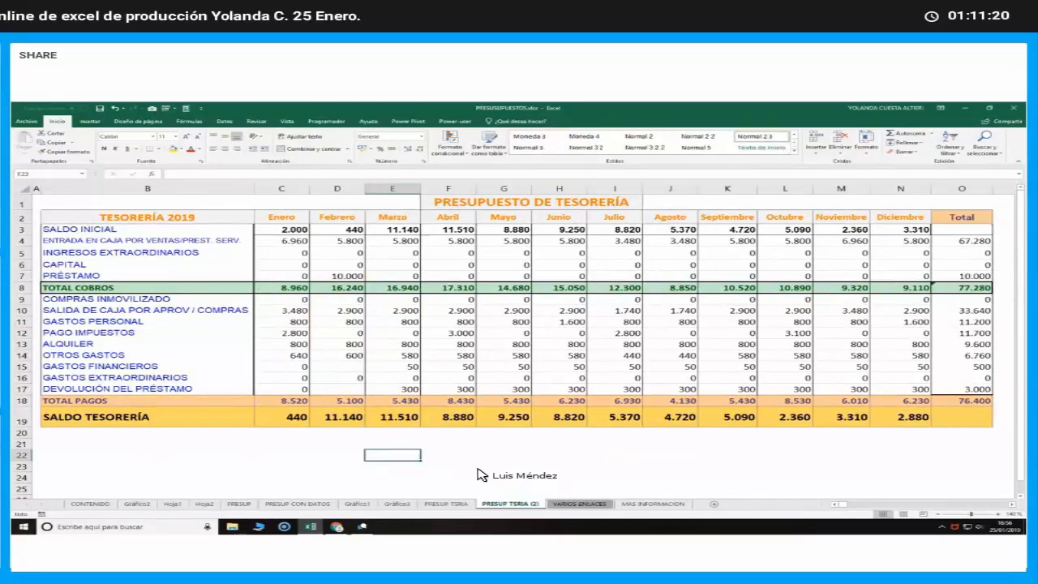
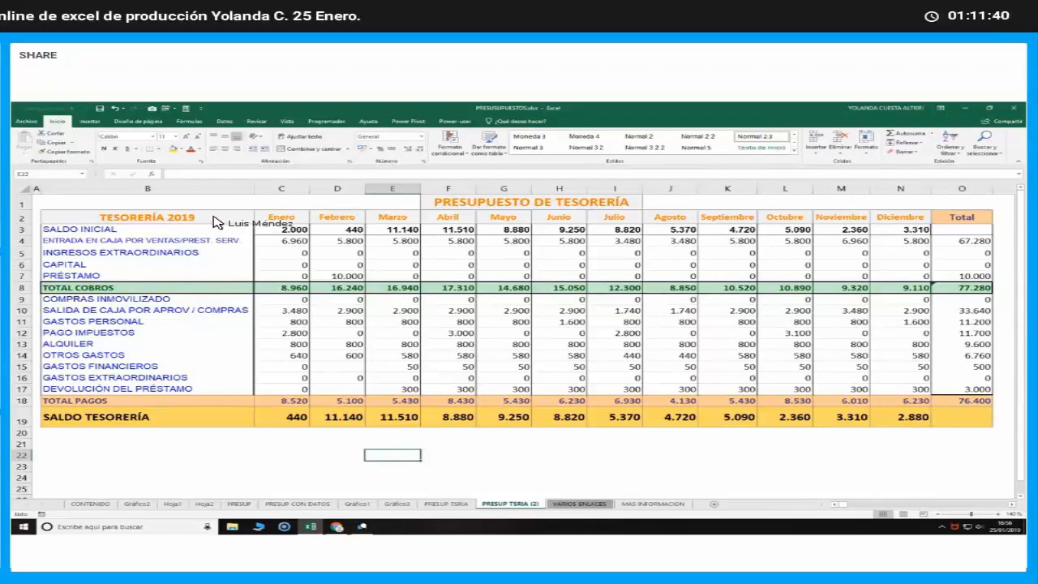
Insert a pivot table on a new worksheet from the treasury range B2:N7 of PRESUP TSRIA (2)
drag(214, 223, 450, 231)
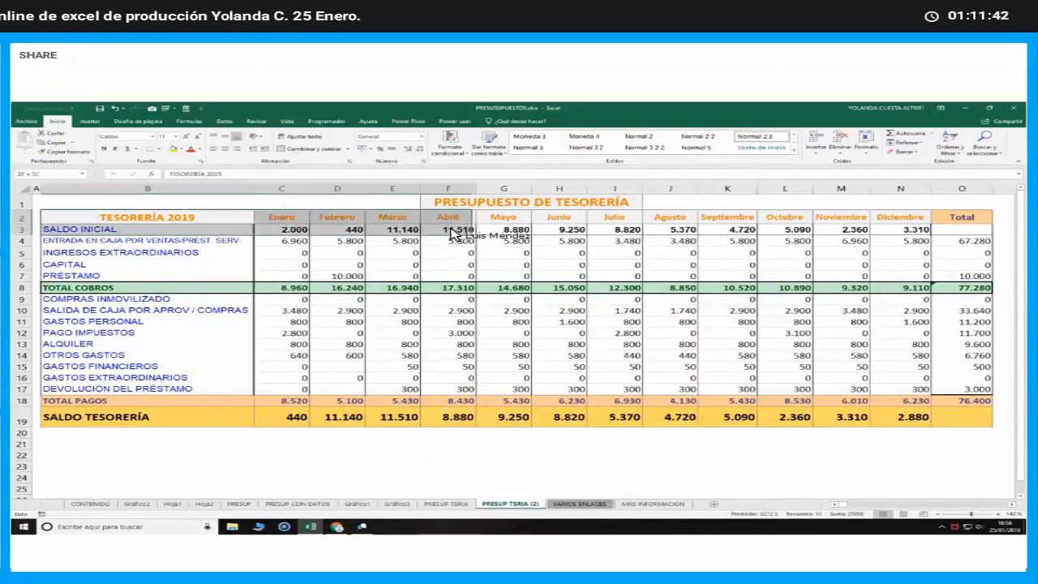
drag(686, 254, 882, 276)
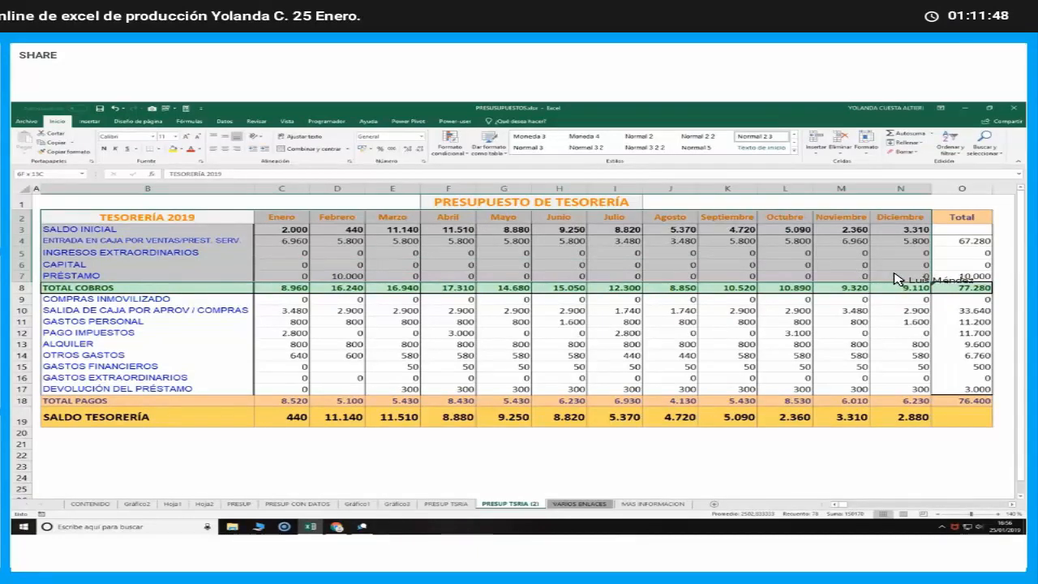
drag(893, 273, 892, 273)
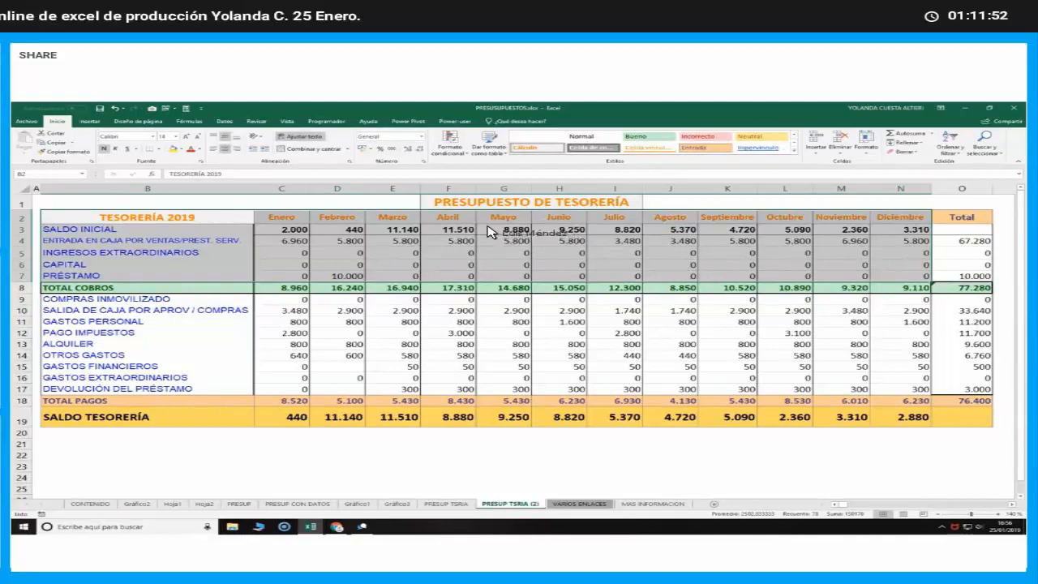
mouse_move(186, 221)
mouse_down()
mouse_move(898, 266)
mouse_move(899, 276)
mouse_up()
drag(185, 218, 903, 274)
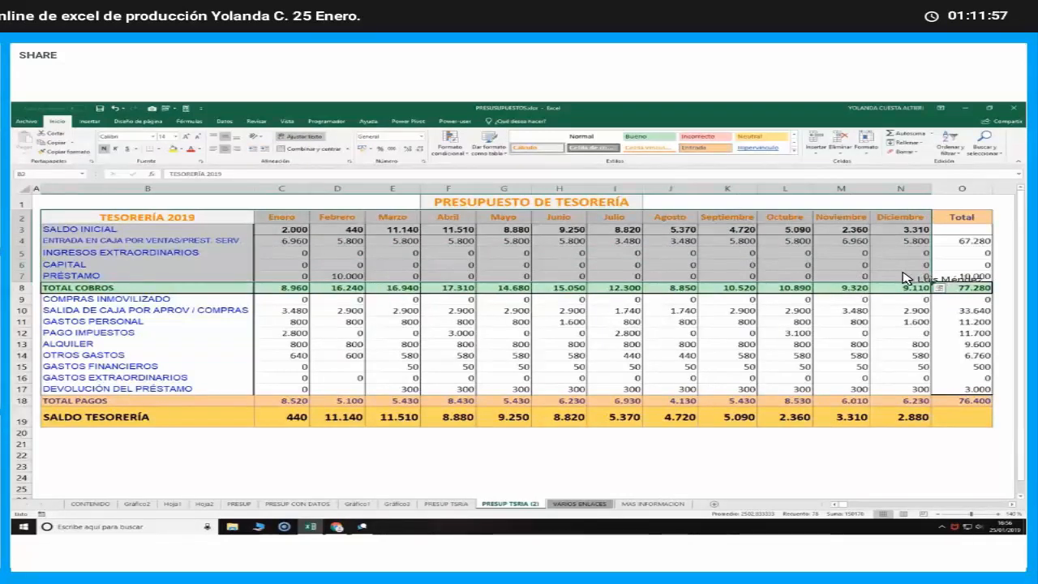
click(90, 121)
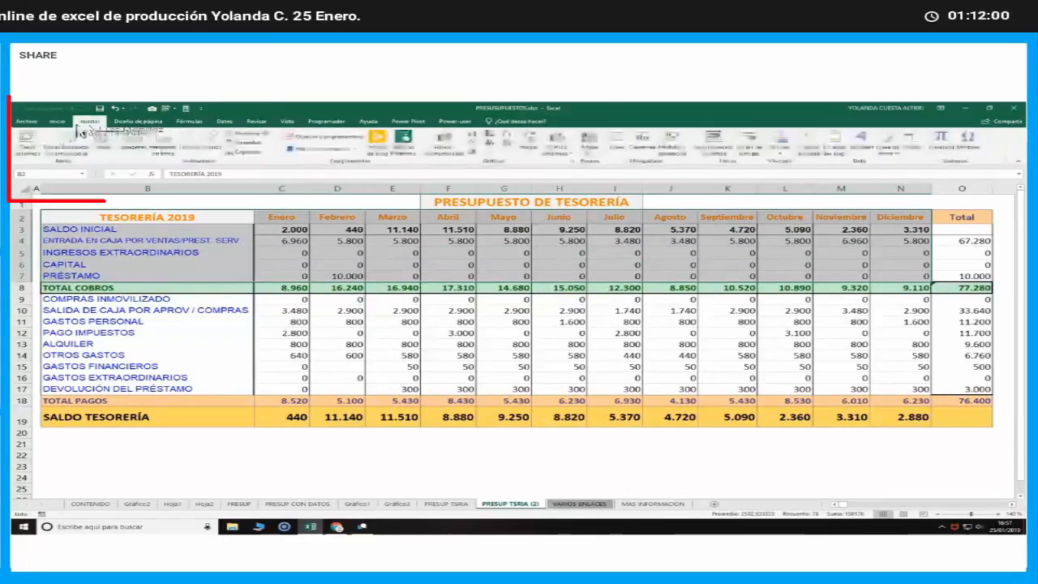
click(27, 147)
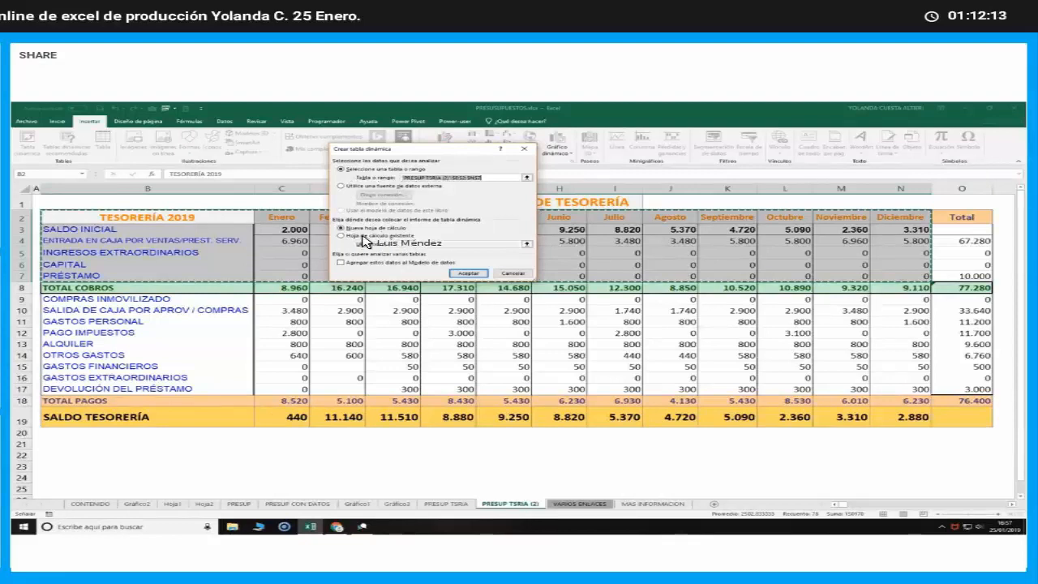
click(456, 274)
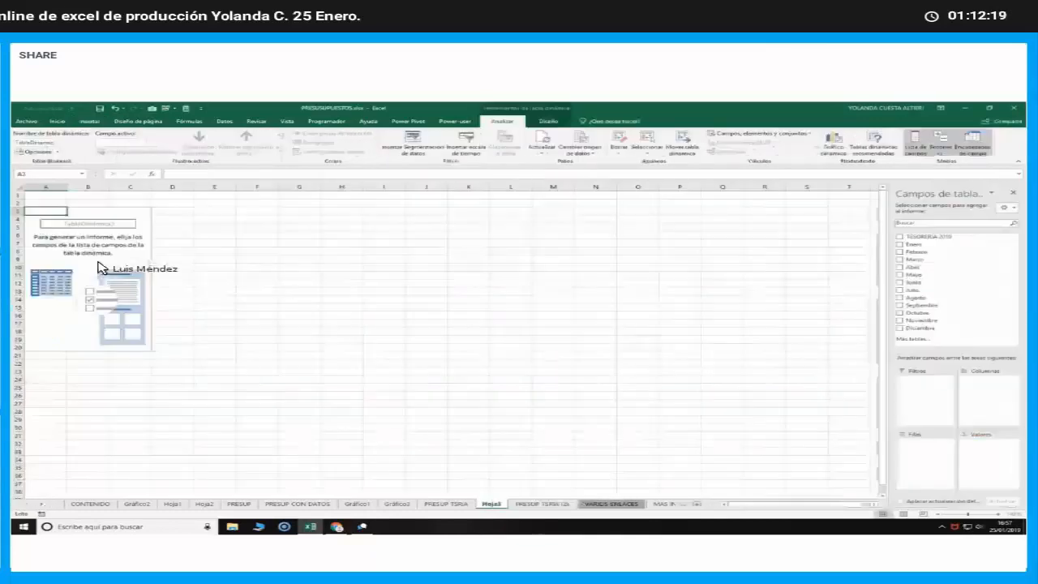
Build the pivot table with TESORERÍA 2019 as rows and the sums of Enero, Febrero and Marzo as values
click(91, 260)
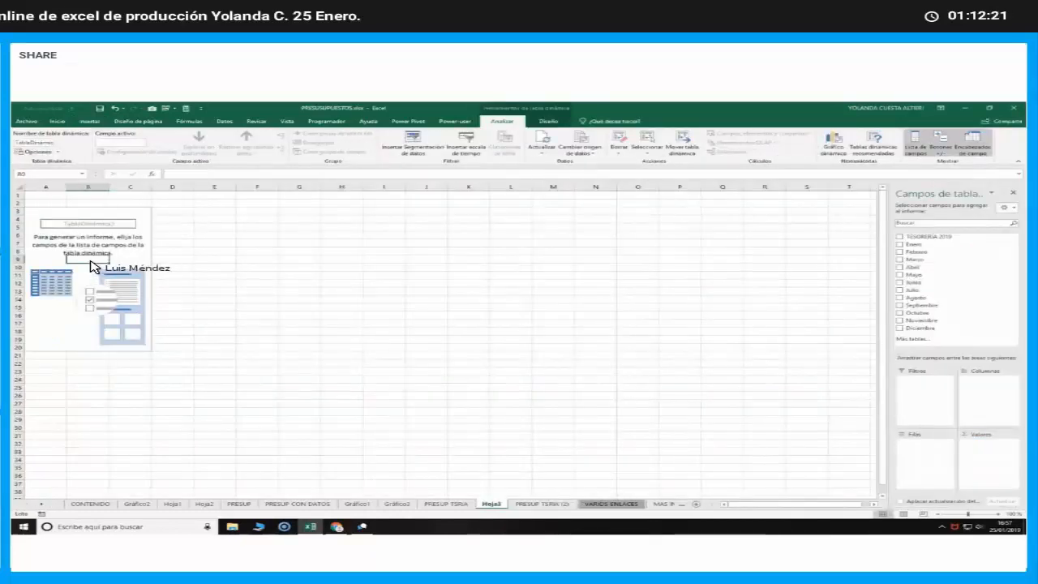
click(136, 259)
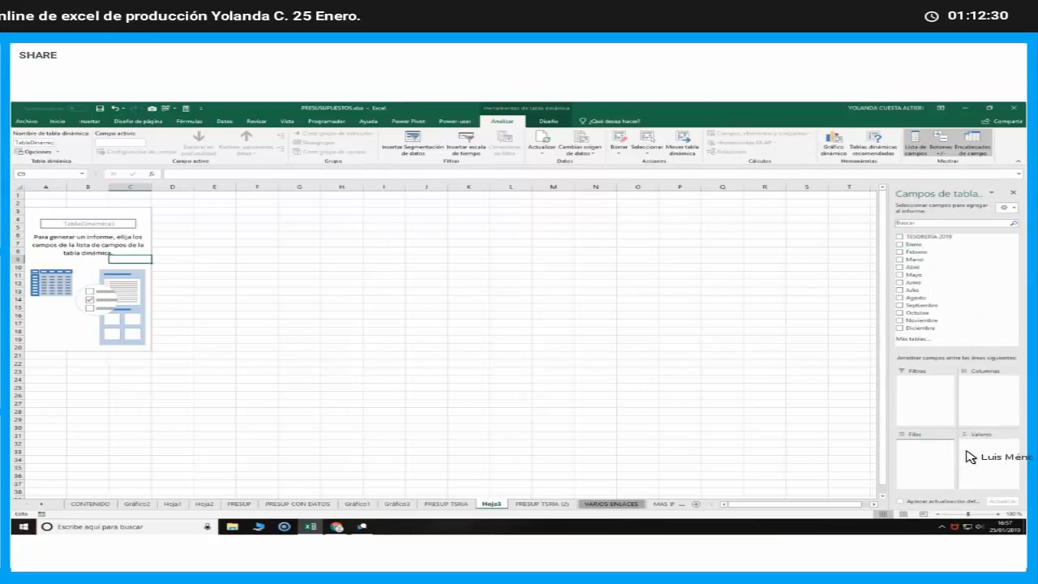
drag(914, 244, 977, 458)
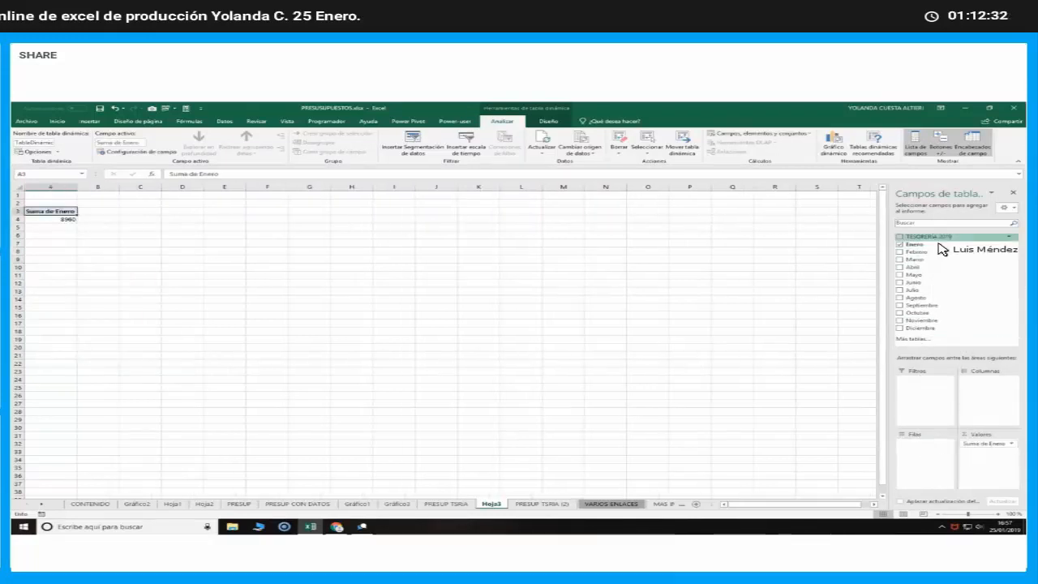
drag(930, 340, 935, 472)
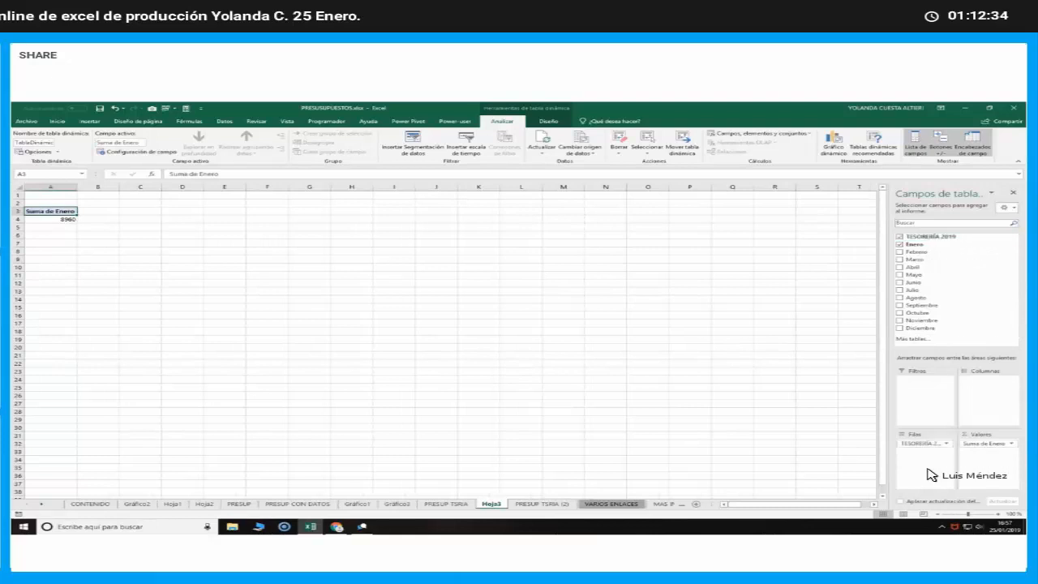
click(913, 251)
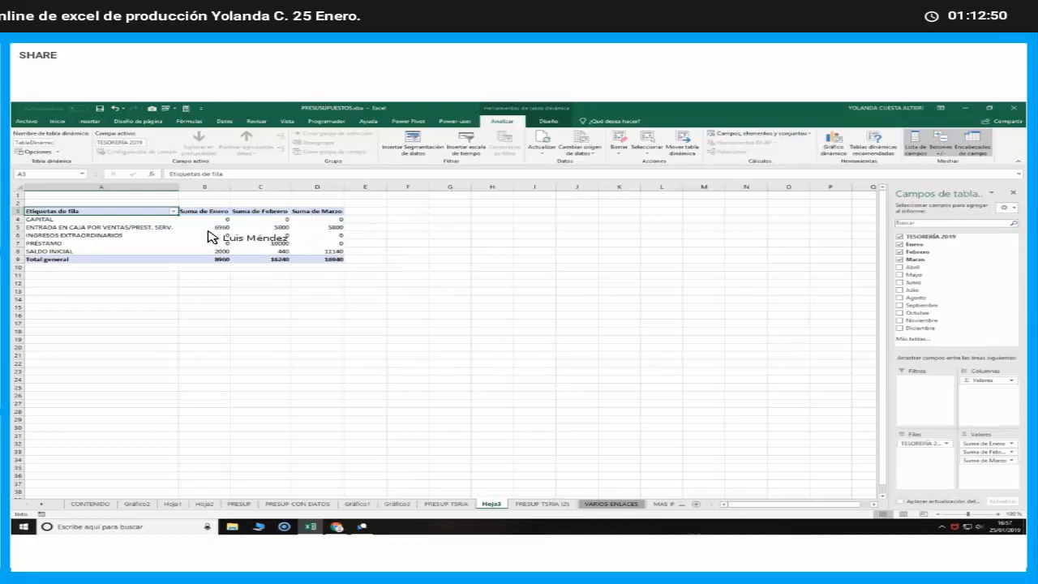
Insert a clustered column pivot chart, place it beside the pivot table and enlarge it to about 8.41 by 17.19 cm
click(130, 294)
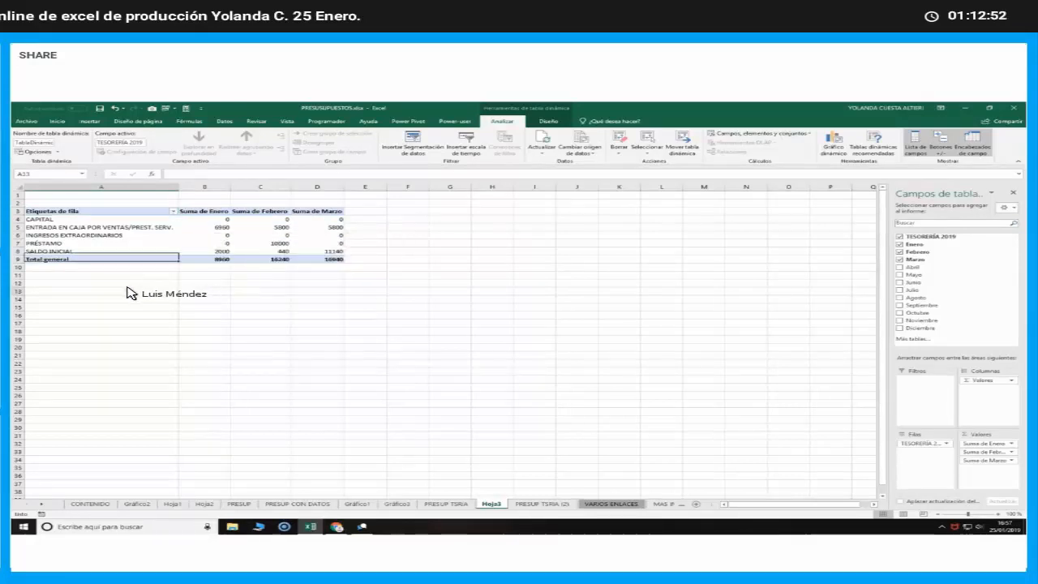
click(136, 237)
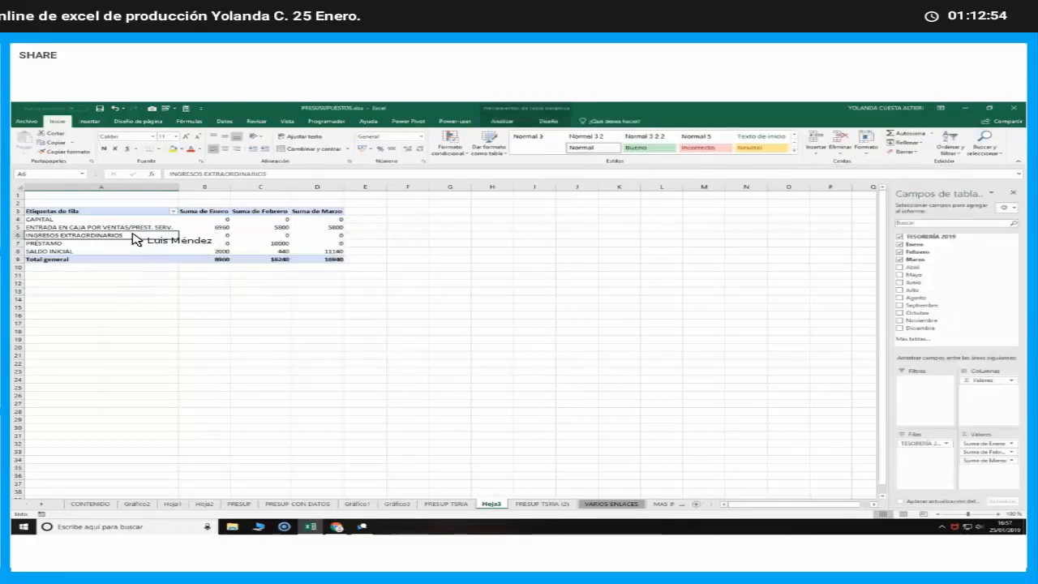
click(503, 123)
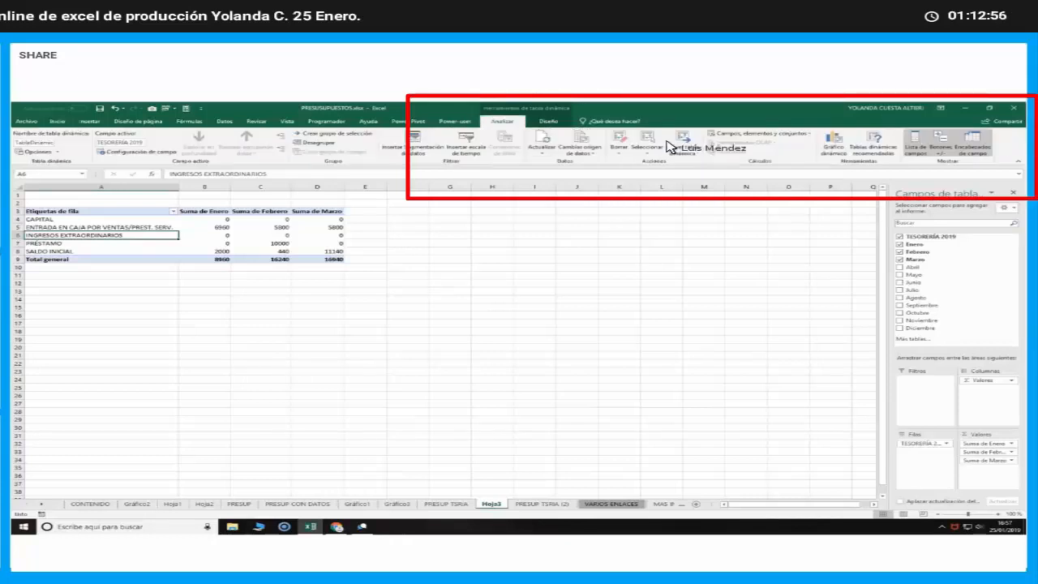
click(835, 149)
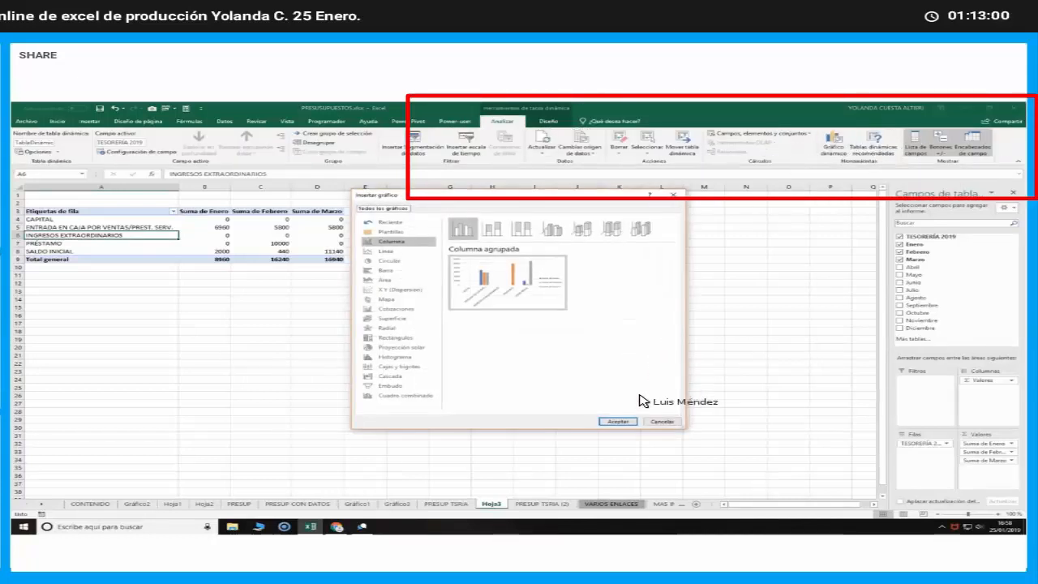
click(622, 423)
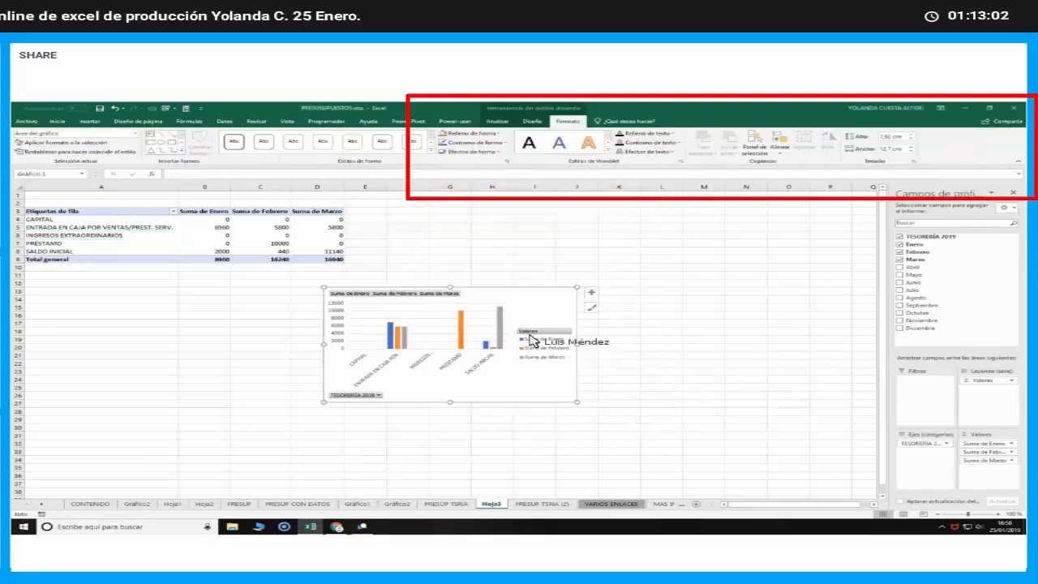
drag(505, 299, 581, 208)
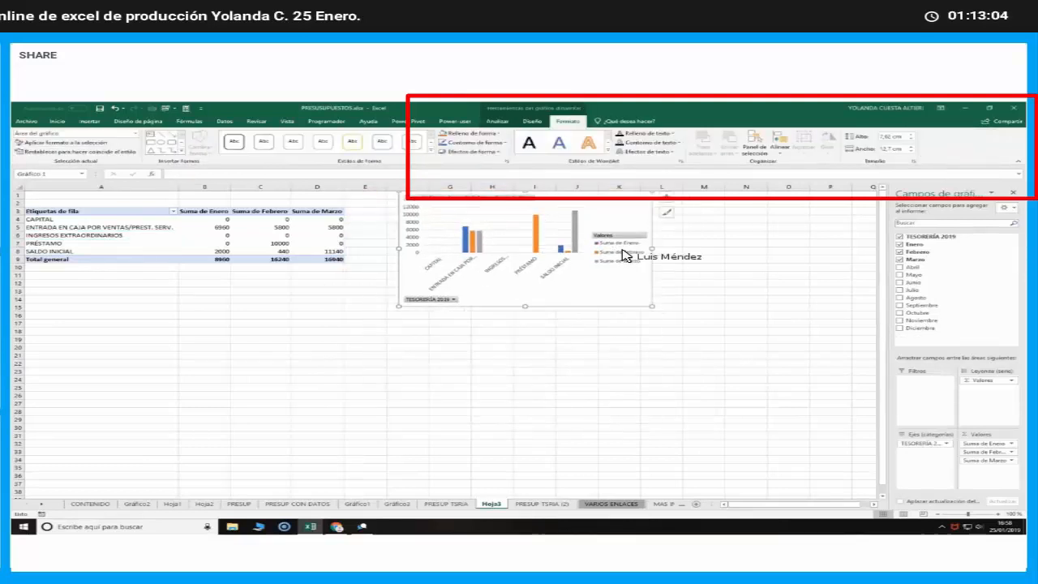
drag(657, 311, 745, 322)
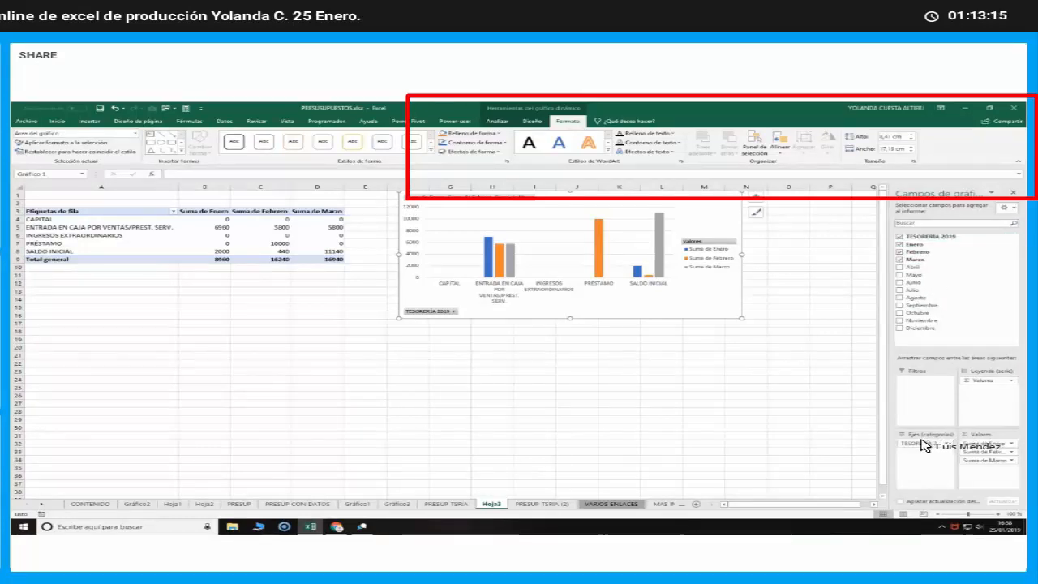
Remove TESORERÍA 2019 from the chart's axis and replace the Enero, Febrero and Marzo values with Abril, Mayo and Junio
drag(922, 444, 965, 373)
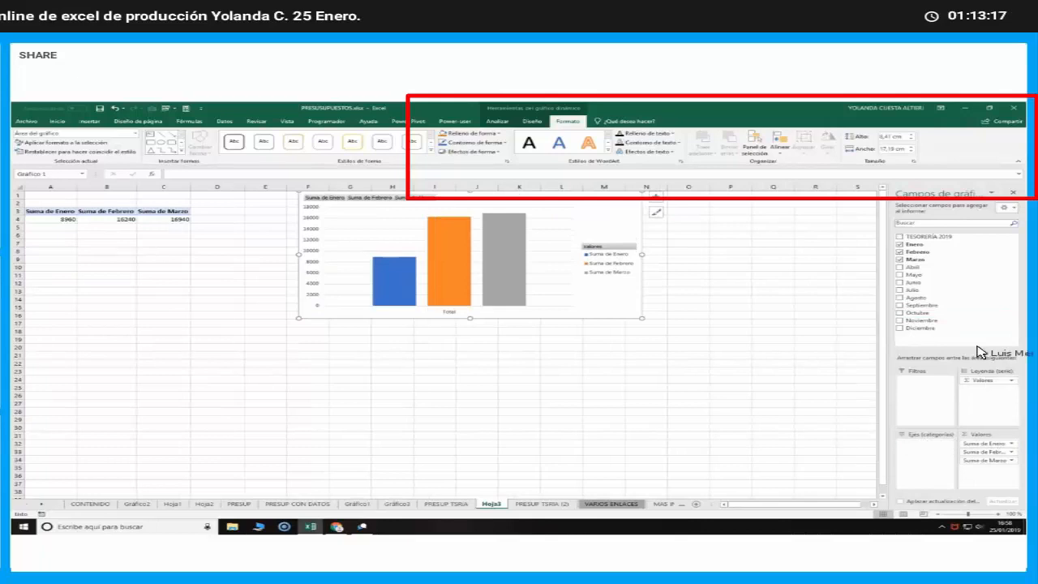
drag(981, 444, 960, 346)
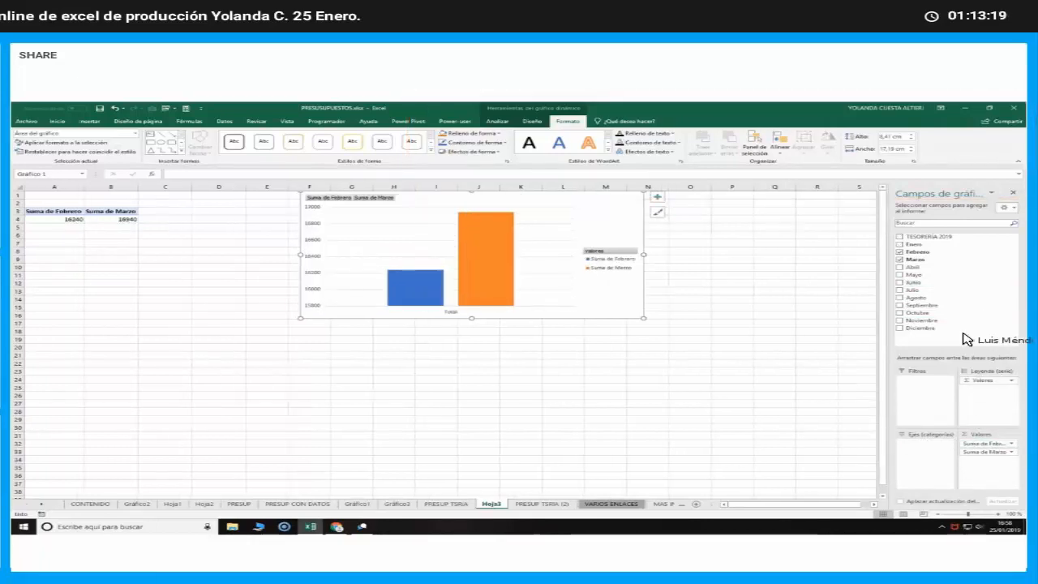
drag(978, 444, 960, 340)
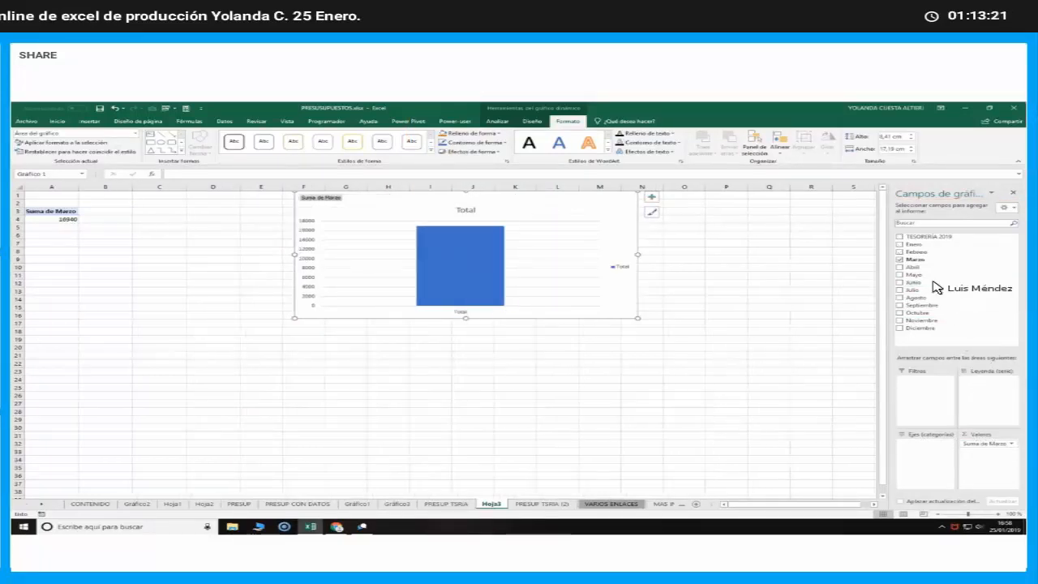
click(900, 259)
click(900, 267)
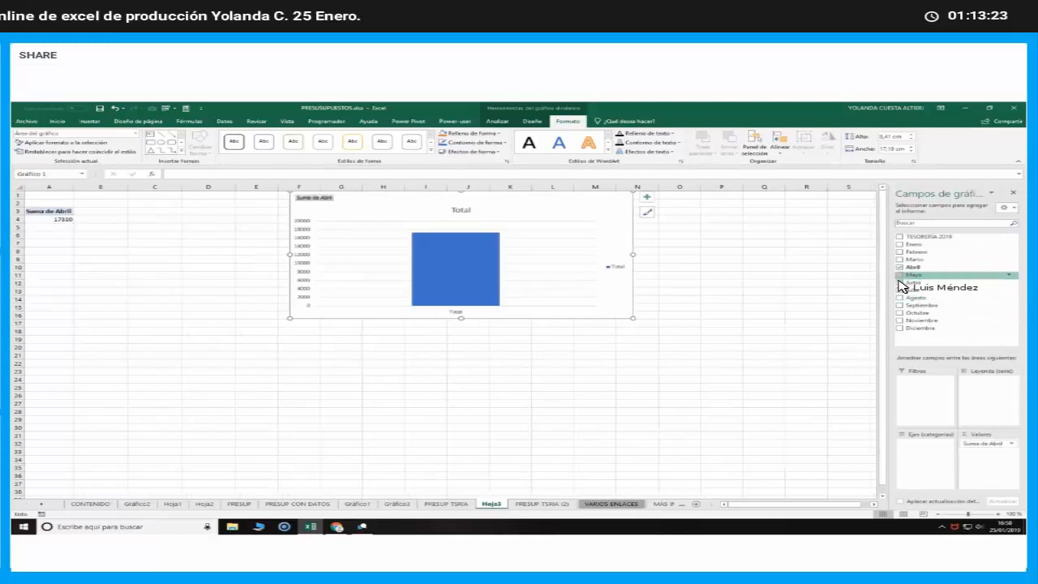
click(900, 274)
click(900, 281)
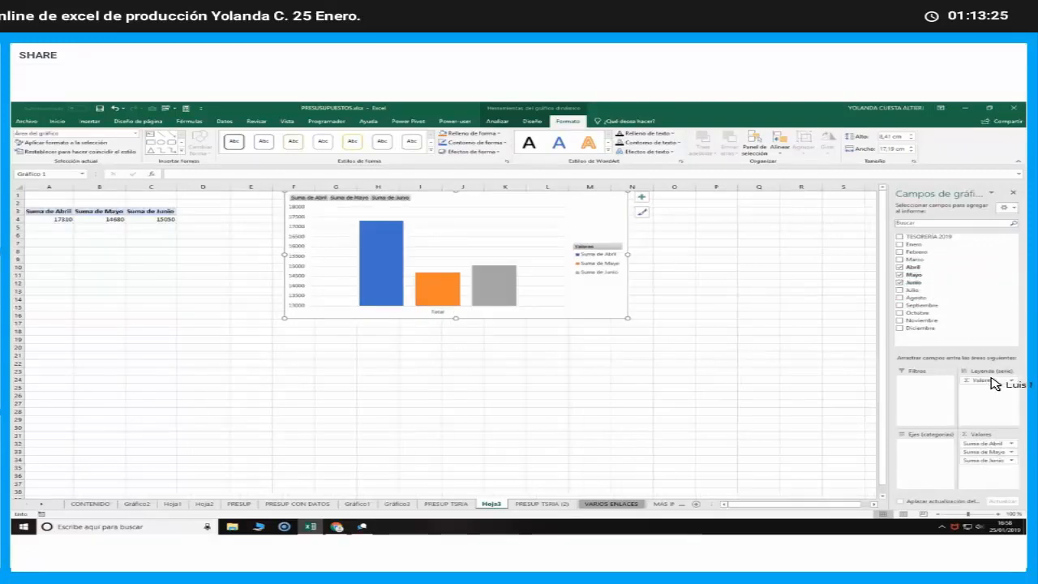
Add TESORERÍA 2019 as the pivot chart's axis category field and deselect the chart
drag(932, 443, 925, 255)
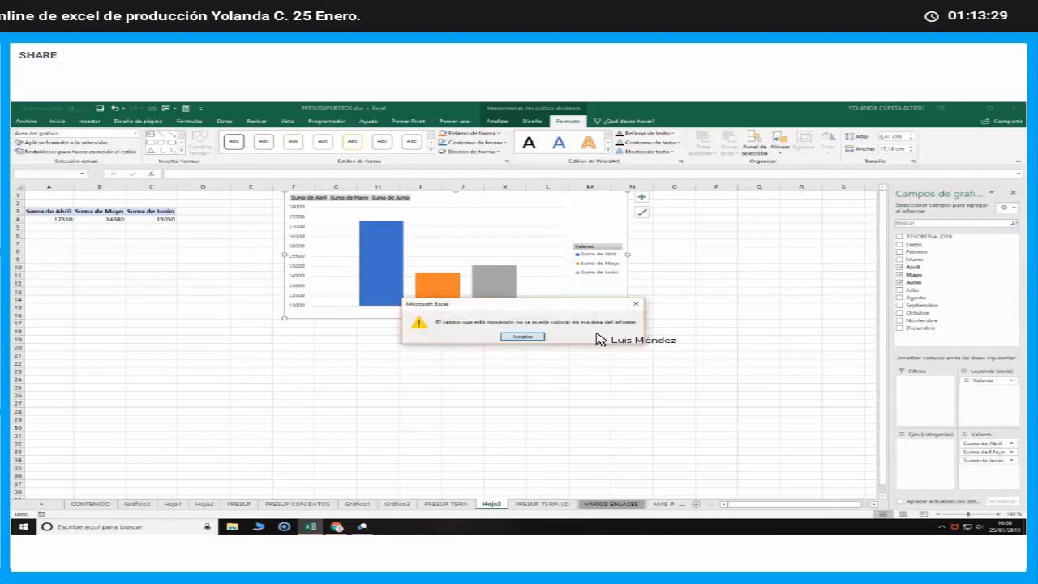
click(523, 336)
drag(924, 236, 923, 451)
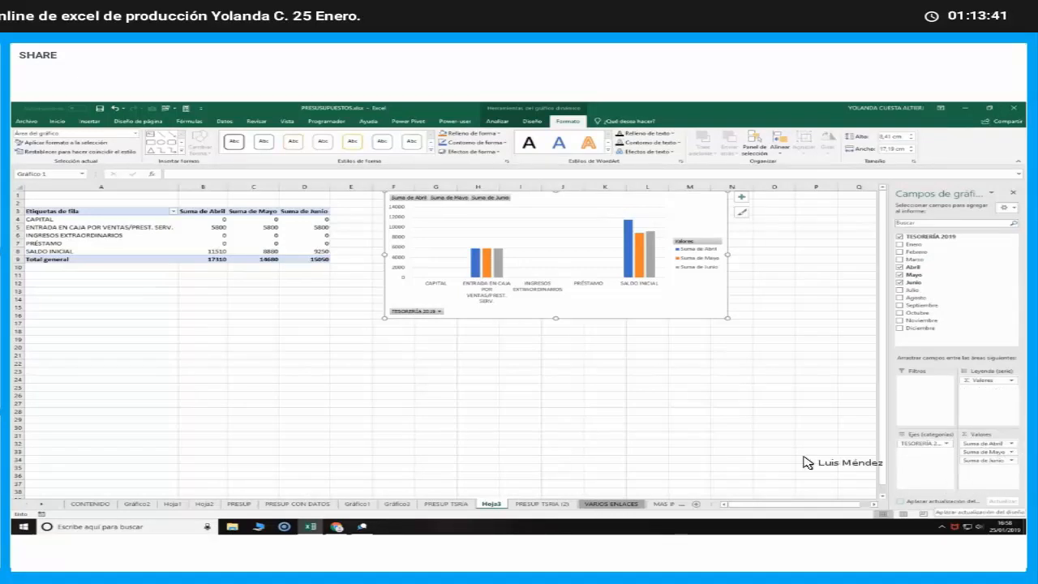
click(537, 405)
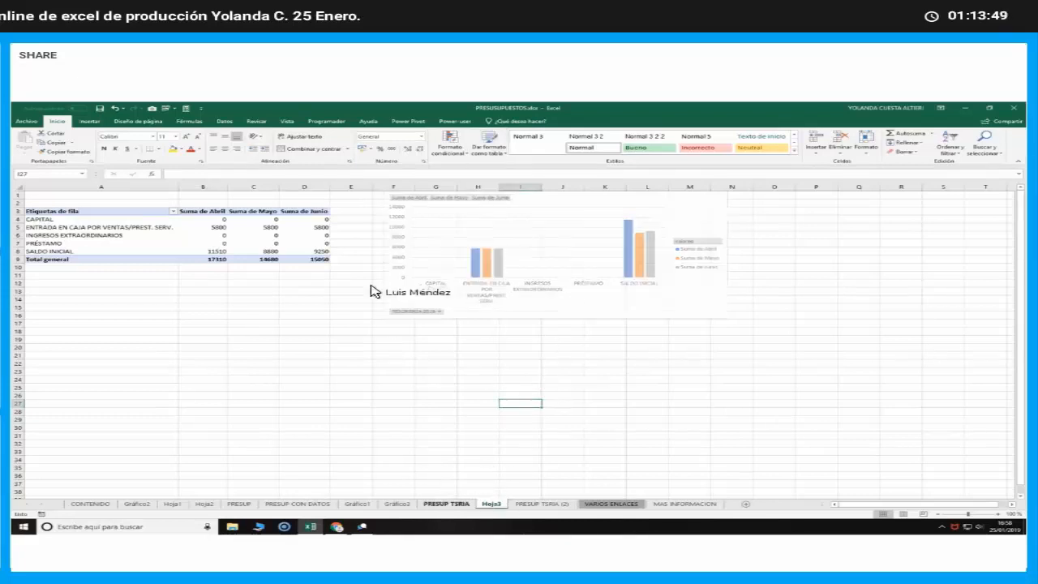
Review PRESUP TSRIA and Hoja3, then highlight the payment rows B9:N17 on PRESUP TSRIA (2) as another possible data range
click(446, 504)
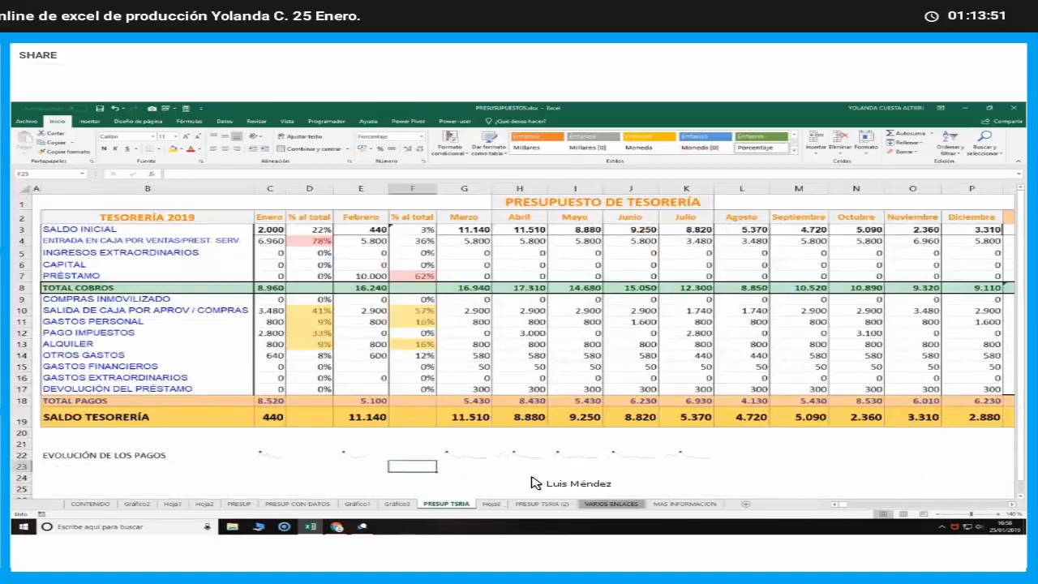
click(492, 504)
key(ctrl+Page_Down)
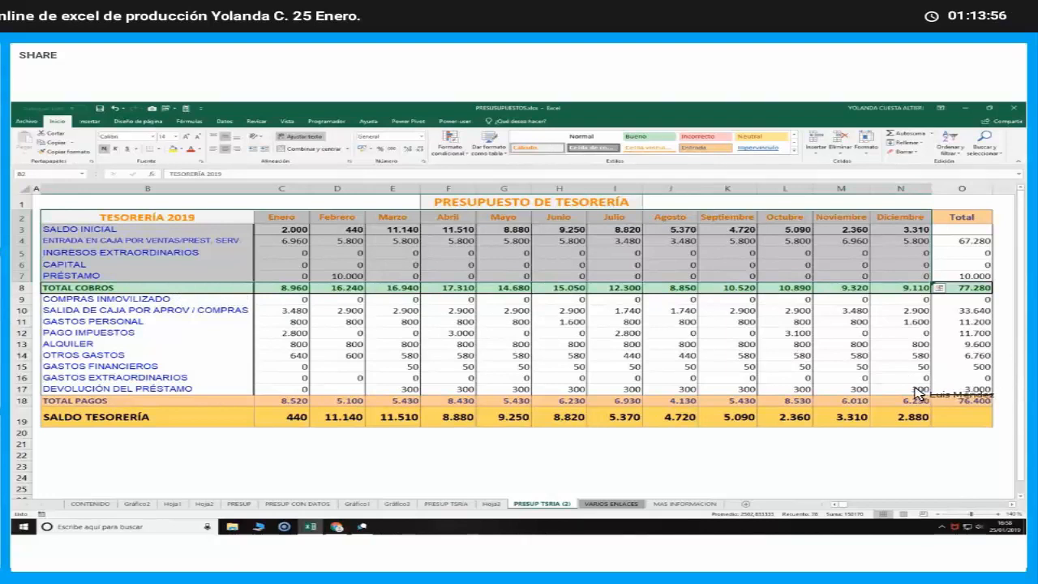
drag(49, 298, 920, 391)
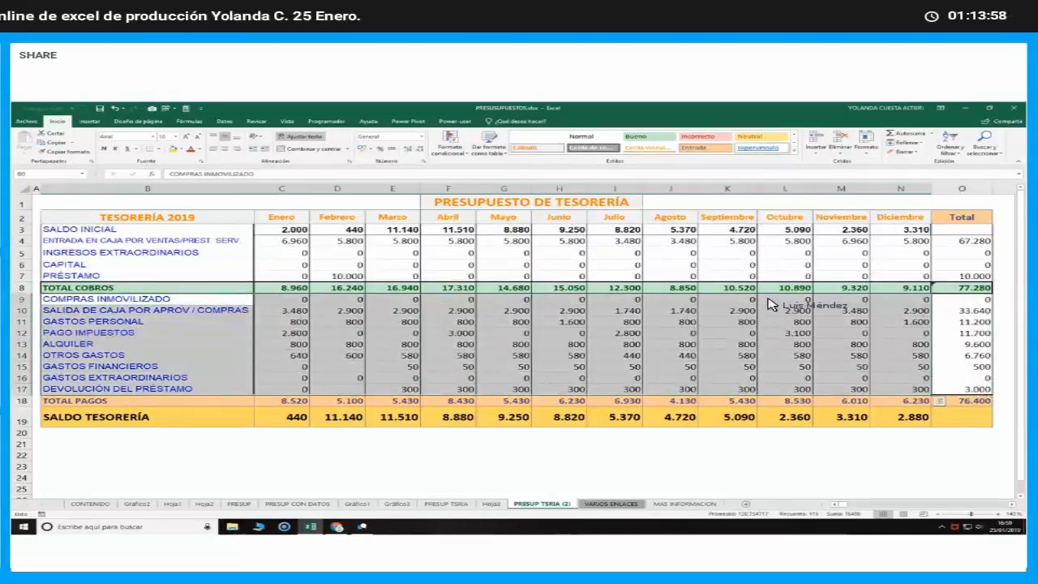
drag(728, 321, 784, 299)
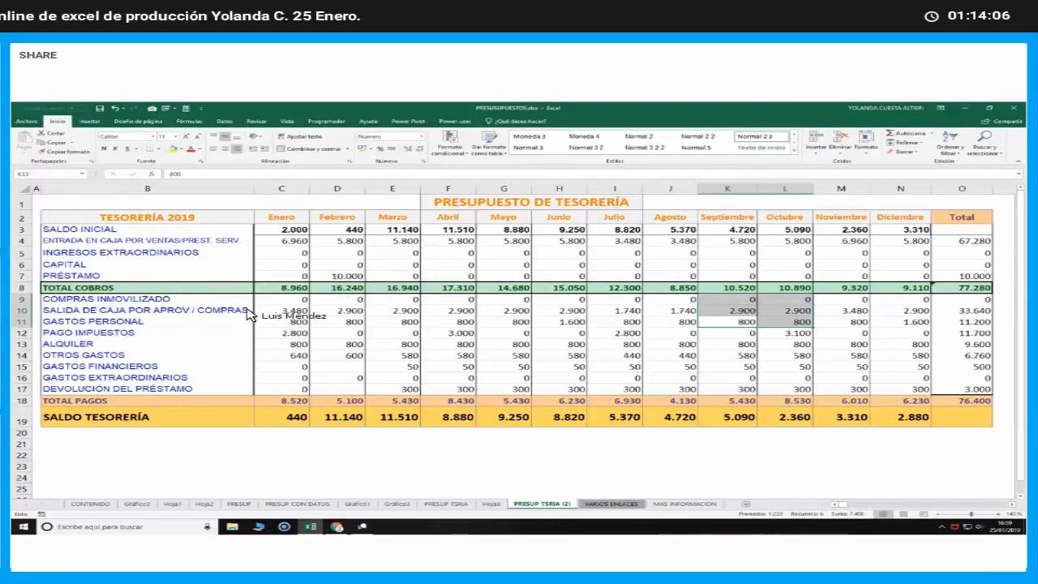
Point out the COMPRAS INMOVILIZADO row and TESORERÍA 2019 heading, then switch to the GetResponse webinar in Chrome to check the chat
click(215, 301)
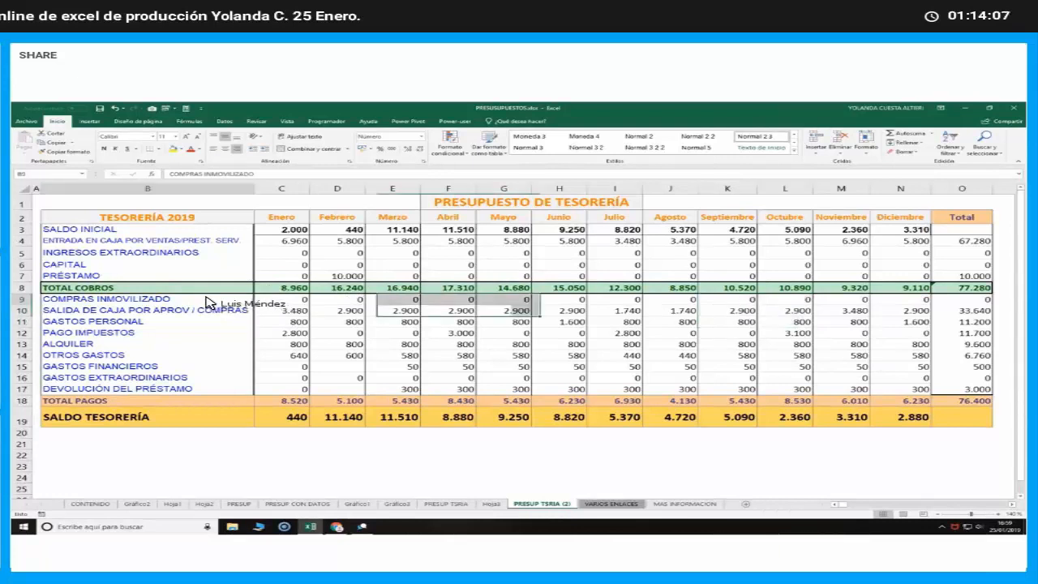
click(220, 218)
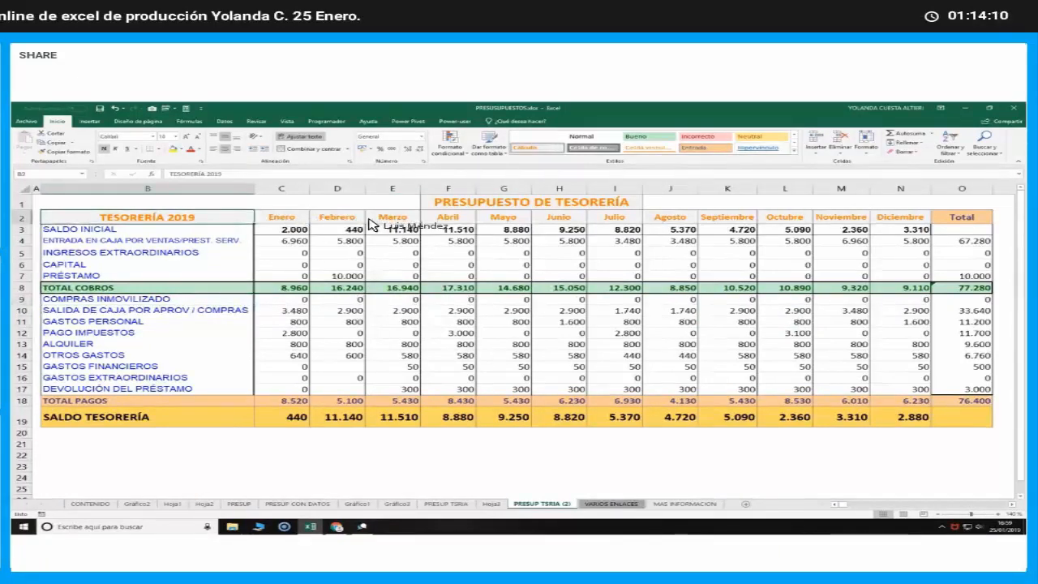
click(386, 435)
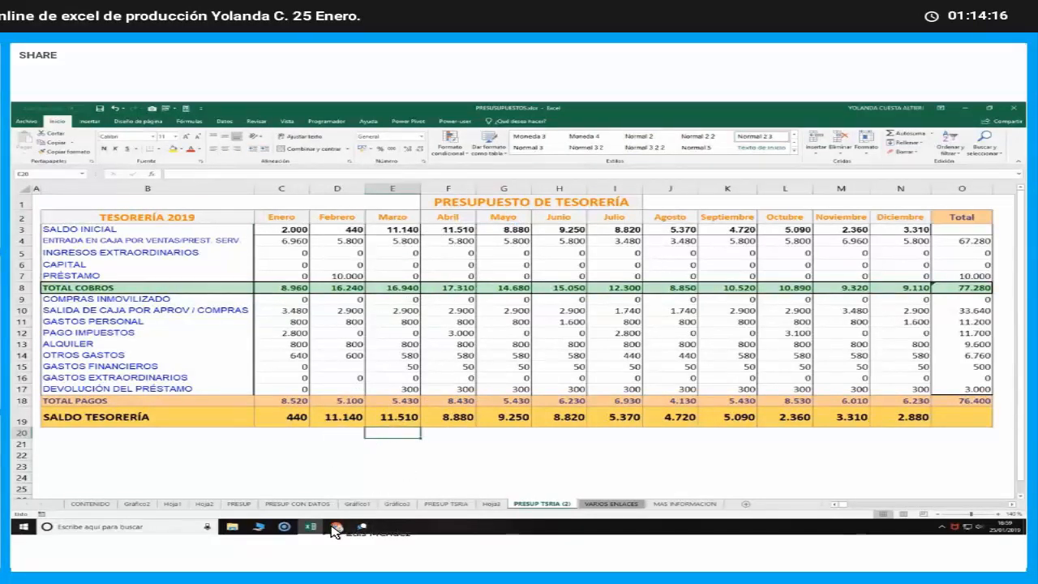
click(337, 526)
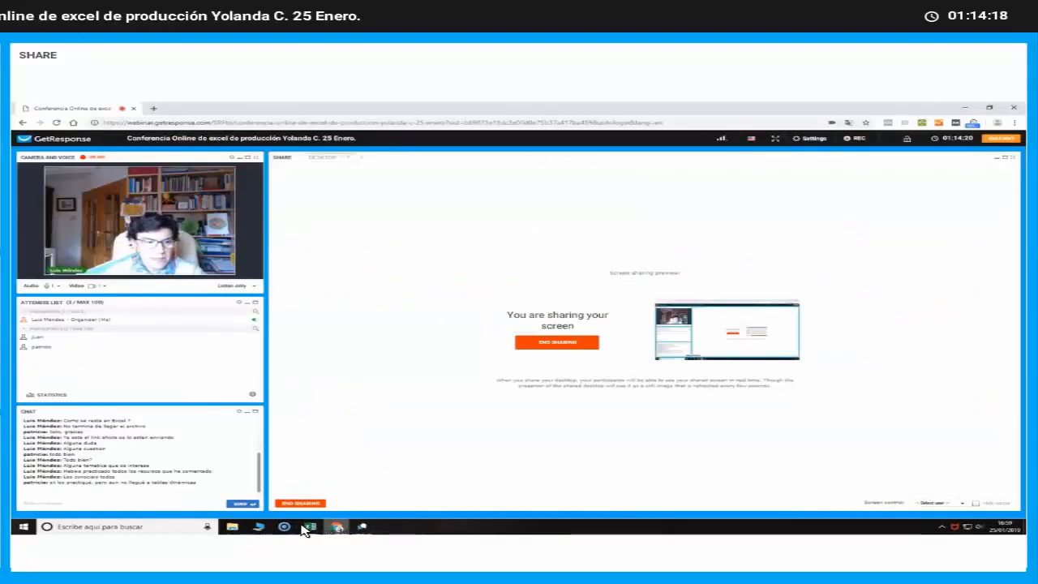
Return from the webinar chat to the budget workbook in Excel and go from CONTENIDO to the PRESUP sheet
click(141, 504)
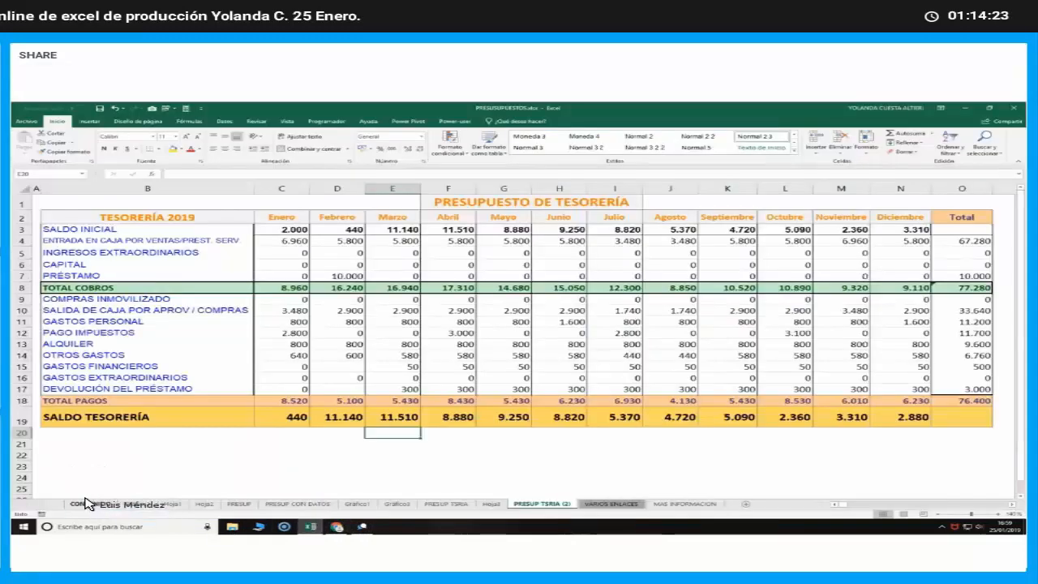
click(88, 503)
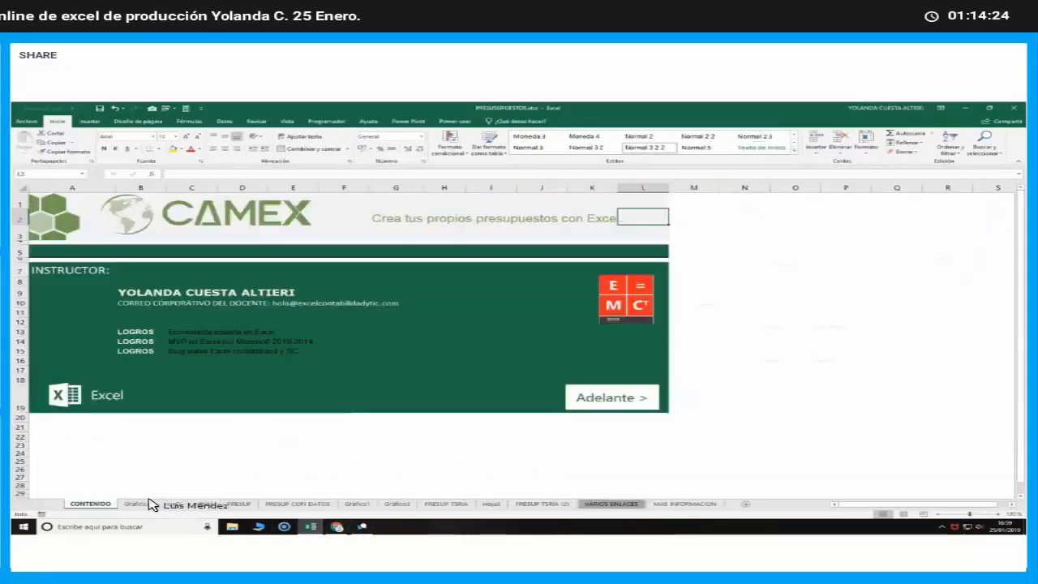
click(241, 503)
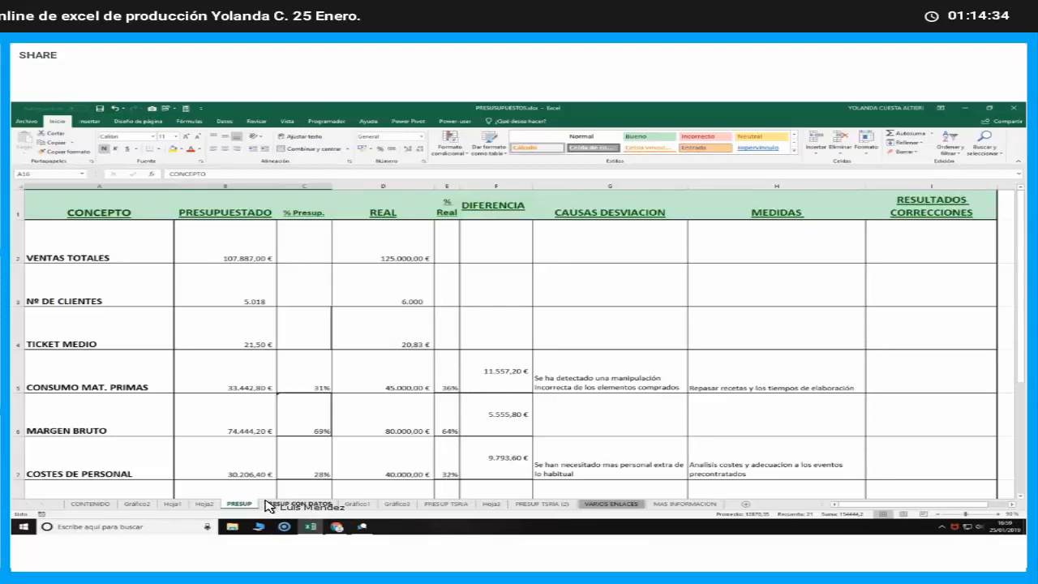
click(233, 505)
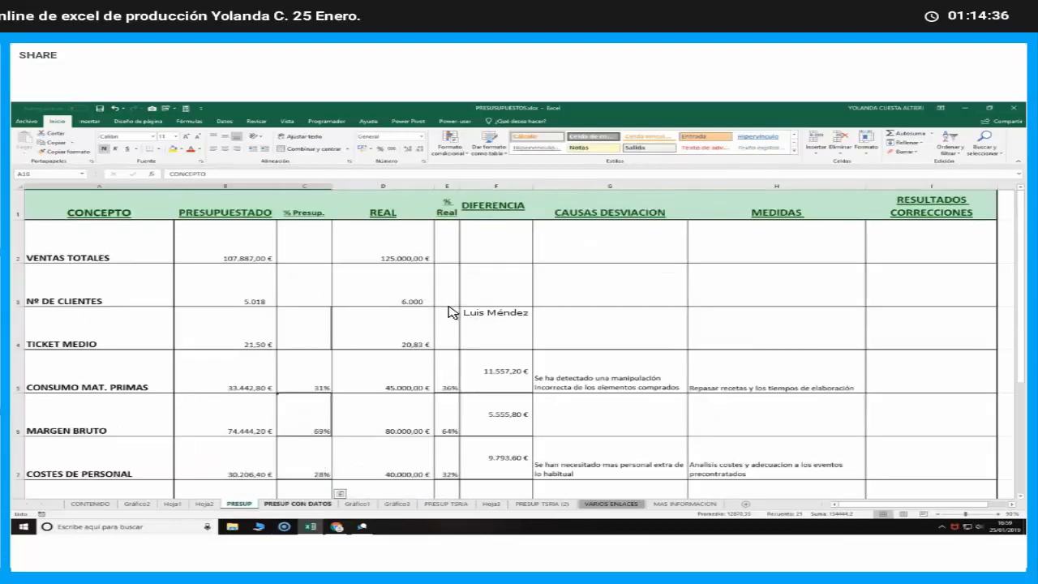
key(ctrl+Page_Down)
key(ctrl+Page_Up)
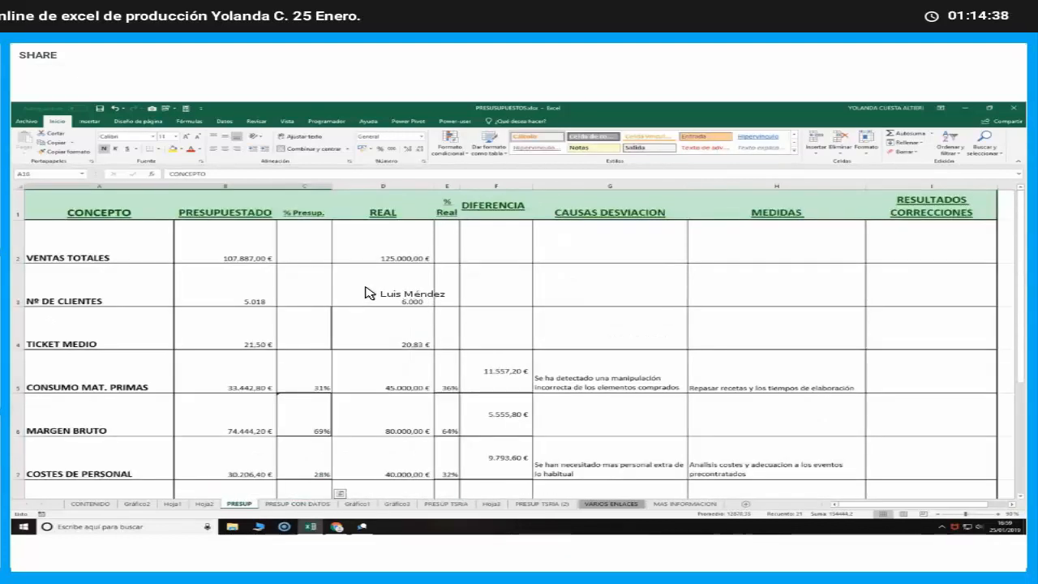
Inspect the PRESUPUESTADO cells for Nº DE CLIENTES, CONSUMO MAT. PRIMAS, MARGEN BRUTO and BENEFICIO ANTES IMPUESTOS
click(224, 283)
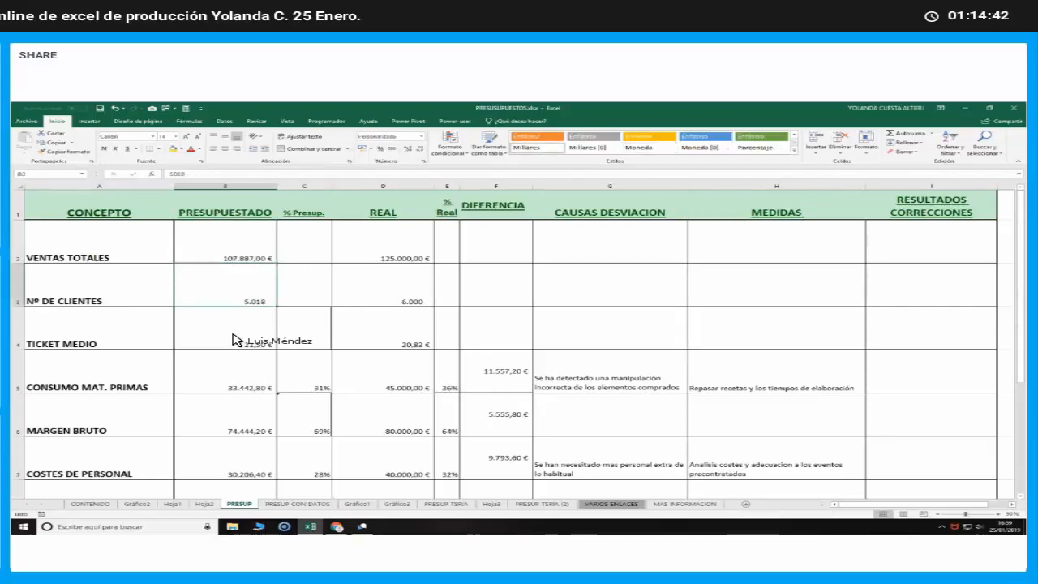
click(244, 386)
click(234, 424)
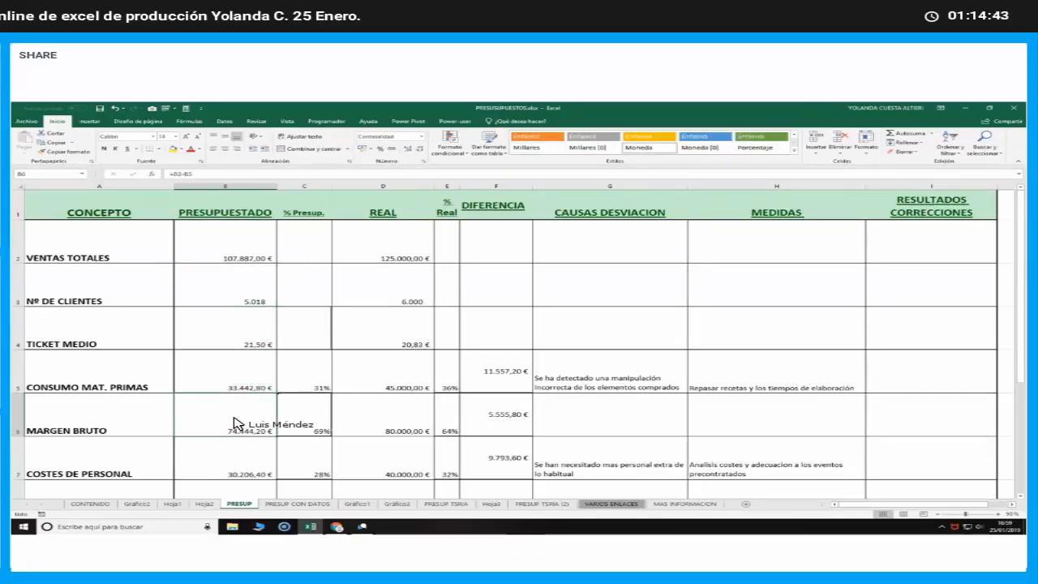
scroll(234, 424, down, 2)
click(234, 424)
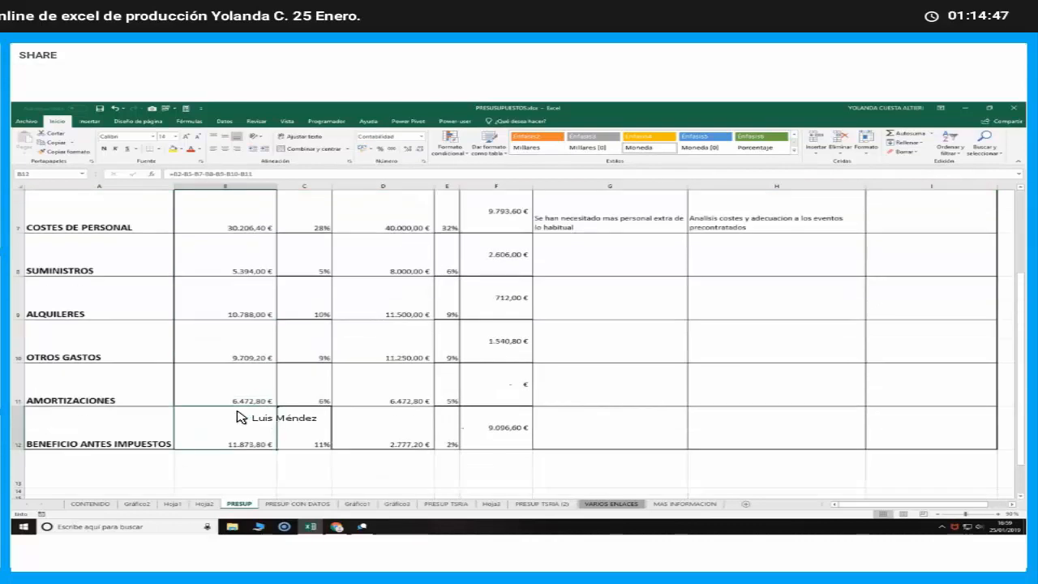
scroll(237, 413, up, 2)
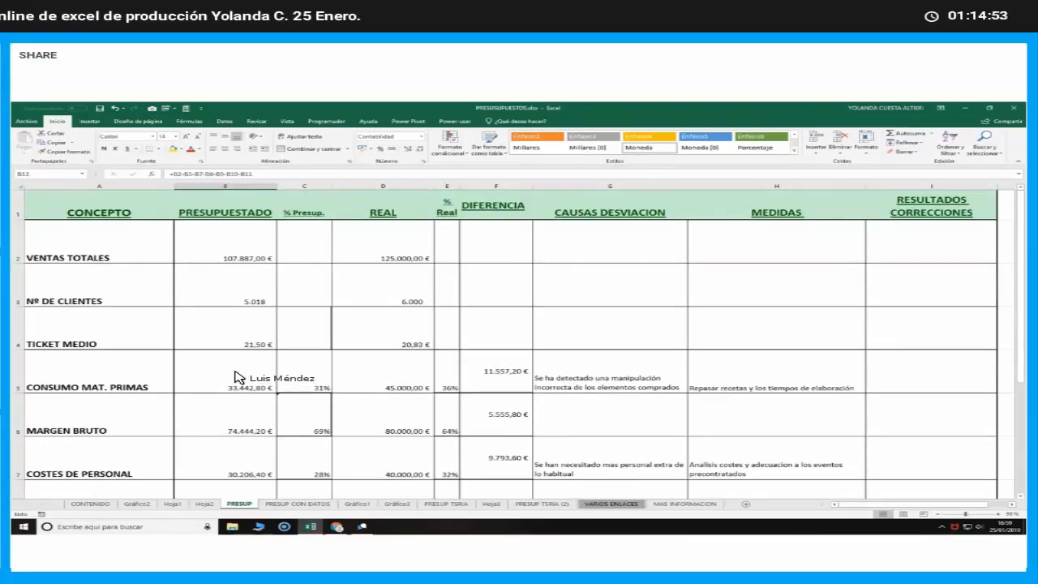
Compare the budgeted raw material and TICKET MEDIO cells with the REAL formulas for TICKET MEDIO and MARGEN BRUTO
click(237, 377)
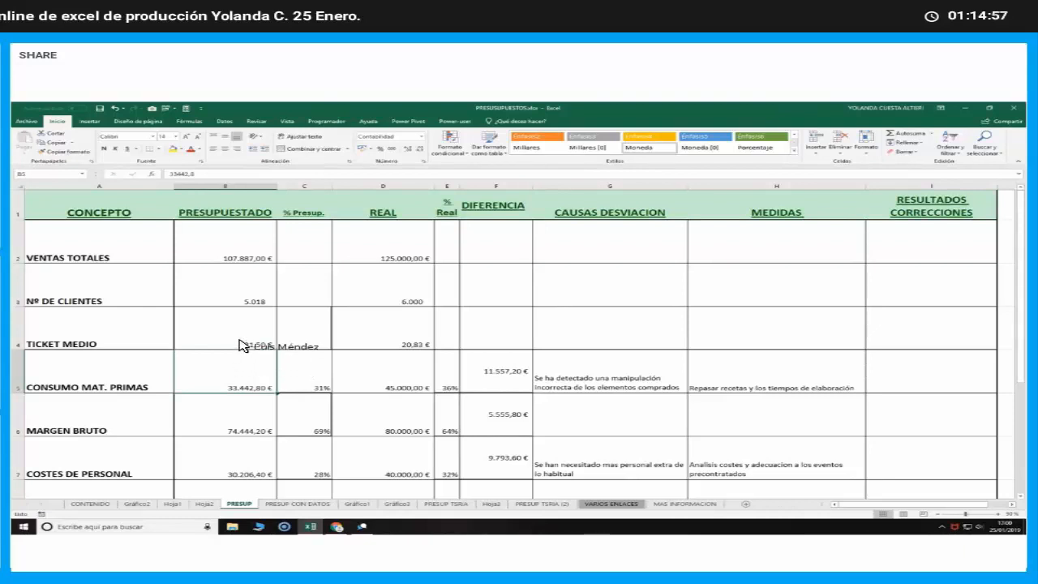
click(240, 345)
scroll(240, 346, down, 6)
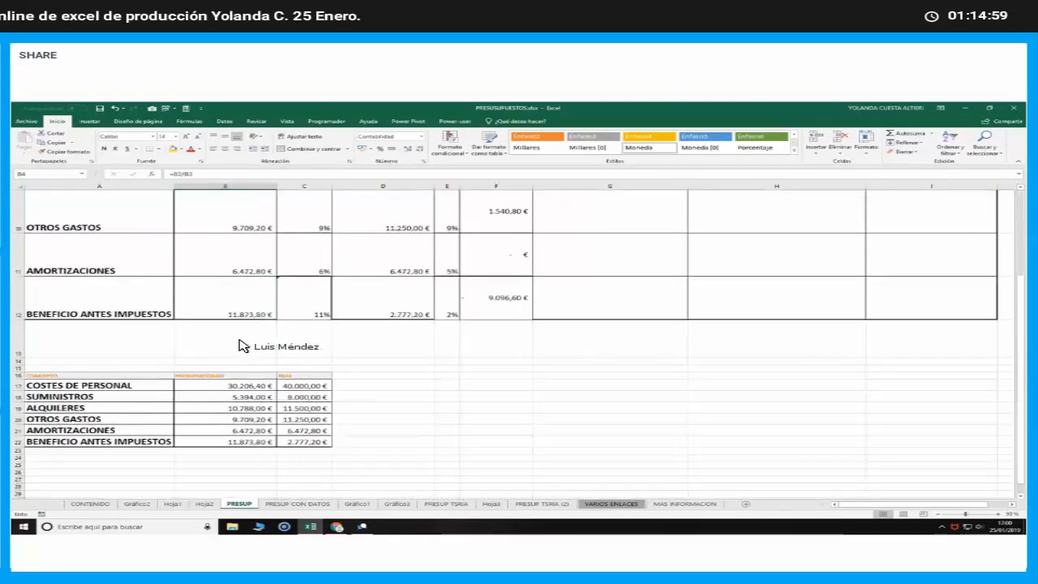
scroll(240, 346, up, 6)
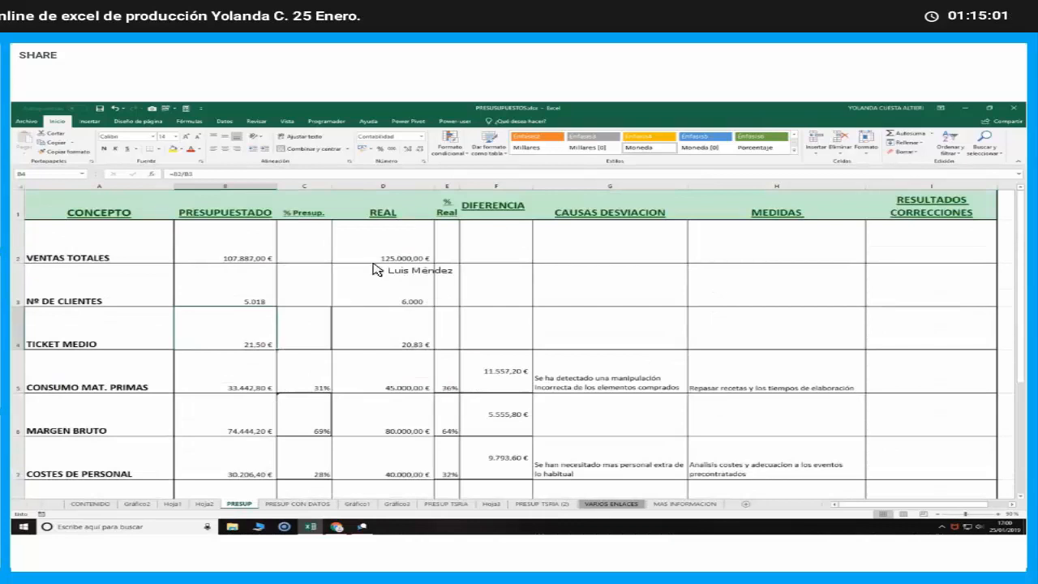
click(388, 308)
key(Return)
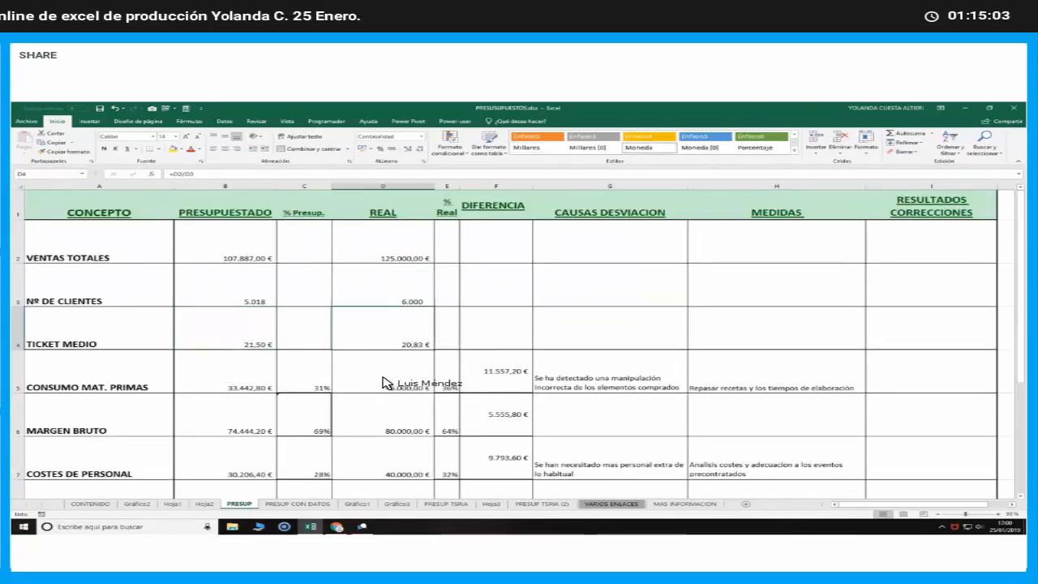
click(392, 424)
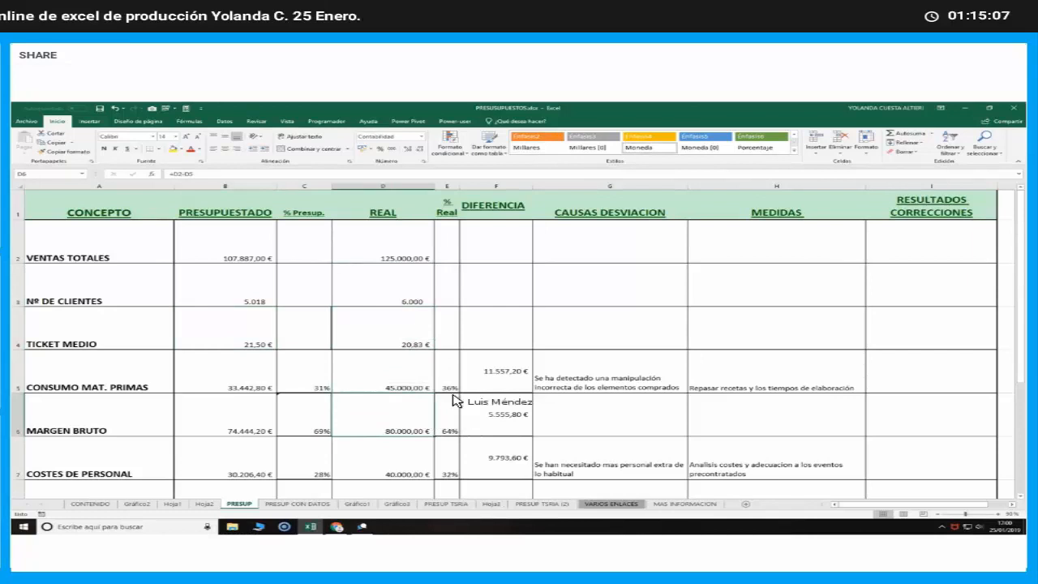
Examine the DIFERENCIA formulas for CONSUMO MAT. PRIMAS and MARGEN BRUTO, leaving them unedited
click(506, 378)
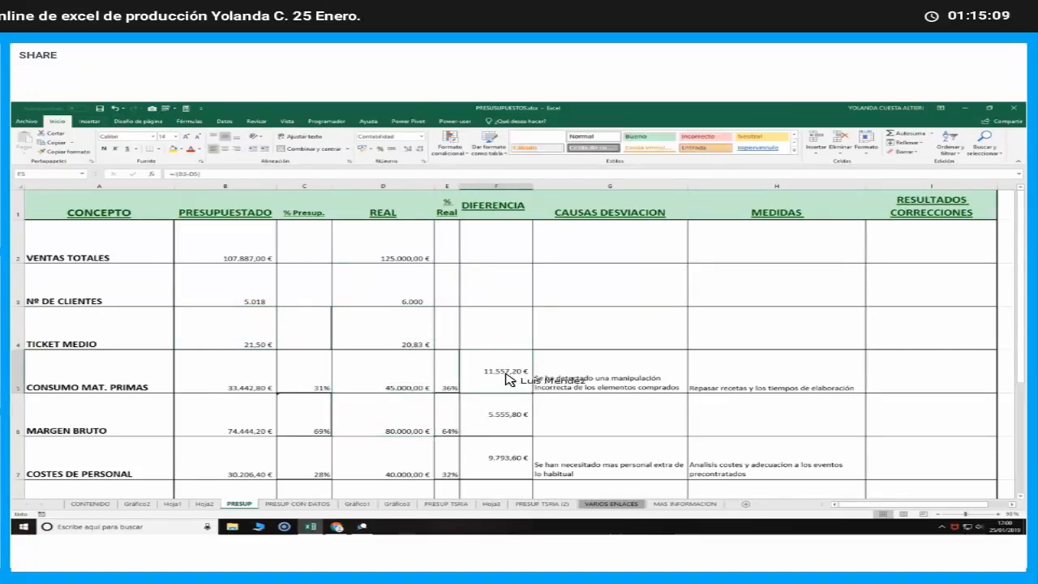
double_click(505, 379)
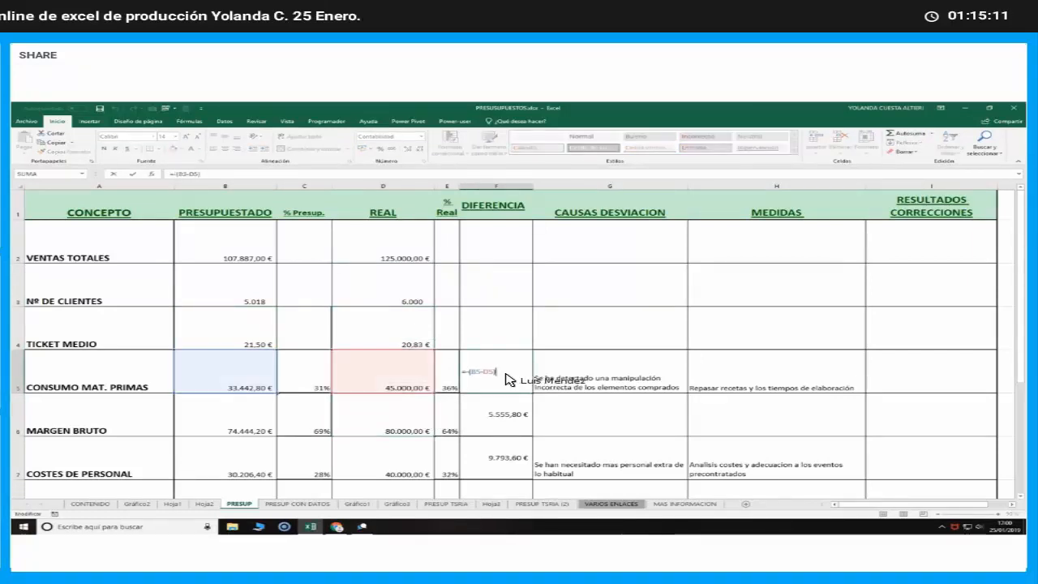
key(Escape)
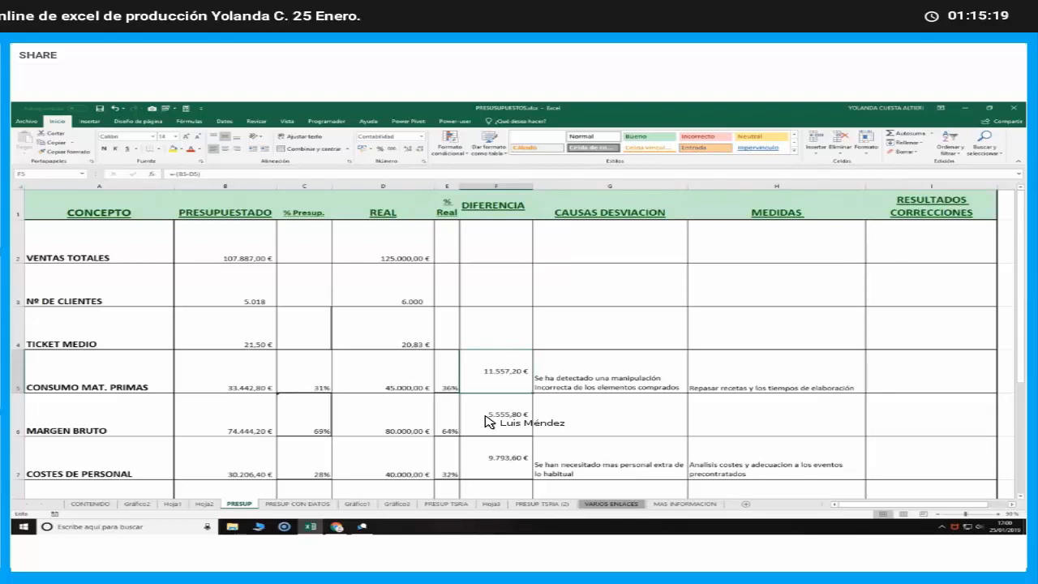
click(487, 420)
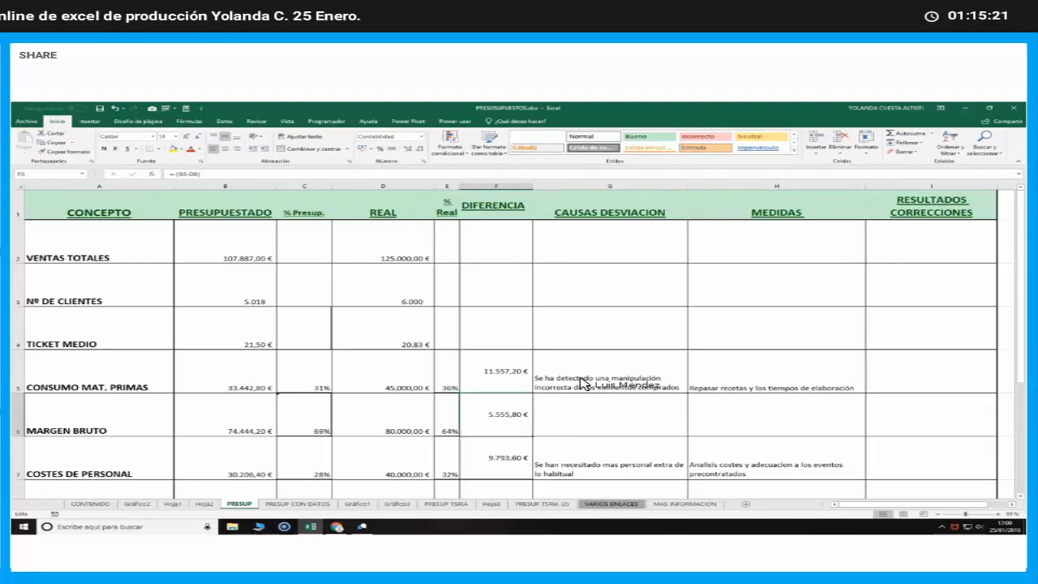
Review the CAUSAS DESVIACION, MEDIDAS and RESULTADOS CORRECCIONES columns, including the COSTES DE PERSONAL and CONSUMO MAT. PRIMAS rows
click(593, 457)
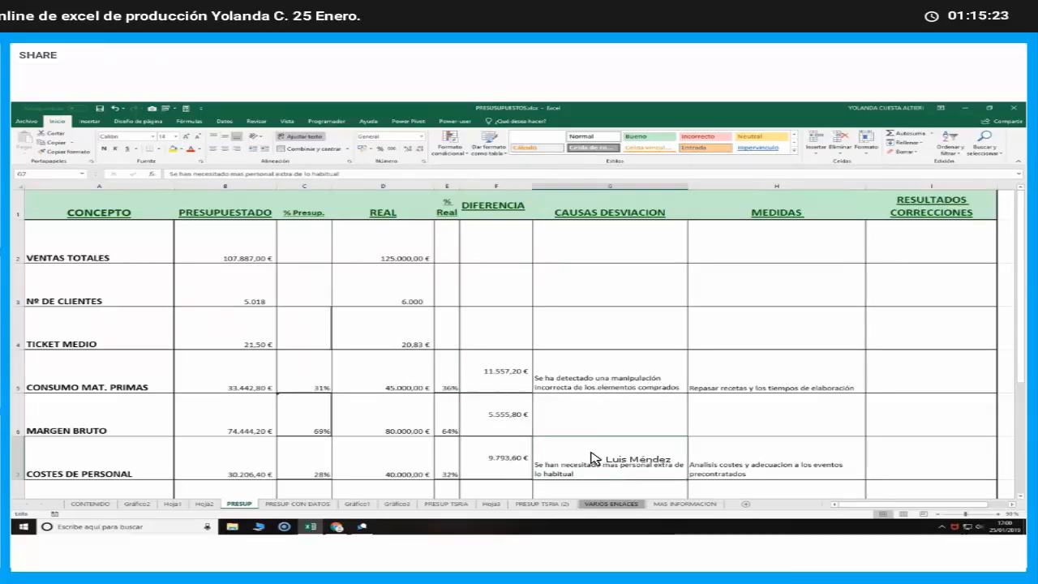
scroll(592, 456, down, 2)
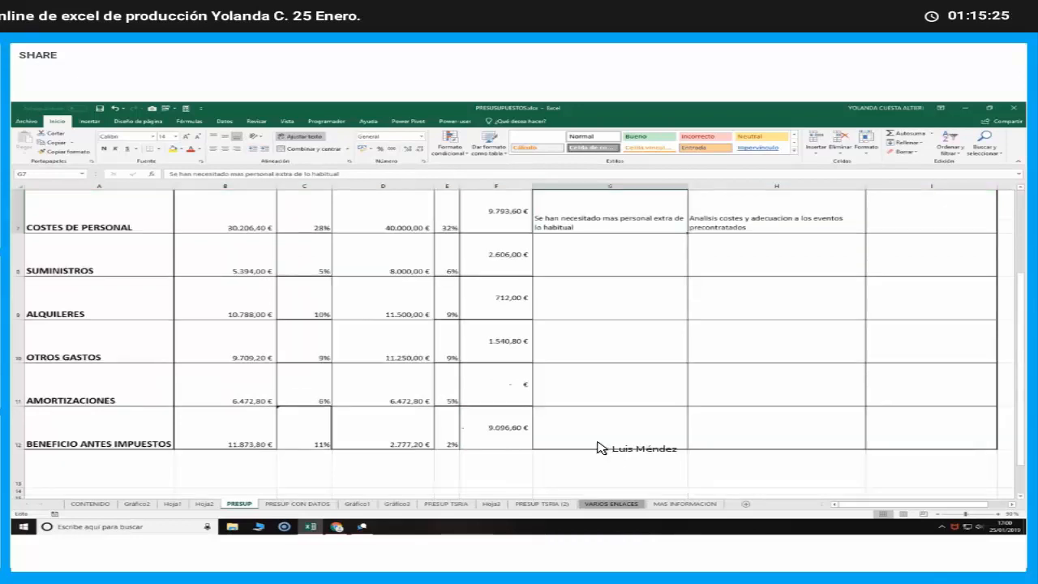
click(597, 442)
scroll(600, 444, up, 2)
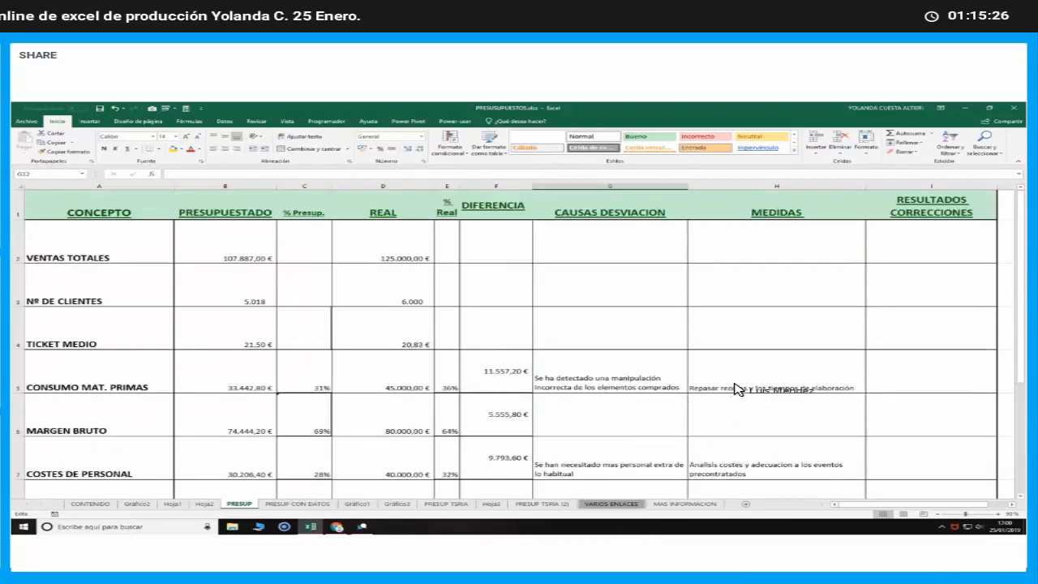
click(766, 378)
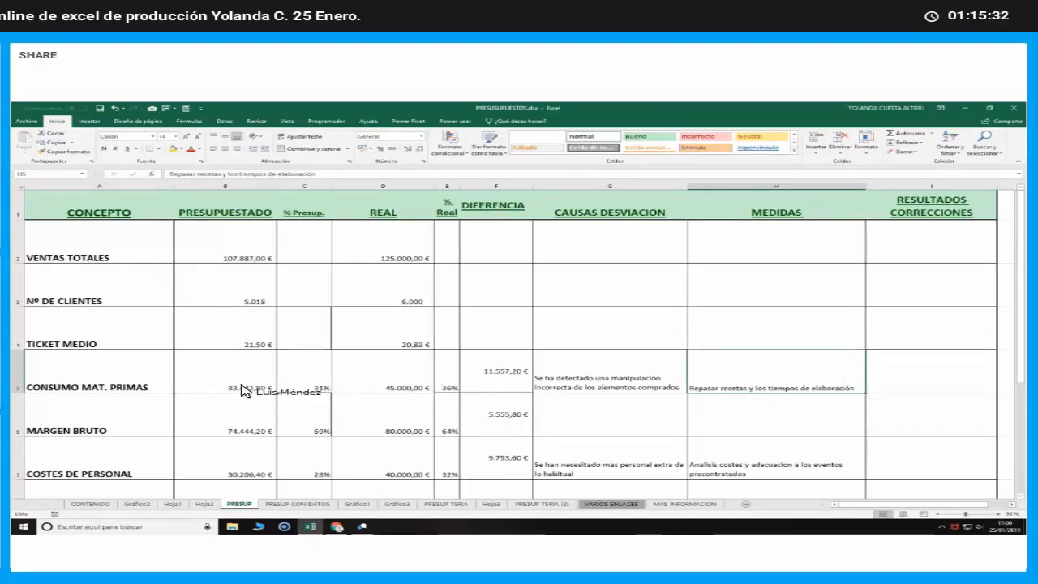
click(917, 373)
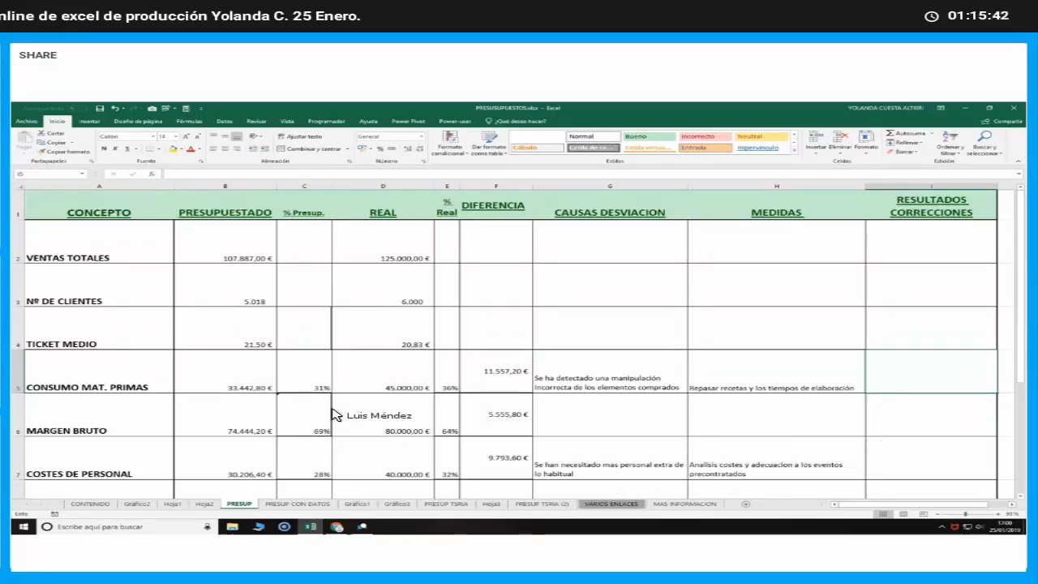
Show the Gráfico1 column chart and its design options, and compare it with the Gráfico2 chart
click(355, 503)
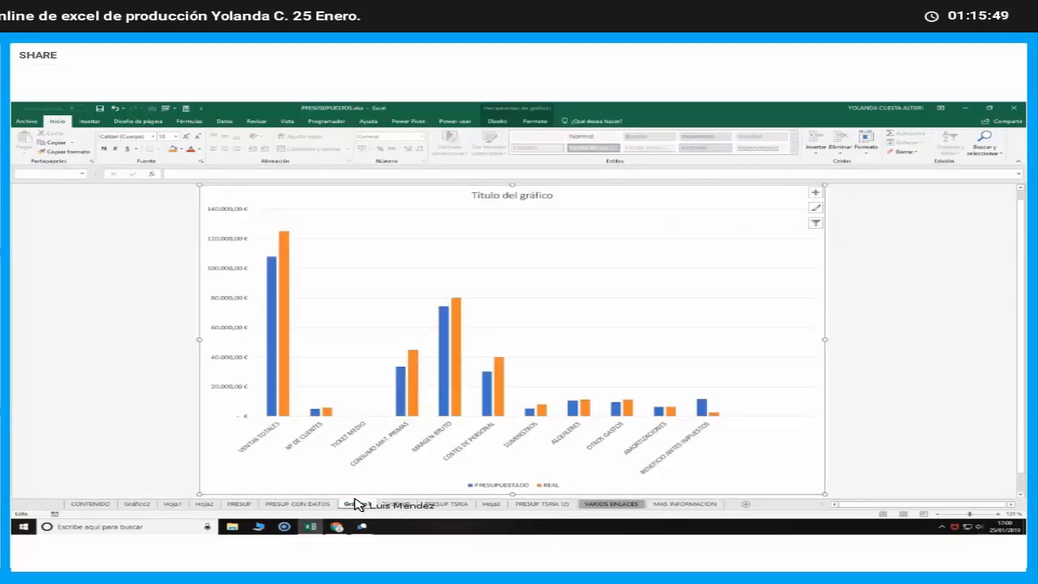
click(523, 380)
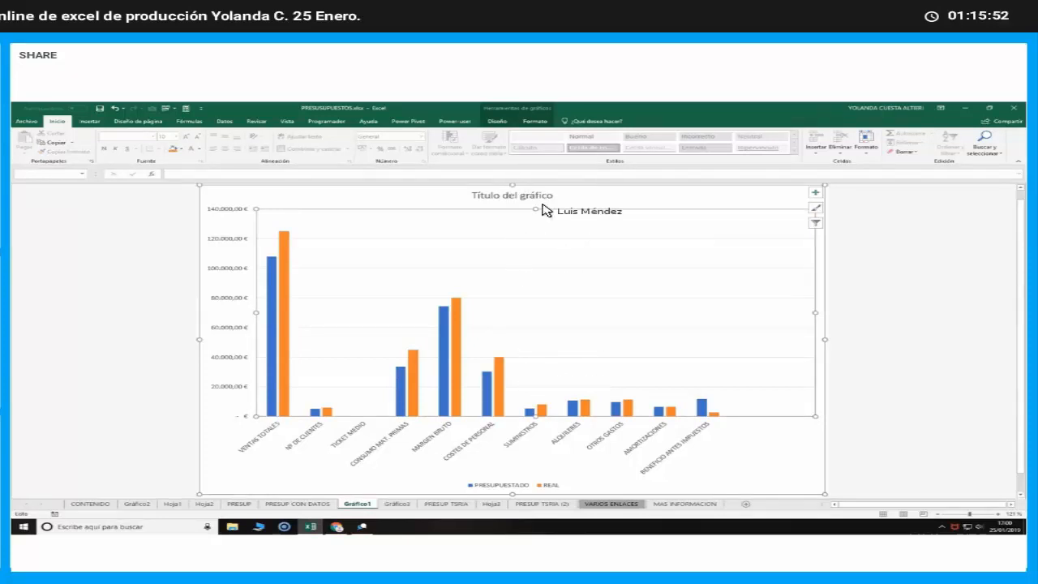
click(497, 122)
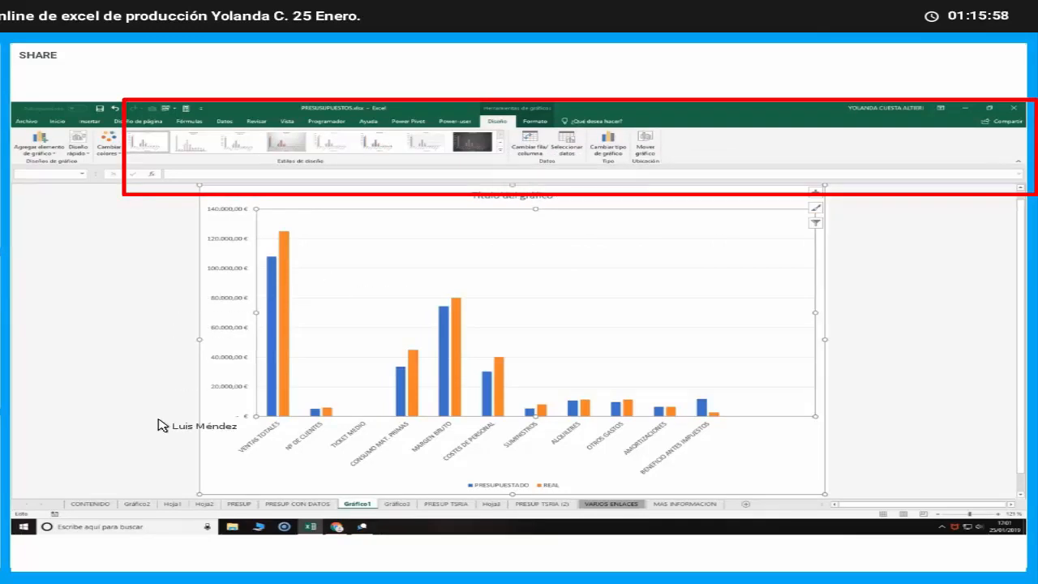
click(150, 503)
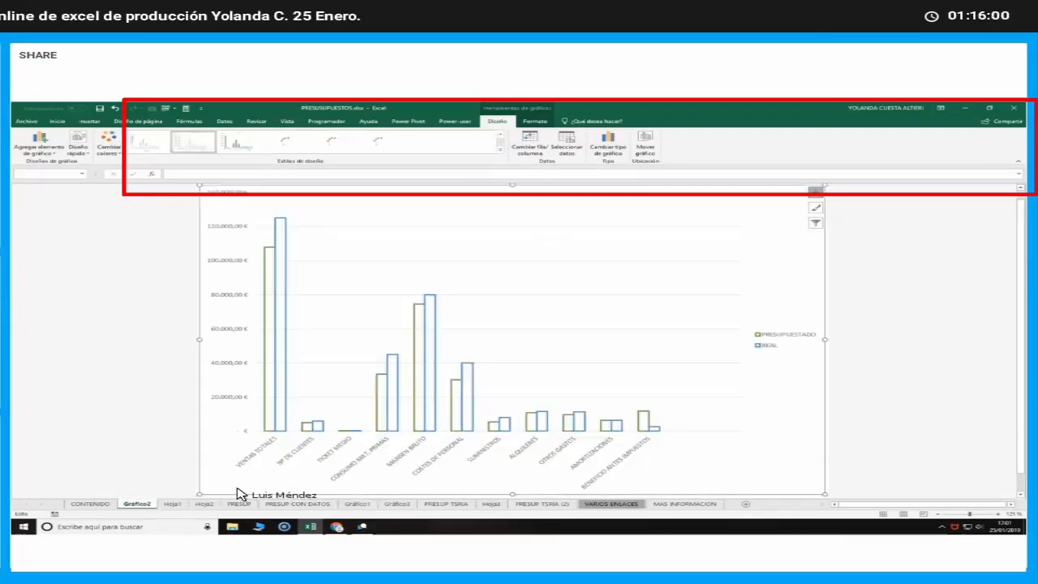
click(357, 504)
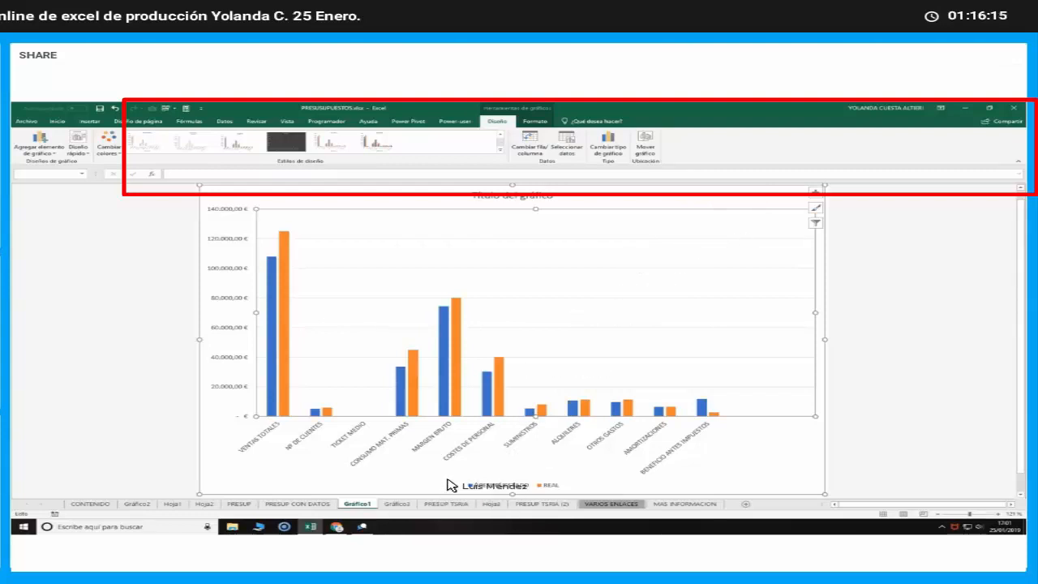
Compare the treasury budget on PRESUP TSRIA with the version on PRESUP TSRIA (2), ending back on PRESUP TSRIA
click(446, 504)
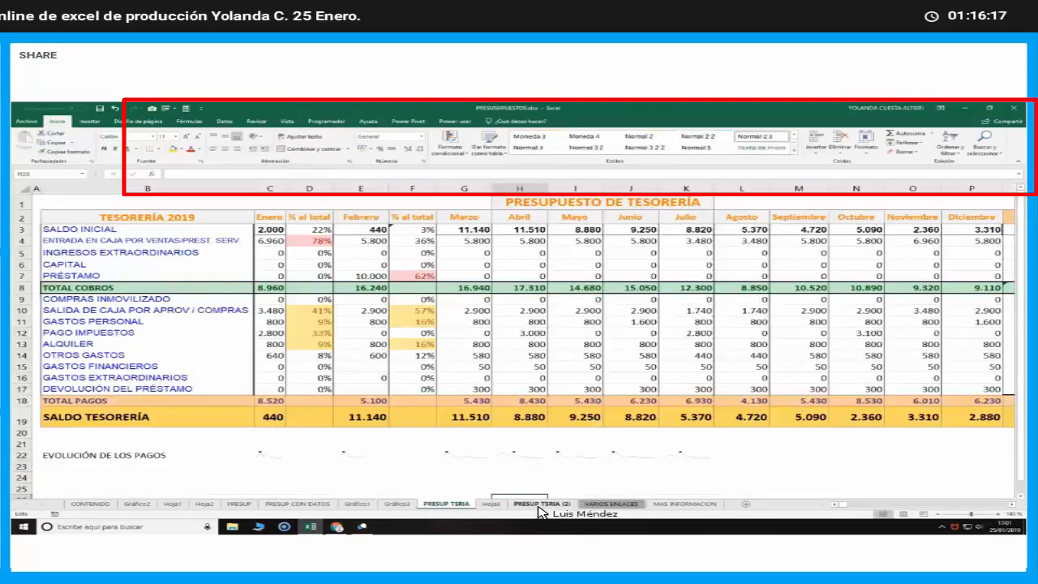
click(538, 505)
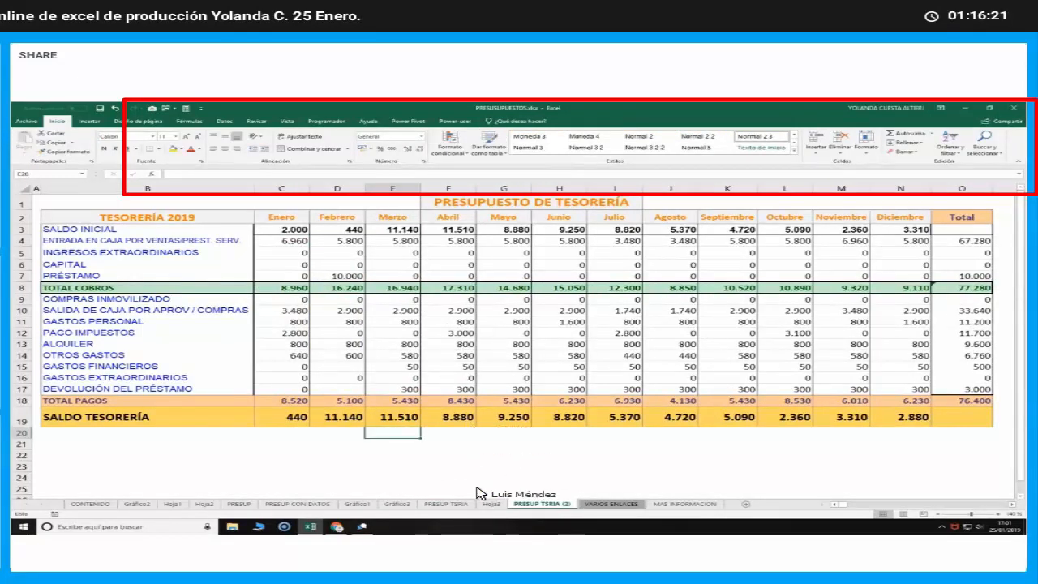
click(504, 466)
click(455, 503)
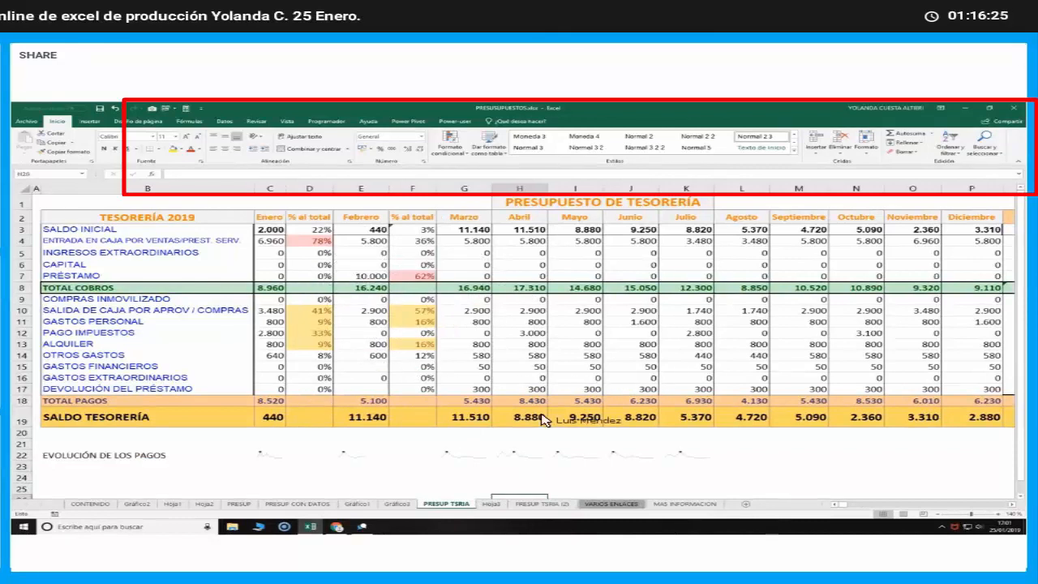
click(459, 445)
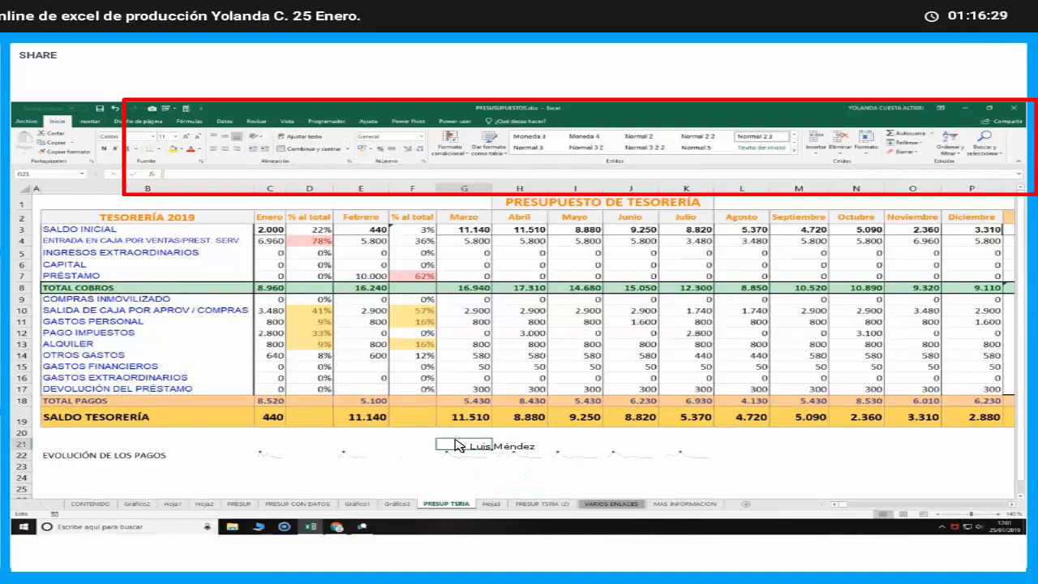
Check the Enero TOTAL COBROS, TOTAL PAGOS and SALDO TESORERÍA cells in the treasury budget
click(278, 297)
click(270, 400)
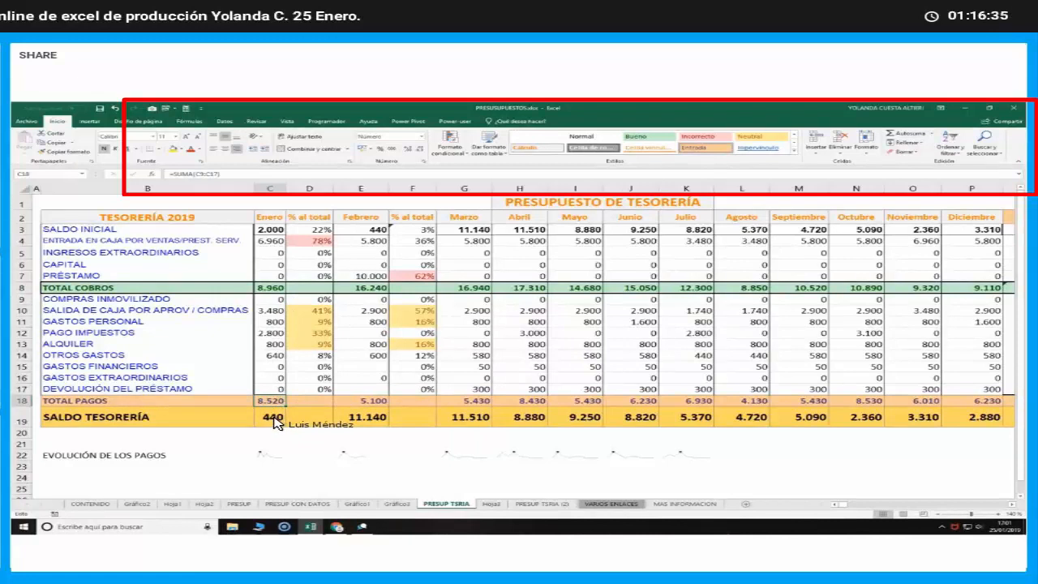
click(276, 418)
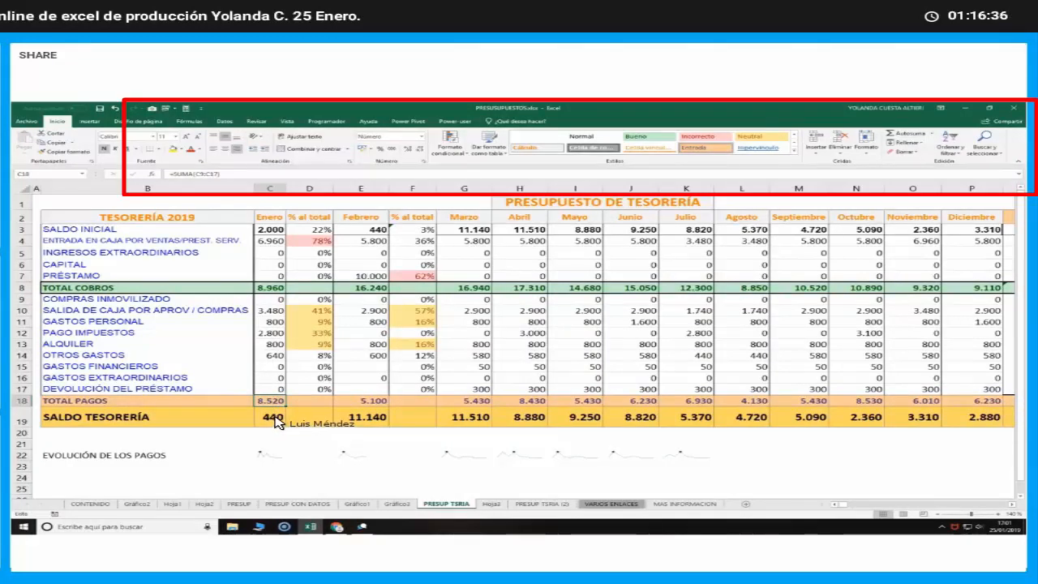
Inspect the Enero % al total formulas for SALDO INICIAL, CAPITAL and PRÉSTAMO, and highlight Febrero's percentages from SALIDA DE CAJA to OTROS GASTOS
click(321, 231)
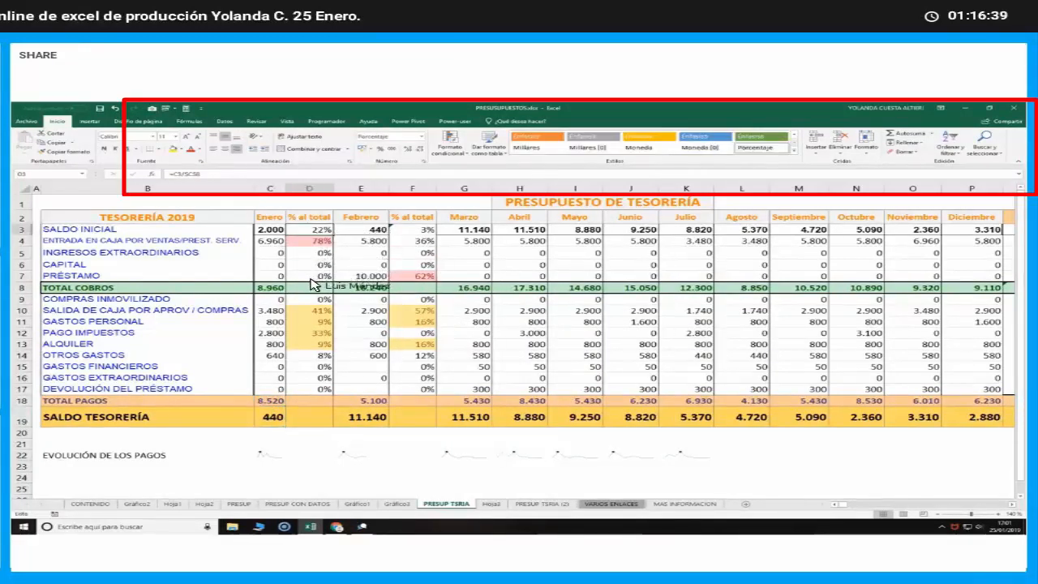
click(188, 175)
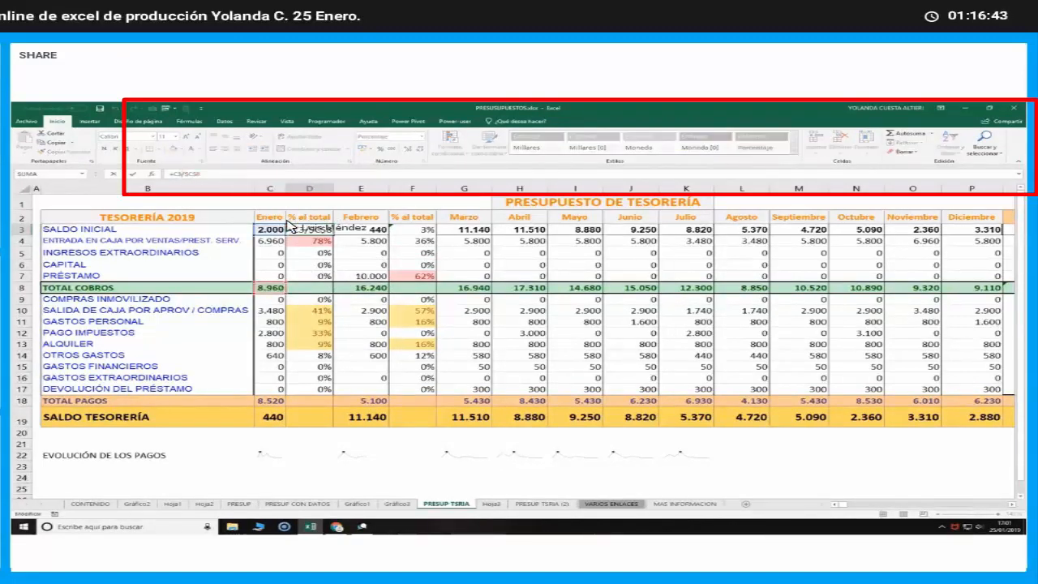
click(319, 268)
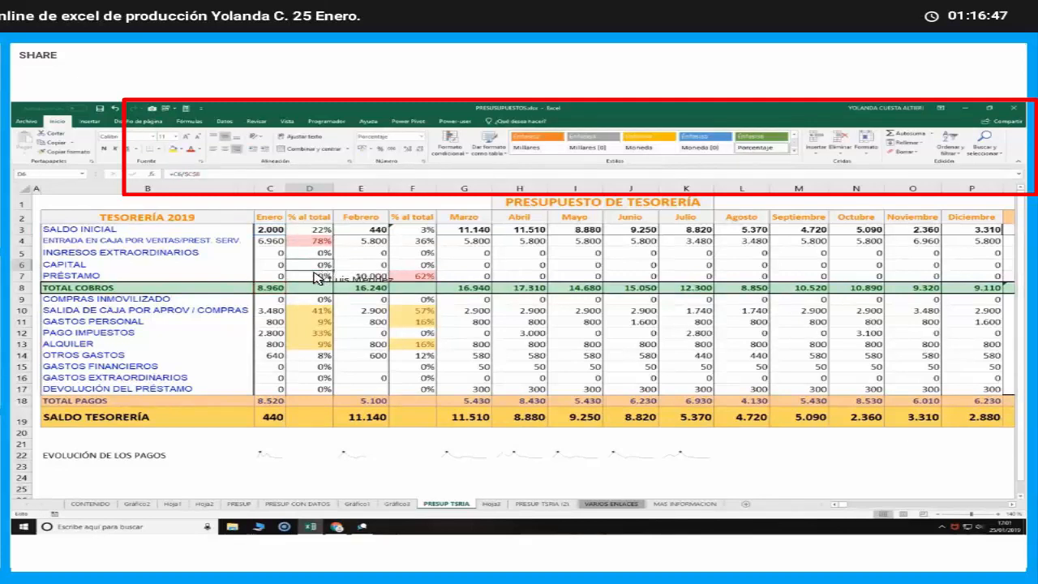
click(322, 278)
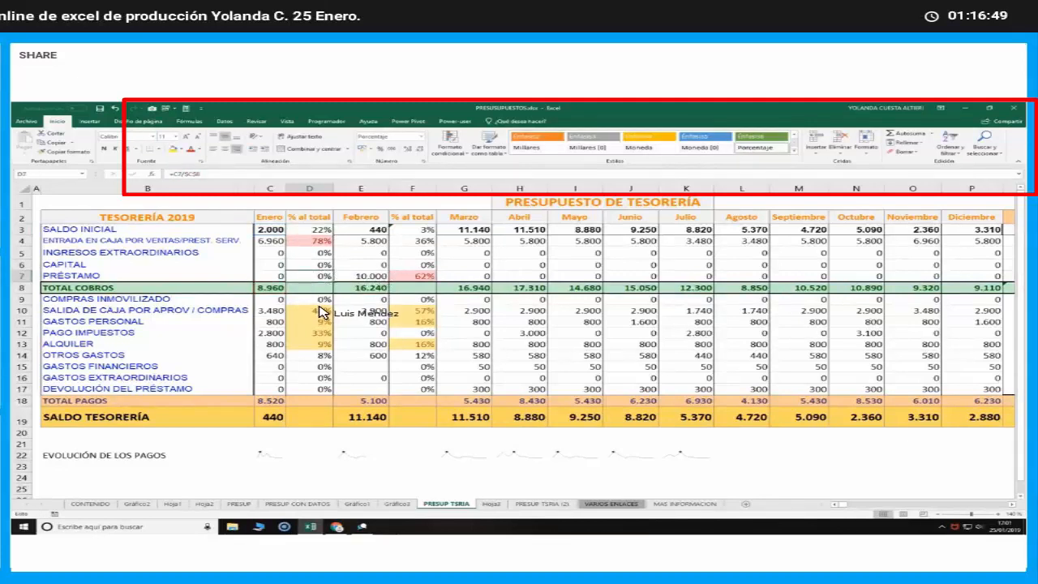
drag(412, 311, 422, 357)
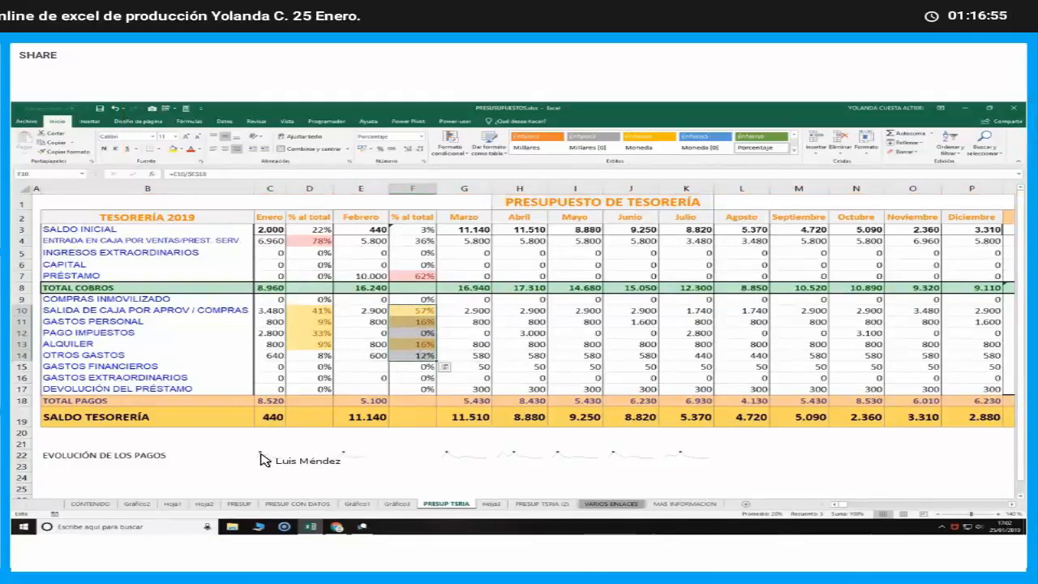
Examine the EVOLUCIÓN DE LOS PAGOS sparklines below the treasury budget, including the group starting in Marzo
click(349, 455)
click(460, 455)
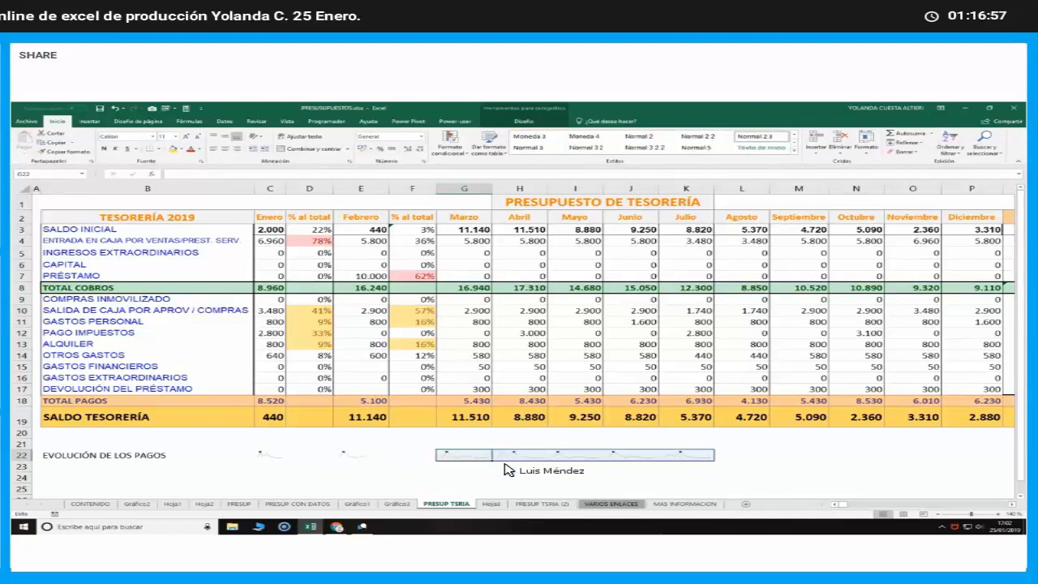
click(532, 478)
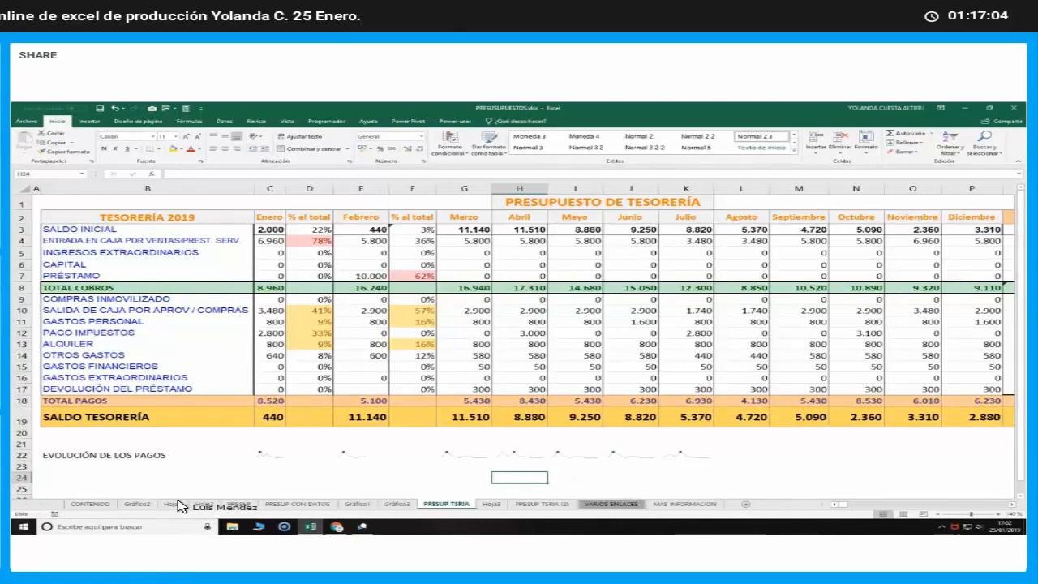
click(258, 471)
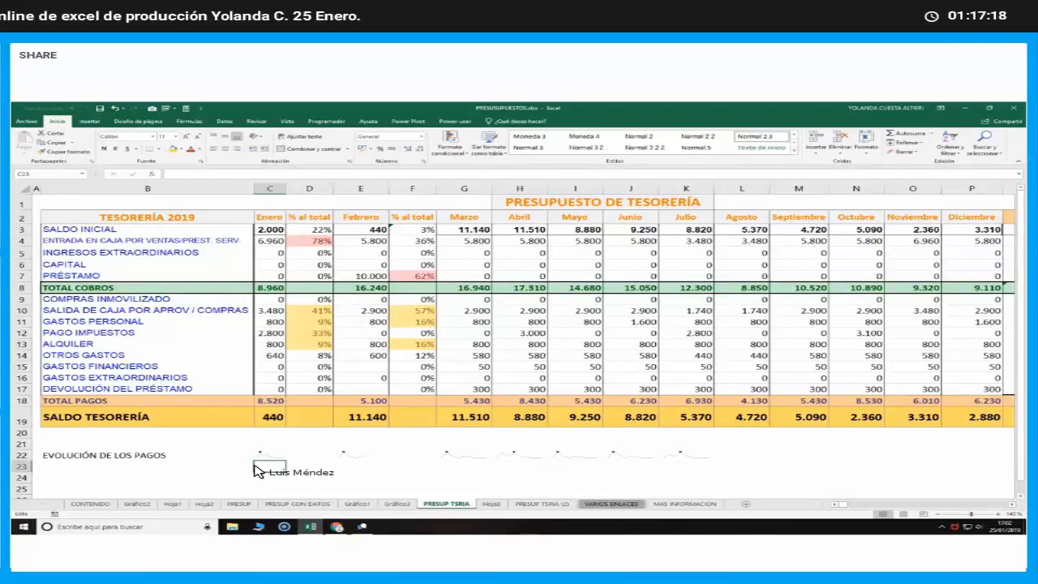
Review the CONTENIDO, Hoja1, Hoja2 and PRESUP sheets, ending on the treasury budget in PRESUP TSRIA (2)
click(84, 504)
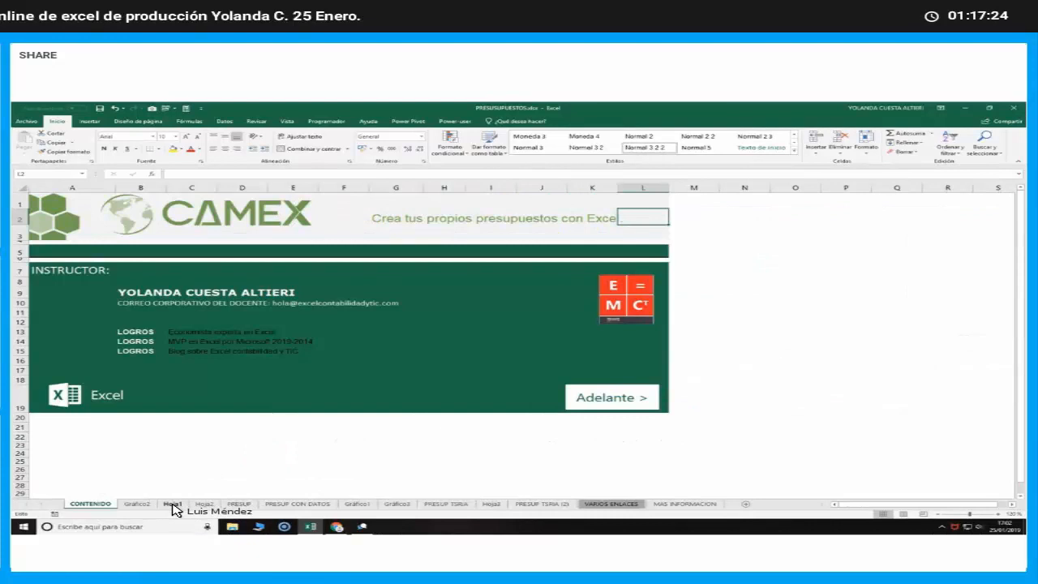
click(172, 504)
click(203, 503)
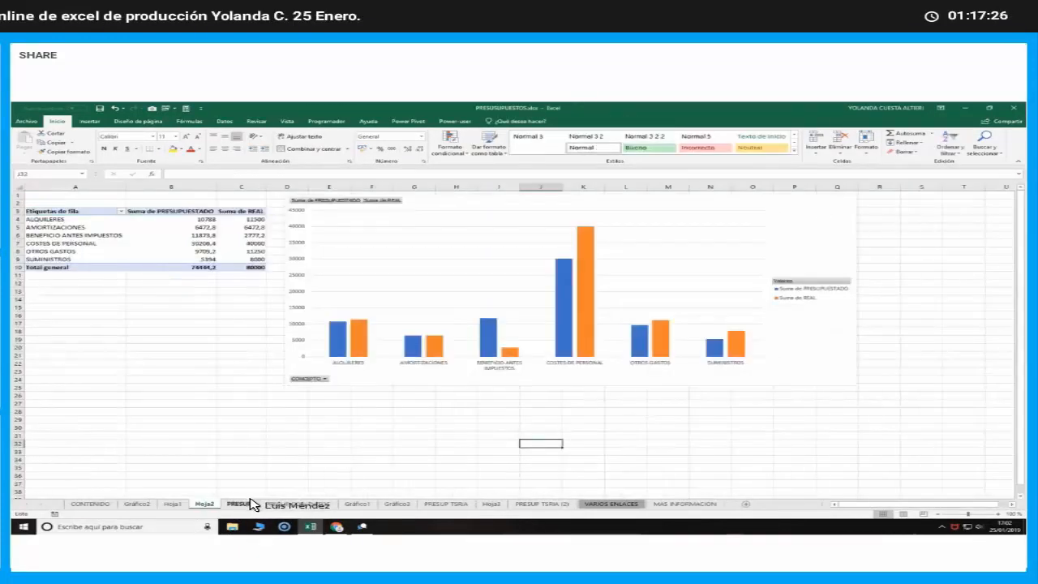
click(241, 504)
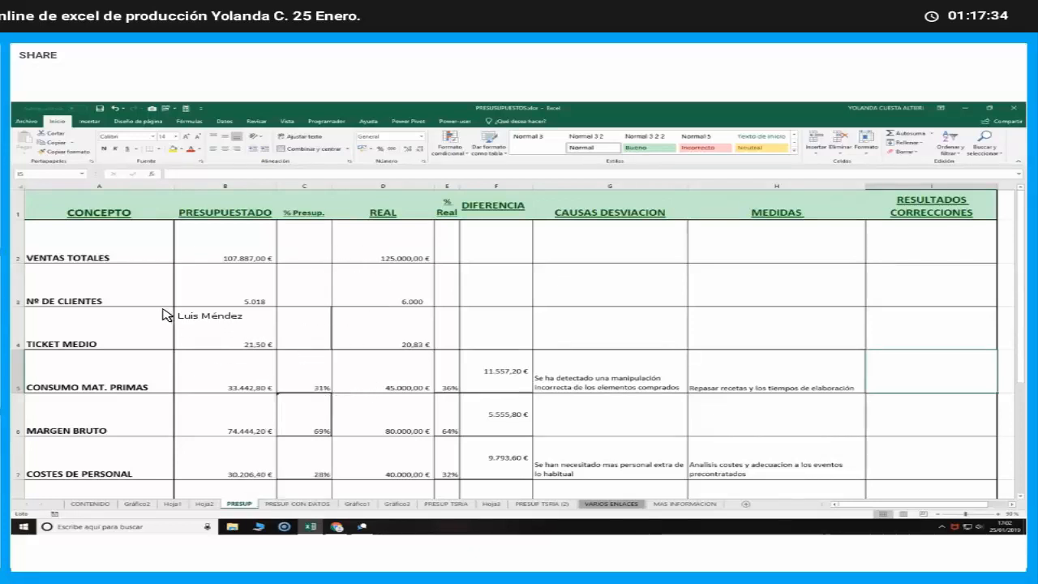
click(138, 256)
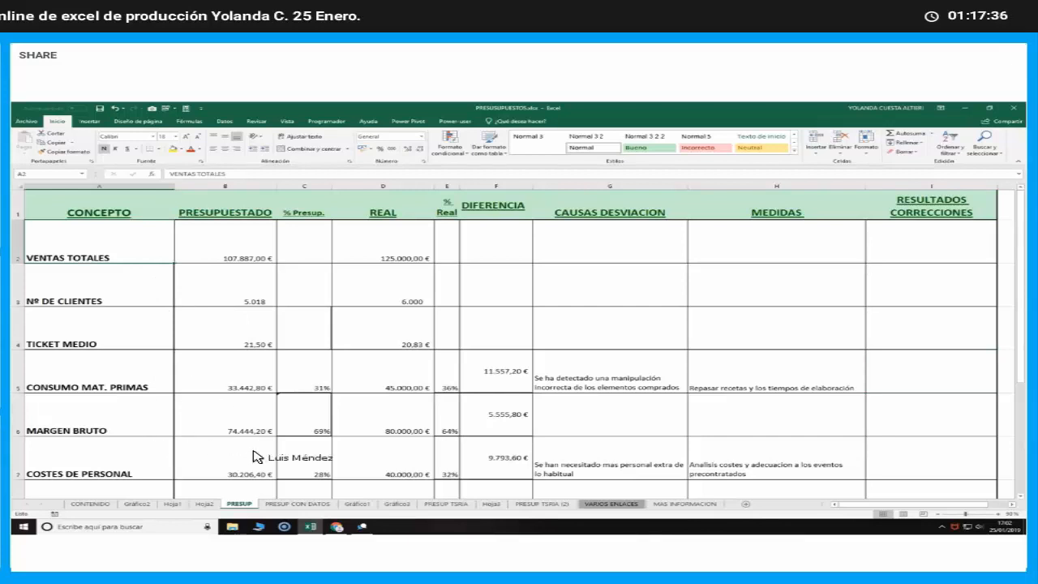
click(528, 505)
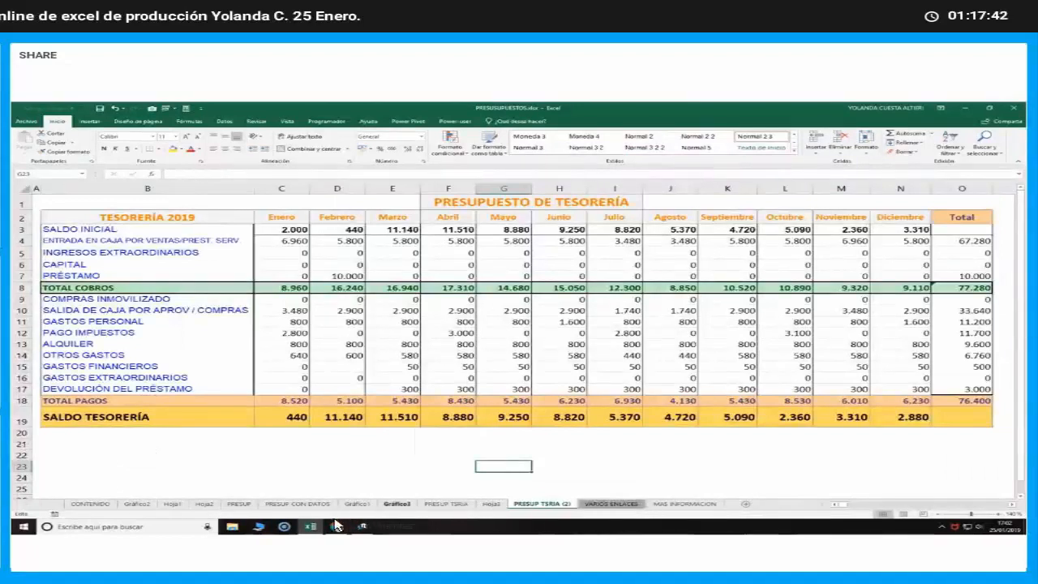
Switch to the GetResponse webinar in the browser and send the chat message "Alguna otra cuestión a comentar"
click(256, 523)
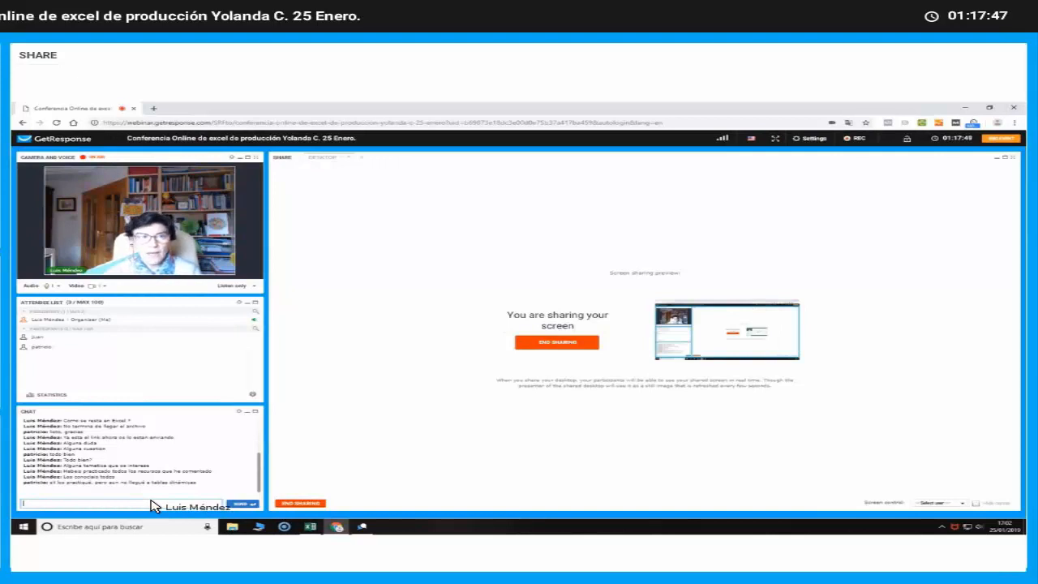
text(Aqui)
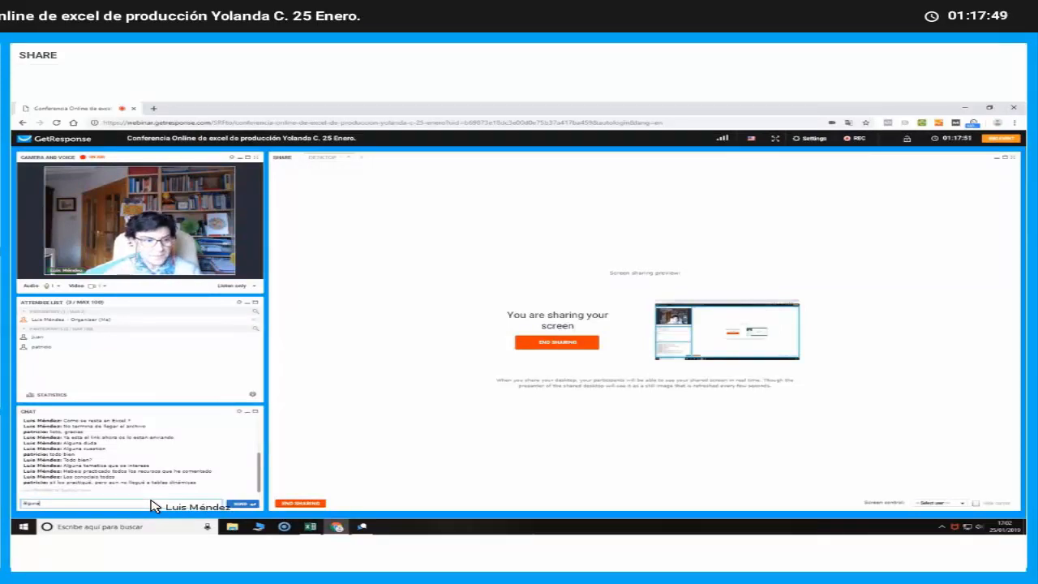
text(na otra cues)
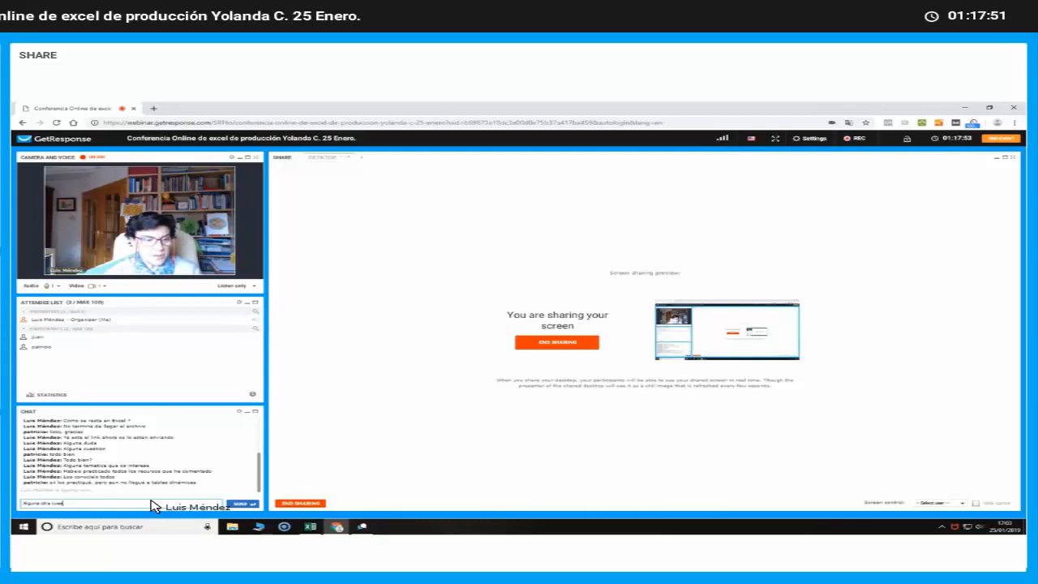
text(tión a)
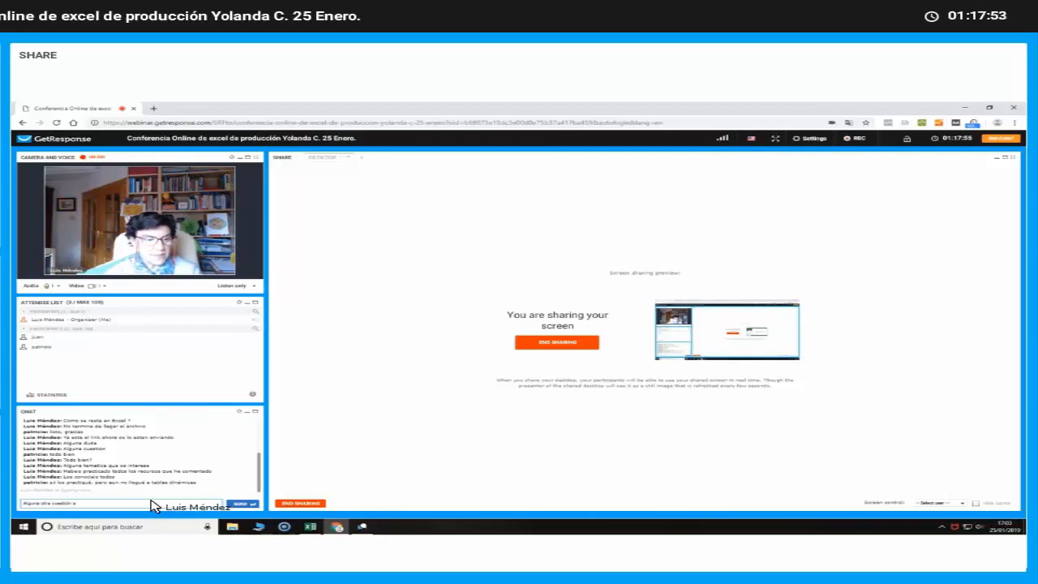
text( comentar)
key(Return)
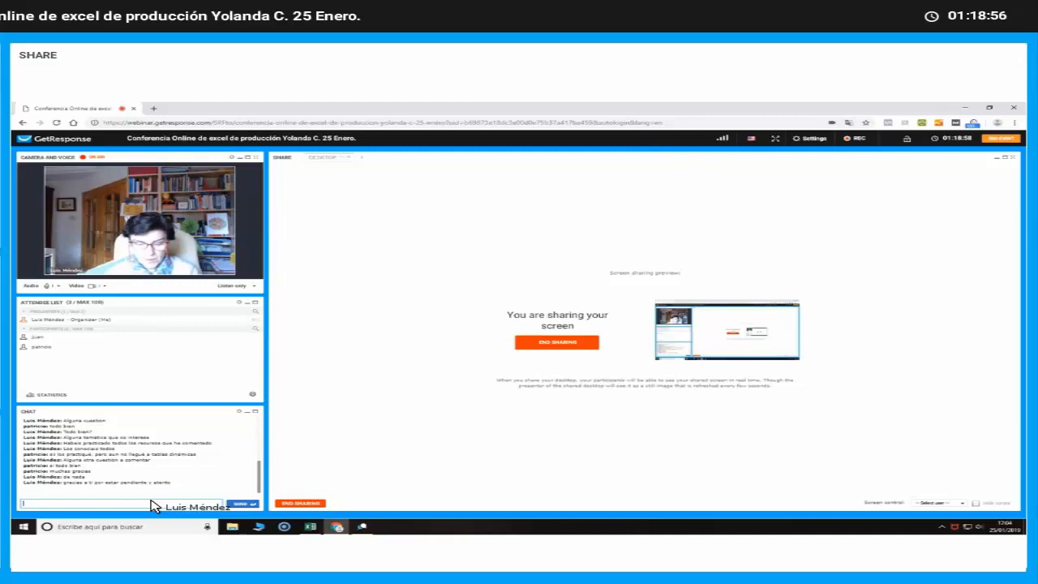
Send the attendees the chat message "Gracias y hasta el próximo seminario web"
text(través del pro)
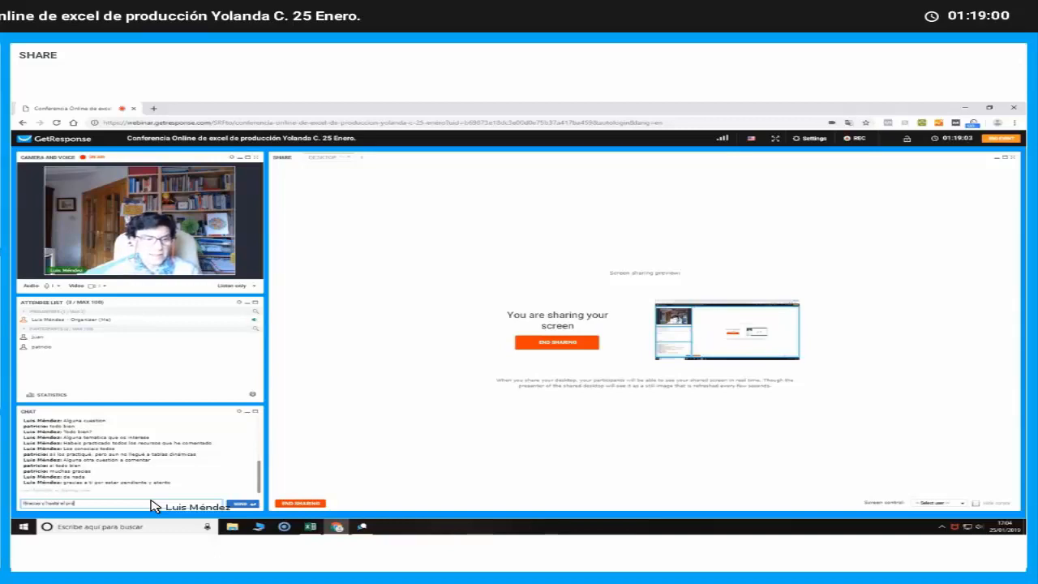
key(BackSpace)
key(BackSpace)
key(BackSpace)
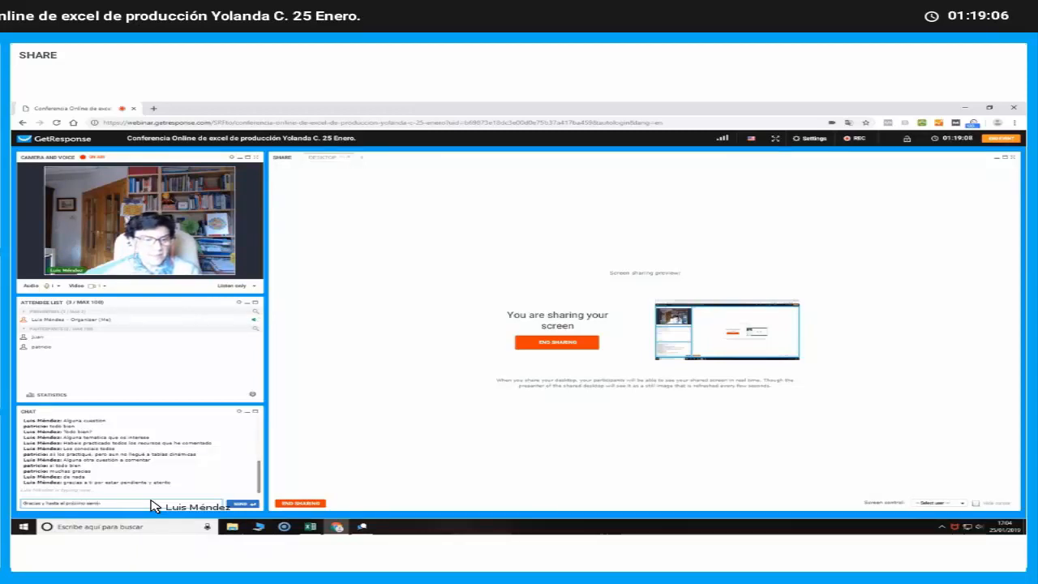
text(nario)
key(Return)
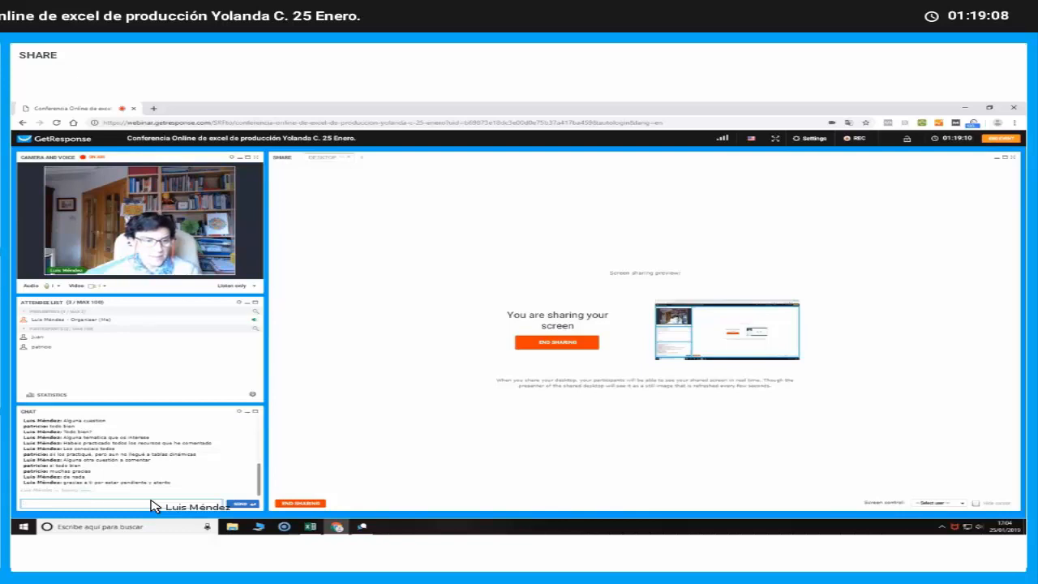
Send the closing chat message "Saludos" to the webinar attendees
text(ho)
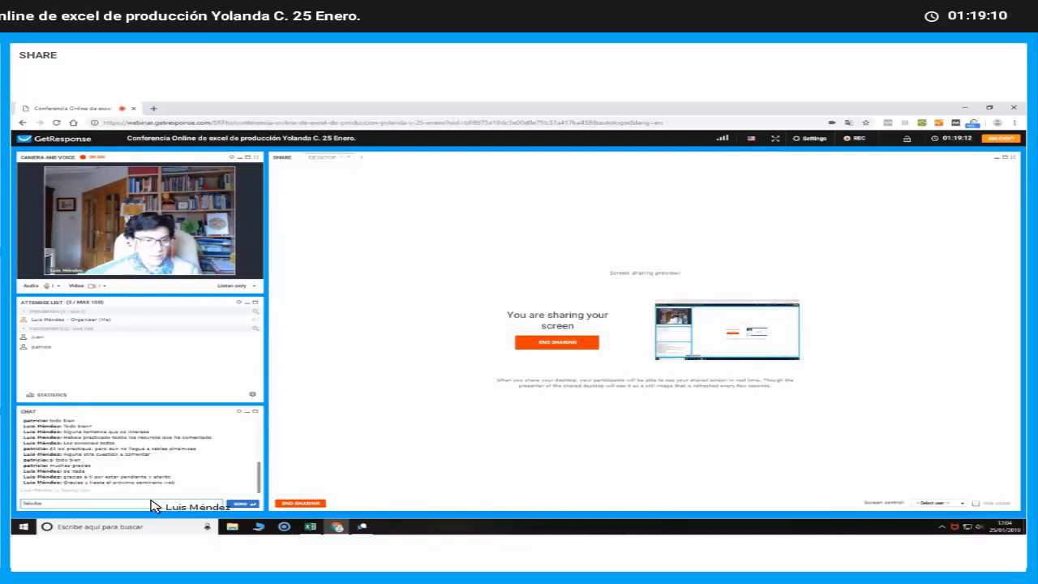
text(ludos)
key(Return)
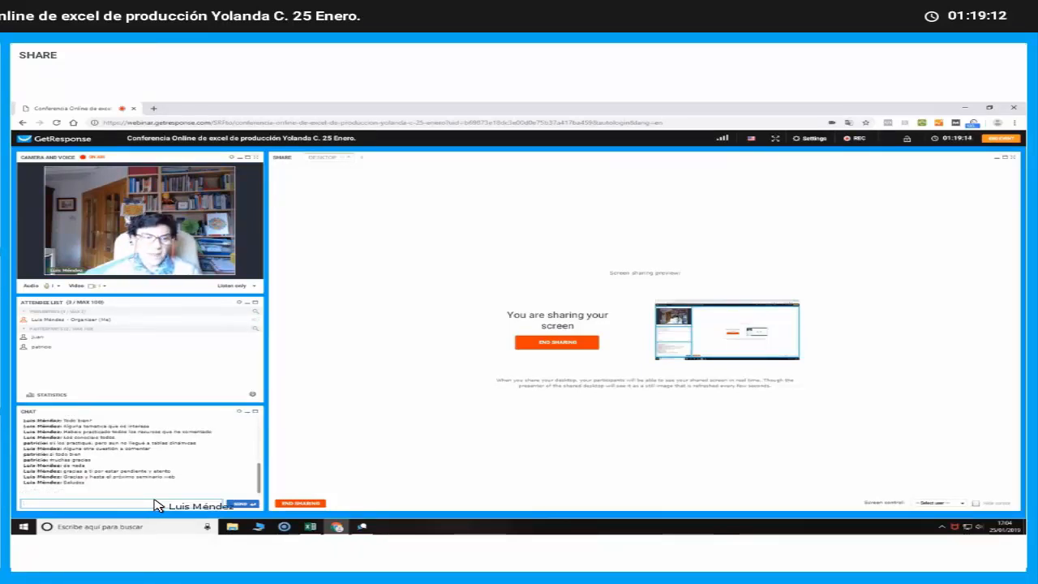